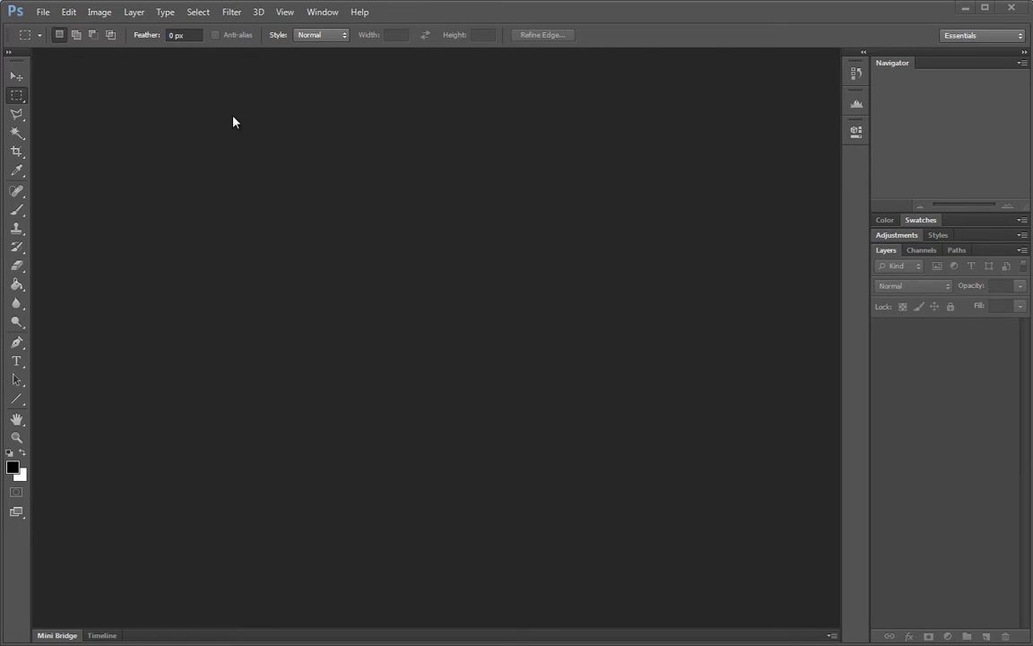
Create a new blank document 1024 by 1024 pixels at 72 pixels/inch with a white background.
left_click(42, 11)
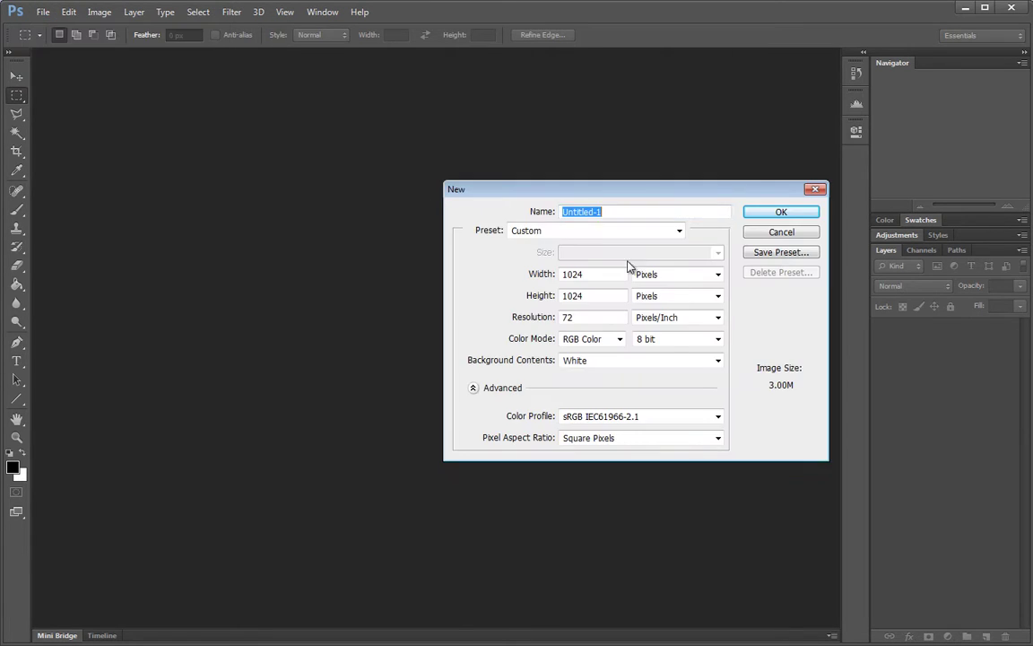
left_click_drag(619, 274, 487, 279)
left_click(606, 296)
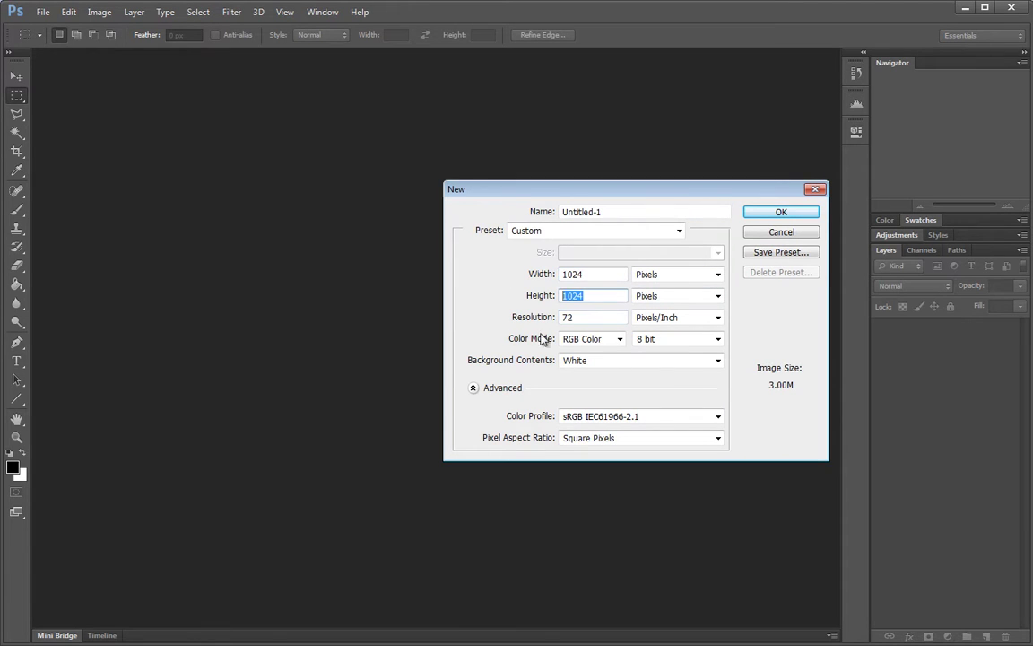
left_click(781, 212)
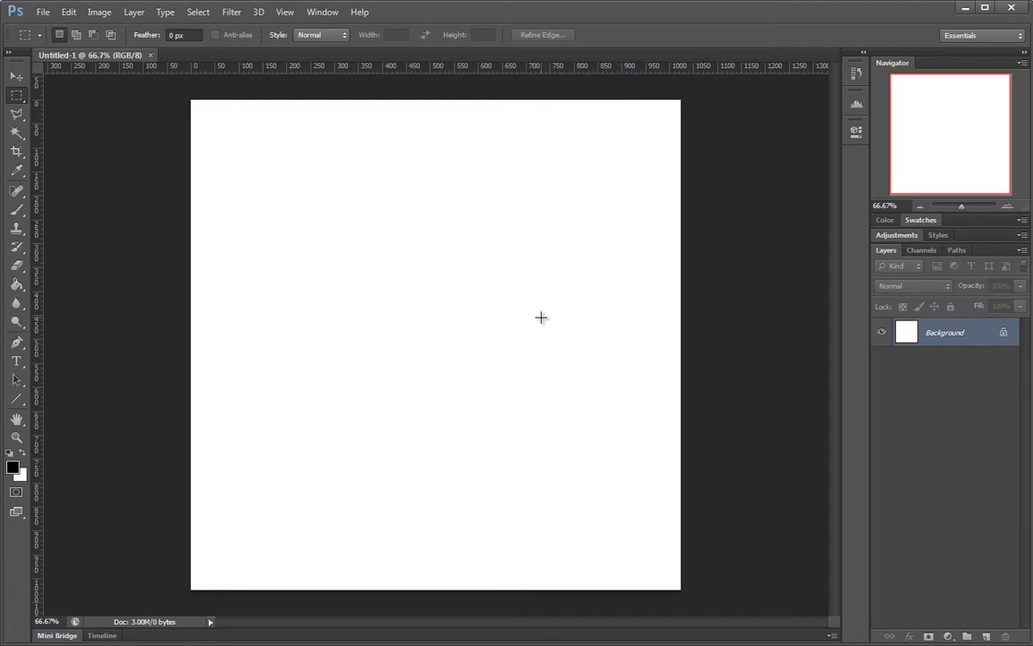
left_click_drag(477, 297, 470, 301)
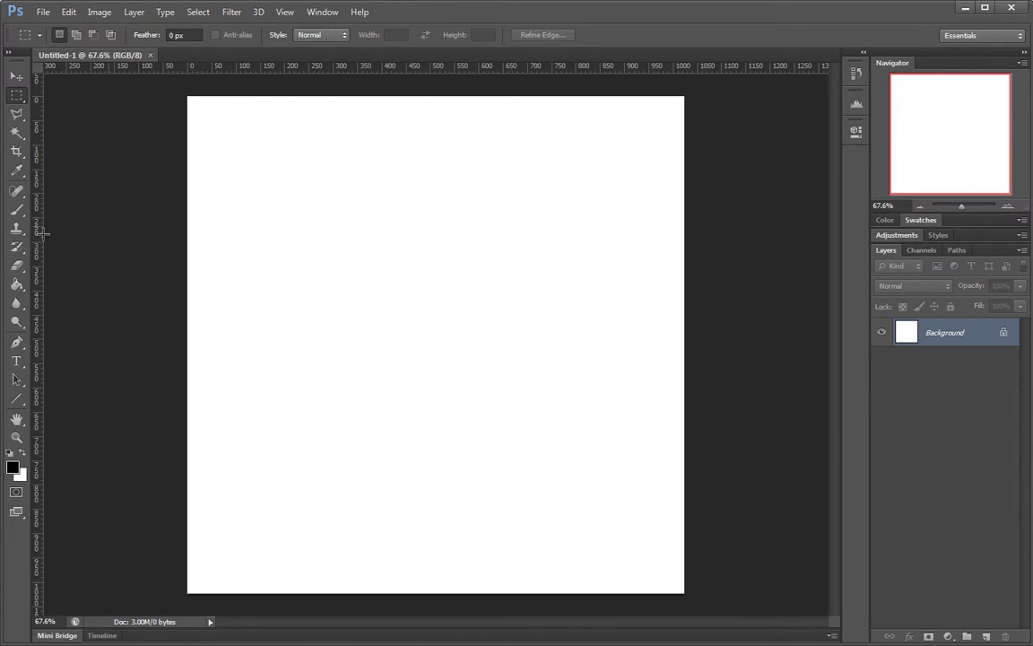
right_click(268, 70)
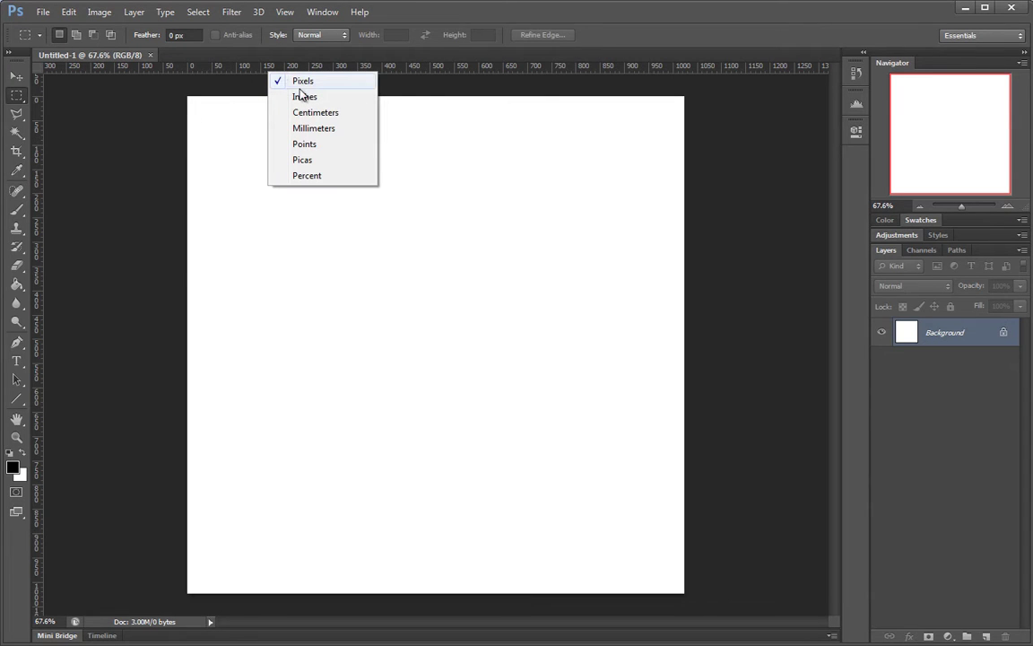
right_click(435, 71)
left_click(361, 69)
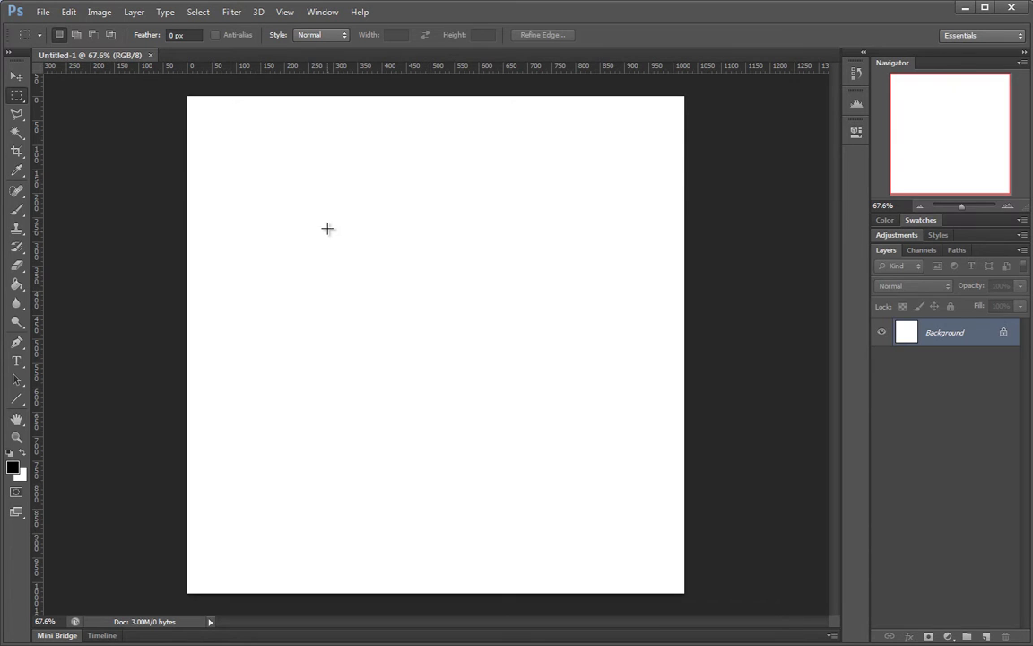
Make a square marquee selection about 255 px wide and move it to the canvas's upper middle.
left_click_drag(305, 192, 446, 316)
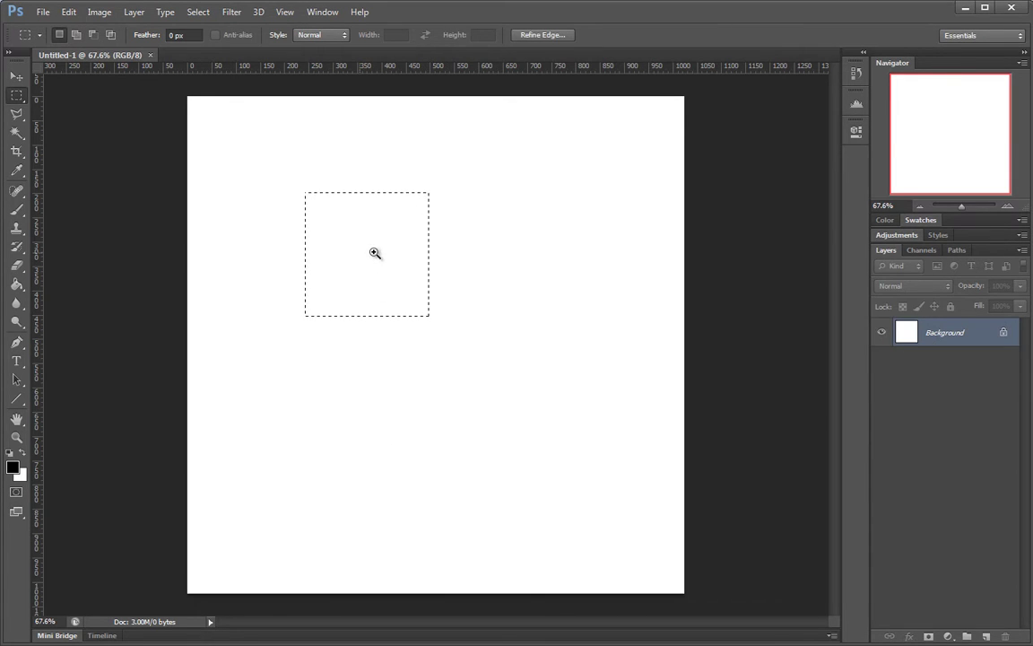
key("ctrl+plus")
left_click_drag(375, 255, 449, 313)
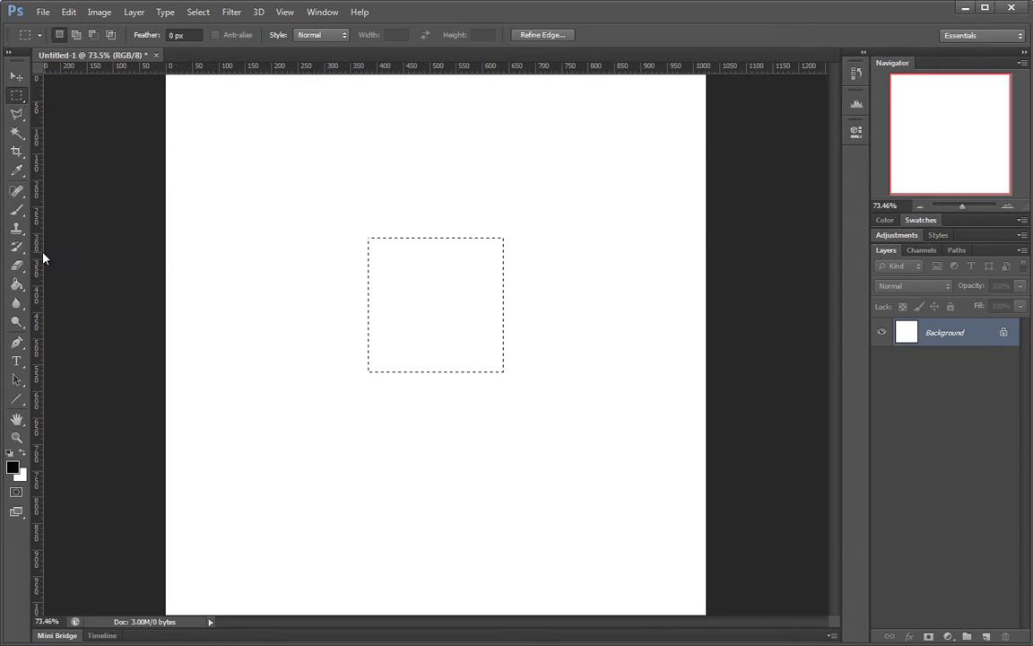
Place two vertical and two horizontal guides along the four edges of the square selection.
left_click_drag(38, 229, 368, 267)
left_click_drag(453, 65, 447, 243)
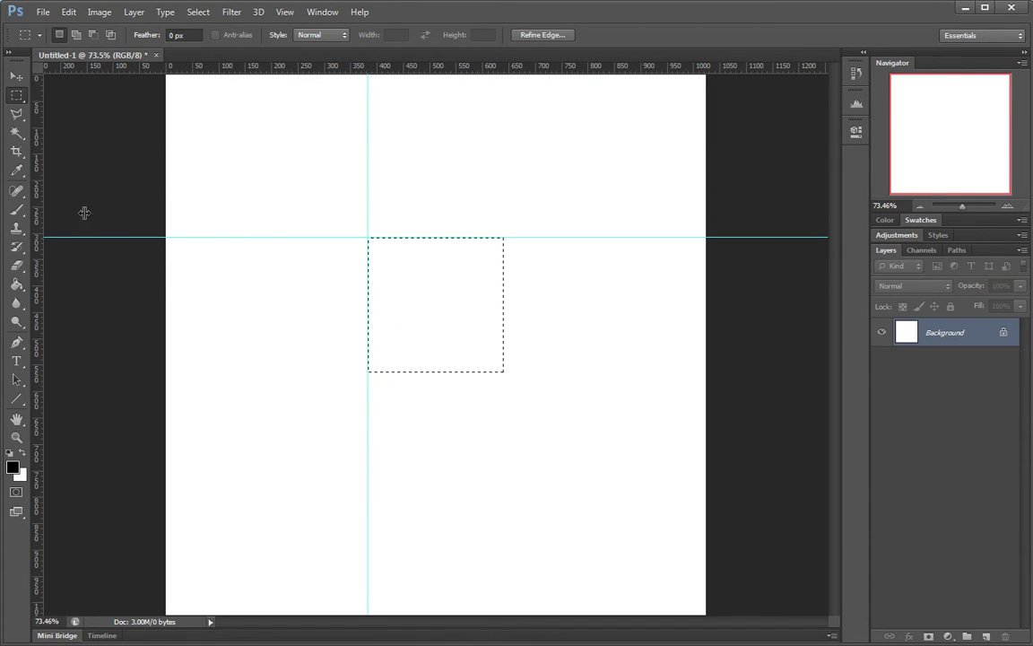
left_click_drag(38, 213, 503, 254)
left_click_drag(427, 66, 419, 372)
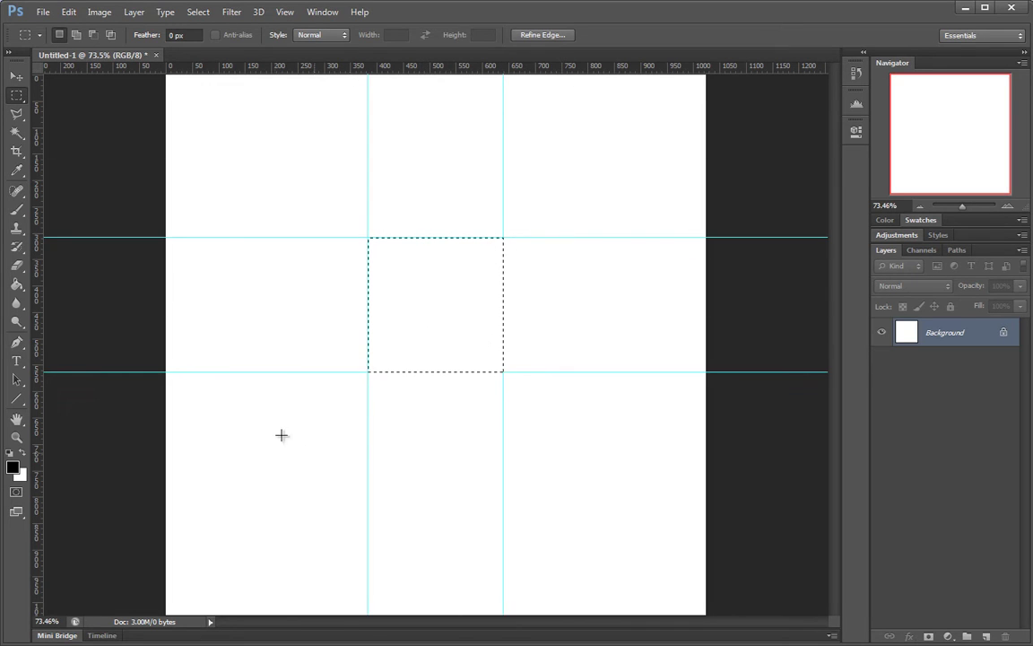
right_click(436, 68)
left_click(415, 73)
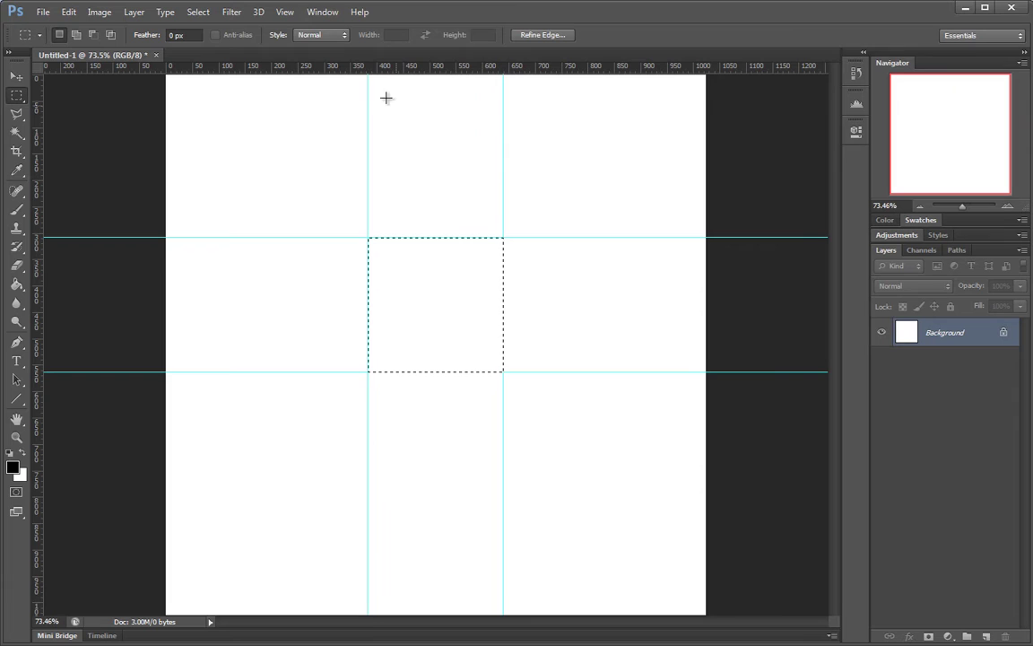
left_click(284, 12)
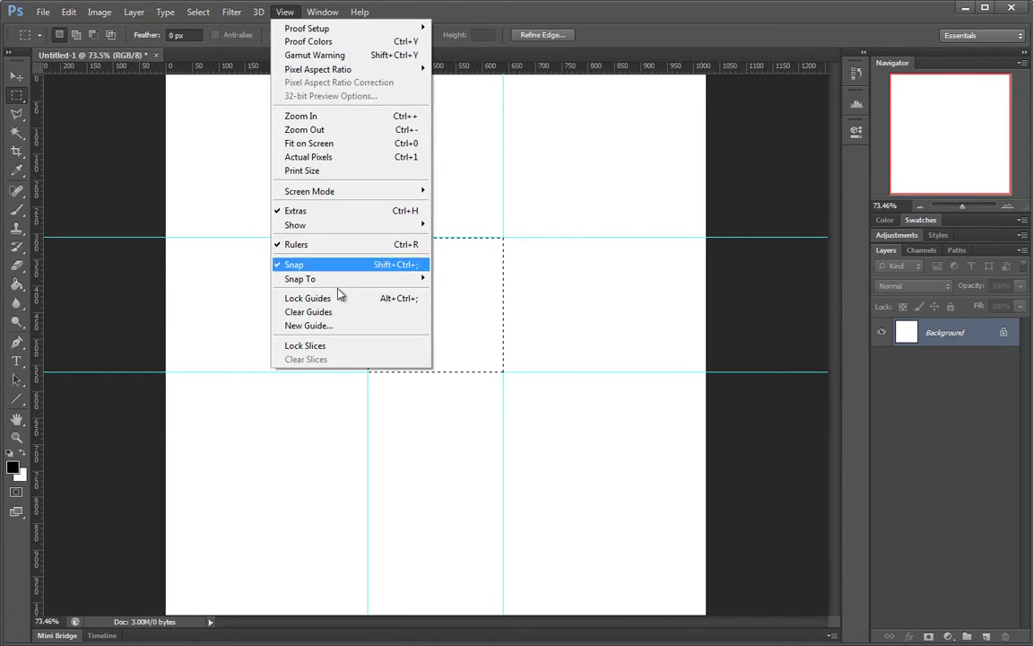
left_click(284, 12)
Add a new vertical guide at position 250 through the New Guide dialog.
left_click(287, 14)
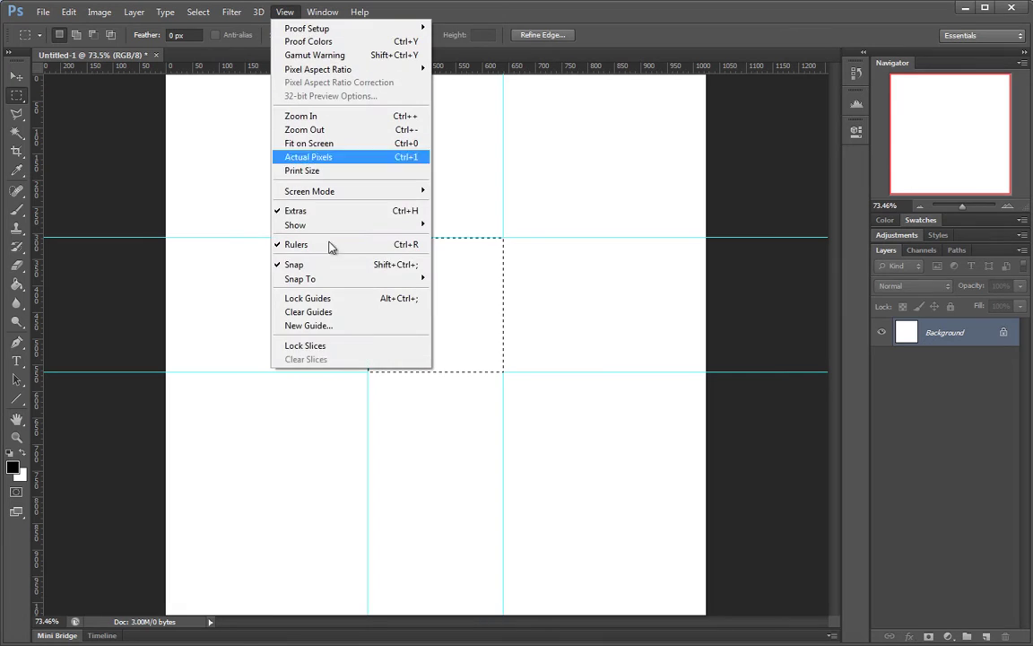
left_click(345, 326)
left_click_drag(652, 230, 598, 148)
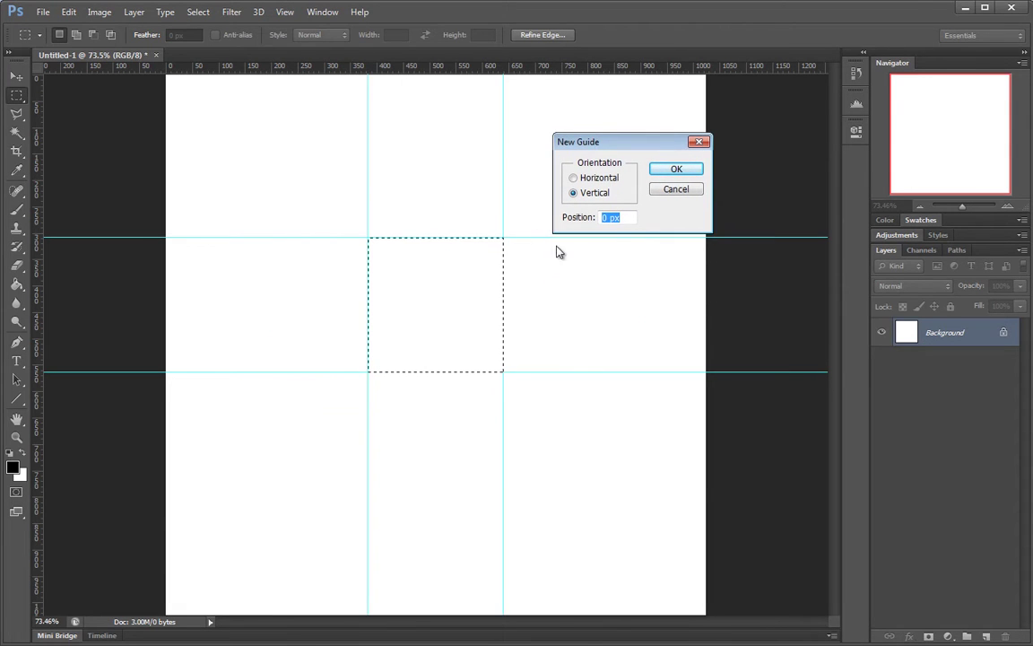
type("25")
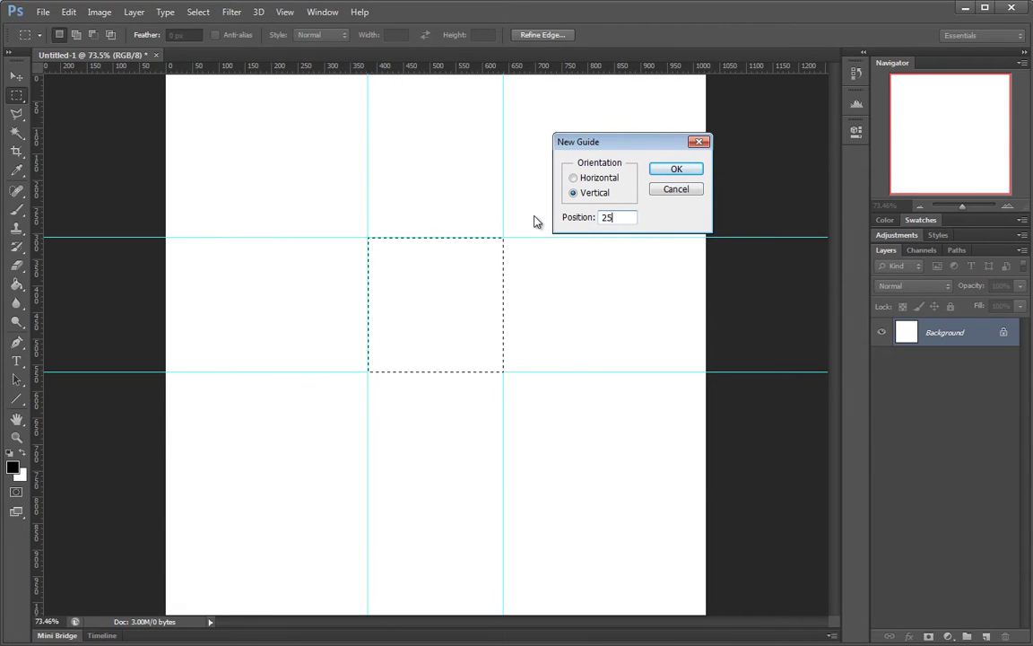
type("0")
key("Return")
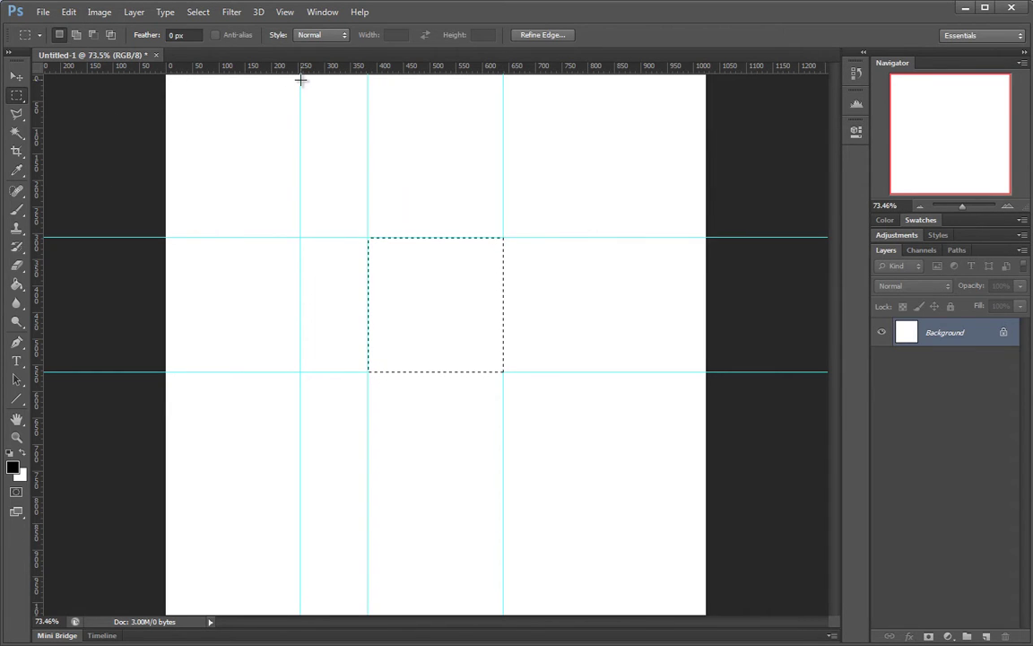
Remove the vertical guide at 250 px by pulling it off the canvas.
left_click_drag(317, 73, 272, 166)
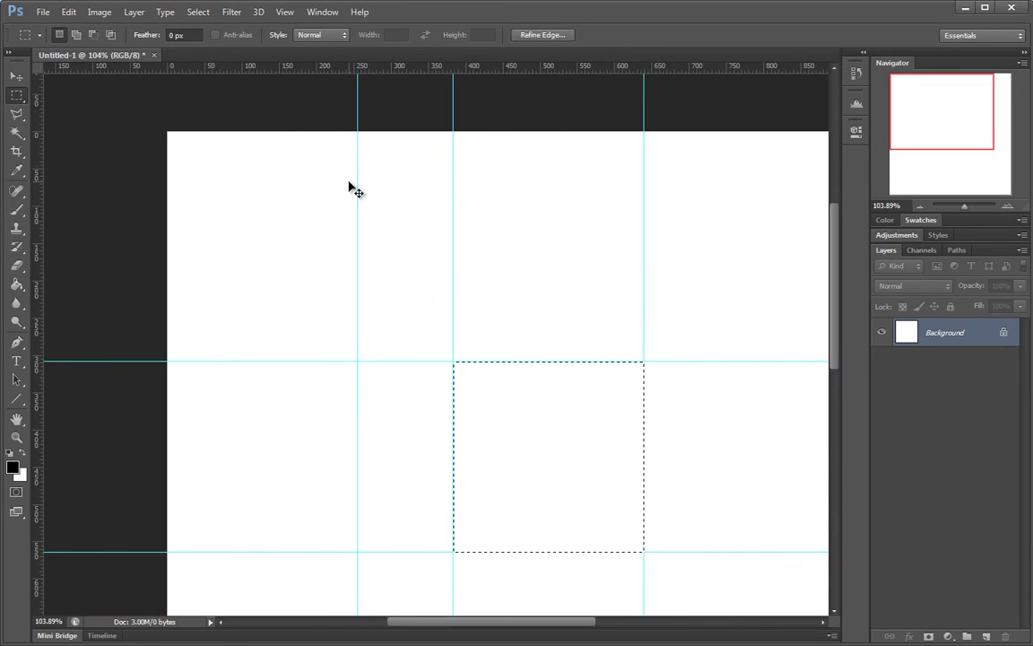
left_click_drag(357, 184, 21, 189)
key("ctrl+0")
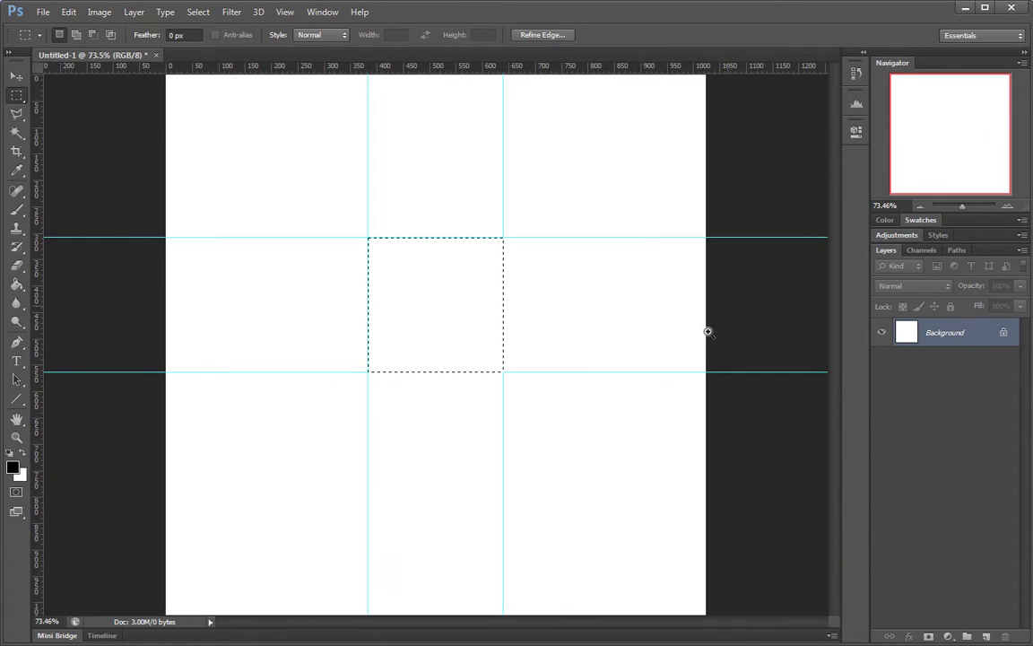
Add one horizontal and one vertical guide crossing at the center of the square selection.
left_click(413, 309)
mouse_move(465, 296)
left_mouse_down()
mouse_move(449, 373)
mouse_move(542, 272)
mouse_move(474, 294)
left_mouse_up()
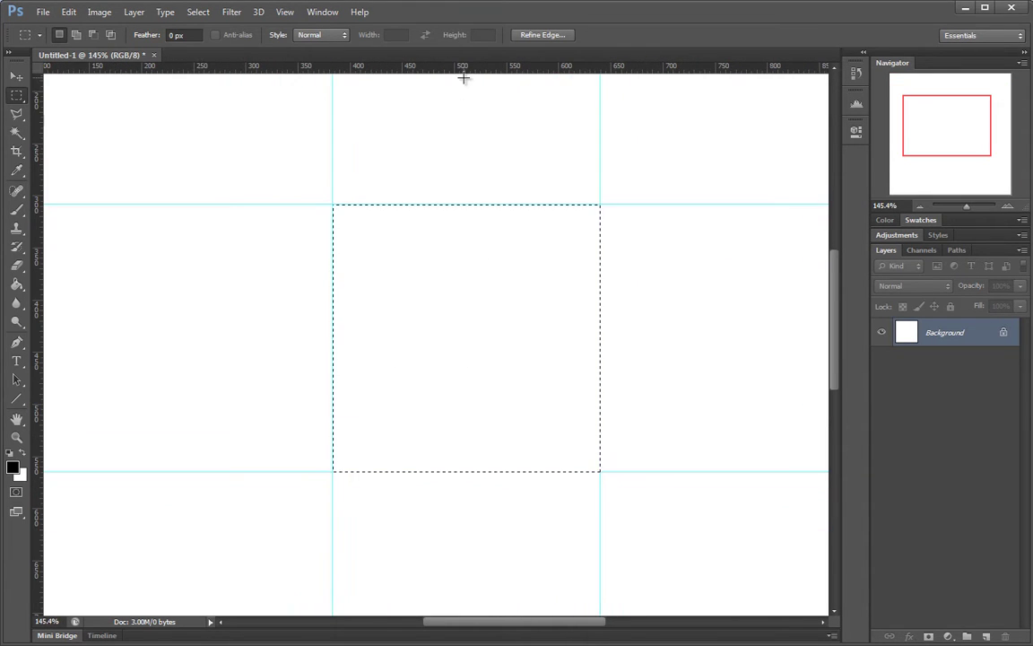
left_click_drag(473, 73, 495, 337)
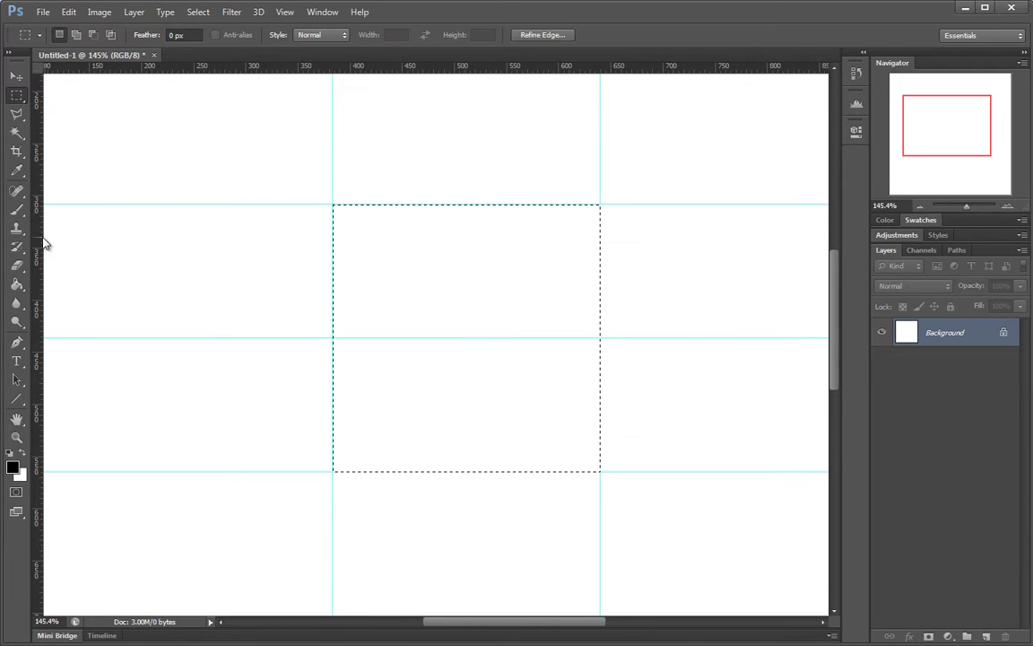
left_click_drag(40, 244, 466, 262)
scroll(462, 286, "down", 3)
scroll(542, 296, "up", 3)
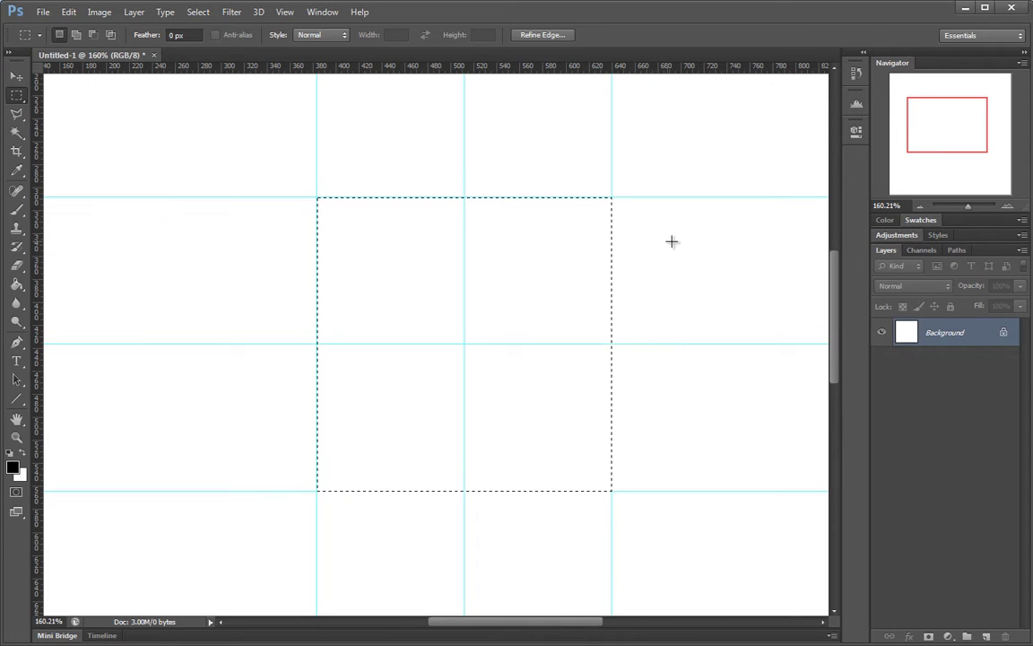
Clear the square selection and create a new empty layer above the Background.
left_click(671, 434)
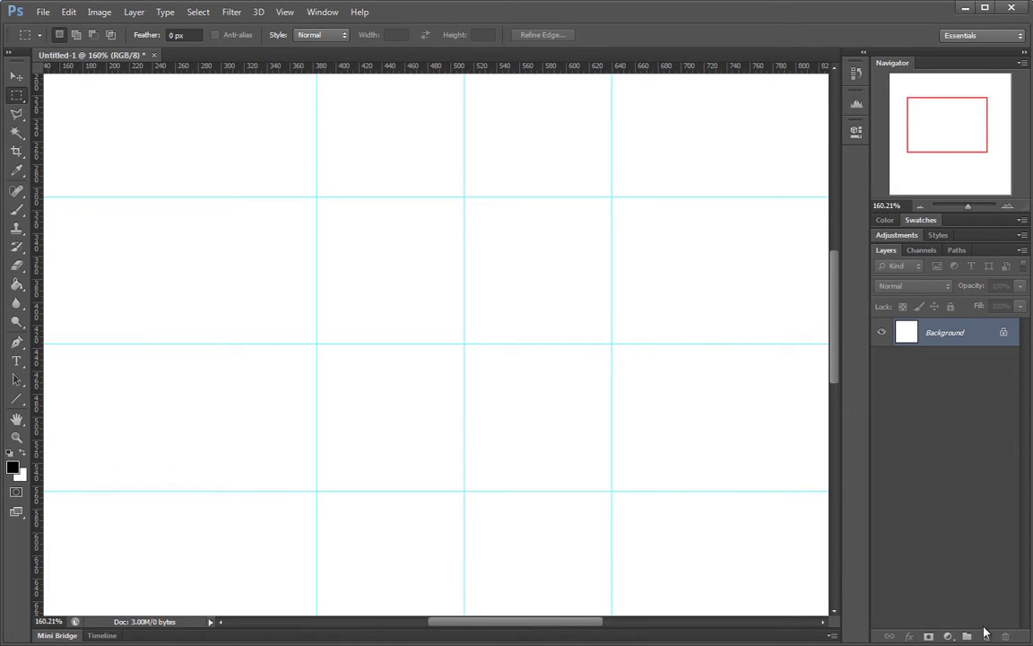
left_click(988, 637)
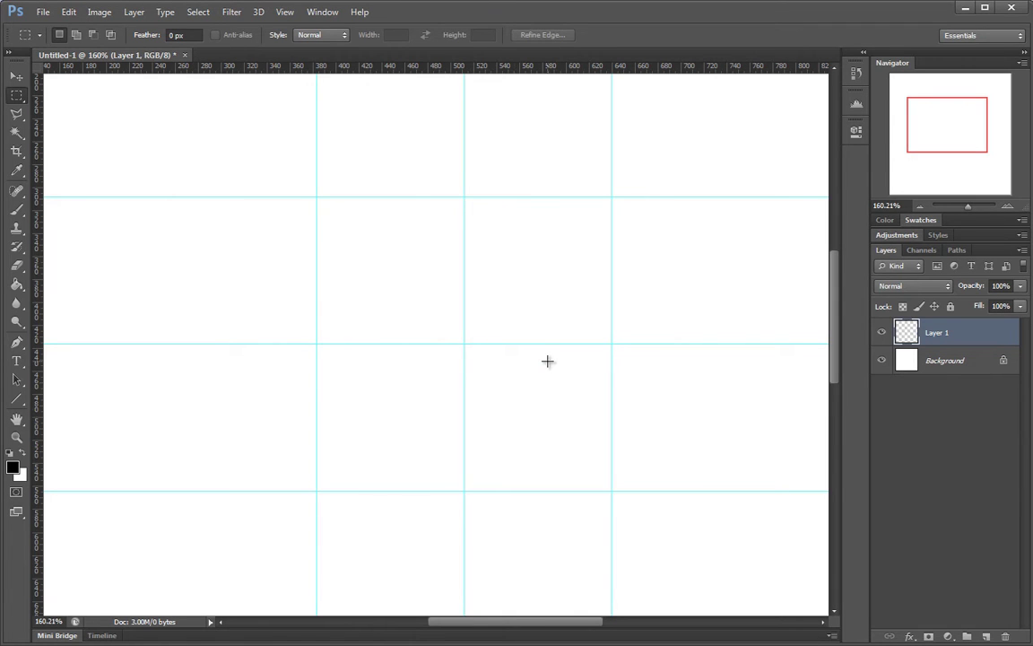
Make a circular selection with the Elliptical Marquee, centered on the middle guide intersection and reaching the four outer guides.
left_click_drag(548, 361, 538, 323)
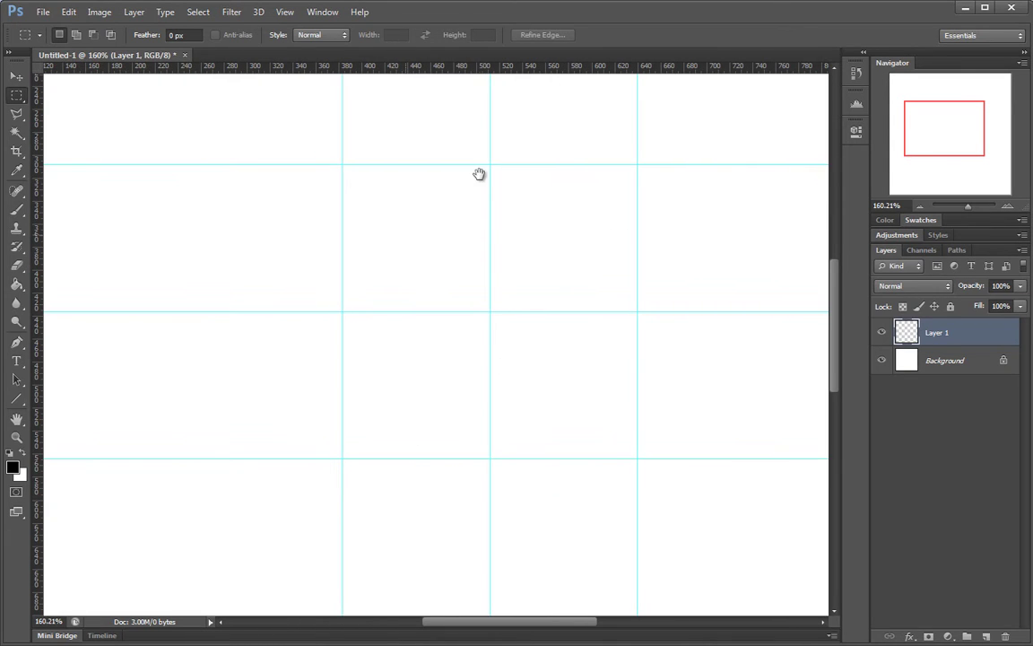
left_click_drag(533, 281, 484, 298)
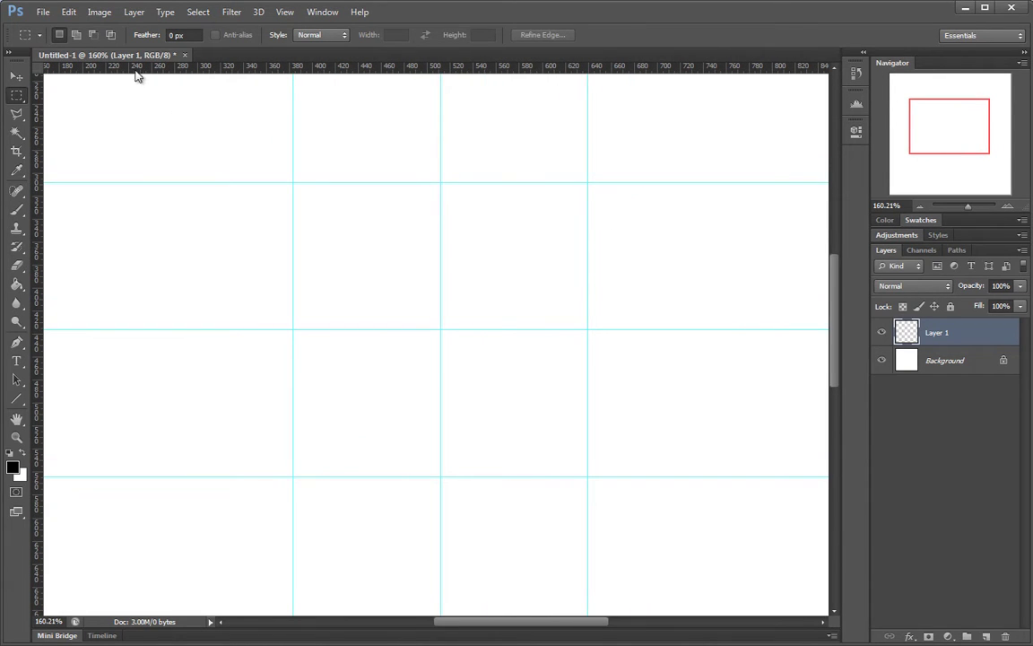
left_click(16, 96)
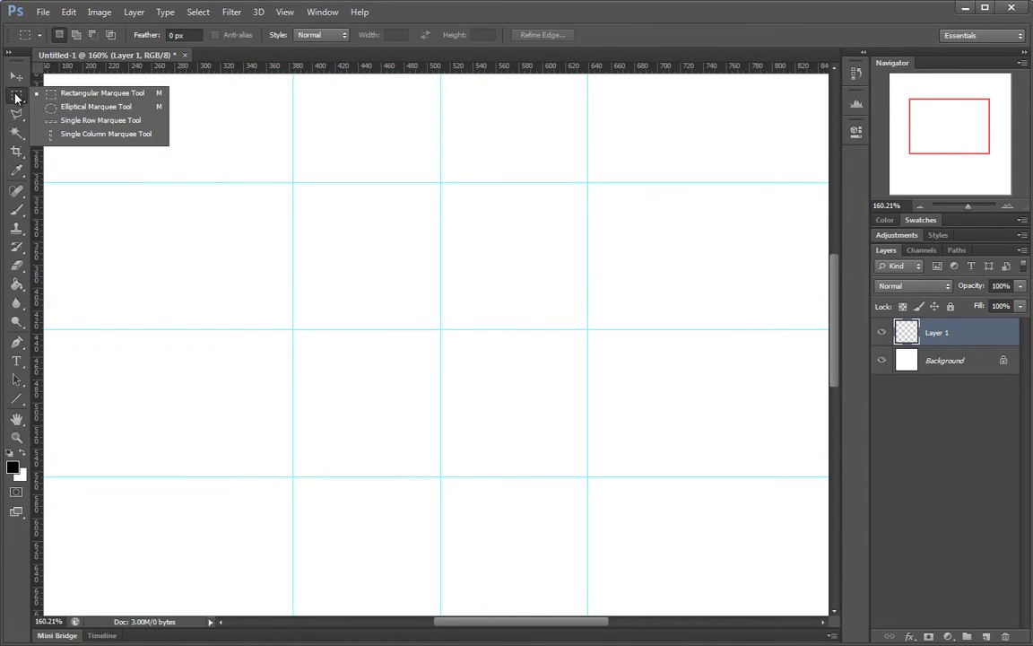
left_click(77, 108)
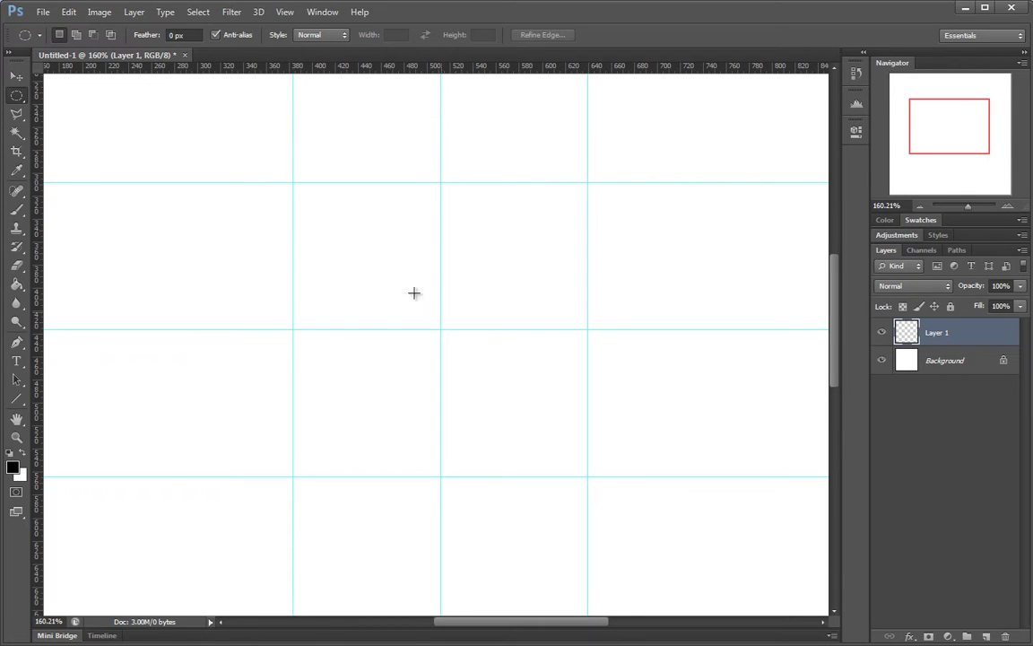
left_click_drag(415, 294, 575, 438)
left_click(470, 360)
left_click_drag(440, 330, 620, 473)
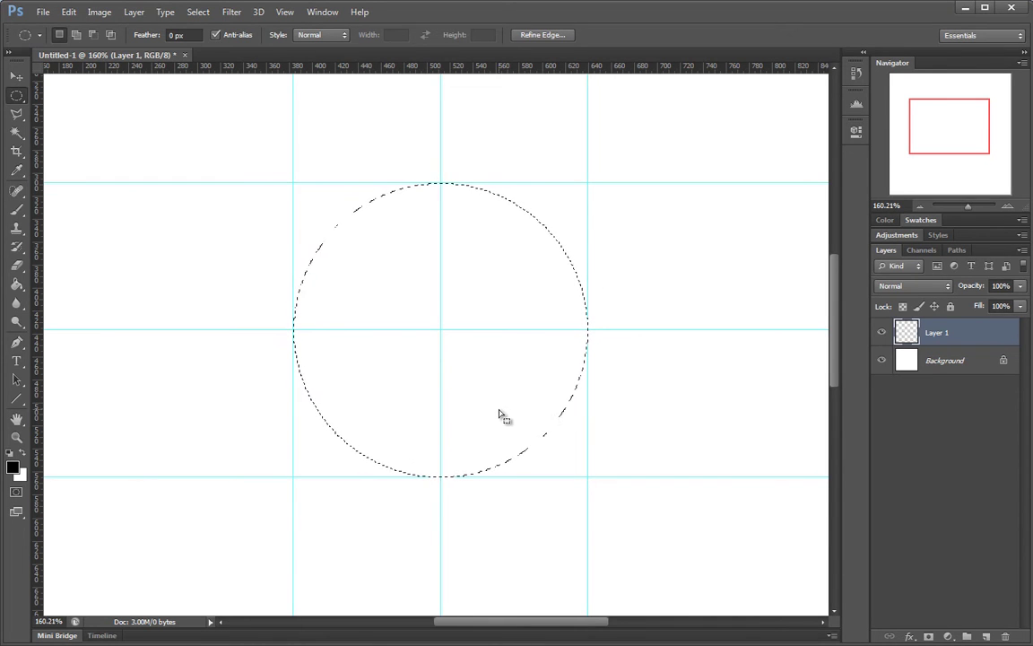
right_click(496, 262)
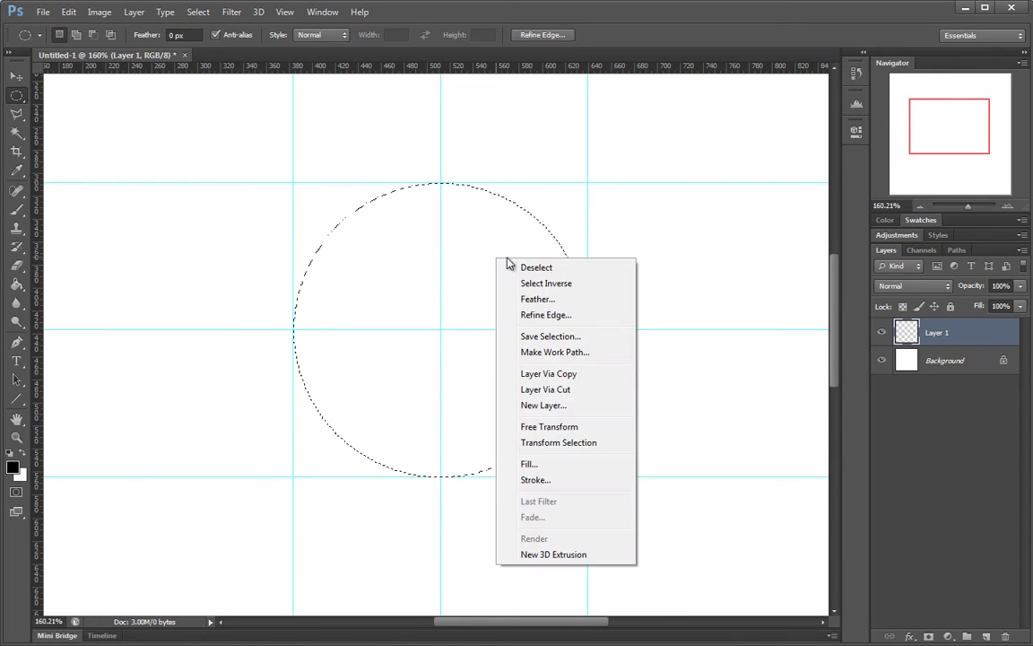
left_click(524, 216)
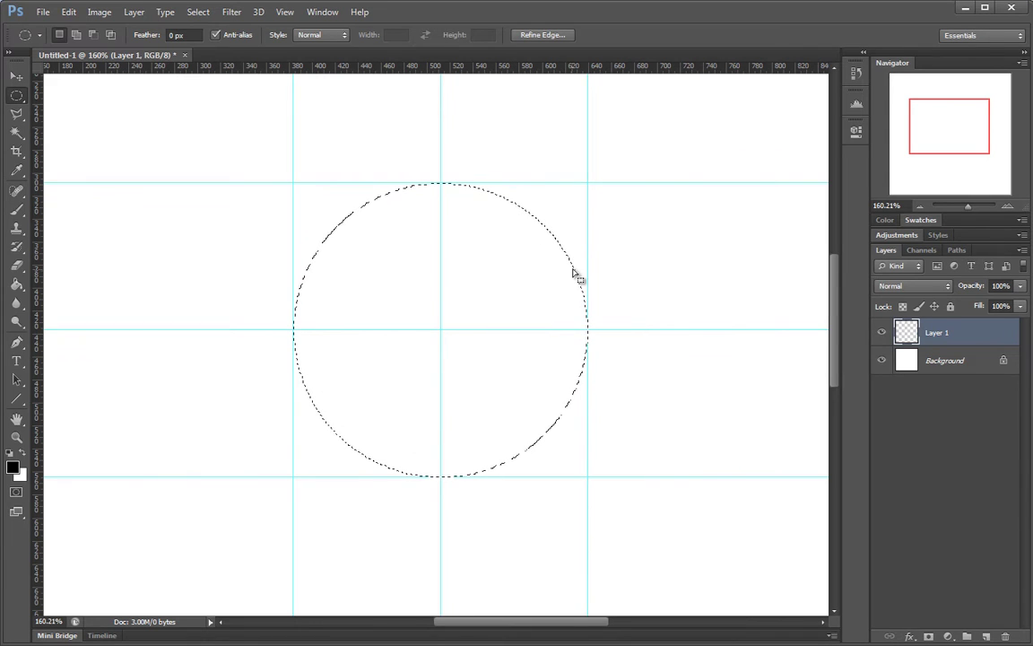
key("shift+F5")
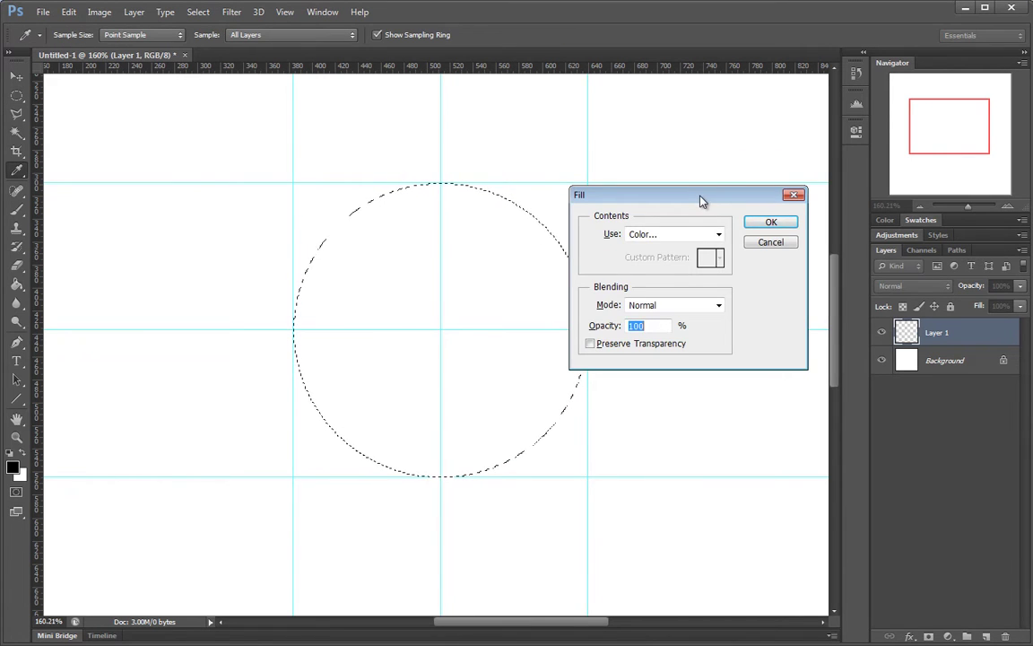
left_click_drag(702, 201, 579, 198)
left_click(650, 244)
key("m")
Stroke the circular selection on Layer 1 with a 15 px black line, located inside at 100% opacity.
right_click(355, 249)
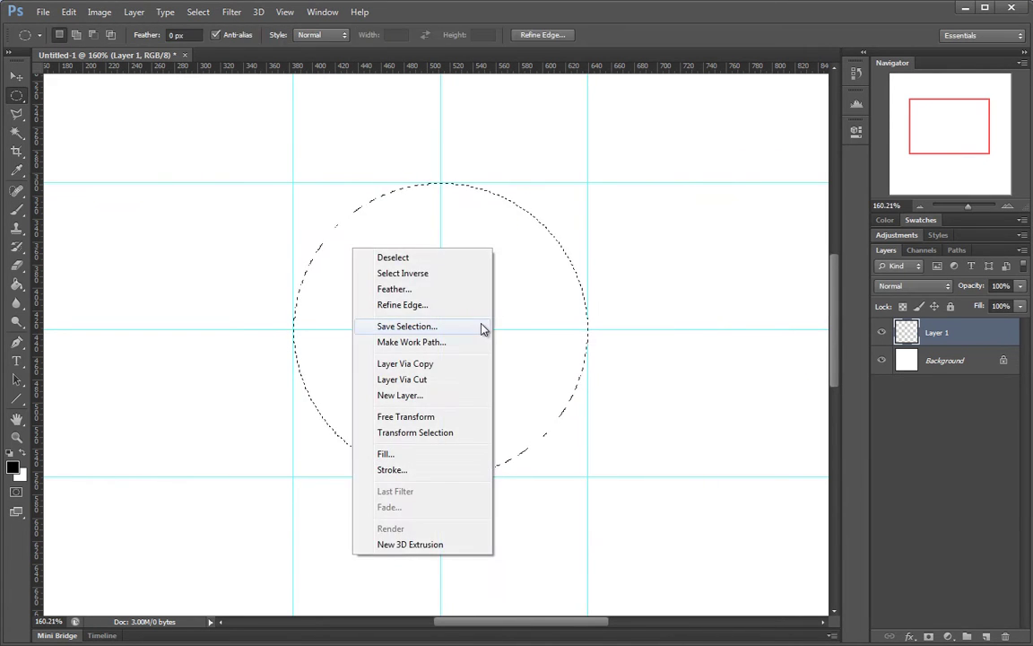
left_click(428, 473)
mouse_move(267, 387)
left_mouse_down()
mouse_move(662, 161)
mouse_move(649, 168)
left_mouse_up()
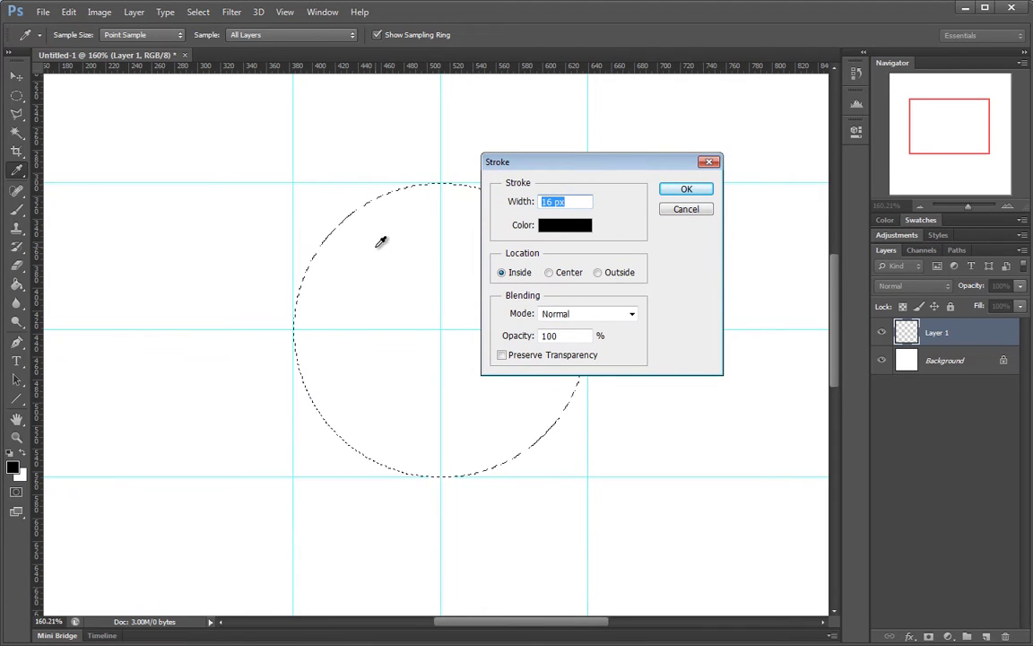
type("12")
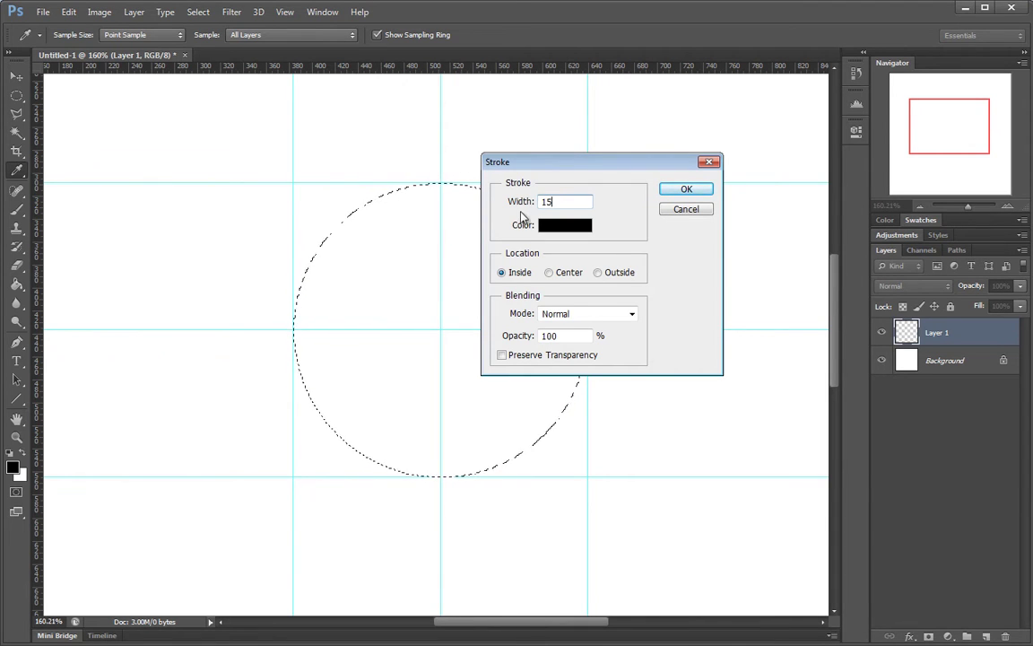
key("Return")
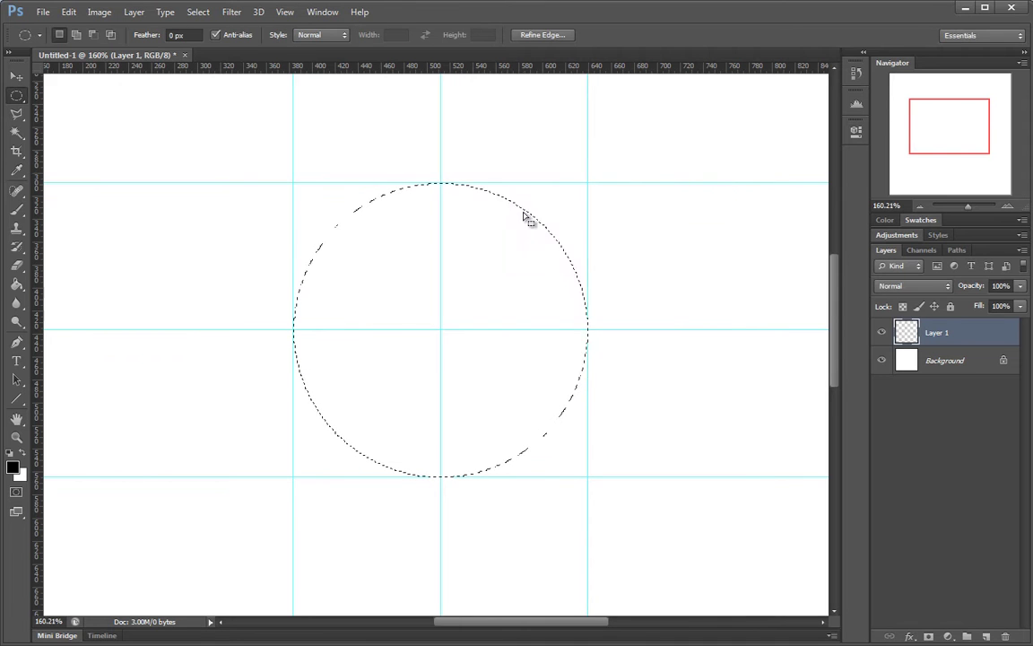
Inspect how the black ring on Layer 1 lines up with the surrounding guides.
key("ctrl+d")
mouse_move(461, 270)
left_mouse_down()
mouse_move(501, 268)
mouse_move(464, 270)
mouse_move(480, 270)
mouse_move(482, 287)
left_mouse_up()
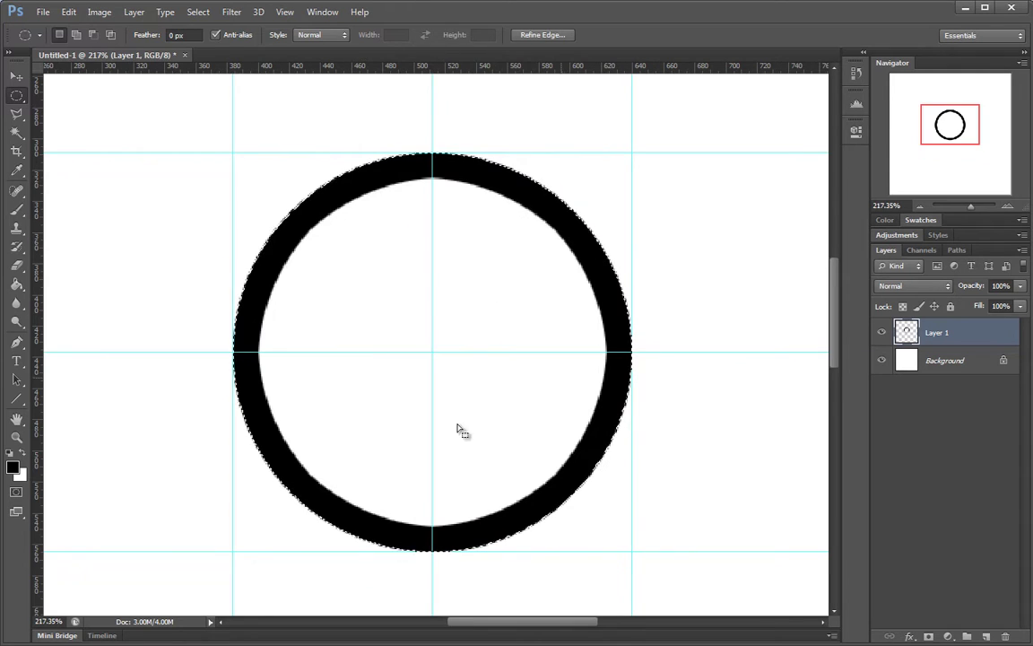
left_click_drag(368, 376, 567, 357)
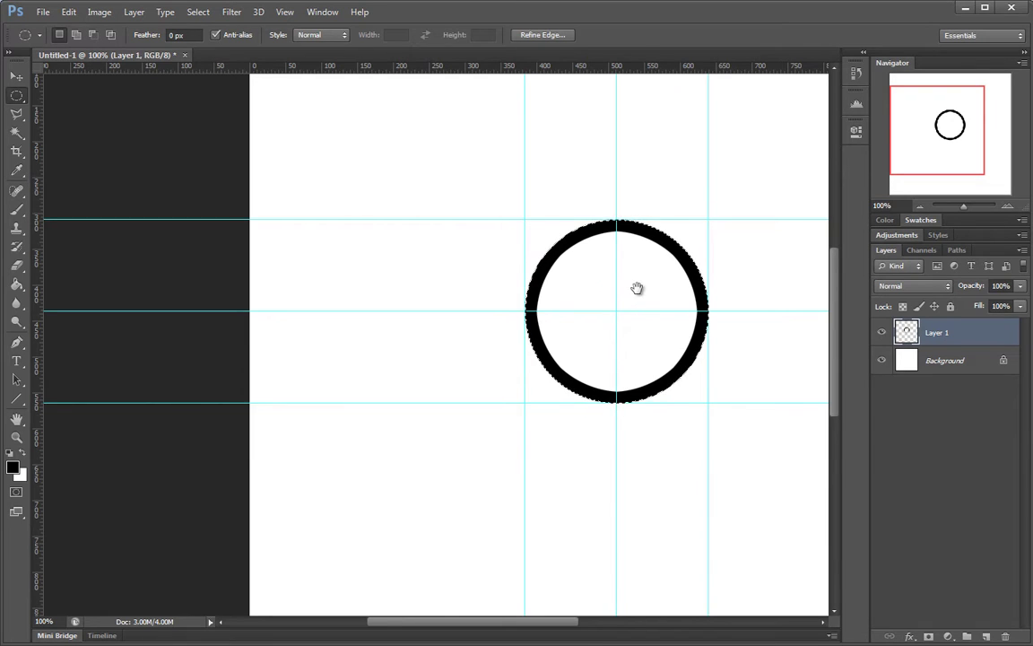
left_click_drag(637, 288, 512, 288)
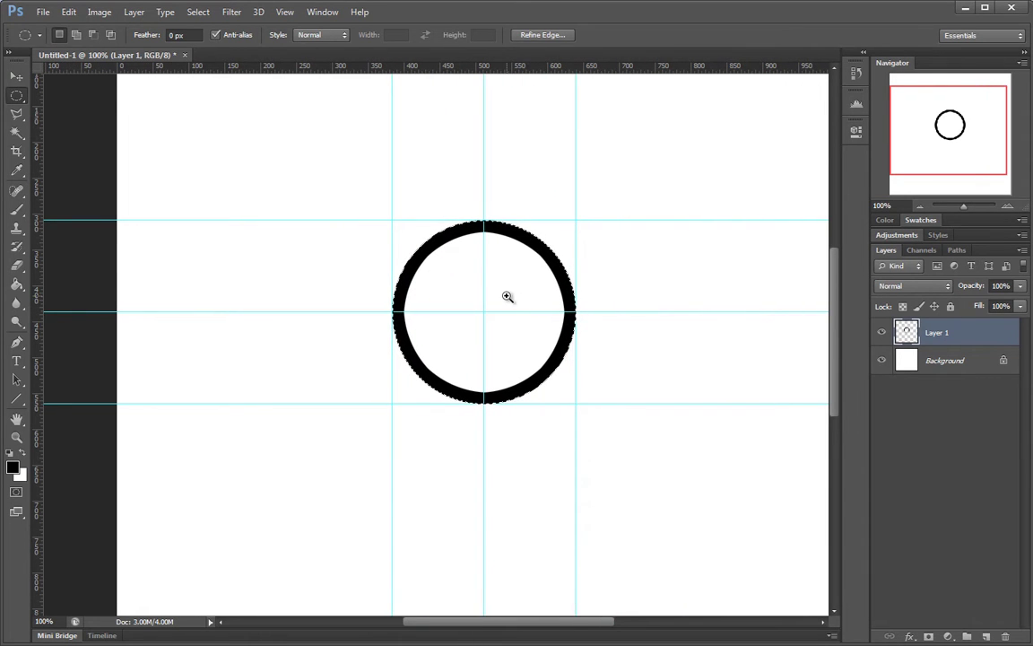
left_click(507, 296, "alt")
left_click(444, 295, "ctrl")
left_click(443, 295, "ctrl")
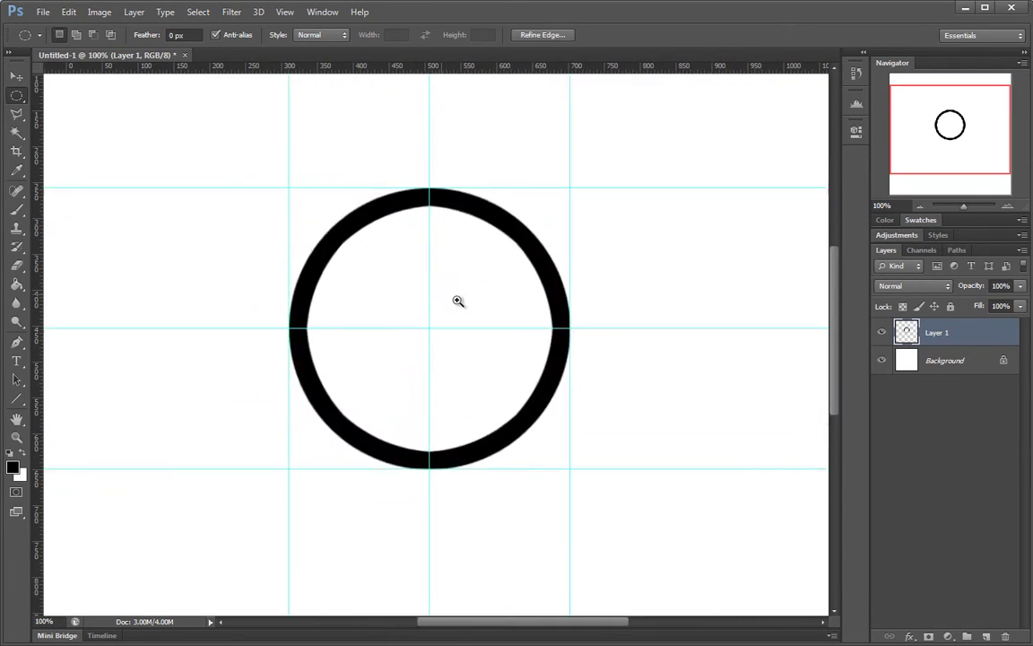
left_click_drag(458, 298, 552, 290)
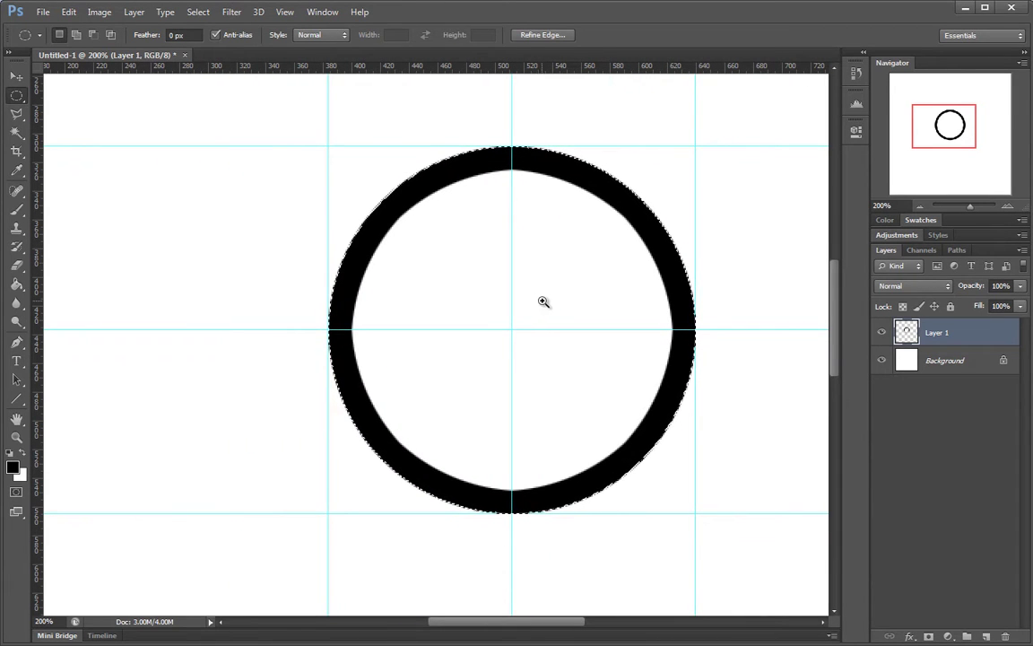
left_click(544, 301, "alt")
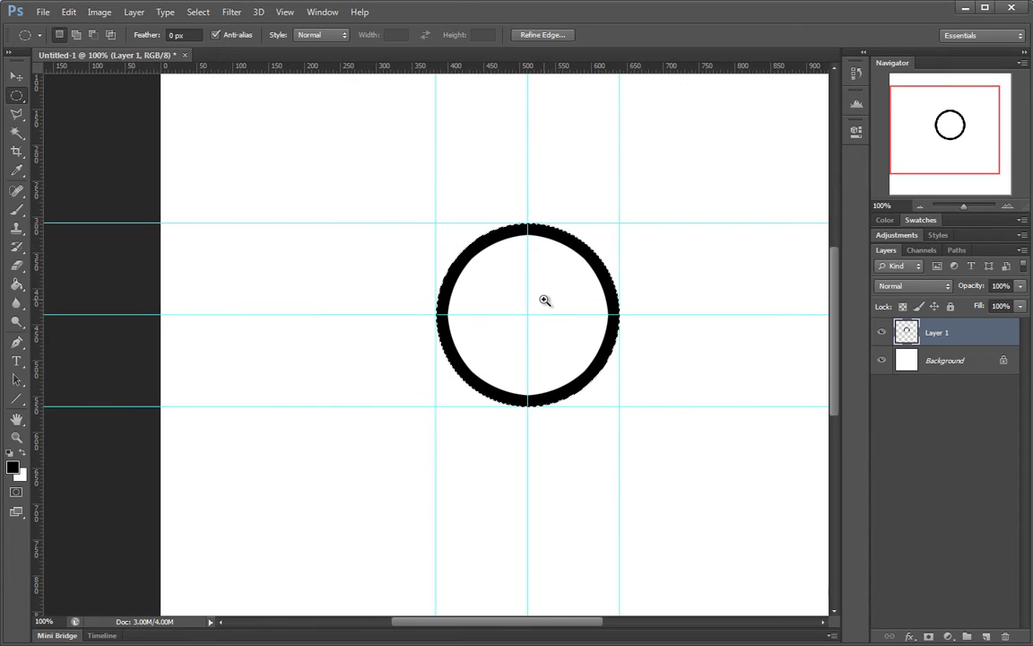
left_click(546, 299)
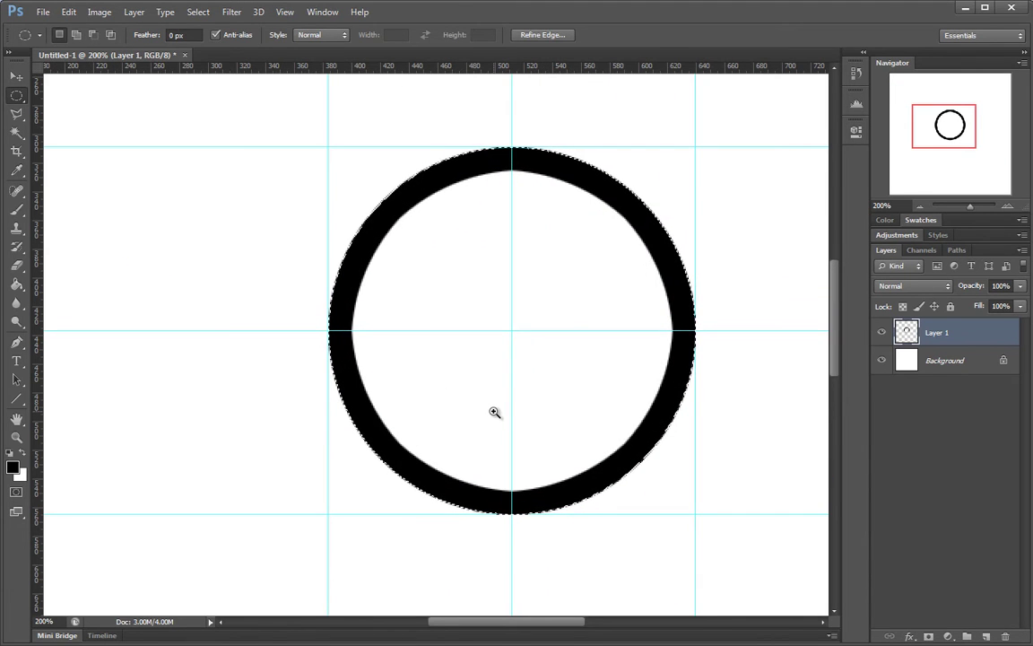
left_click_drag(554, 297, 557, 265)
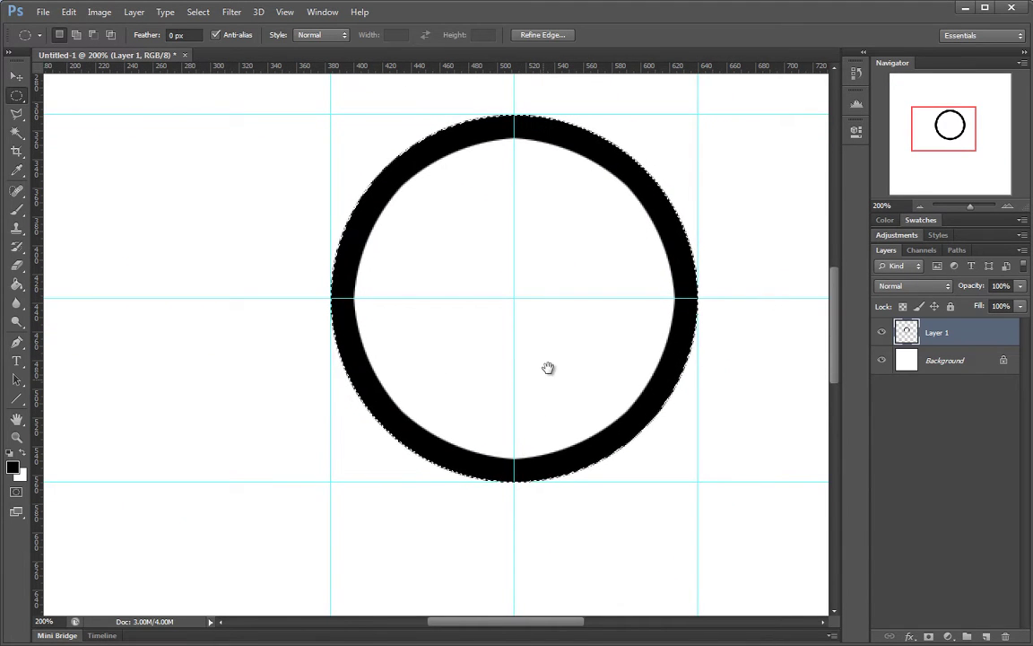
left_click_drag(548, 368, 545, 387)
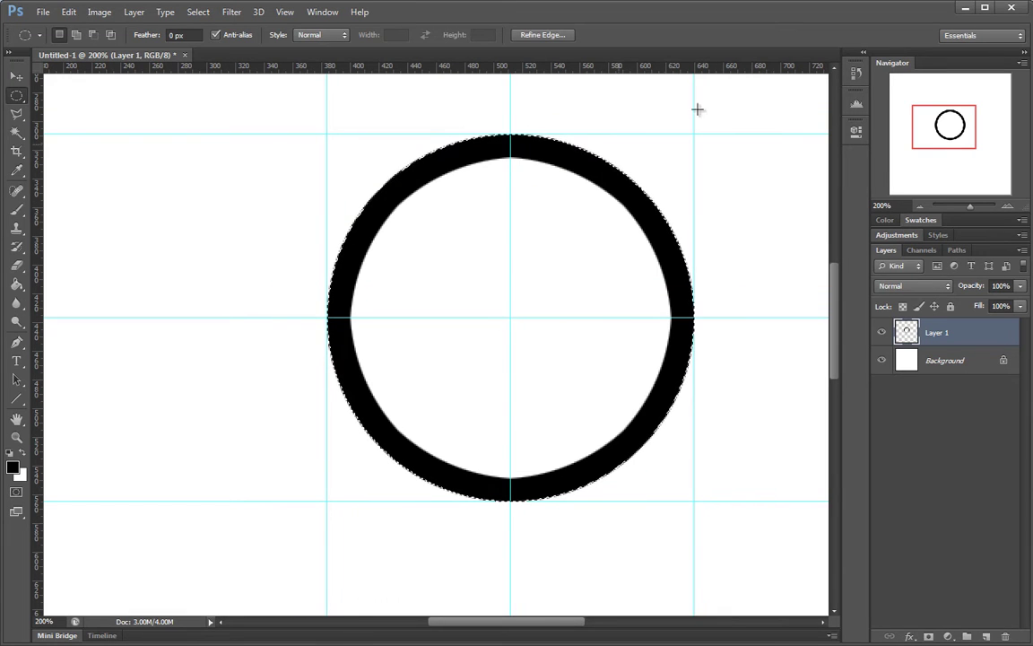
left_click_drag(678, 129, 630, 187)
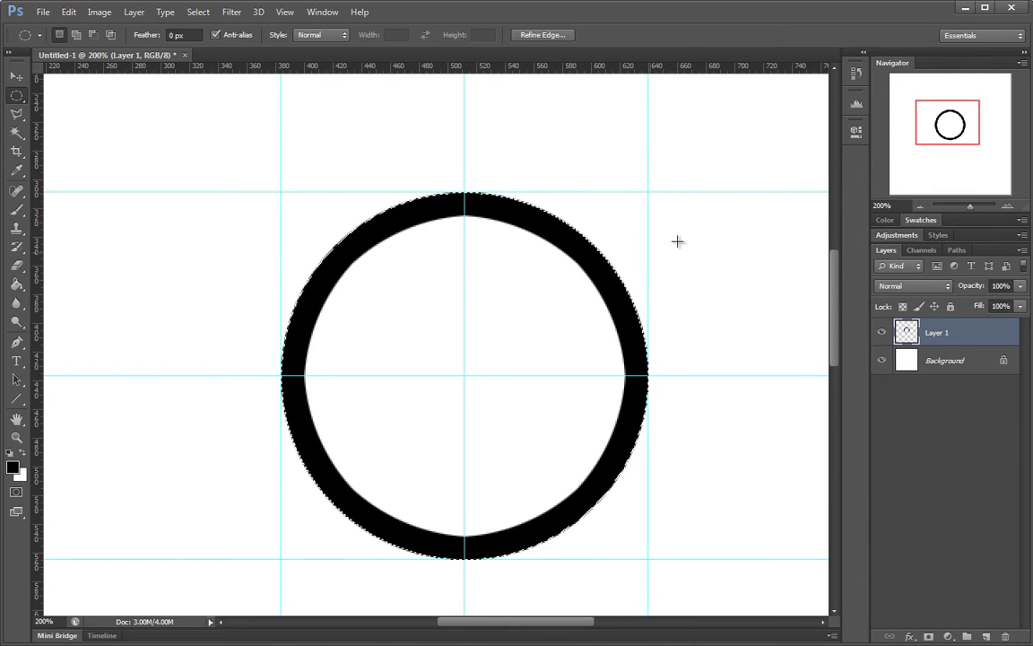
Make a circular selection about 105 px across, centered on the upper-right guide intersection and touching the large ring's outer edge.
left_click_drag(677, 231, 557, 249)
left_click_drag(493, 240, 595, 234)
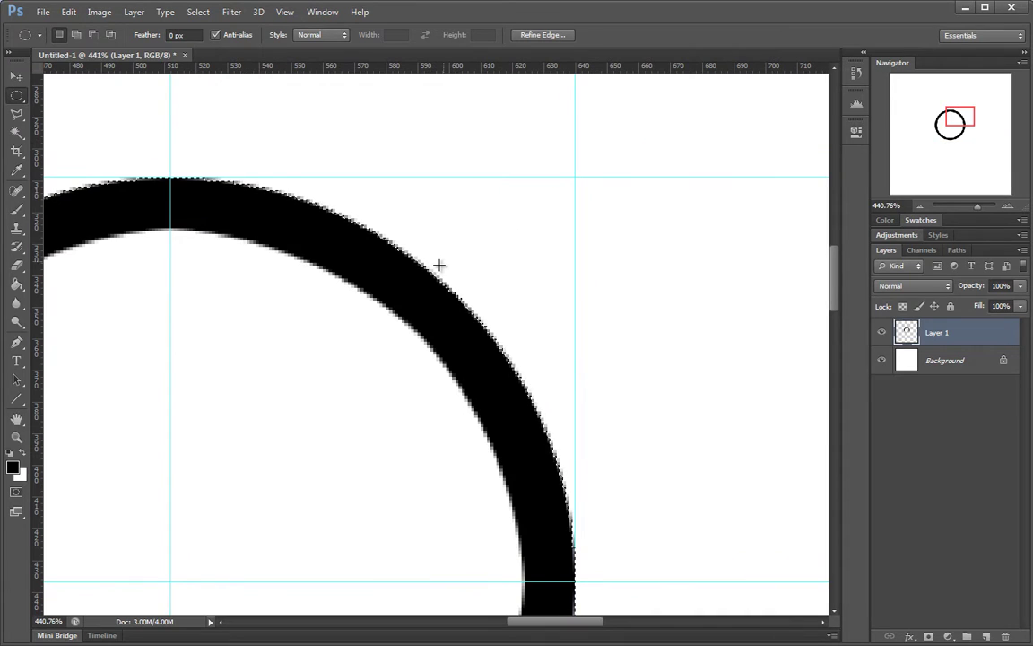
left_click_drag(574, 177, 630, 271)
left_click(568, 180)
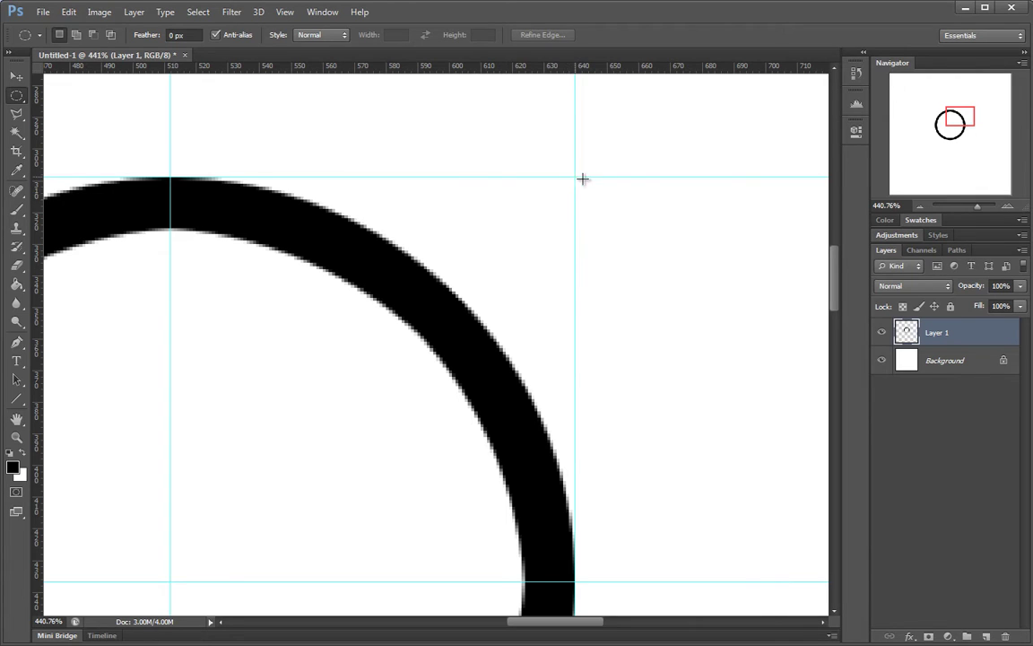
left_click_drag(581, 179, 744, 343)
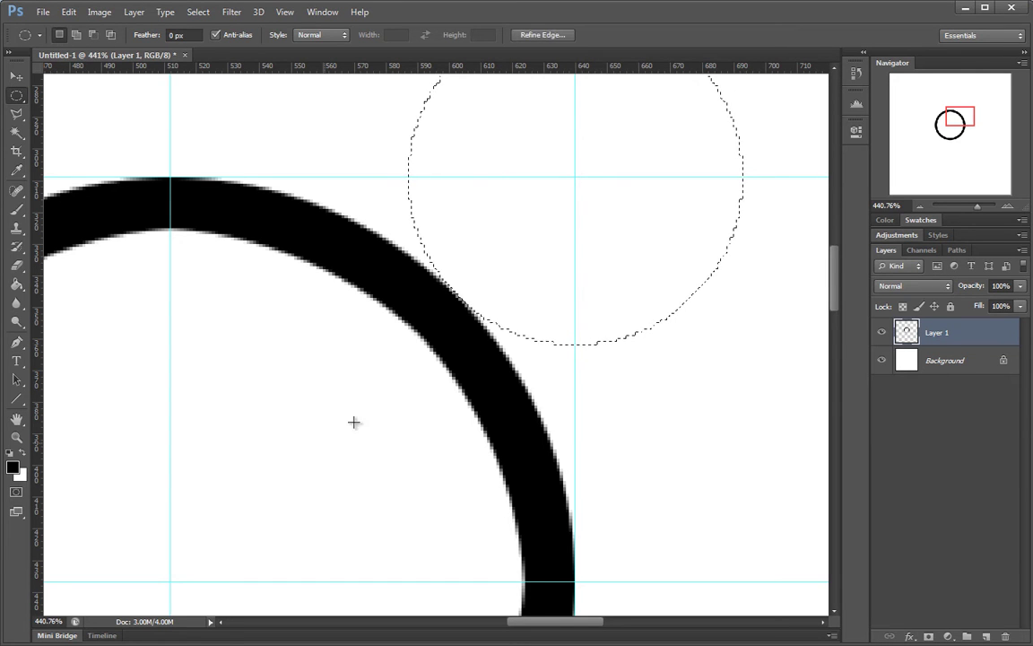
Create a new layer above Layer 1 and stroke the small circular selection on it with 16 px black, inside, at 100% opacity.
left_click_drag(486, 316, 543, 266)
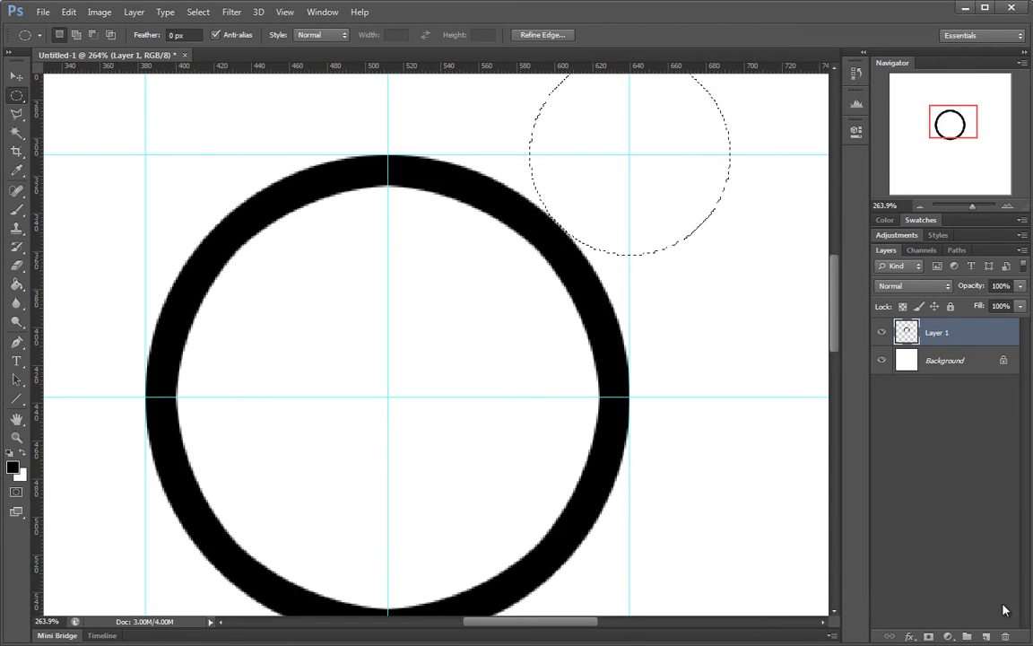
left_click(986, 636)
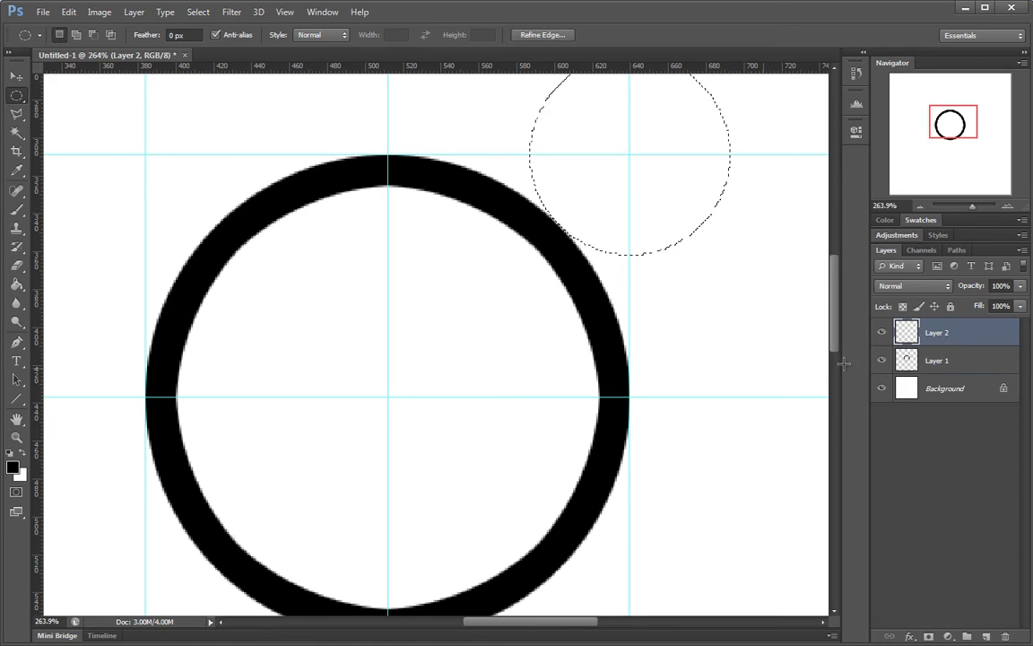
right_click(609, 108)
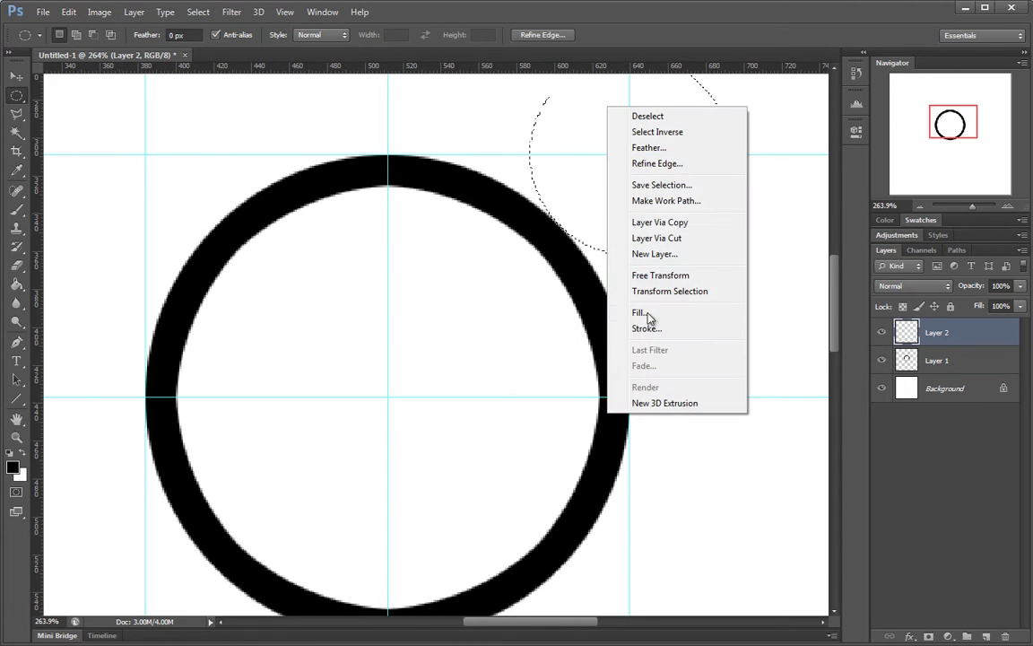
left_click(646, 328)
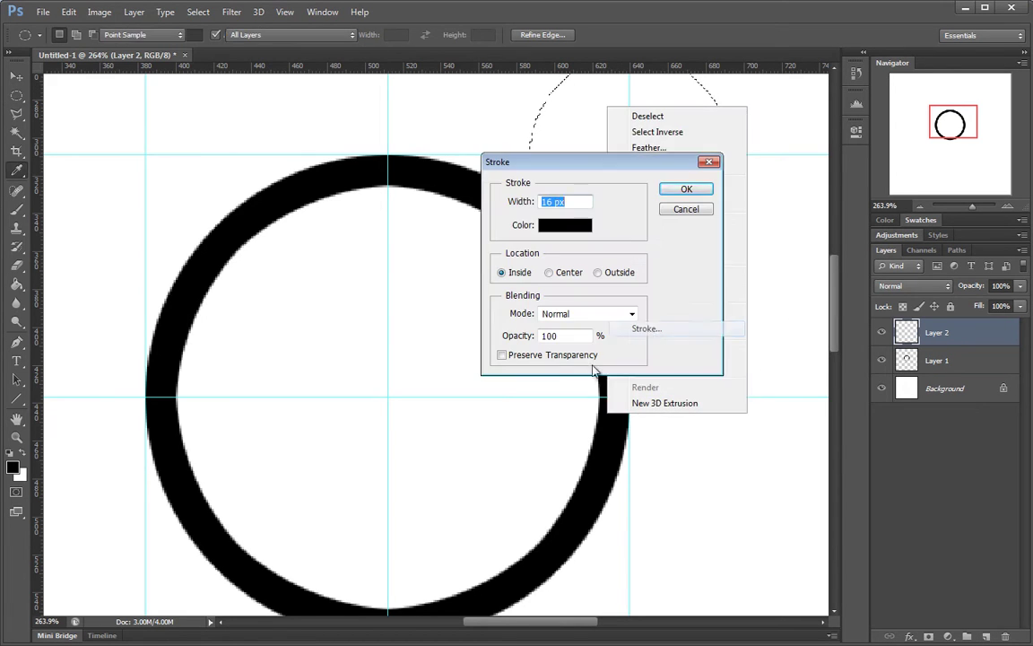
left_click(681, 193)
Switch to the Rectangular Marquee tool.
mouse_move(607, 218)
left_mouse_down()
mouse_move(547, 217)
mouse_move(673, 194)
mouse_move(664, 212)
left_mouse_up()
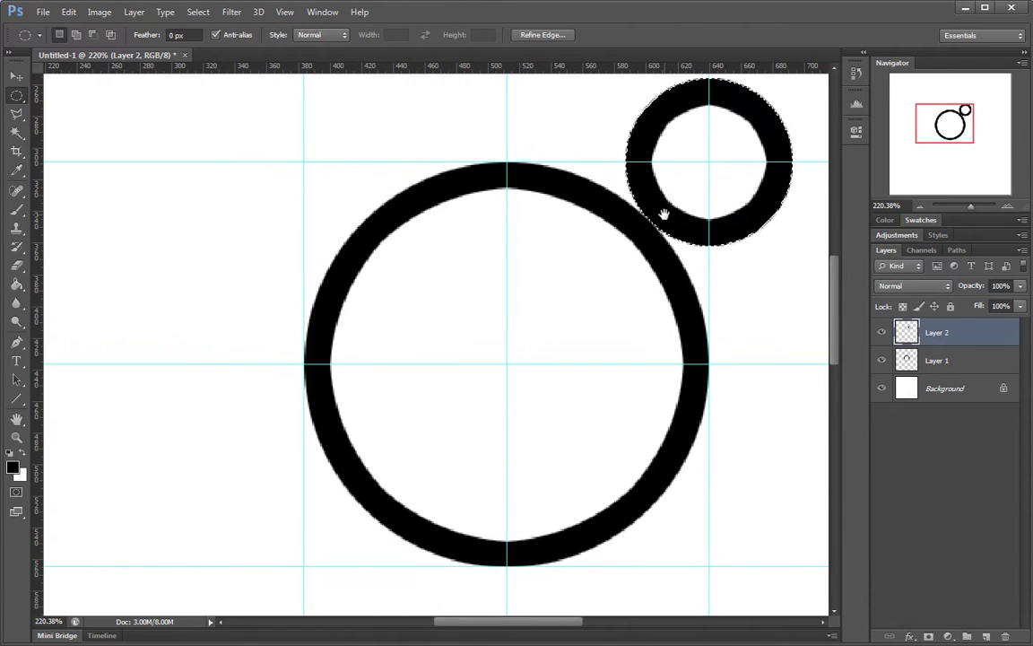
right_click(16, 95)
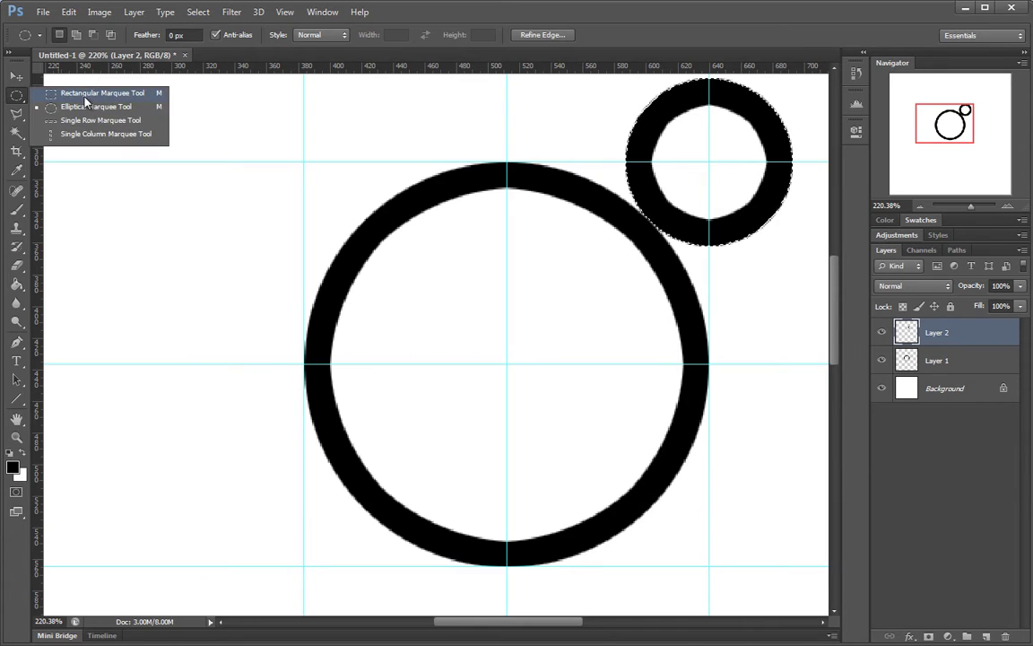
left_click(85, 95)
Inspect both rings, the point where they touch, and their alignment with the guides.
left_click_drag(632, 193, 552, 315)
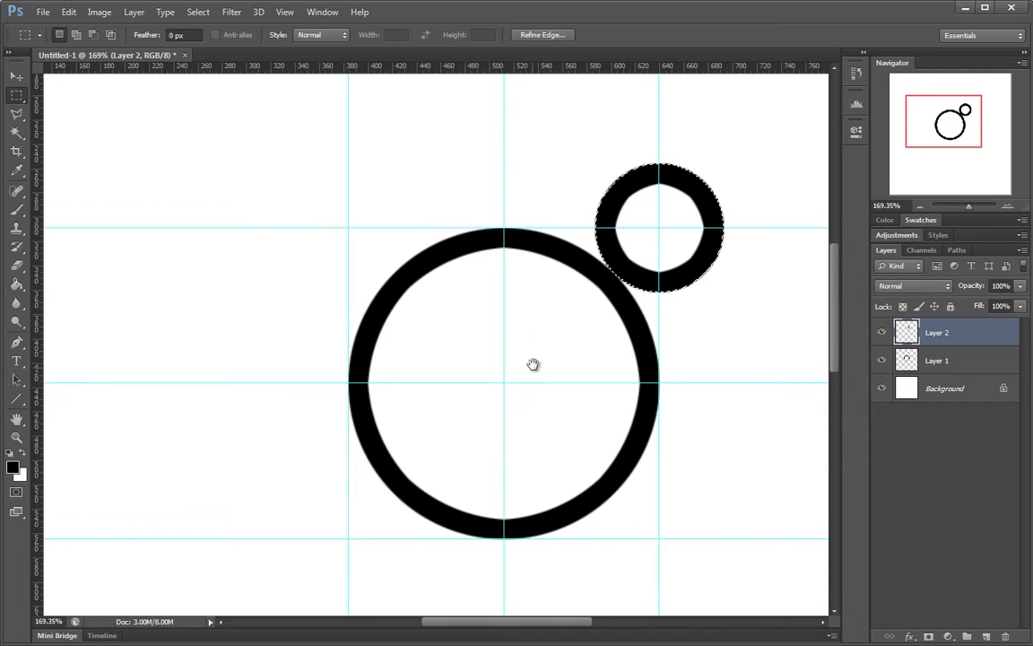
left_click_drag(533, 365, 523, 310)
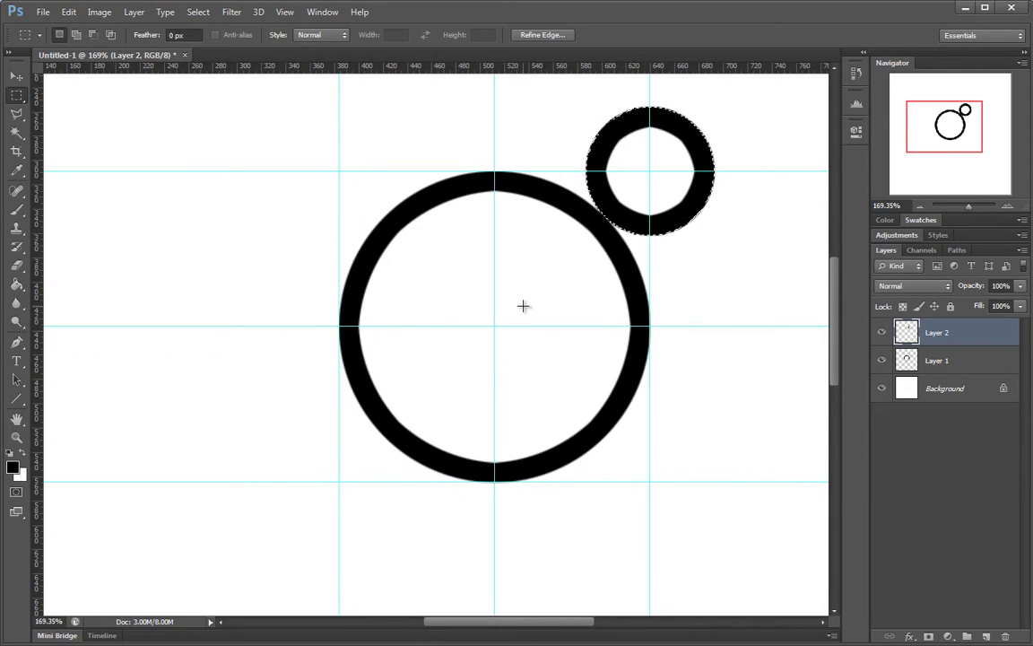
left_click_drag(523, 306, 495, 272)
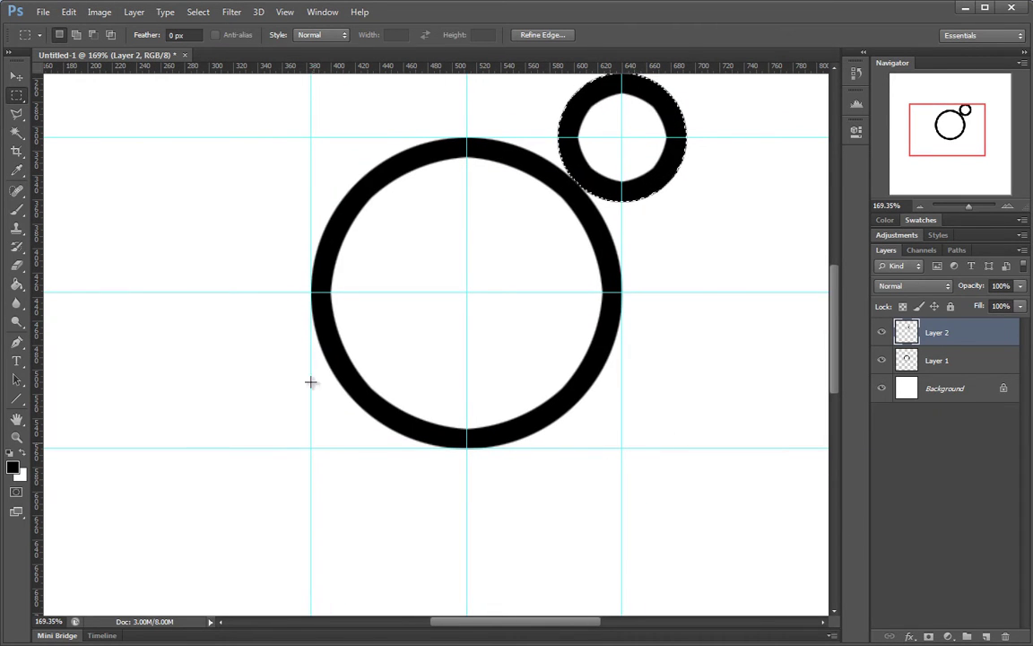
left_click_drag(533, 348, 554, 357)
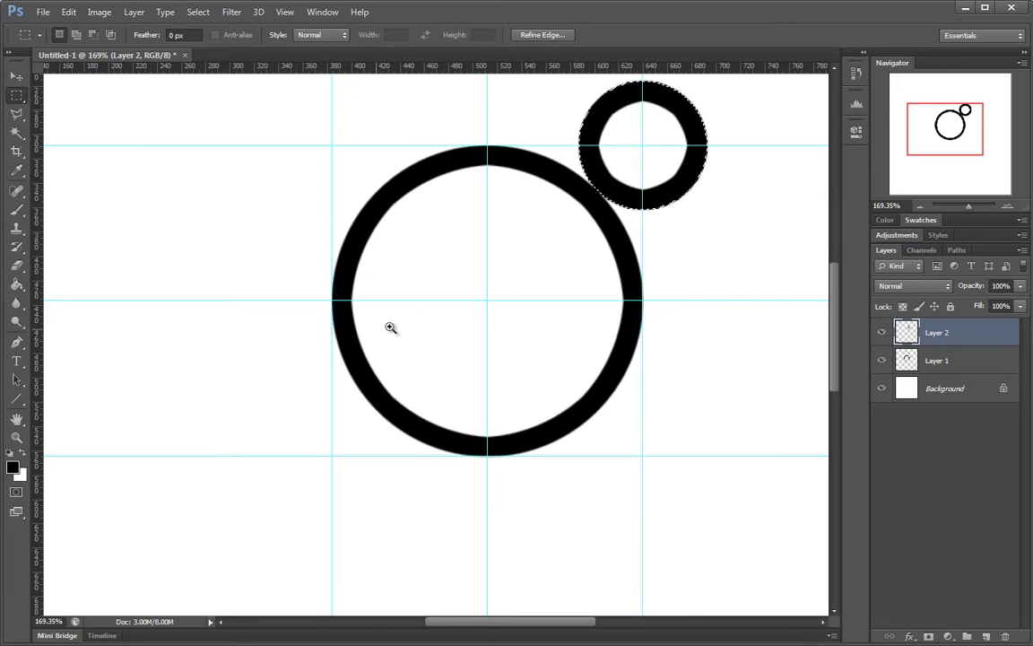
left_click(426, 324, "alt")
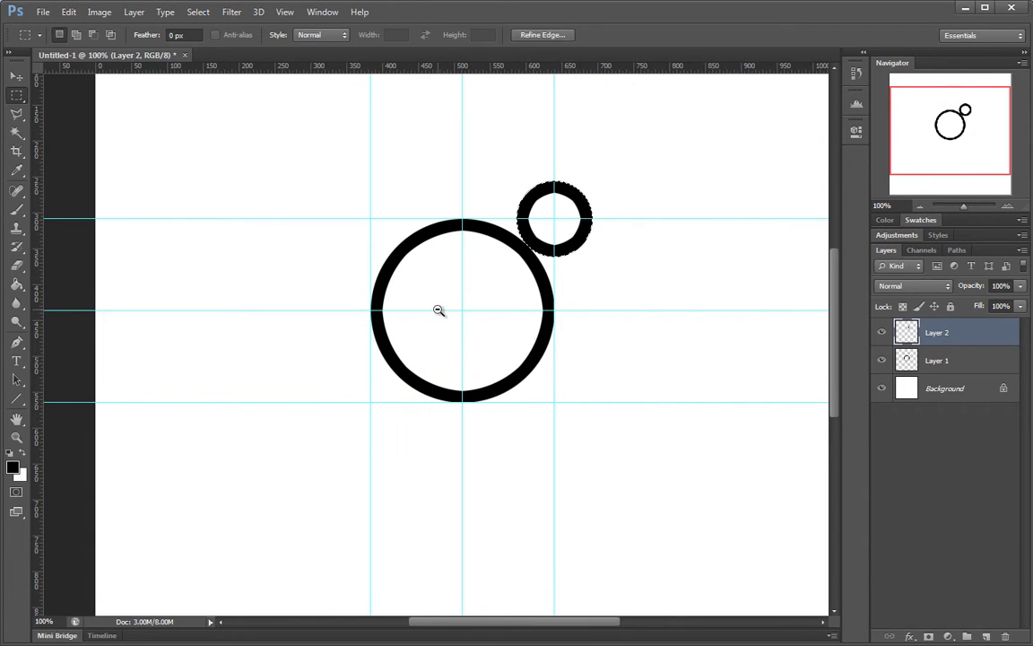
left_click(438, 310, "alt")
left_click(447, 283, "ctrl")
left_click(452, 284, "ctrl")
left_click_drag(471, 297, 519, 280)
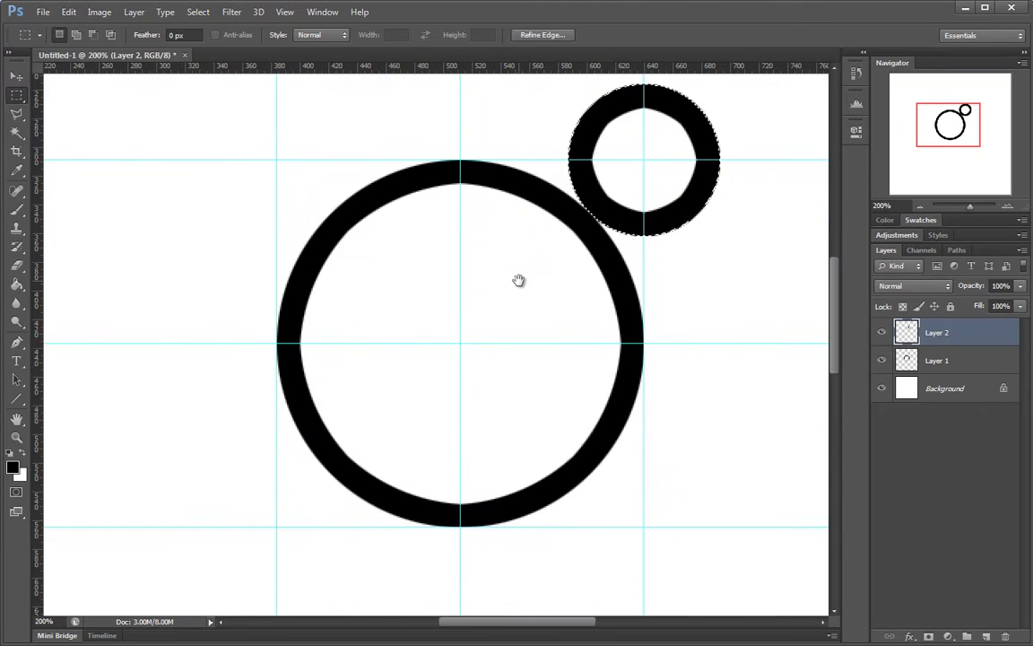
left_click(520, 281, "alt")
left_click(542, 313, "ctrl")
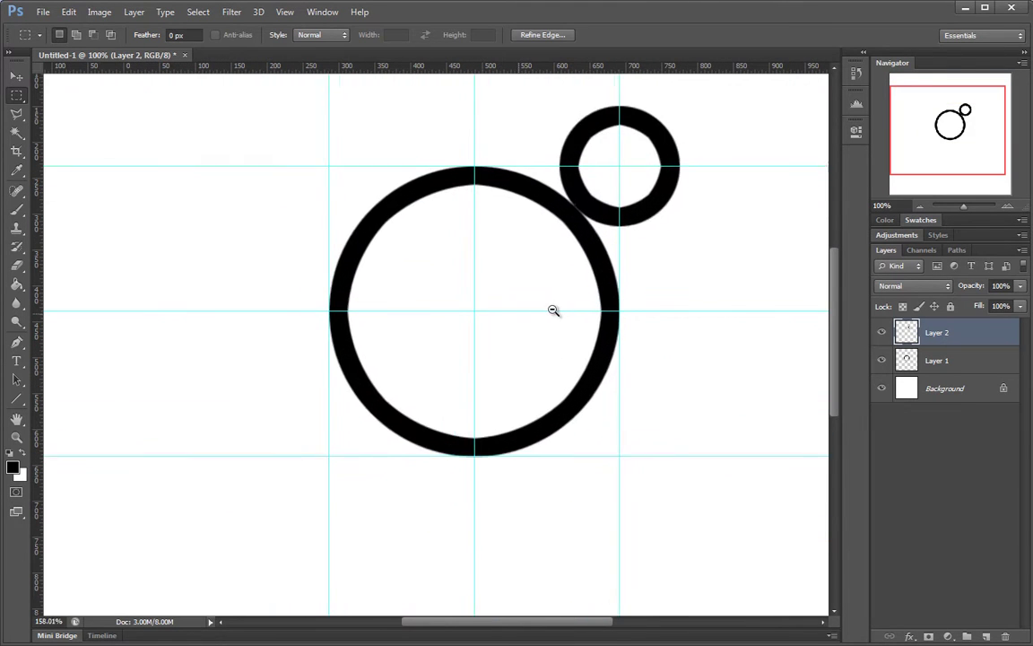
Clear the circular selection around the small ring.
left_click_drag(571, 250, 570, 274)
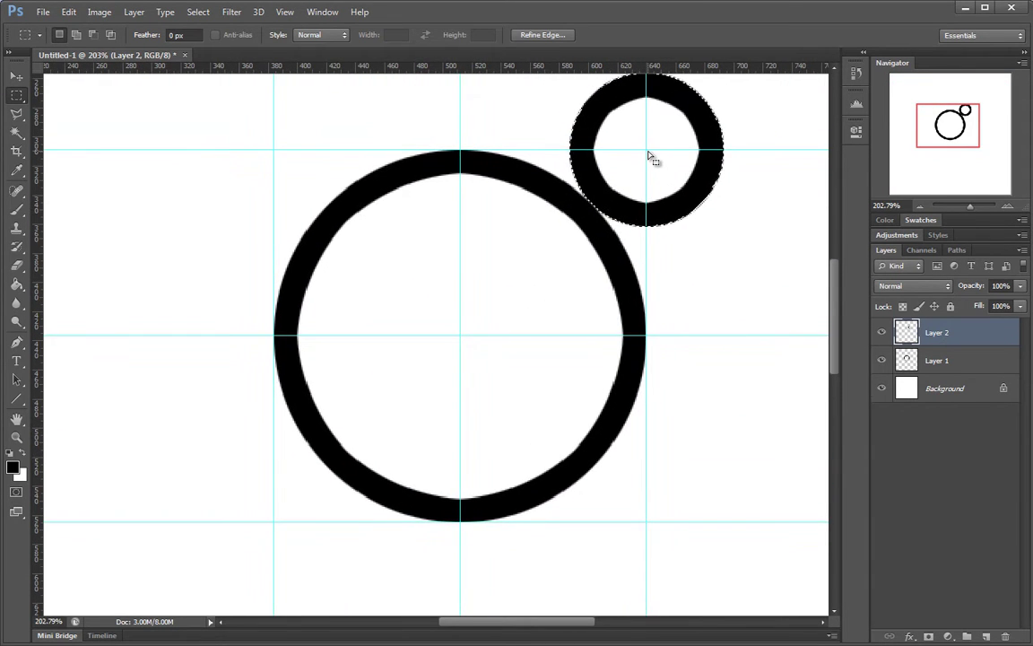
left_click_drag(648, 154, 635, 203)
left_click(747, 230)
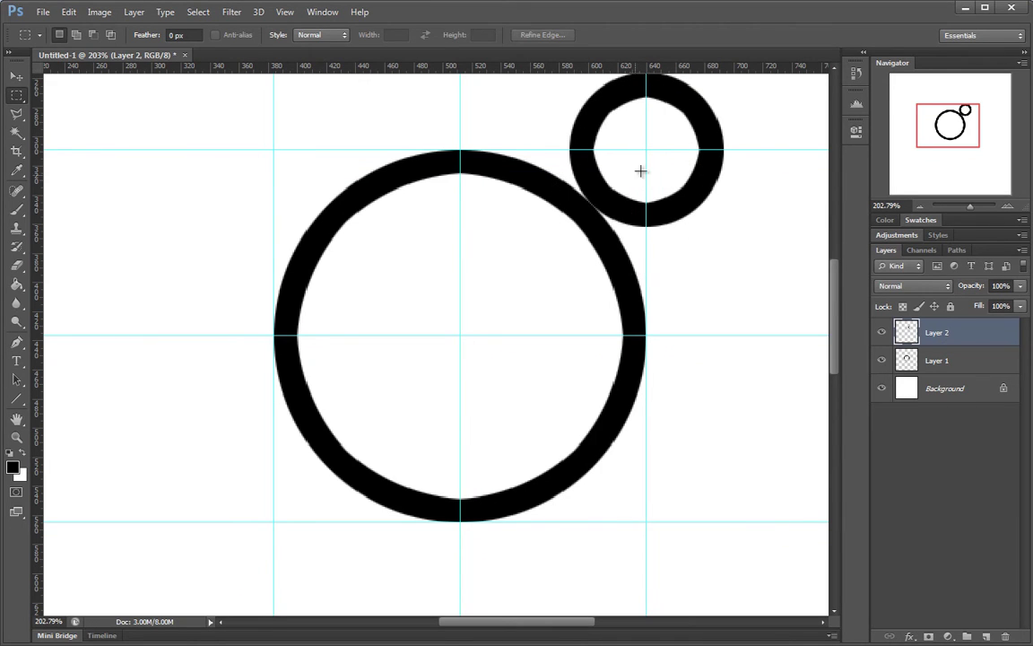
left_click_drag(647, 150, 573, 551)
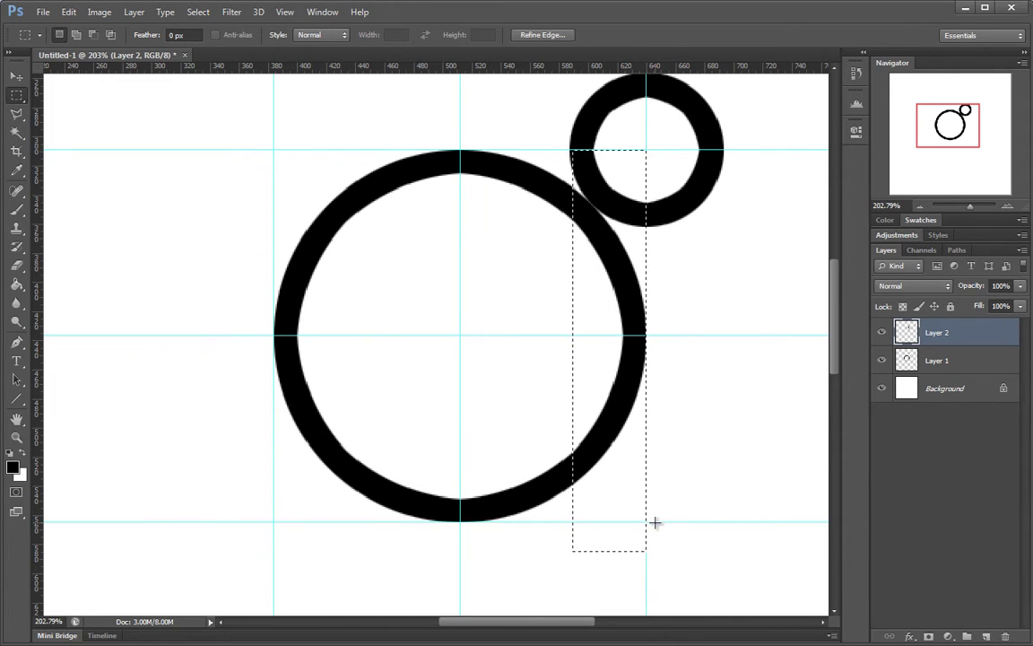
left_click_drag(662, 516, 194, 518)
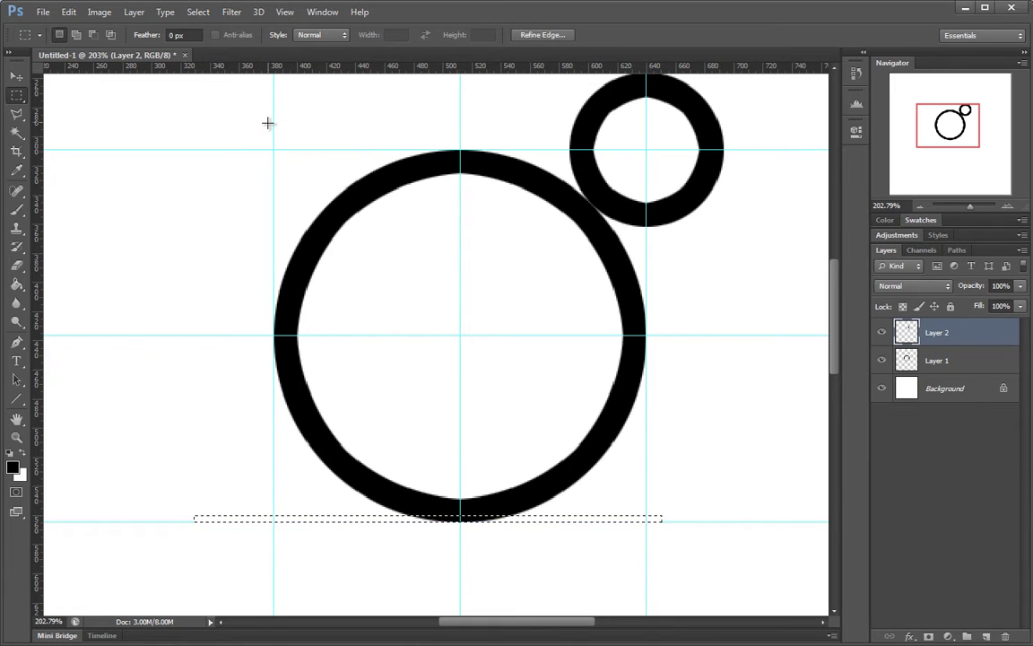
left_click_drag(267, 123, 658, 157)
key("ctrl+d")
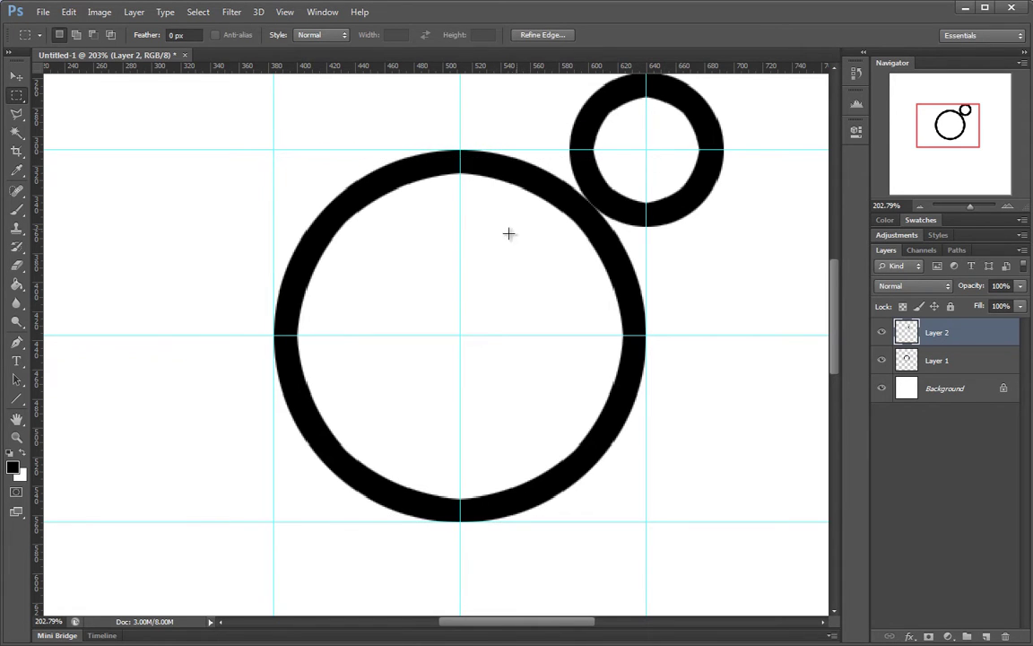
Make Layer 1, which holds the large ring, the active layer.
left_click_drag(369, 396, 390, 378)
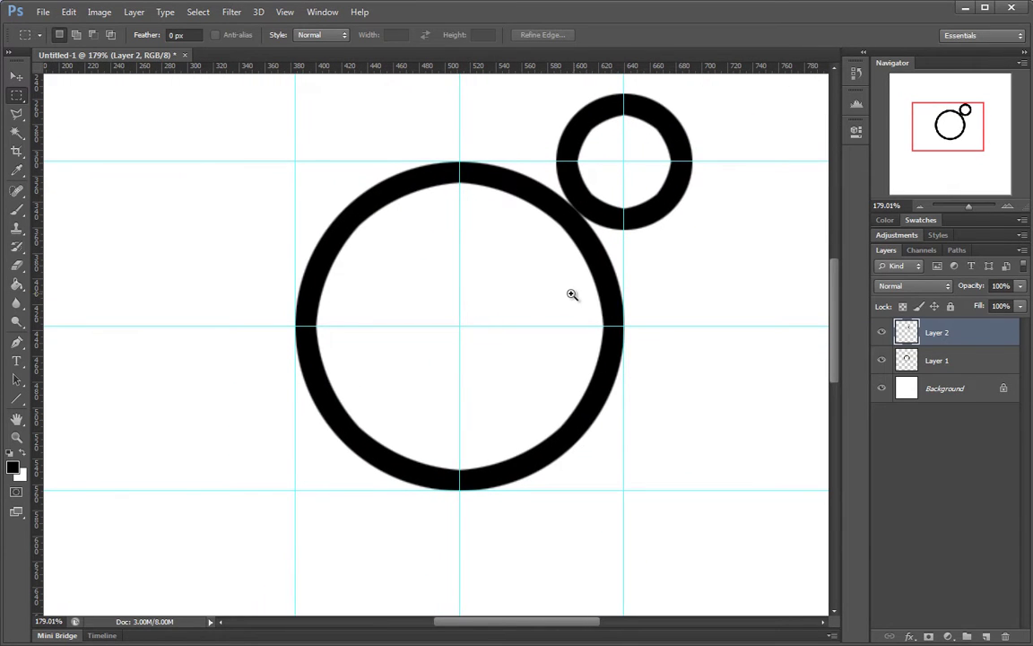
left_click_drag(572, 294, 550, 291)
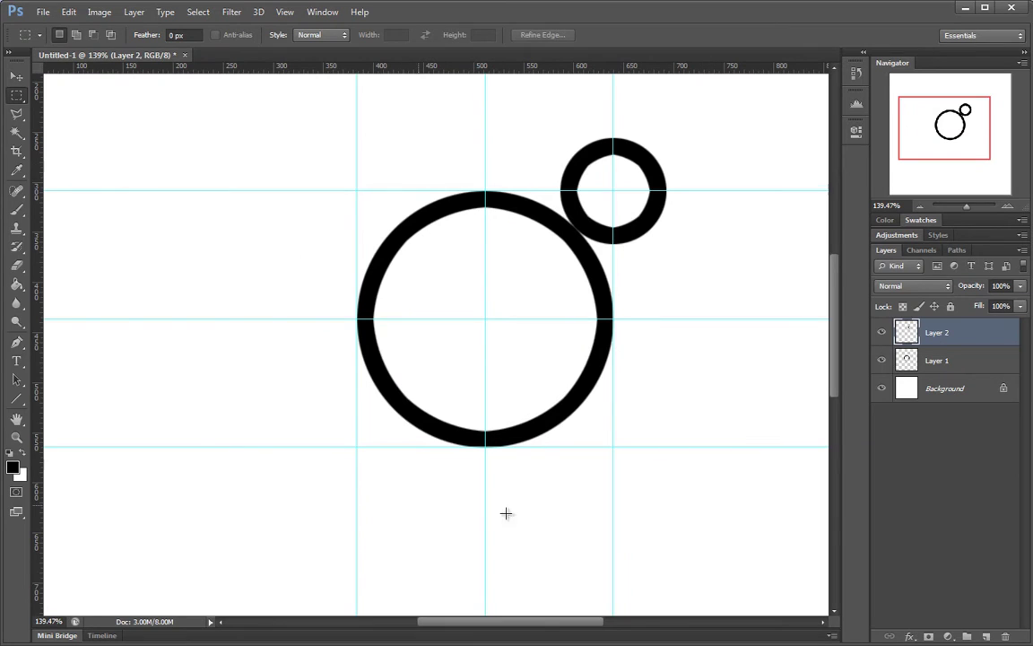
left_click_drag(496, 356, 517, 347)
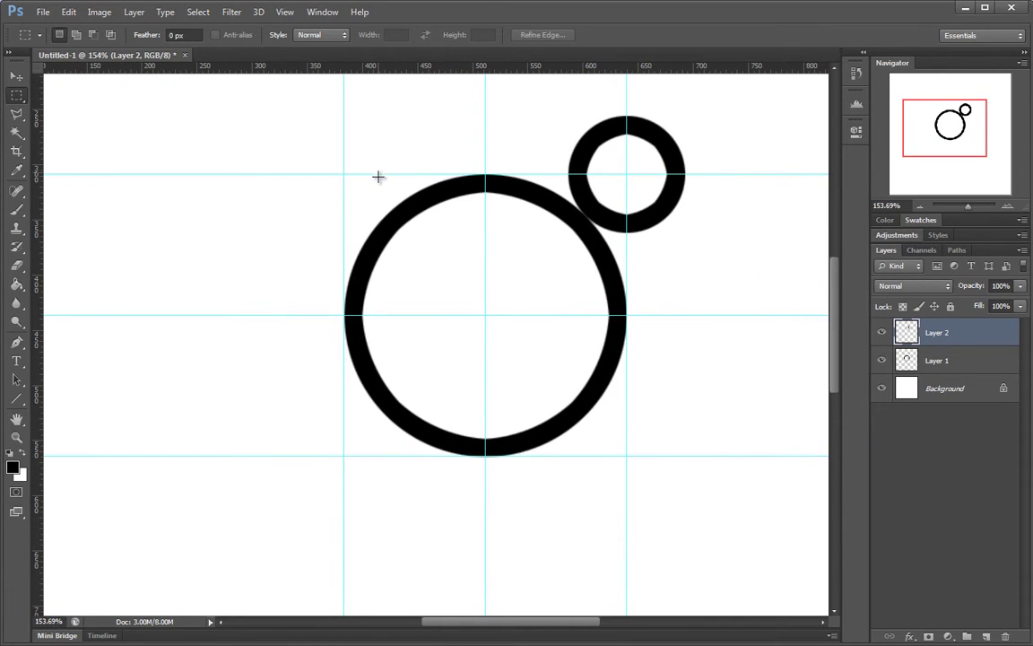
left_click_drag(625, 382, 269, 411)
left_click(940, 366)
scroll(353, 359, "up", 3)
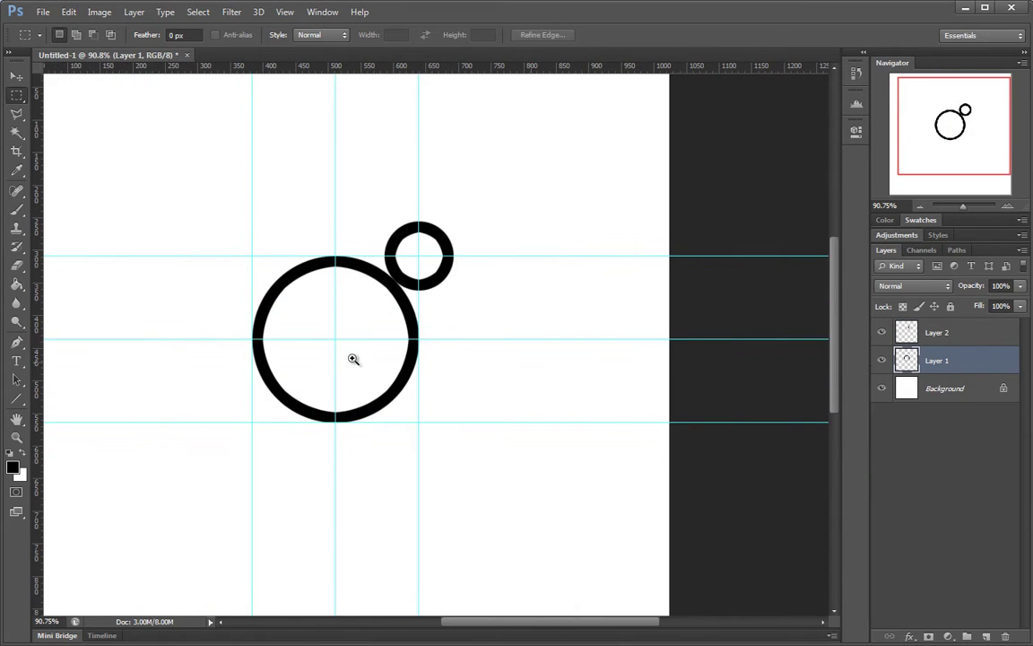
Duplicate the large ring above, below, left and right of the centered ring so that the copies touch it.
left_click_drag(416, 291, 608, 291)
left_click_drag(644, 352, 509, 199)
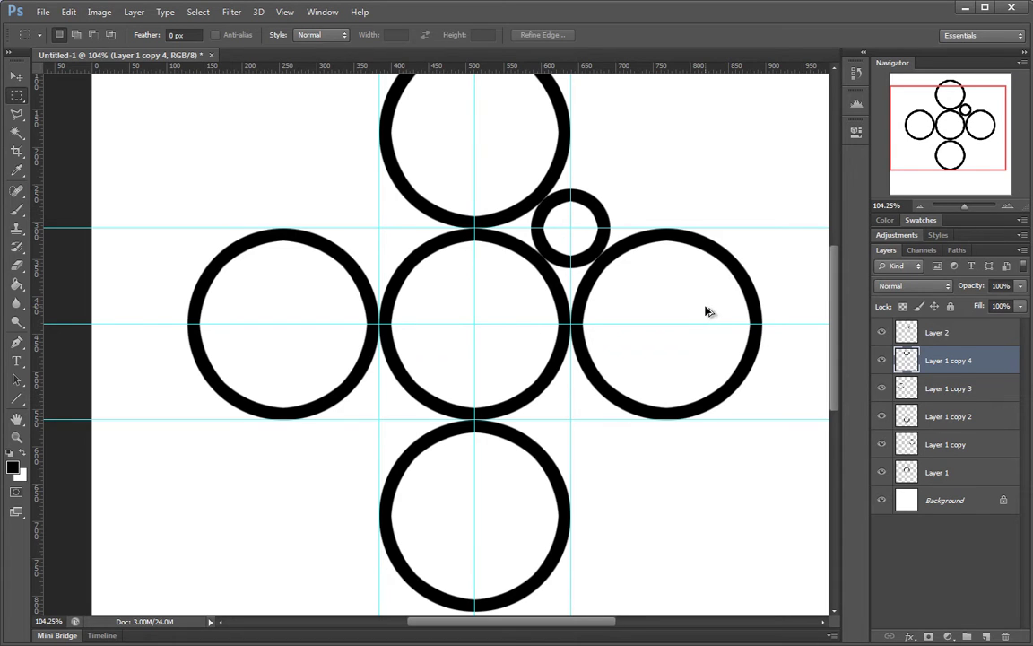
left_click_drag(705, 309, 638, 299)
key("ctrl+z")
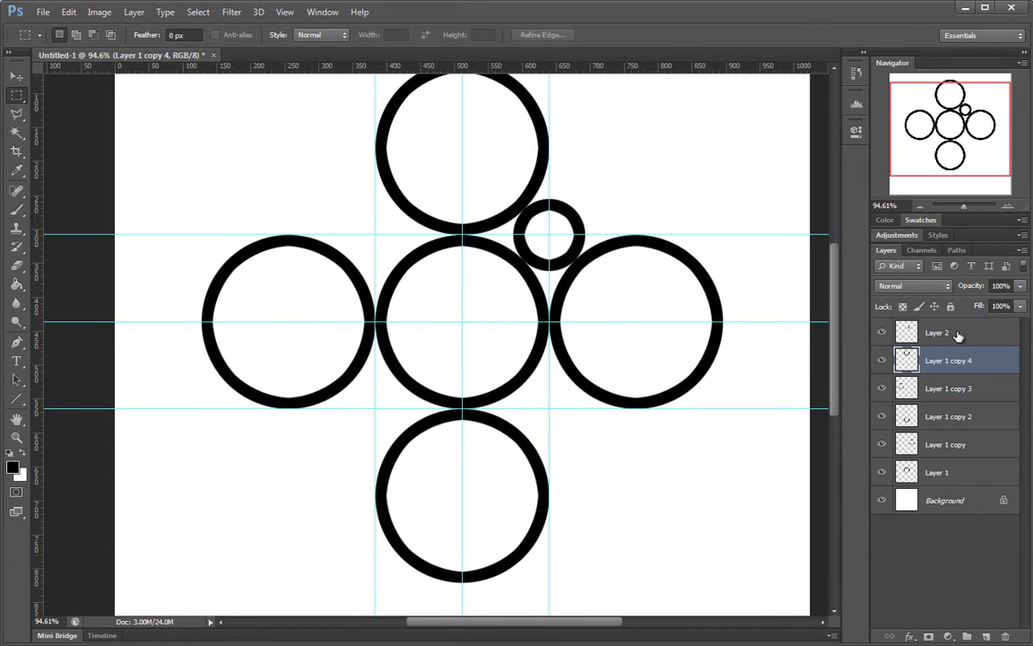
Duplicate the small ring from Layer 2 onto the other three corner intersections of the outer guides.
left_click(958, 335)
left_click_drag(542, 261, 369, 246)
left_click_drag(370, 246, 369, 420)
left_click_drag(372, 416, 547, 415)
Duplicate the large ring into the four diagonal positions to complete a three-by-three grid of large rings.
scroll(540, 320, "up", 1)
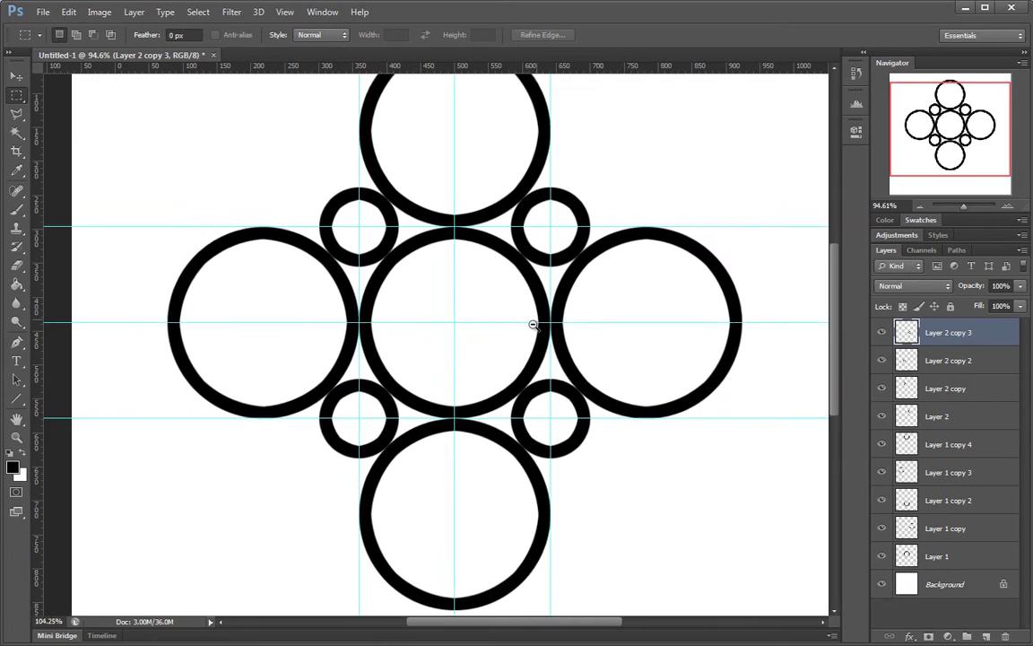
scroll(607, 339, "down", 1)
left_click(922, 442)
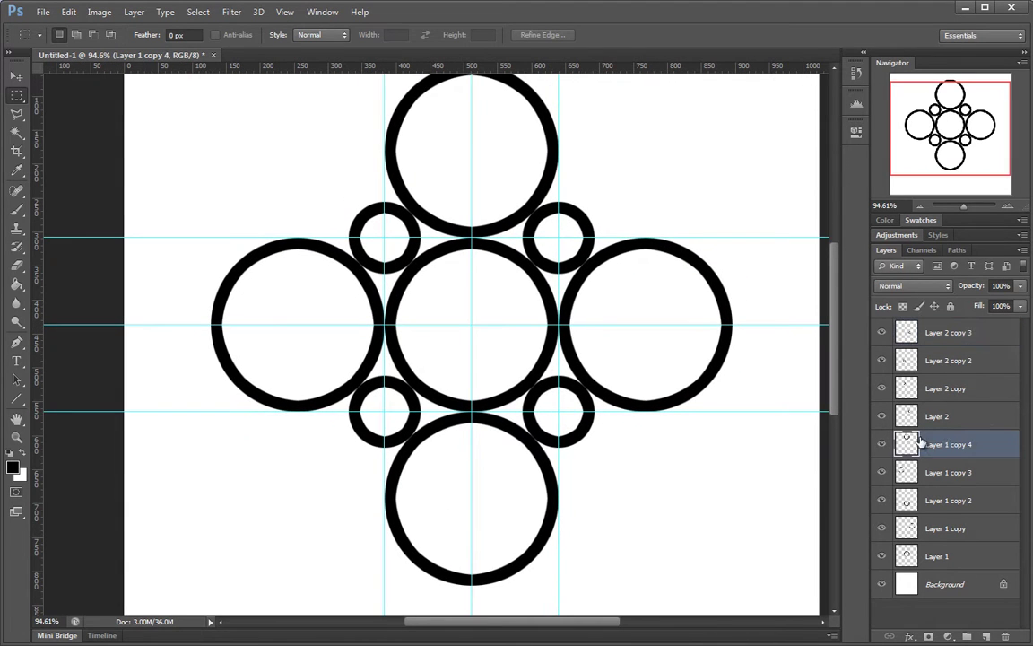
left_click_drag(455, 334, 640, 335)
left_click_drag(650, 193, 313, 157)
key("ctrl+j")
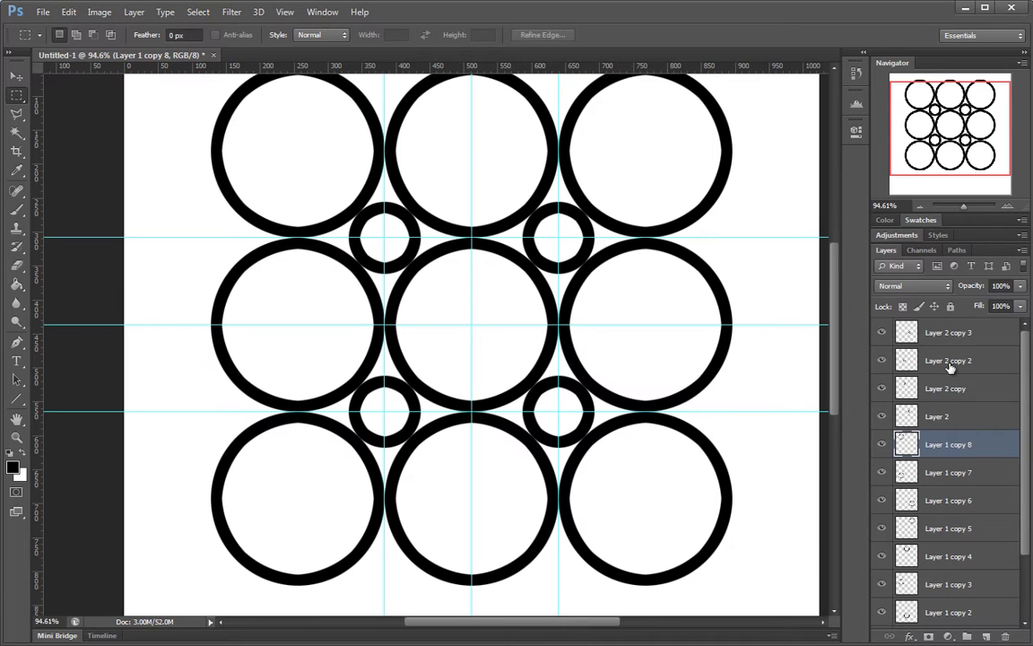
Place two more small ring copies at the outer left side, in line with the upper and lower guides.
left_click(949, 359)
left_click_drag(609, 249, 399, 217)
key("ctrl+j")
left_click_drag(208, 395, 219, 225)
key("ctrl+j")
Select the square between the outer guides to examine the repeating tile, and clear the selection.
left_click_drag(484, 334, 520, 324)
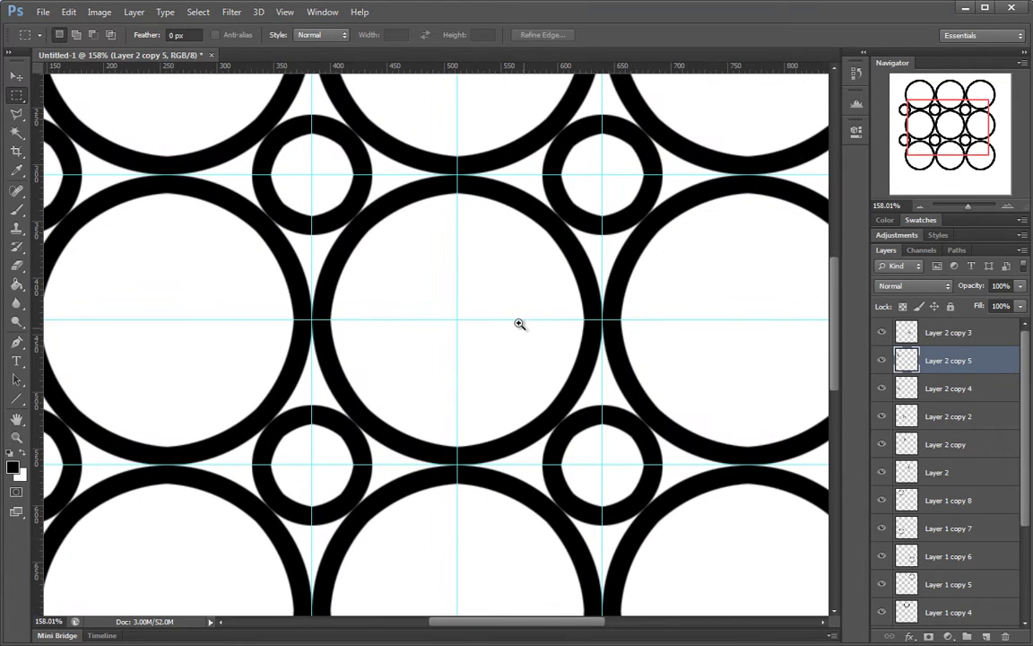
left_click_drag(309, 227, 615, 475)
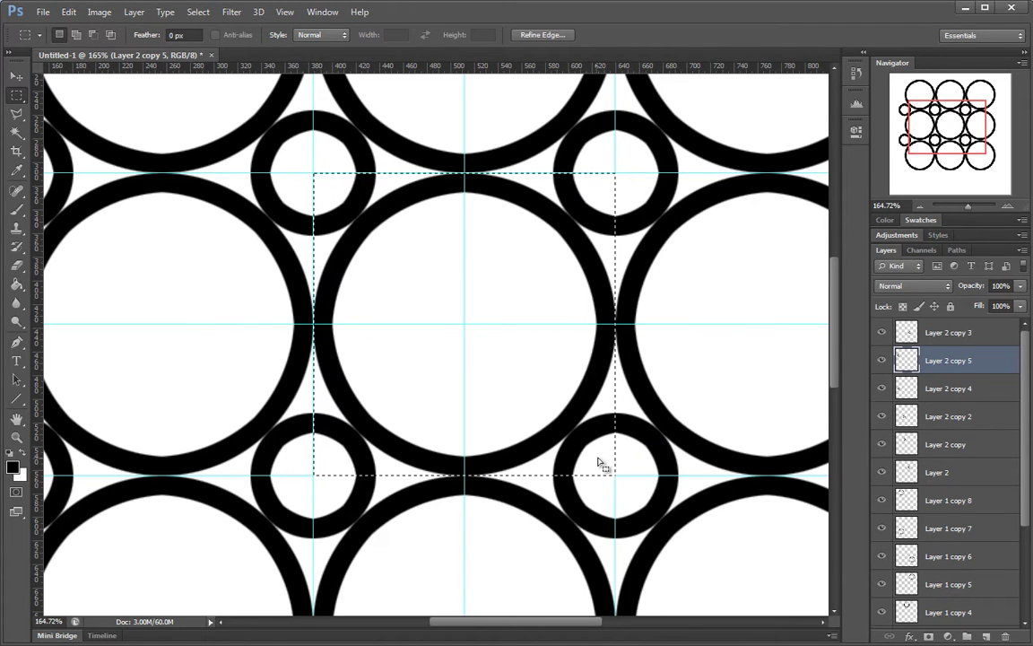
scroll(564, 303, "down", 2)
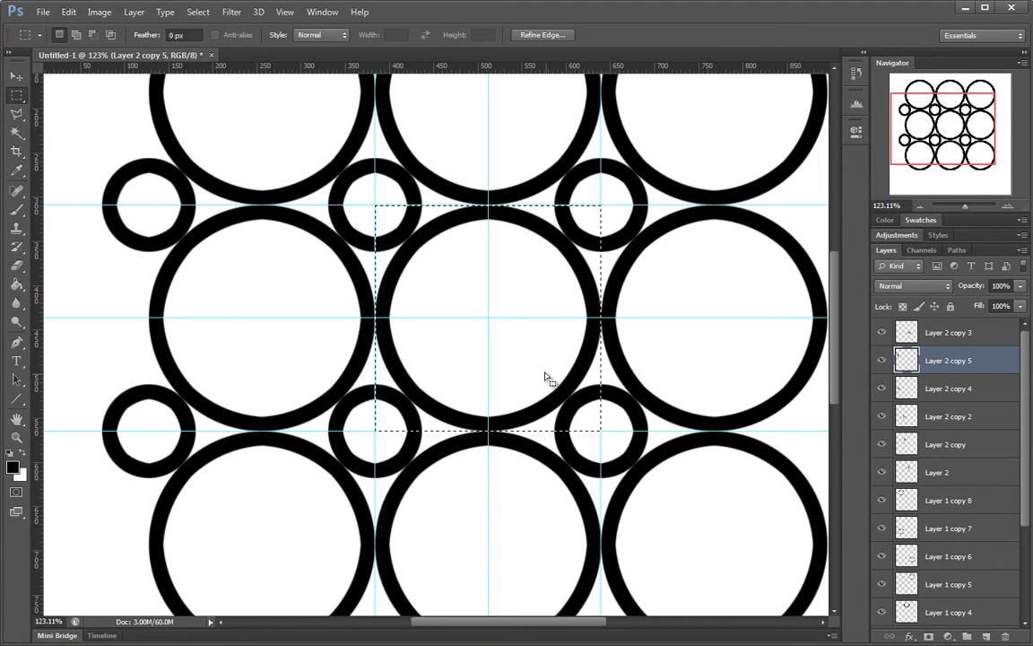
scroll(485, 341, "down", 3)
key("ctrl+d")
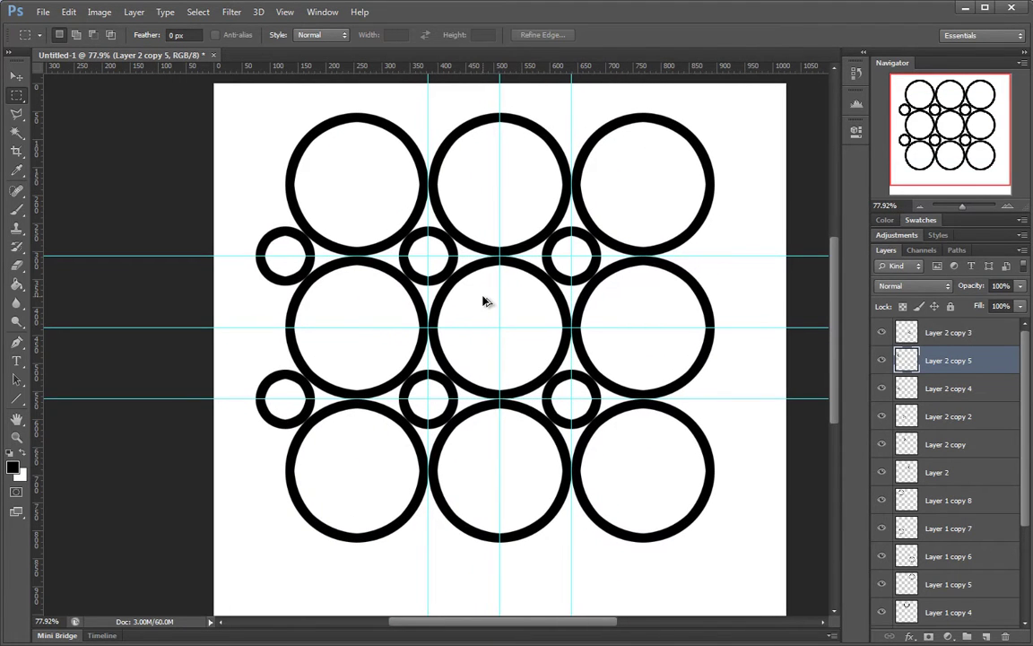
Undo the recent ring duplications and delete the remaining Layer 1 copies, keeping only the original large and small rings.
key("ctrl+alt+z")
key("ctrl+alt+z")
key("ctrl+alt+z")
key("ctrl+alt+z")
key("ctrl+alt+z")
key("ctrl+alt+z")
key("ctrl+alt+z")
key("ctrl+alt+z")
key("ctrl+alt+z")
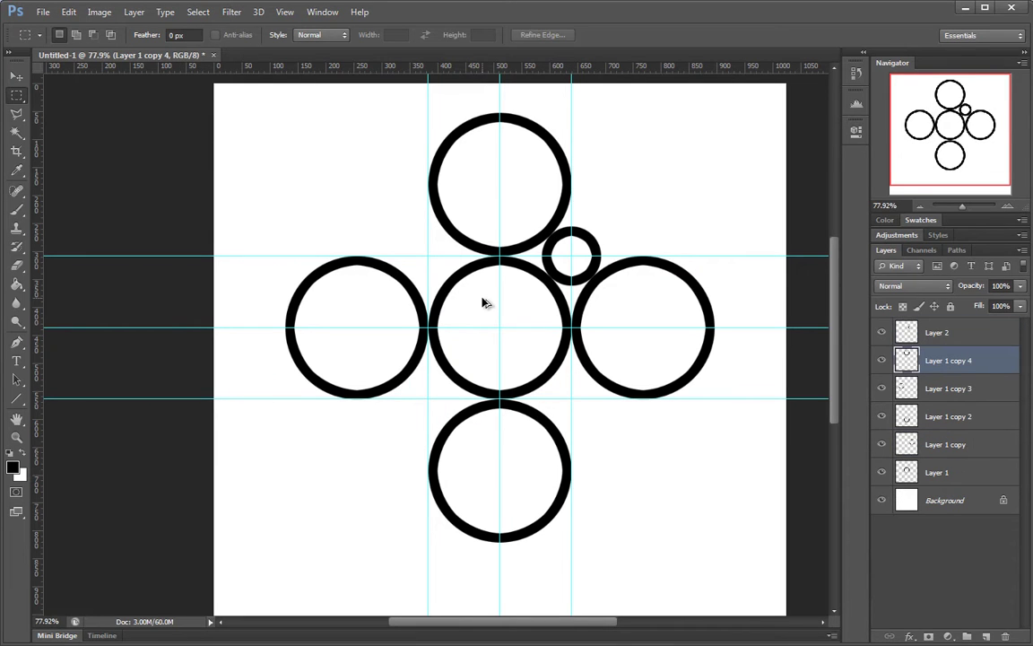
key("Delete")
key("Delete")
key("Delete")
key("Delete")
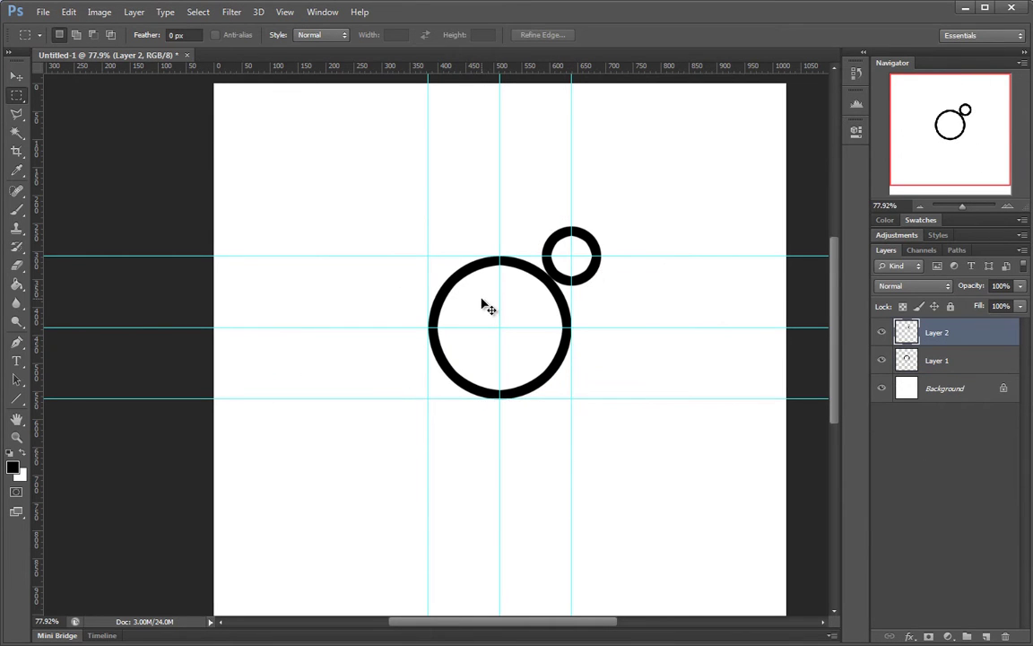
Copy the small ring's lower-right quarter into the upper-left corner of the guide square on Layer 2.
left_click_drag(483, 303, 502, 217)
left_click_drag(502, 217, 507, 272)
scroll(466, 267, "up", 5)
scroll(549, 271, "up", 3)
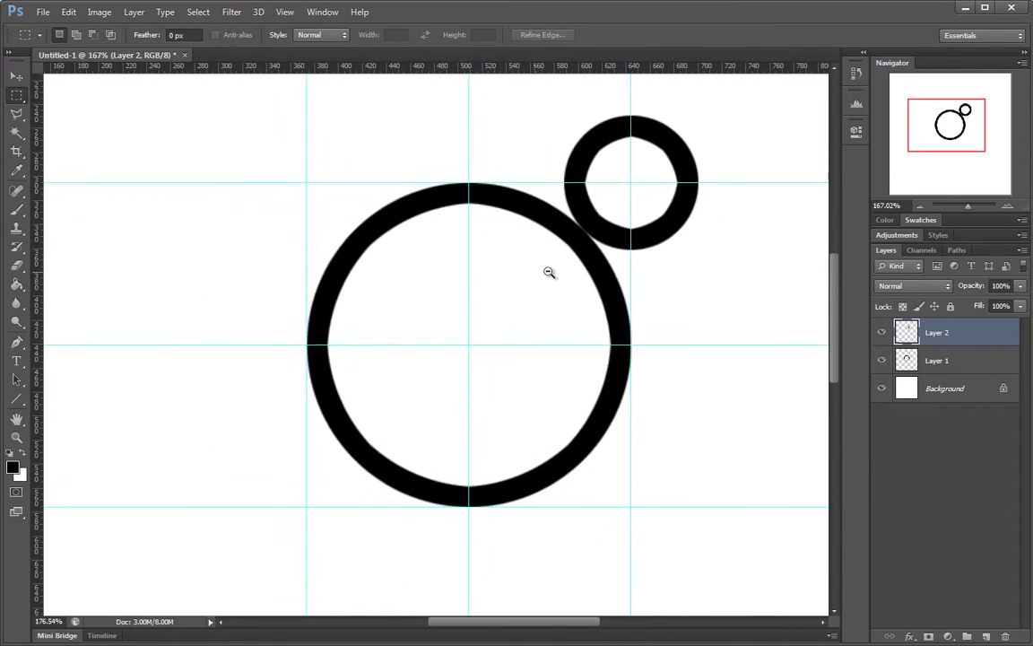
left_click_drag(537, 272, 549, 272)
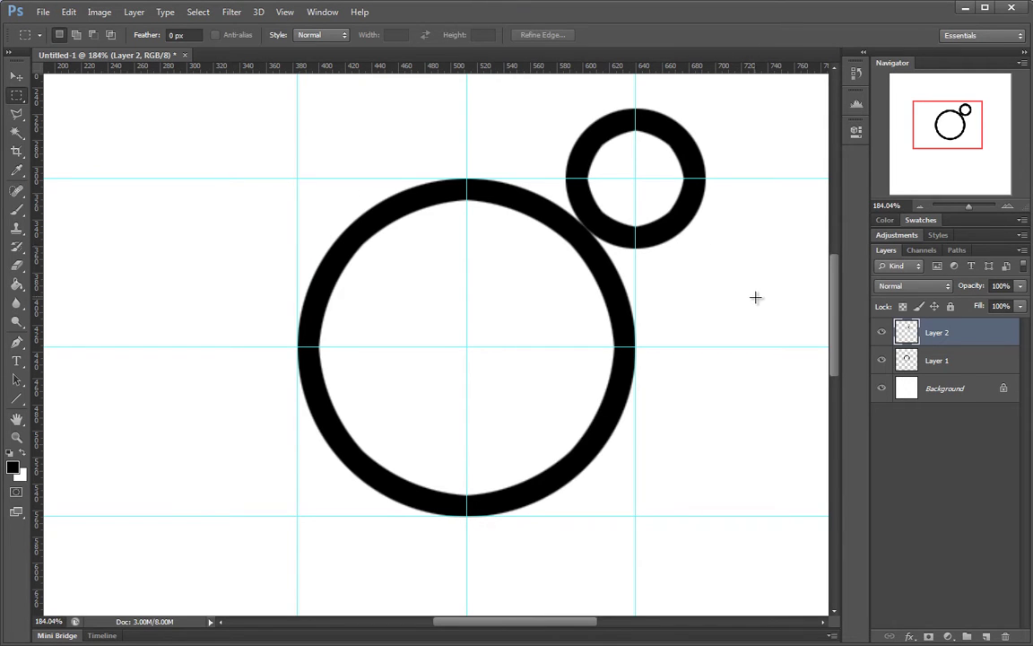
left_click_drag(764, 304, 636, 179)
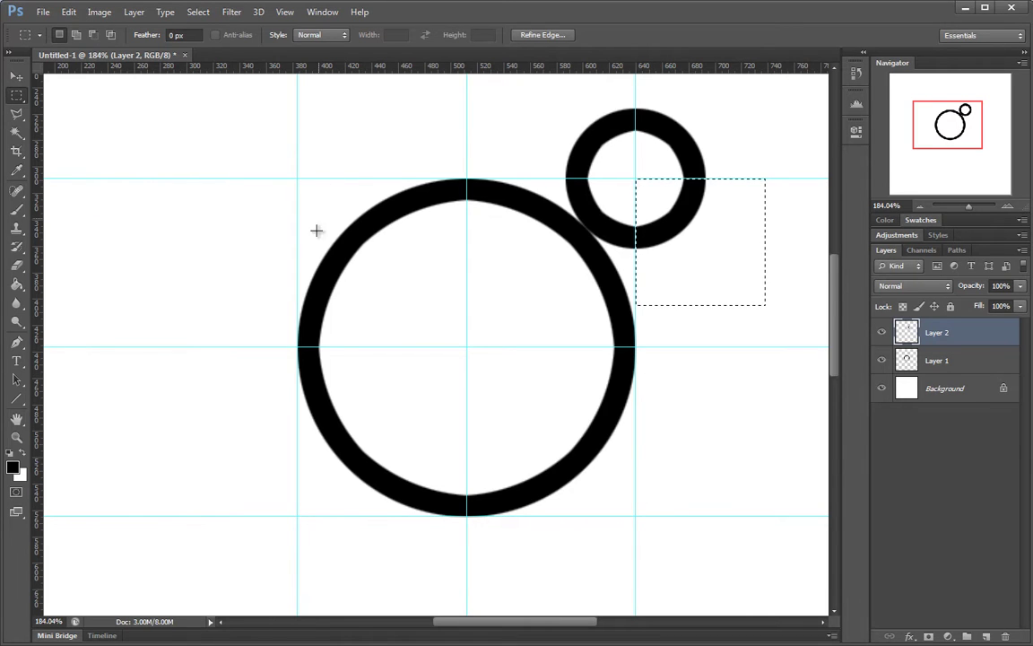
mouse_move(710, 253)
left_mouse_down()
mouse_move(448, 211)
mouse_move(704, 251)
left_mouse_up()
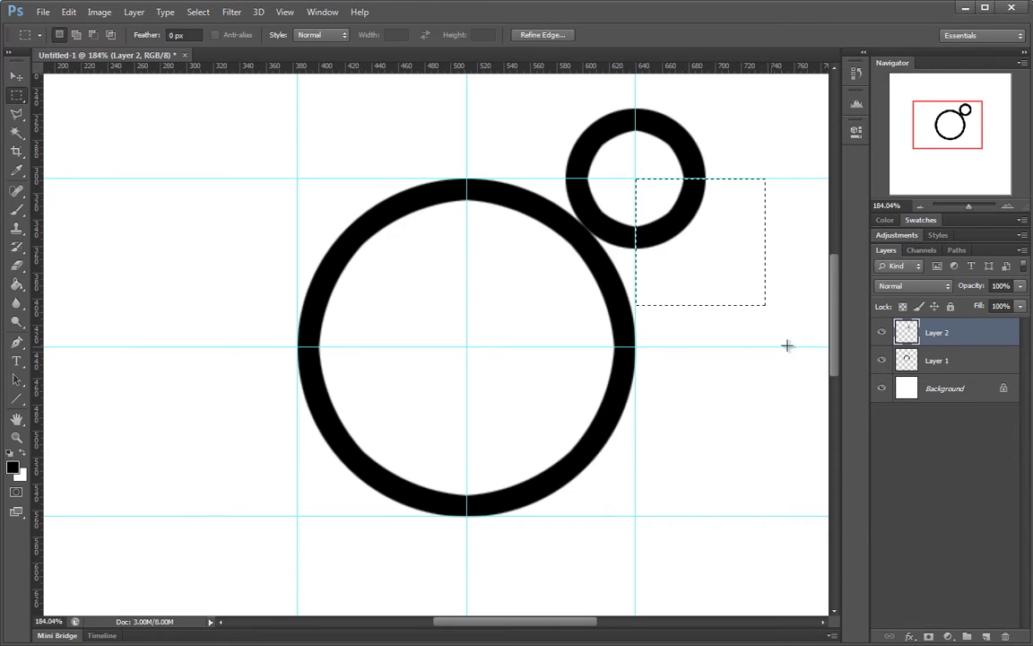
left_click_drag(795, 316, 637, 179)
left_click_drag(721, 251, 430, 213)
Copy the small ring's upper-right quarter into the lower-left corner of the guide square.
key("space")
key("space")
left_click_drag(695, 238, 625, 303)
scroll(625, 302, "up", 1)
scroll(626, 302, "left", 1)
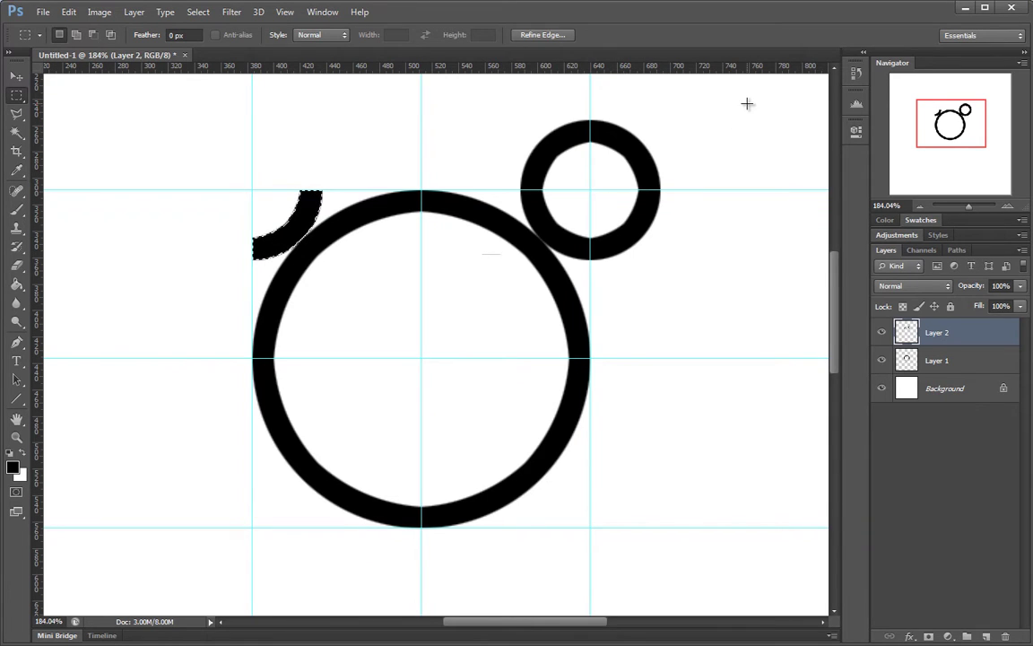
left_click_drag(748, 103, 590, 189)
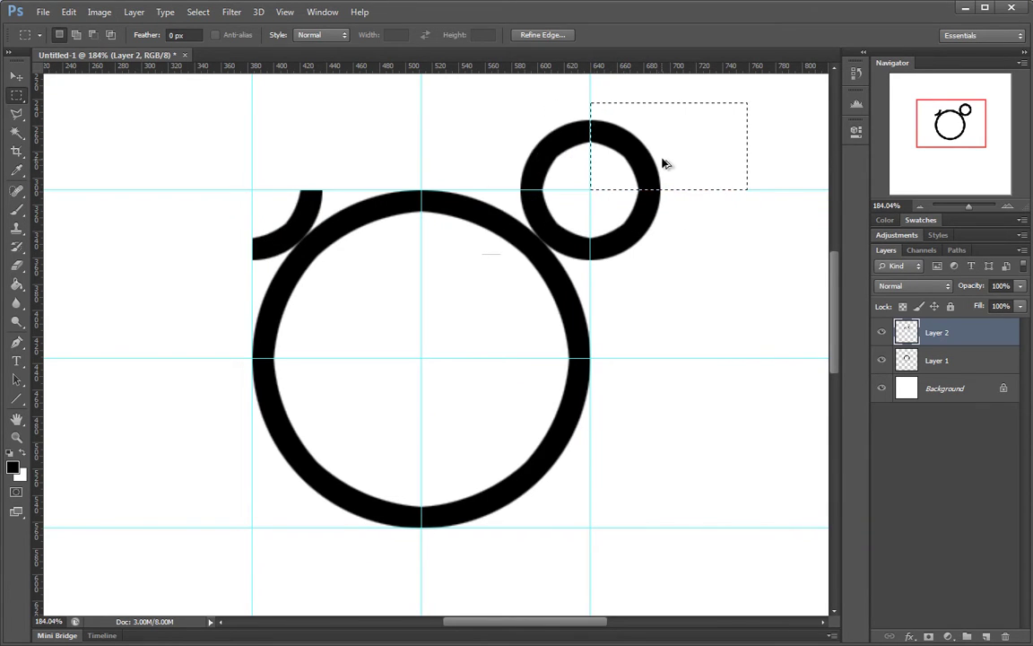
left_click_drag(653, 167, 323, 506)
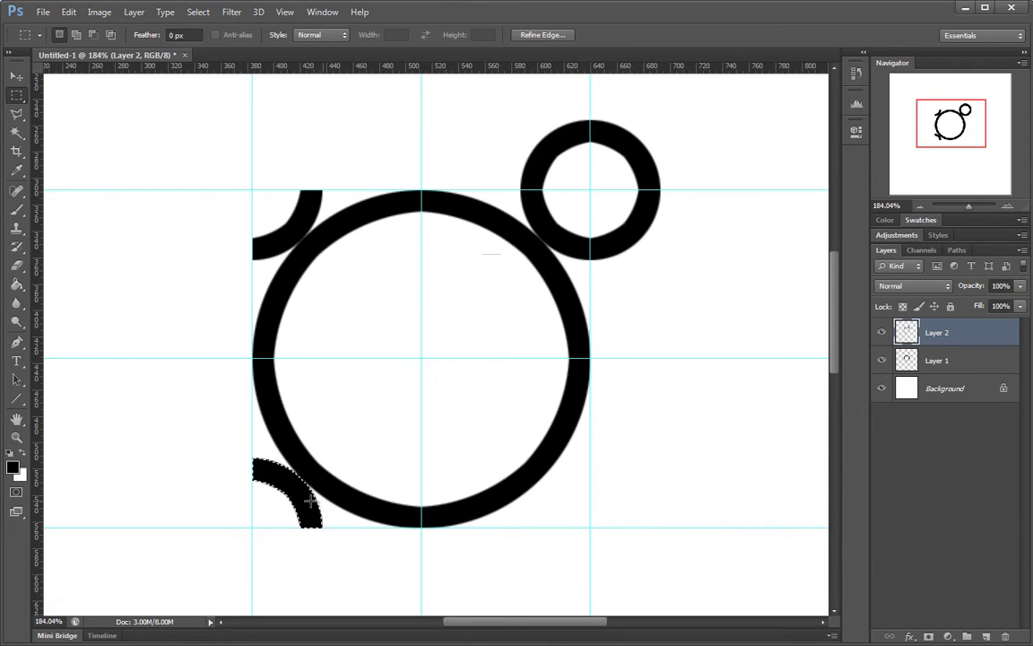
Copy the small ring's upper-left quarter into the lower-right corner of the guide square and clear the selection.
left_click_drag(239, 473, 395, 457)
left_click_drag(483, 480, 508, 322)
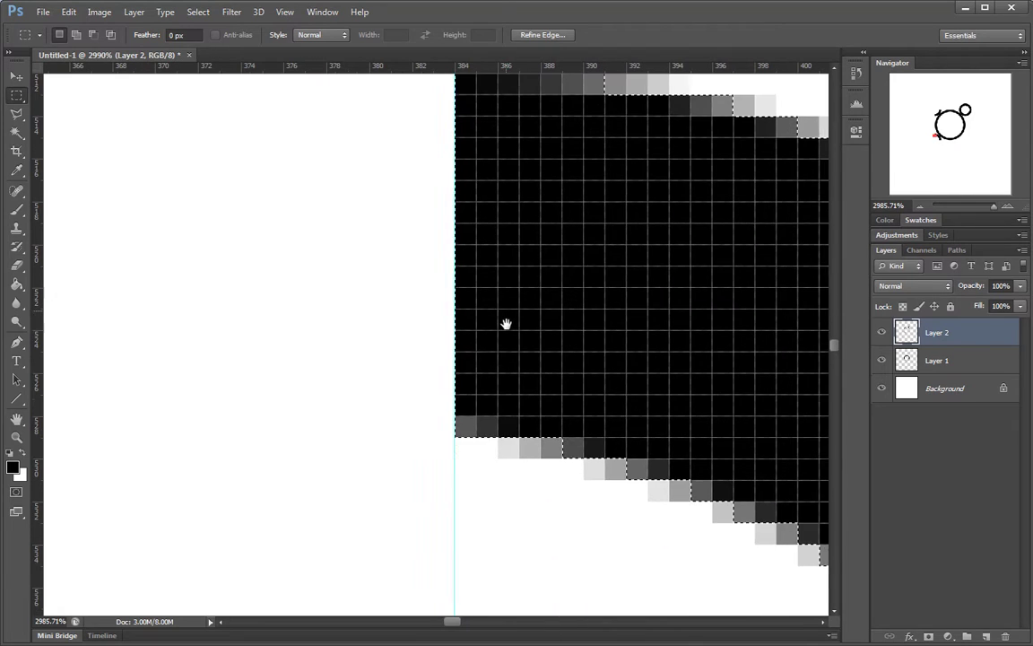
left_click_drag(593, 482, 458, 184, "ctrl")
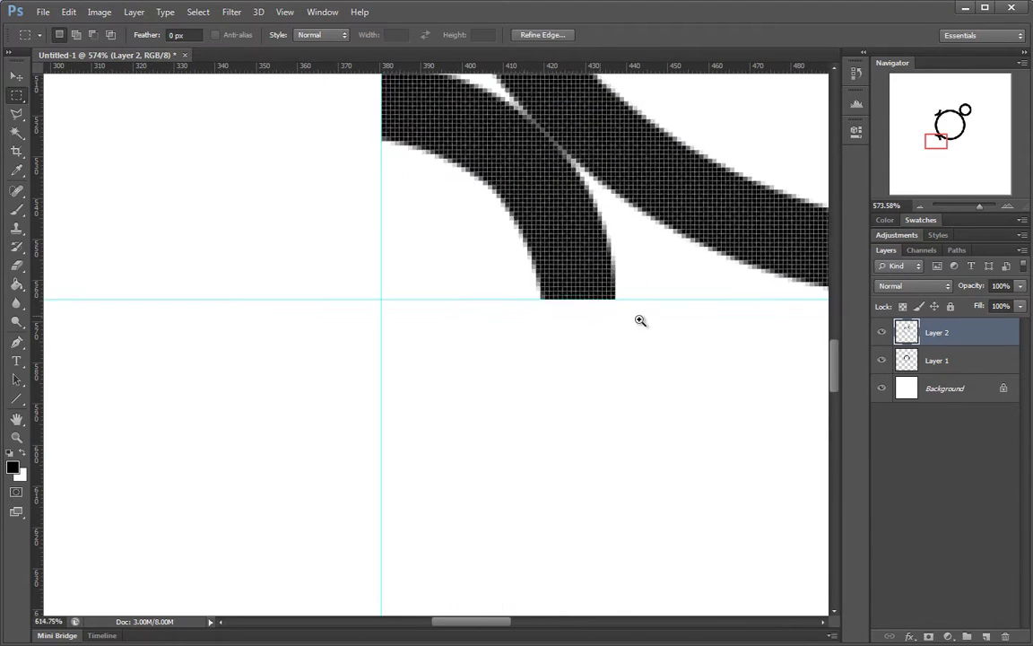
left_click_drag(642, 320, 699, 302, "ctrl")
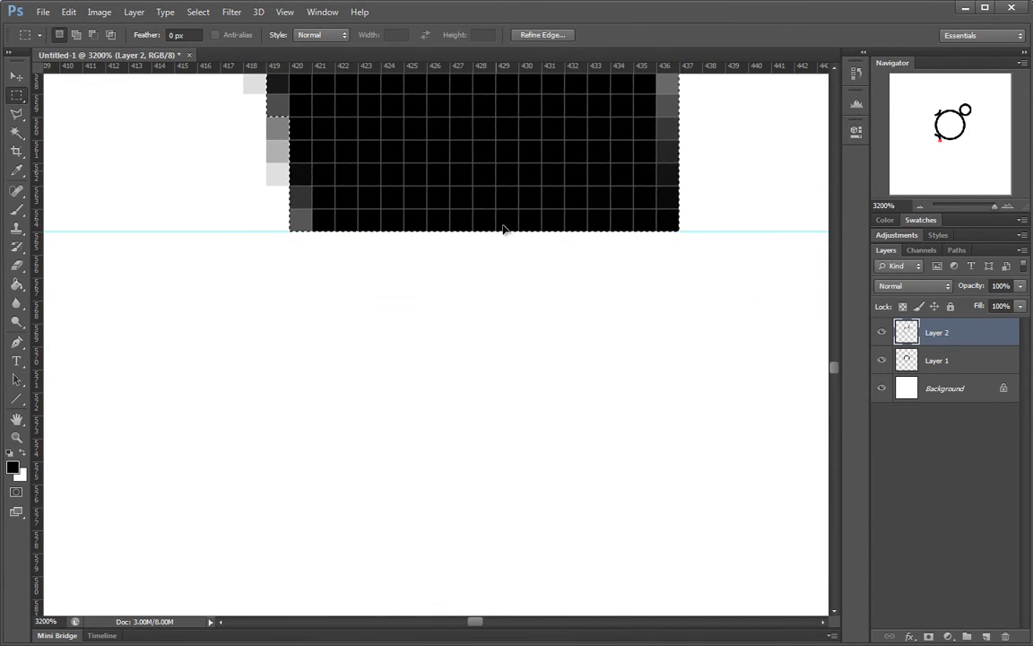
left_click_drag(502, 226, 465, 471, "ctrl")
scroll(536, 309, "down", 3)
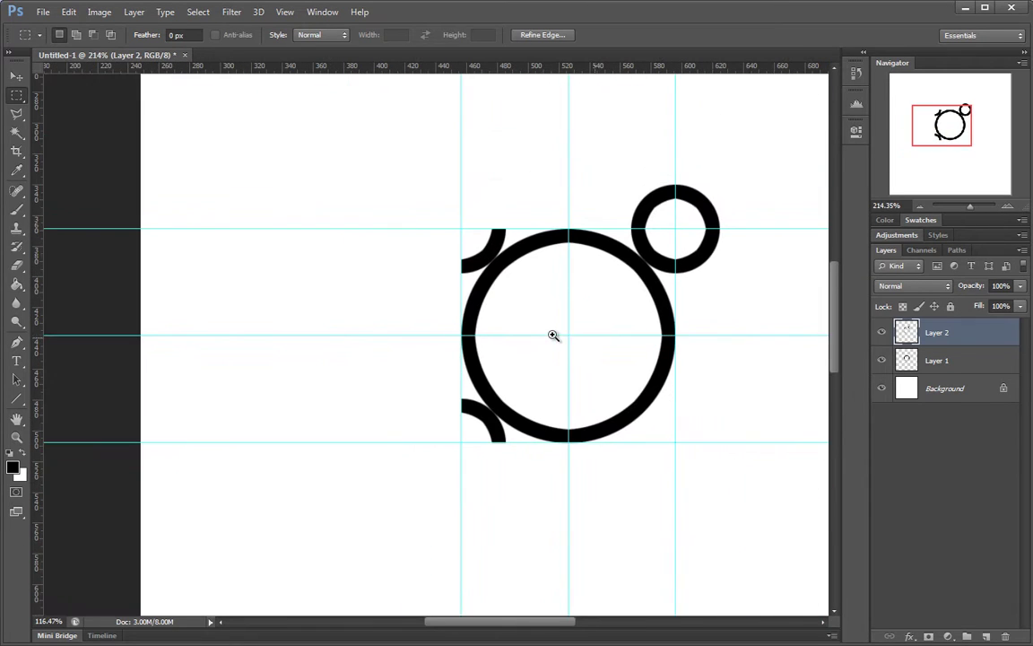
left_click_drag(597, 139, 763, 422)
left_click_drag(680, 411, 614, 410, "ctrl")
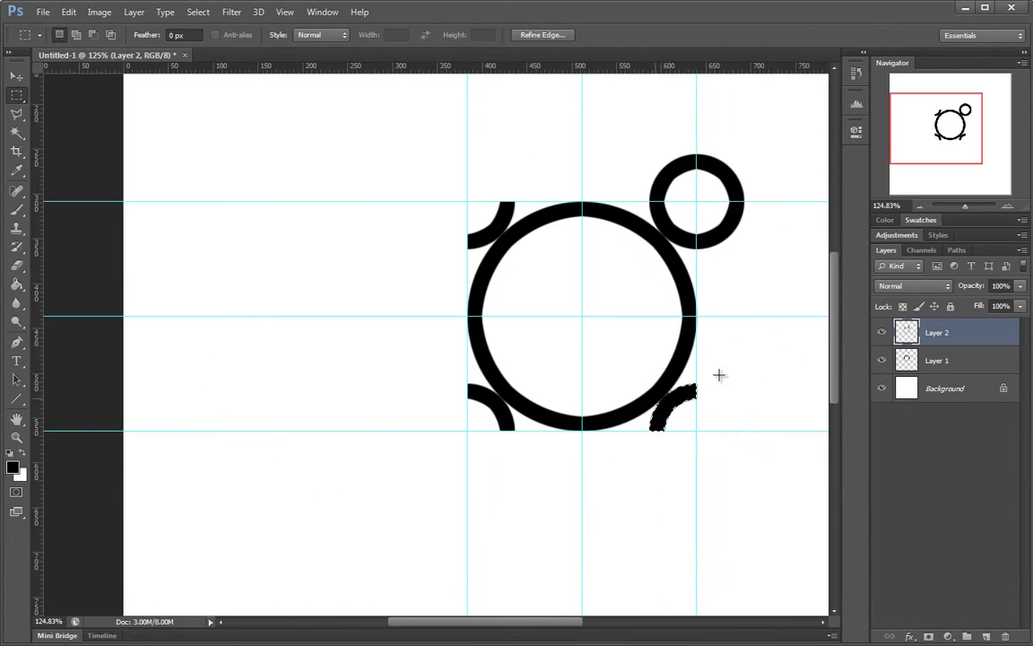
key("ctrl+d")
Delete the parts of the small ring that lie outside the guide square, keeping its lower-left quarter, and deselect.
left_click_drag(732, 279, 708, 289)
mouse_move(633, 319)
left_mouse_down("ctrl")
mouse_move(676, 321)
mouse_move(648, 320)
left_mouse_up("ctrl")
left_click_drag(532, 86, 773, 206)
left_click_drag(777, 409, 676, 125, "shift")
left_click_drag(675, 205, 655, 240)
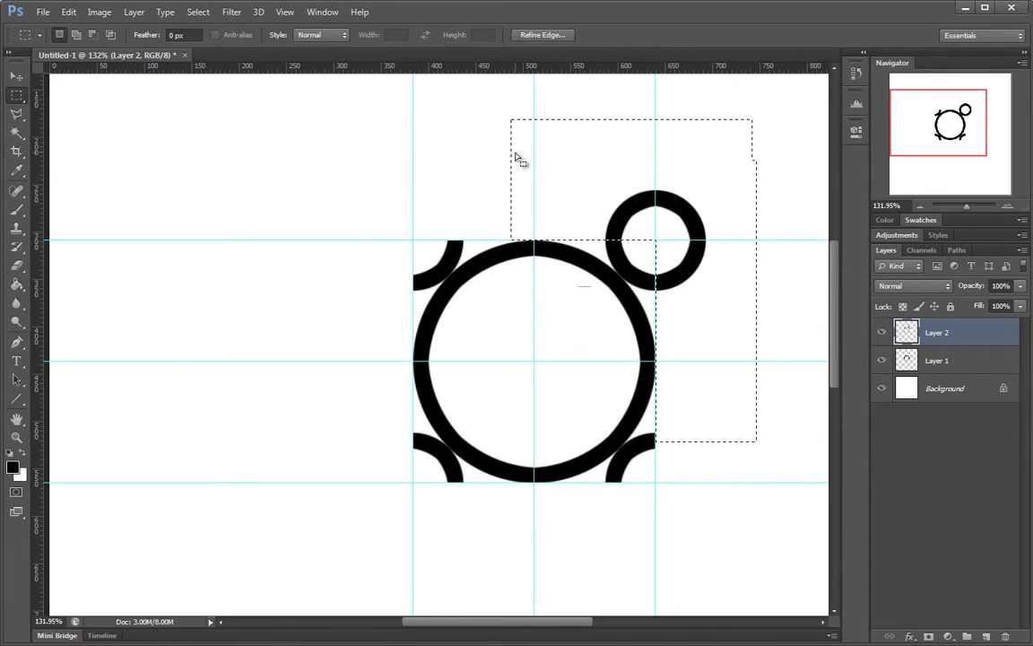
key("Delete")
key("ctrl+d")
mouse_move(488, 212)
left_mouse_down("ctrl")
mouse_move(433, 218)
mouse_move(492, 218)
left_mouse_up("ctrl")
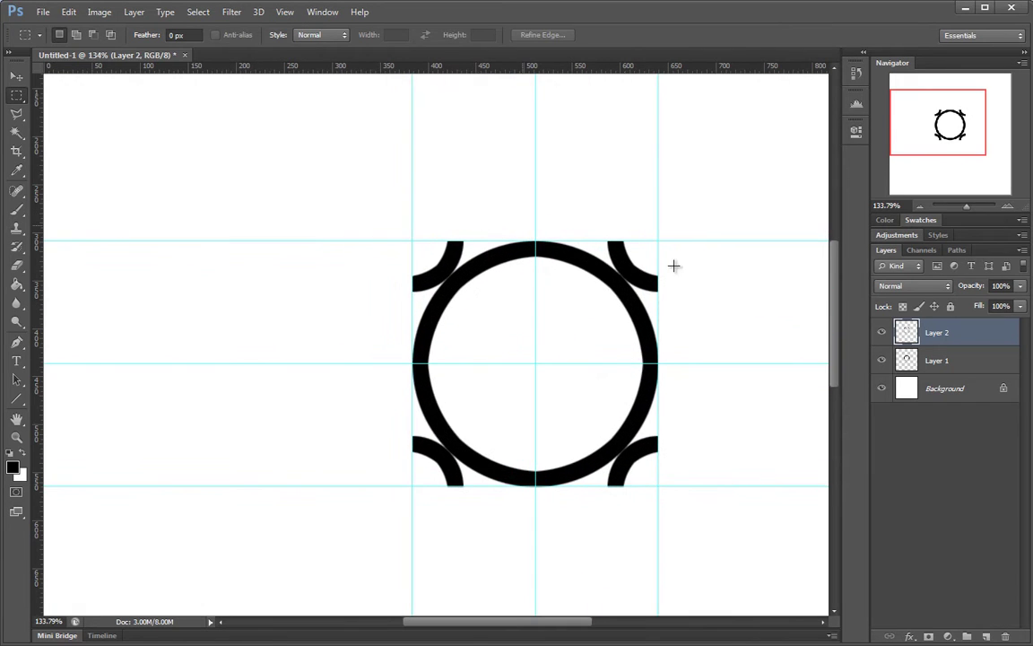
Hide the Background layer so that the ring and corner arcs sit on transparency.
left_click_drag(706, 333, 721, 248)
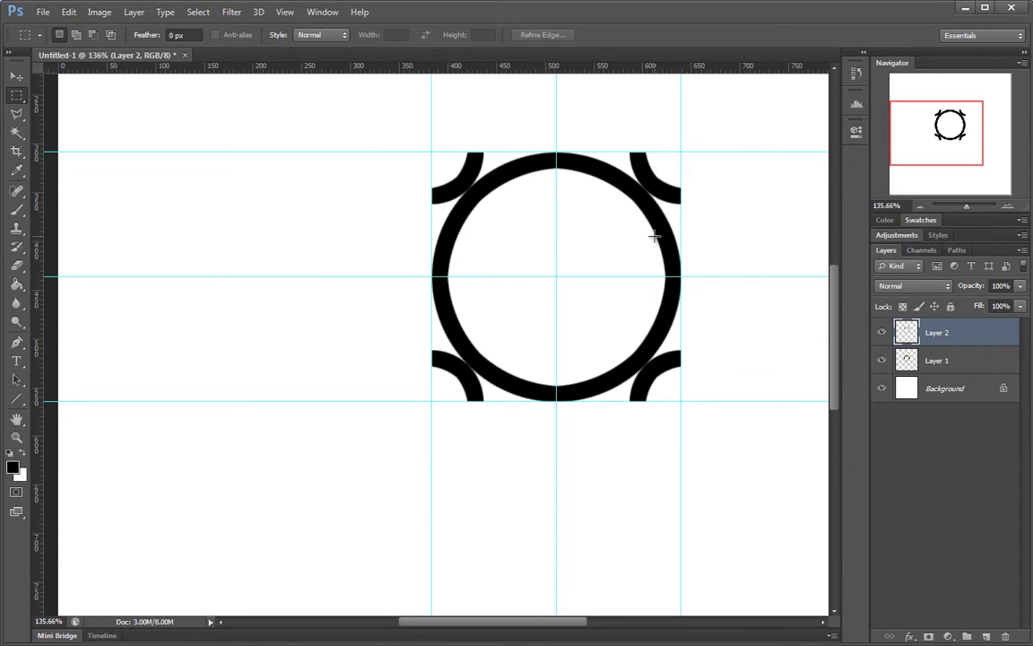
left_click_drag(647, 234, 598, 286)
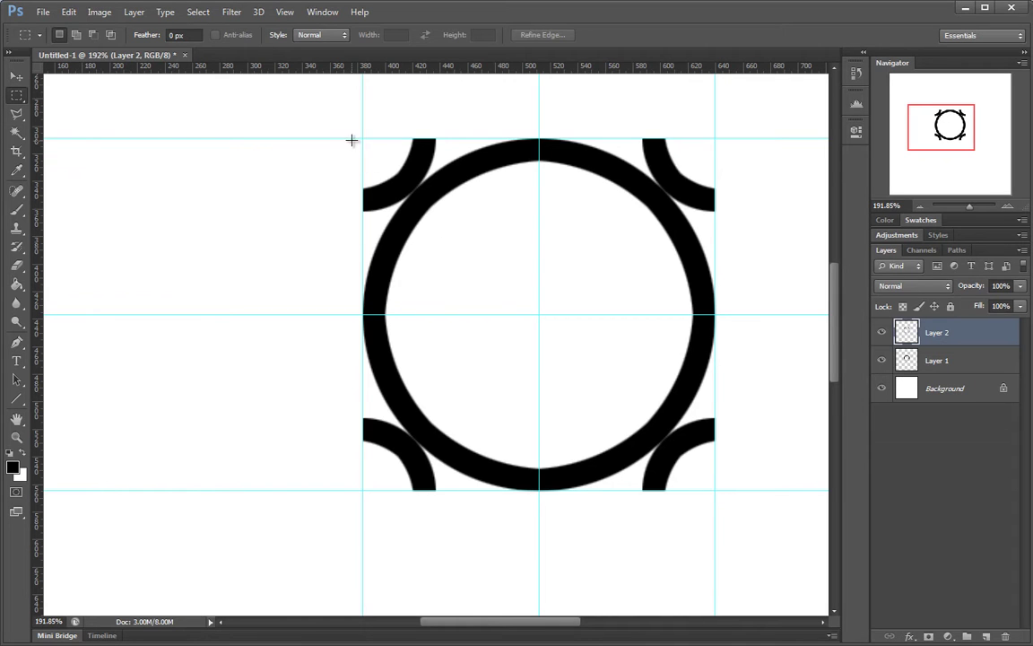
mouse_move(468, 166)
left_mouse_down()
mouse_move(424, 175)
mouse_move(467, 175)
left_mouse_up()
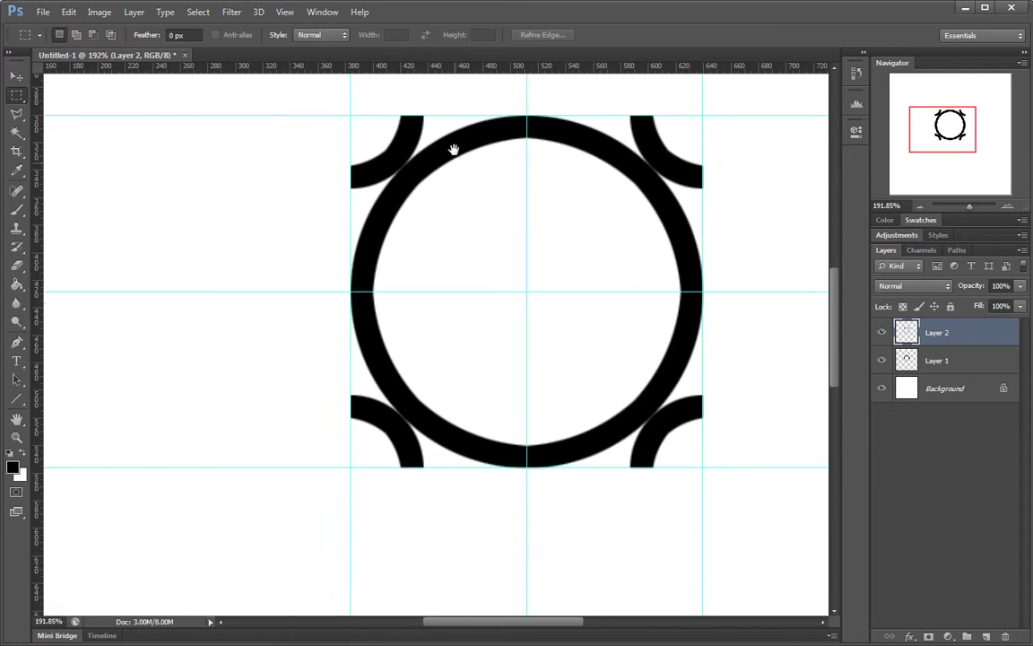
scroll(439, 162, "down", 3)
left_click_drag(398, 205, 416, 210)
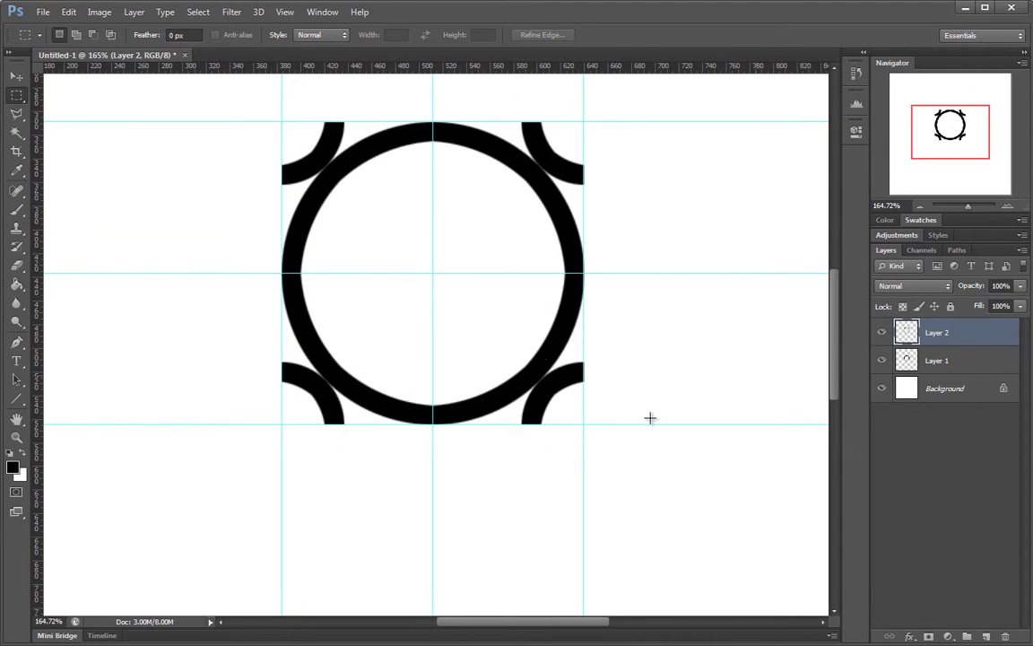
left_click(881, 388)
Select the square tile bounded by the outer guides, and toggle the Background layer's visibility on and off again.
left_click_drag(616, 389, 693, 418)
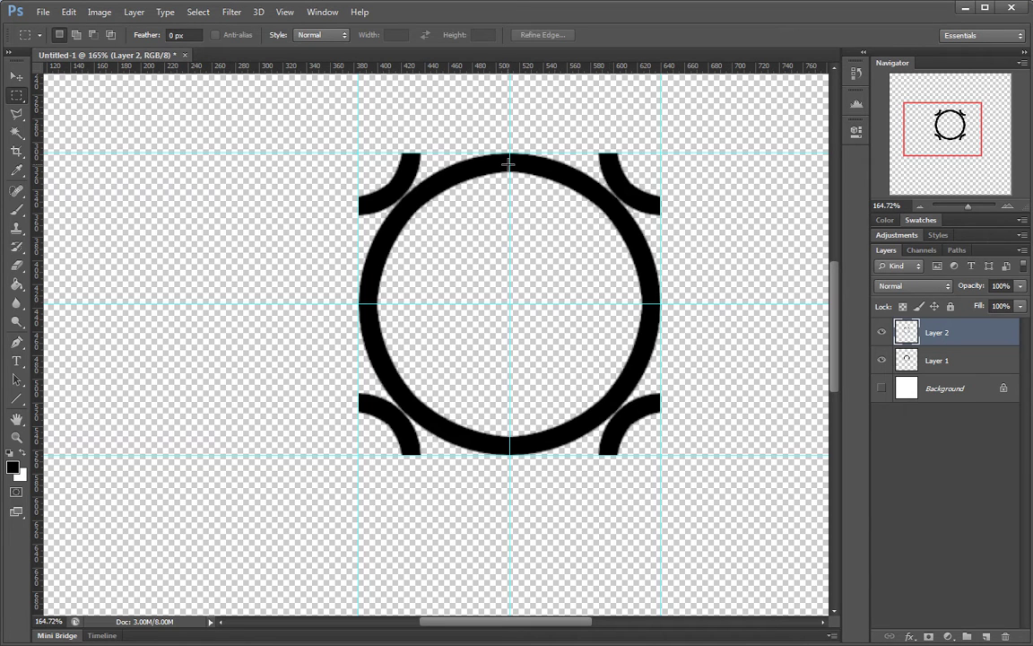
left_click_drag(530, 215, 512, 244)
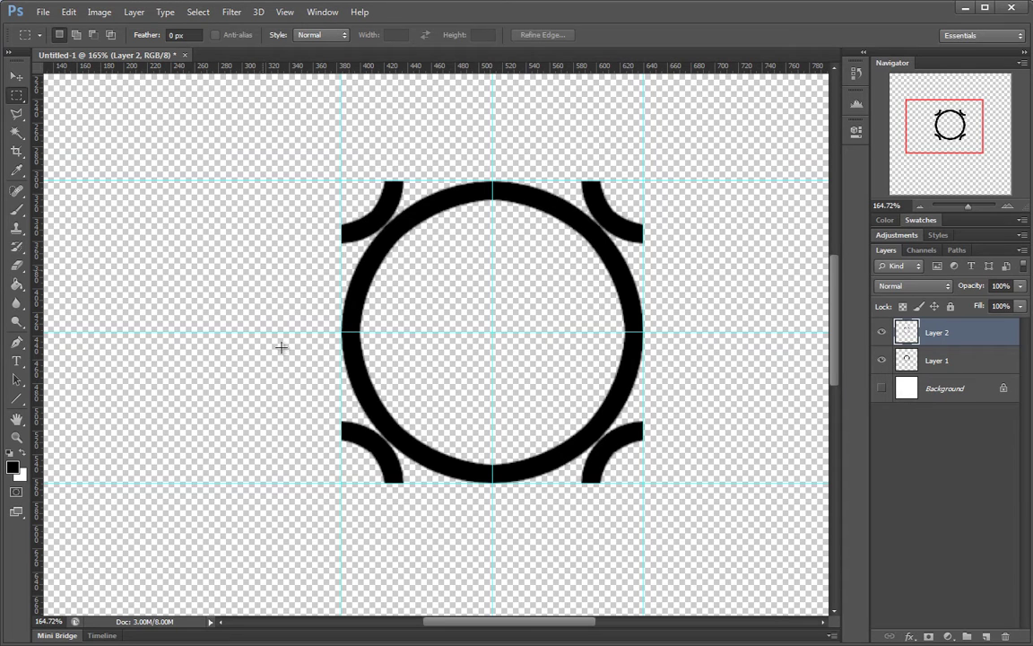
left_click_drag(656, 406, 673, 383)
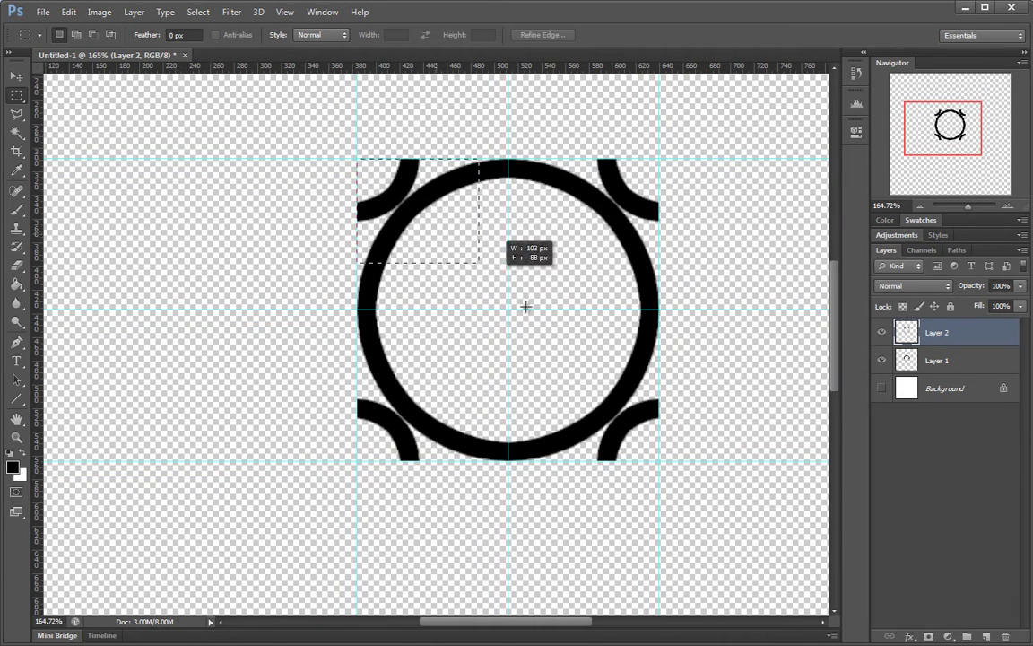
left_click_drag(635, 449, 659, 462)
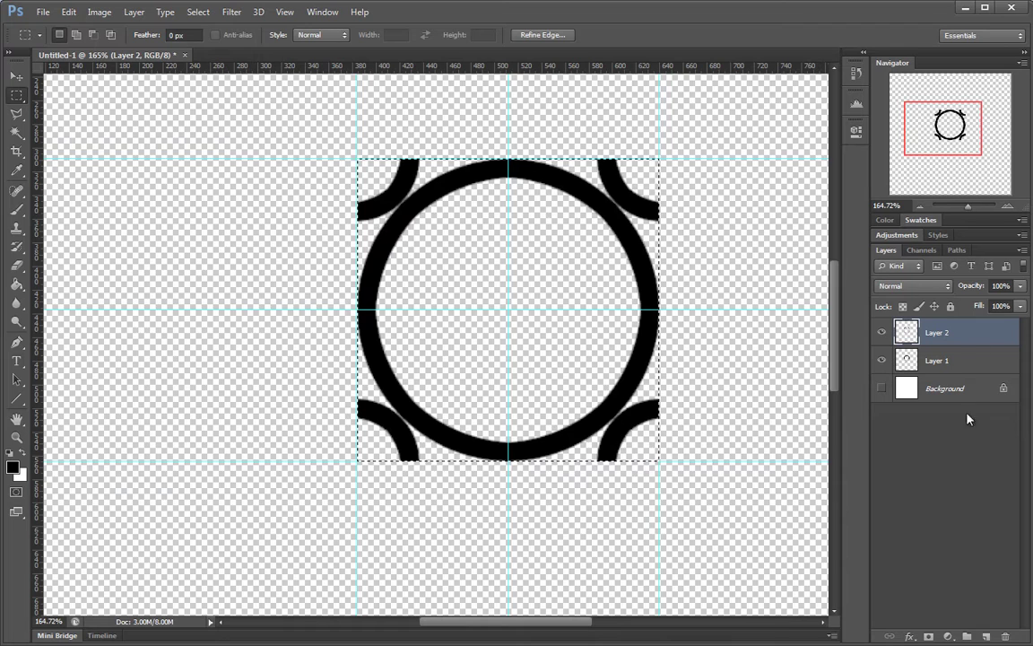
left_click(881, 388)
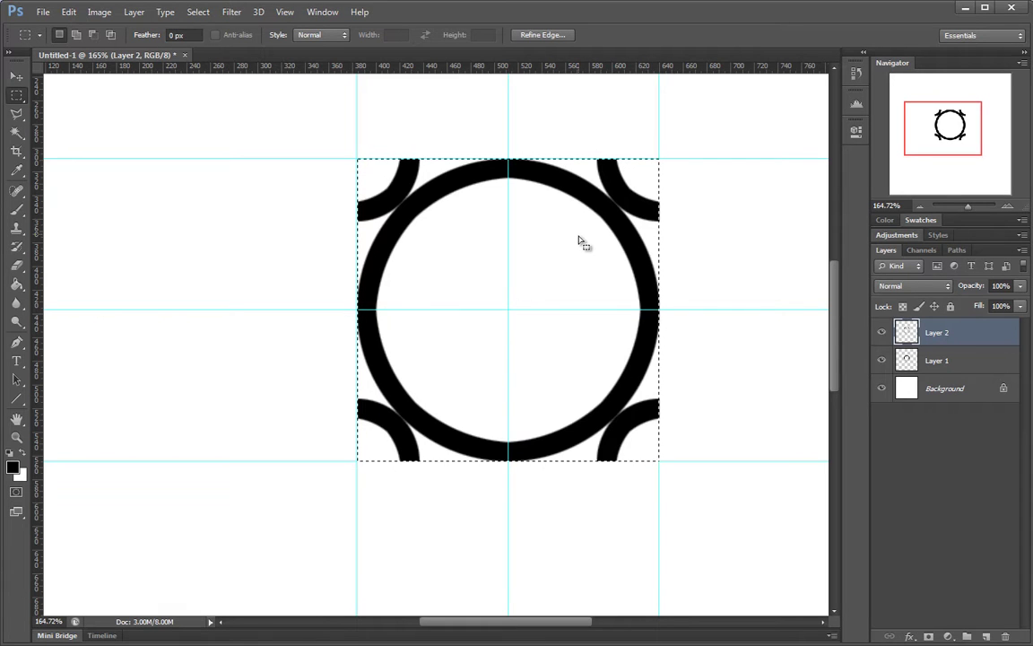
left_click(881, 389)
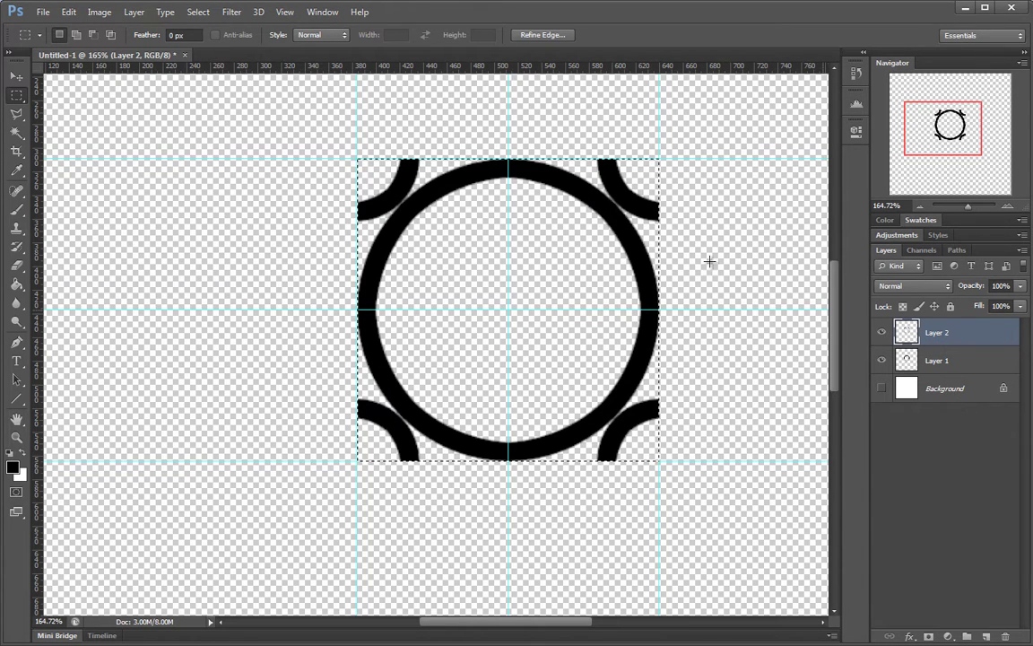
left_click(982, 357)
left_click(990, 339)
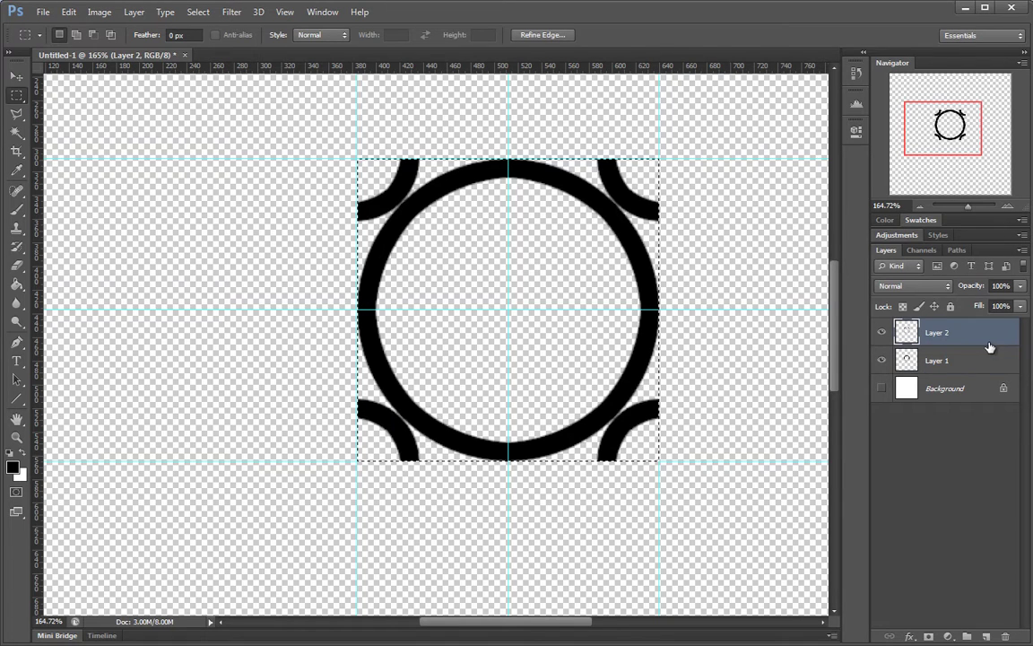
left_click(979, 360)
left_click(985, 334)
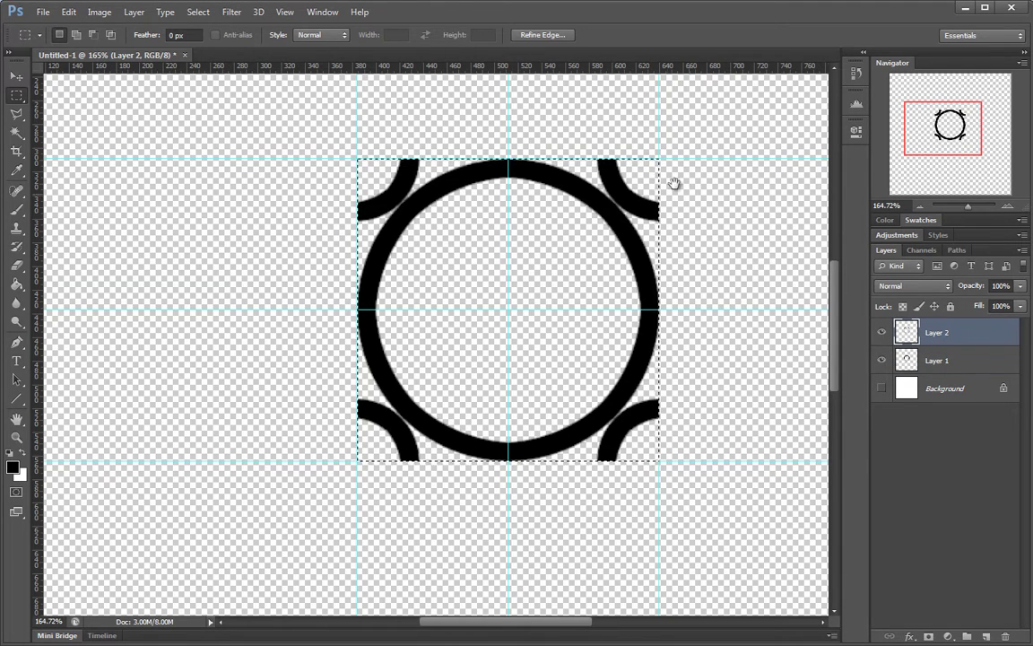
Define the selected ring tile as a pattern named circles.
left_click_drag(670, 159, 779, 128)
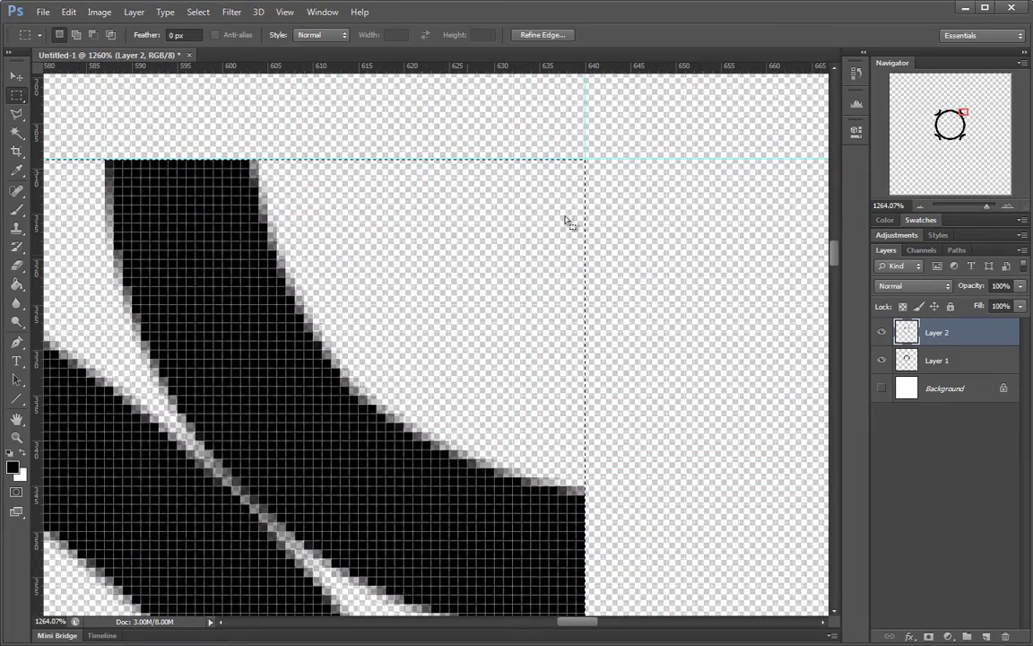
left_click_drag(531, 421, 517, 298)
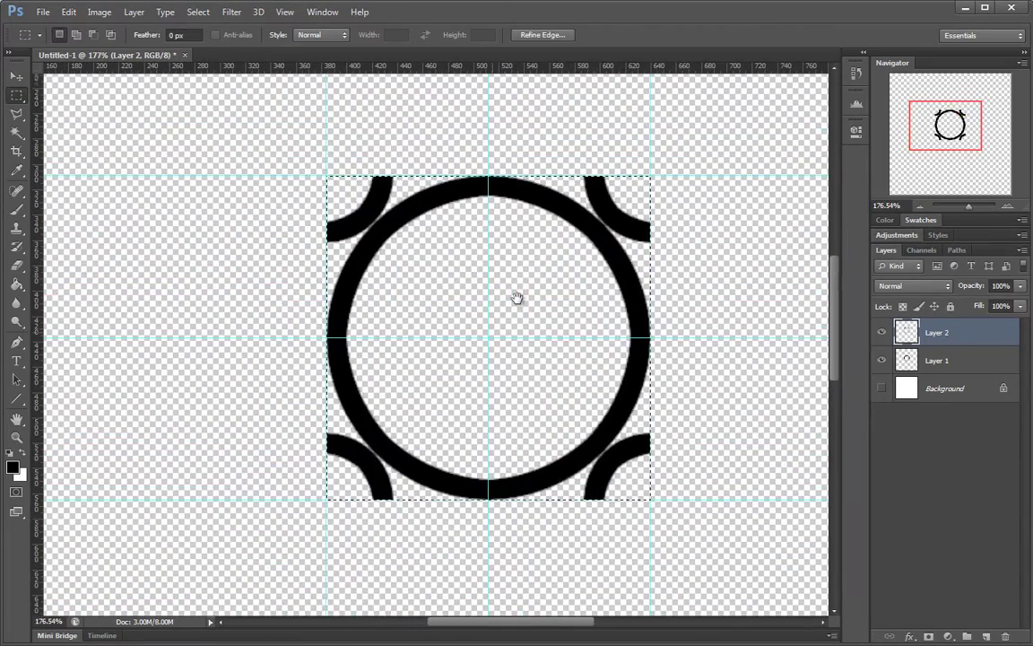
left_click(64, 12)
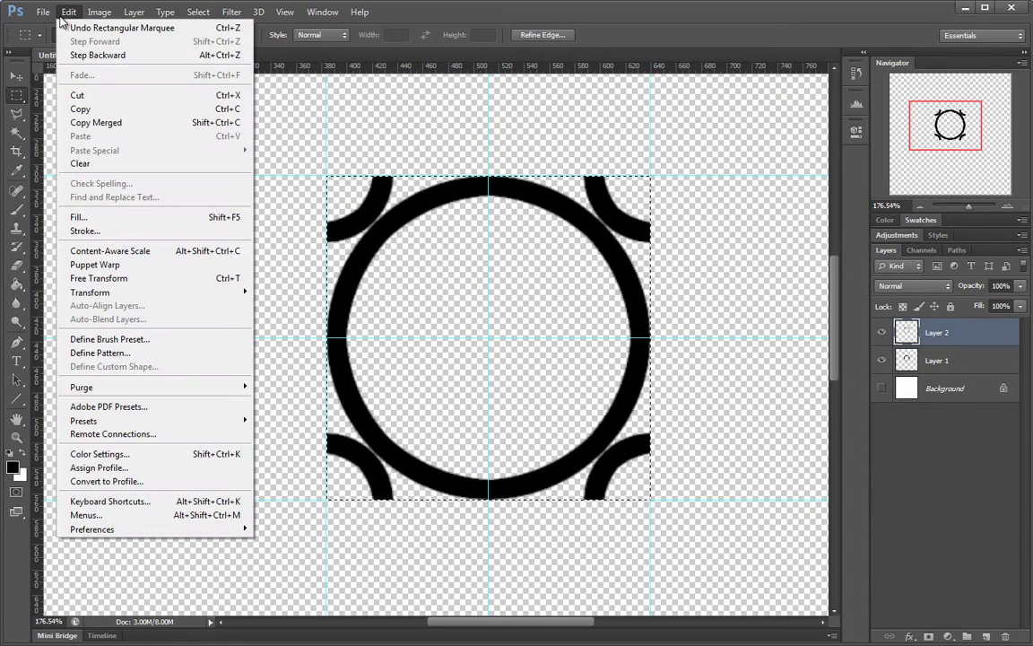
left_click(87, 356)
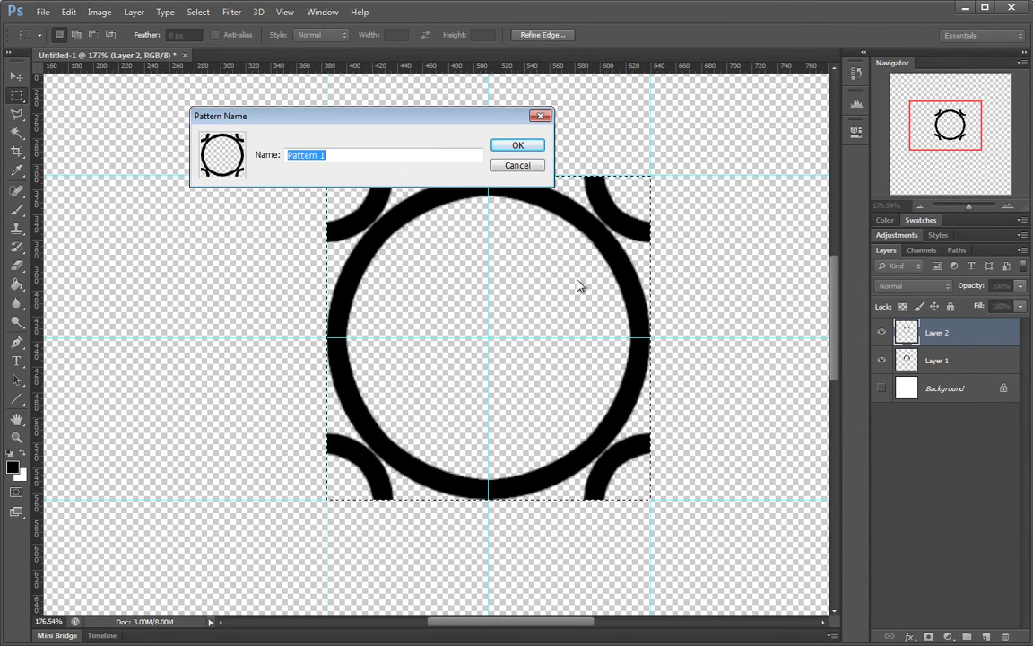
left_click_drag(383, 114, 505, 113)
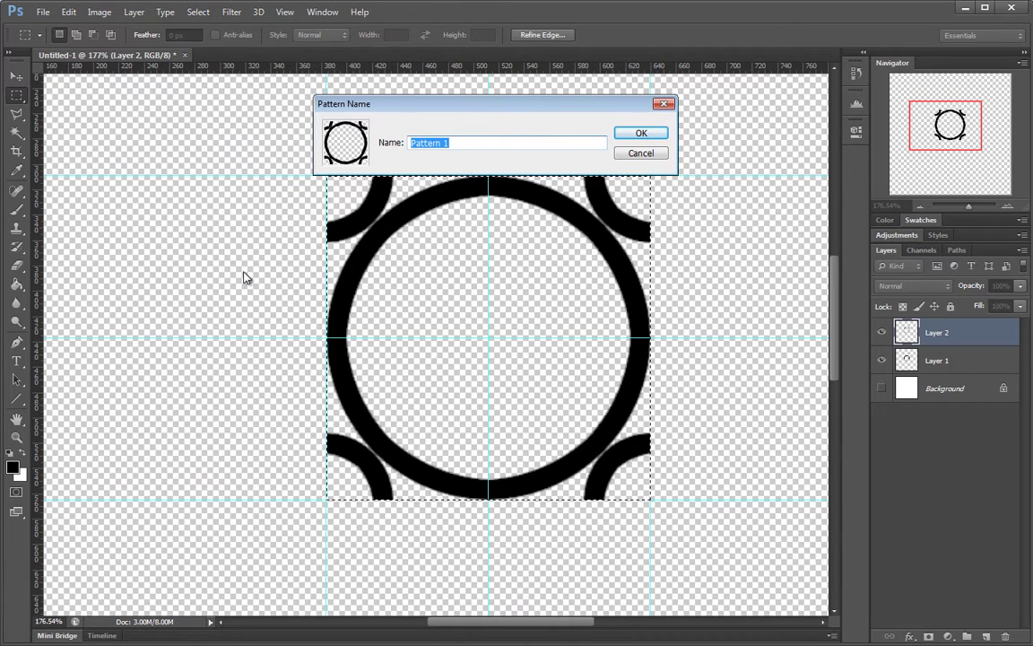
type("circles")
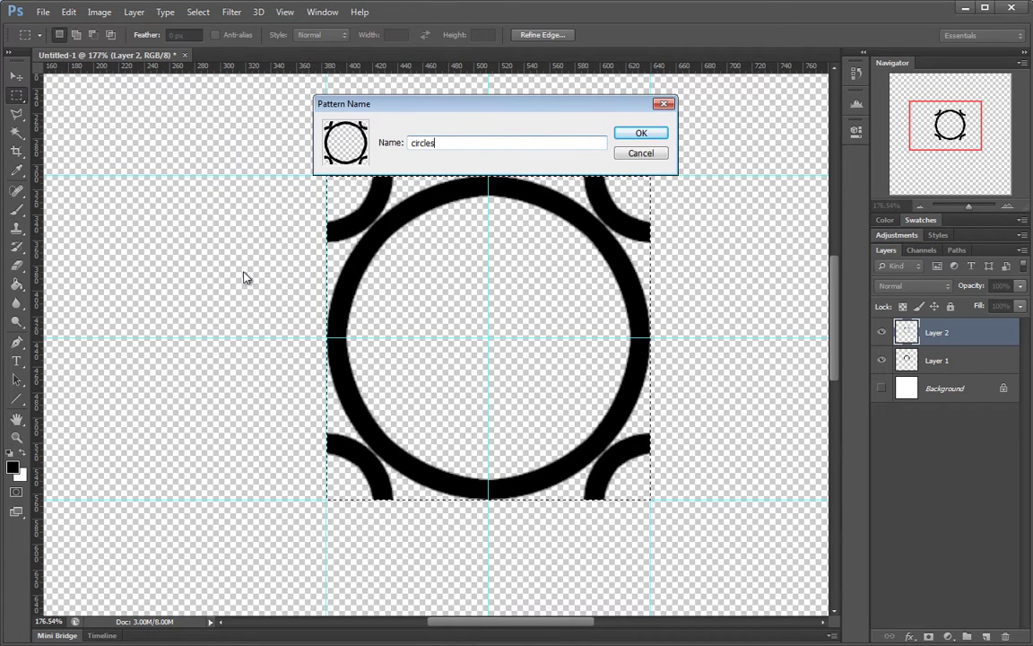
left_click(629, 134)
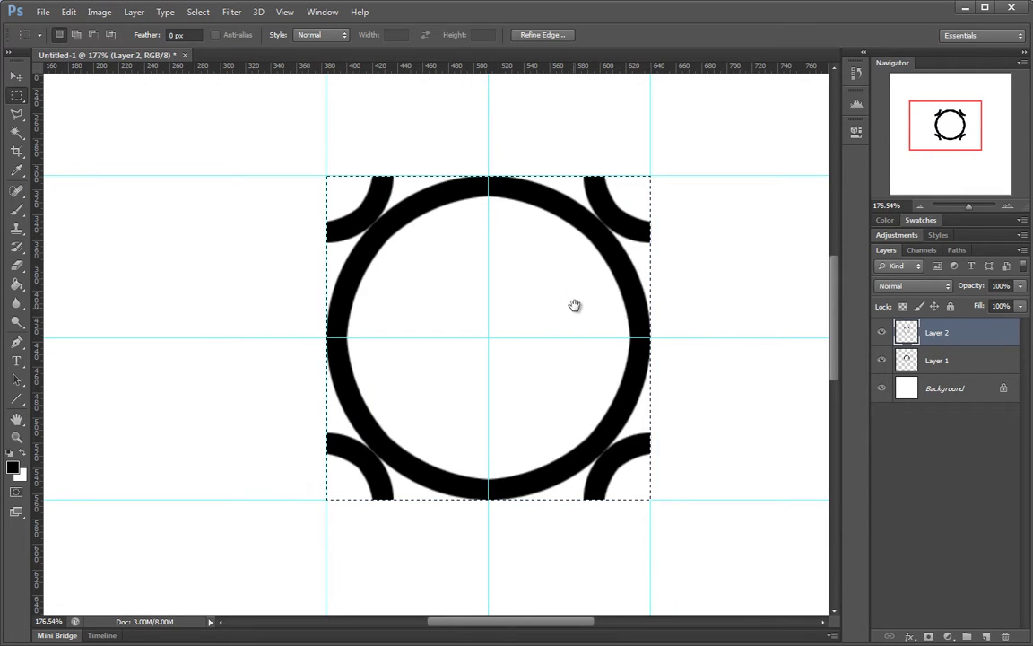
Clear the tile selection and hide Layer 2 and Layer 1.
left_click_drag(576, 306, 540, 305)
left_click(662, 283)
left_click_drag(662, 282, 564, 411)
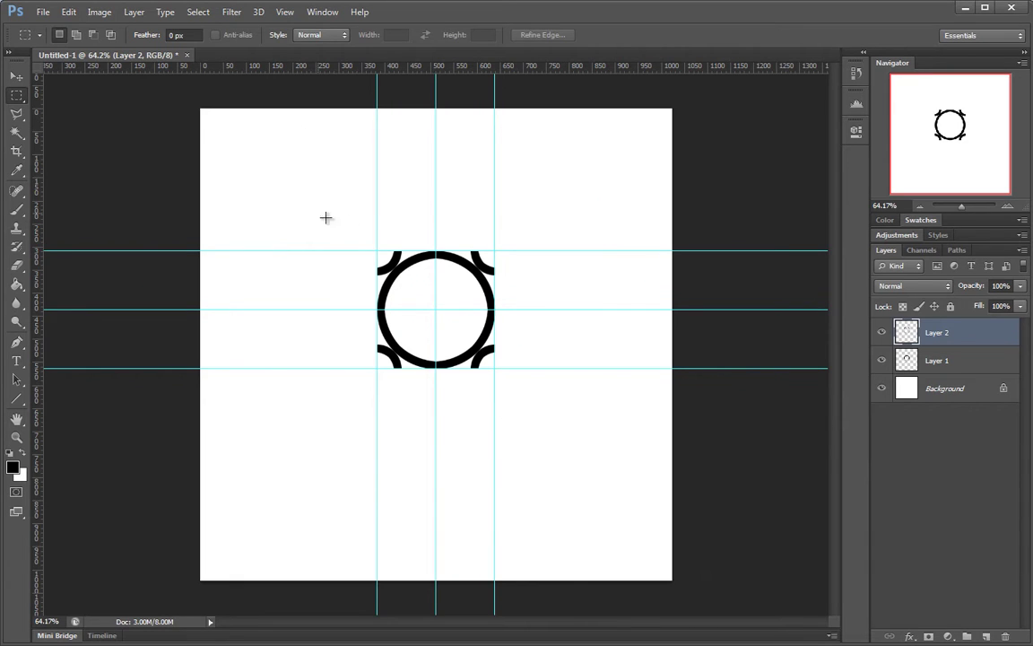
left_click_drag(326, 217, 561, 432)
left_click(541, 408)
left_click_drag(883, 334, 882, 360)
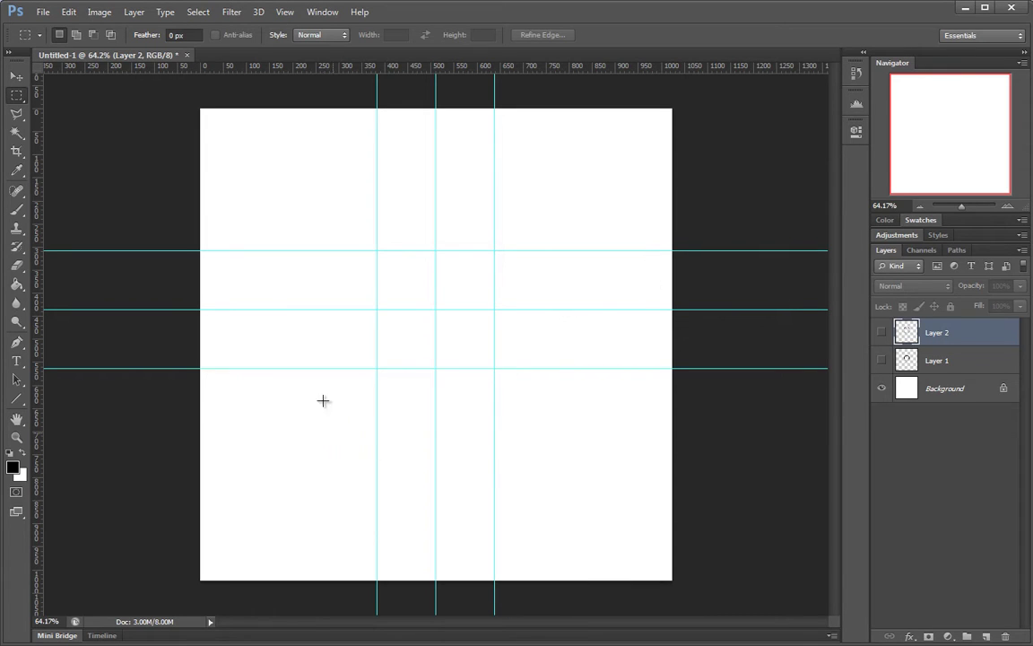
left_click_drag(330, 202, 588, 443)
left_click(616, 464)
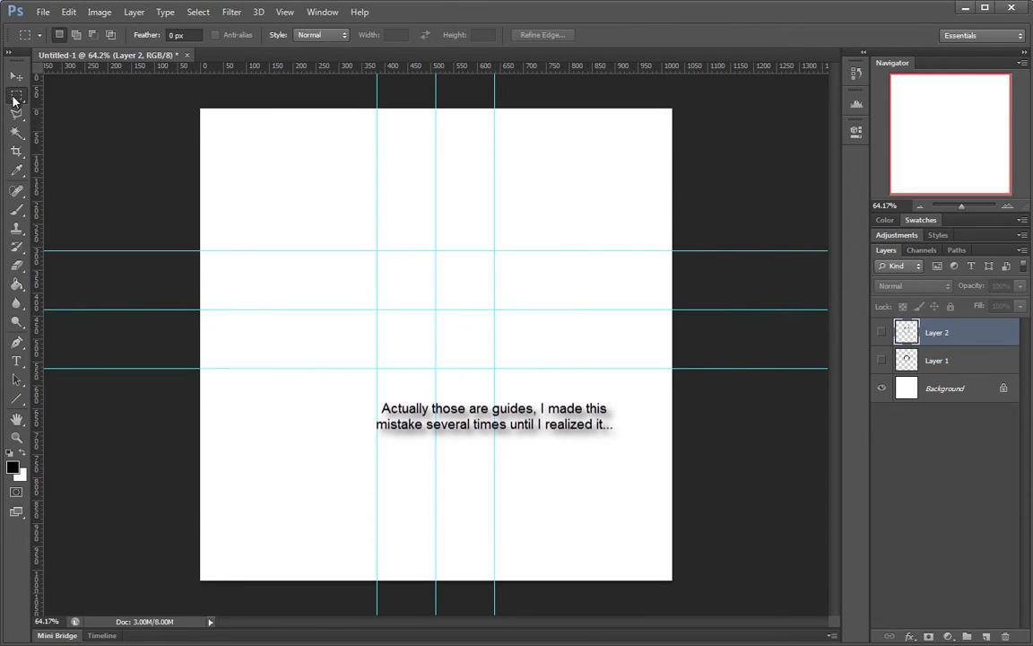
Remove all guides from the document.
left_click_drag(495, 148, 588, 36)
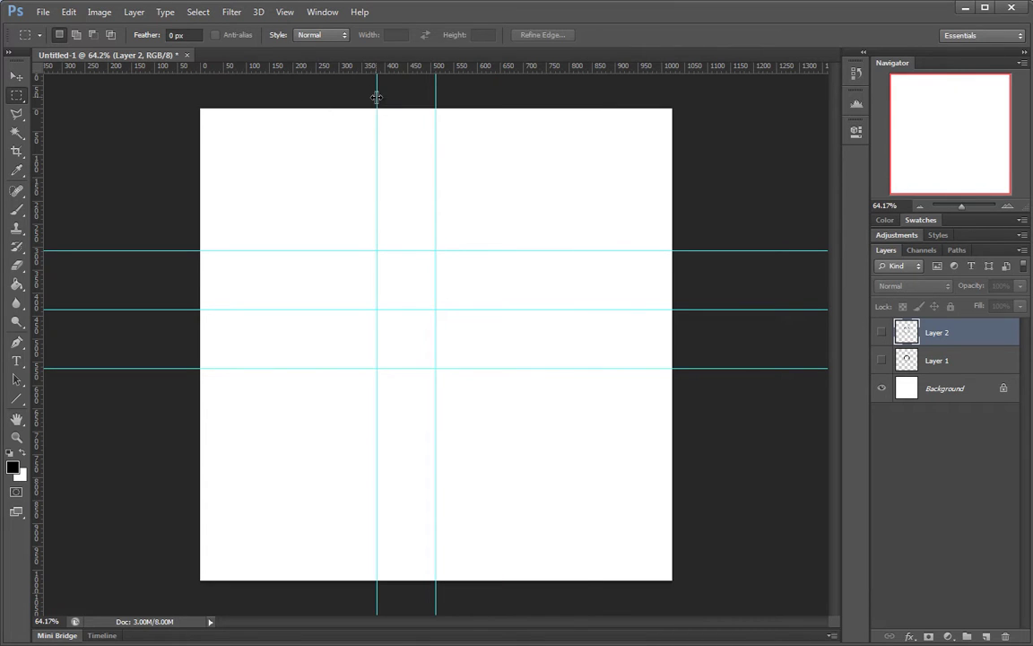
left_click_drag(377, 97, 32, 113)
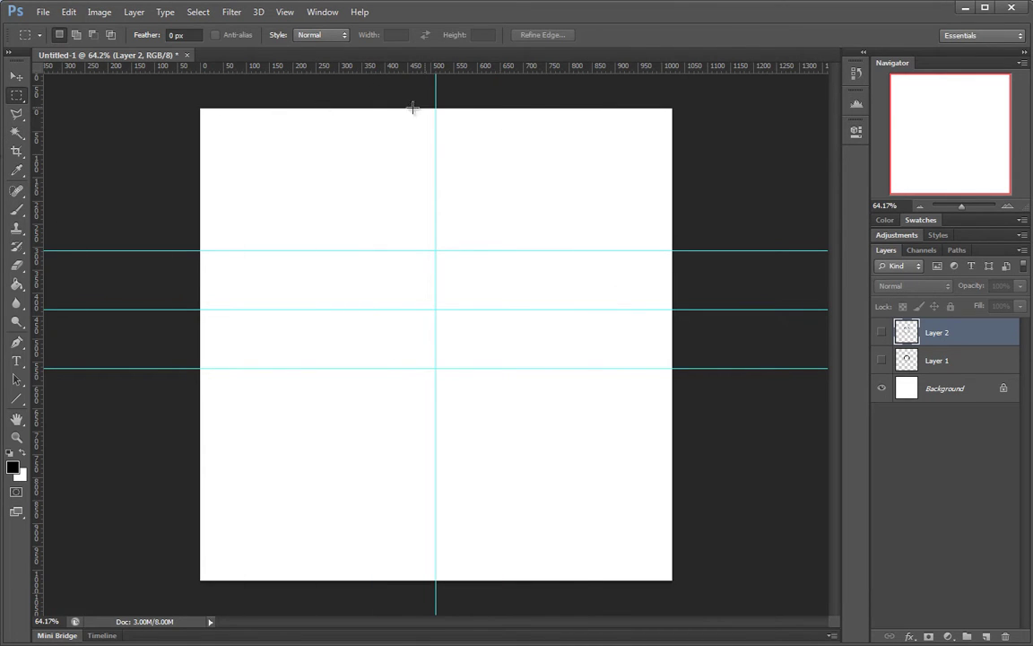
left_click(279, 12)
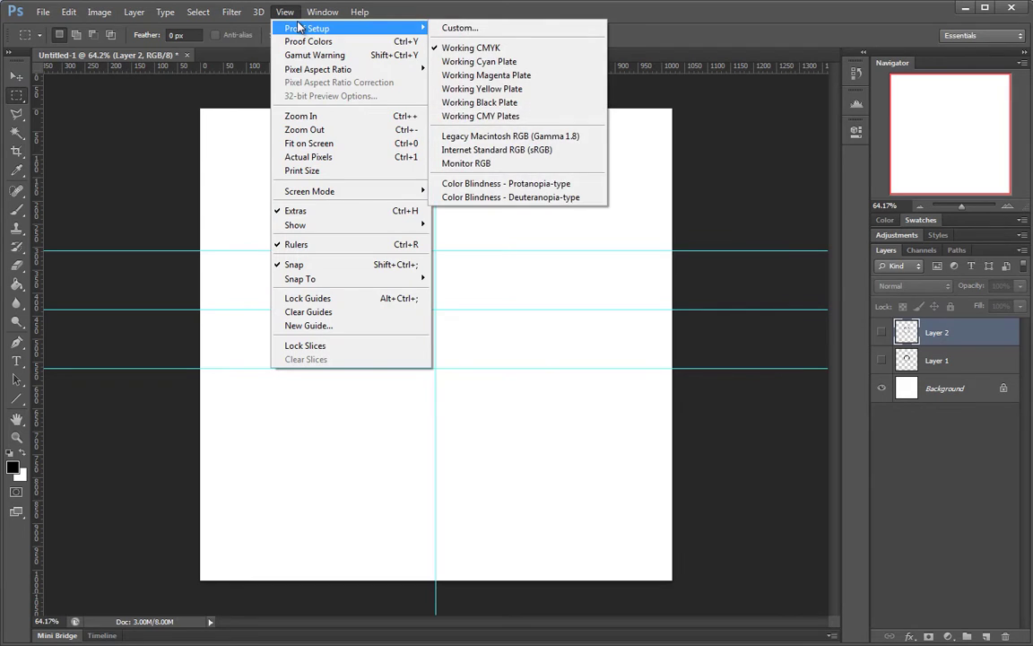
left_click(309, 311)
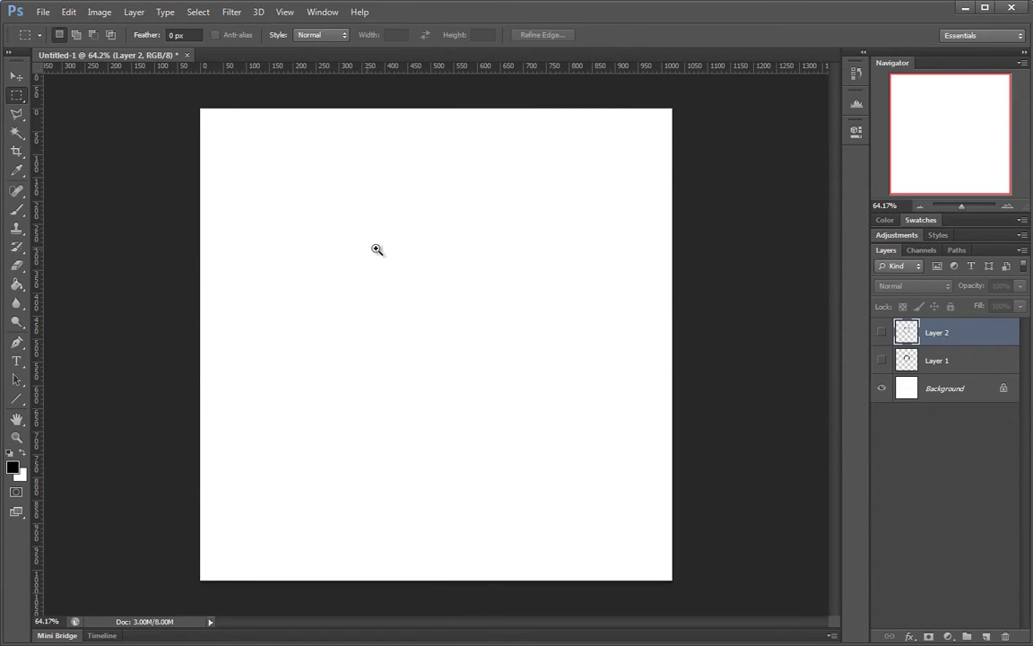
Convert the locked Background into a regular layer, accepting the default name Layer 0.
scroll(378, 249, "down", 1)
scroll(384, 249, "up", 1)
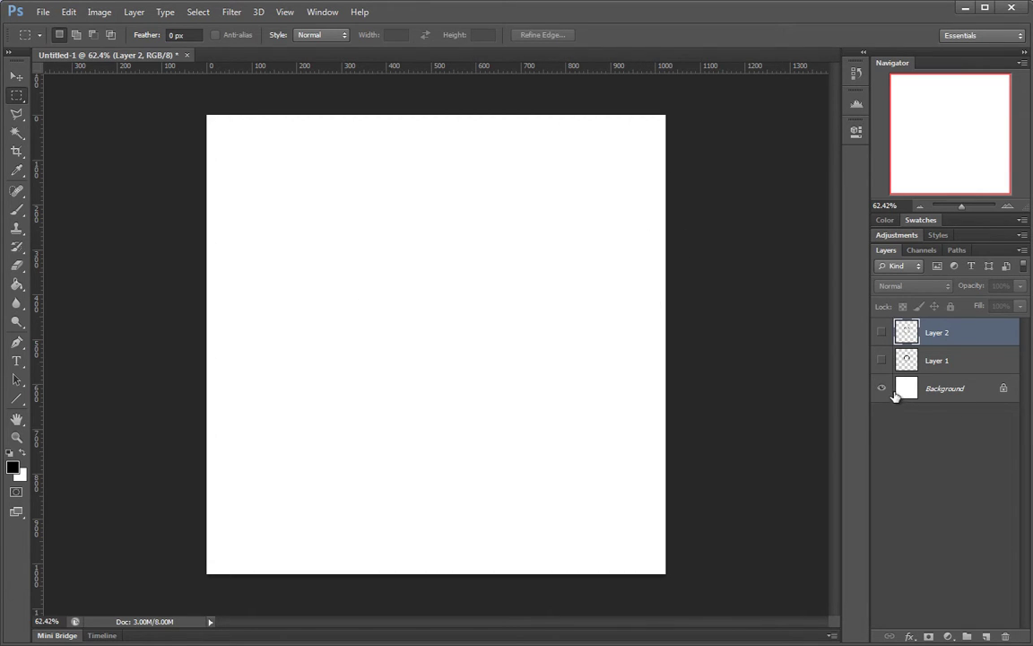
double_click(982, 395)
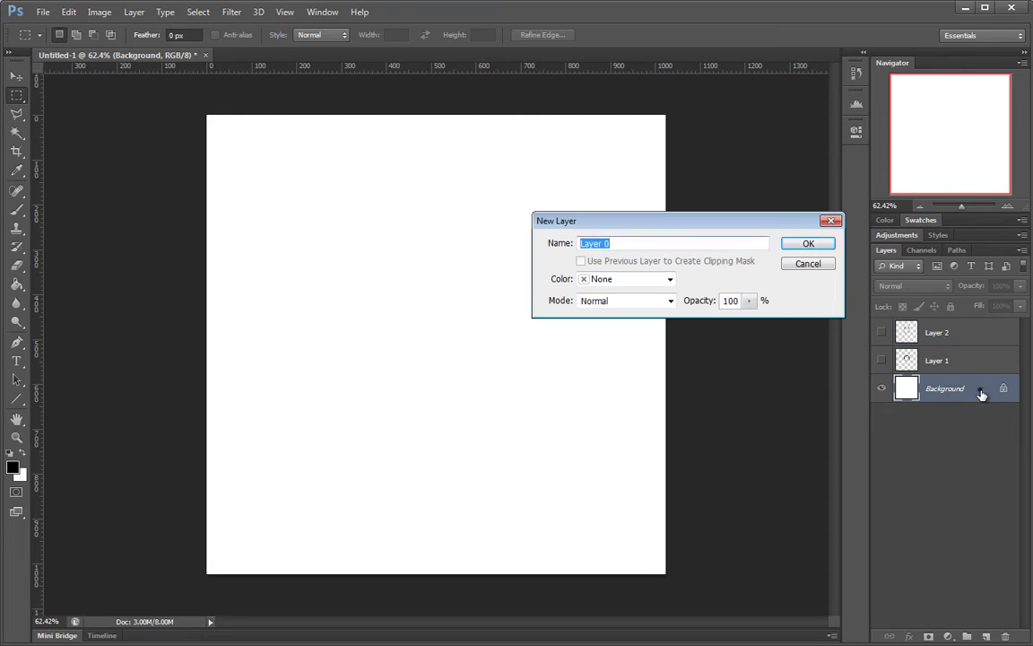
left_click(811, 244)
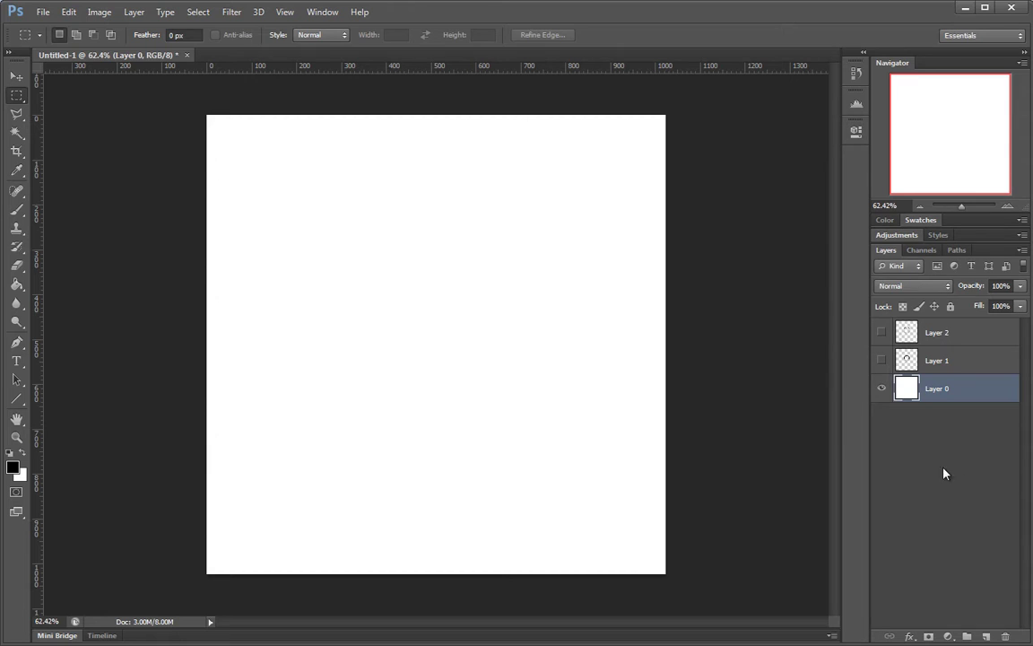
double_click(969, 390)
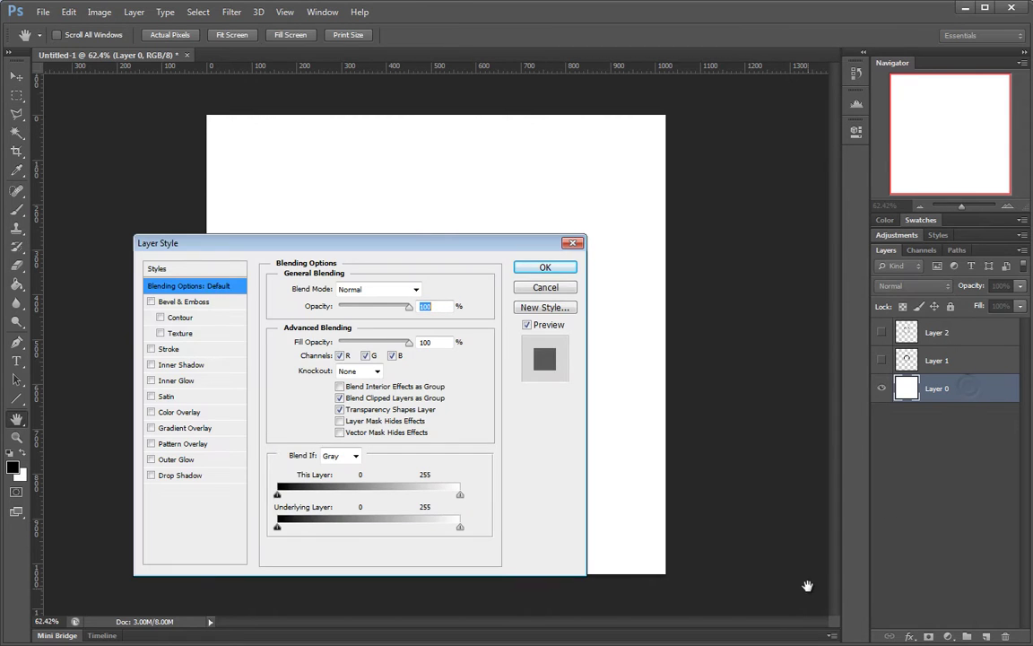
left_click(542, 288)
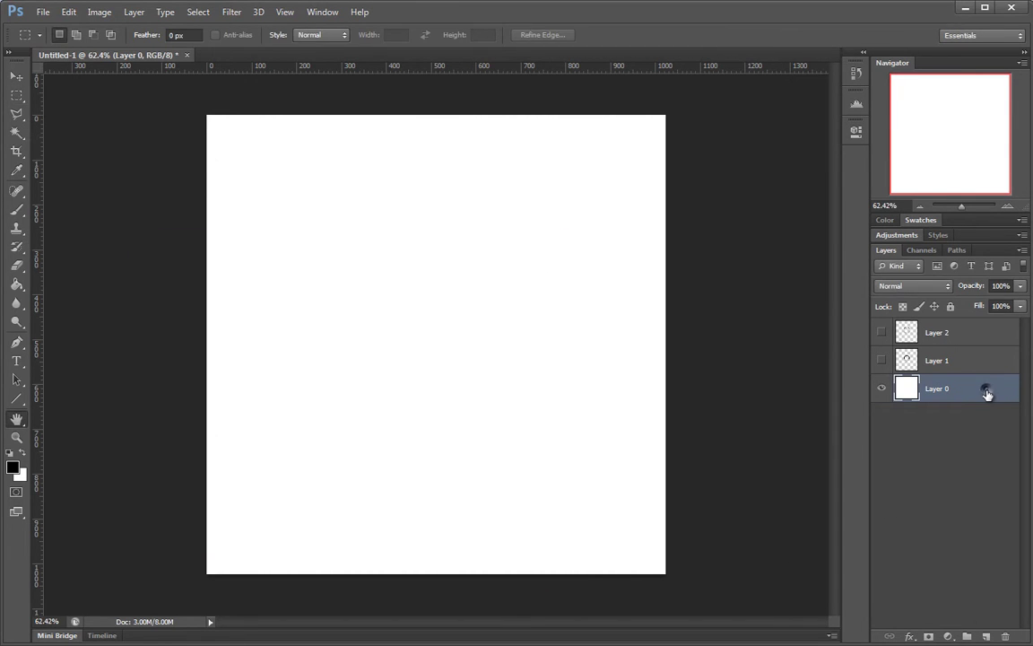
double_click(987, 390)
left_click(567, 289)
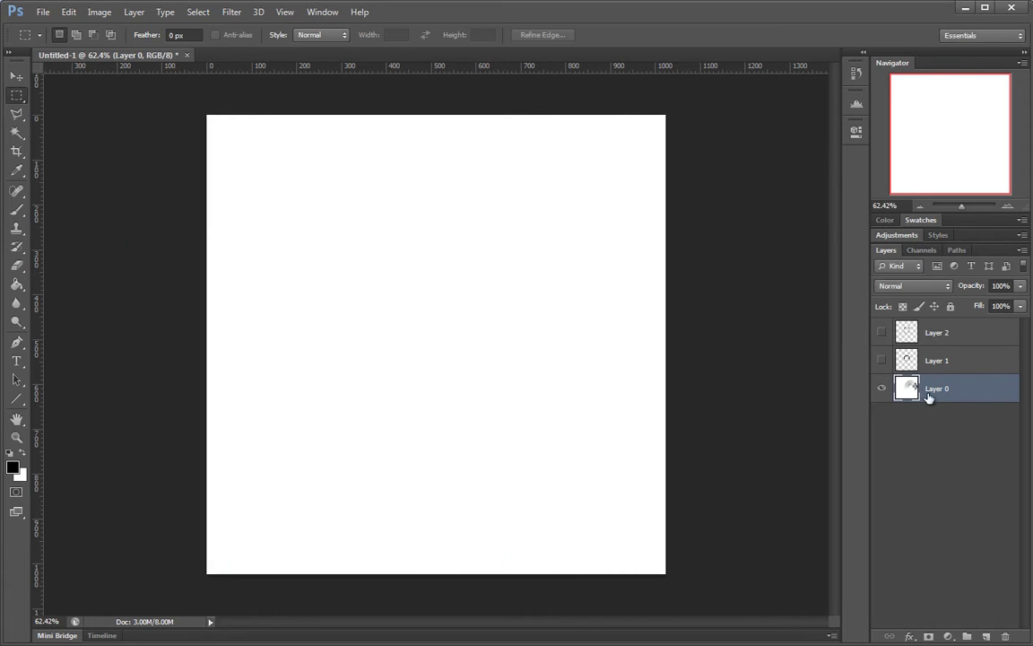
Open the layer style settings of Layer 0 and enable a Pattern Overlay effect.
double_click(929, 395)
left_click_drag(529, 244, 664, 176)
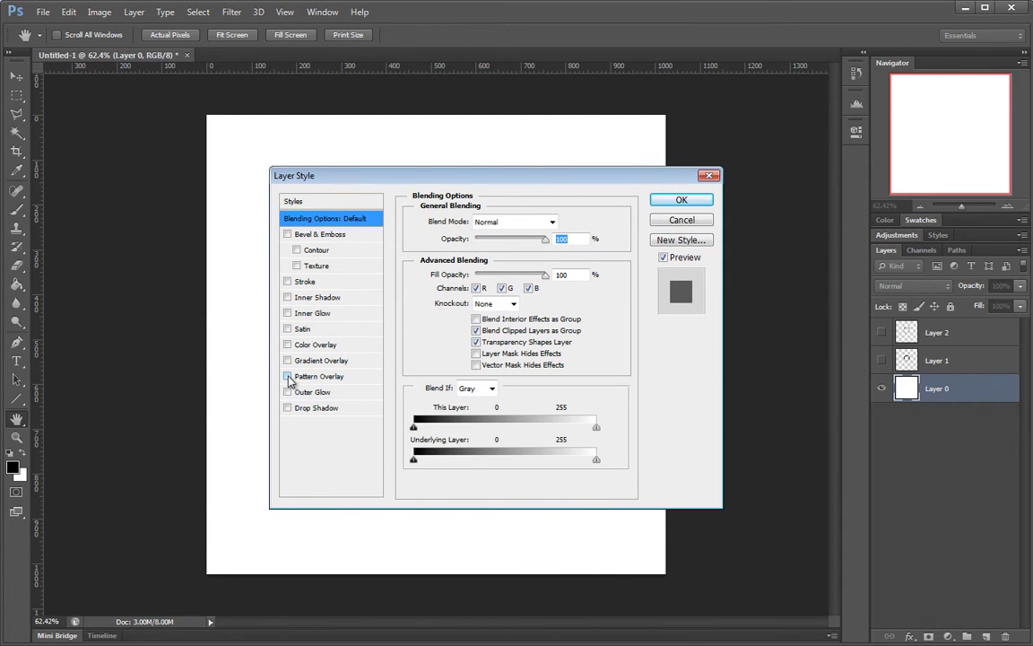
left_click_drag(351, 188, 342, 209)
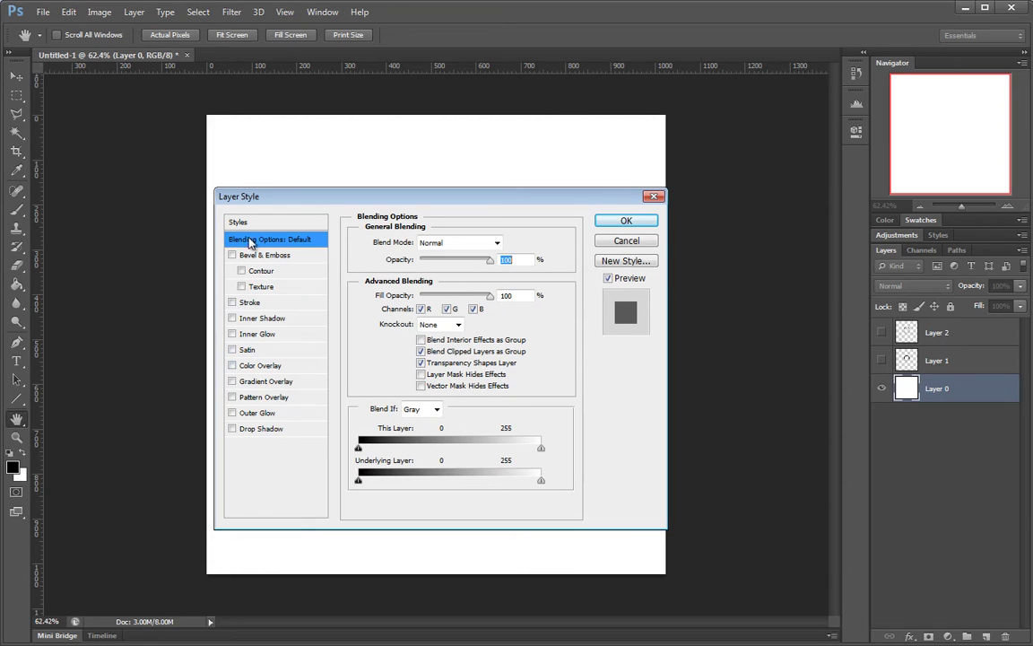
left_click_drag(331, 197, 327, 176)
left_click(257, 375)
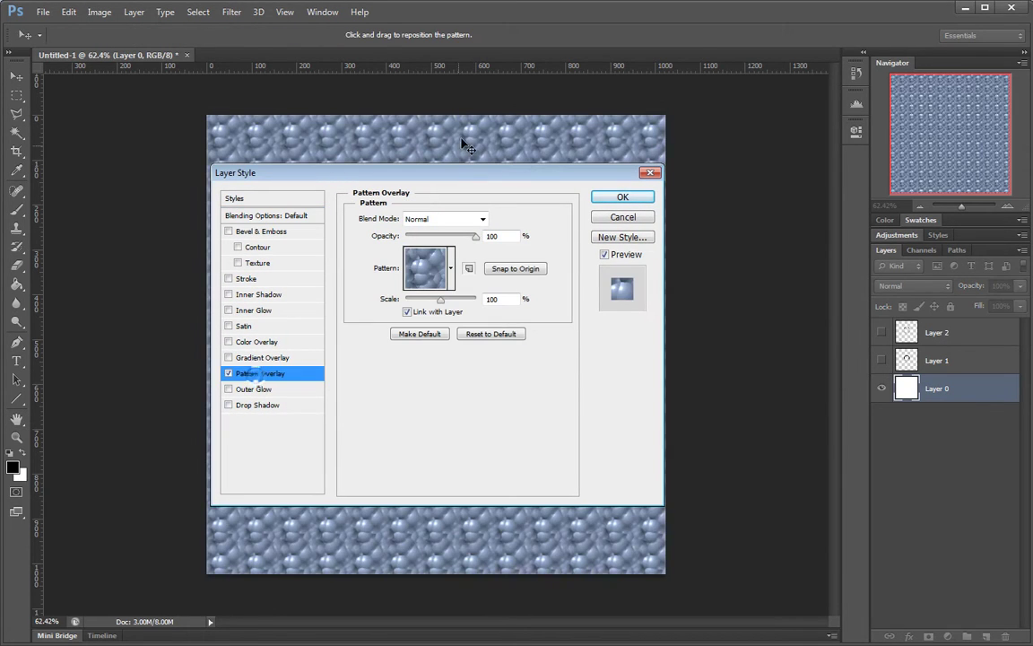
Choose the ring-and-corner-arcs pattern for Layer 0's Pattern Overlay.
left_click_drag(451, 181, 768, 149)
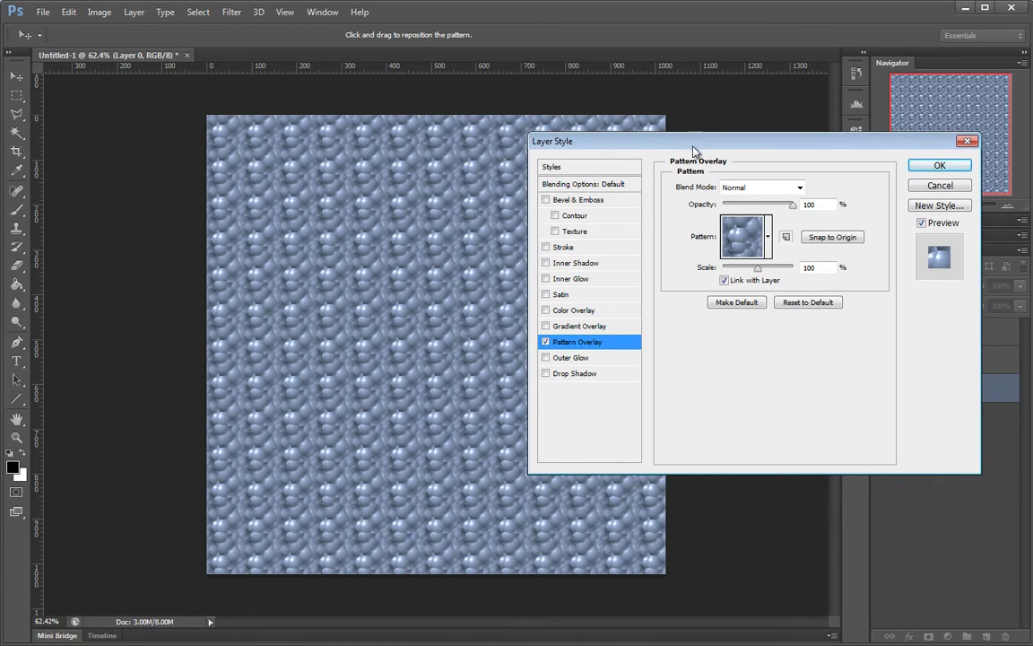
left_click_drag(693, 151, 390, 212)
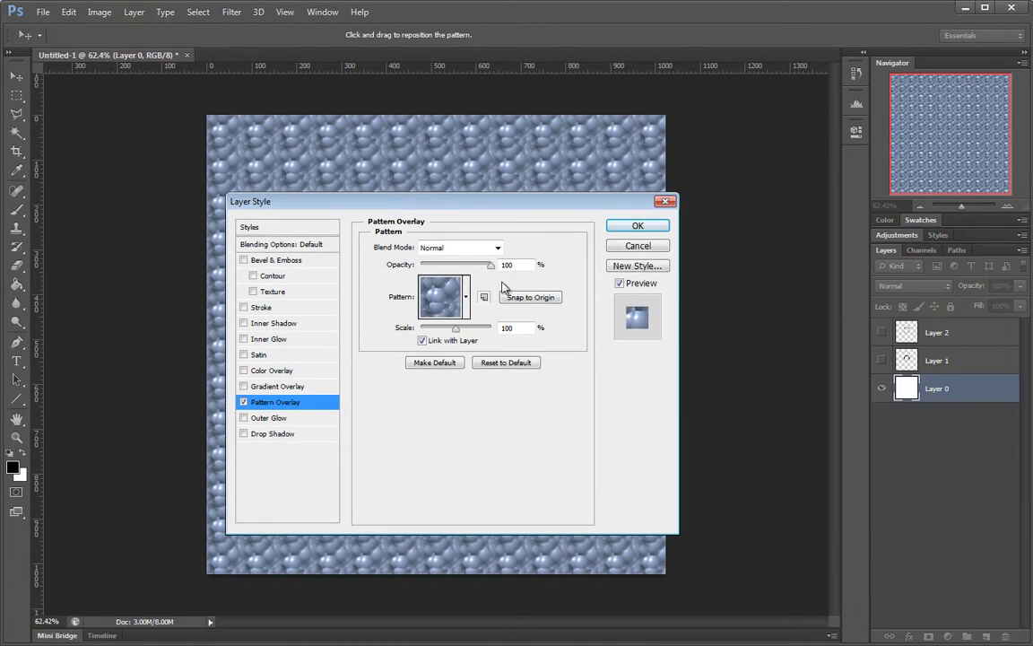
left_click(452, 302)
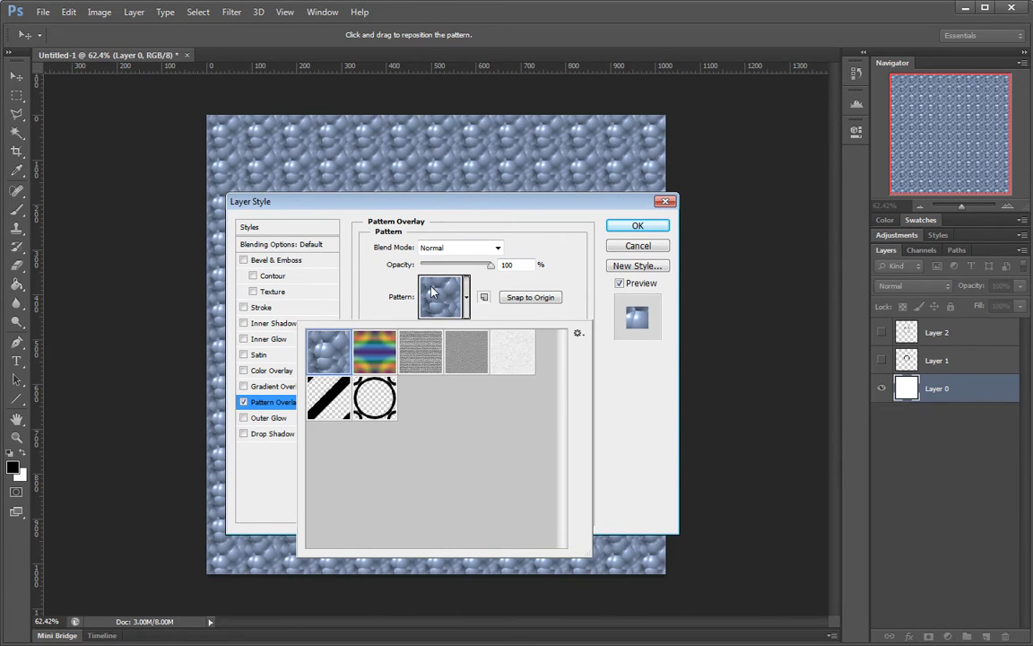
left_click(434, 294)
left_click(436, 294)
left_click(376, 399)
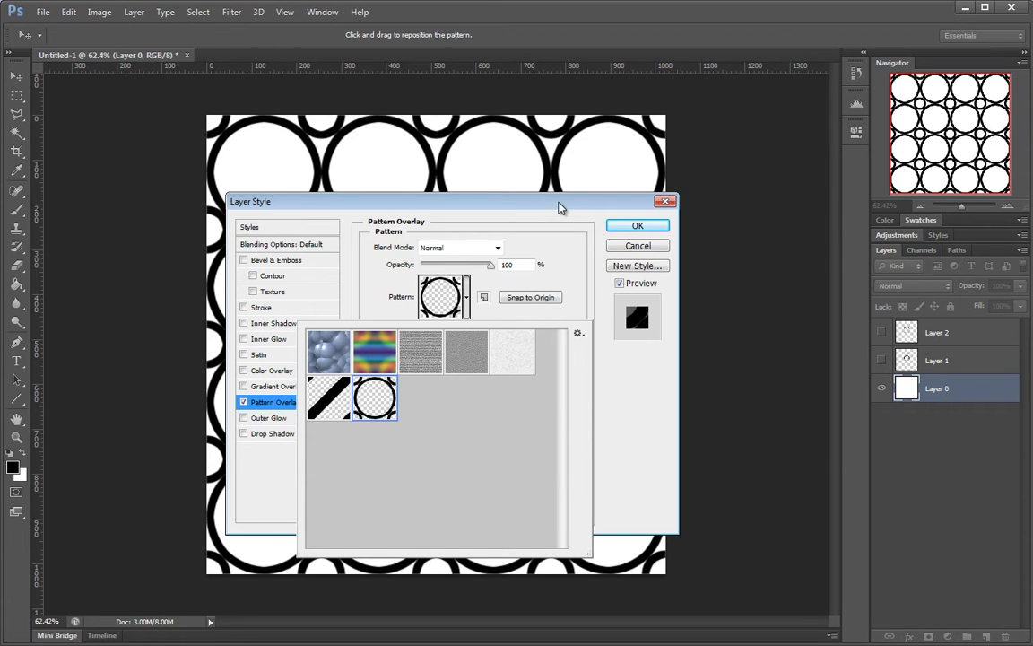
Reduce the Pattern Overlay's scale to 29% and examine the rings at pixel level.
left_click_drag(650, 210, 869, 229)
left_click_drag(773, 222, 848, 192)
left_click_drag(748, 304, 724, 306)
left_click_drag(387, 310, 373, 357)
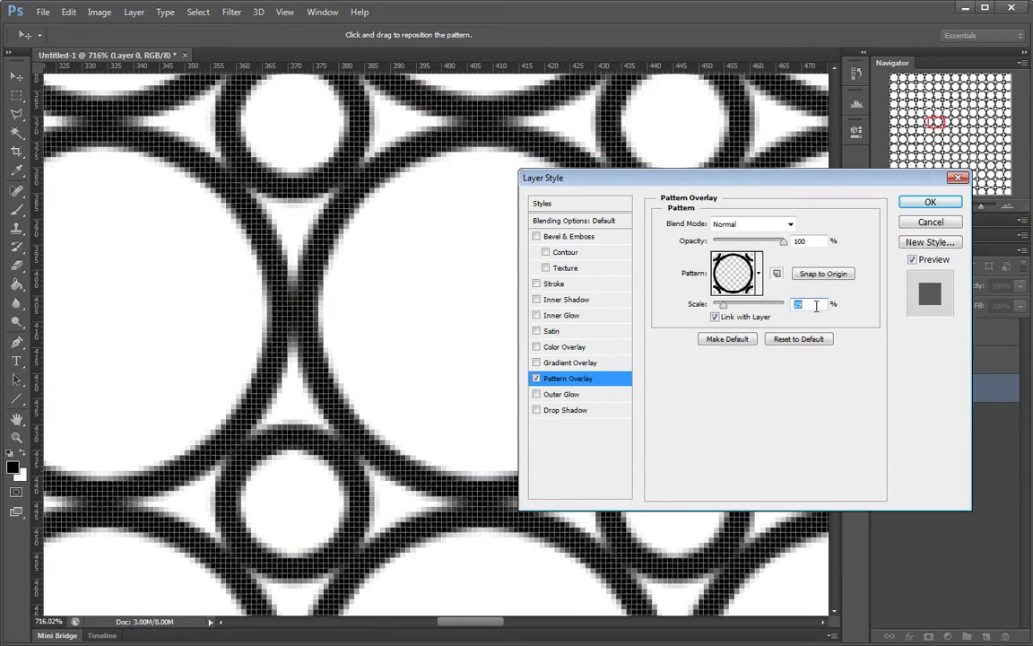
Fine-tune the Pattern Overlay's scale to 25%, comparing the sharpness of the ring edges at neighbouring values.
key("Down")
key("Down")
key("Down")
left_click_drag(443, 295, 403, 299)
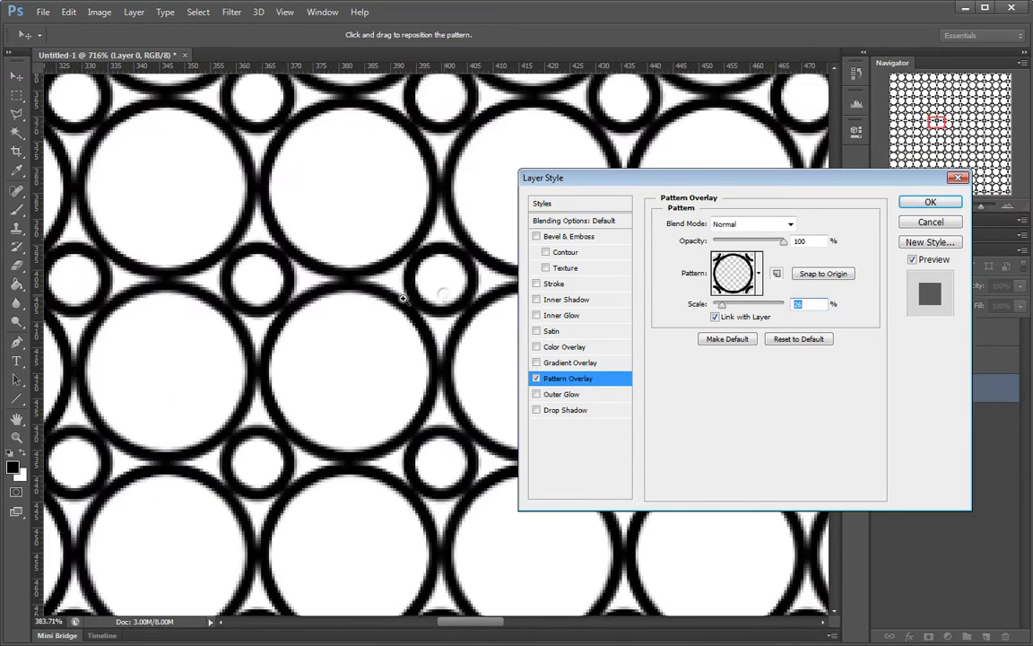
left_click_drag(394, 204, 411, 314)
left_click_drag(368, 371, 445, 362)
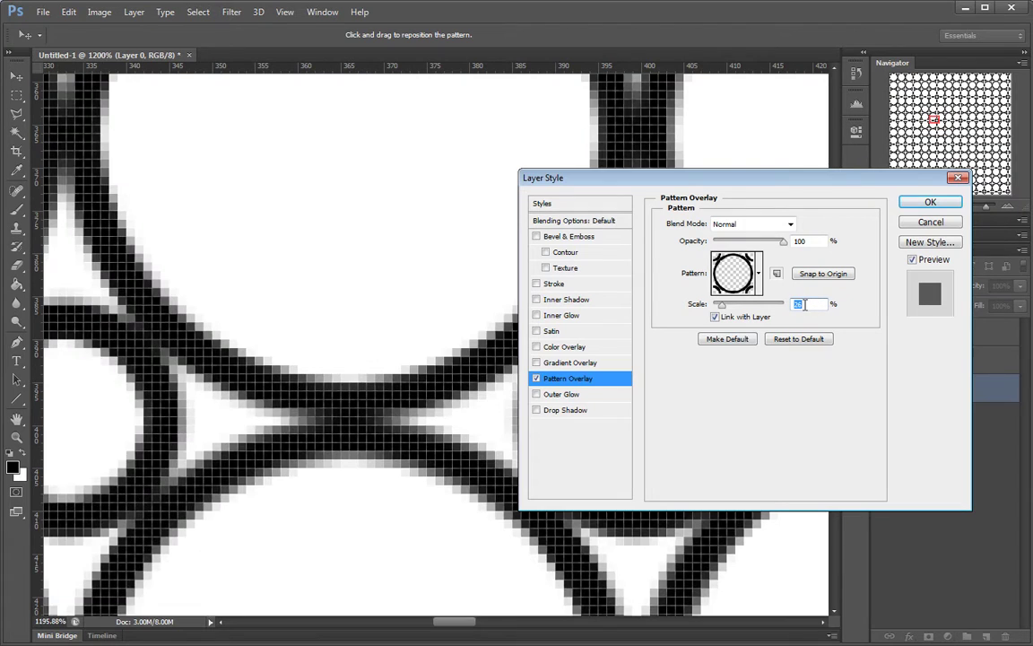
key("Down")
key("Down")
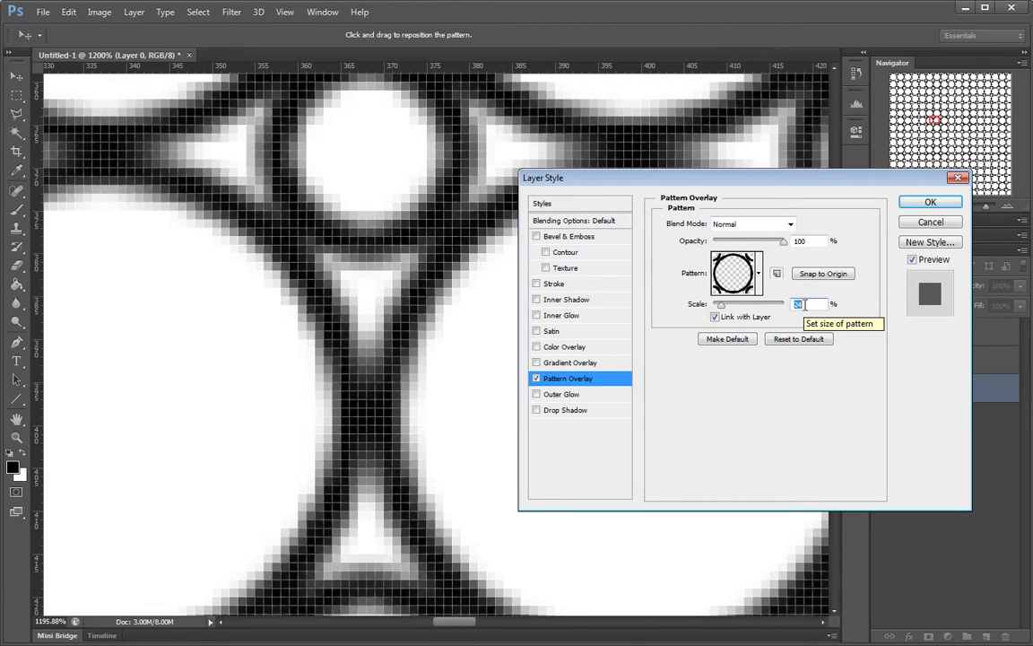
key("Up")
key("Up")
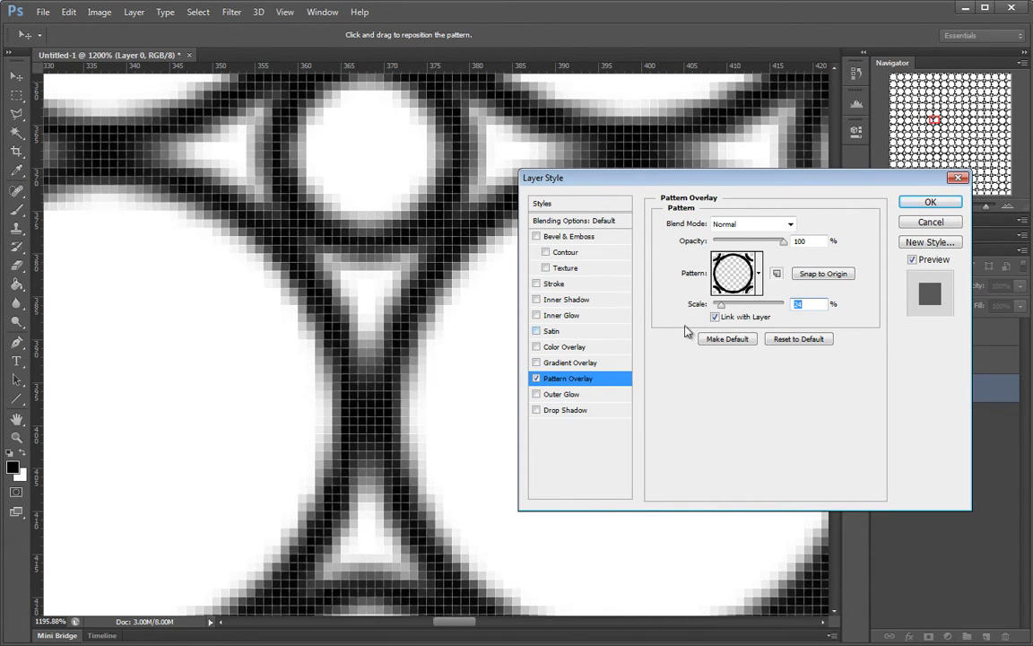
key("Up")
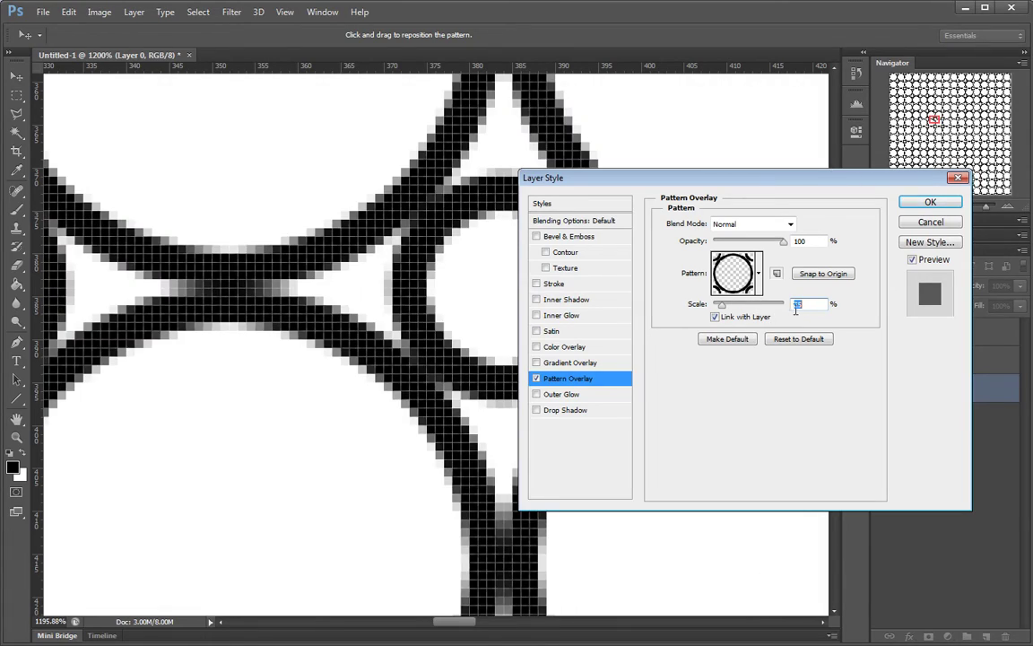
Lower the Pattern Overlay's scale to 24% and compare the sharpness of the ring edges at pixel level.
left_click_drag(327, 348, 261, 351)
left_click_drag(376, 385, 512, 299)
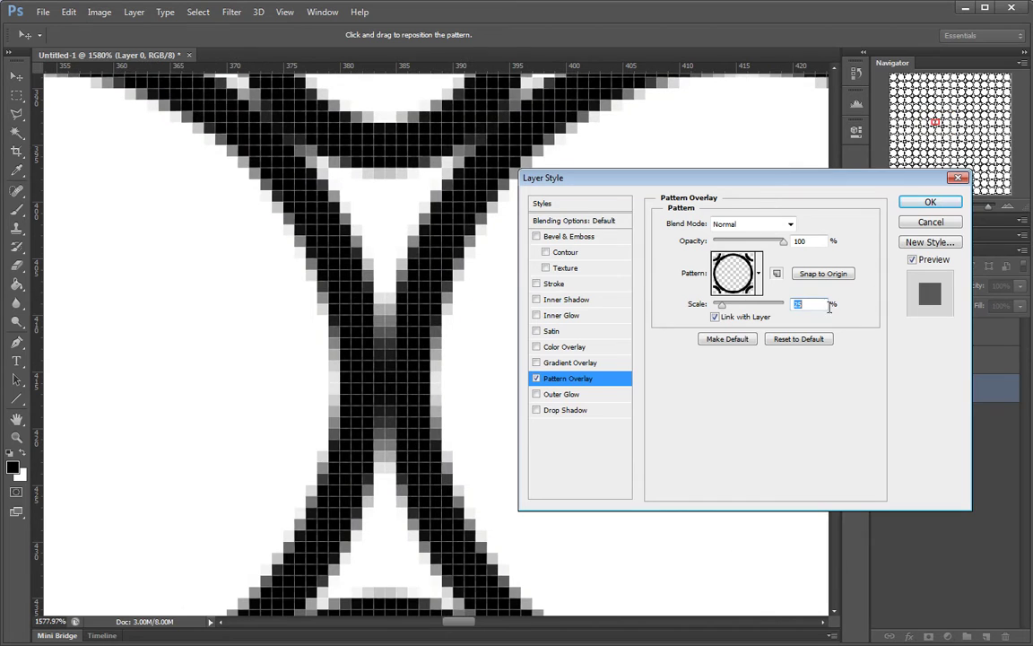
mouse_move(347, 262)
left_mouse_down()
mouse_move(315, 265)
mouse_move(361, 262)
left_mouse_up()
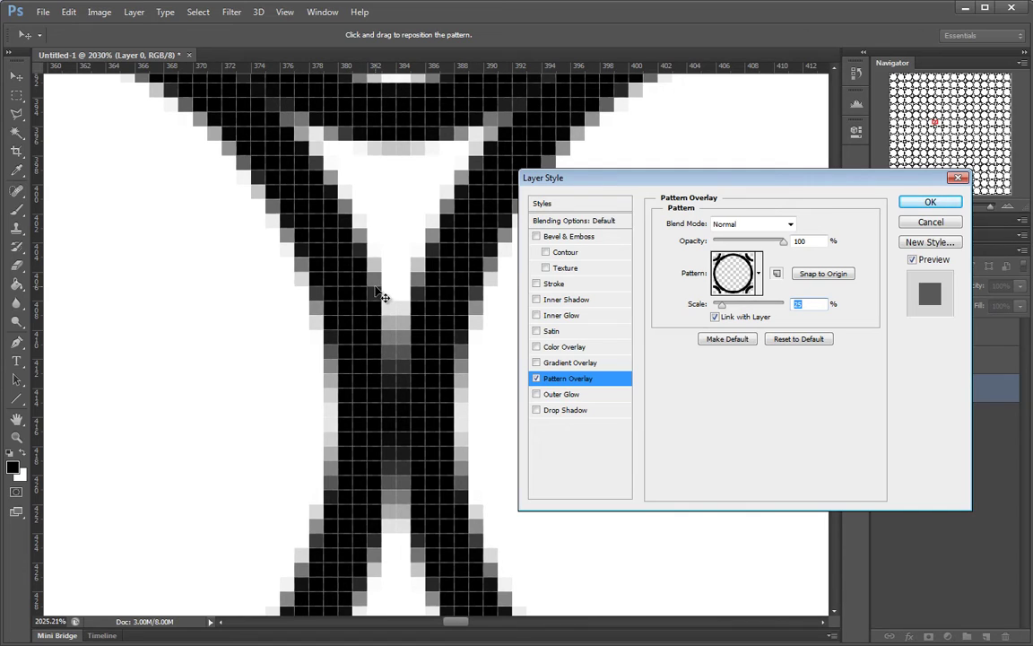
left_click_drag(465, 246, 397, 288)
key("Down")
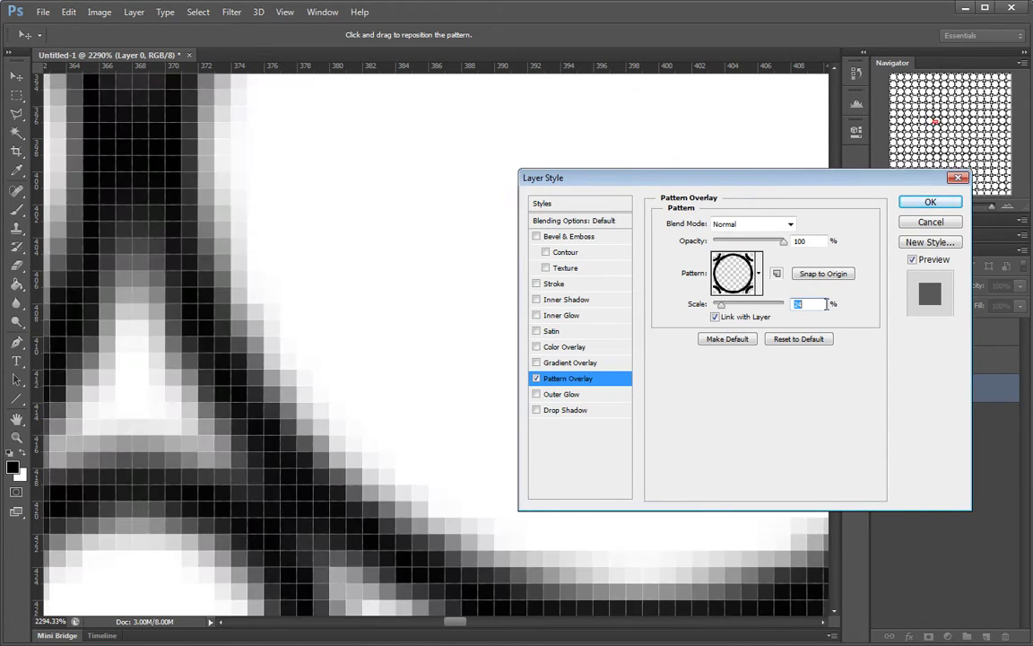
left_click_drag(303, 221, 286, 235)
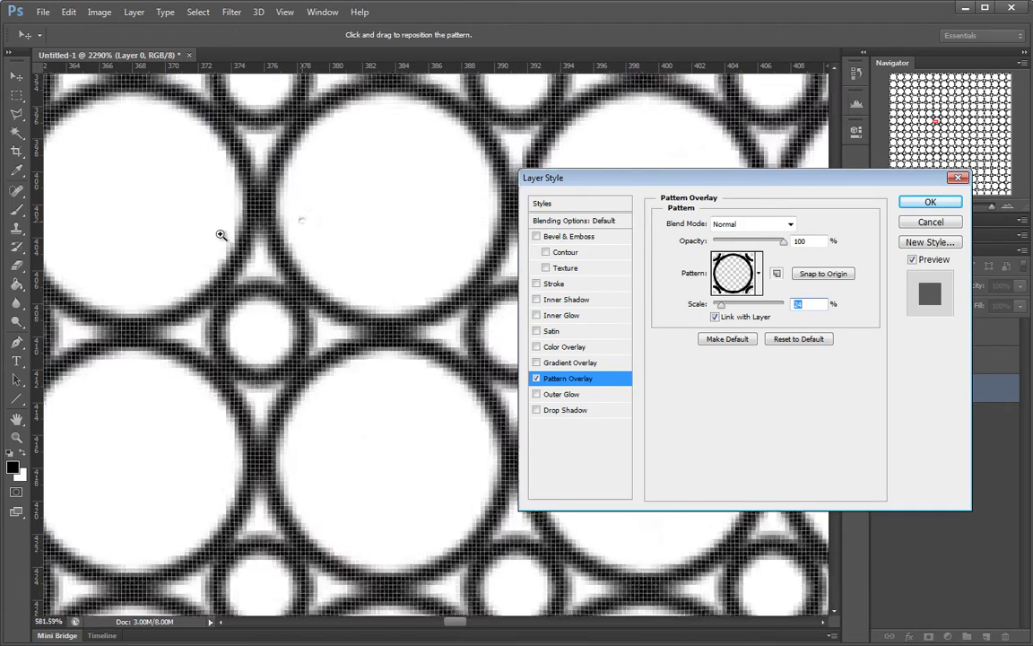
left_click_drag(426, 324, 384, 382)
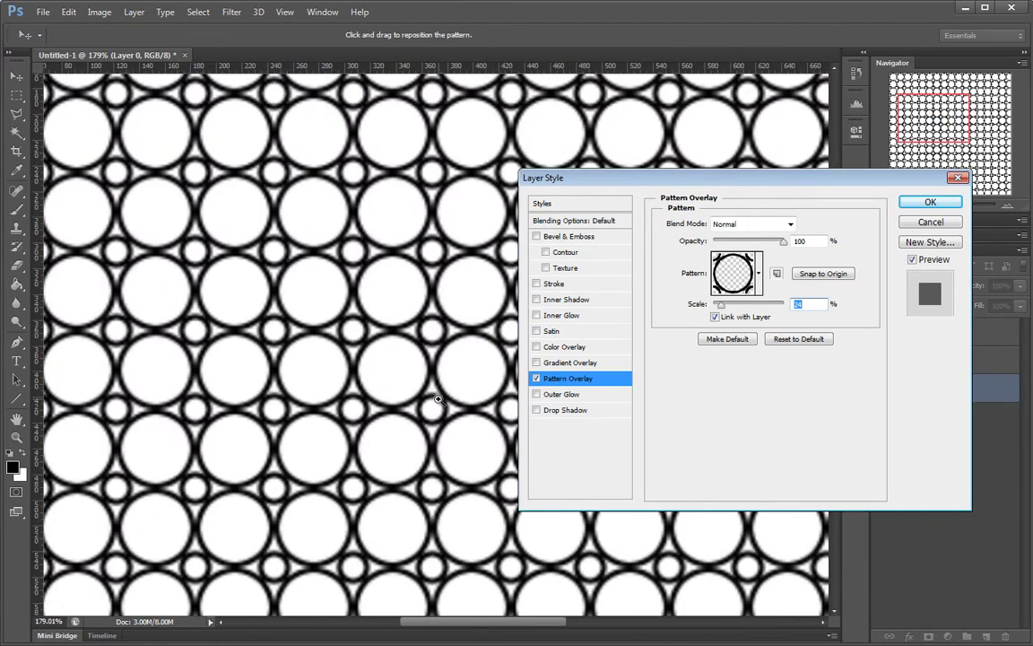
left_click_drag(437, 359, 361, 307)
left_click_drag(443, 351, 544, 336)
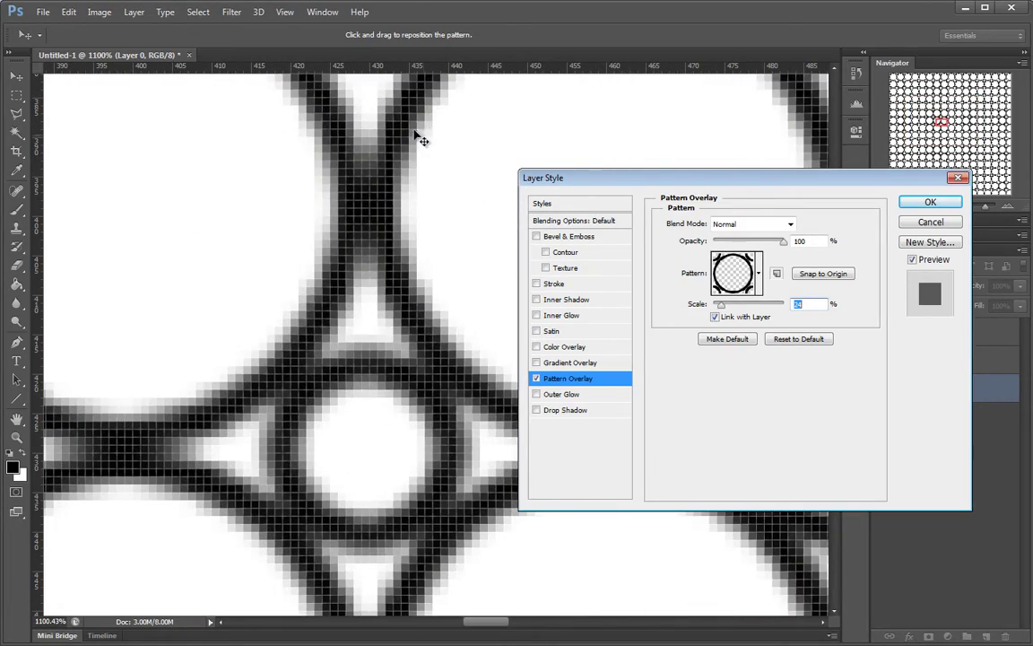
left_click_drag(427, 194, 425, 281)
Examine the scaled ring pattern across the whole canvas and close up, keeping the layer style dialog clear of the artwork.
left_click(415, 292)
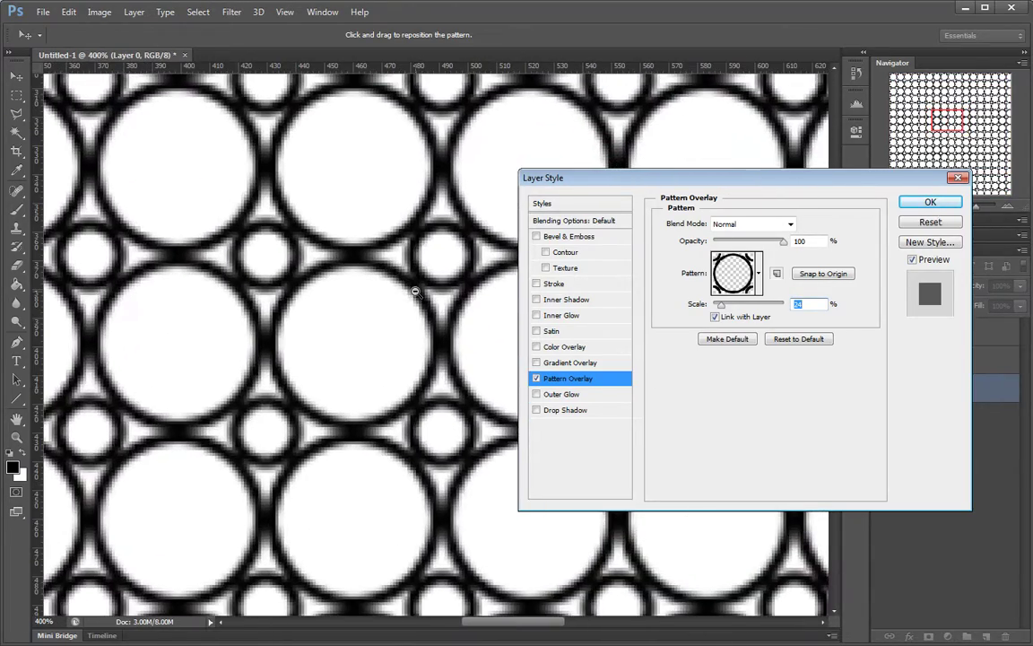
left_click(415, 292, "ctrl+alt")
left_click(416, 292, "ctrl+alt")
left_click(415, 292, "ctrl+alt")
left_click(415, 292, "ctrl+alt")
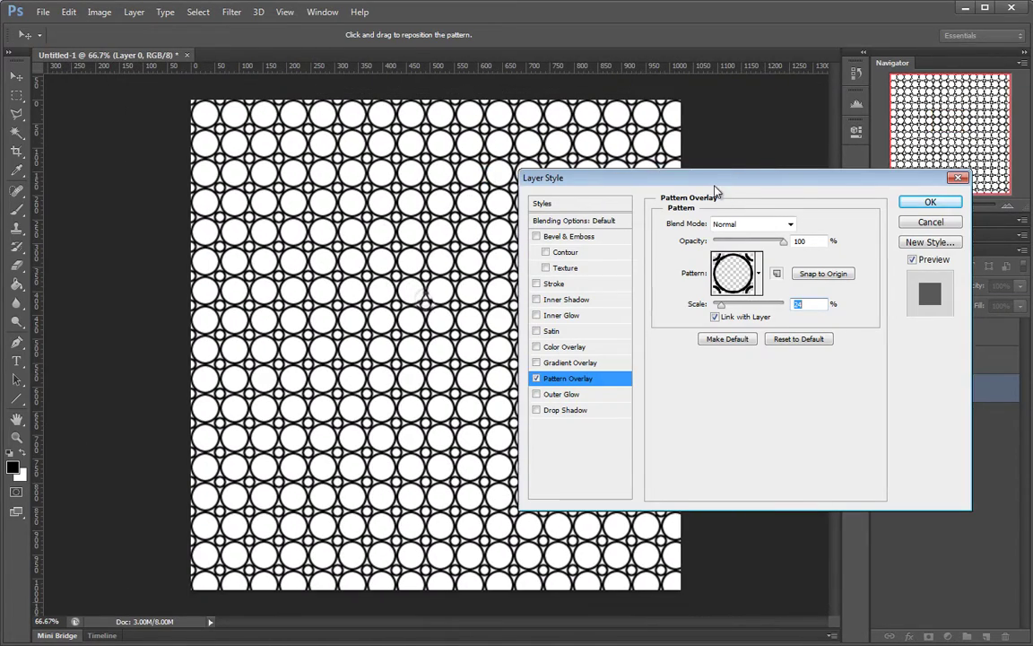
left_click_drag(716, 191, 670, 77)
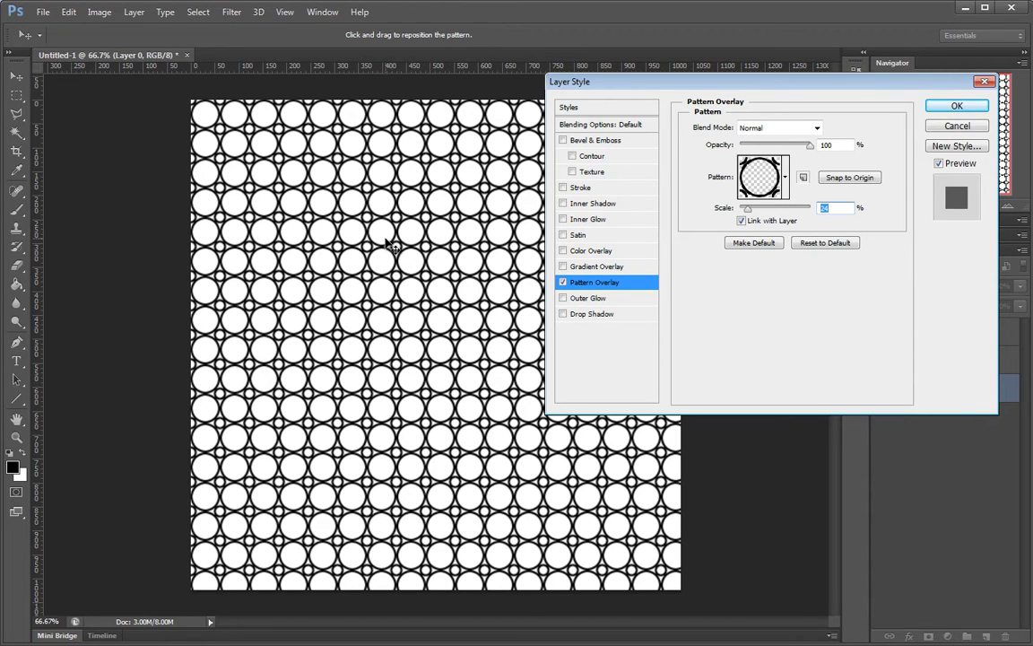
left_click(380, 368, "ctrl")
left_click(379, 367, "ctrl")
left_click(379, 368, "ctrl")
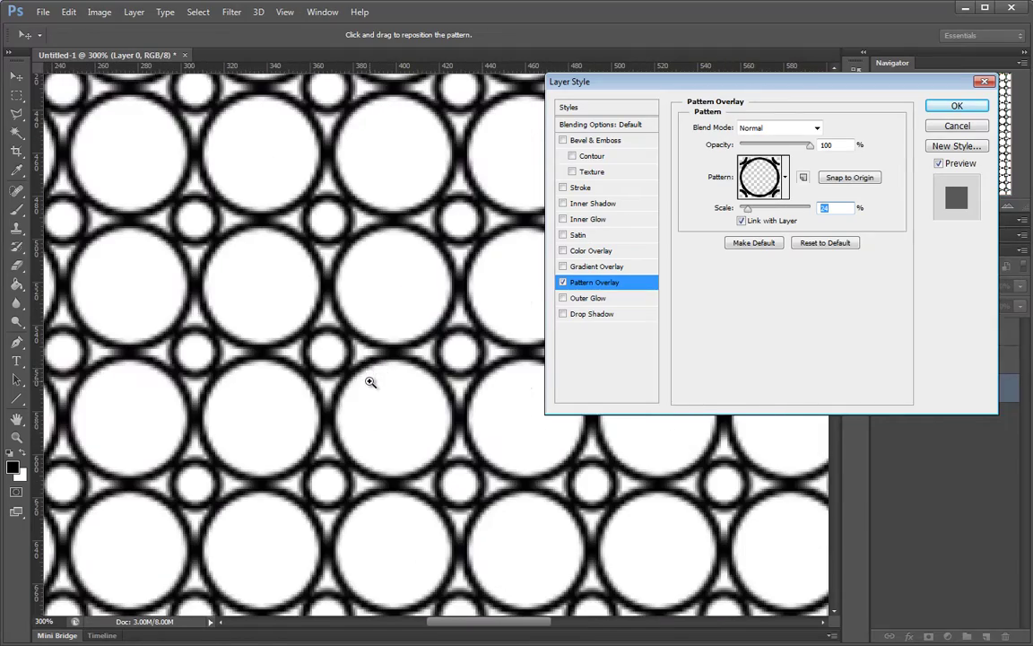
left_click_drag(373, 366, 401, 366)
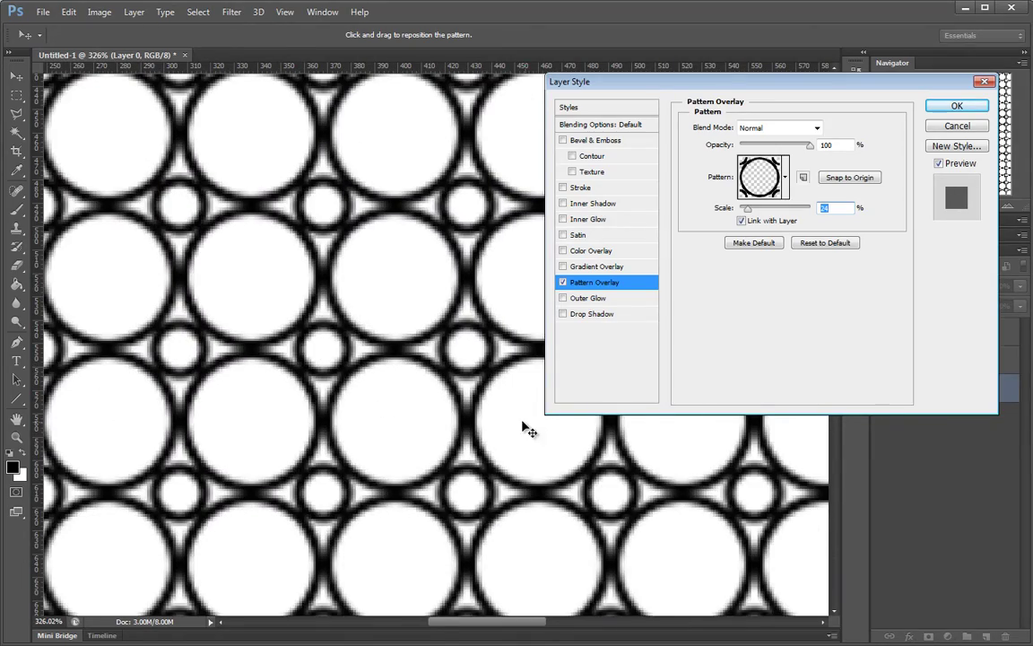
mouse_move(429, 403)
left_mouse_down()
mouse_move(375, 407)
mouse_move(443, 411)
mouse_move(415, 405)
left_mouse_up()
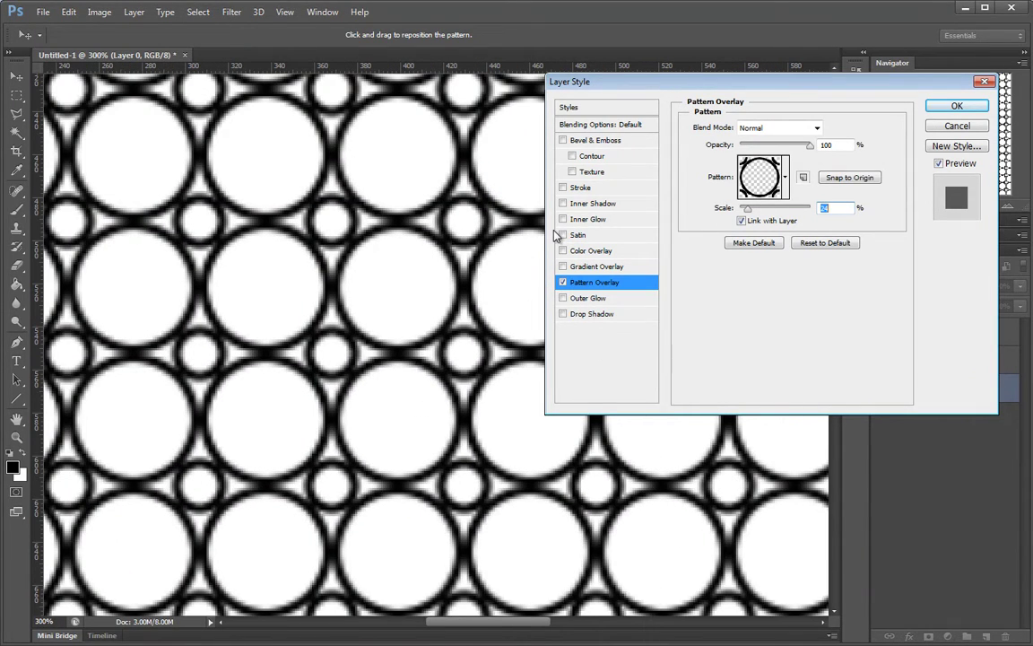
left_click_drag(419, 327, 468, 344)
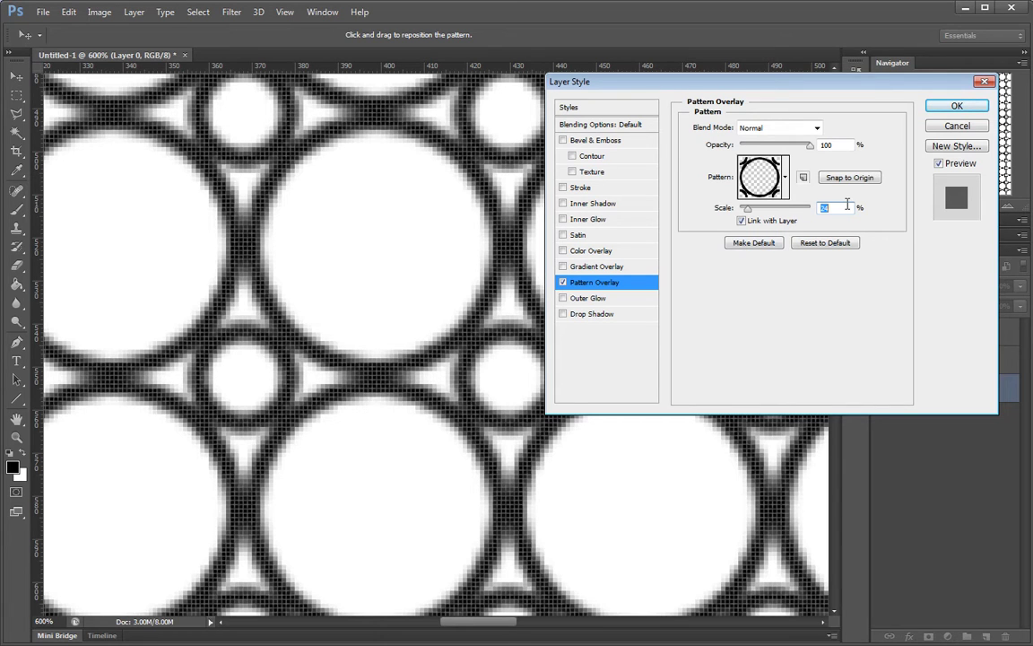
left_click_drag(393, 202, 350, 229)
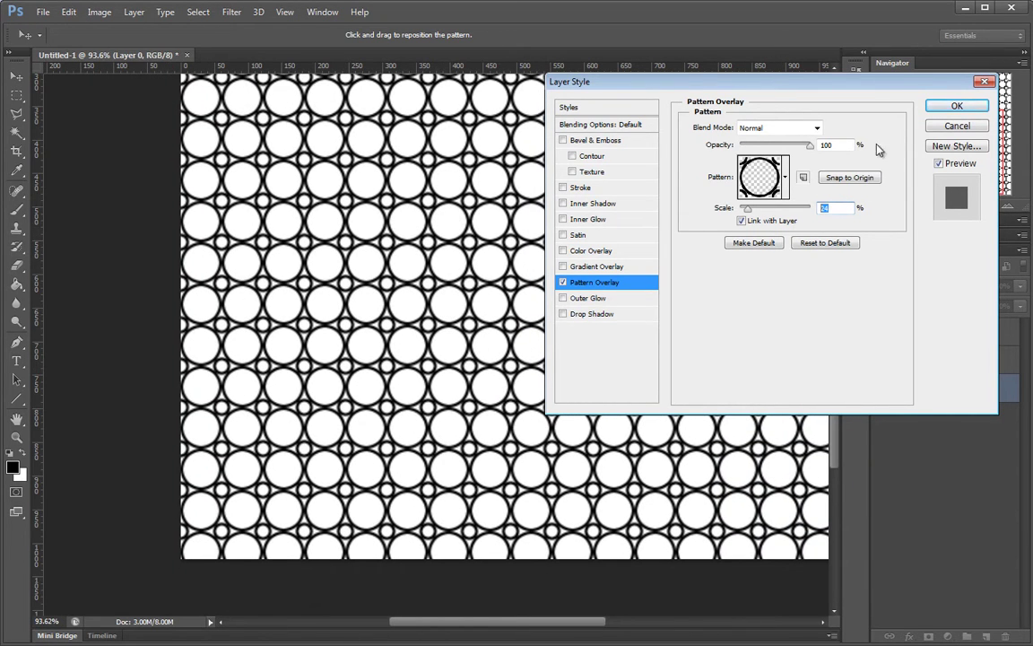
Enlarge the Pattern Overlay's scale to 100% and inspect the rings at their original size.
left_click_drag(747, 209, 777, 223)
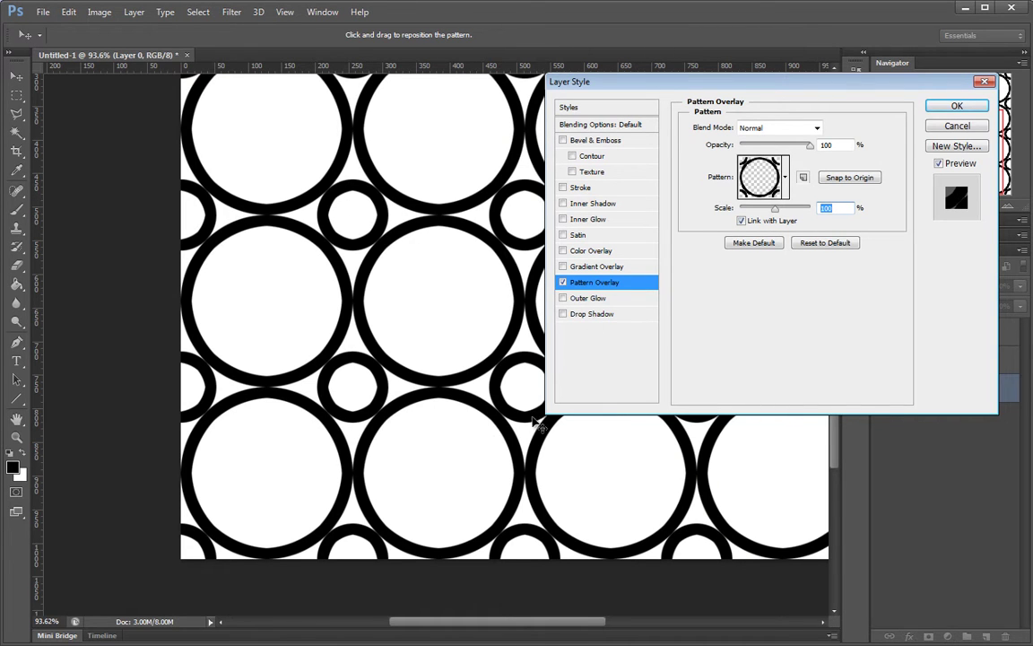
mouse_move(454, 320)
left_mouse_down()
mouse_move(532, 312)
mouse_move(468, 317)
left_mouse_up()
left_click(468, 316, "ctrl")
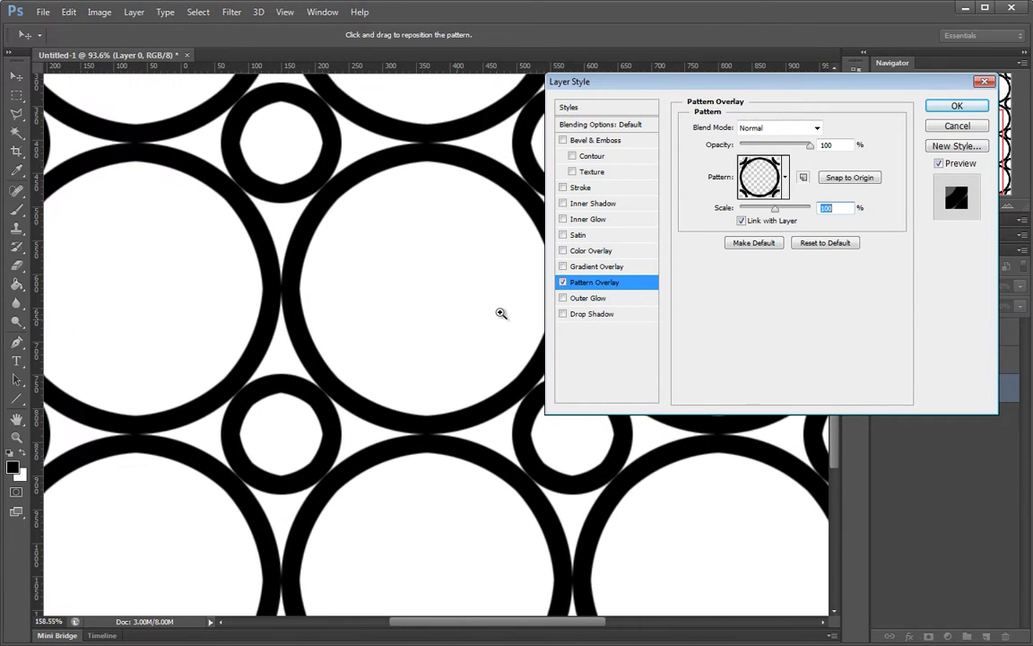
Reduce the Pattern Overlay's scale to 10%, checking the ring edges at pixel level.
left_click_drag(772, 208, 745, 209)
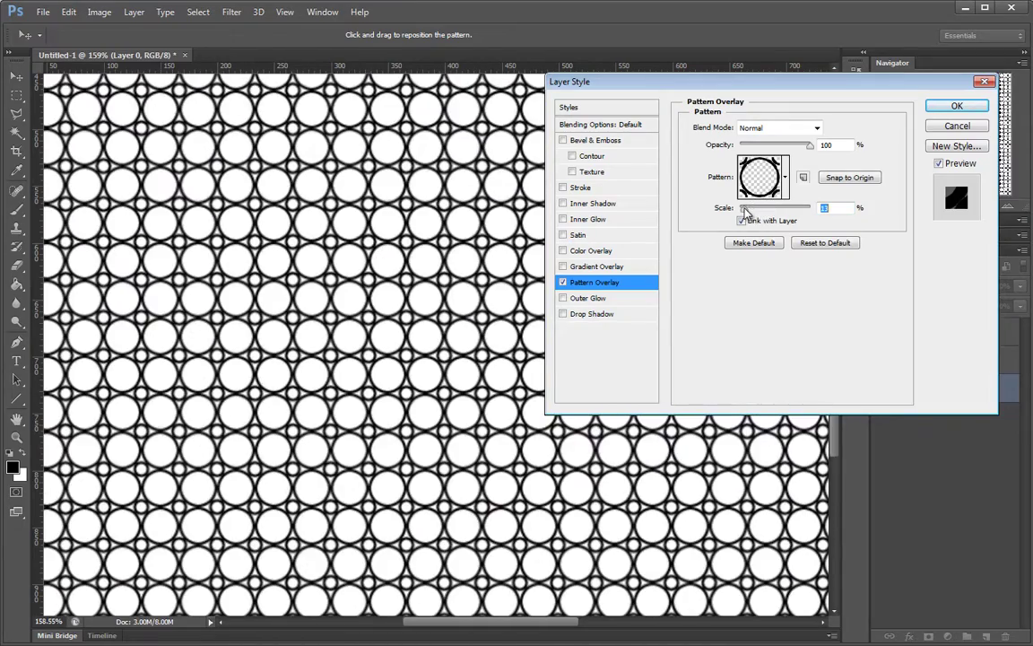
left_click(287, 230, "ctrl")
key("Down")
key("Down")
key("Down")
key("Down")
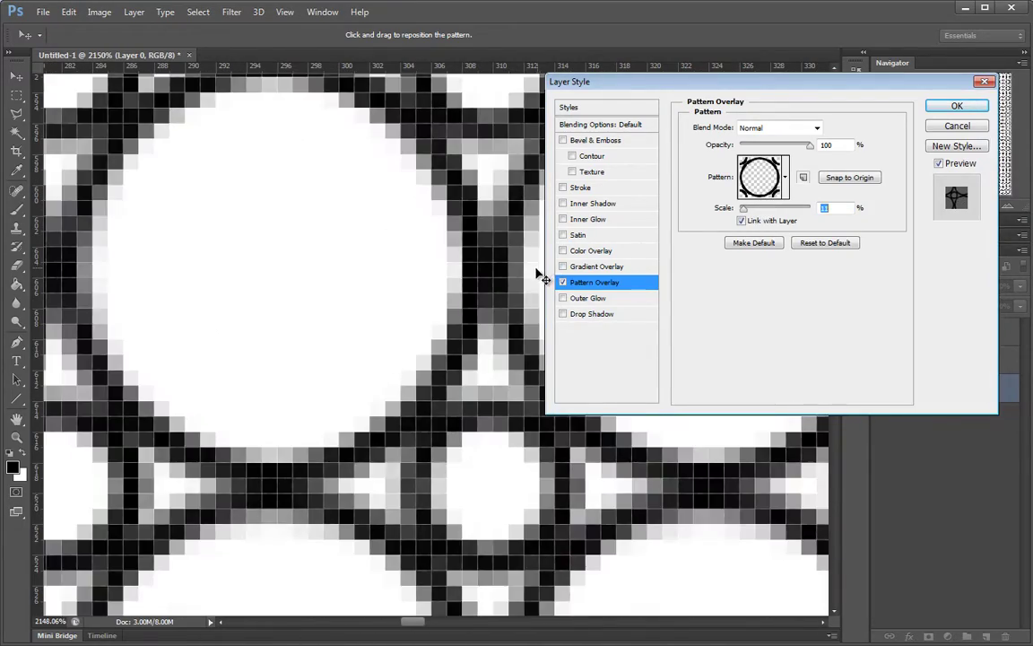
key("Up")
left_click_drag(488, 282, 332, 289)
left_click_drag(502, 305, 305, 311)
left_click(457, 298, "ctrl")
left_click(404, 312, "alt")
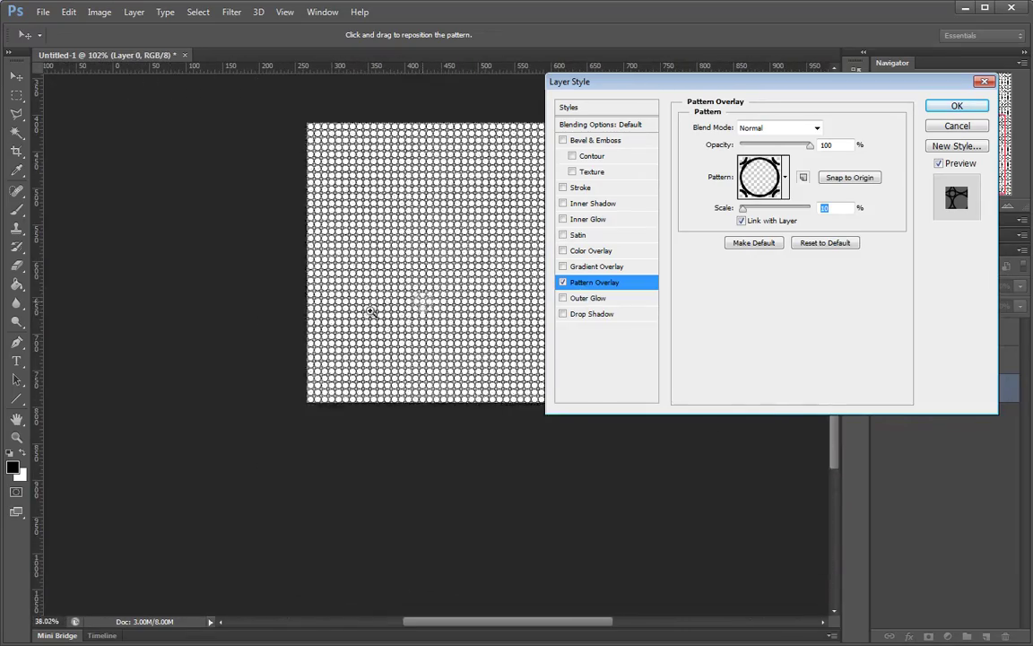
Fit the whole canvas in view, then open the Pattern Overlay's pattern picker and enlarge it.
key("ctrl+0")
left_click_drag(768, 80, 482, 182)
left_click(490, 287)
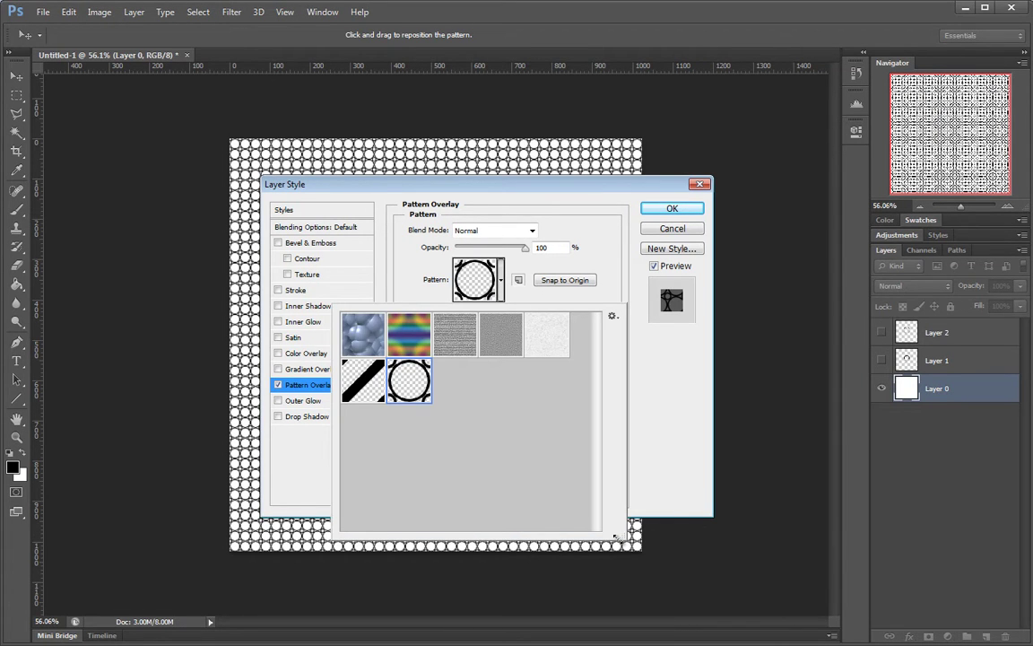
left_click(615, 536)
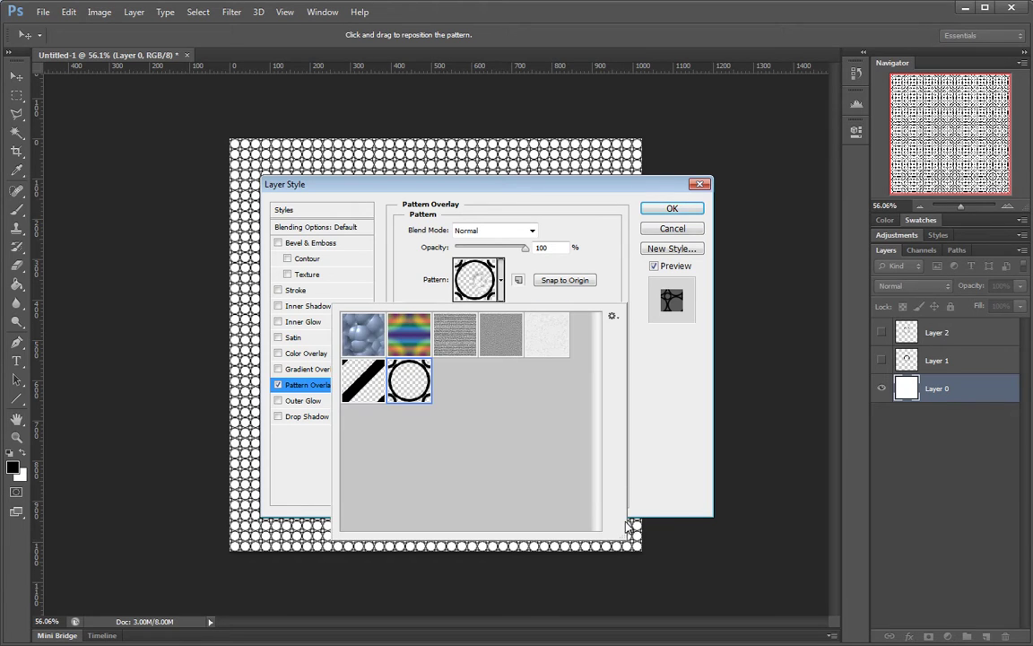
left_click_drag(627, 529, 628, 579)
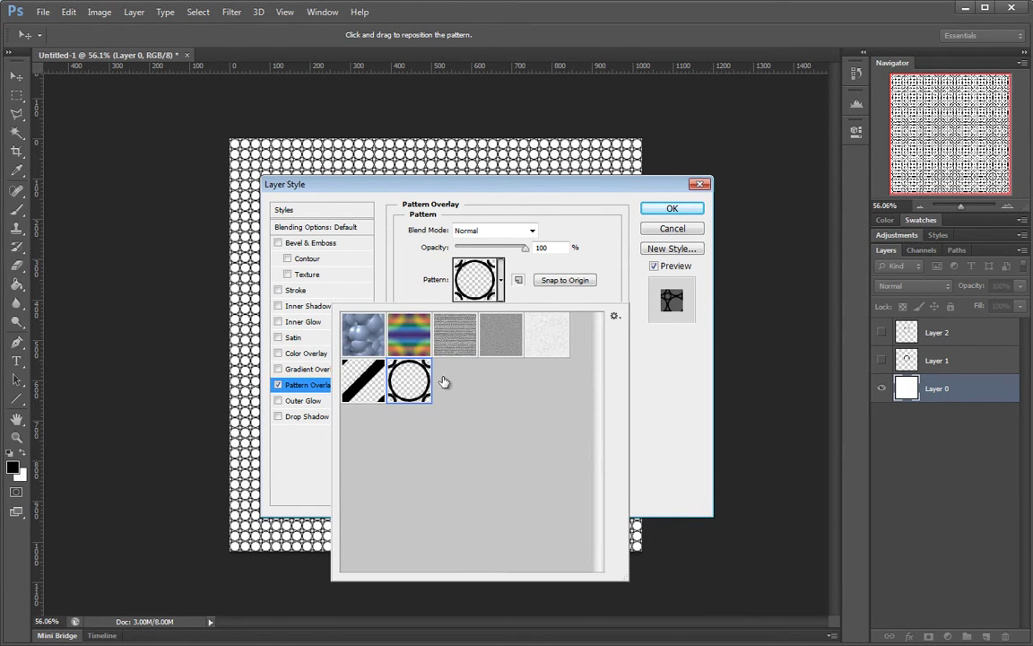
Append the Artist Surfaces set to the current patterns and widen the picker so all its thumbnails fit.
left_click(614, 316)
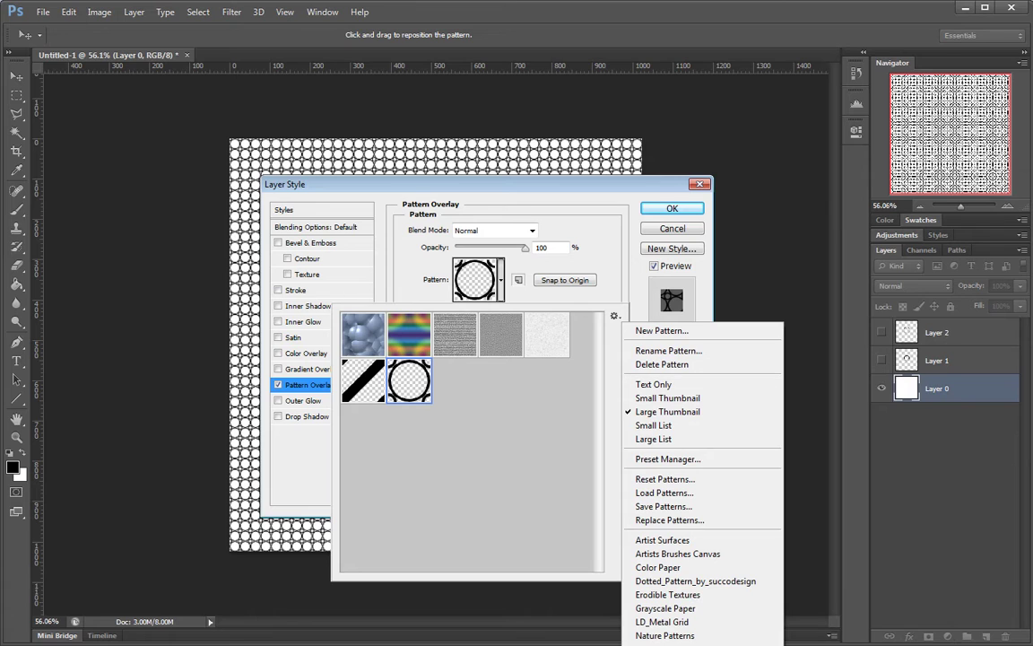
left_click(708, 541)
left_click_drag(395, 175, 459, 226)
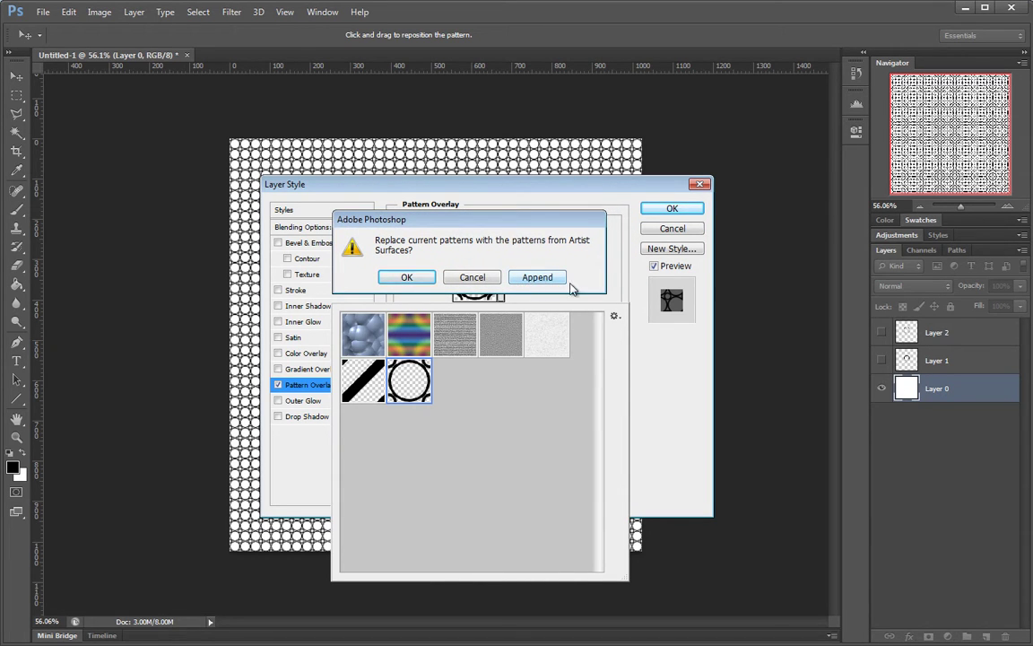
left_click(555, 282)
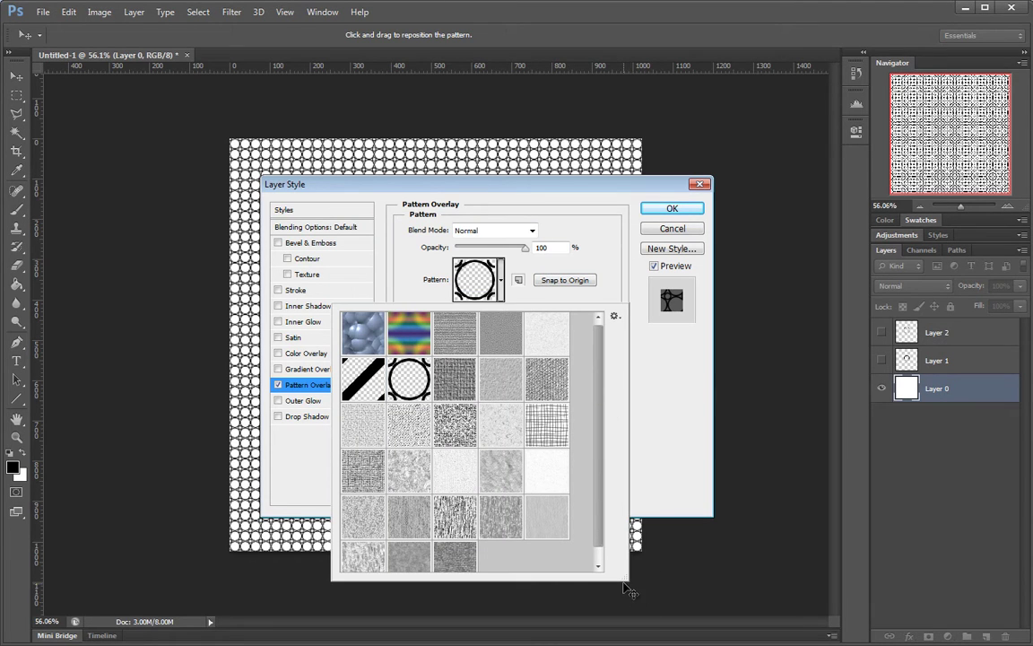
left_click_drag(626, 586, 653, 592)
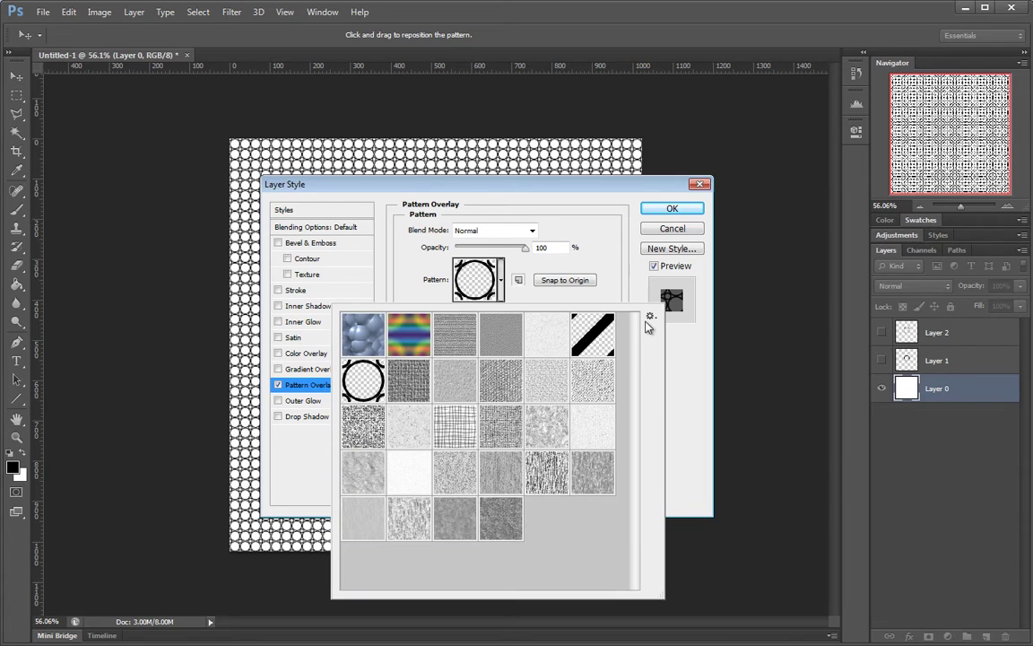
Try the pattern picker's Small Thumbnail view and return it to Large Thumbnail.
left_click(650, 316)
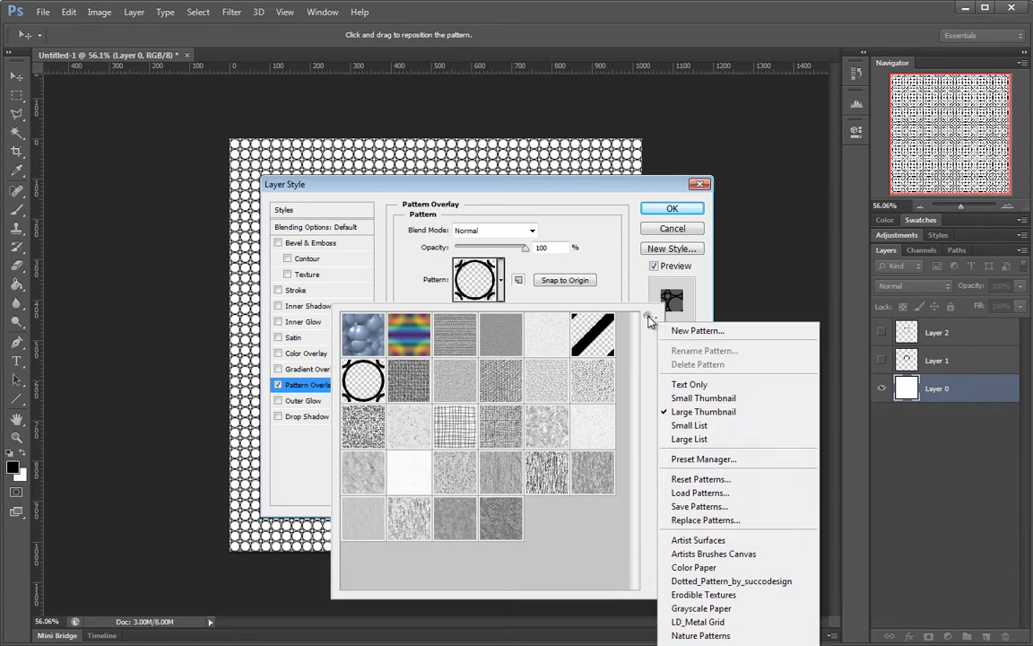
left_click(703, 397)
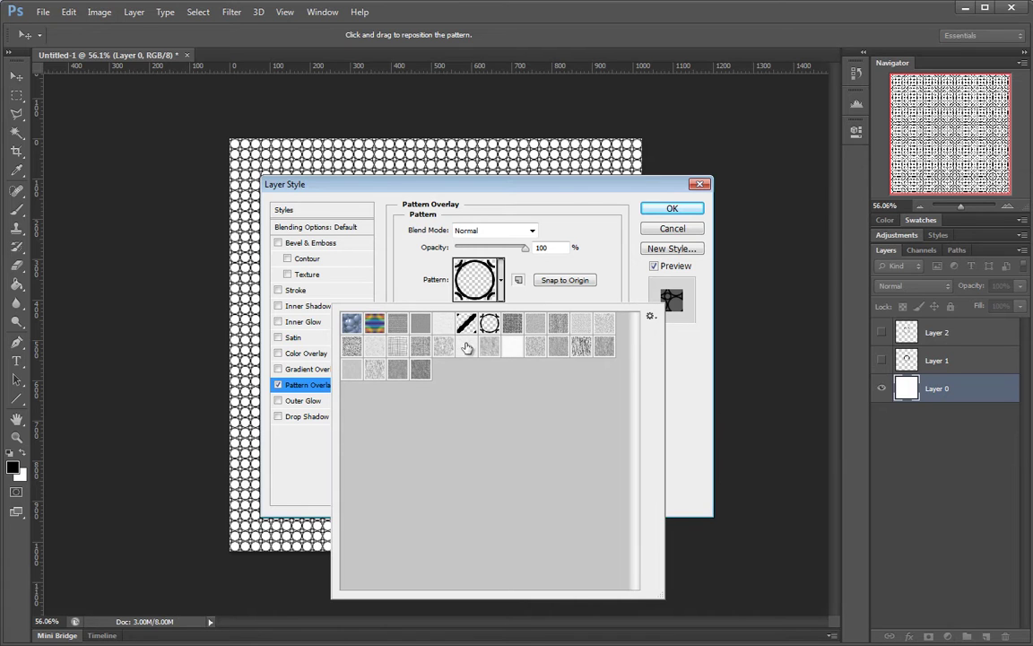
left_click(649, 318)
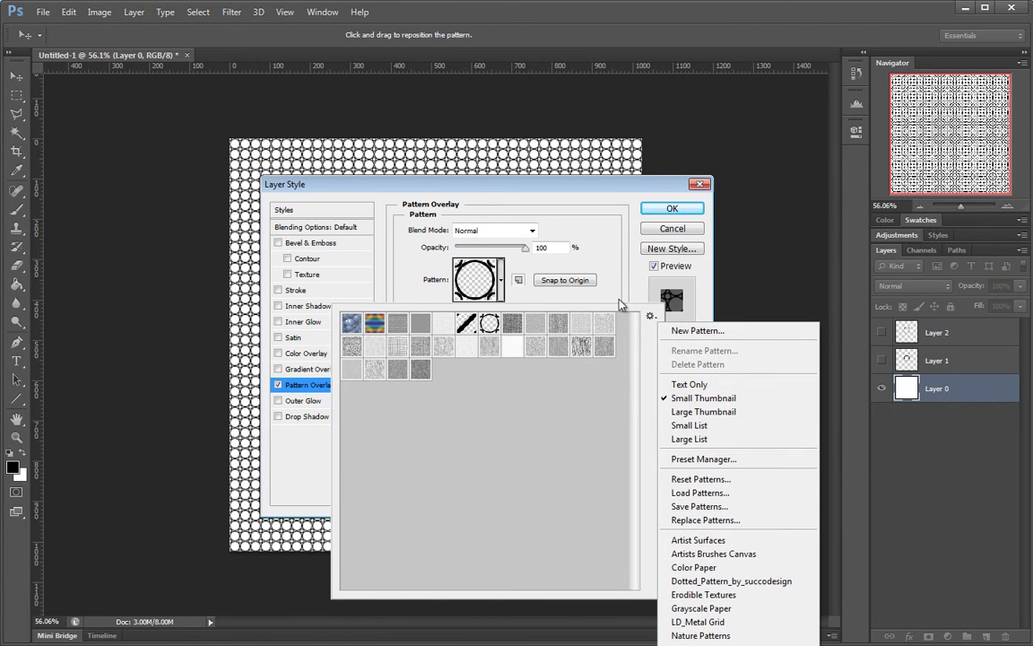
left_click(668, 411)
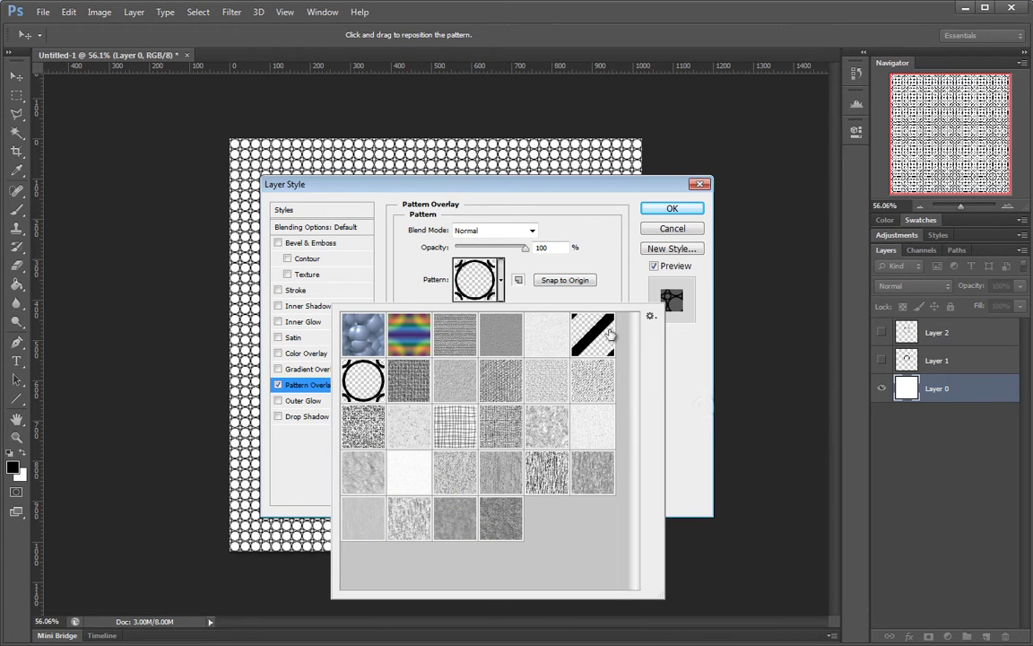
Resize the pattern picker and try several of the appended texture patterns as Layer 0's overlay.
left_click_drag(661, 591, 685, 579)
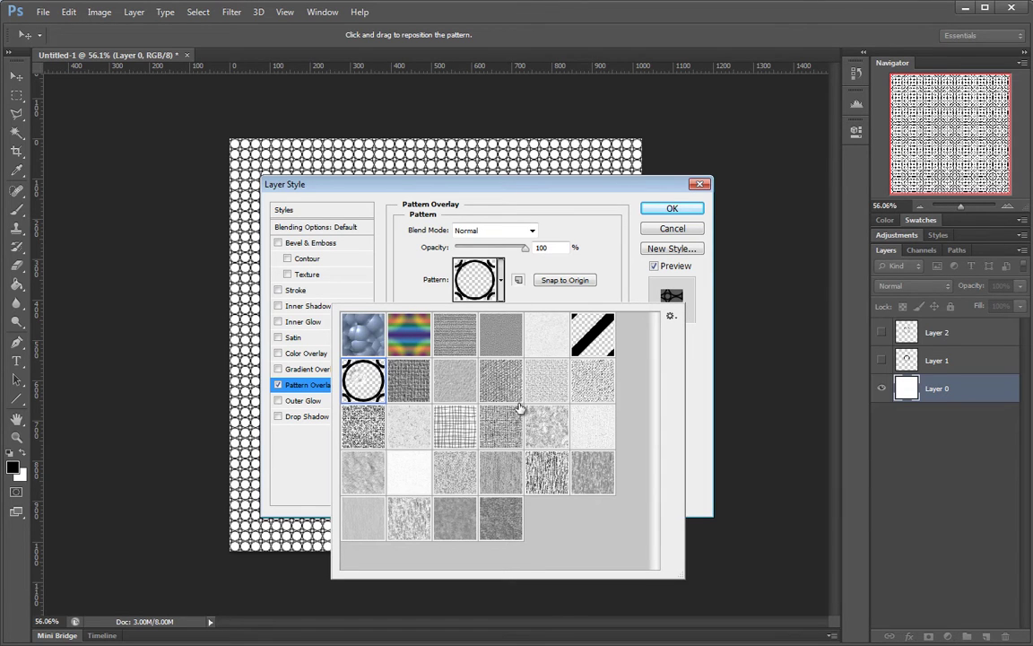
left_click(501, 385)
left_click(453, 428)
left_click(455, 518)
left_click(546, 427)
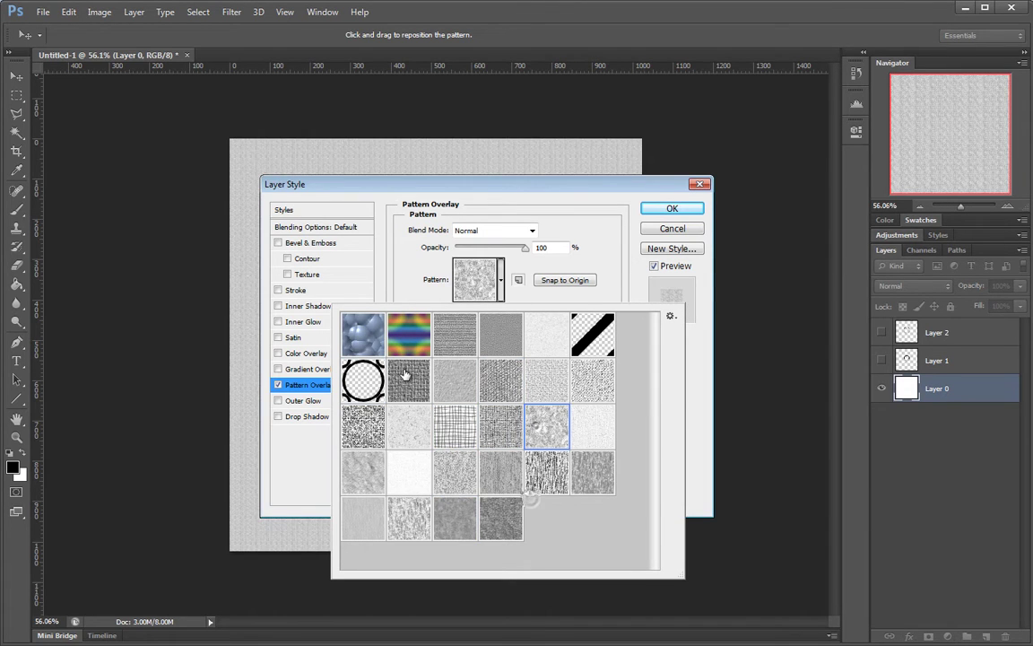
Reselect the ring-and-corner-arcs pattern, apply the layer style to Layer 0, and check the tiled canvas.
left_click(364, 380)
left_click(607, 263)
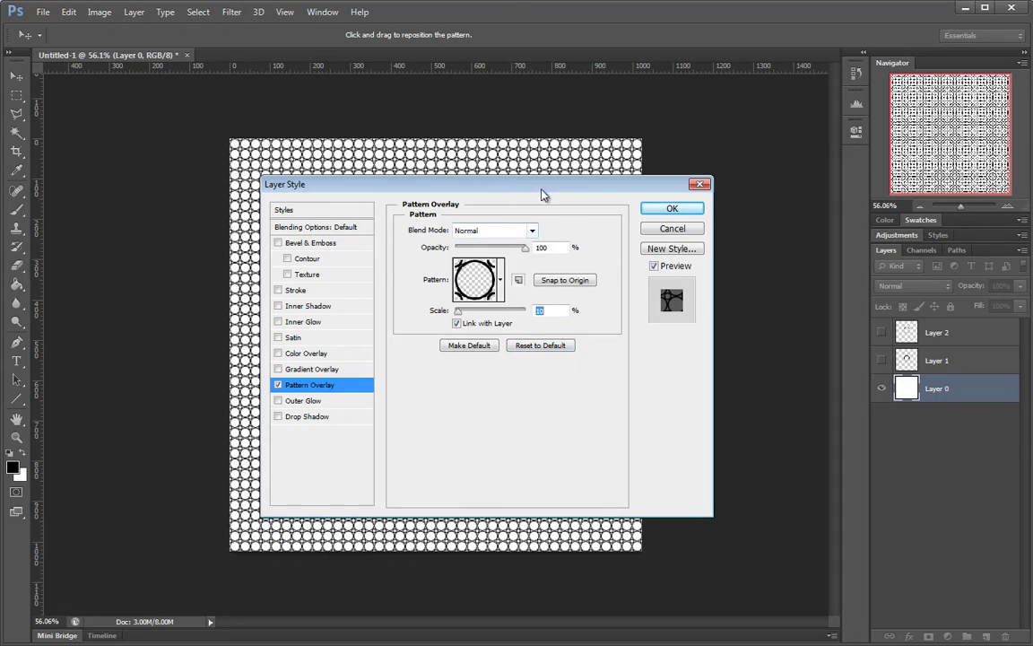
left_click(672, 208)
scroll(412, 328, "up", 5)
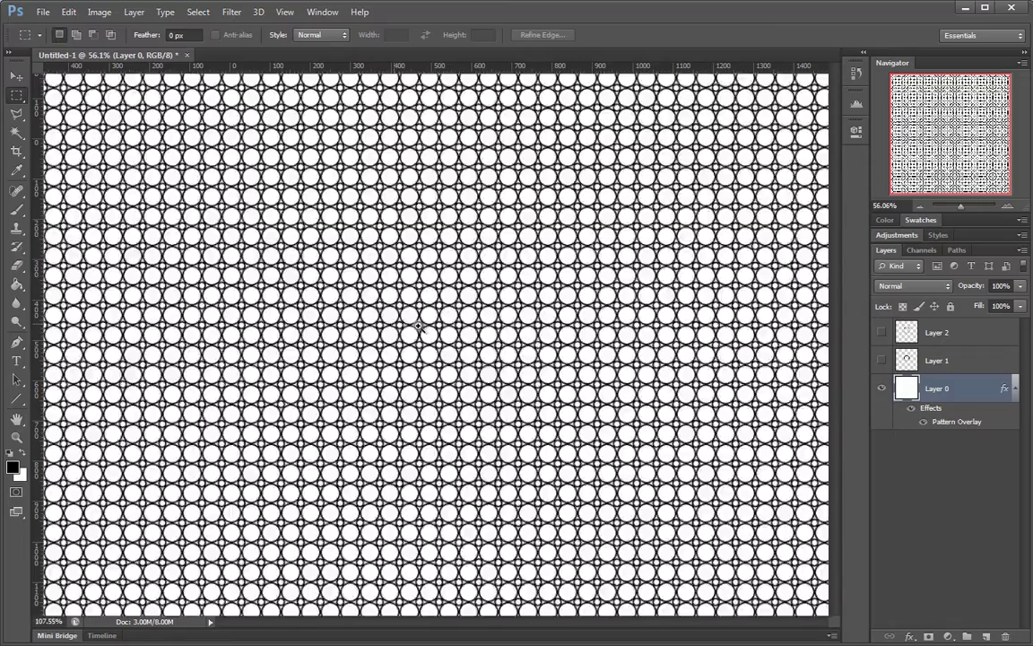
scroll(419, 326, "down", 5)
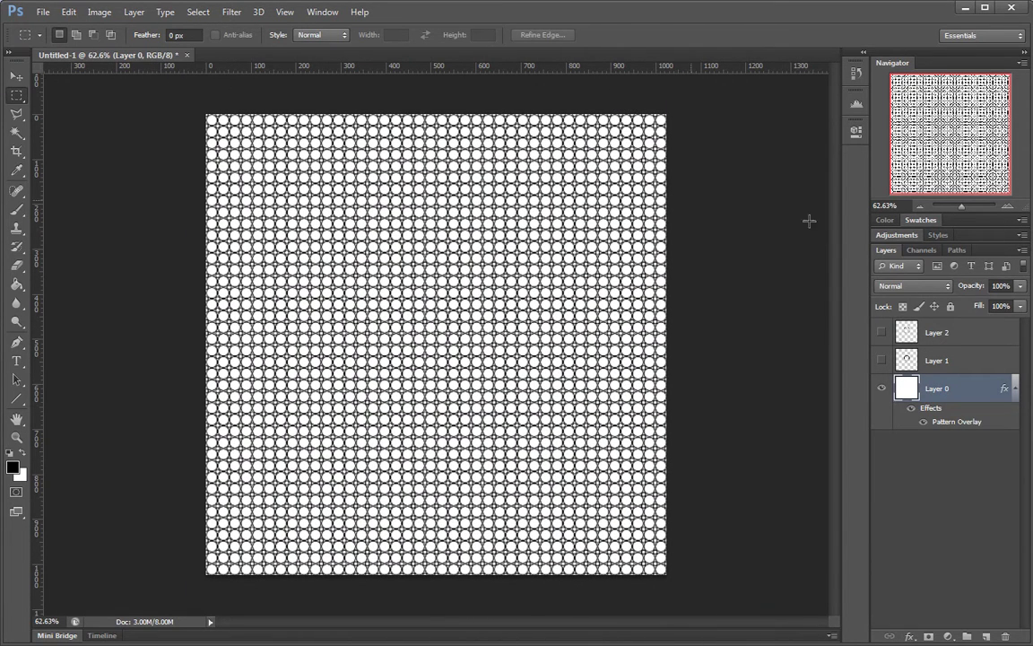
Set the scale of Layer 0's Pattern Overlay to 100% and apply the layer style.
double_click(1002, 427)
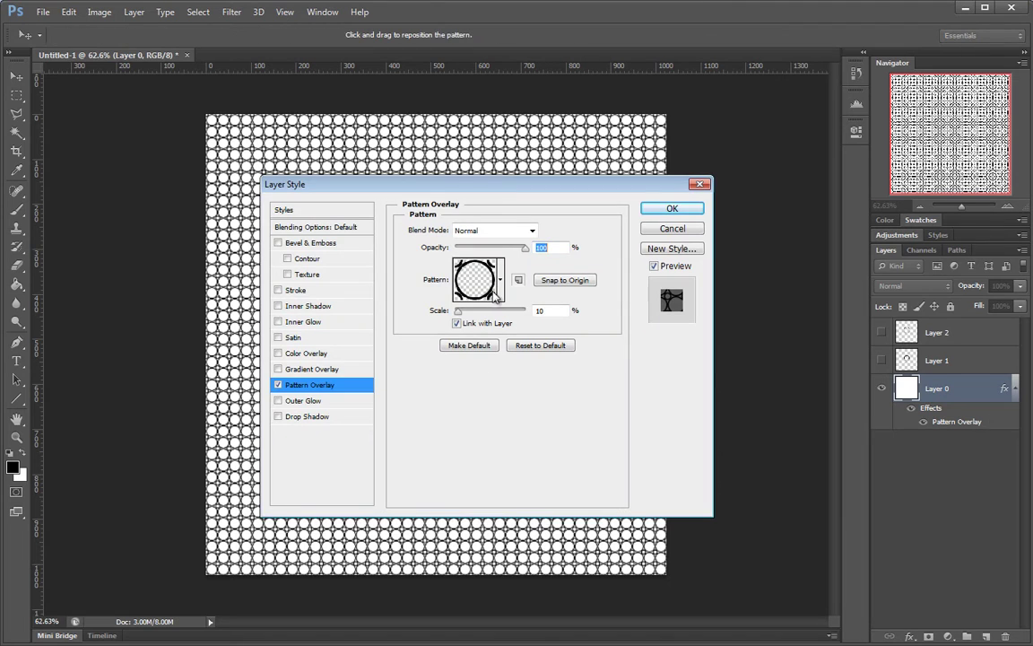
left_click(554, 309)
type("0")
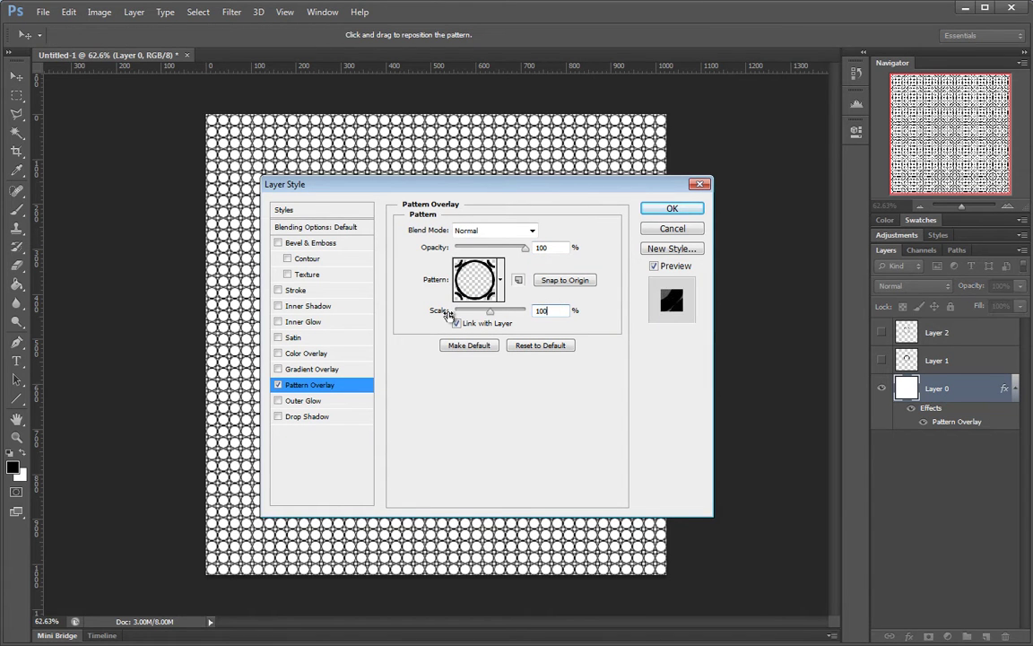
key("Return")
key("m")
left_click_drag(449, 311, 470, 301)
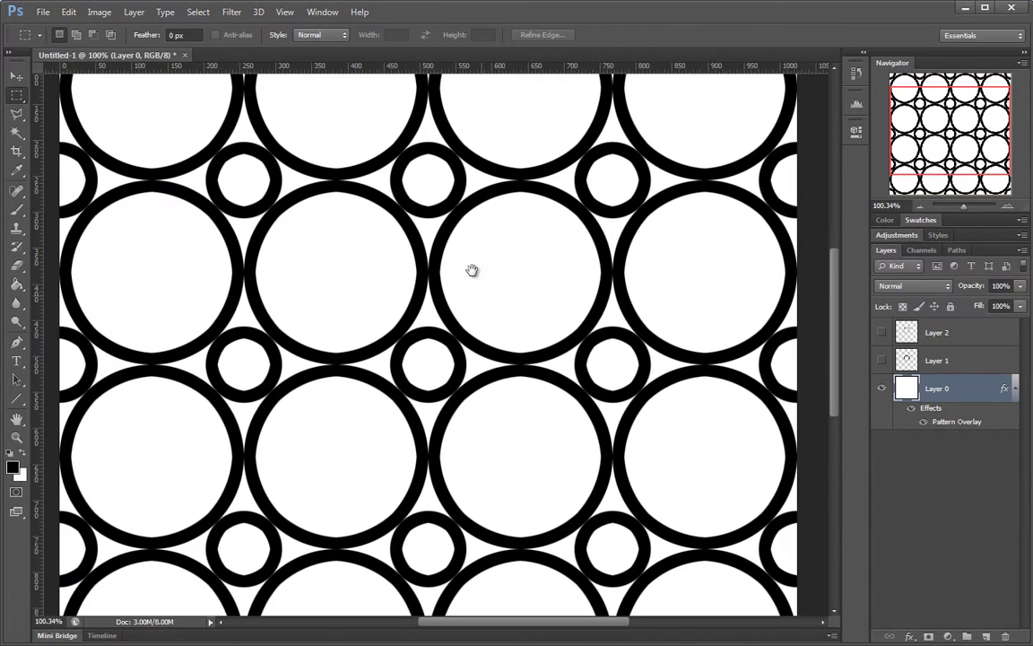
Try a rectangular marquee selection spanning four neighbouring large circles of the pattern and clear it.
left_click_drag(456, 239, 556, 297)
left_click_drag(400, 149, 615, 377)
left_click_drag(558, 287, 388, 285)
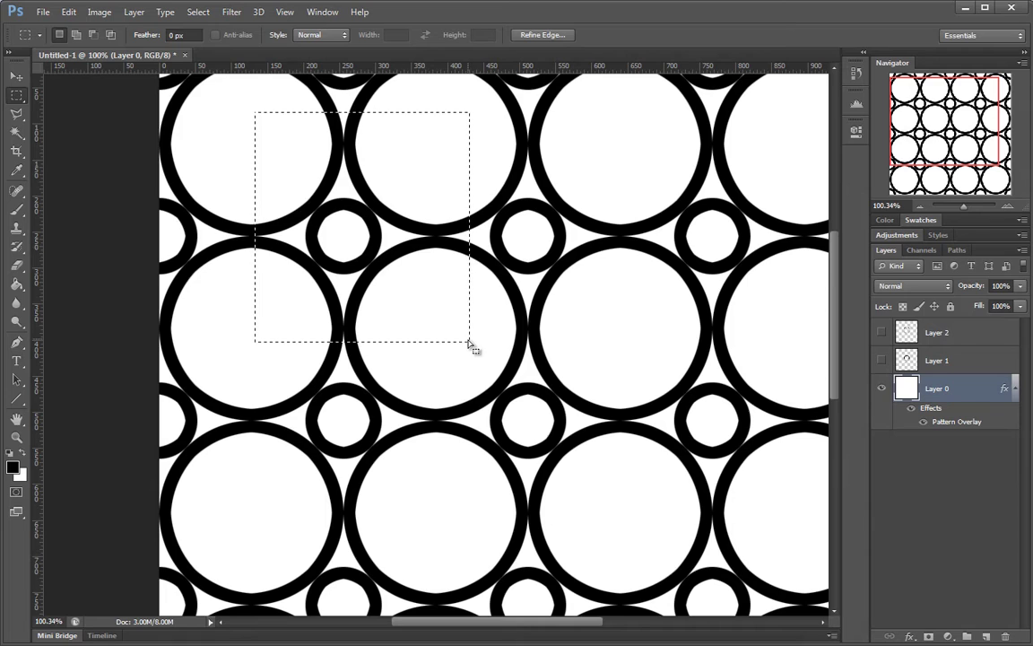
left_click(457, 128)
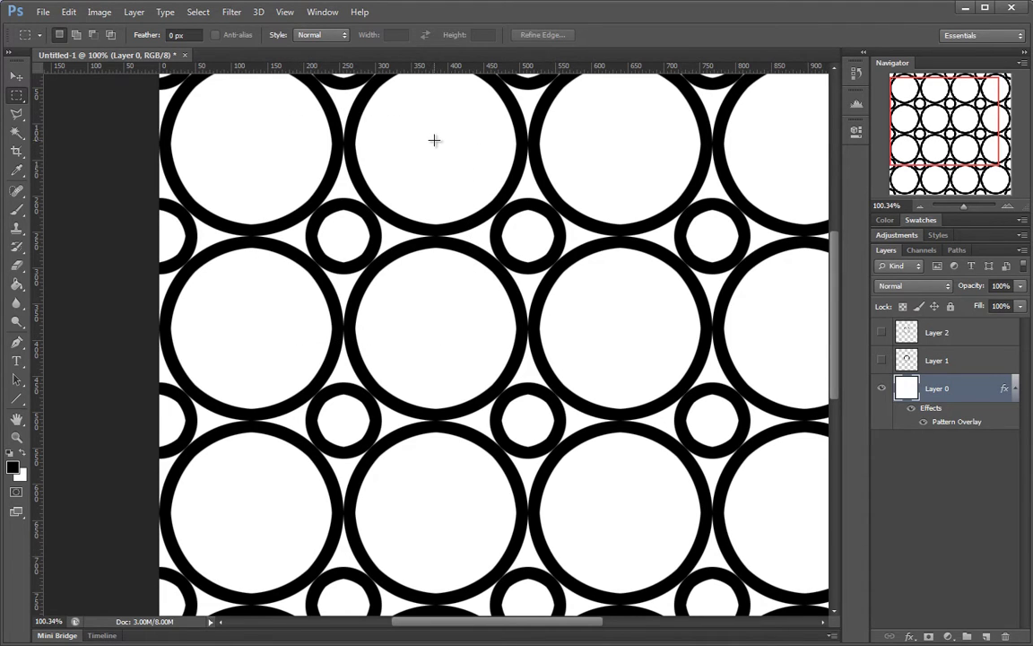
Outline a repeat tile of about 270 px square around a small ring, shift it to another repeat, inspect it closely and deselect.
left_click_drag(436, 140, 242, 350)
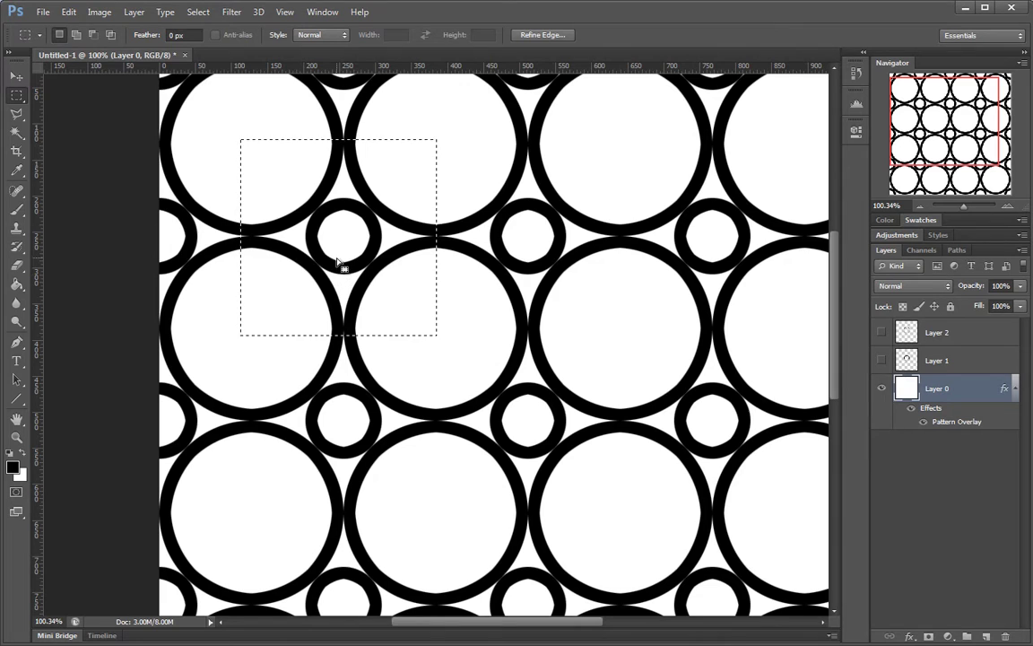
left_click_drag(338, 261, 466, 374)
left_click_drag(435, 339, 572, 236)
left_click_drag(665, 231, 729, 222)
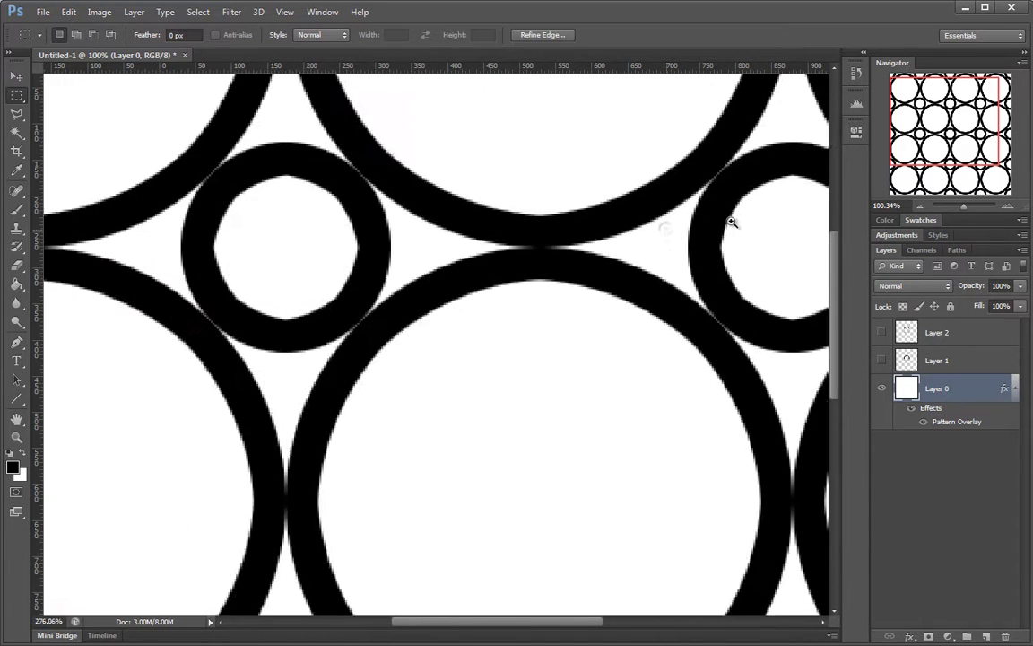
left_click_drag(675, 252, 684, 349)
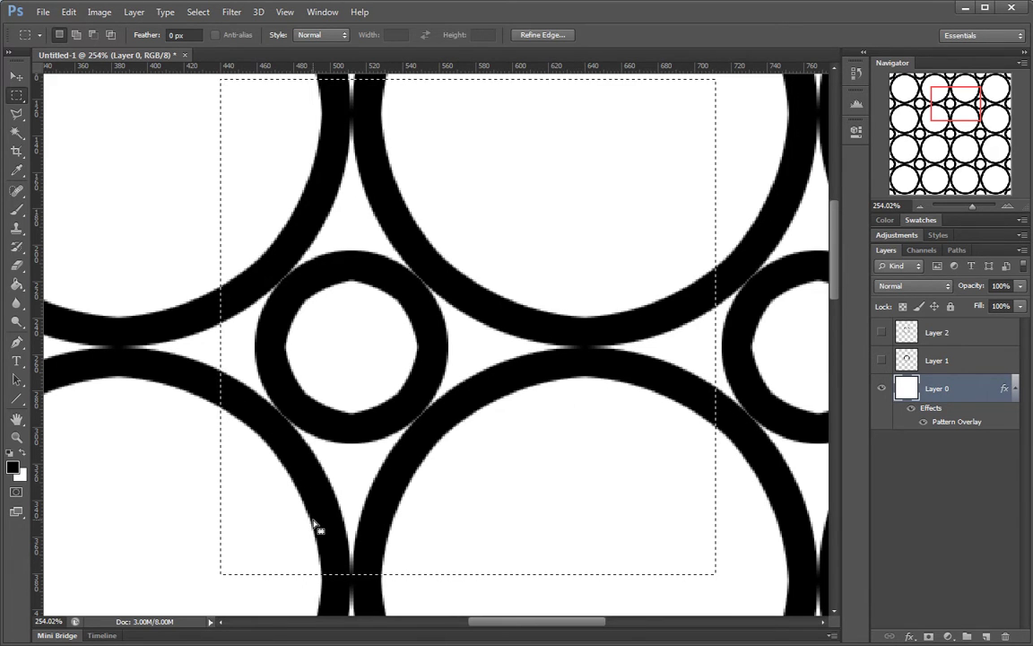
scroll(415, 489, "down", 4)
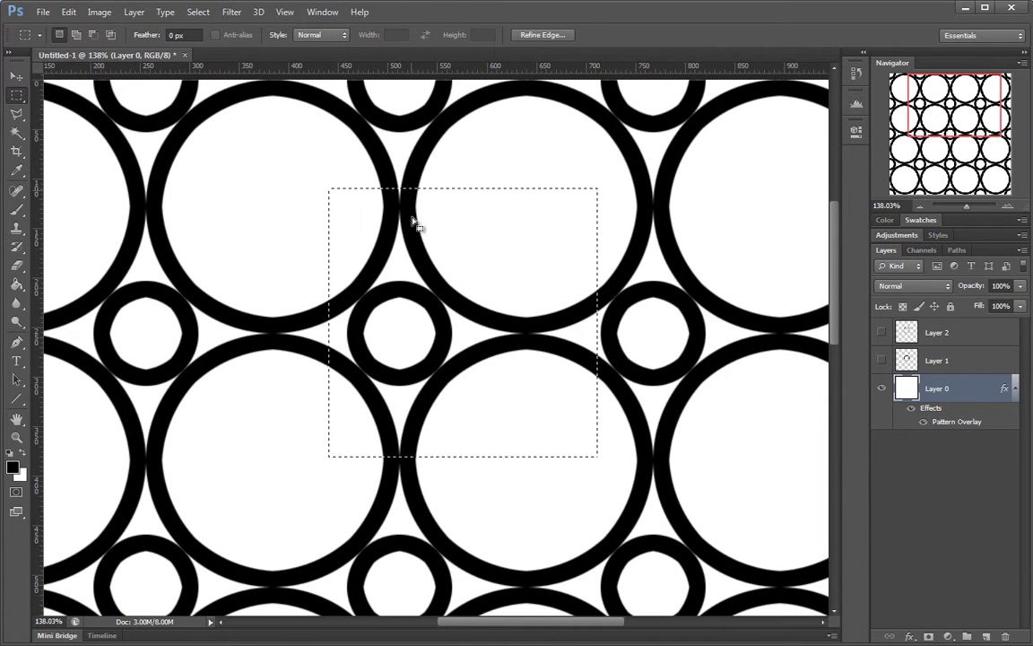
scroll(451, 251, "down", 5)
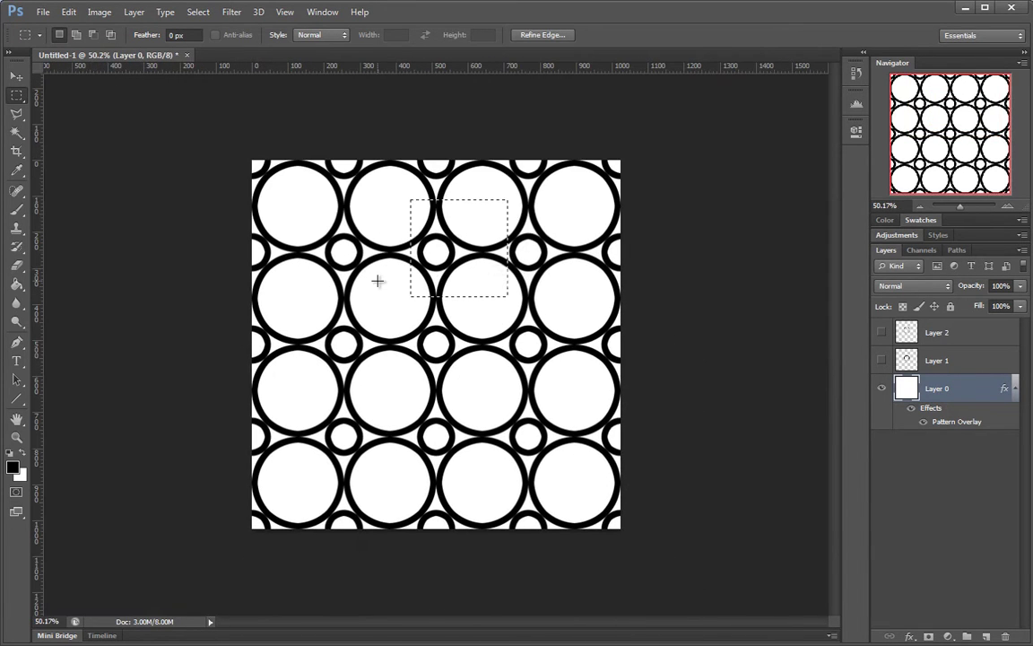
key("ctrl+d")
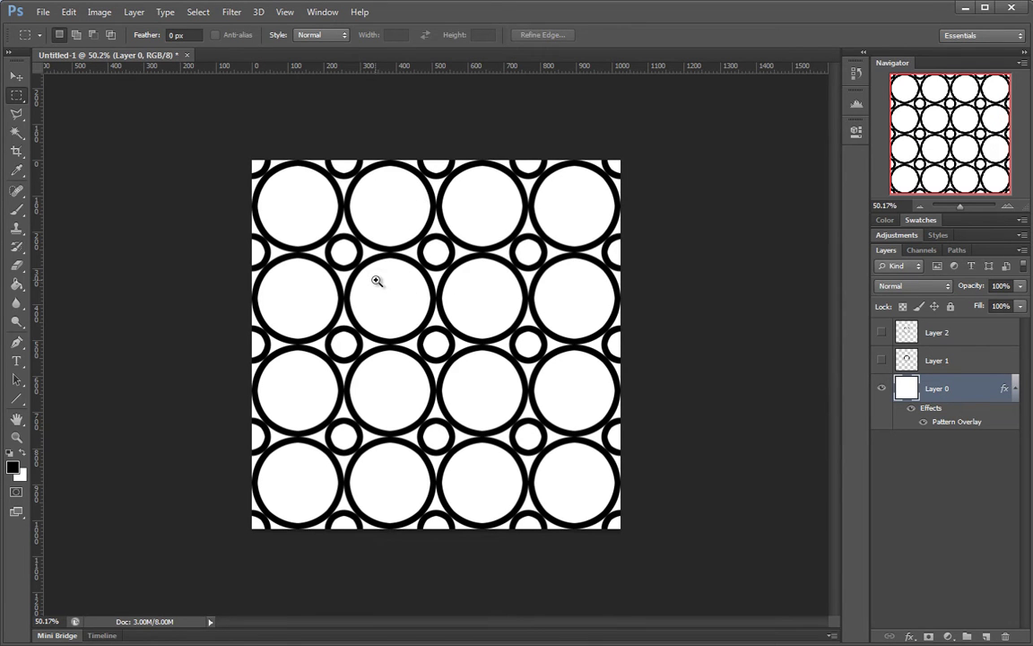
Try two more marquee selections around a small ring between four large circles, clearing each without defining a pattern.
mouse_move(377, 280)
left_mouse_down()
mouse_move(411, 281)
mouse_move(394, 280)
left_mouse_up()
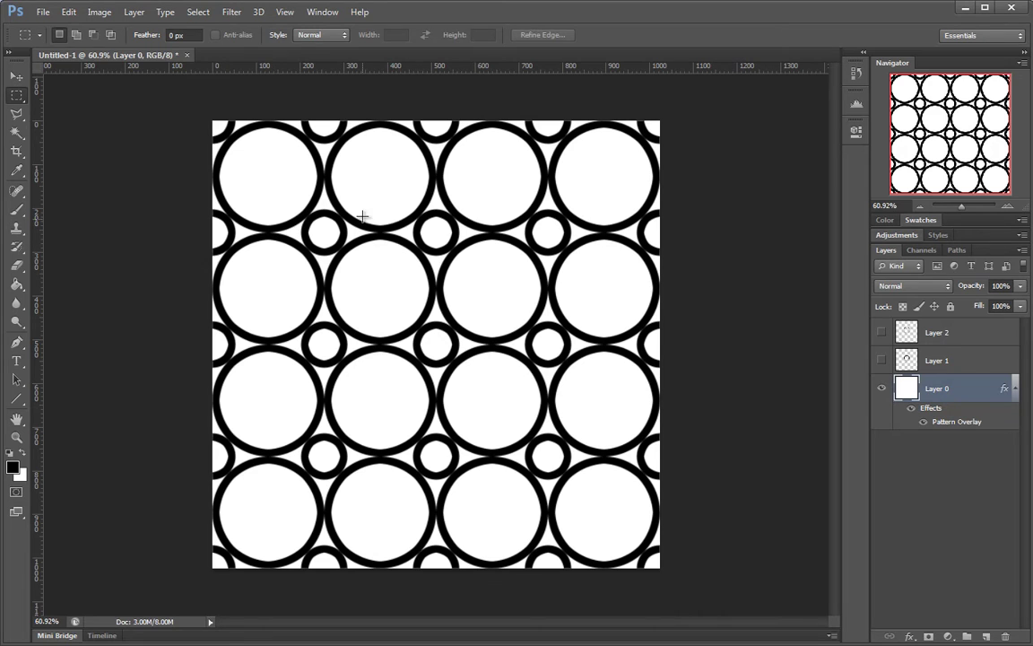
left_click_drag(362, 191, 532, 352)
left_click(69, 12)
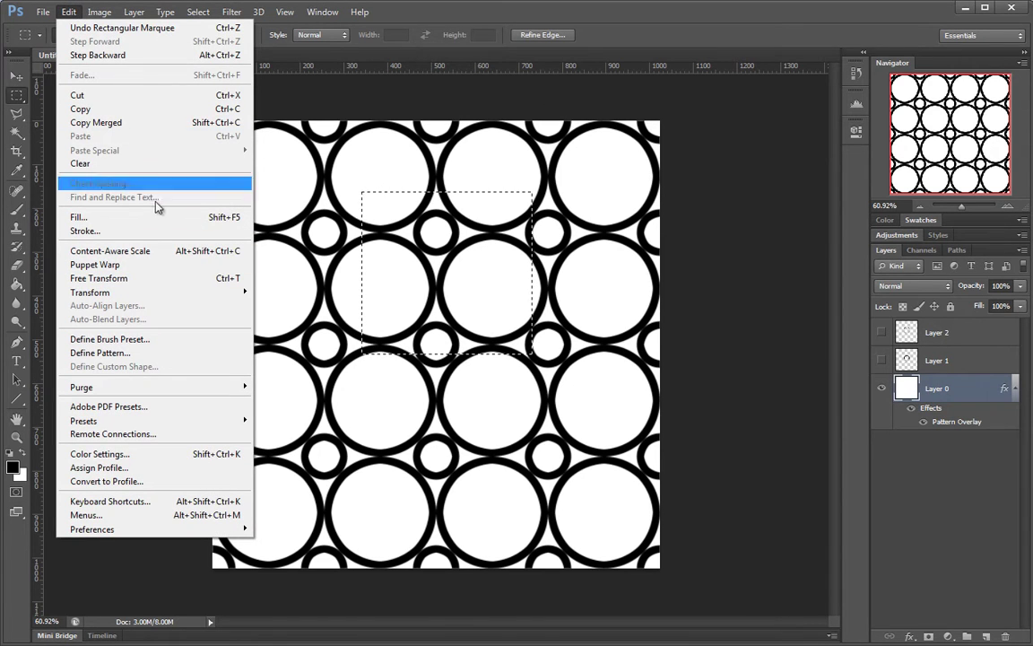
left_click(597, 211)
left_click(583, 300)
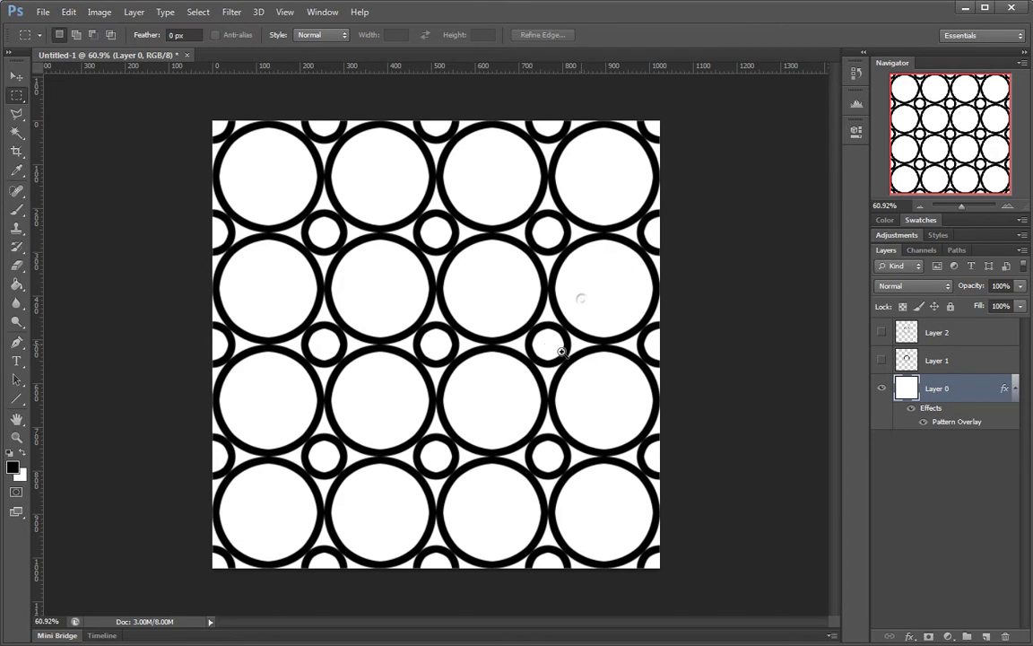
mouse_move(561, 348)
left_mouse_down()
mouse_move(569, 346)
mouse_move(551, 344)
left_mouse_up()
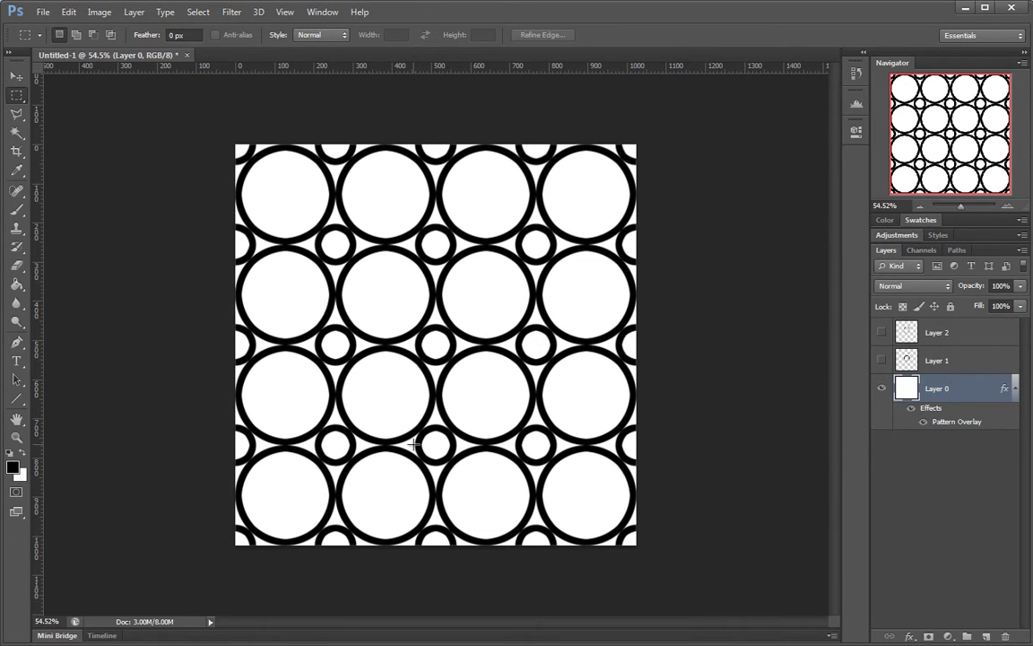
scroll(473, 420, "up", 1)
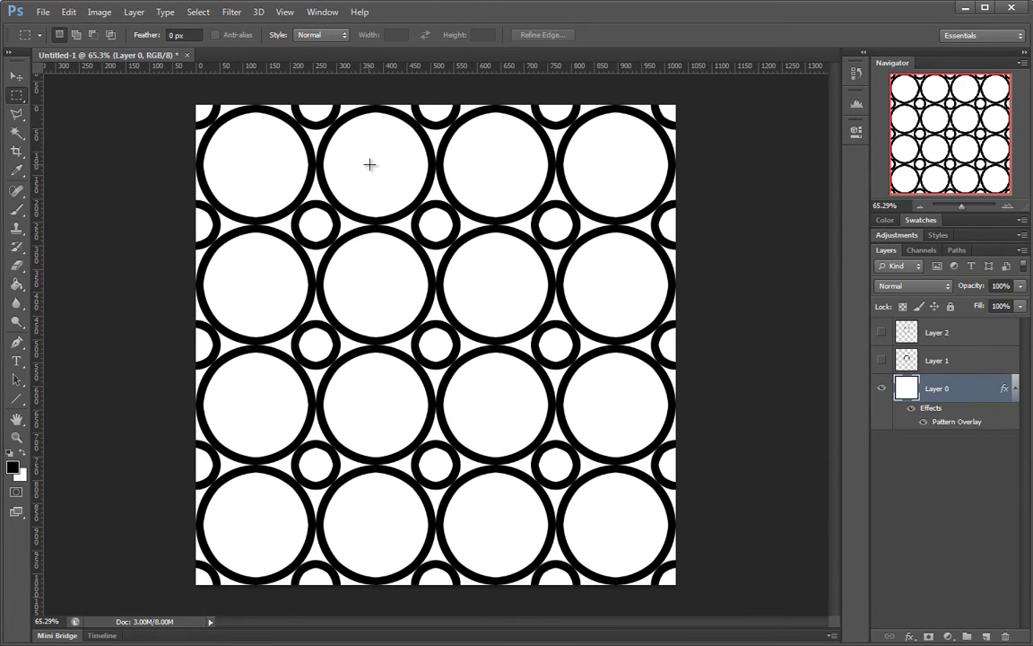
left_click_drag(369, 165, 502, 302)
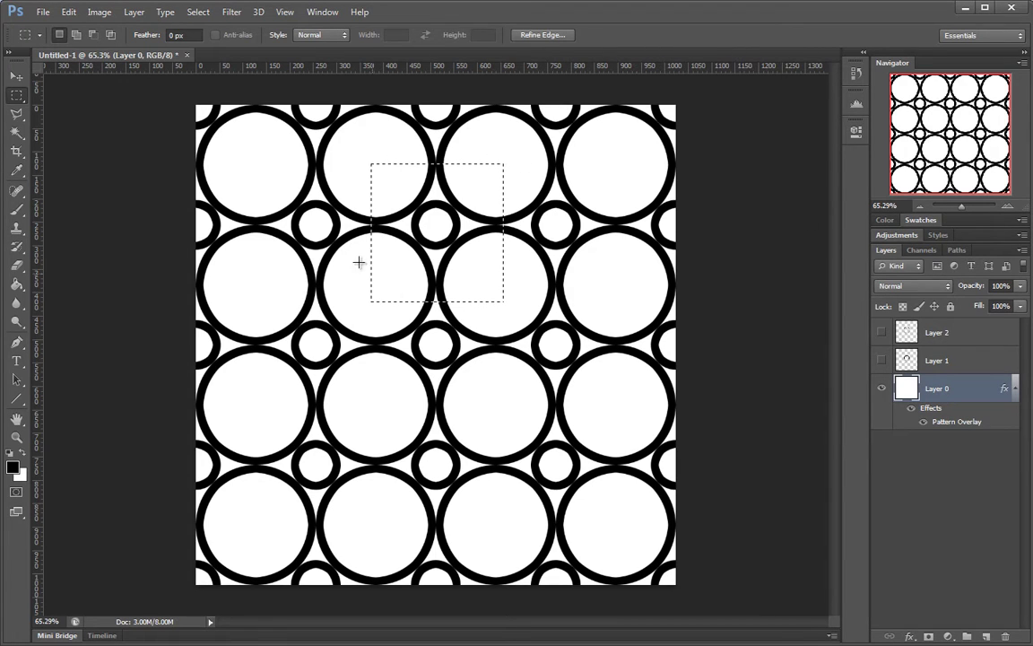
left_click(488, 377)
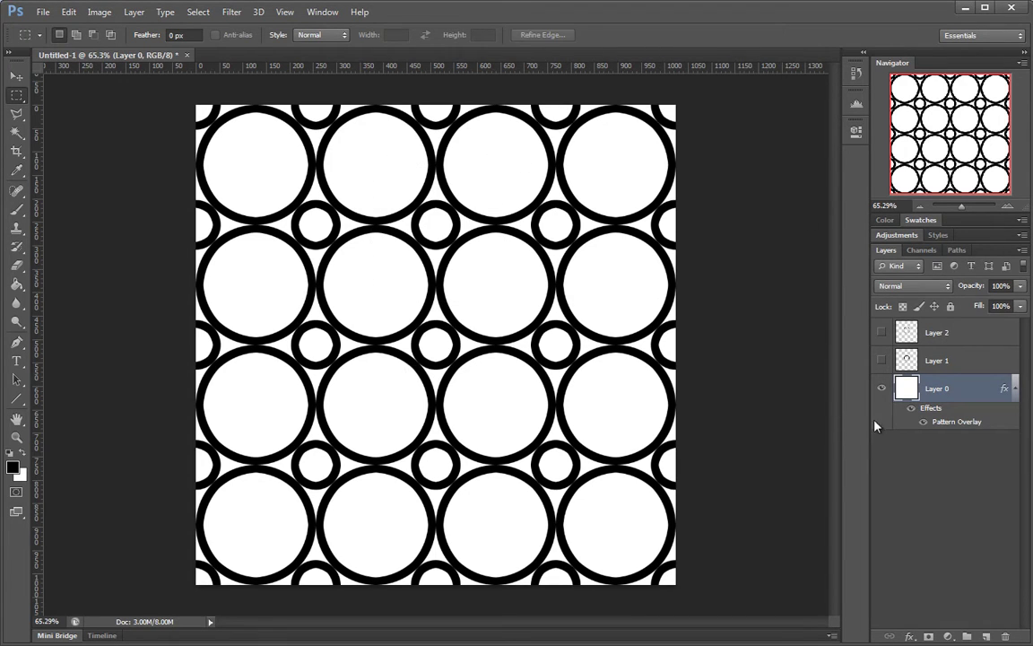
Remove the Pattern Overlay effect from Layer 0 and delete the hidden Layer 1 and Layer 2.
left_click_drag(964, 422, 1006, 637)
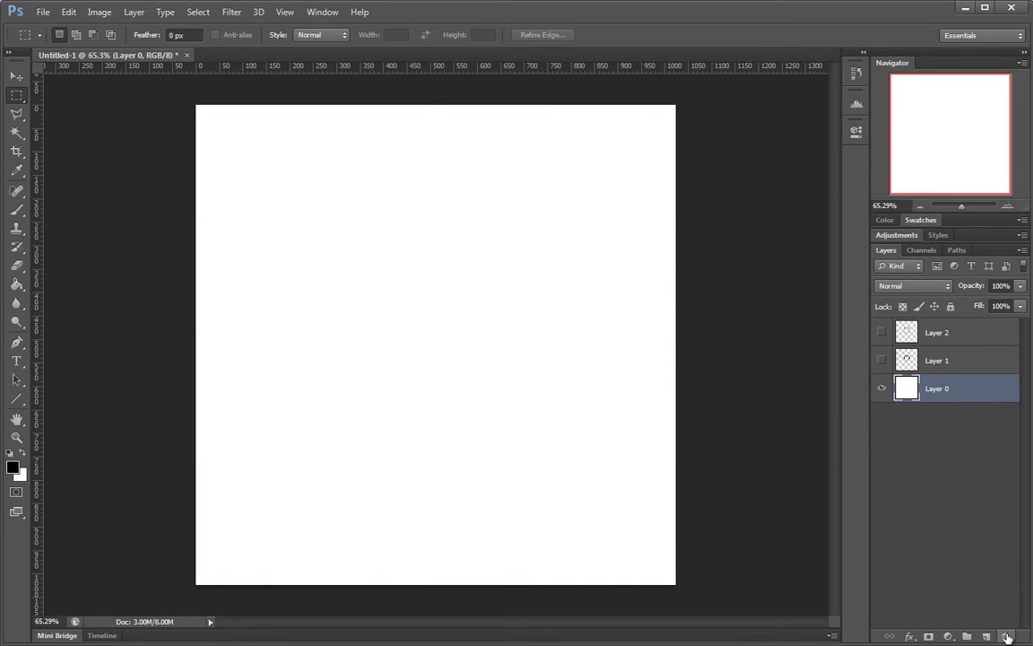
left_click(969, 357)
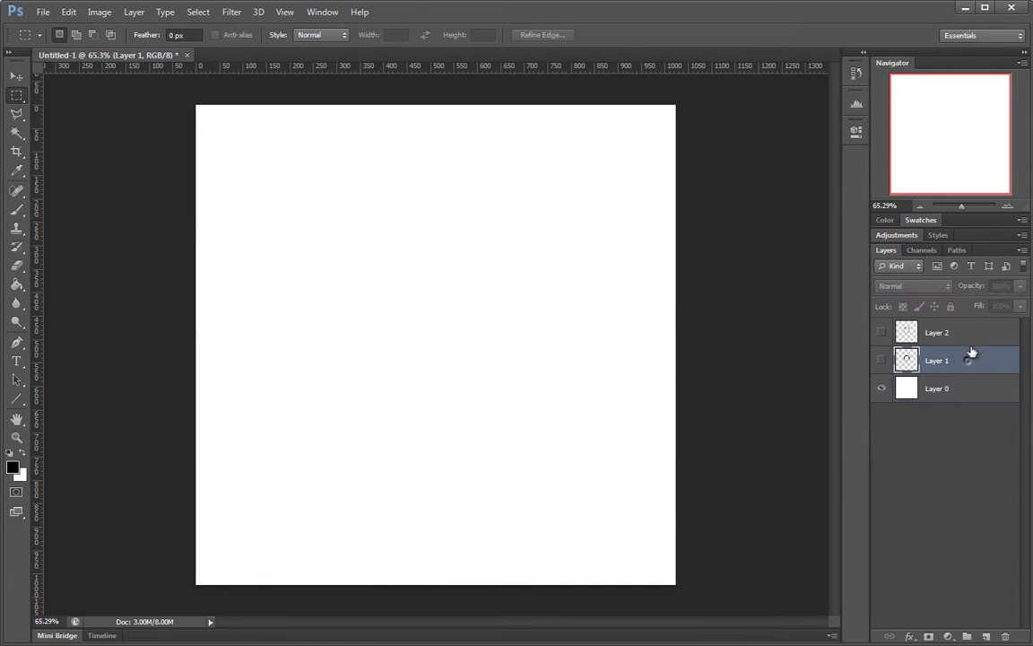
left_click(970, 332, "shift")
key("Delete")
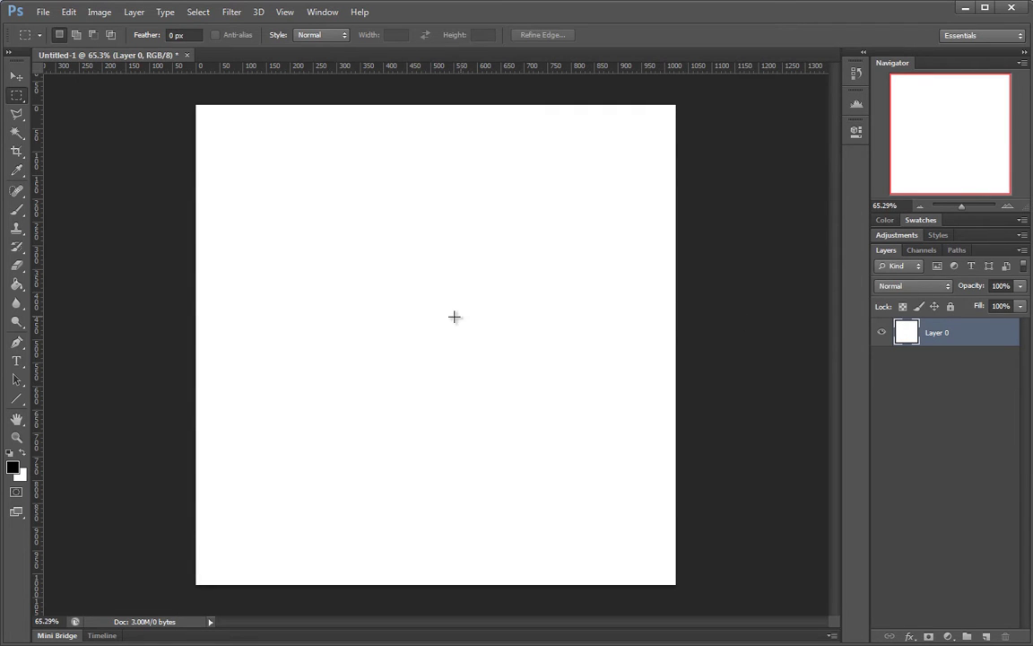
Switch to Windows Photo Viewer, examine how the red three-armed shapes repeat in sample.png, and return to Photoshop.
key("alt+Tab")
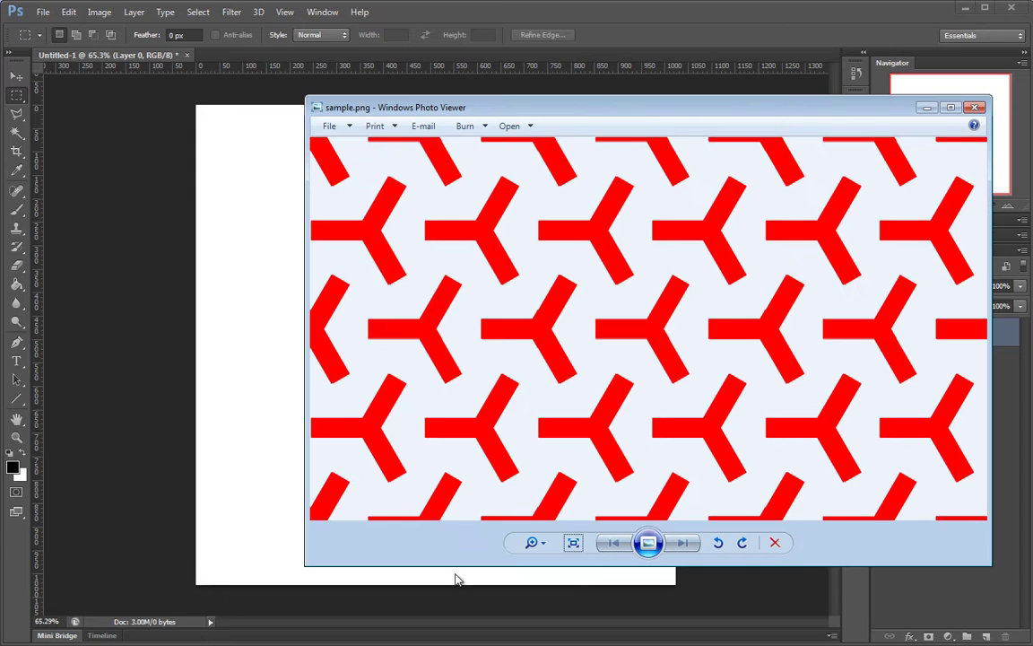
left_click_drag(805, 113, 713, 107)
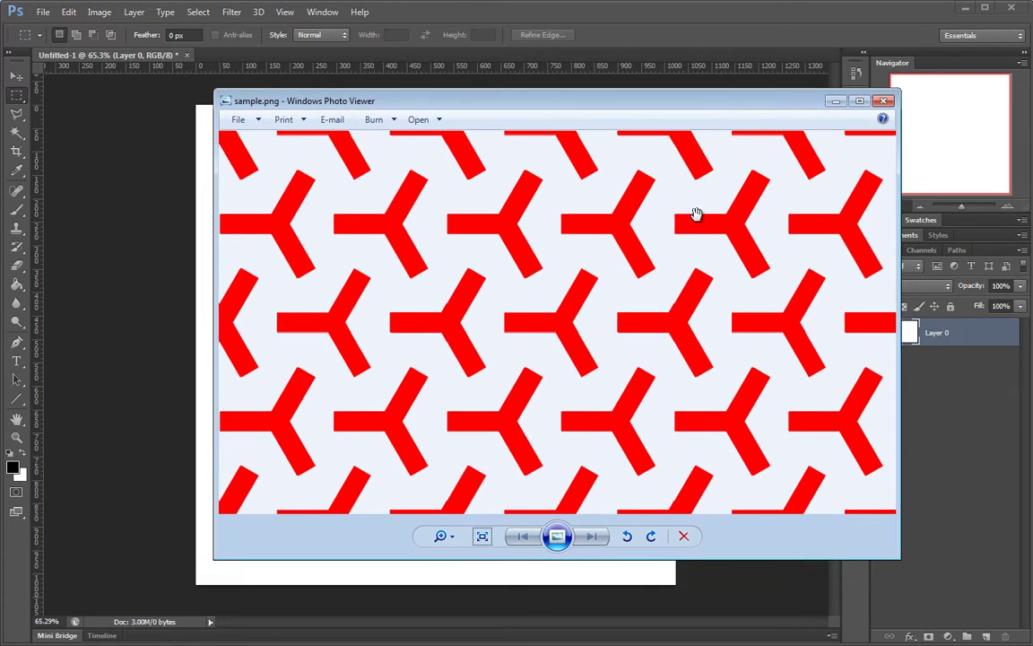
scroll(637, 323, "down", 3)
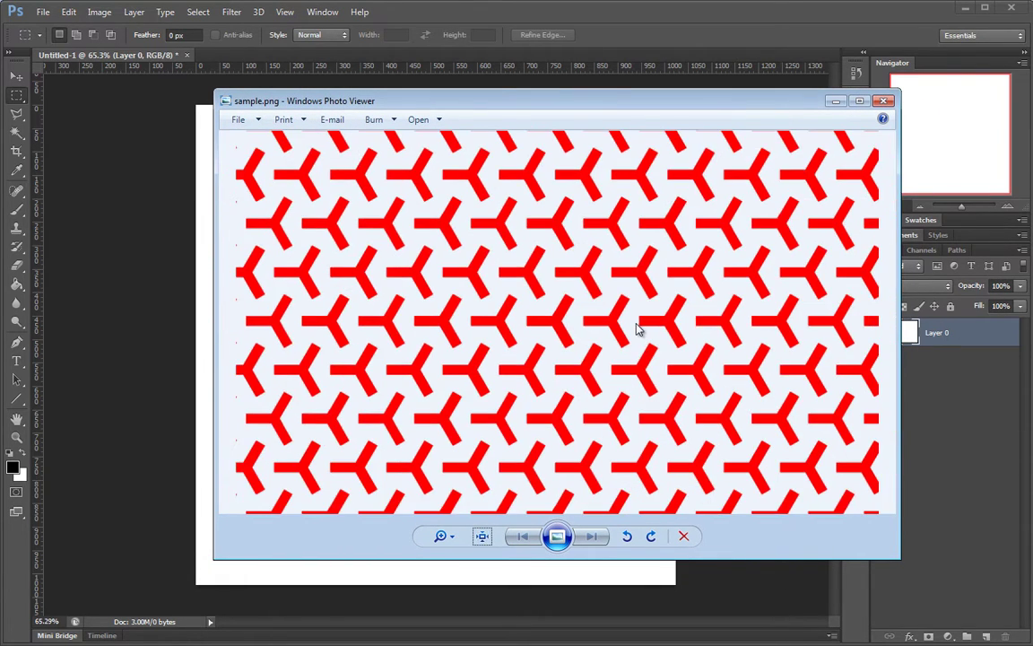
scroll(635, 325, "up", 3)
left_click_drag(641, 294, 628, 259)
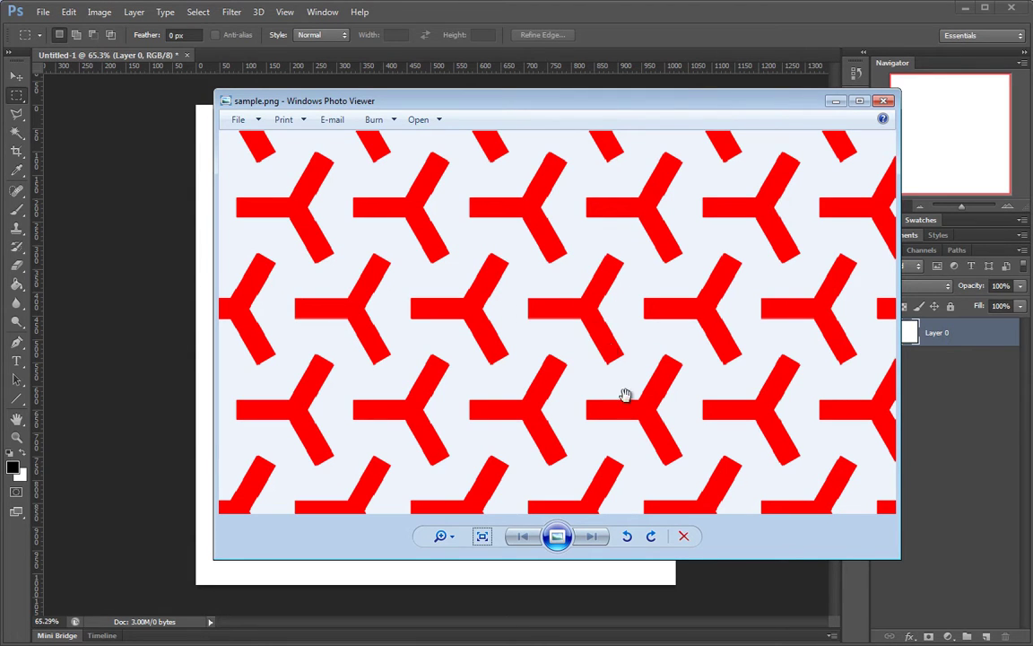
scroll(611, 363, "up", 3)
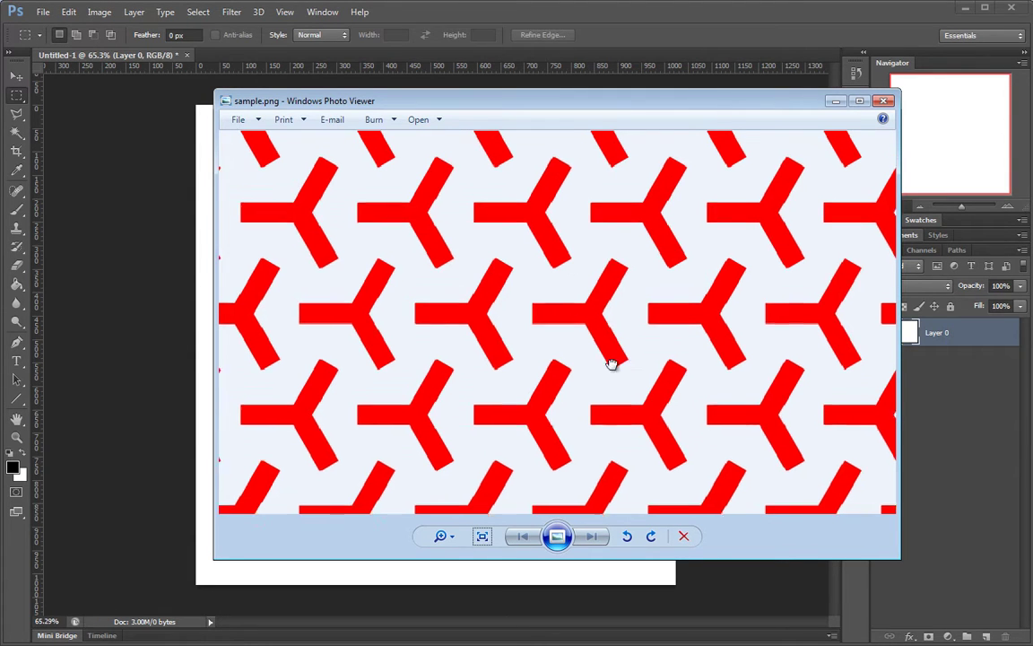
scroll(629, 370, "up", 1)
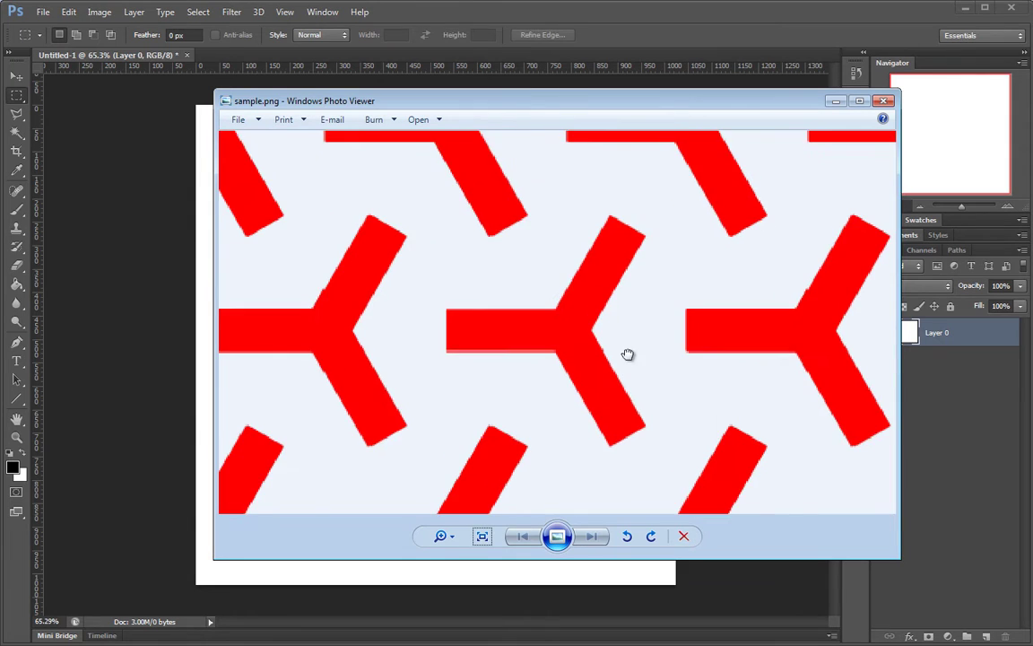
left_click_drag(628, 356, 616, 362)
scroll(617, 362, "down", 2)
scroll(615, 356, "up", 3)
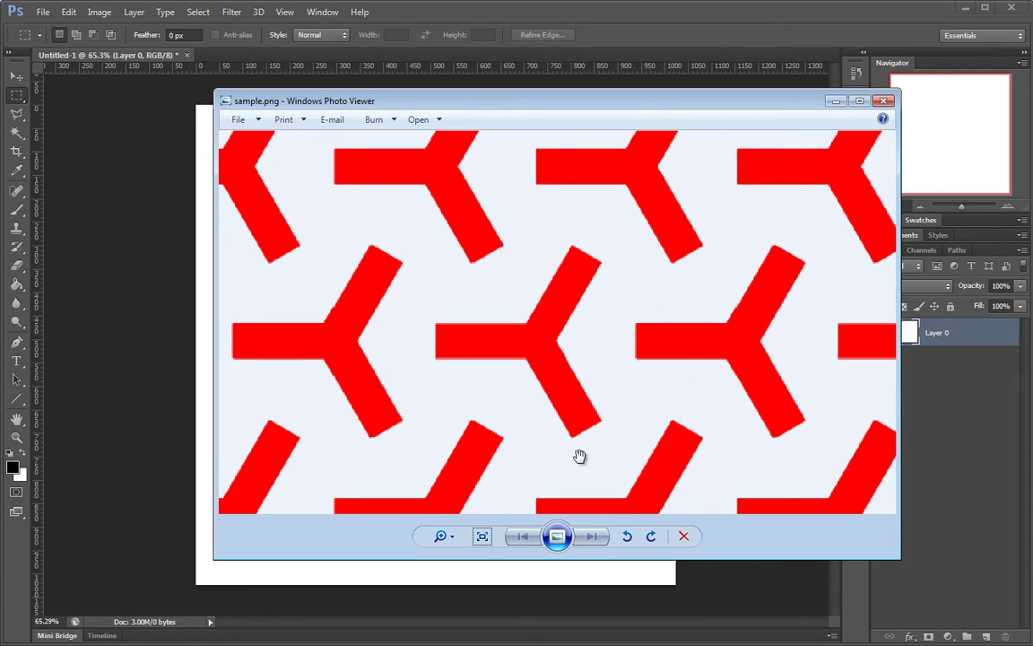
left_click(836, 103)
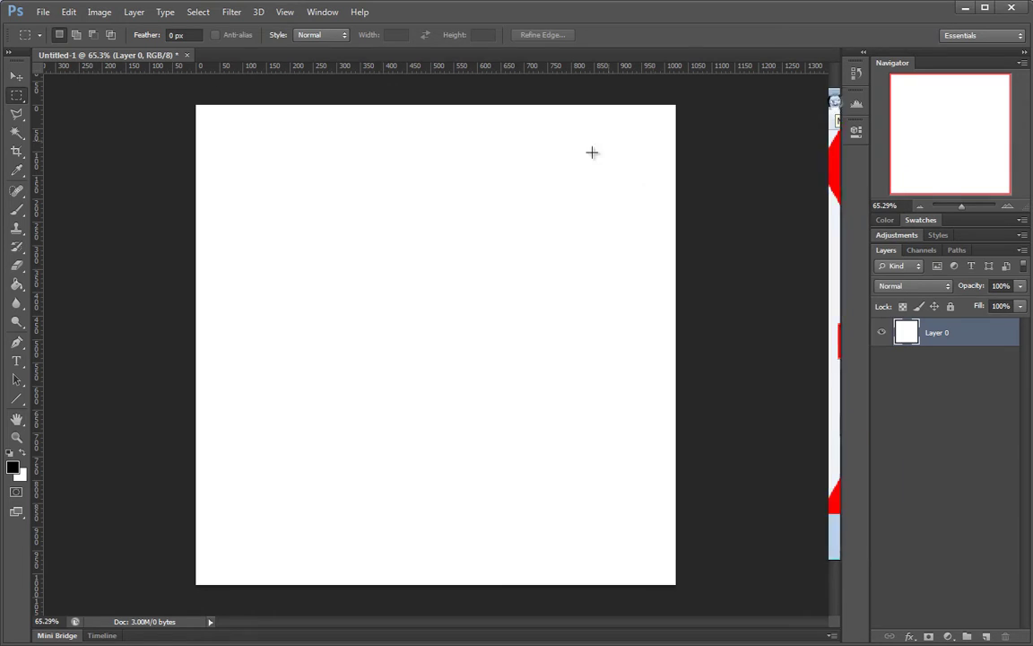
Try a square marquee selection about 210 px wide on the blank canvas, move it, and clear it.
mouse_move(513, 212)
left_mouse_down()
mouse_move(540, 204)
mouse_move(526, 206)
left_mouse_up()
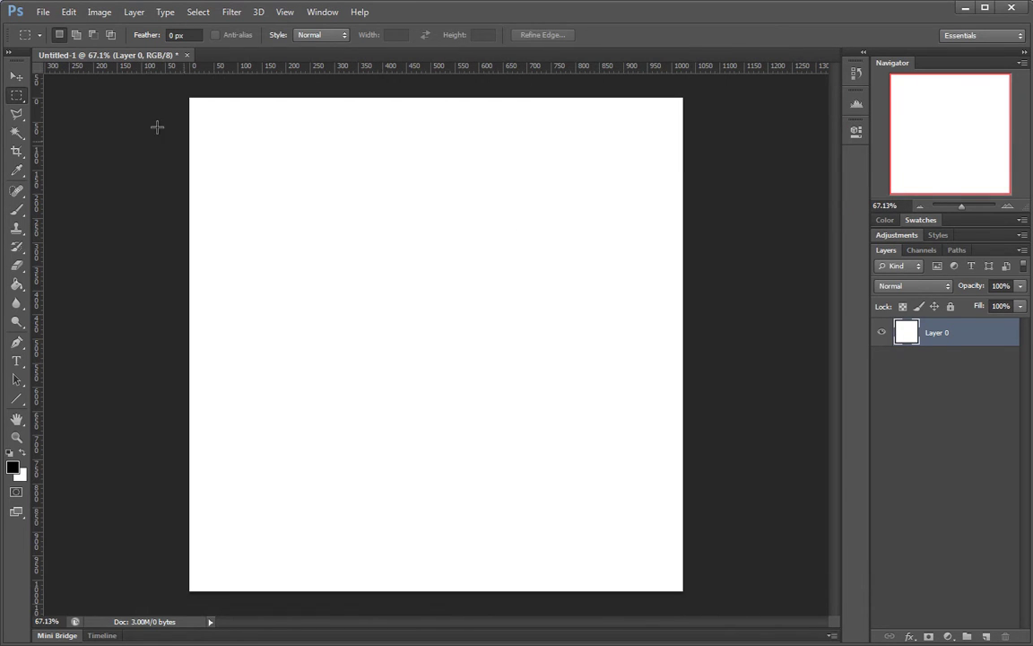
scroll(304, 218, "up", 2)
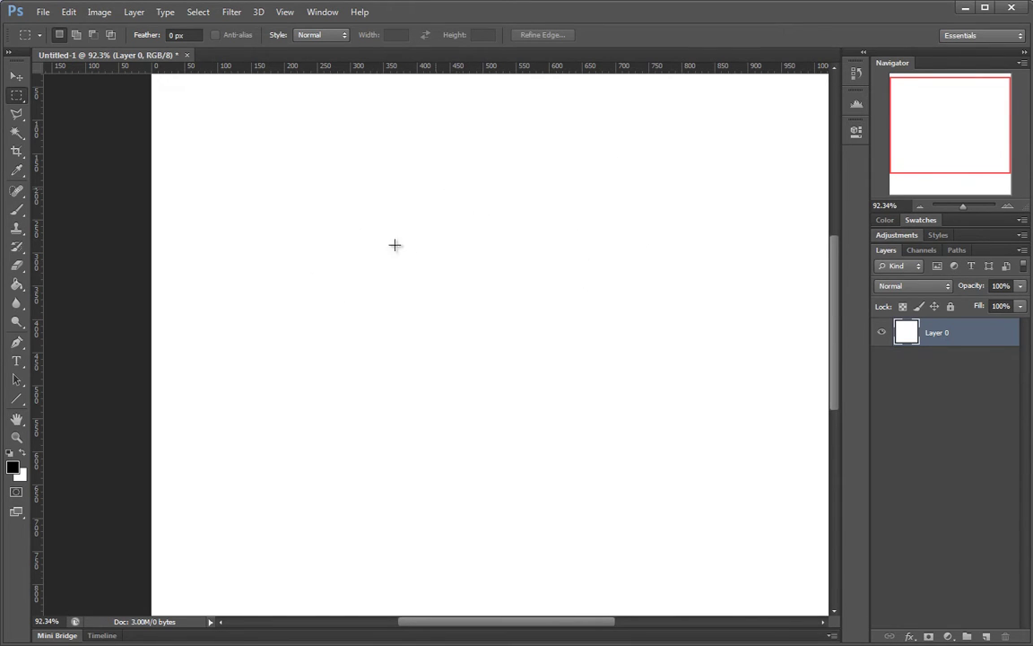
mouse_move(455, 266)
left_mouse_down()
mouse_move(422, 267)
mouse_move(444, 272)
left_mouse_up()
left_click_drag(347, 200, 466, 318)
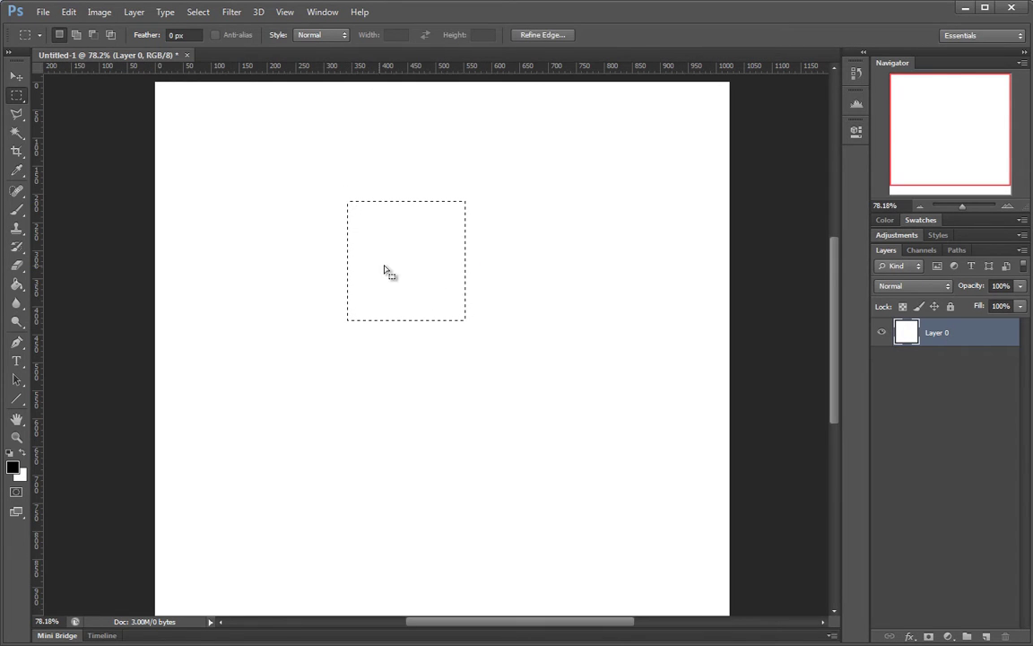
left_click_drag(383, 269, 323, 320)
left_click(469, 293)
Mark out three adjacent square selections of about 190 px in an L arrangement to illustrate tiling, and clear them.
left_click_drag(373, 245, 480, 353)
mouse_move(484, 245)
left_mouse_down()
mouse_move(577, 357)
mouse_move(589, 354)
left_mouse_up()
left_click_drag(482, 242, 372, 136)
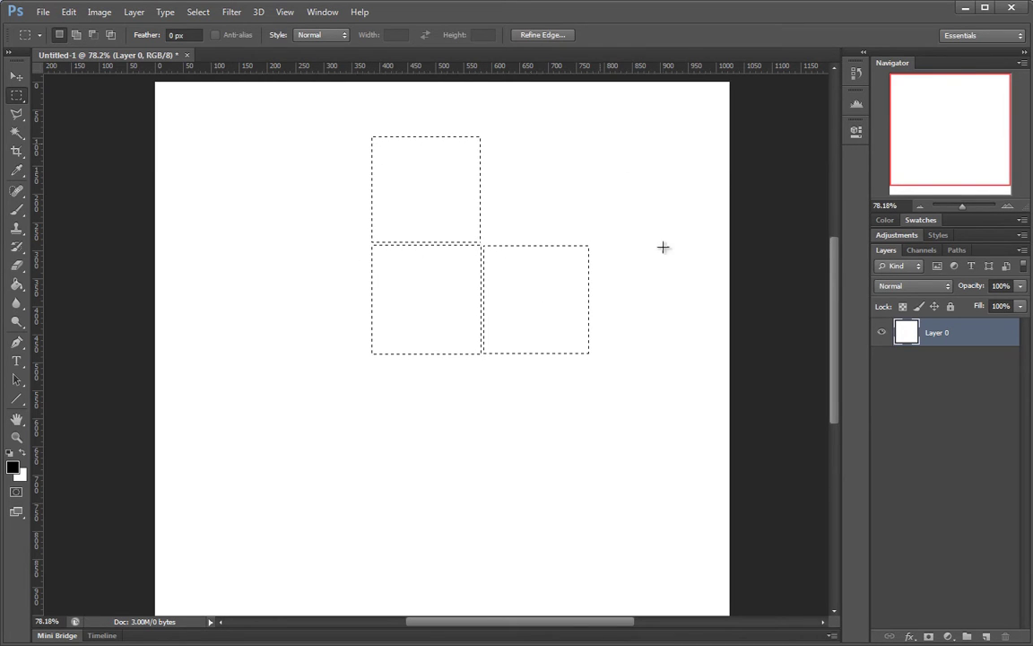
key("ctrl+space")
mouse_move(385, 264)
left_mouse_down()
mouse_move(367, 261)
mouse_move(388, 261)
left_mouse_up()
key("ctrl+space")
scroll(427, 322, "up", 2)
scroll(424, 324, "down", 3)
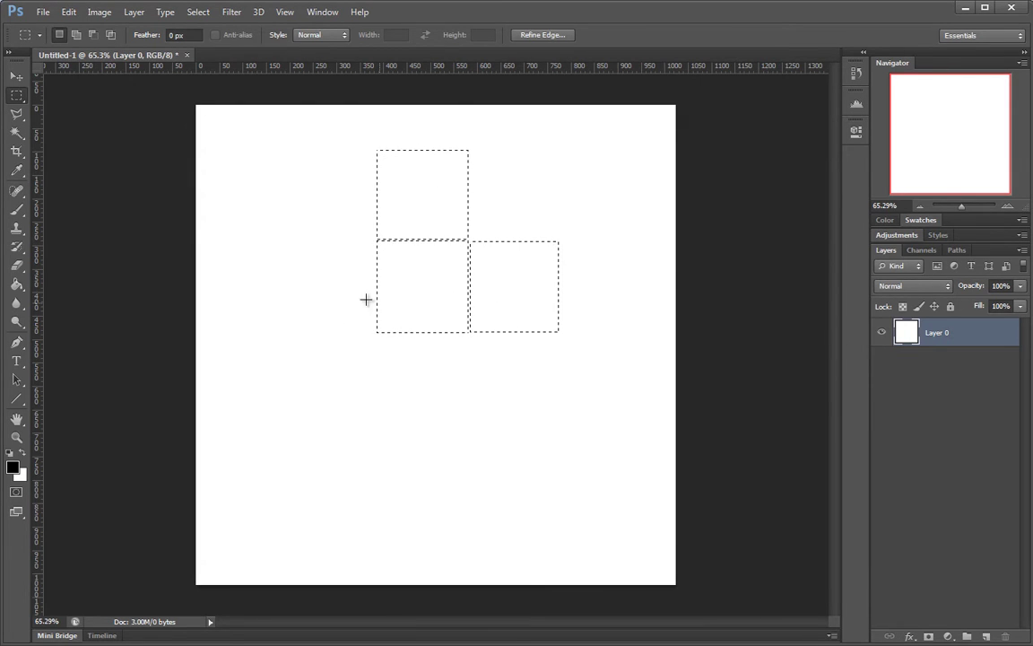
left_click_drag(349, 278, 378, 274)
key("ctrl+d")
left_click_drag(477, 288, 437, 299)
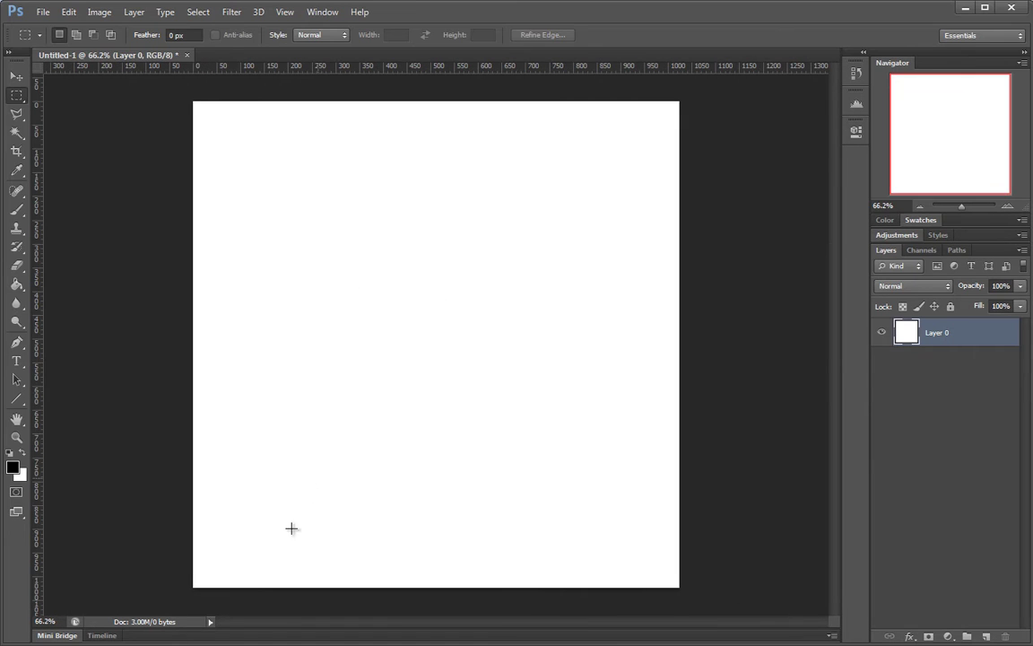
Switch to Windows Photo Viewer and examine how the rows of three-armed shapes are staggered in sample.png, and return to Photoshop.
key("alt+Tab")
left_click_drag(679, 103, 687, 89)
scroll(637, 260, "down", 5)
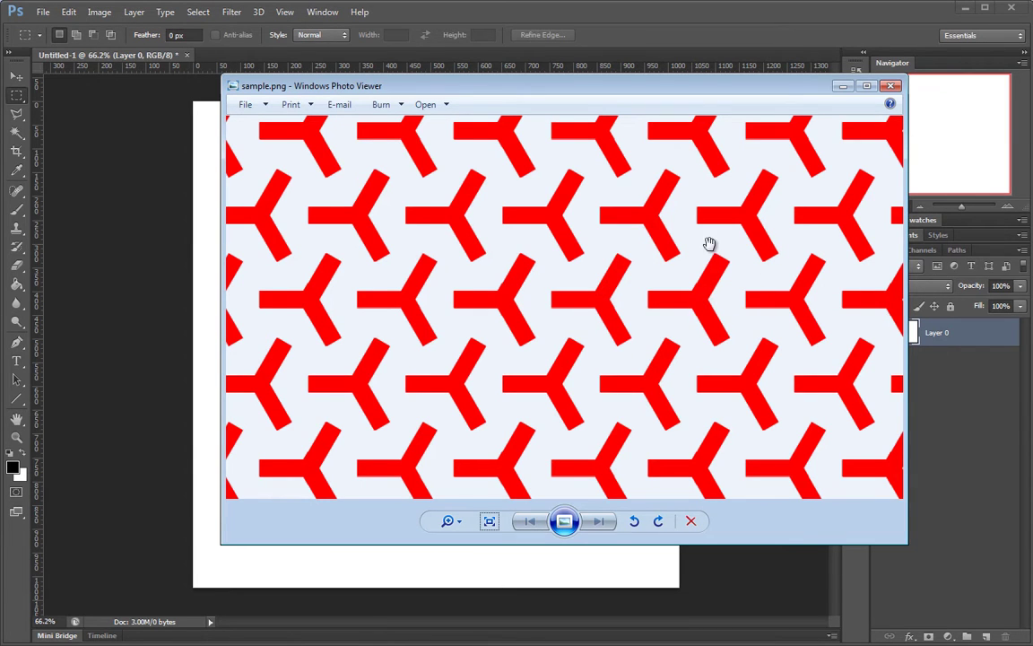
scroll(707, 250, "up", 3)
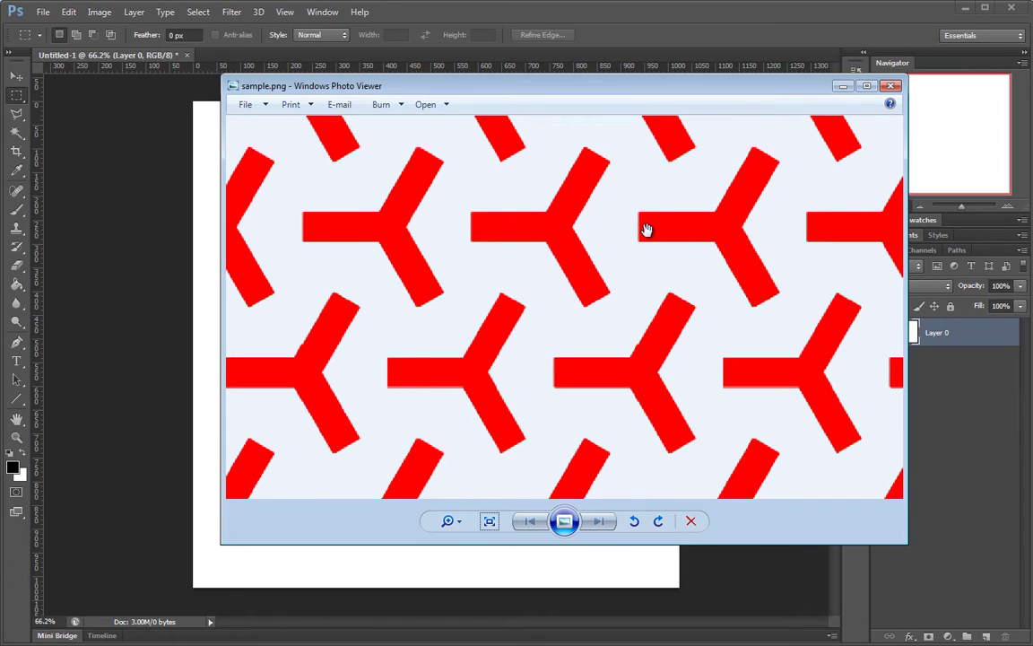
scroll(637, 231, "down", 3)
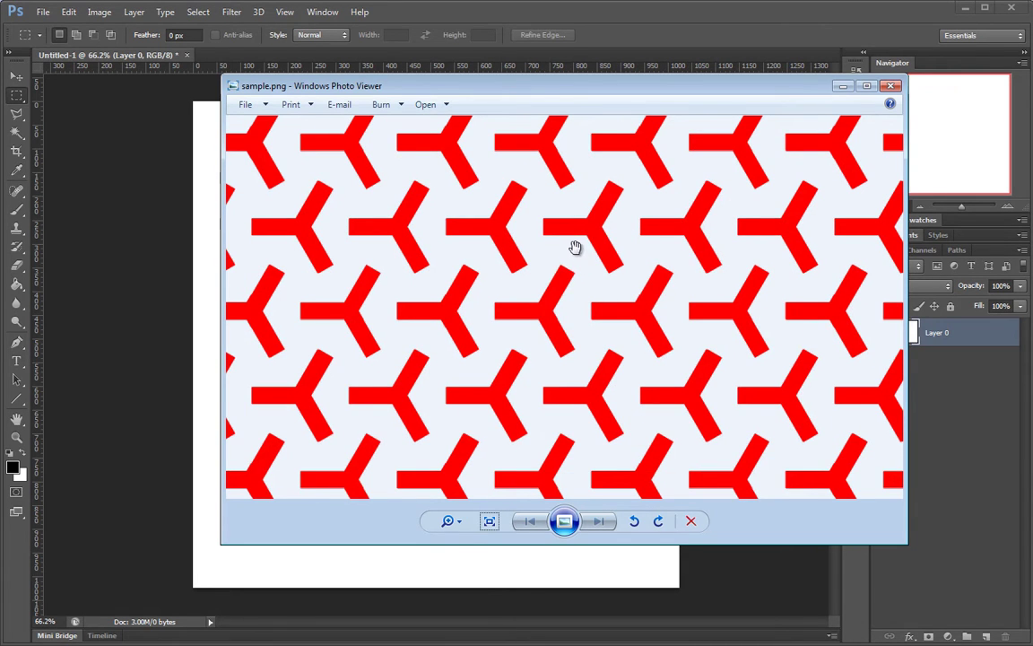
scroll(438, 279, "up", 2)
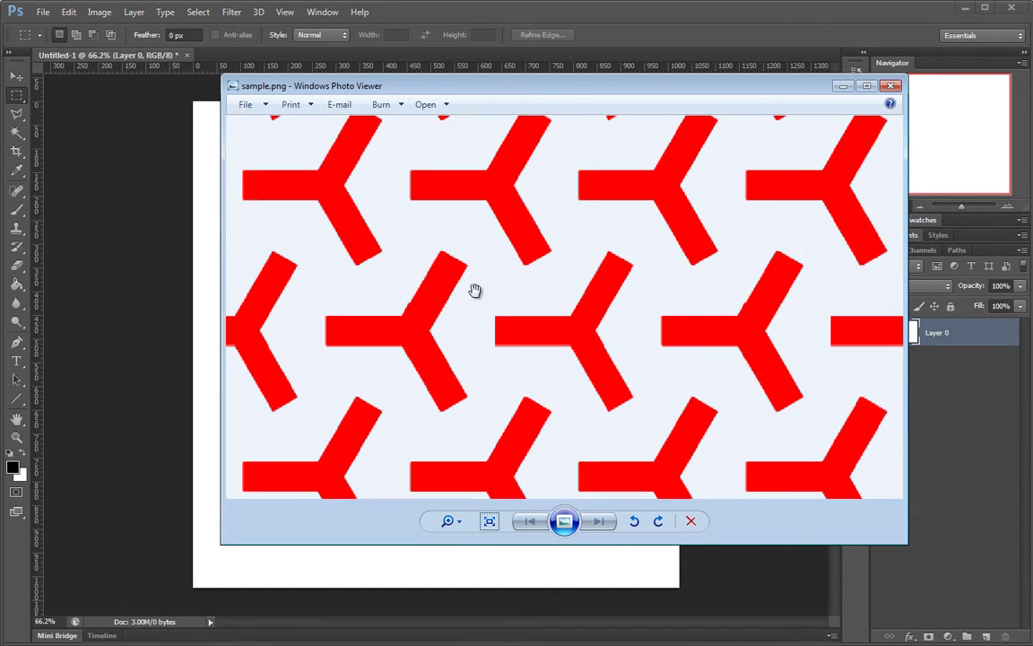
scroll(481, 286, "down", 1)
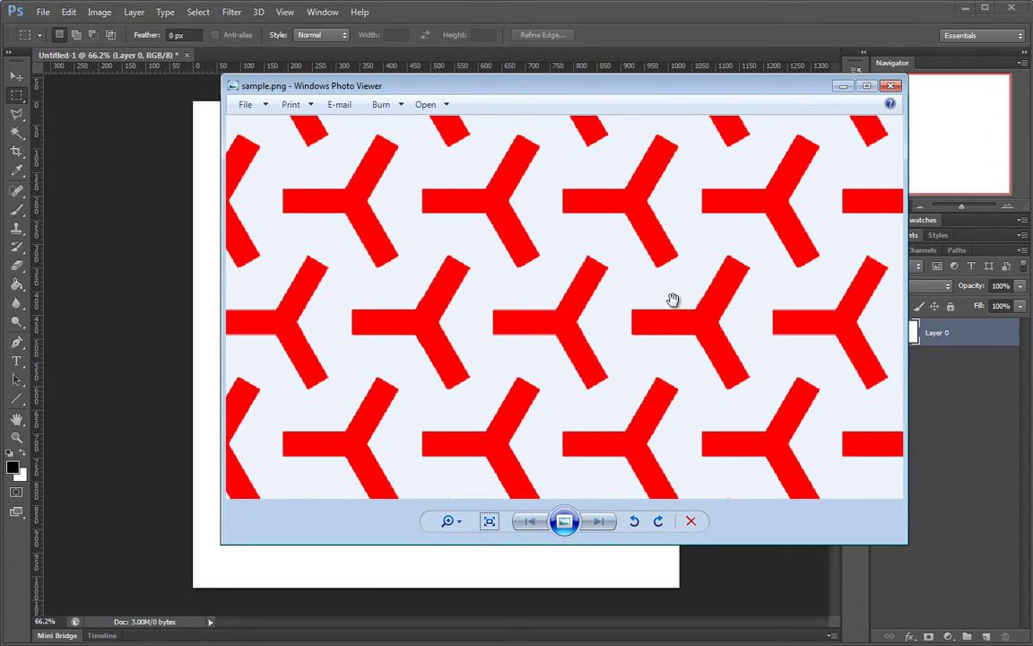
left_click_drag(672, 298, 671, 272)
scroll(607, 284, "down", 1)
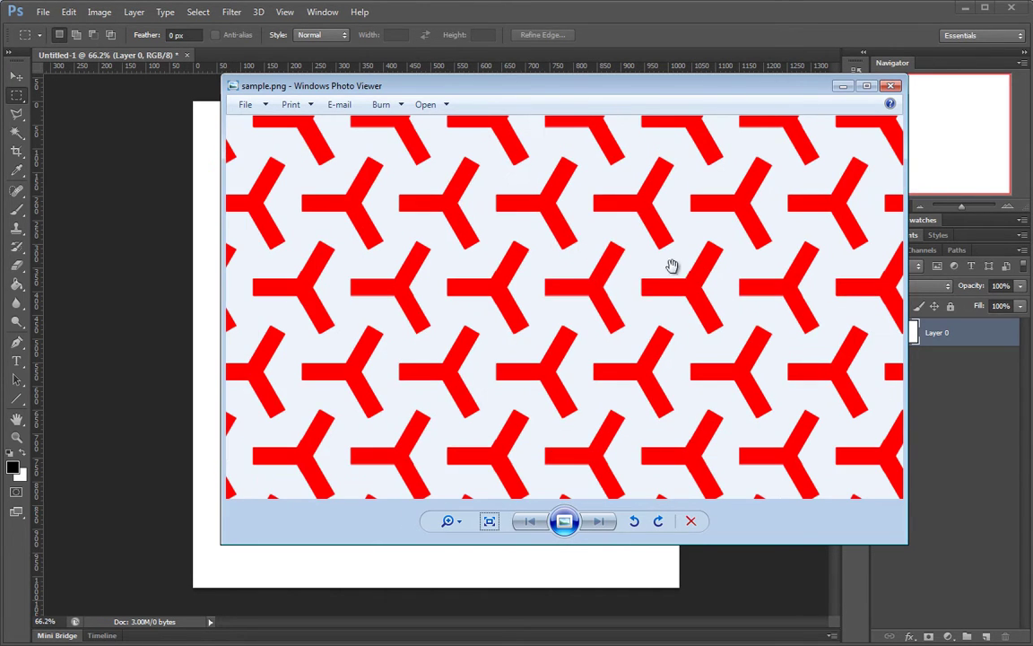
scroll(616, 320, "down", 3)
scroll(605, 332, "up", 1)
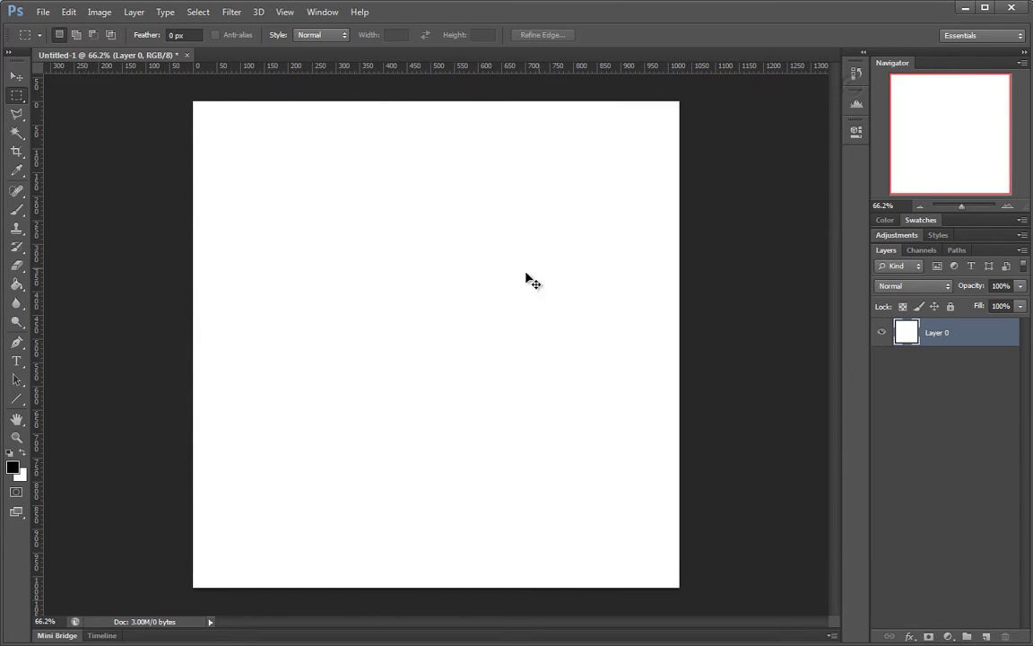
Place a horizontal guide across the canvas's middle at 512 px and draw a square selection about 256 px wide standing on it.
mouse_move(496, 294)
left_mouse_down()
mouse_move(514, 300)
mouse_move(490, 306)
mouse_move(498, 305)
left_mouse_up()
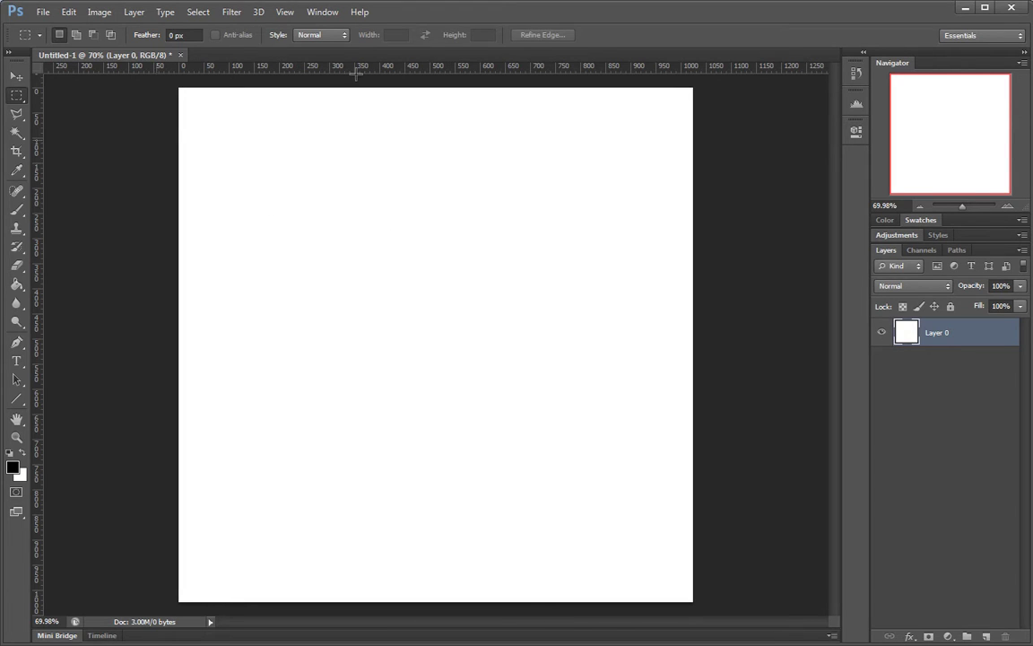
left_click_drag(427, 67, 392, 343)
key("ctrl+space")
left_click(393, 300)
left_click_drag(396, 299, 354, 268)
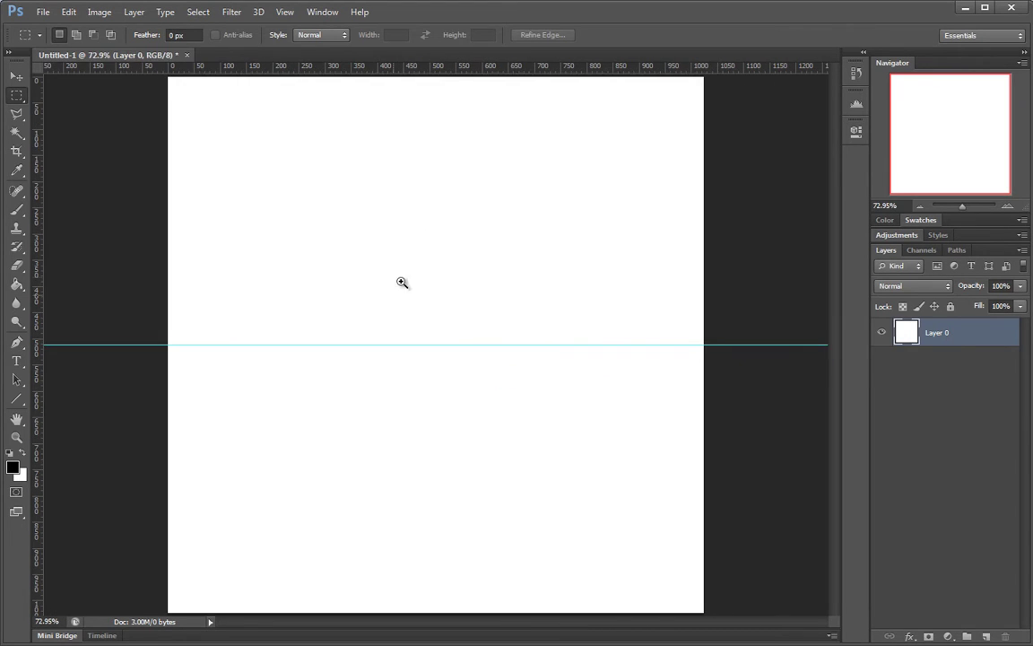
left_click(425, 265)
left_click_drag(345, 131, 516, 336)
left_click_drag(476, 273, 503, 342)
key("ctrl+d")
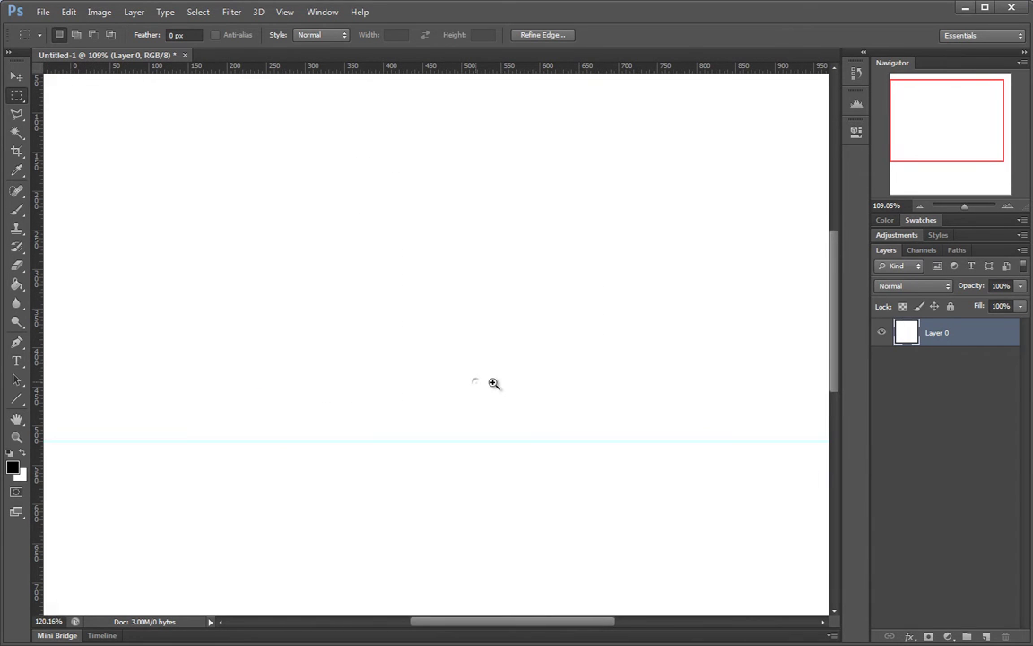
left_click_drag(494, 383, 482, 383)
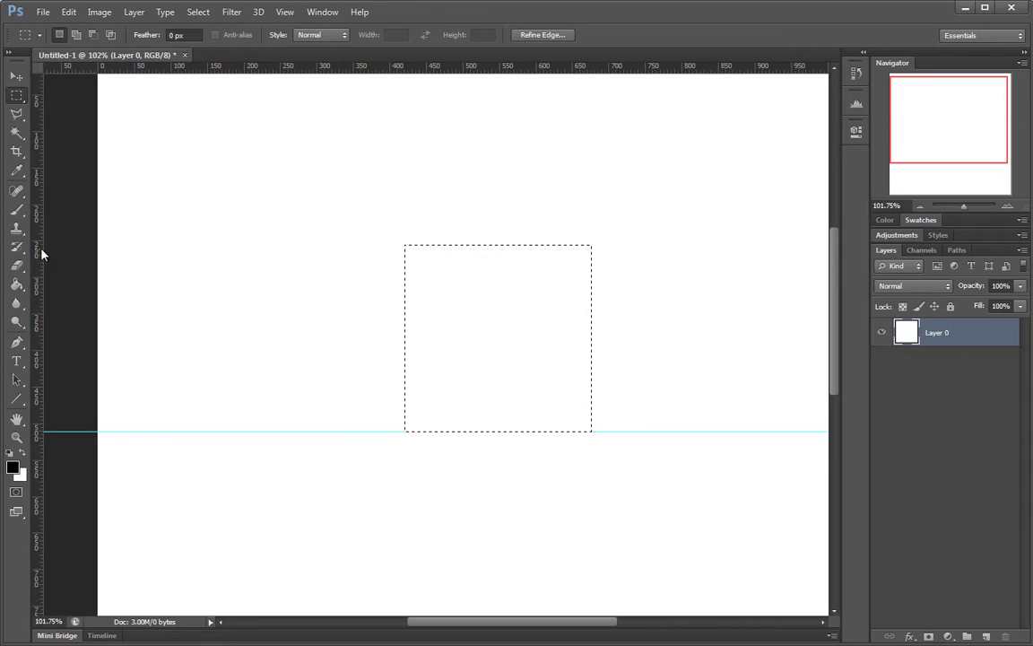
Add vertical guides at both side edges and the centre of the square selection, and deselect it.
left_click_drag(41, 255, 405, 270)
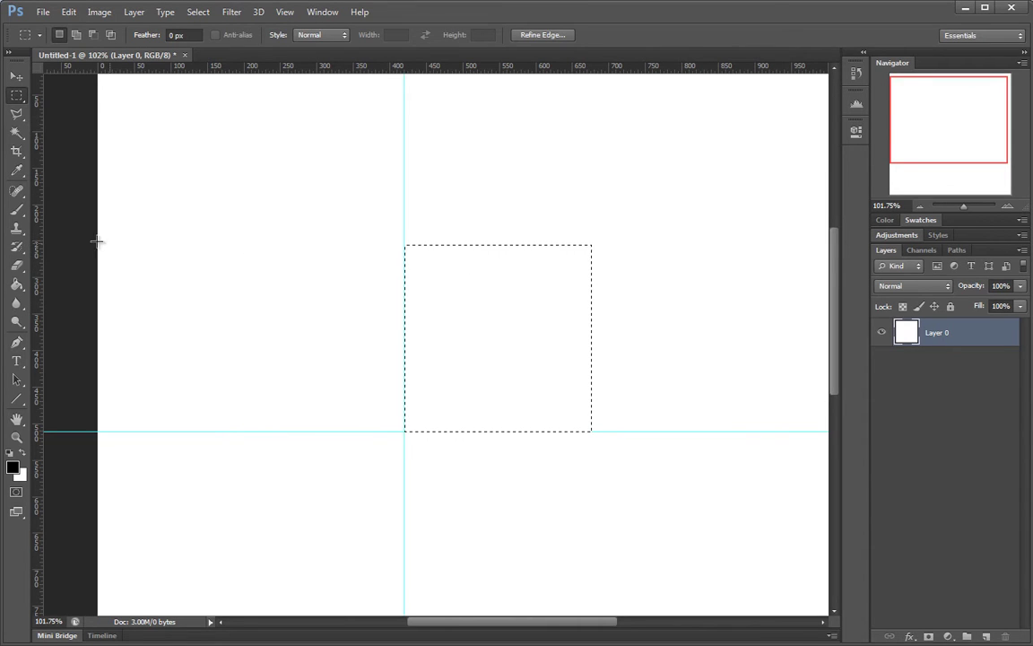
left_click_drag(36, 244, 591, 254)
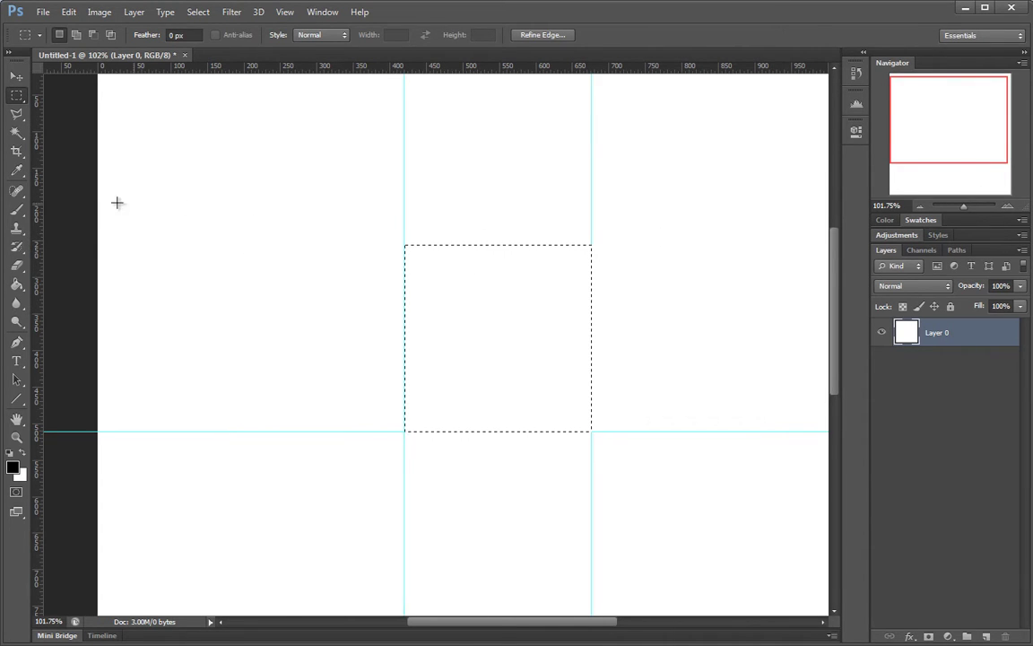
left_click_drag(41, 207, 498, 217)
mouse_move(540, 357)
left_mouse_down()
mouse_move(568, 355)
mouse_move(529, 351)
mouse_move(537, 365)
left_mouse_up()
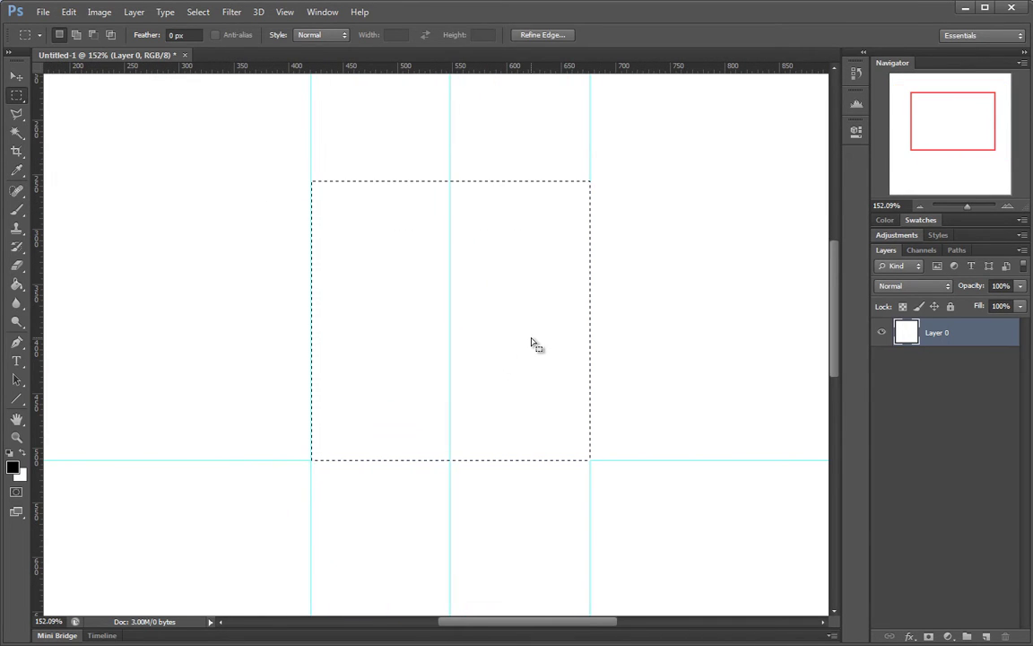
key("ctrl+d")
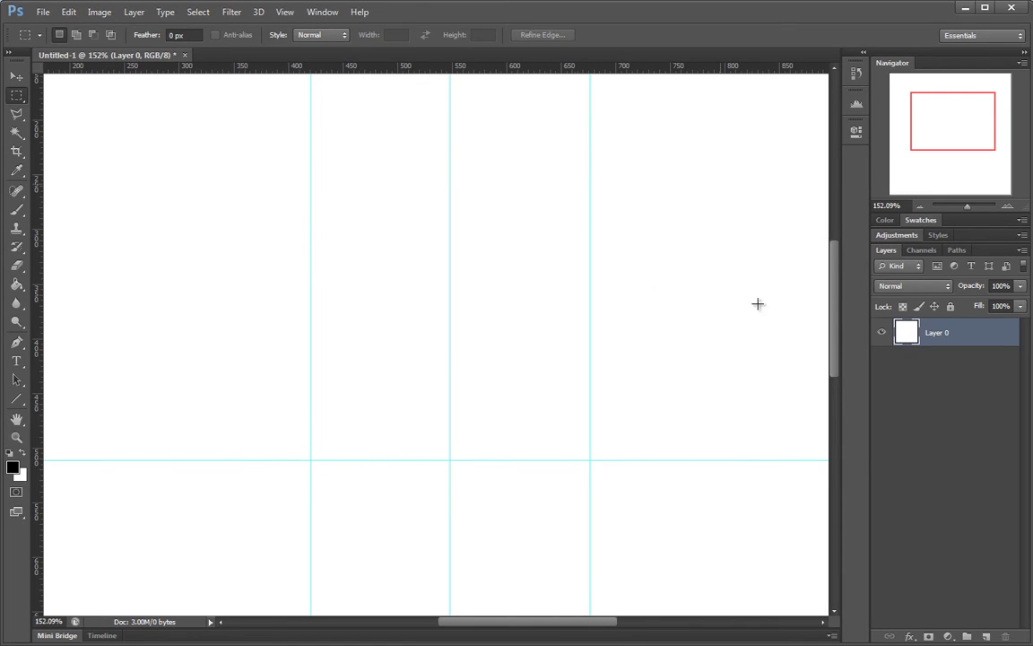
Try drawing a six-sided polygon from the middle vertical guide out to the outer one, and undo it.
left_click_drag(547, 437, 486, 474)
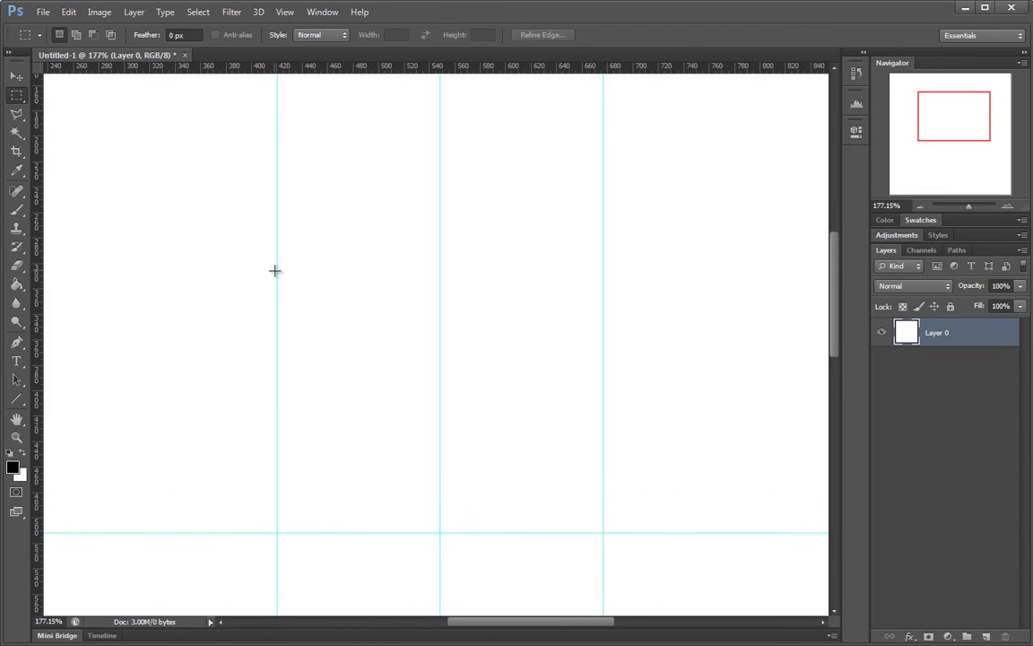
left_click(14, 399)
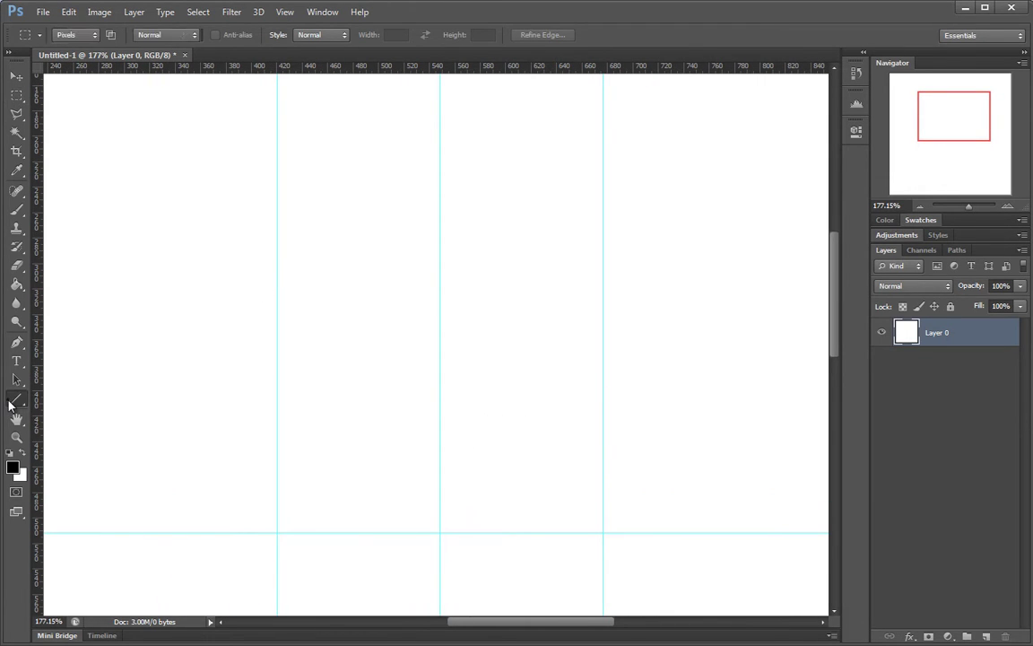
left_click(14, 401)
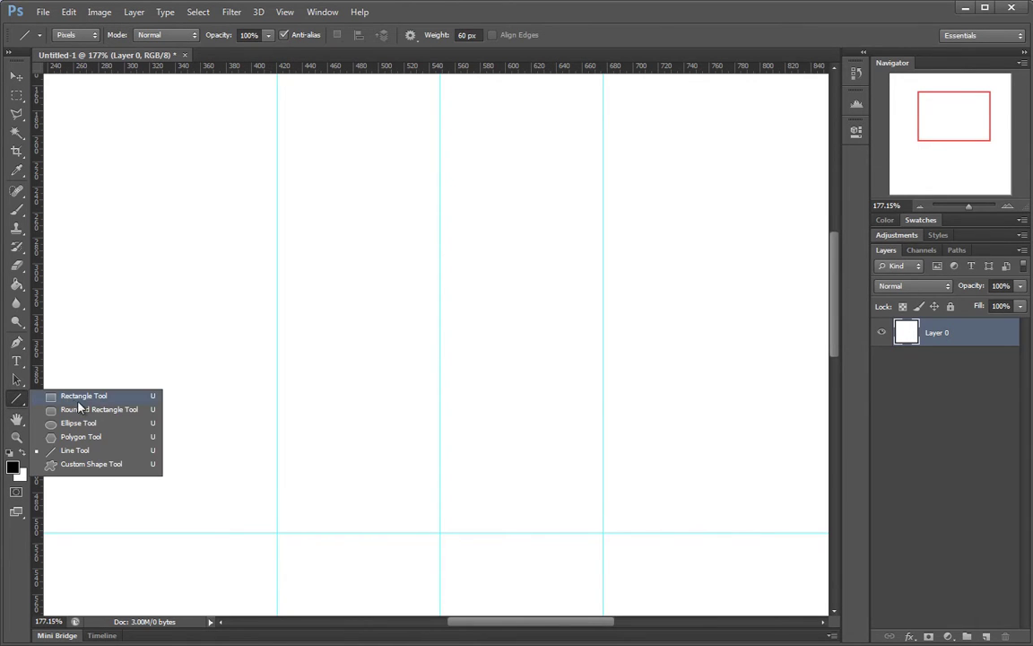
left_click(90, 464)
left_click(479, 36)
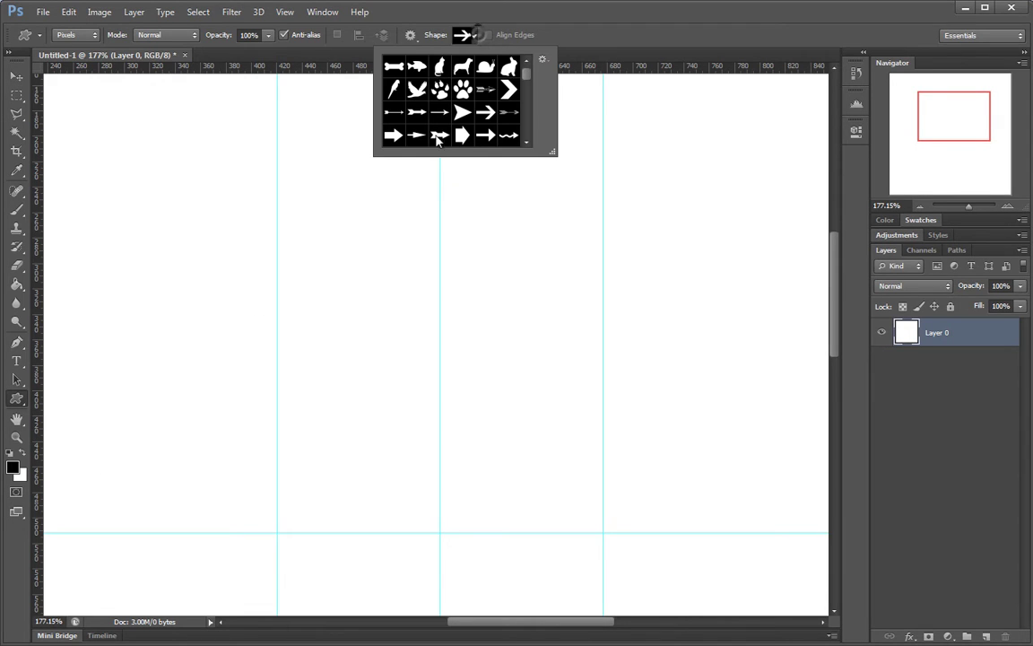
left_click(29, 398)
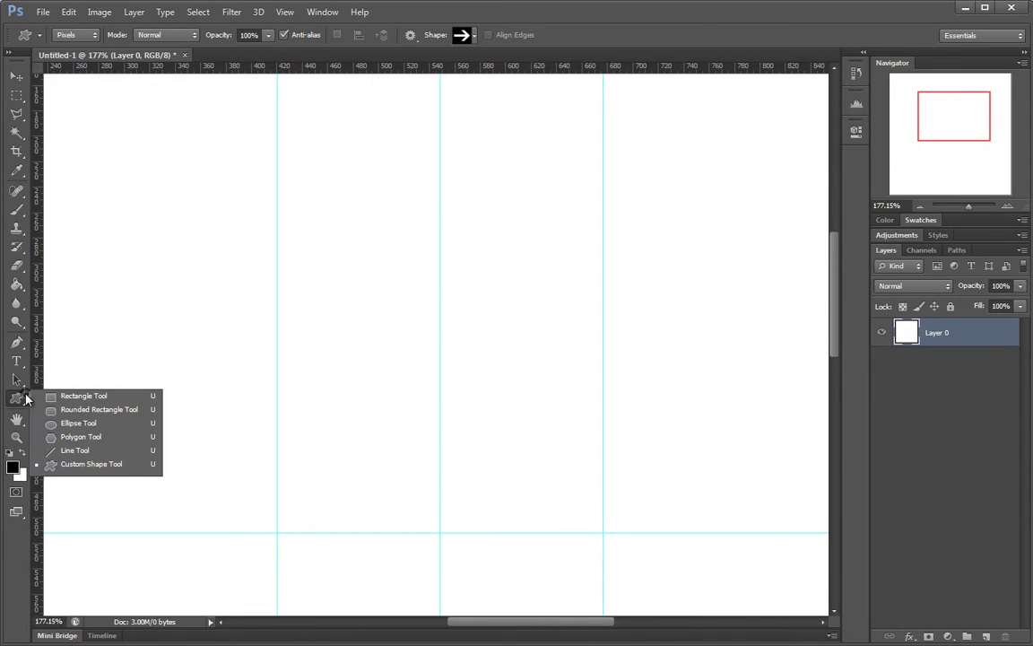
left_click(73, 437)
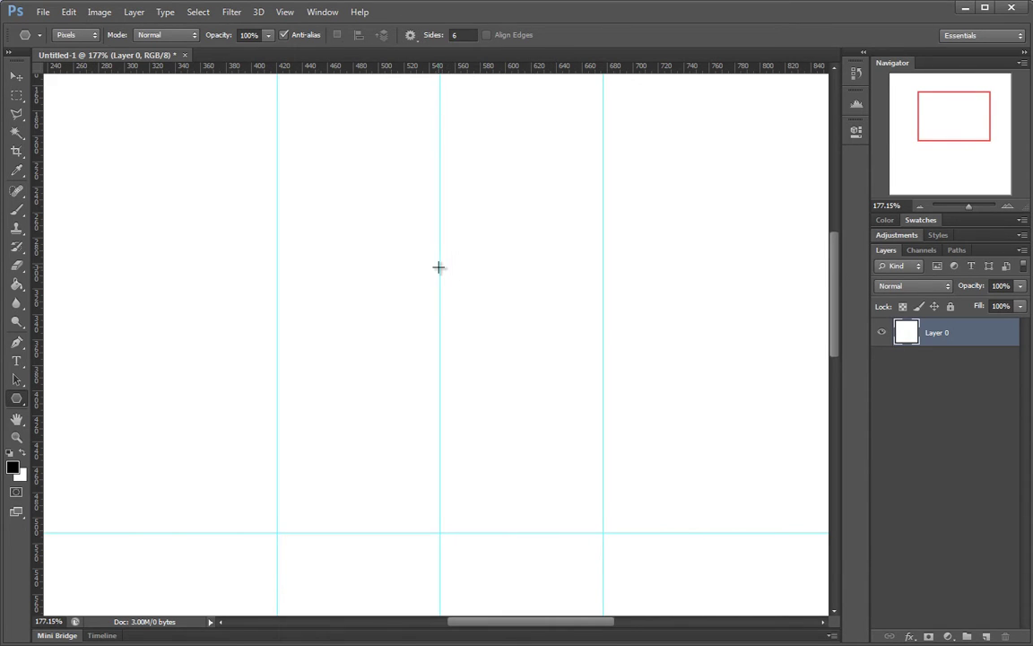
left_click_drag(439, 266, 605, 266)
key("ctrl+z")
mouse_move(516, 364)
left_mouse_down()
mouse_move(475, 372)
mouse_move(500, 369)
left_mouse_up()
Draw a rectangular selection about 463 by 279 px with its lower-left corner on the intersection of the first vertical guide and the horizontal guide.
left_click(16, 95)
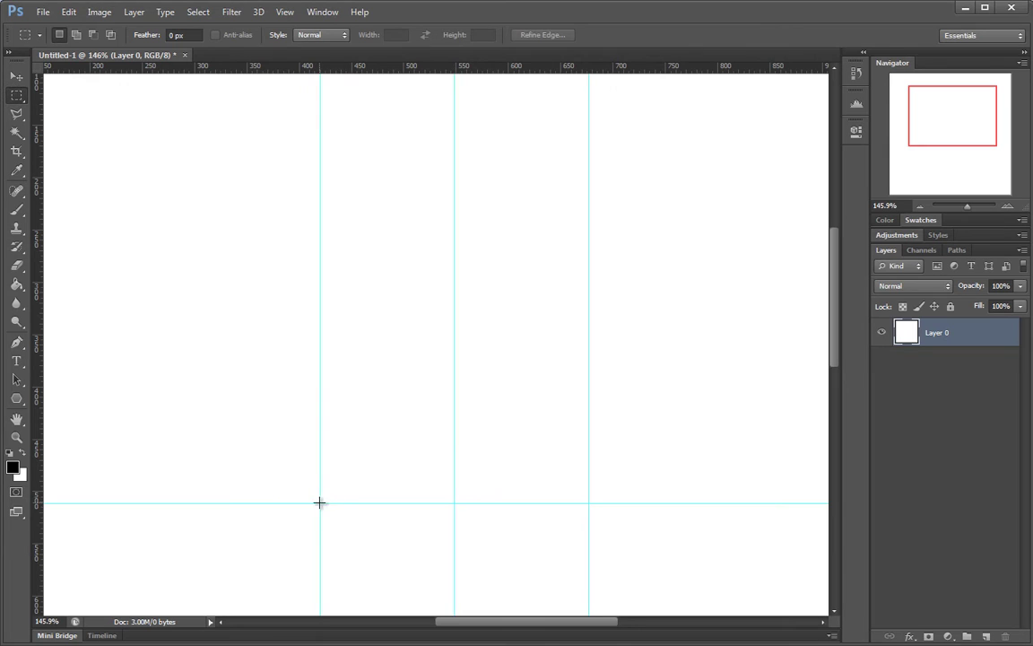
left_click_drag(320, 503, 806, 215)
key("ctrl+space")
left_click_drag(706, 303, 683, 302)
Rotate the selection outline -60° about its lower-left corner at the guide intersection and extend its lower short edge below the horizontal guide.
right_click(494, 321)
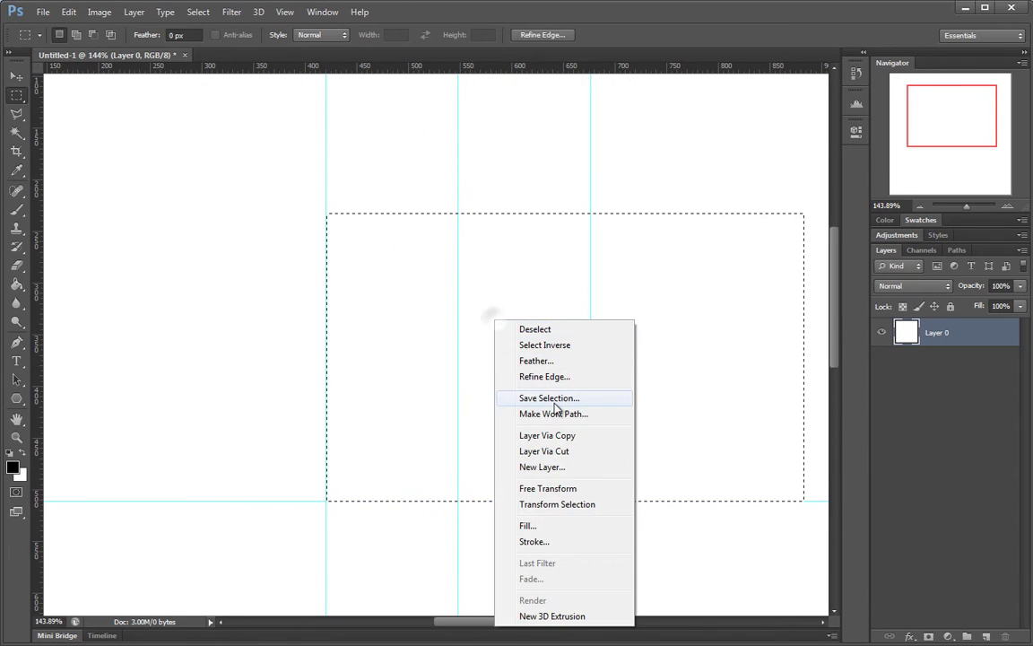
left_click(603, 505)
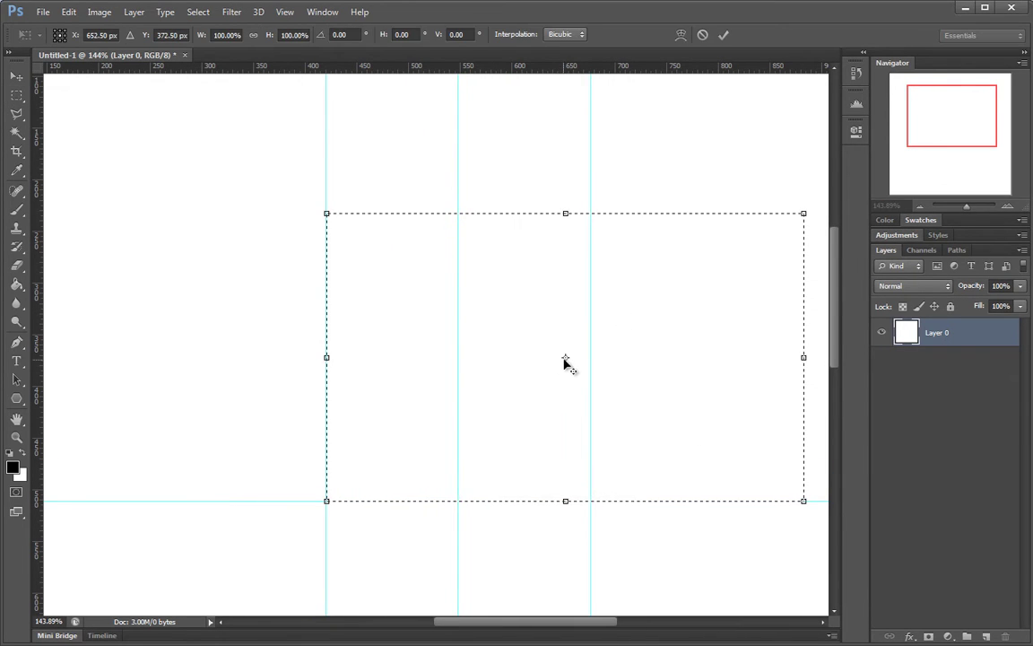
left_click_drag(565, 361, 327, 501)
left_click_drag(565, 538, 505, 285)
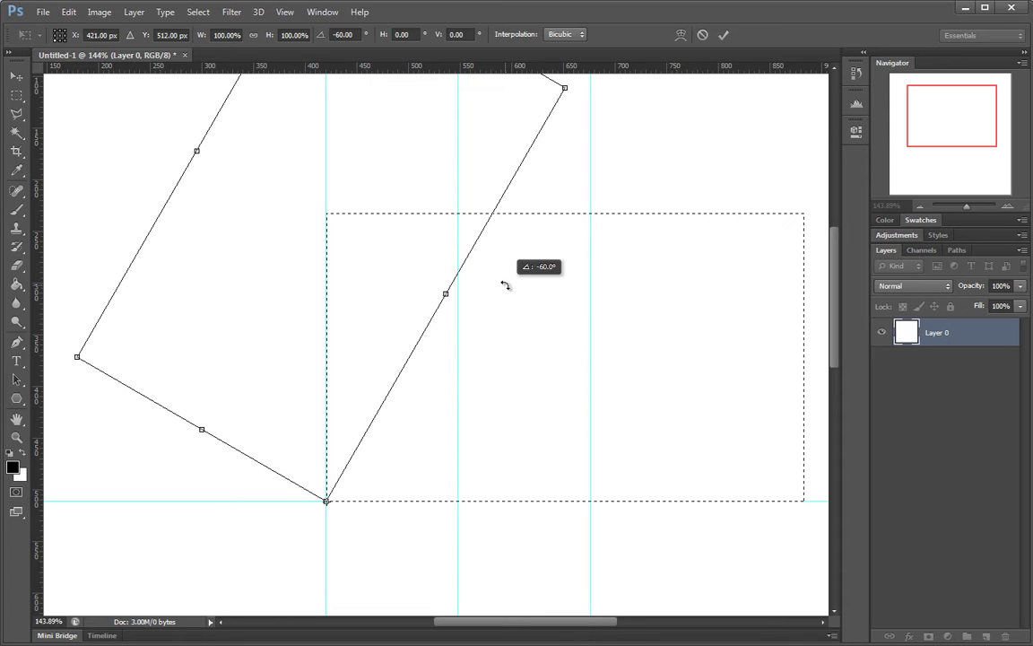
left_click_drag(505, 285, 518, 314)
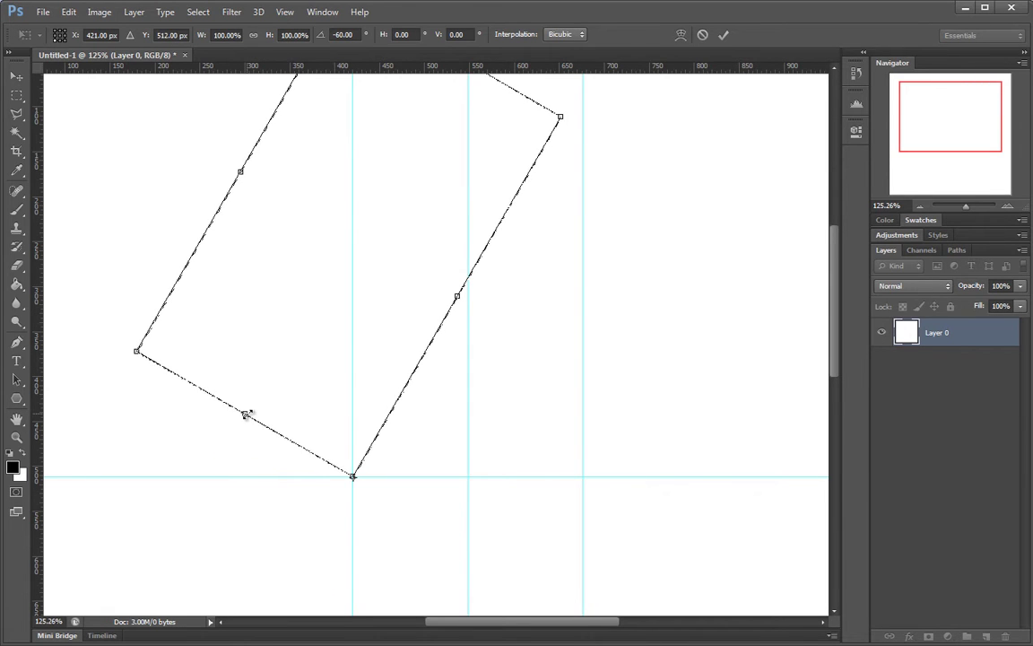
left_click_drag(245, 415, 197, 520)
mouse_move(404, 396)
left_mouse_down()
mouse_move(376, 406)
mouse_move(437, 401)
mouse_move(417, 405)
left_mouse_up()
key("Return")
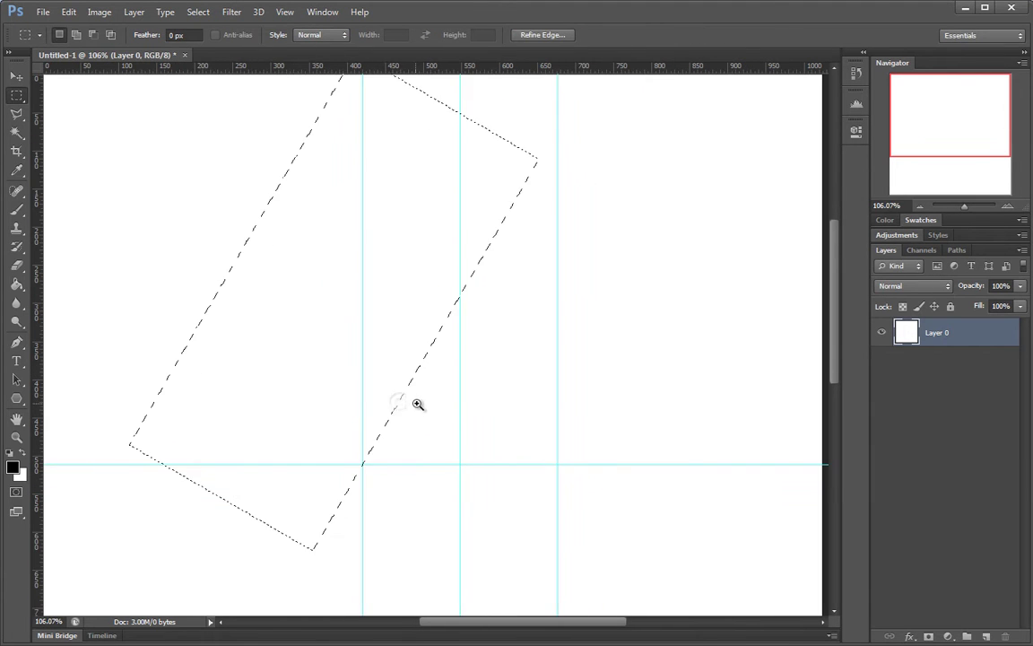
Create a new layer above Layer 0 and invert the slanted rectangular selection.
left_click(987, 635)
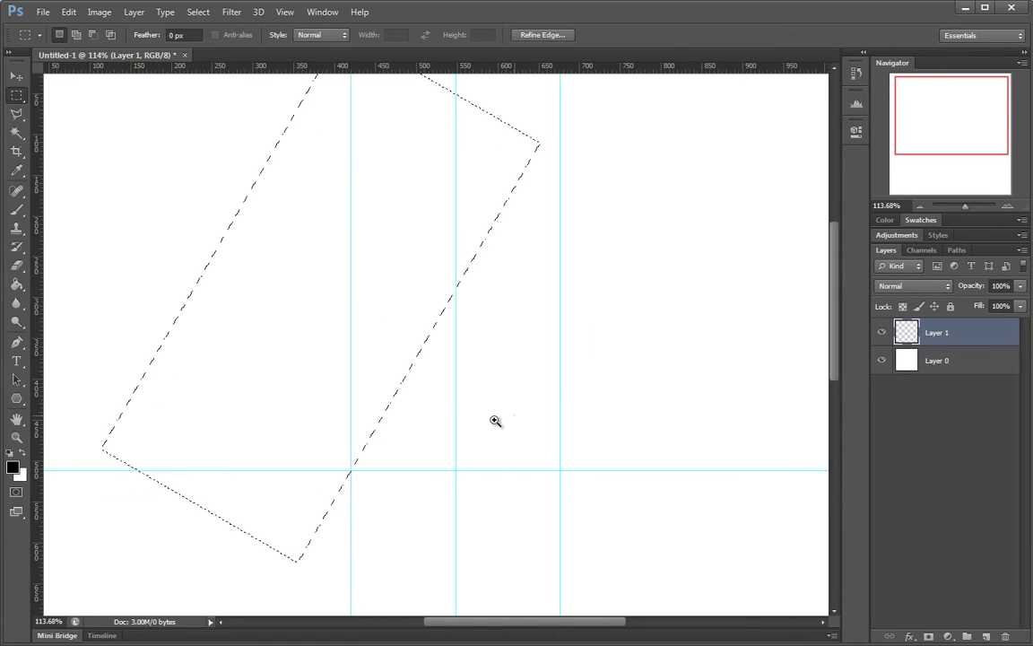
left_click_drag(495, 420, 513, 415)
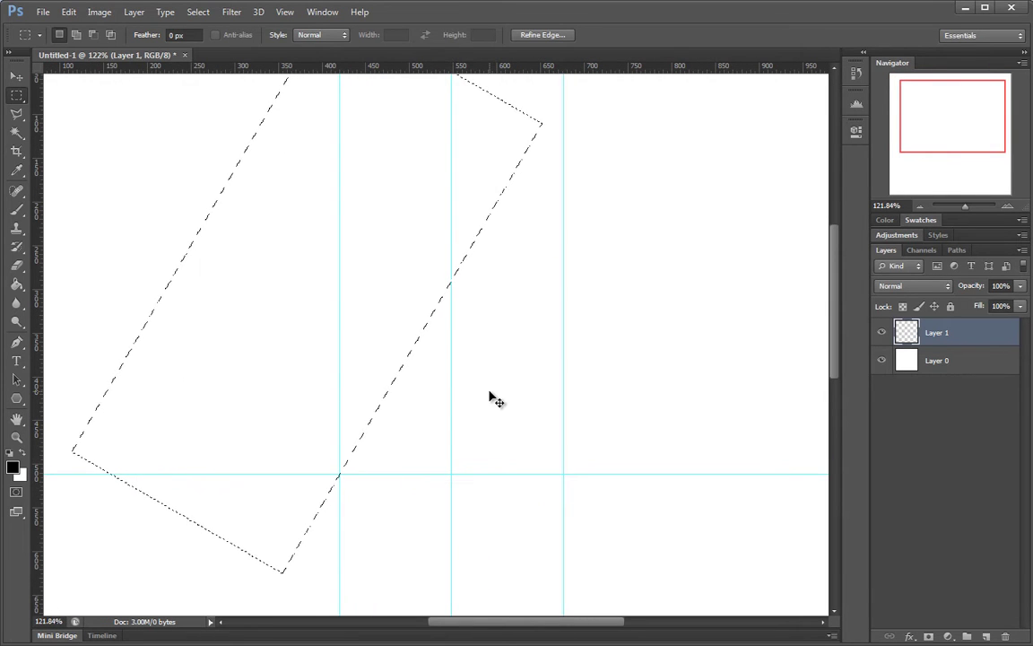
key("ctrl+0")
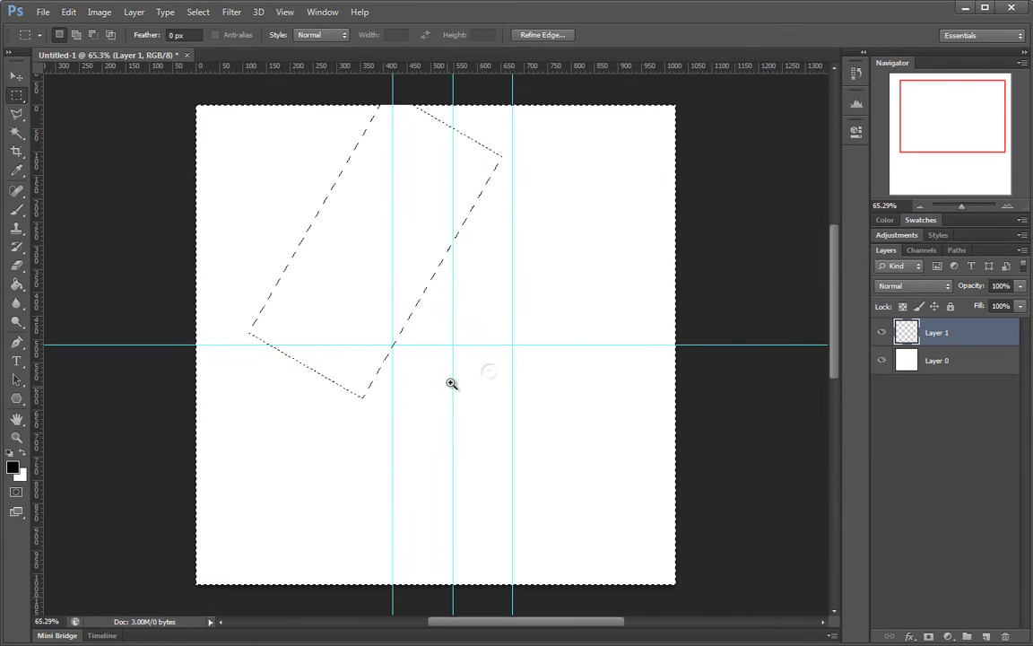
key("ctrl+shift+i")
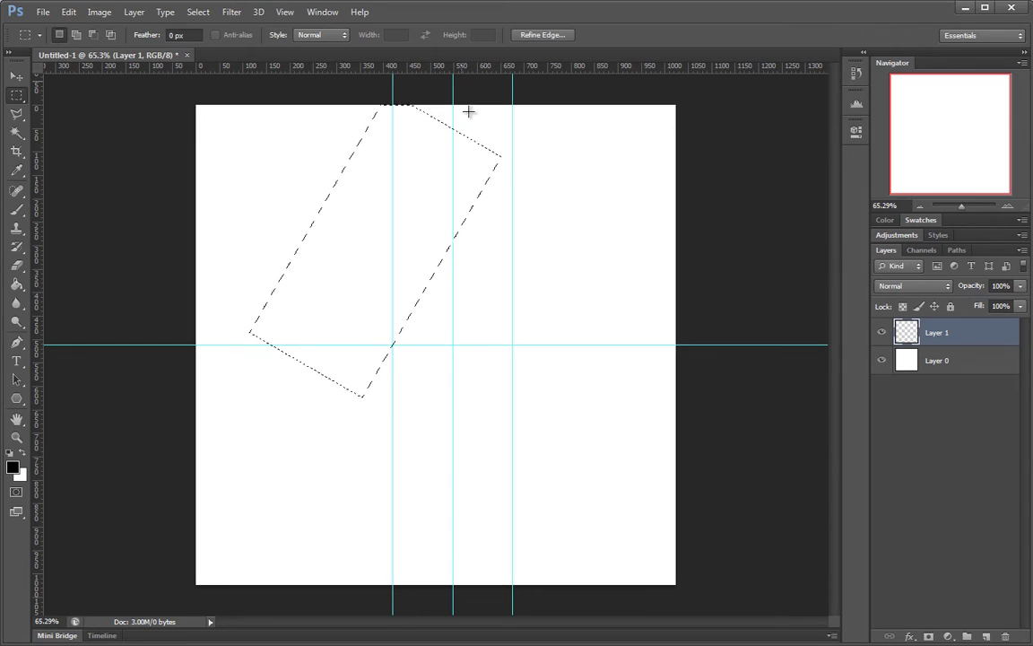
key("ctrl+shift+i")
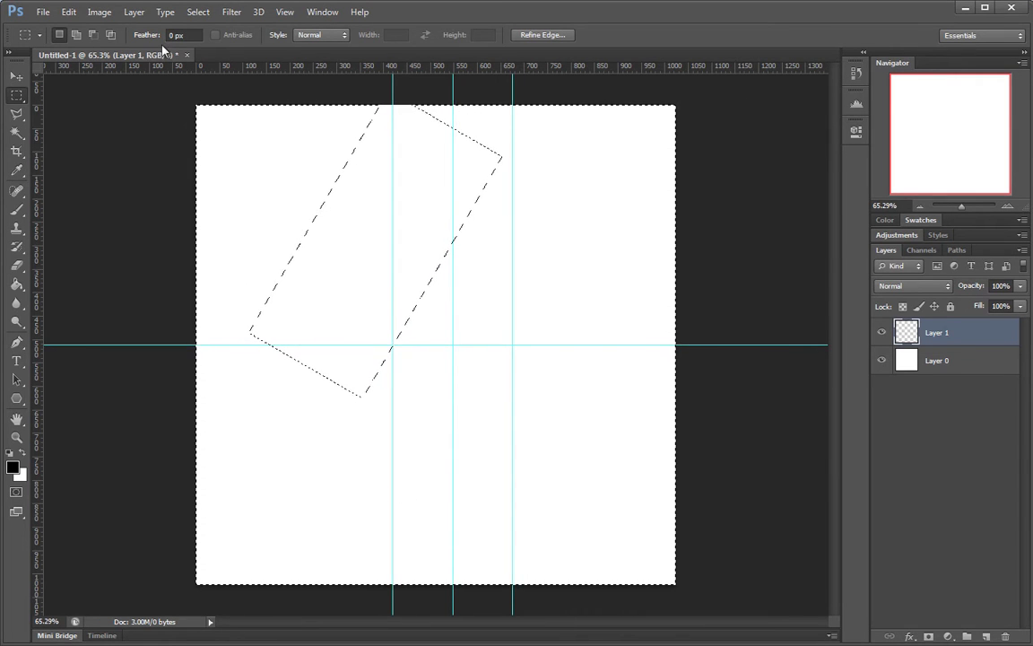
left_click(196, 13)
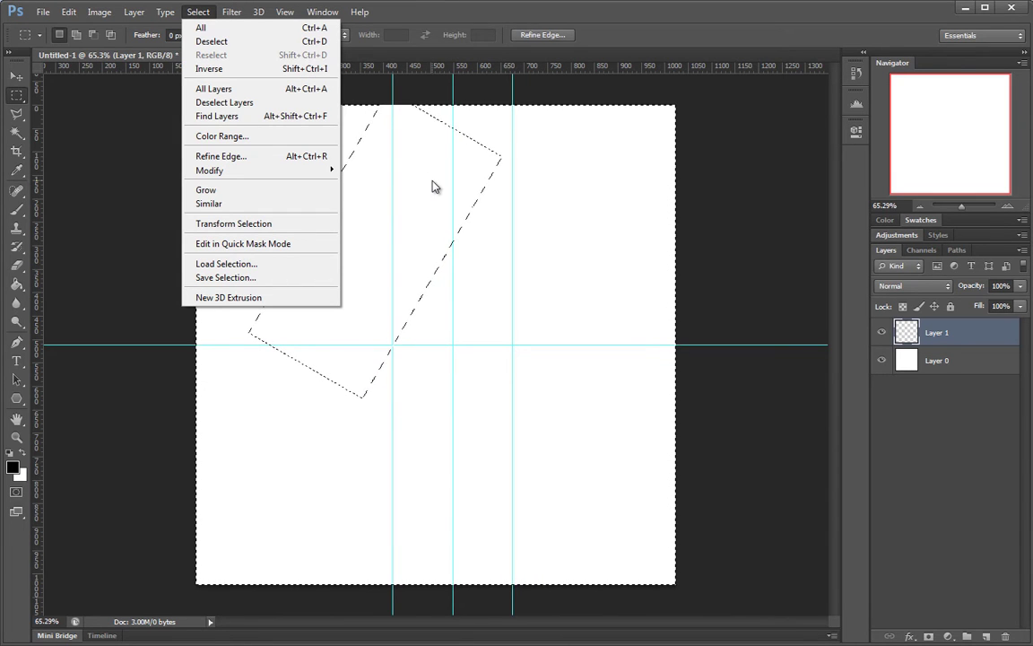
left_click(595, 187)
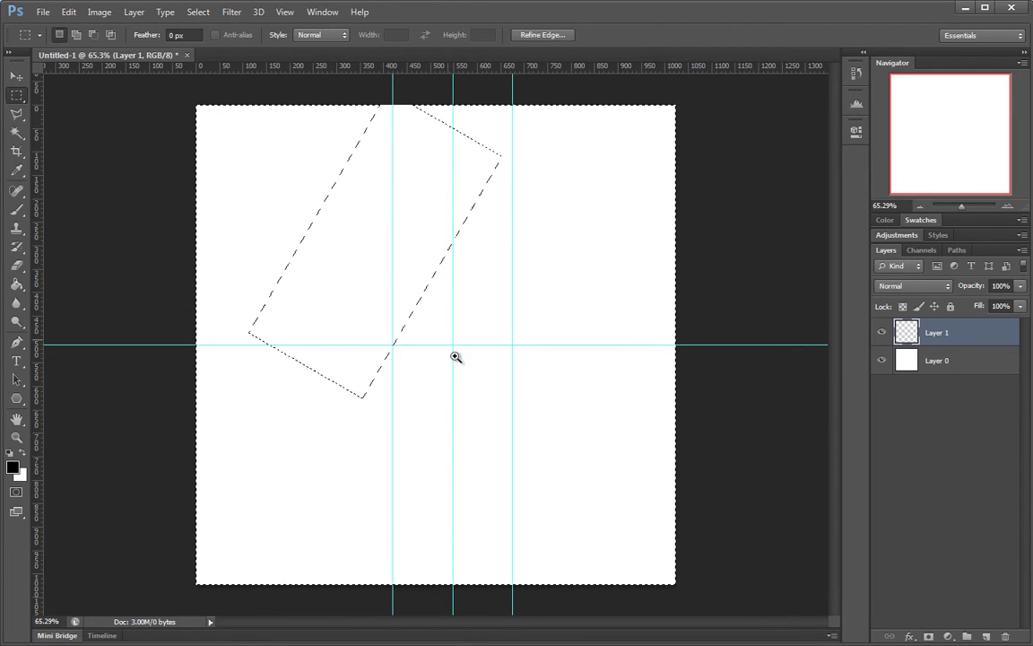
left_click_drag(454, 357, 471, 373)
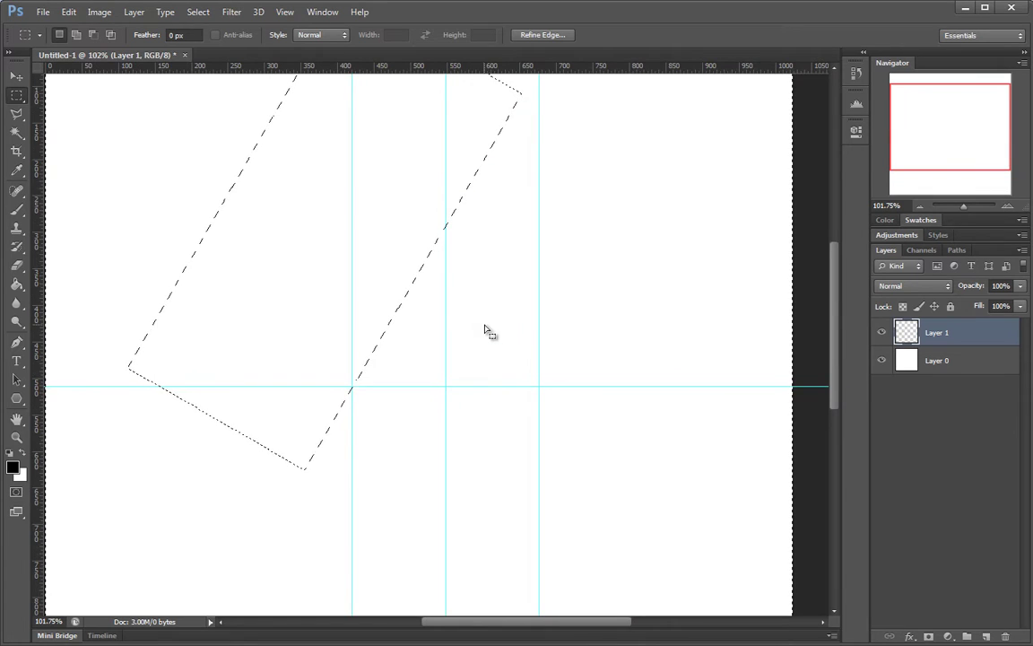
Fill everything outside the slanted rectangle with black on Layer 1 and deselect.
key("shift+F5")
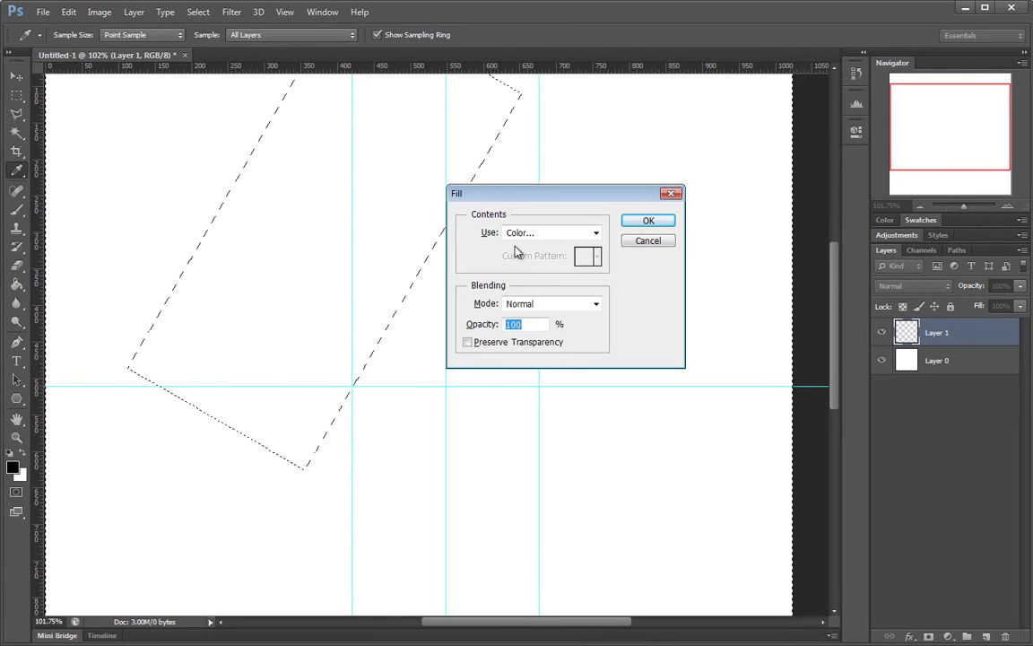
left_click(596, 234)
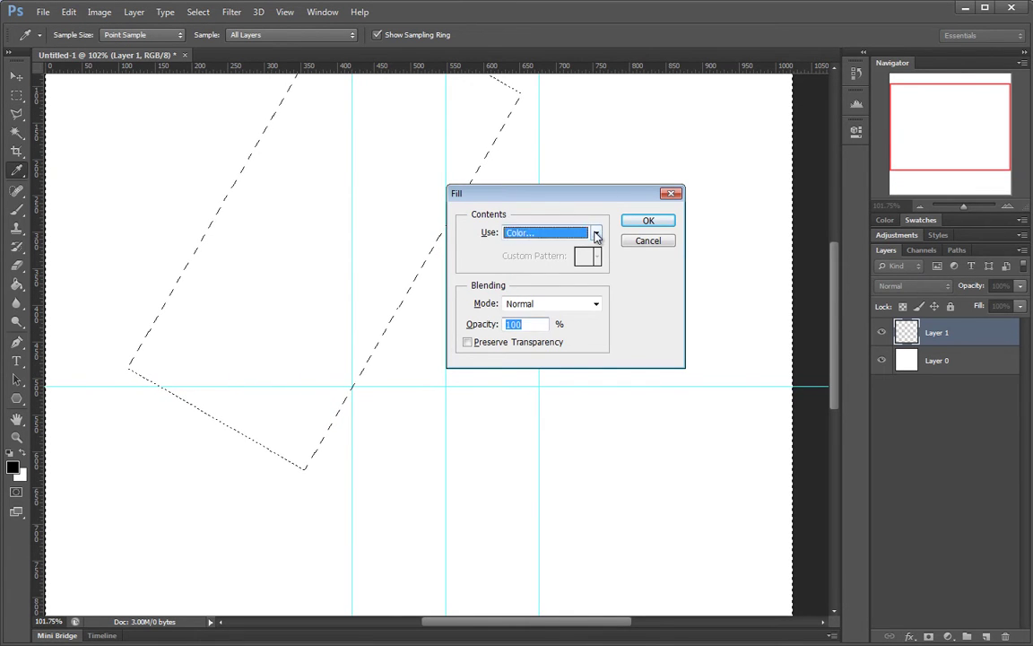
left_click(544, 340)
left_click(649, 221)
mouse_move(524, 240)
left_mouse_down()
mouse_move(468, 256)
mouse_move(541, 244)
left_mouse_up()
key("ctrl+d")
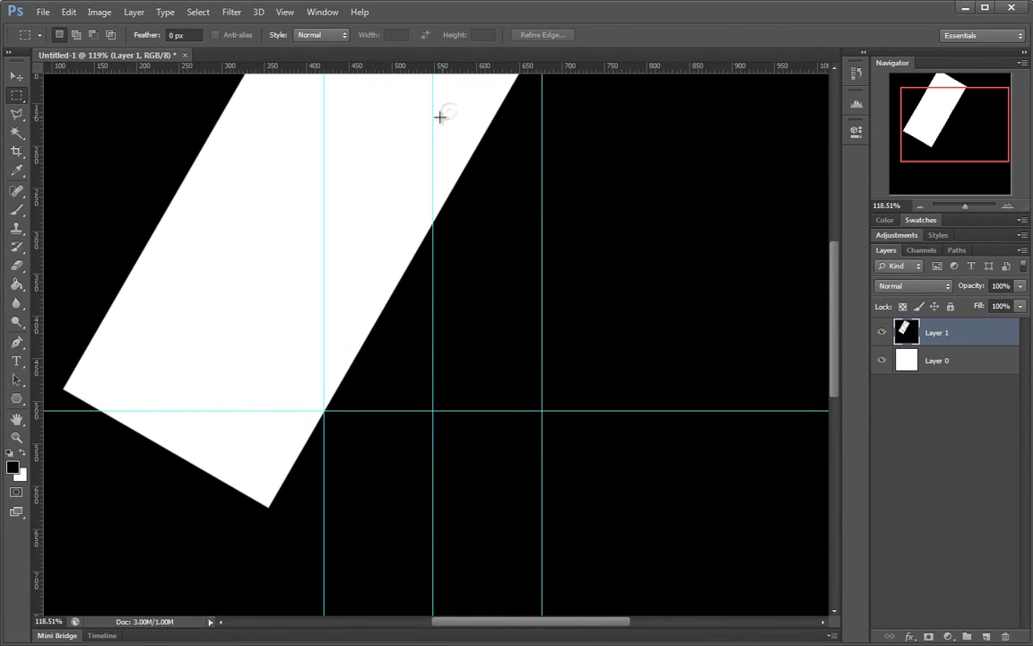
Clear the black beside the small triangle, beyond the middle vertical guide and below the horizontal guide, using two combined rectangular selections, and deselect.
left_click_drag(433, 117, 567, 449)
left_click_drag(598, 525, 263, 411)
left_click_drag(418, 407, 371, 413)
key("ctrl+BackSpace")
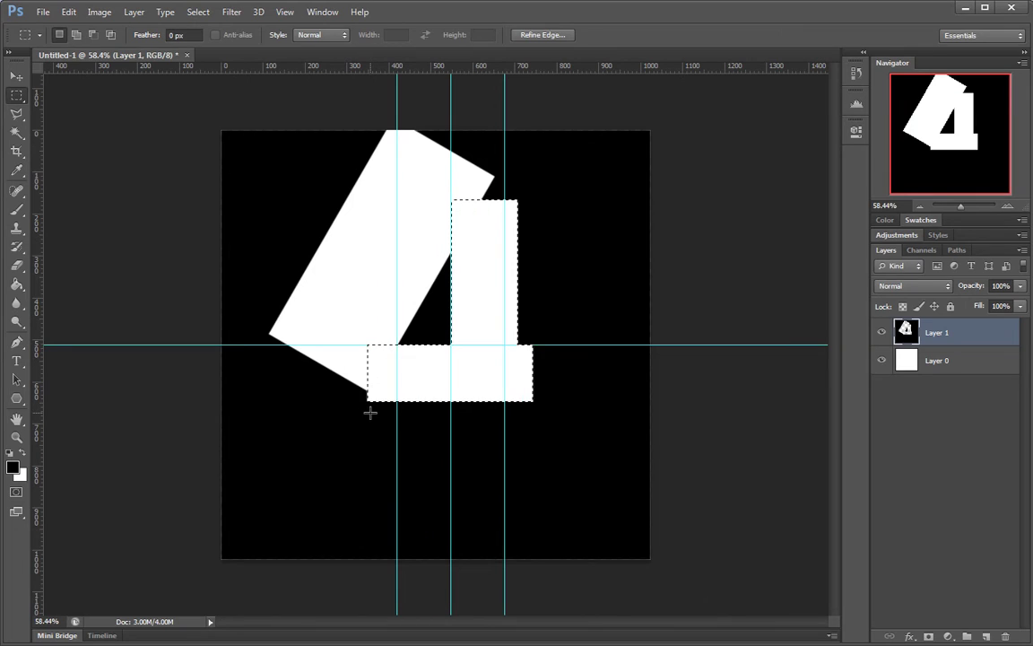
key("ctrl+d")
Select the area around the small black right triangle, invert the selection, delete the remaining black and deselect.
left_click_drag(386, 236, 487, 365)
key("ctrl+shift+i")
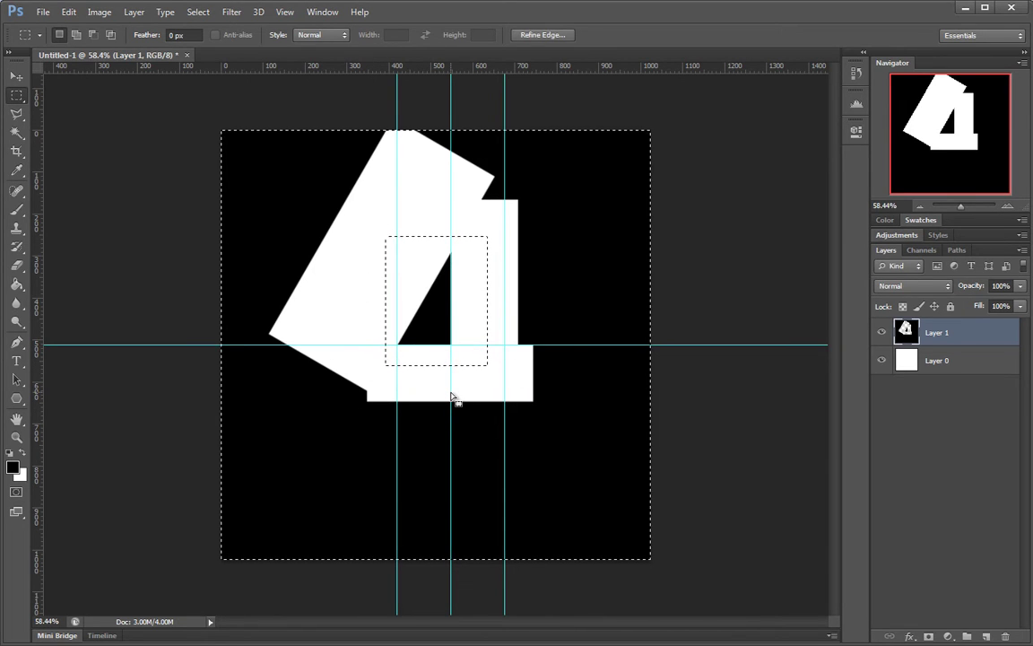
key("Delete")
left_click_drag(453, 359, 497, 280)
left_click(481, 236)
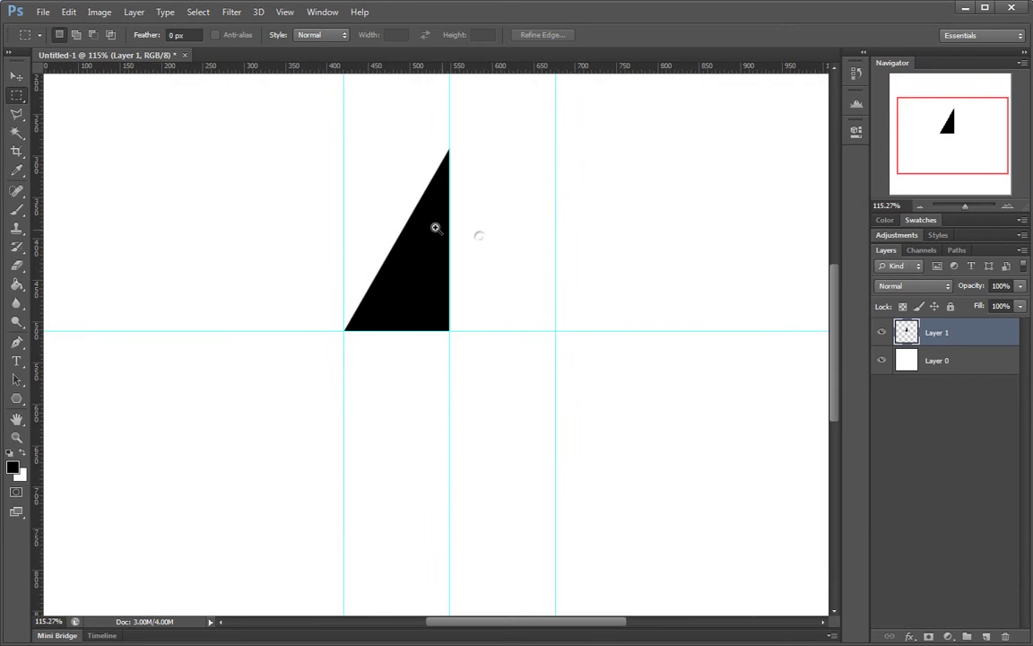
left_click_drag(436, 228, 471, 286)
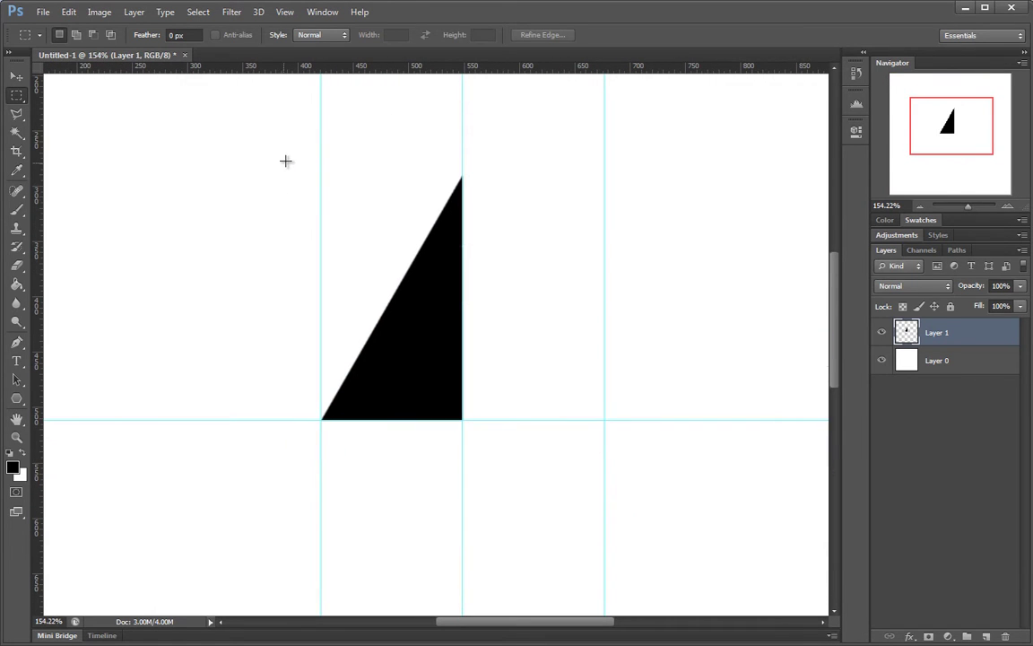
Duplicate the black right triangle beside the original on Layer 1 and flip the copy horizontally.
left_click_drag(254, 127, 547, 457)
mouse_move(415, 376)
left_mouse_down()
mouse_move(653, 374)
mouse_move(543, 368)
mouse_move(571, 363)
mouse_move(542, 381)
mouse_move(553, 369)
mouse_move(650, 362)
left_mouse_up()
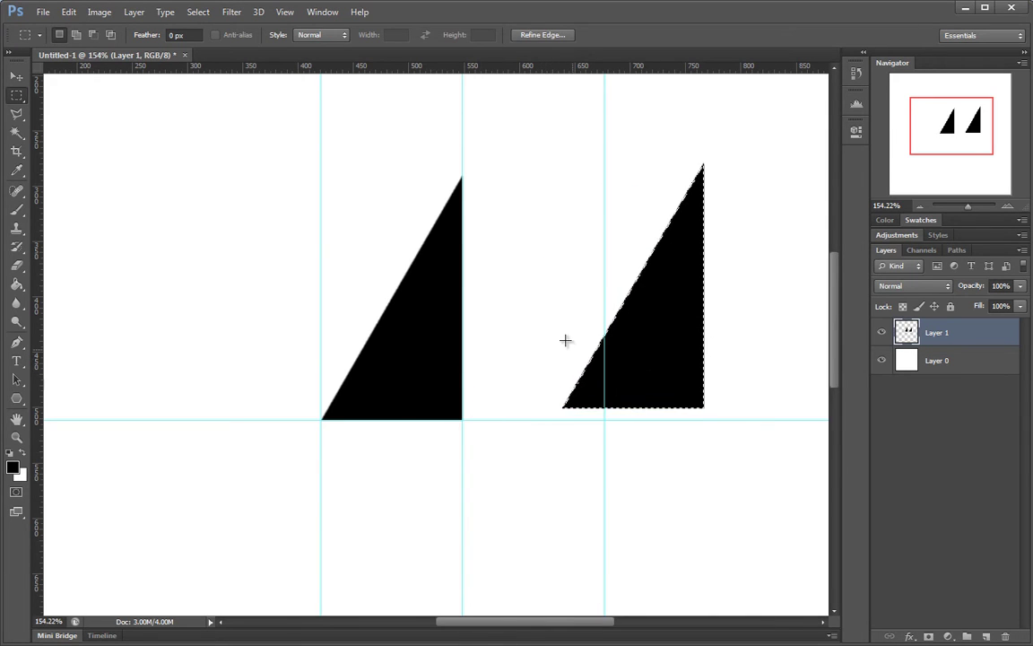
left_click(68, 12)
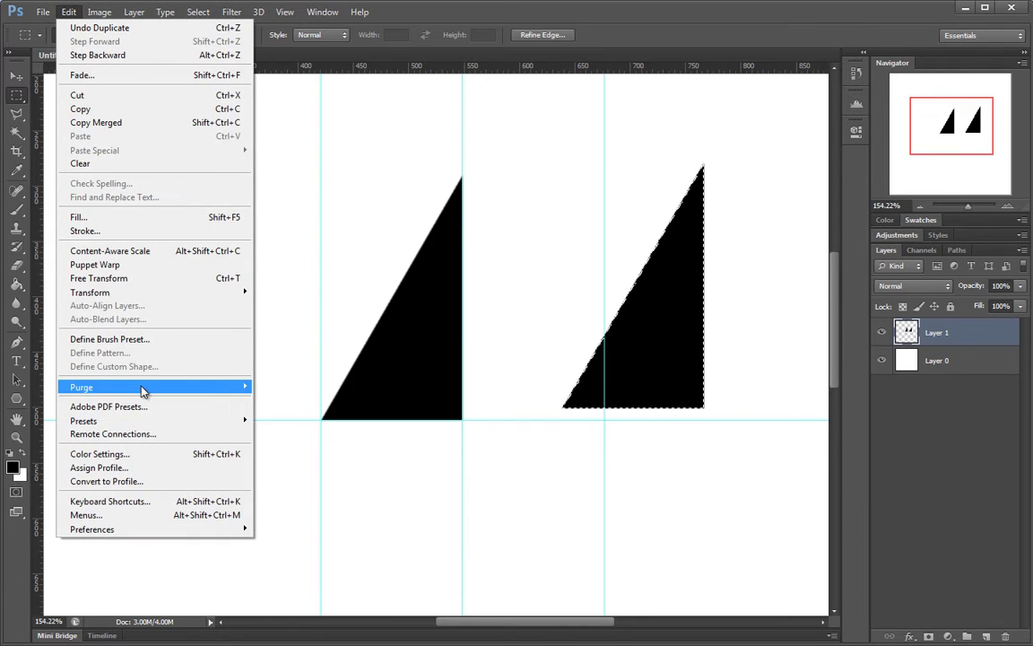
mouse_move(139, 297)
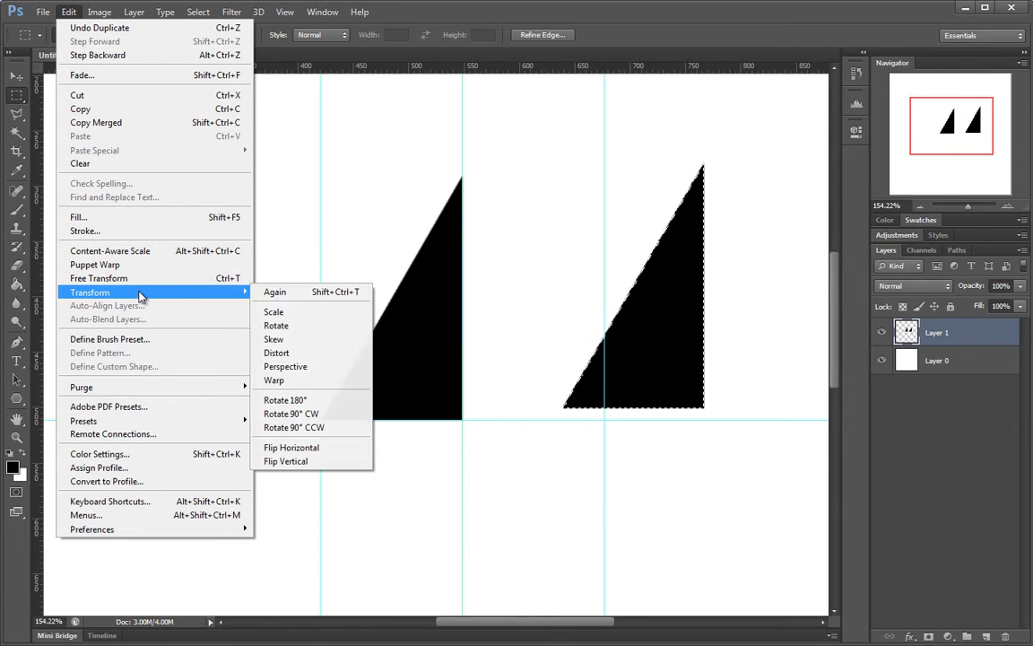
left_click(341, 453)
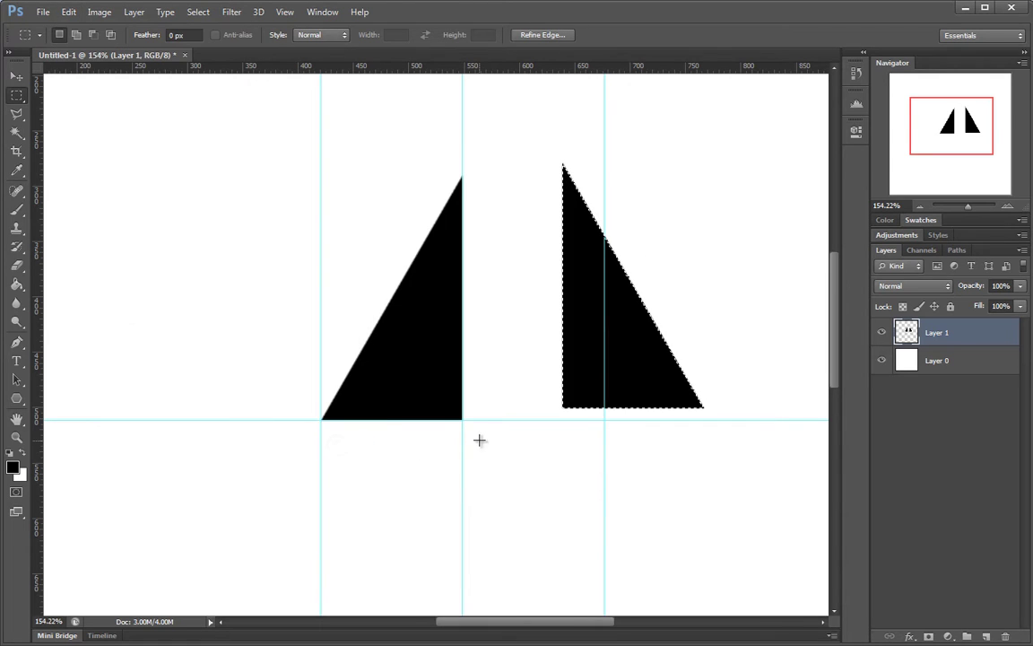
Join the mirrored half to the original along the middle guide with its base on the horizontal guide, check the edges and deselect.
left_click_drag(573, 335, 477, 356)
left_click_drag(449, 162, 565, 152)
left_click_drag(561, 274, 676, 227)
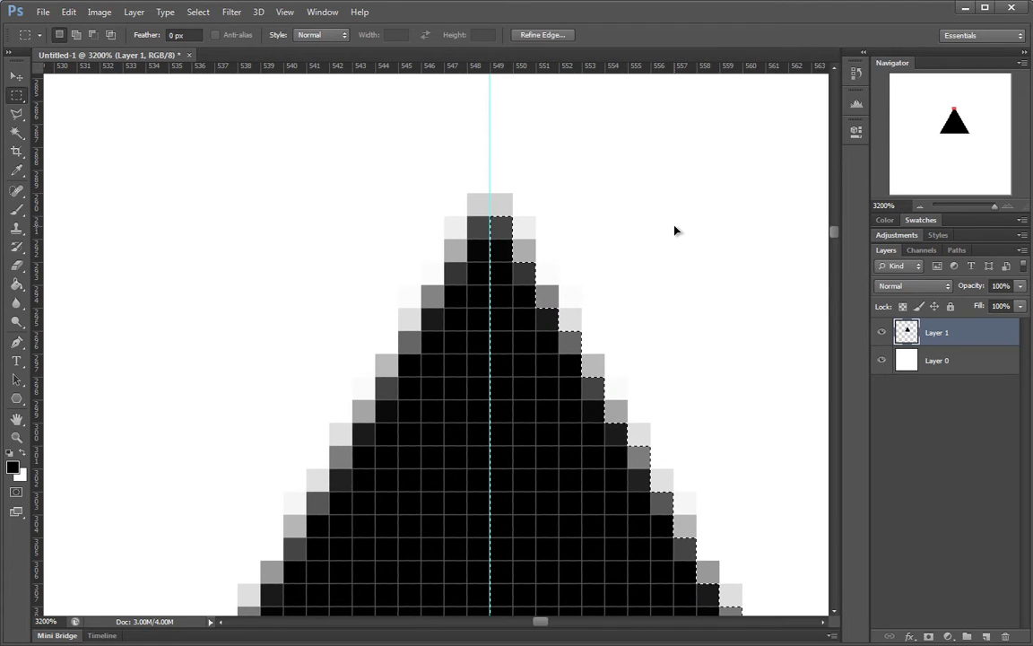
key("ctrl+z")
key("ctrl+z")
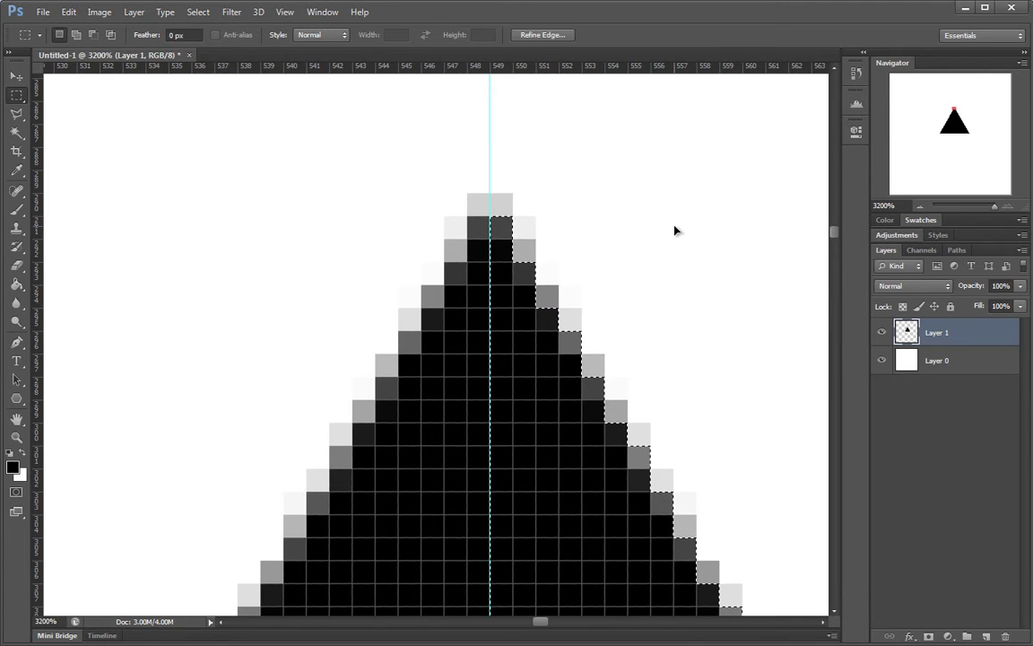
left_click_drag(674, 231, 424, 296)
left_click_drag(468, 331, 702, 354)
left_click_drag(507, 240, 492, 148)
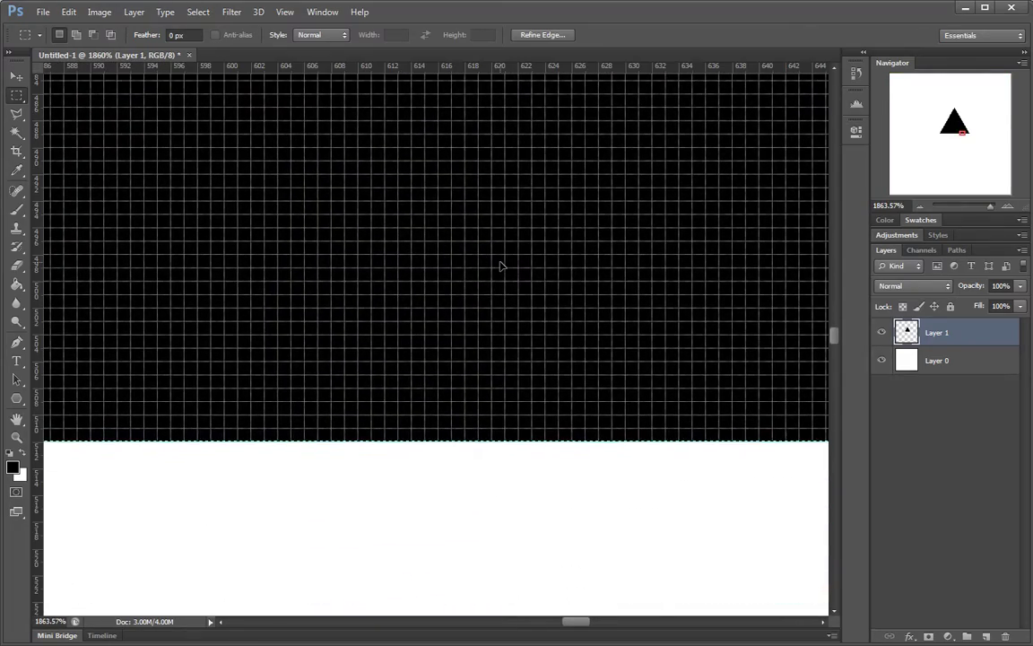
key("ctrl+space")
left_click_drag(501, 267, 466, 524)
key("ctrl+space")
left_click_drag(477, 477, 441, 480)
key("ctrl+d")
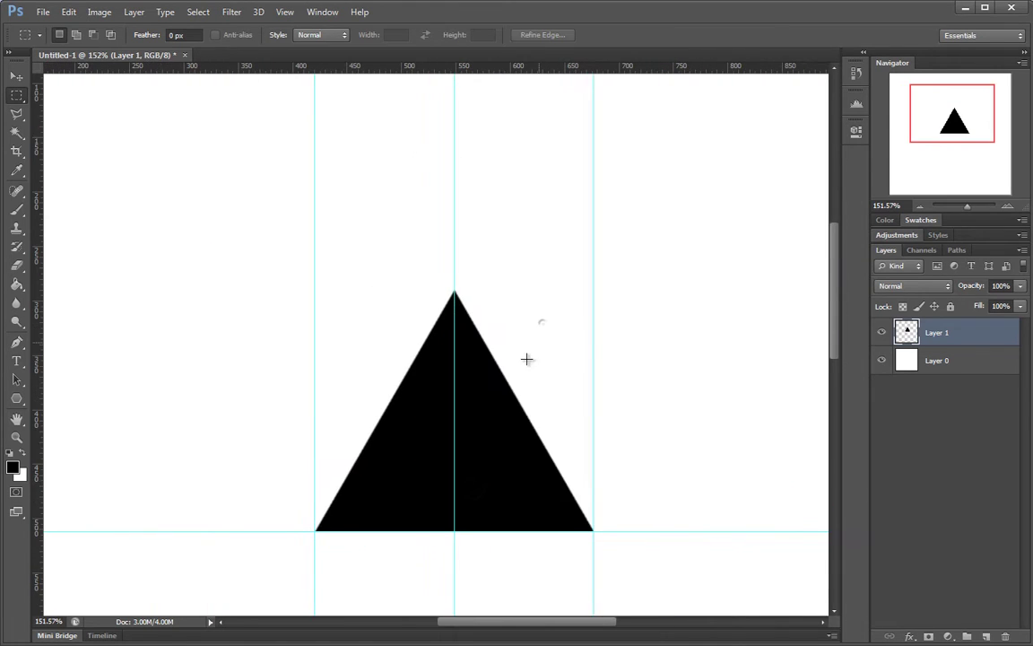
Duplicate the full triangle's layer five times, up to Layer 1 copy 5.
key("space")
left_click_drag(469, 409, 560, 319)
left_click_drag(578, 225, 518, 235)
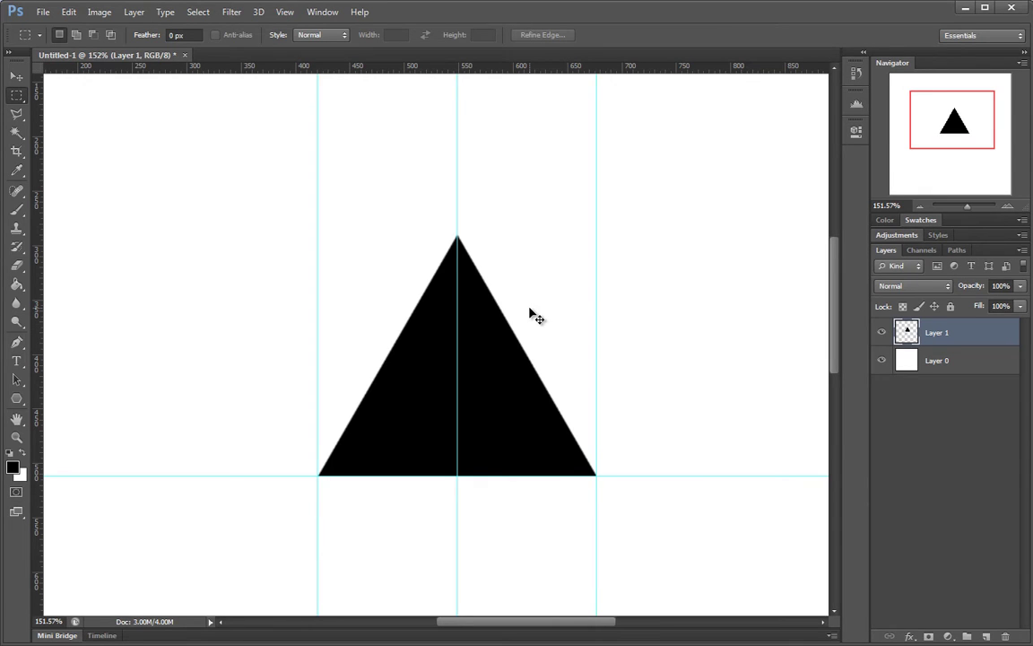
key("ctrl+j")
key("ctrl+j")
key("ctrl+j")
key("ctrl+j")
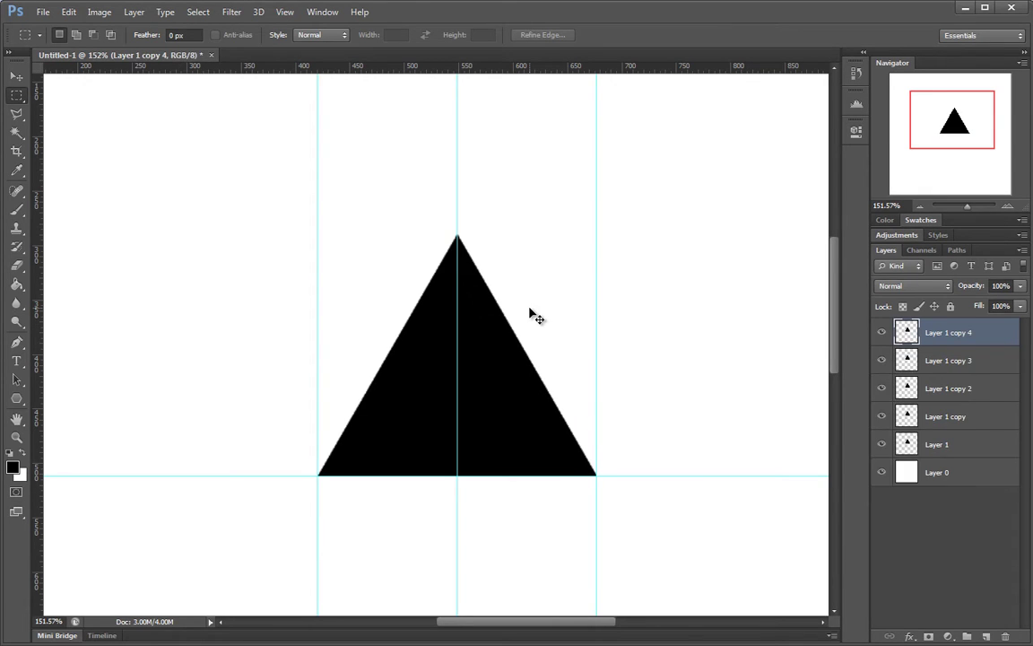
left_click(967, 446)
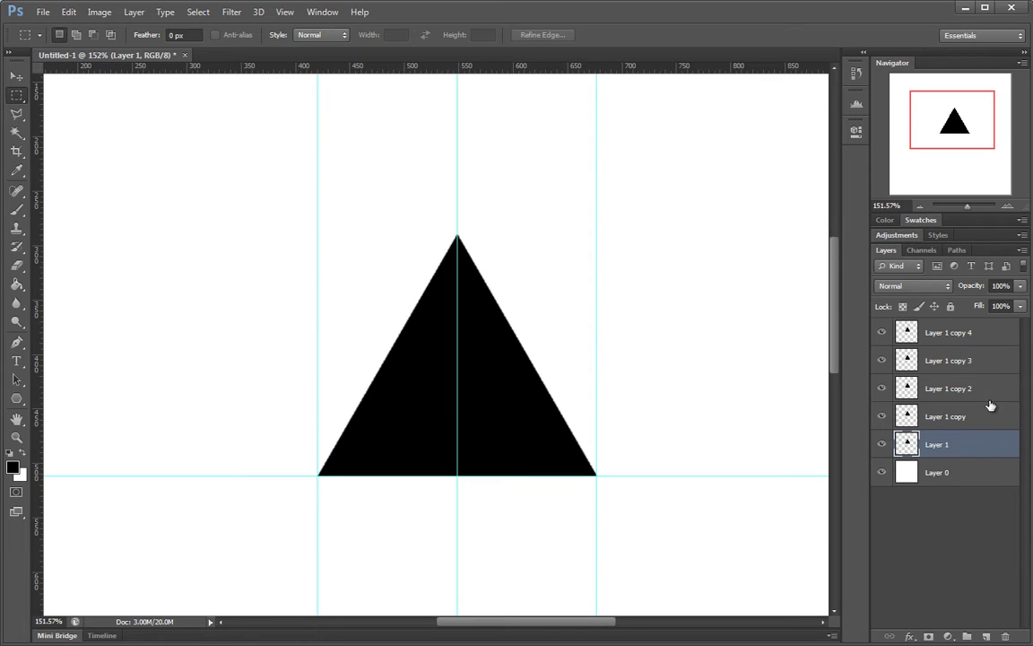
left_click(985, 336)
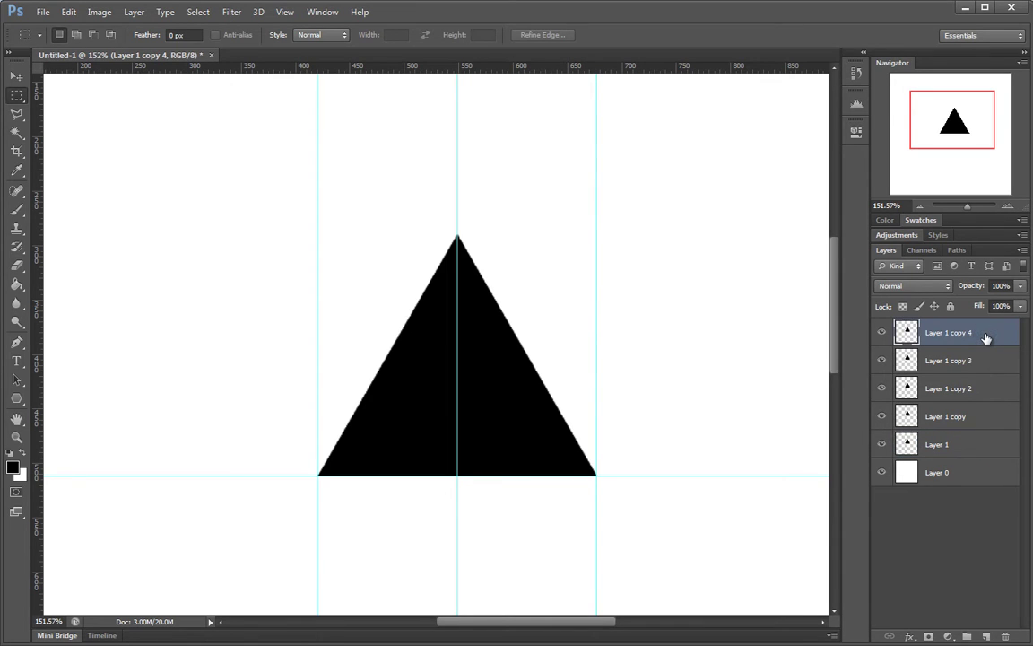
key("ctrl+j")
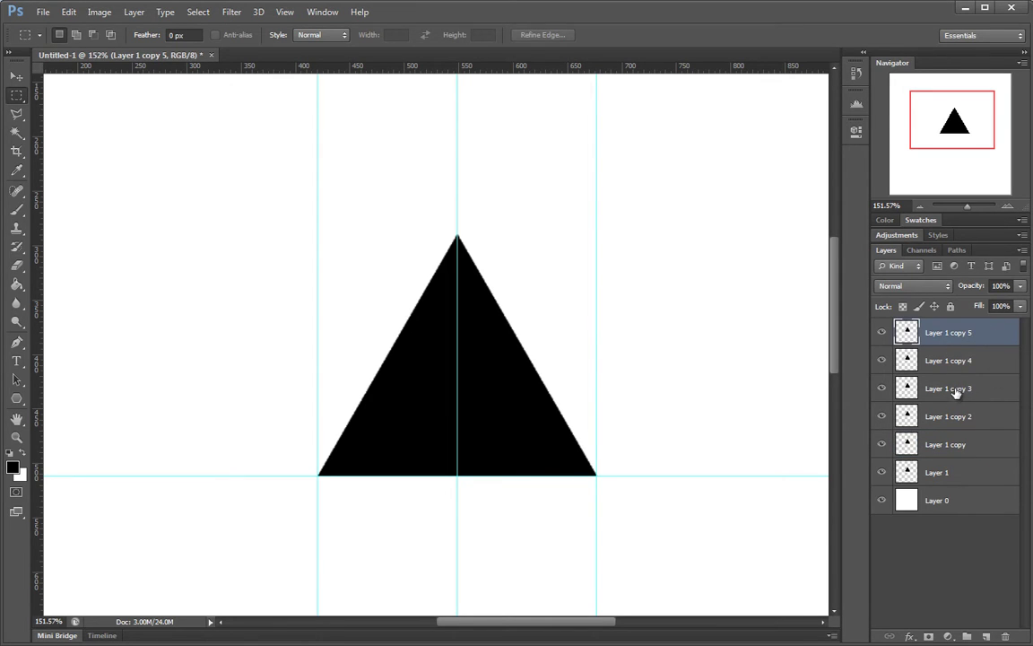
Rotate the triangle on Layer 1 copy 5 by -60° about its apex on the middle guide.
scroll(538, 376, "up", 1)
key("ctrl+t")
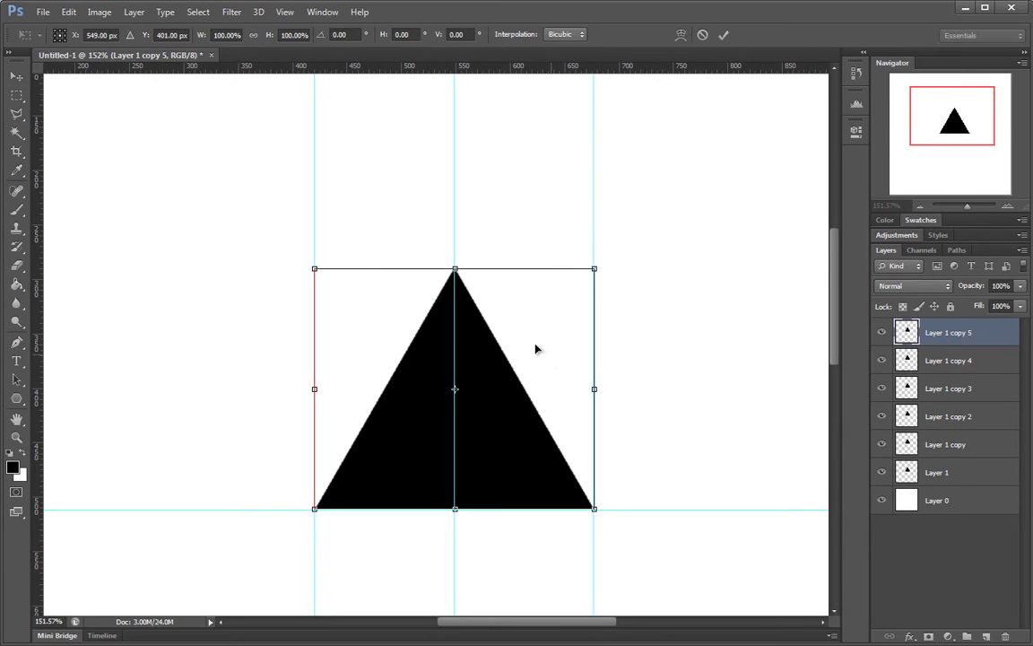
left_click_drag(455, 392, 455, 270)
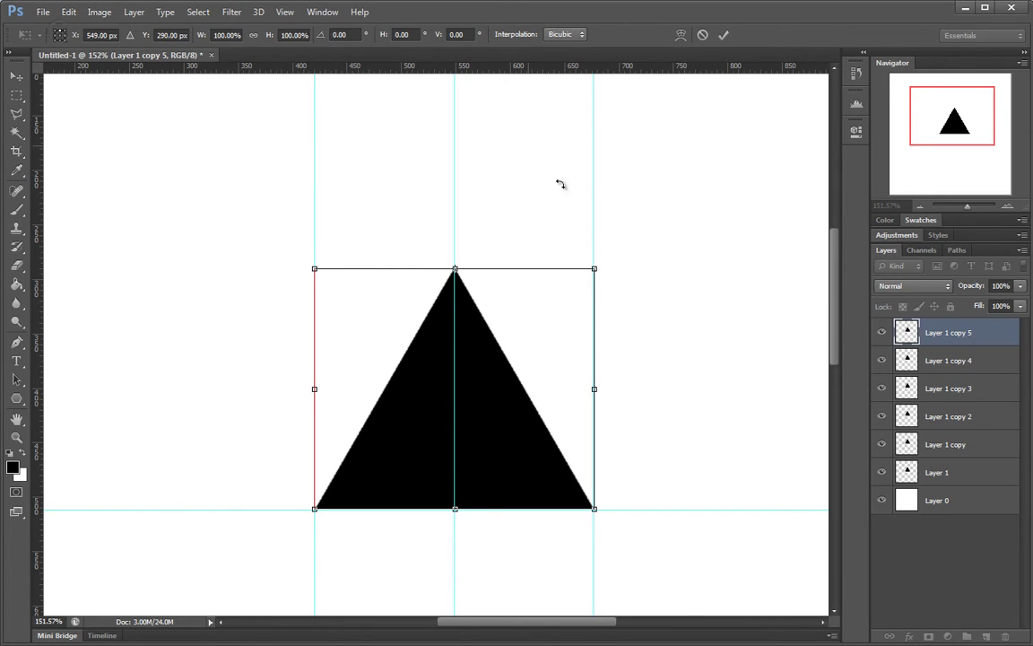
left_click_drag(678, 424, 644, 173)
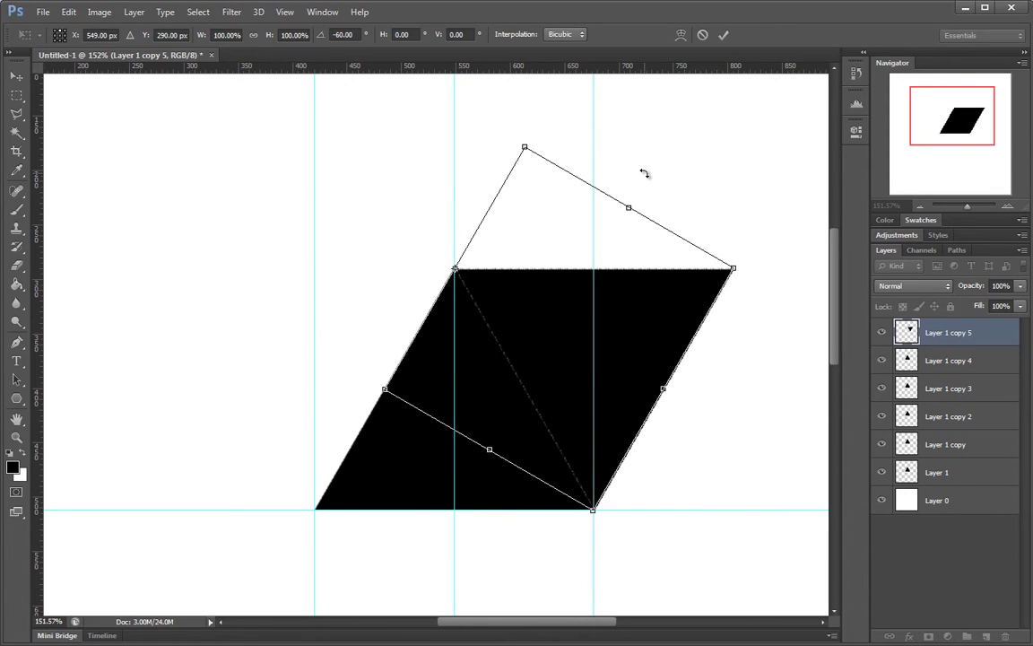
key("Return")
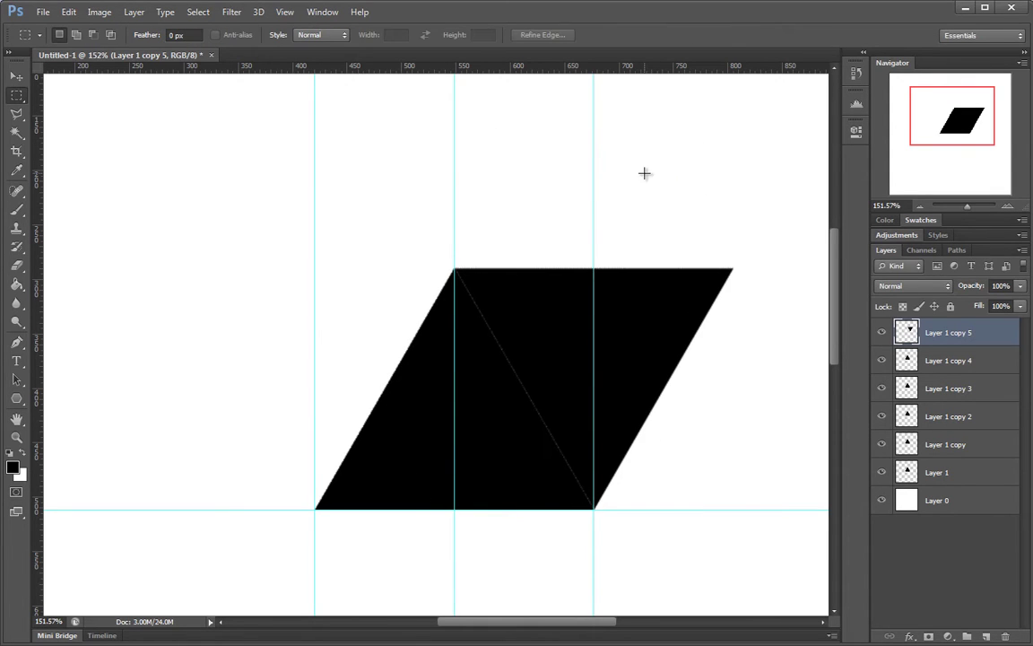
Rotate the triangle on Layer 1 copy 4 by -120° about its apex on the middle guide.
left_click(984, 361)
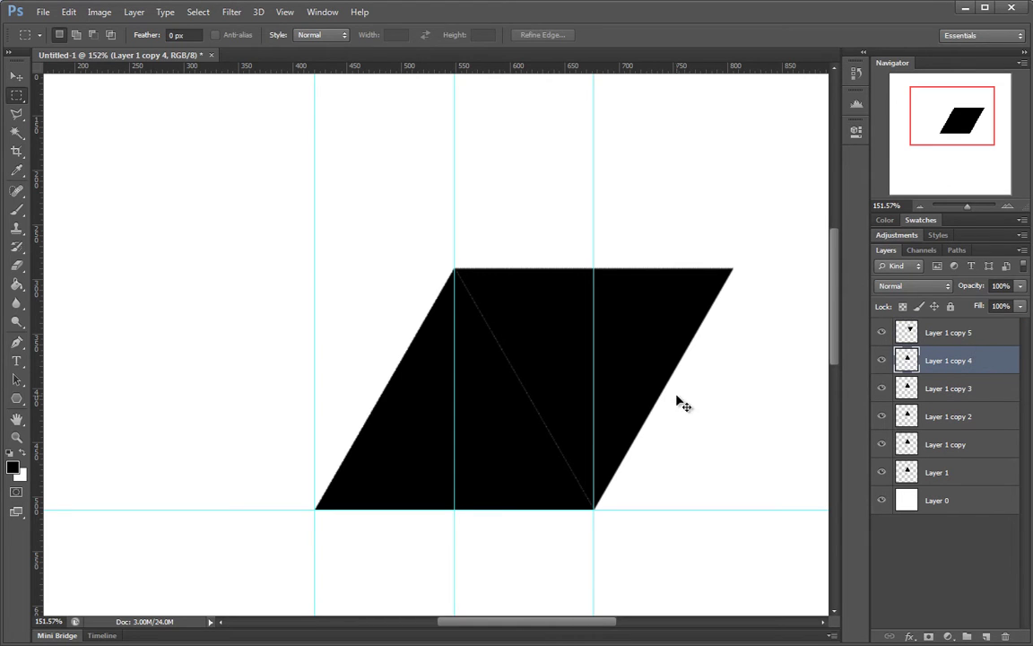
key("ctrl+t")
left_click_drag(455, 390, 455, 269)
left_click_drag(517, 203, 295, 175)
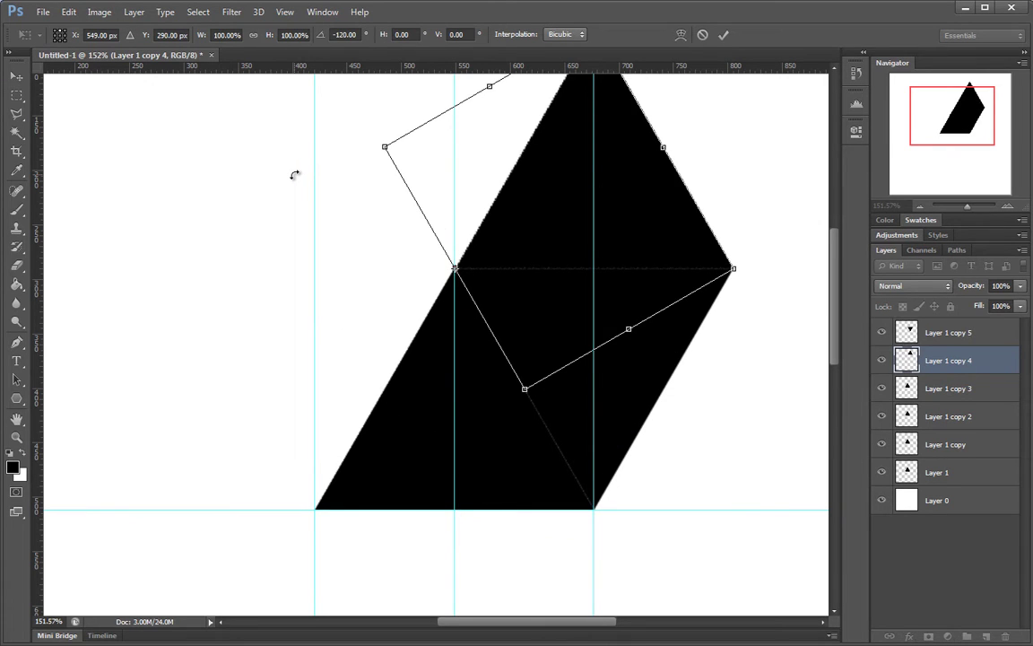
key("Return")
key("m")
Rotate the triangle on Layer 1 copy 3 by half a turn about its apex on the middle guide.
left_click(975, 390)
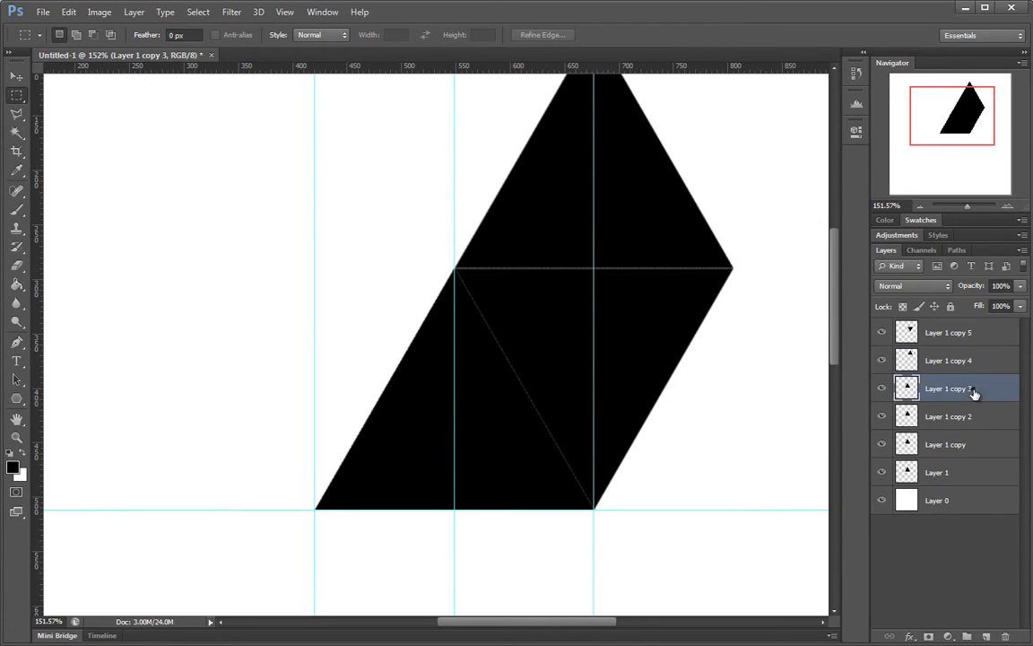
key("ctrl+t")
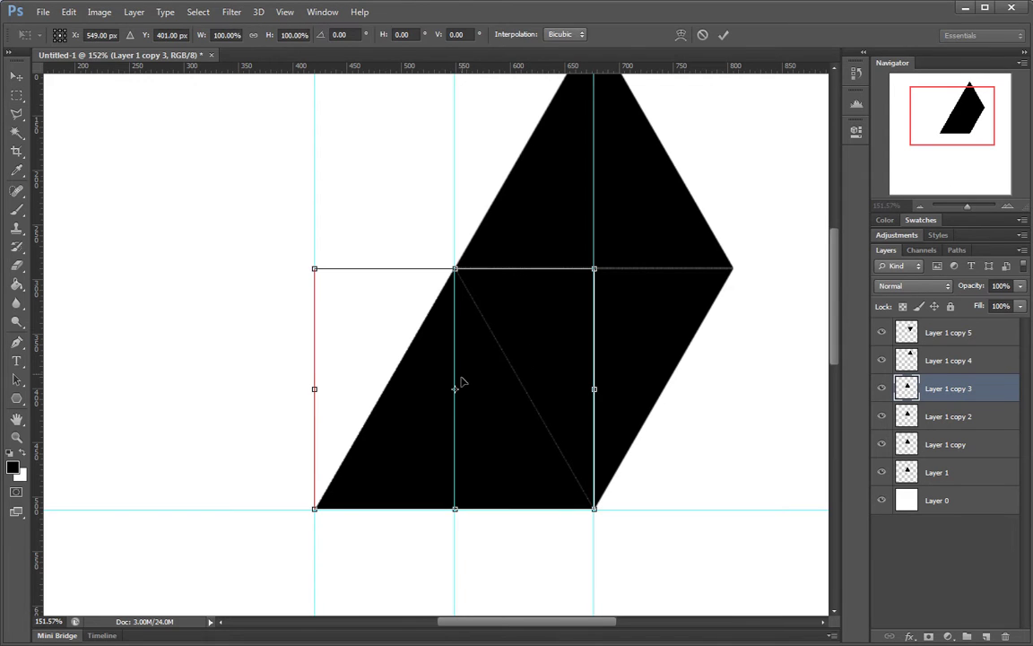
left_click_drag(456, 391, 466, 269)
scroll(486, 256, "down", 2)
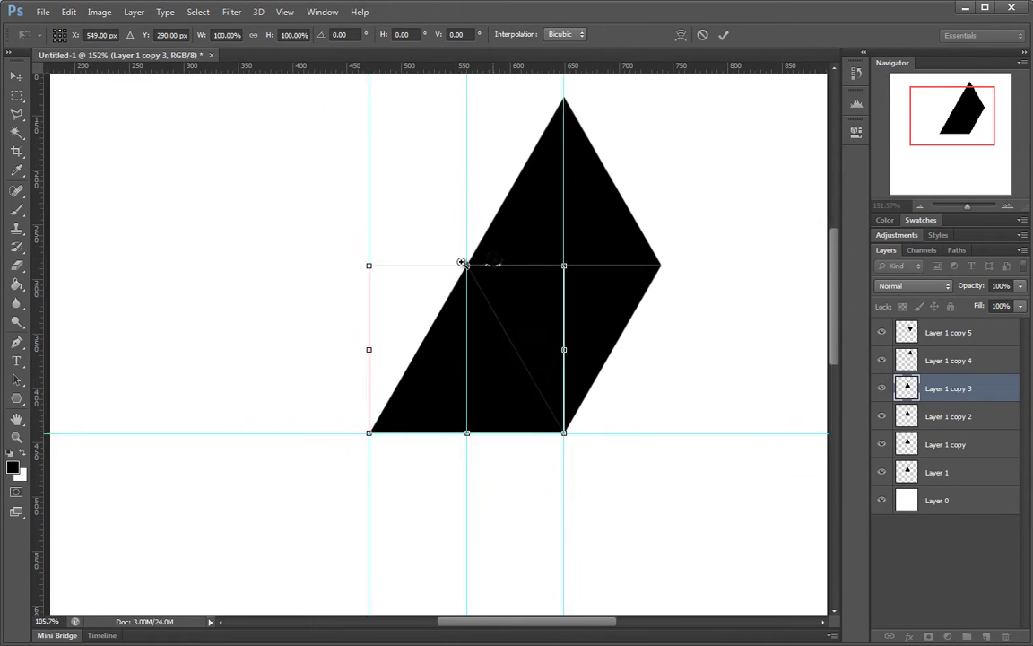
left_click_drag(492, 346, 219, 235)
key("Return")
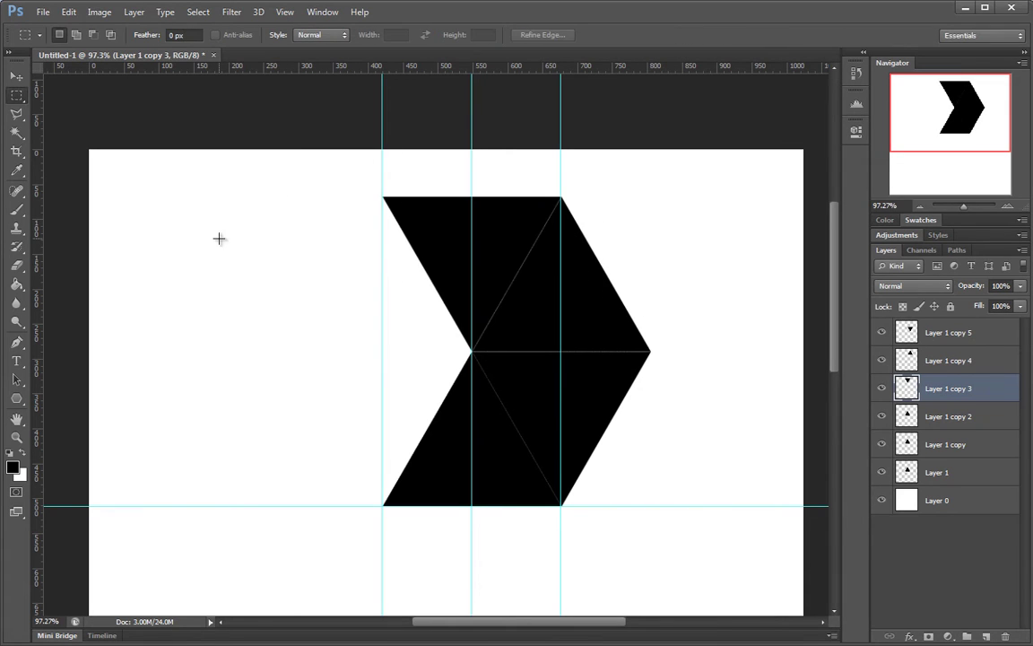
Rotate the triangle on Layer 1 copy 2 by 60° about its apex on the middle guide.
left_click(957, 429)
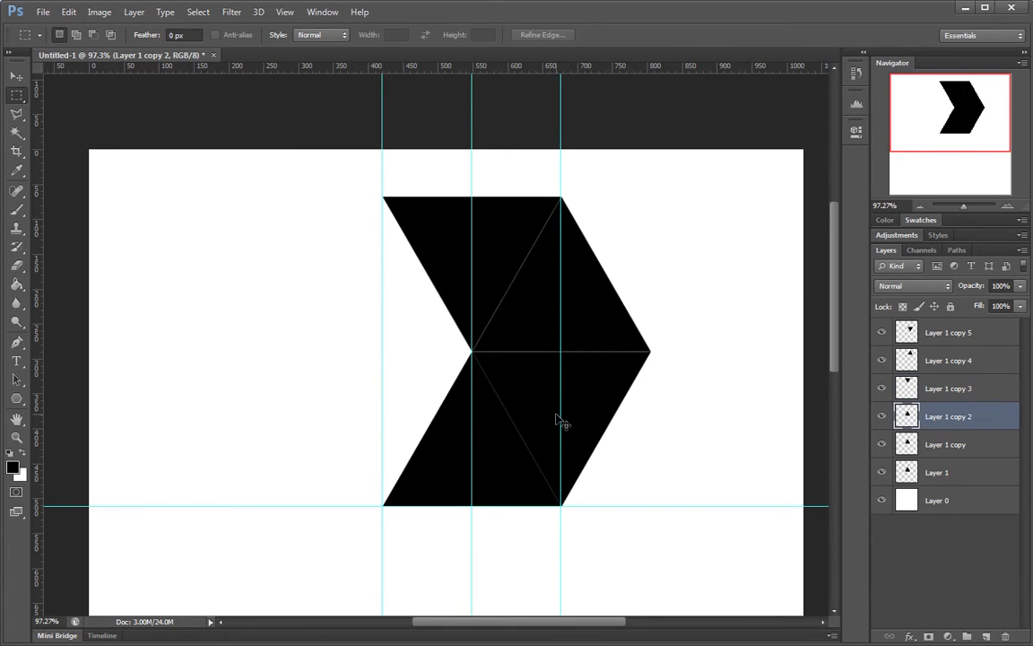
key("ctrl+t")
left_click_drag(473, 431, 473, 352)
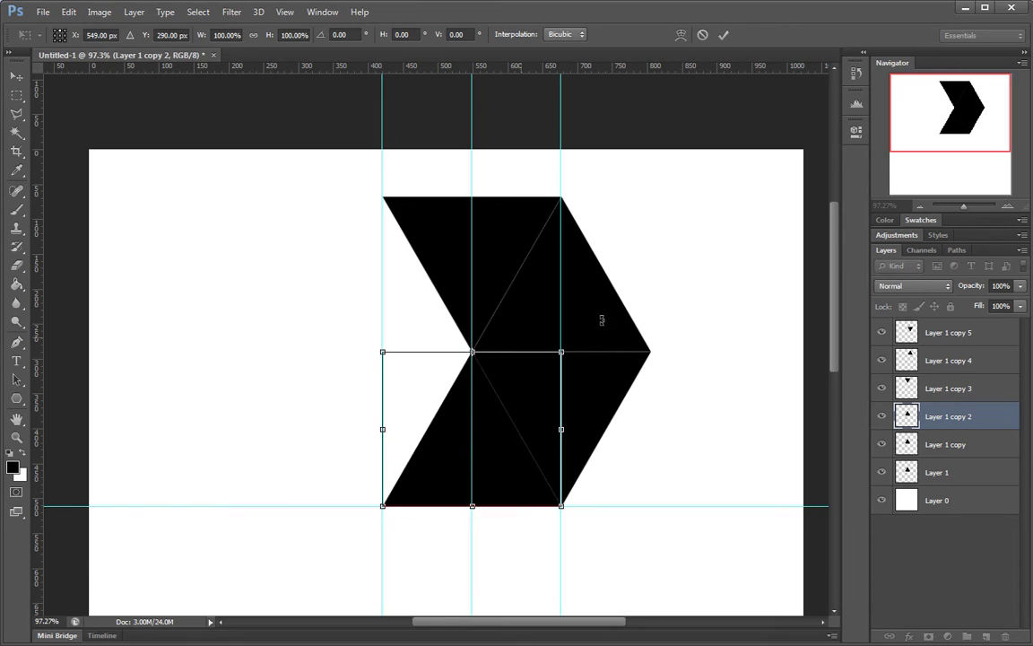
left_click_drag(604, 323, 588, 489)
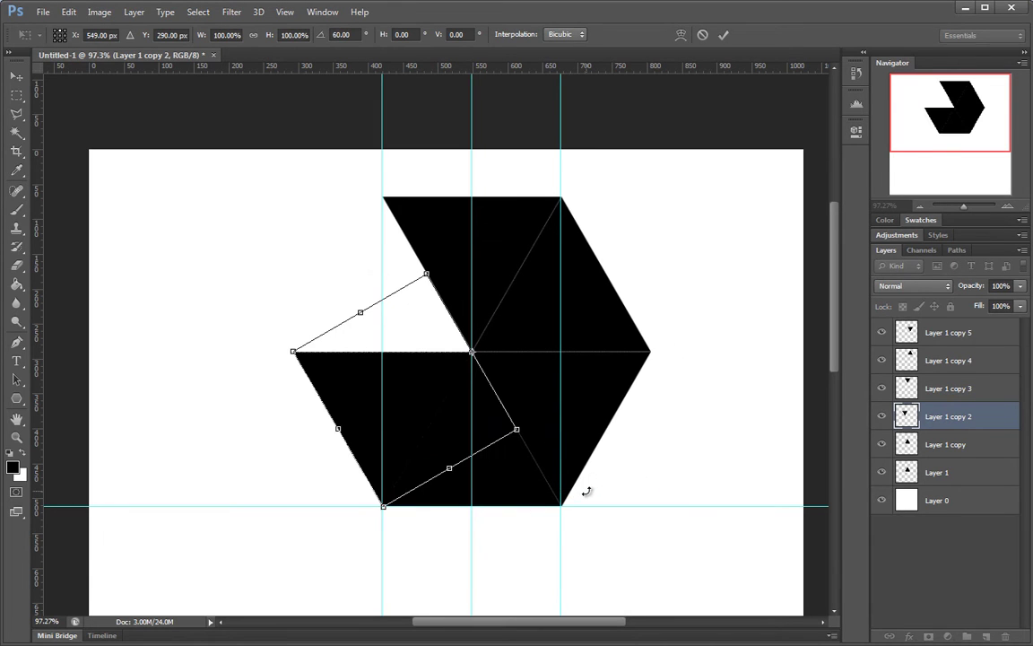
key("Return")
Rotate the triangle on Layer 1 copy by 120° about its apex on the middle guide.
left_click(960, 448)
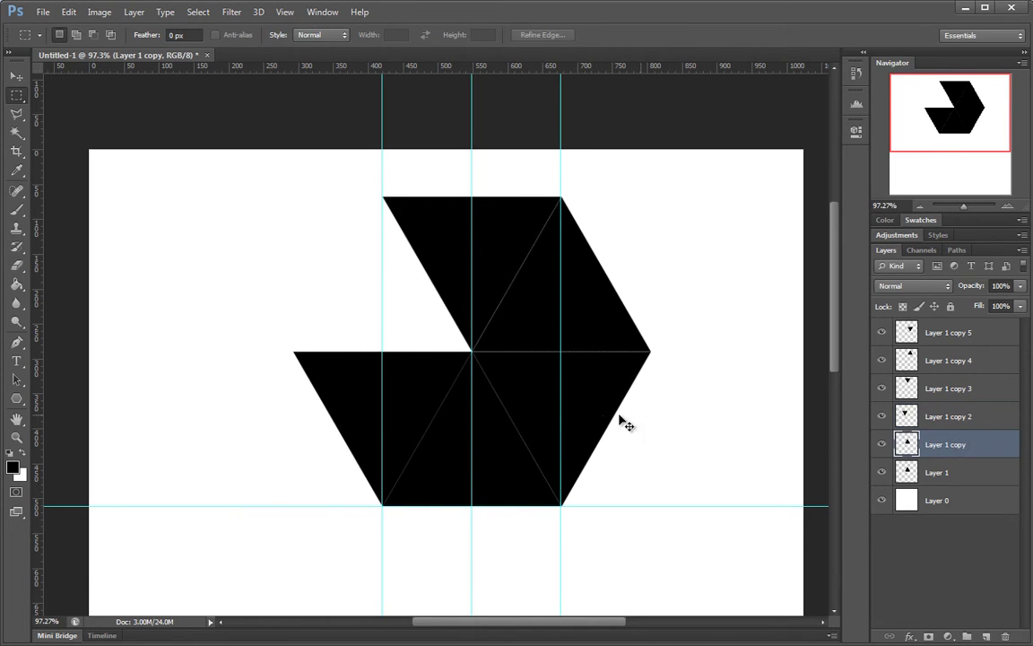
key("ctrl+t")
left_click_drag(473, 431, 473, 351)
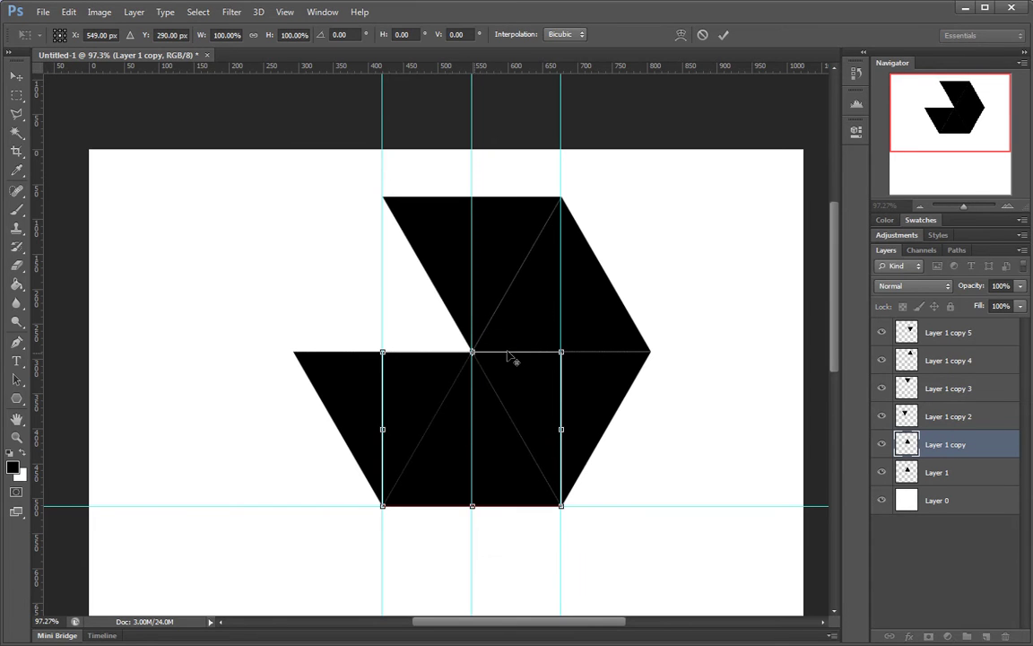
left_click_drag(689, 408, 335, 510)
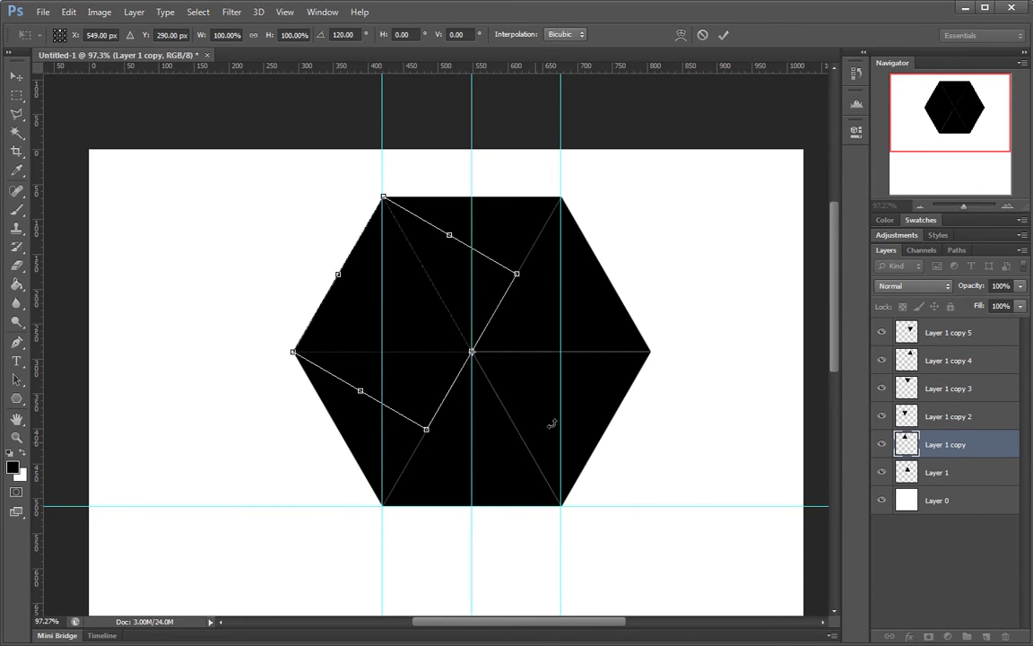
left_click_drag(539, 405, 651, 344)
scroll(553, 402, "up", 3)
key("Return")
key("m")
Examine the six-triangle hexagon and compare it with the three-armed pattern in sample.png.
left_click_drag(490, 285, 530, 274)
scroll(530, 274, "down", 6)
scroll(542, 299, "up", 4)
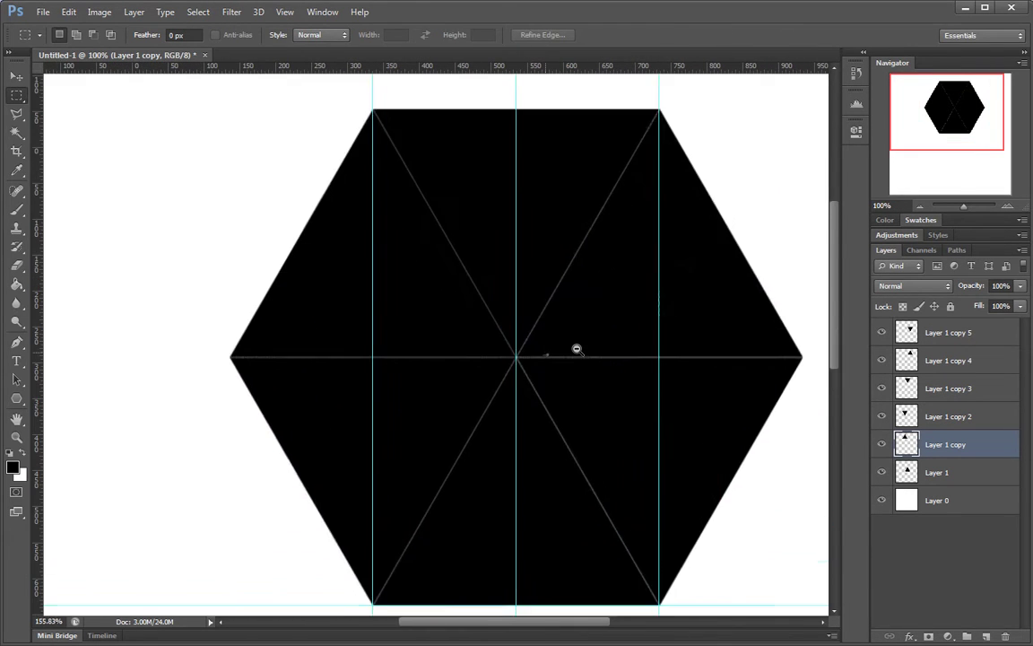
scroll(576, 349, "down", 1)
left_click_drag(572, 348, 558, 328)
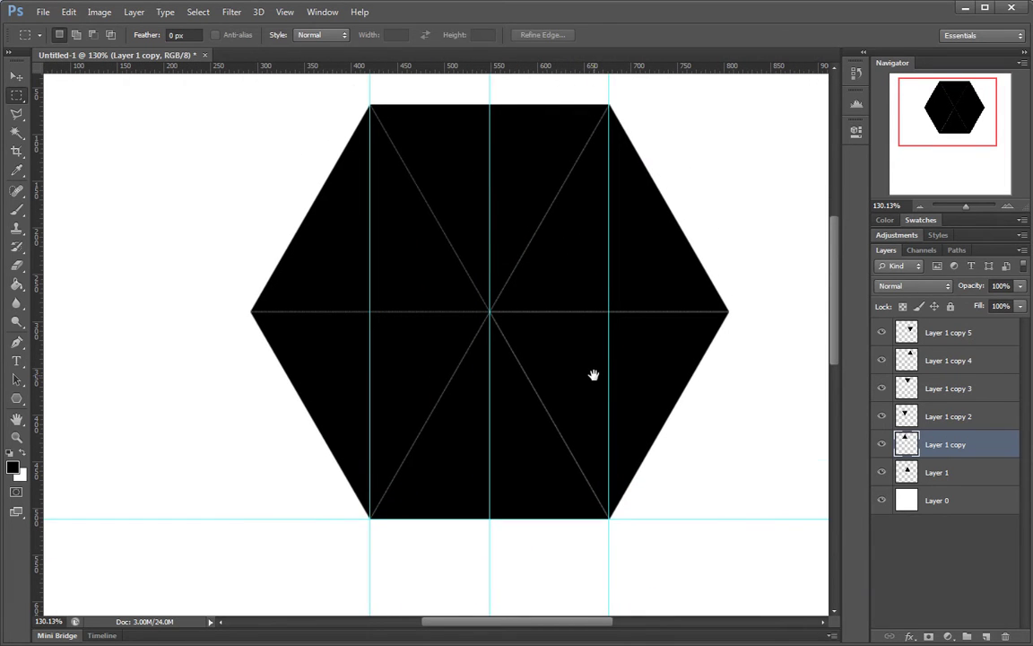
key("alt+Tab")
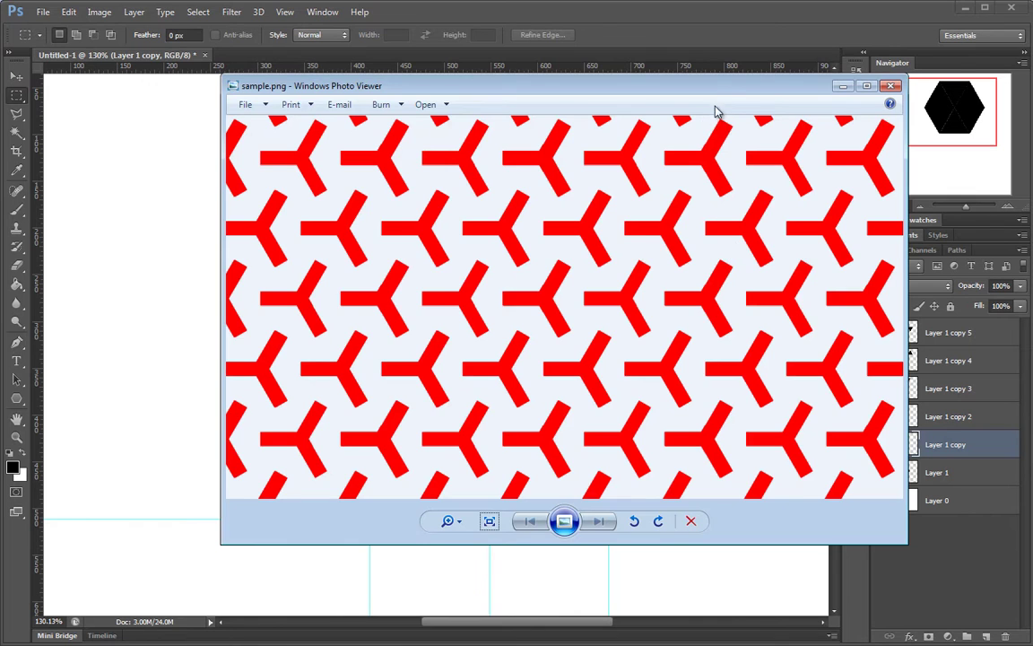
left_click_drag(706, 106, 699, 130)
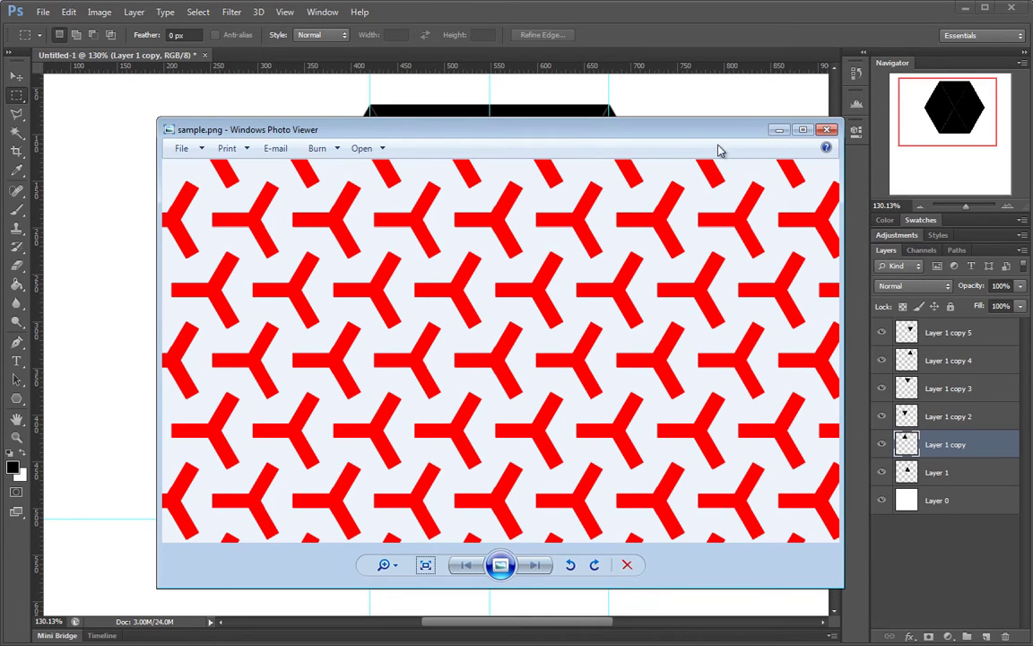
left_click(780, 131)
left_click_drag(486, 336, 505, 333)
Merge Layer 1 and its five triangle copies into a single hexagon layer, leaving Layer 0 separate.
left_click(951, 471)
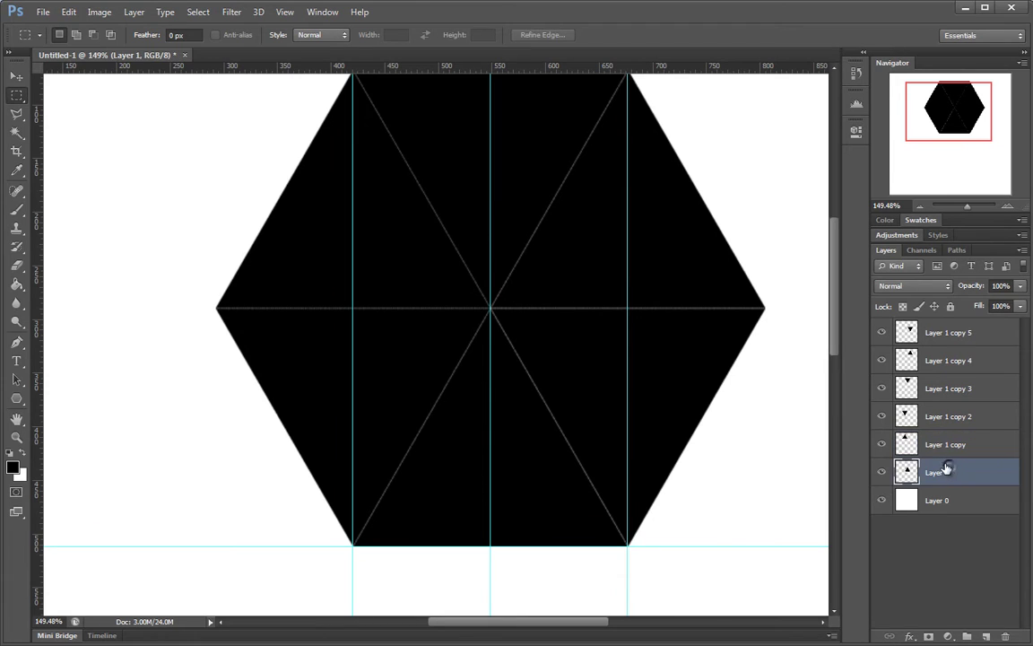
left_click_drag(620, 333, 607, 375)
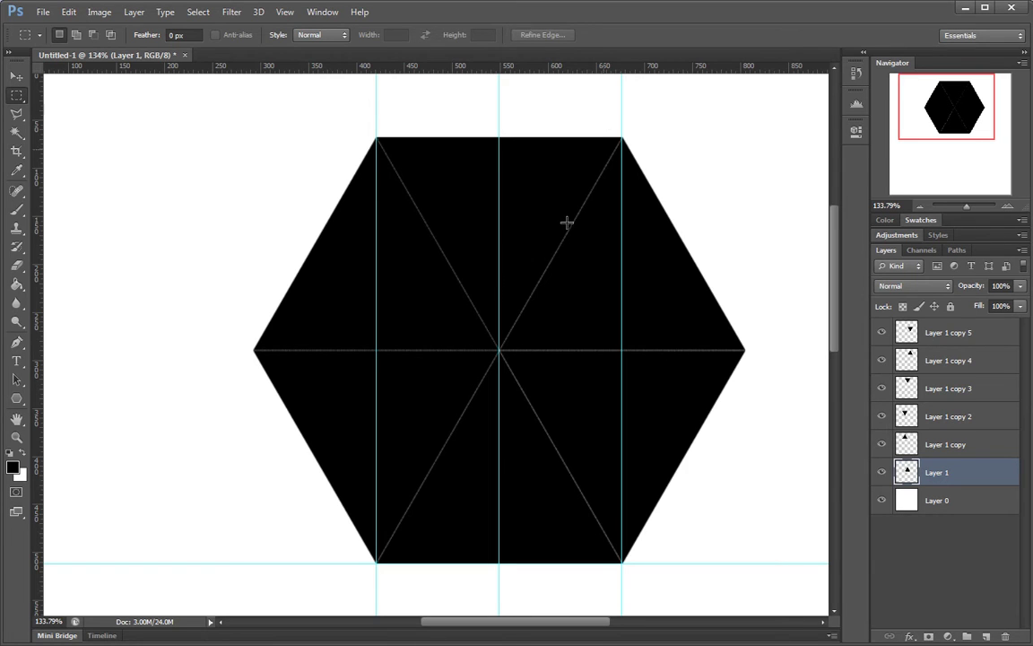
left_click_drag(658, 381, 632, 373)
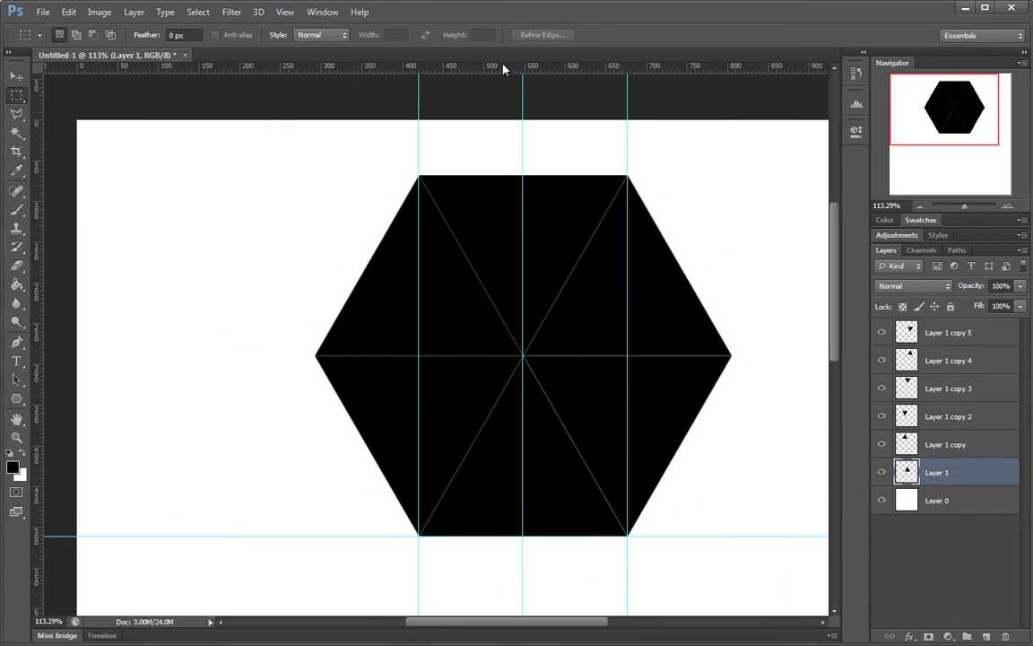
left_click_drag(504, 69, 932, 482)
left_click_drag(870, 472, 580, 76)
left_click(881, 472)
left_click(881, 472)
left_click(975, 333, "shift")
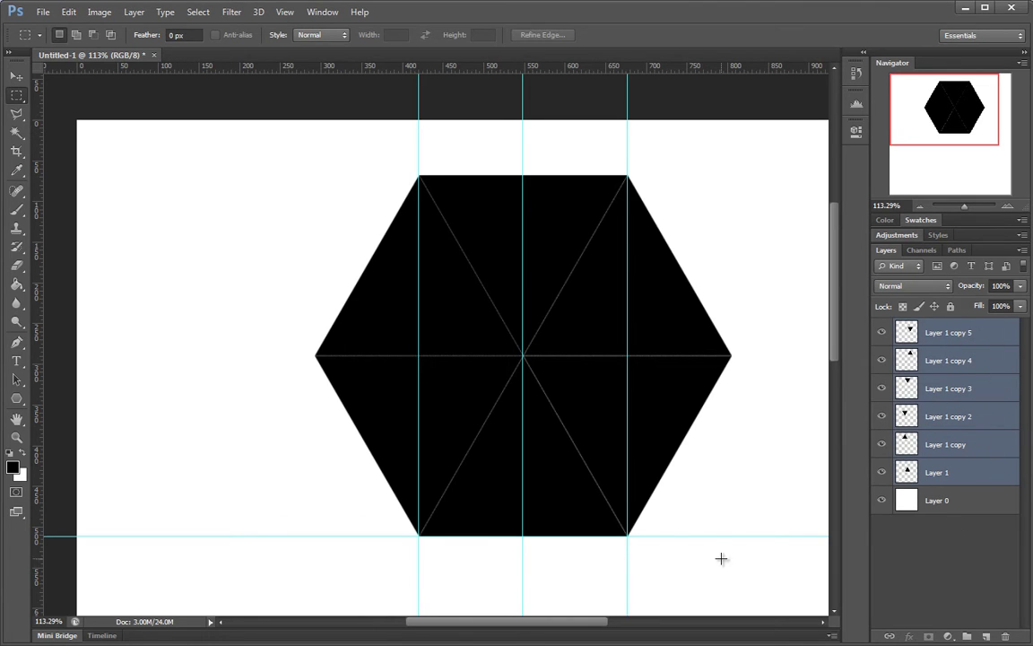
key("ctrl+e")
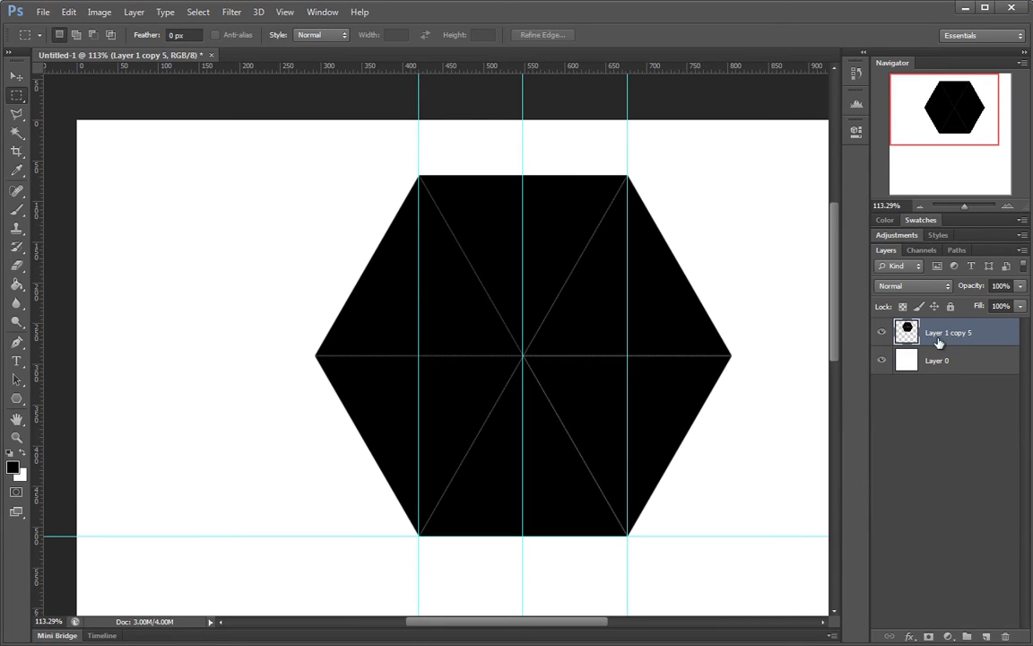
Try placing a horizontal guide along the hexagon's top edge, check it at the corners and remove it.
left_click_drag(604, 68, 600, 175)
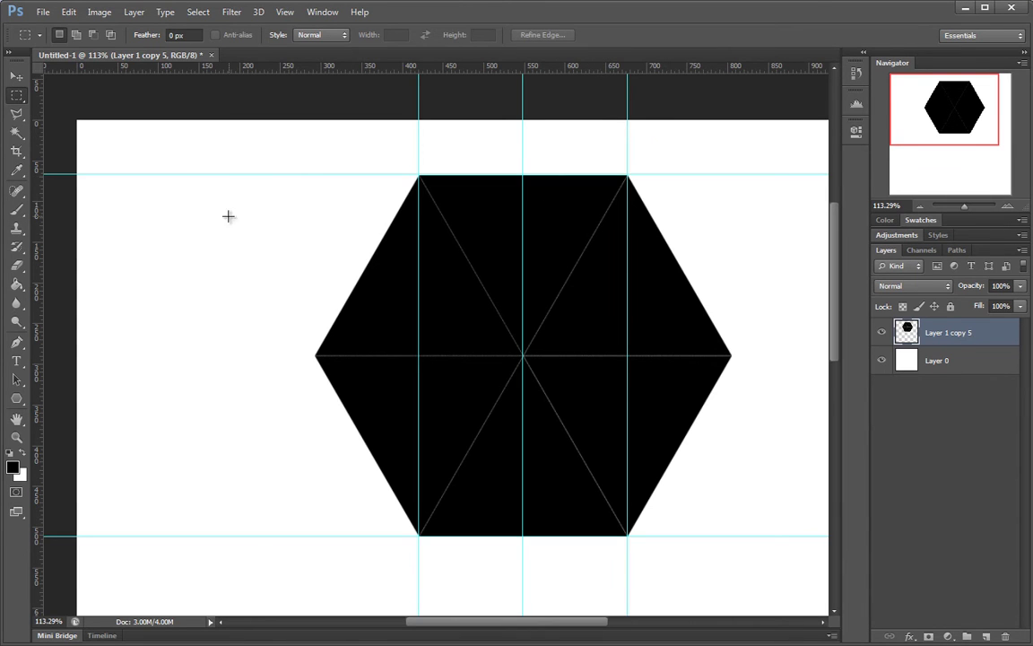
left_click_drag(460, 160, 574, 160)
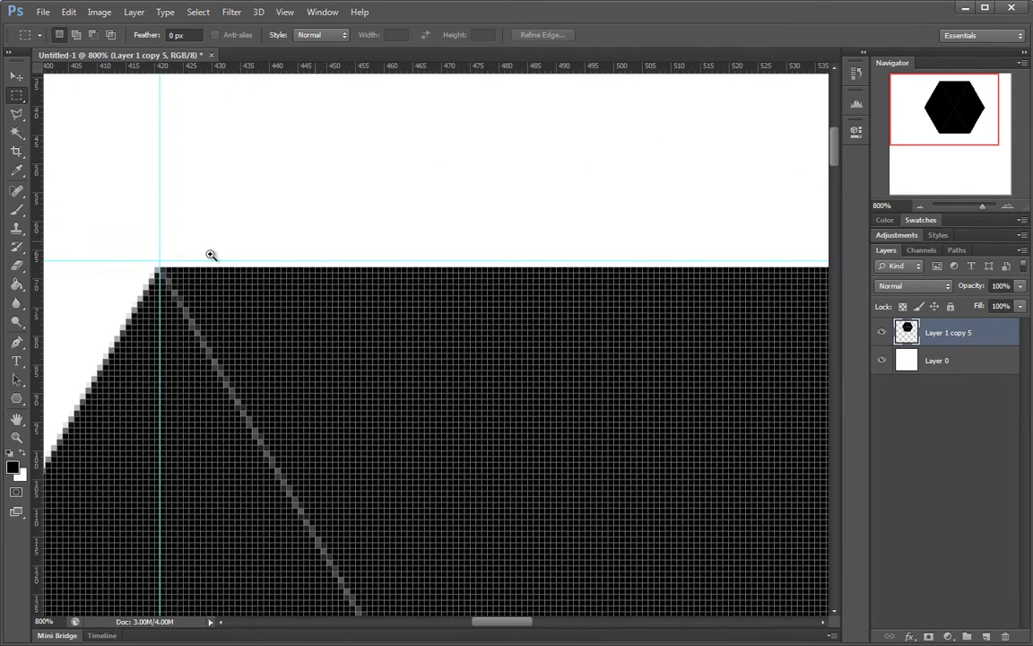
mouse_move(212, 254)
left_mouse_down()
mouse_move(307, 233)
mouse_move(314, 247)
mouse_move(216, 247)
left_mouse_up()
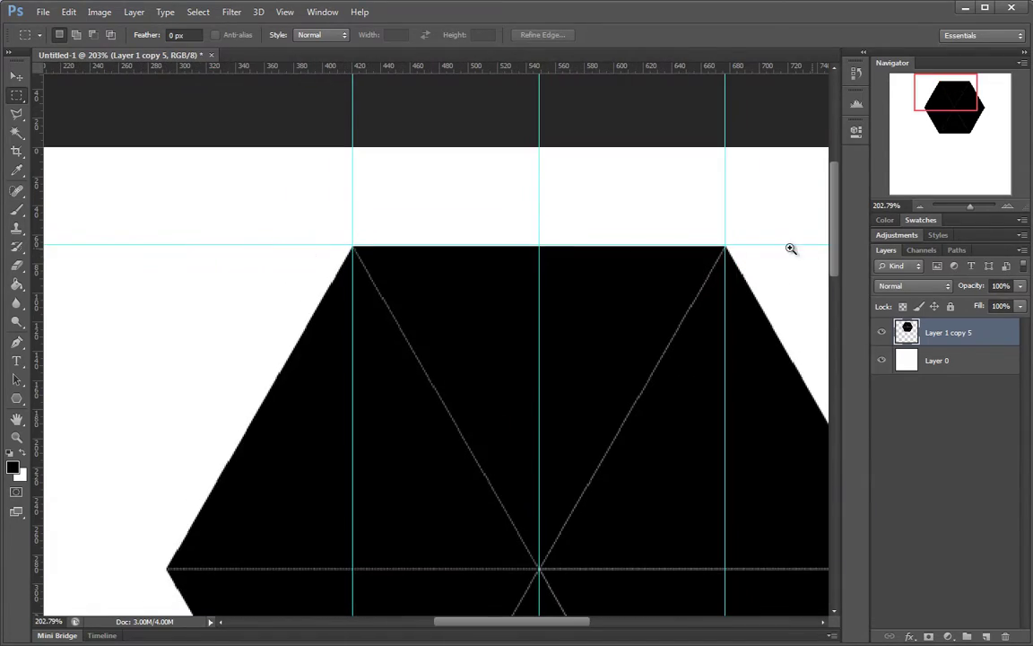
left_click_drag(729, 247, 879, 207)
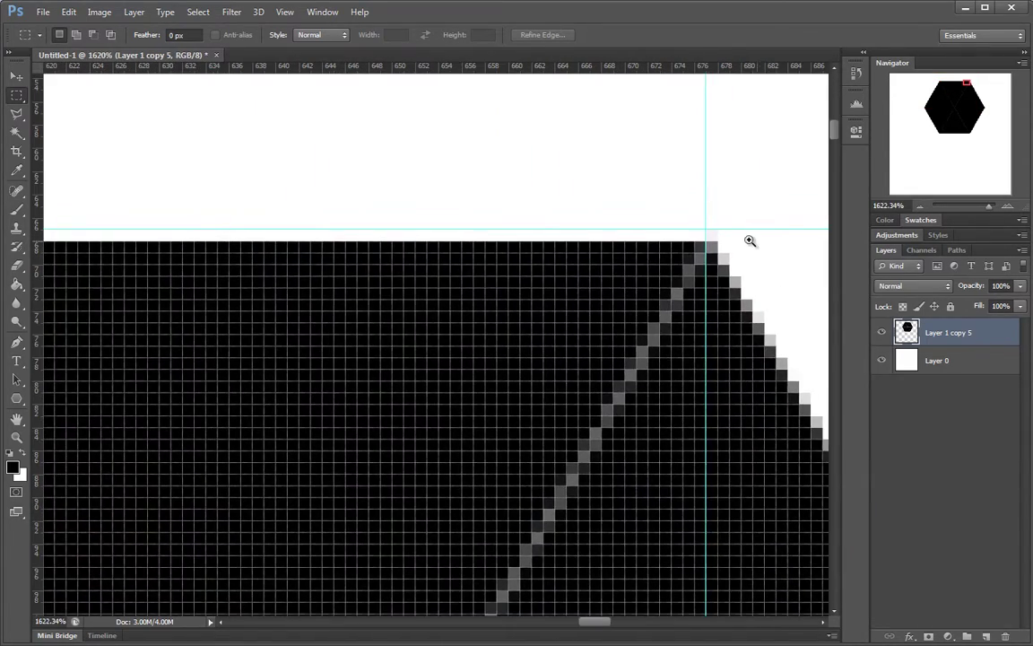
left_click(748, 237)
left_click_drag(698, 218, 639, 63)
Select the stray faint pixels just above the hexagon's upper-right and upper-left corners with rectangular marquees.
left_click_drag(717, 213, 629, 234)
left_click_drag(550, 235, 491, 235)
left_click_drag(561, 230, 875, 249)
left_click_drag(542, 256, 942, 259)
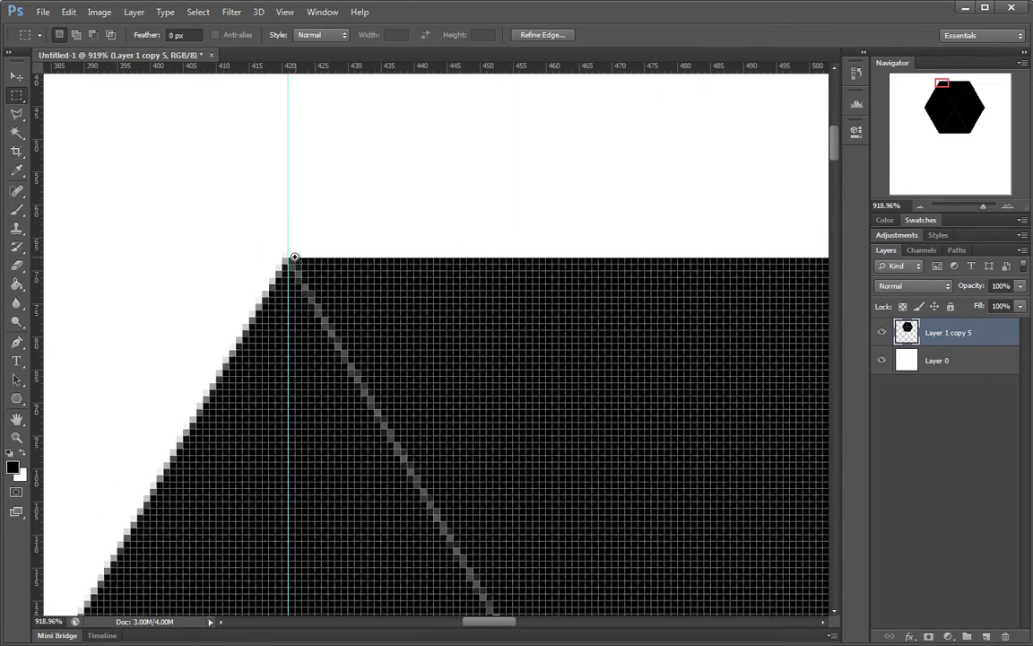
scroll(294, 258, "up", 5)
left_click_drag(227, 214, 341, 259)
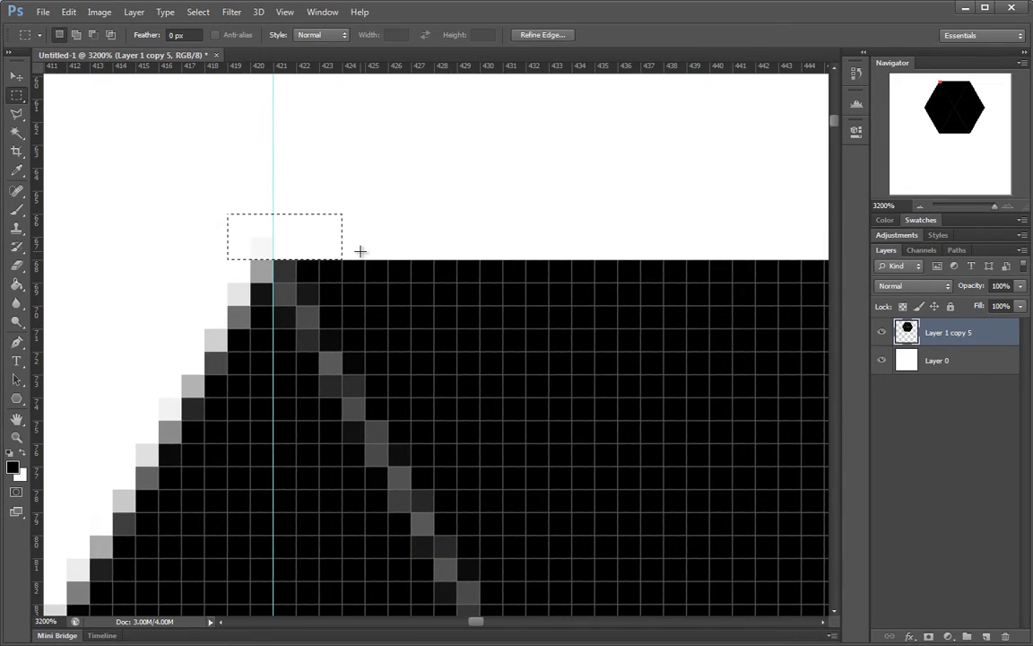
Inspect the hexagon's lower-left corner at pixel level for stray pixels beyond the bottom guide.
scroll(346, 266, "down", 6)
scroll(516, 334, "down", 3)
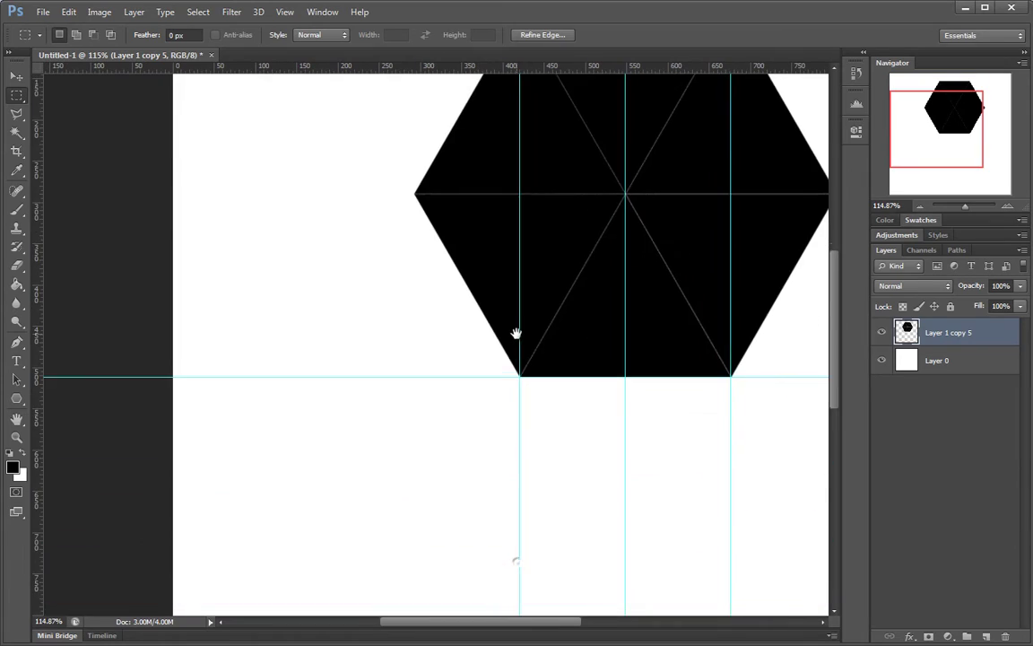
scroll(517, 335, "up", 4)
scroll(565, 455, "up", 8)
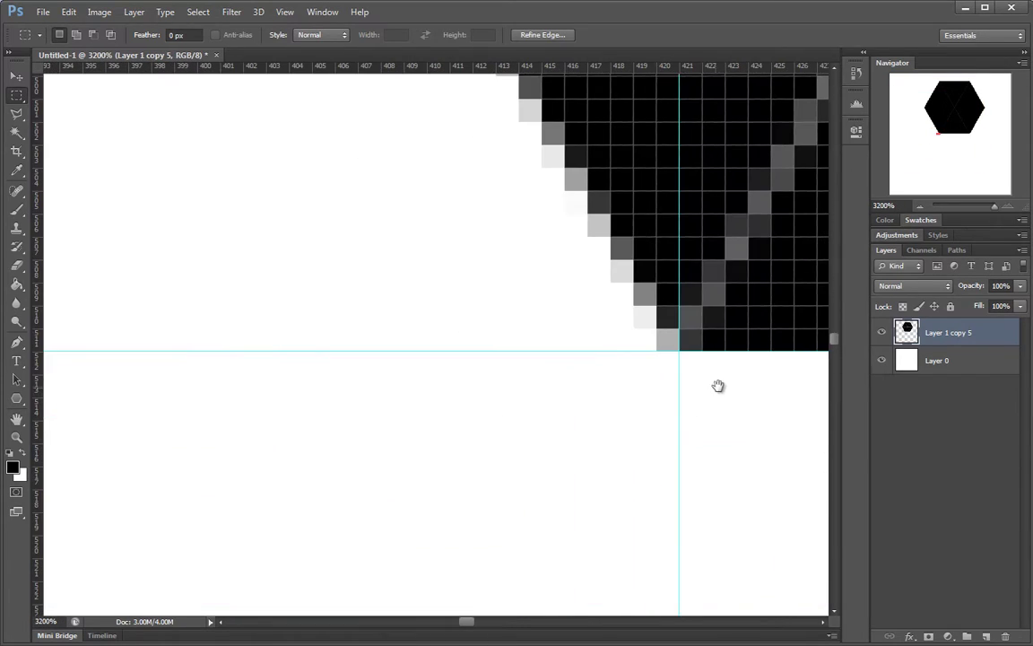
Remove the faint stray pixels just outside the hexagon's left corner and clear the selection.
scroll(584, 404, "down", 12)
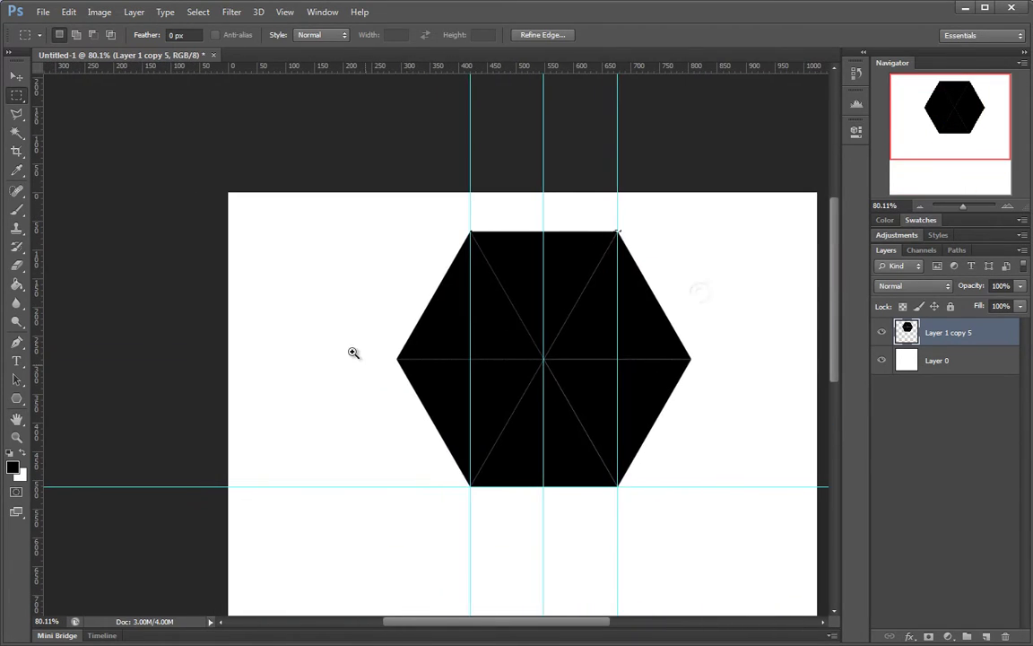
scroll(449, 360, "up", 2)
scroll(449, 360, "up", 8)
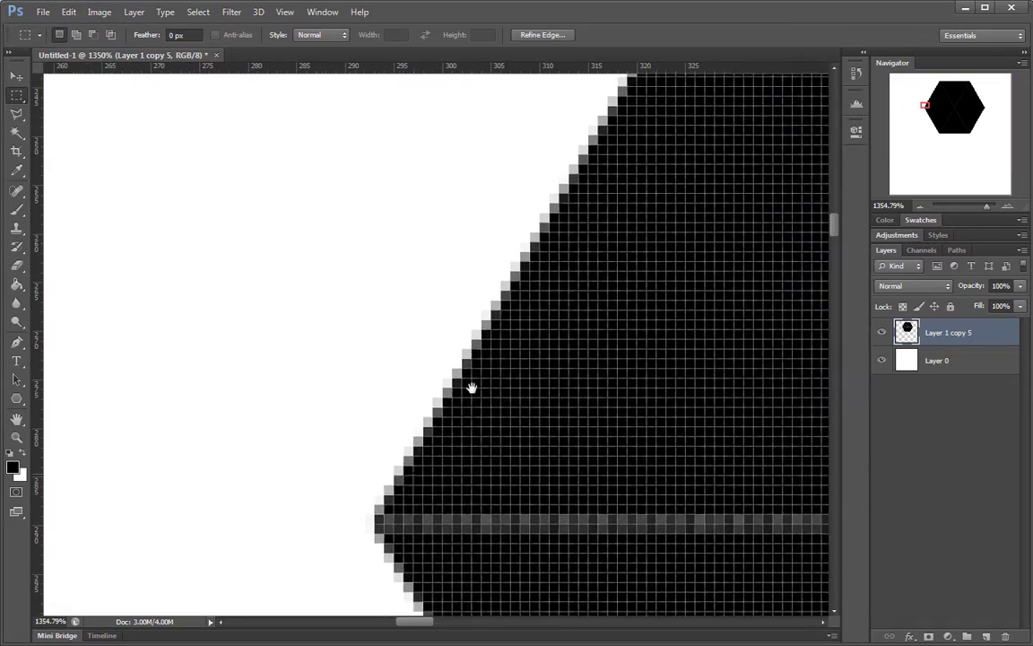
left_click_drag(358, 384, 436, 506)
key("ctrl+d")
Remove the faint stray pixels just outside the hexagon's right corner and clear the selection.
left_click_drag(586, 469, 434, 477)
left_click_drag(764, 486, 326, 385)
left_click_drag(279, 301, 498, 287)
left_click_drag(177, 223, 451, 304)
scroll(451, 305, "up", 3)
left_click_drag(573, 236, 482, 349)
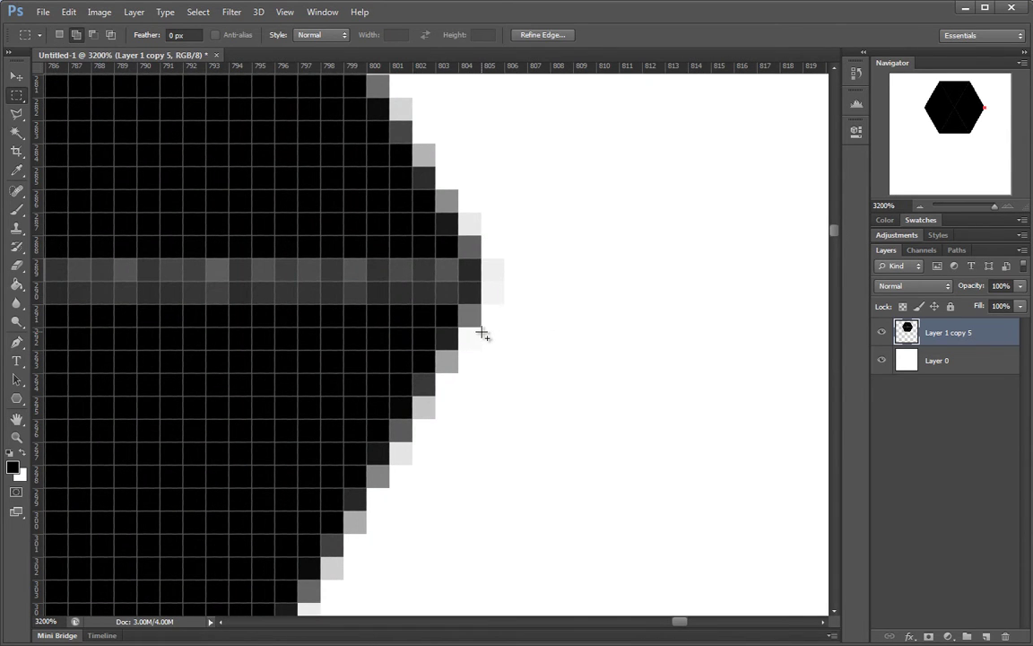
scroll(461, 270, "down", 4)
left_click_drag(462, 286, 485, 372)
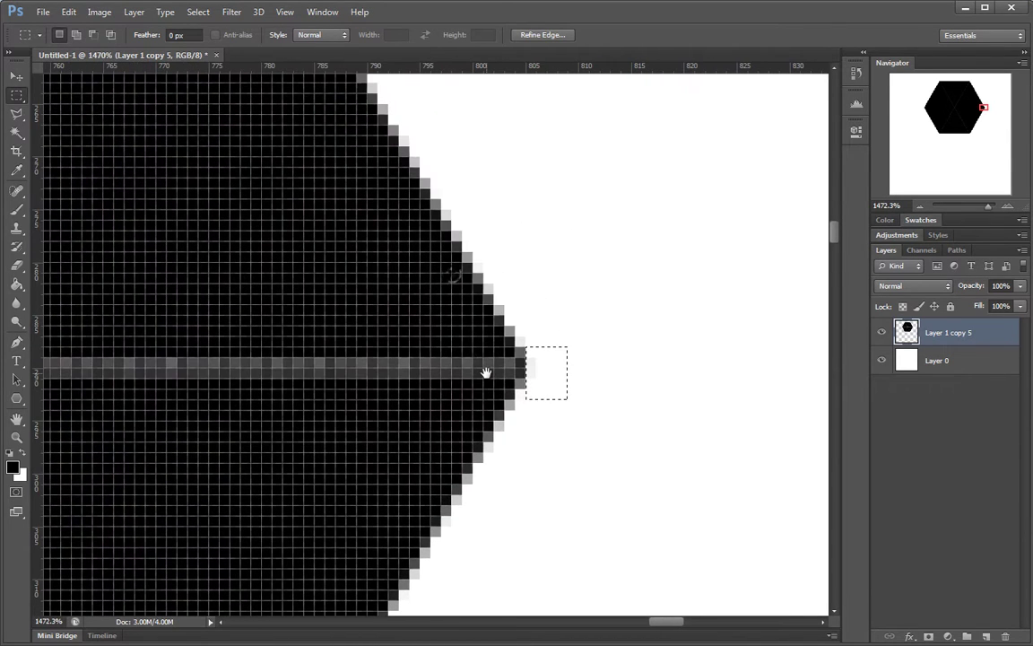
left_click(614, 238)
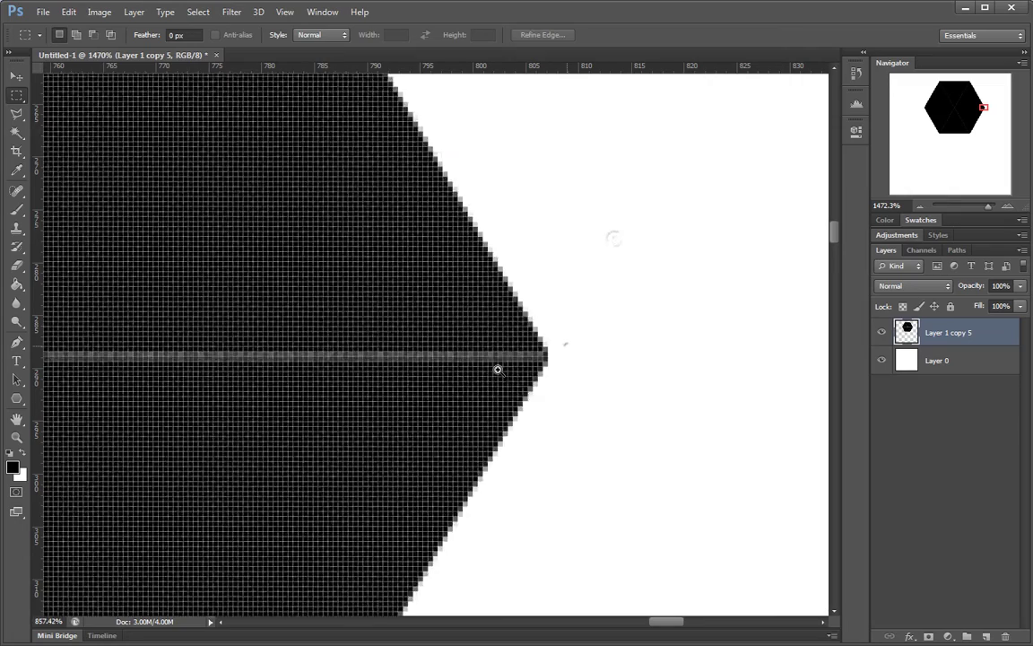
Place a horizontal guide exactly along the hexagon's top edge.
scroll(498, 369, "down", 10)
left_click_drag(519, 397, 636, 414)
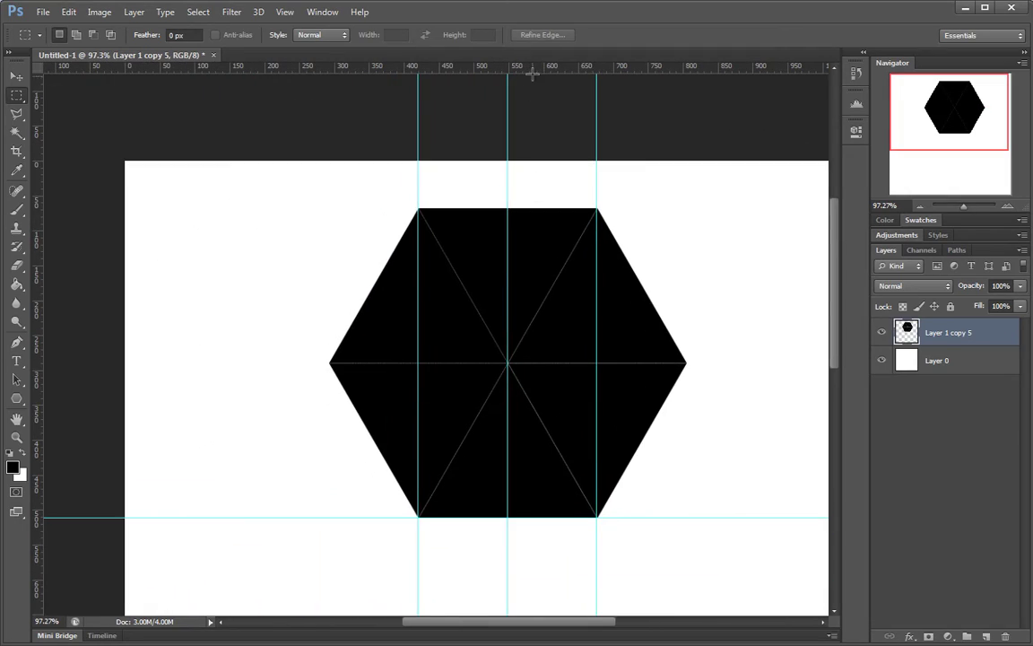
left_click_drag(530, 78, 528, 206)
scroll(528, 208, "up", 10)
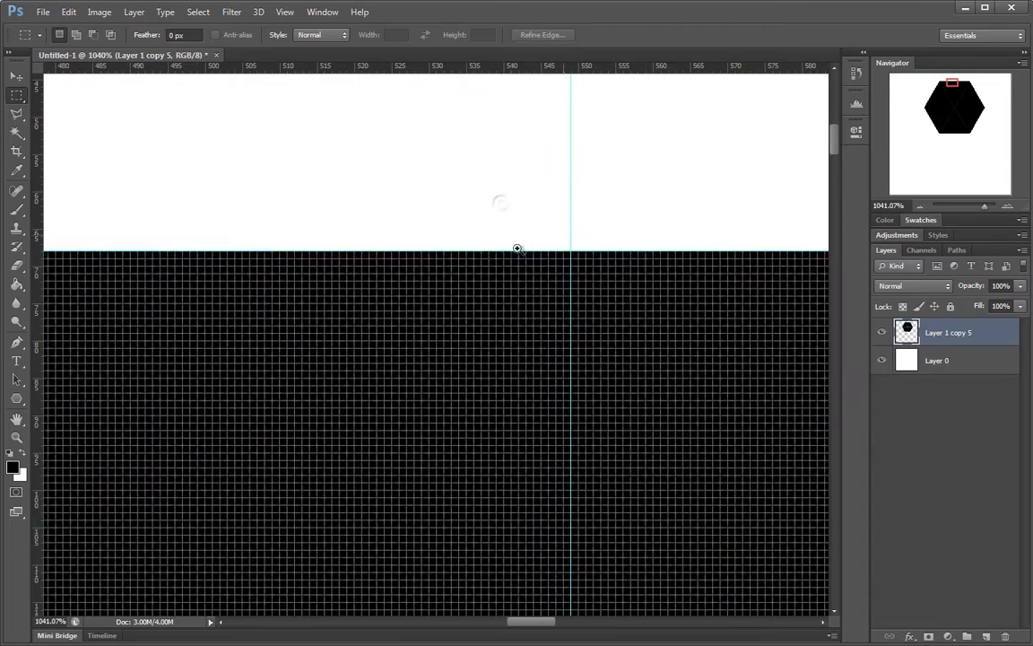
scroll(583, 270, "down", 8)
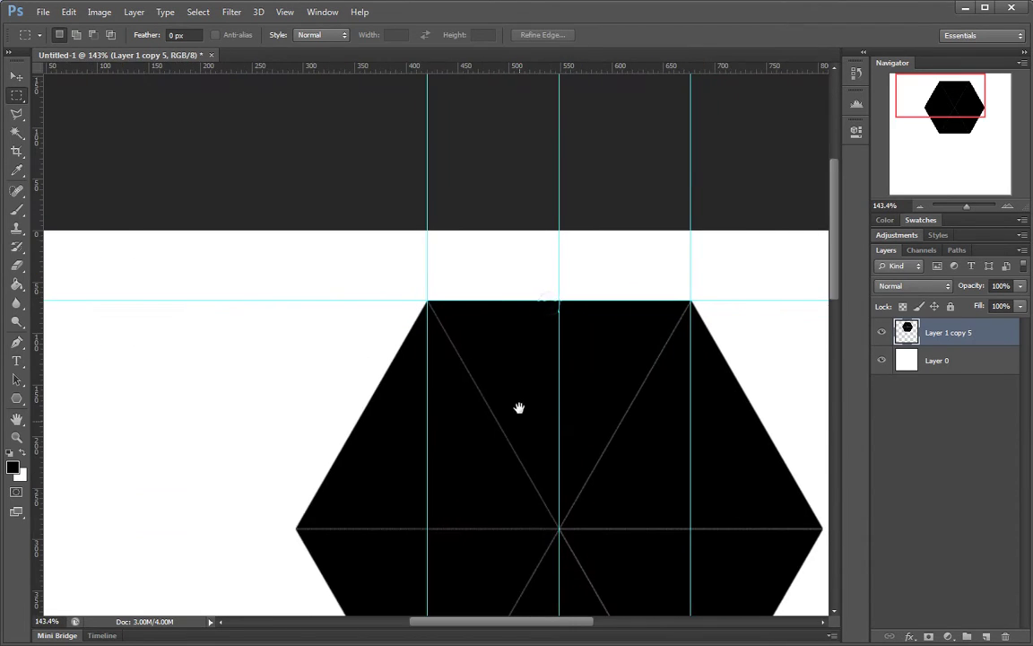
Place vertical guides at the hexagon's outermost left and right corners.
left_click_drag(520, 408, 496, 204)
left_click_drag(43, 260, 271, 258)
left_click_drag(39, 257, 799, 269)
left_click_drag(743, 70, 673, 14)
left_click_drag(691, 185, 475, 196)
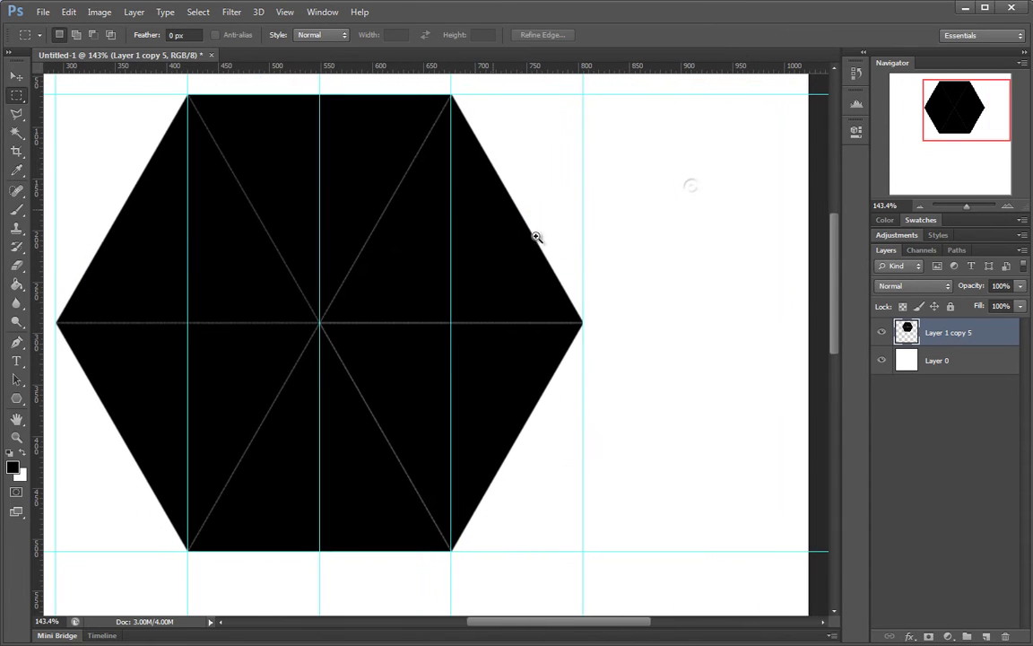
Place a horizontal guide through the hexagon's centre point, where the diagonal lines cross.
left_click_drag(583, 327, 567, 308)
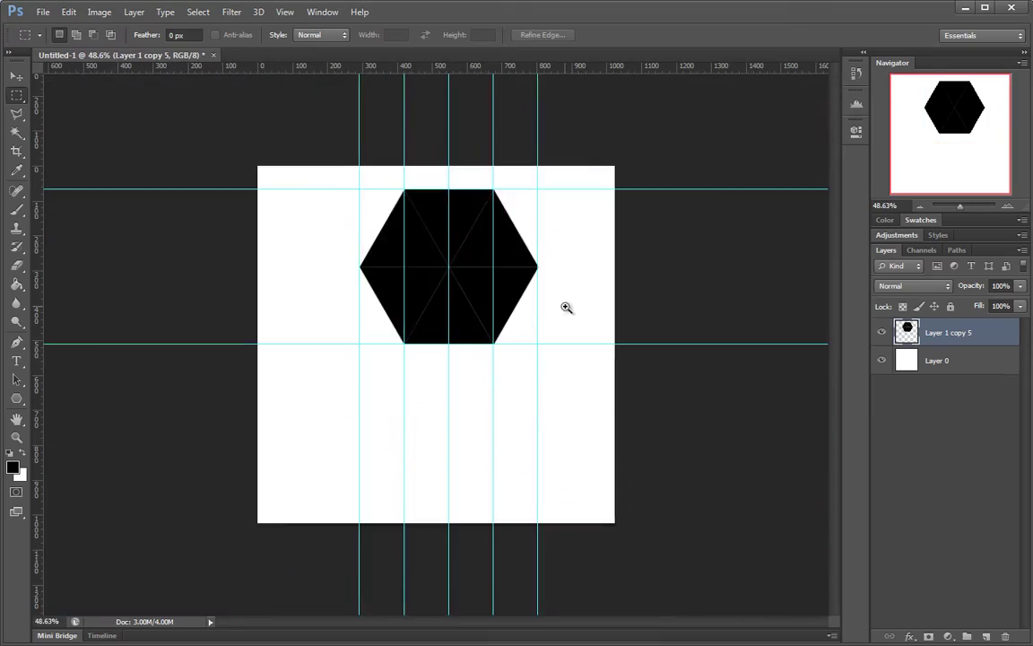
left_click_drag(440, 292, 559, 276)
left_click_drag(471, 281, 544, 277)
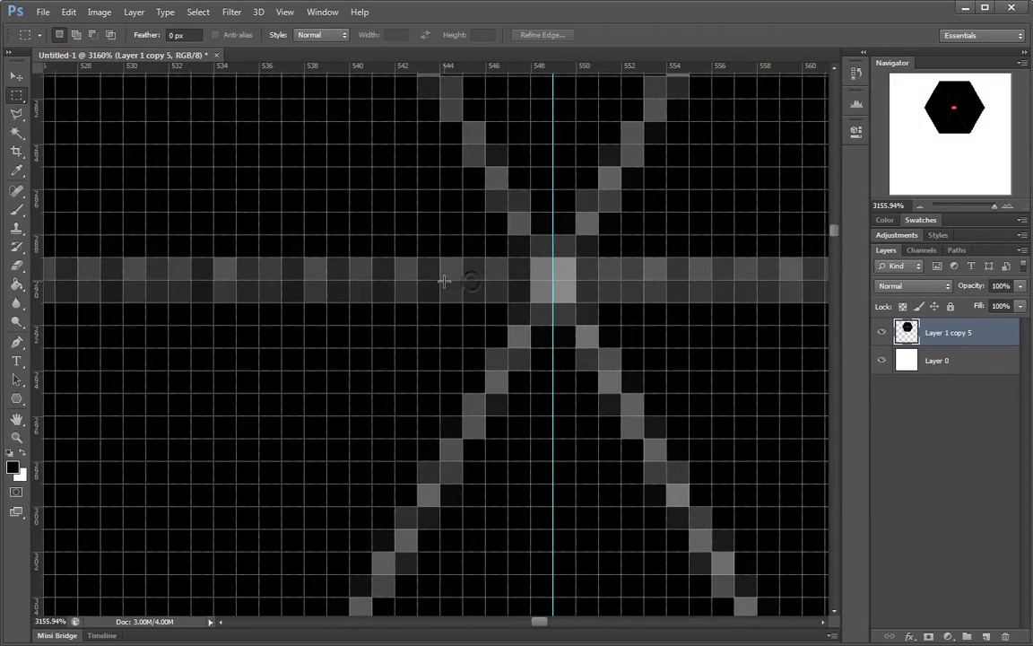
left_click_drag(606, 208, 470, 316)
left_click_drag(539, 163, 464, 274)
left_click_drag(542, 72, 476, 332)
key("space")
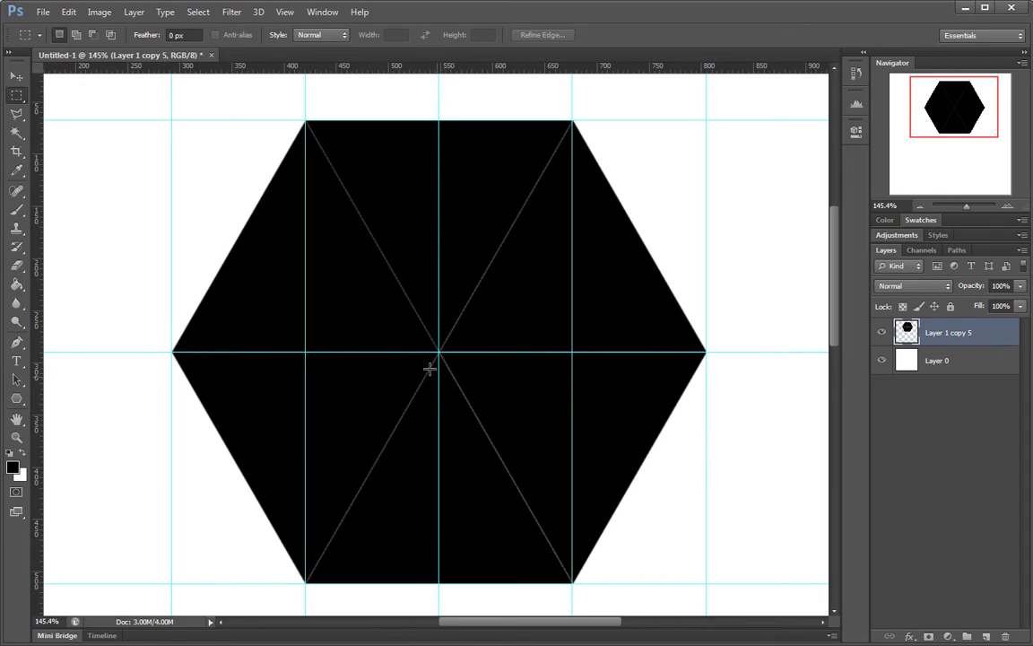
Switch to Windows Photo Viewer to check the three-armed pattern in sample.png, and close the viewer.
key("alt+Tab")
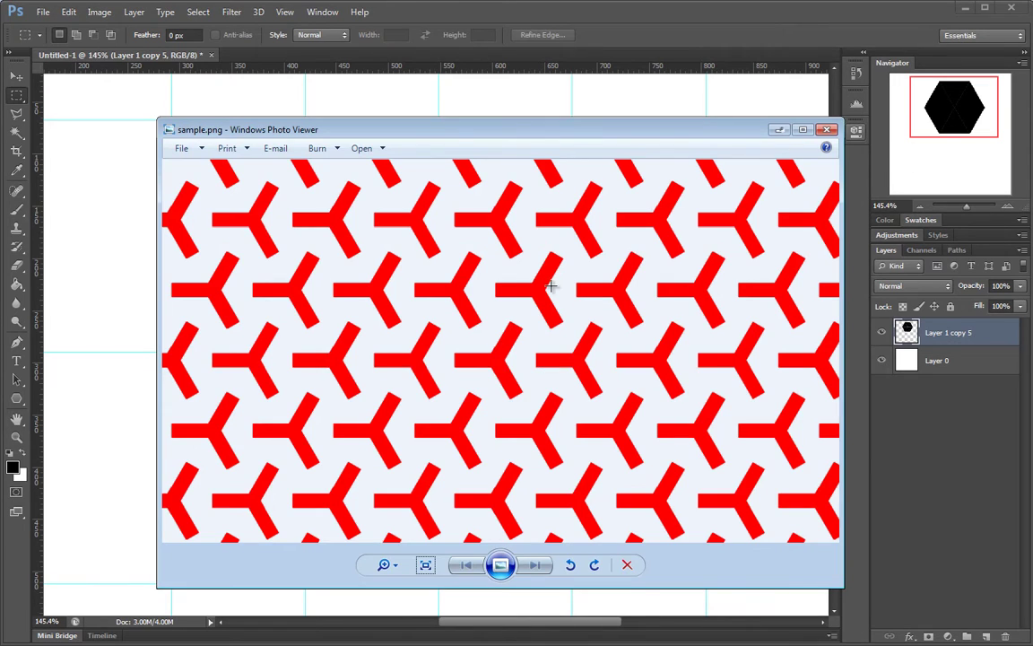
left_click(827, 130)
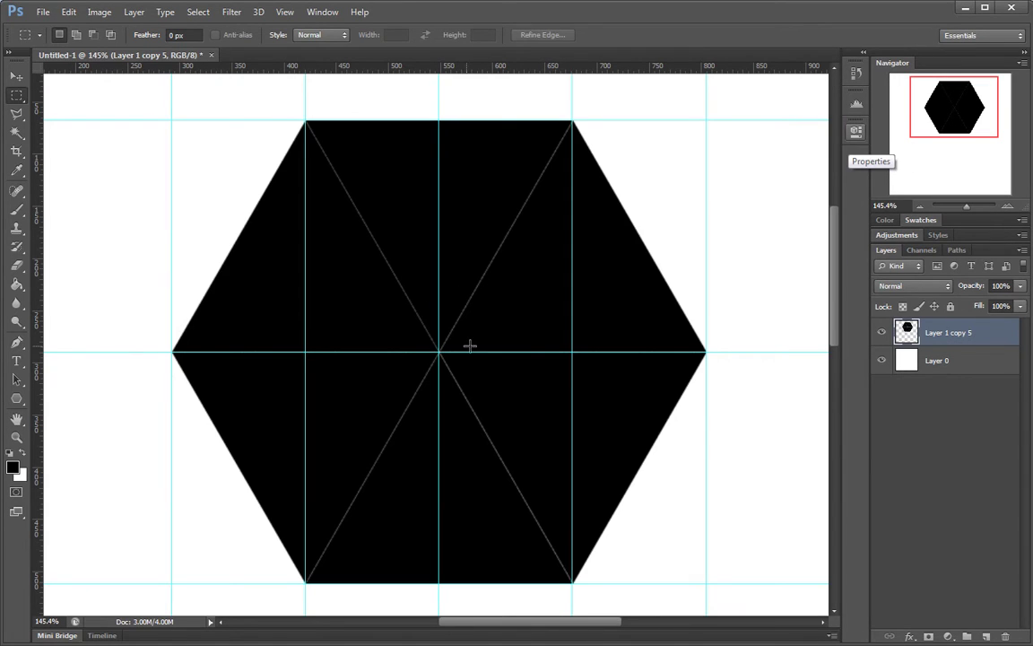
Select the rectangle between the top centre and the right inner guide down to the hexagon's centre, and place a vertical guide through its middle.
left_click_drag(497, 241, 509, 249)
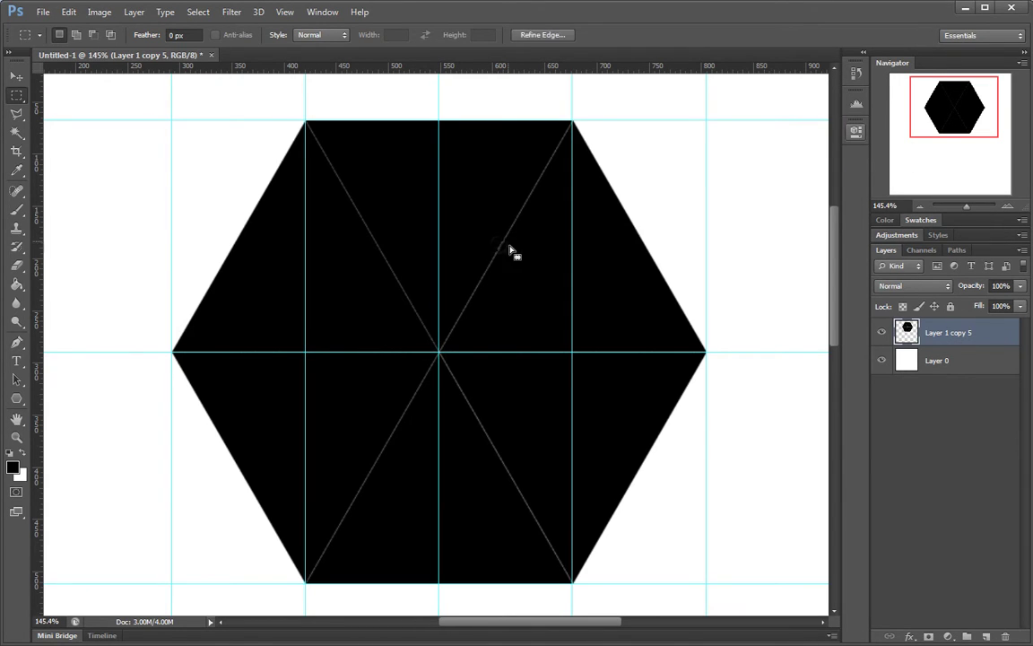
left_click(512, 309)
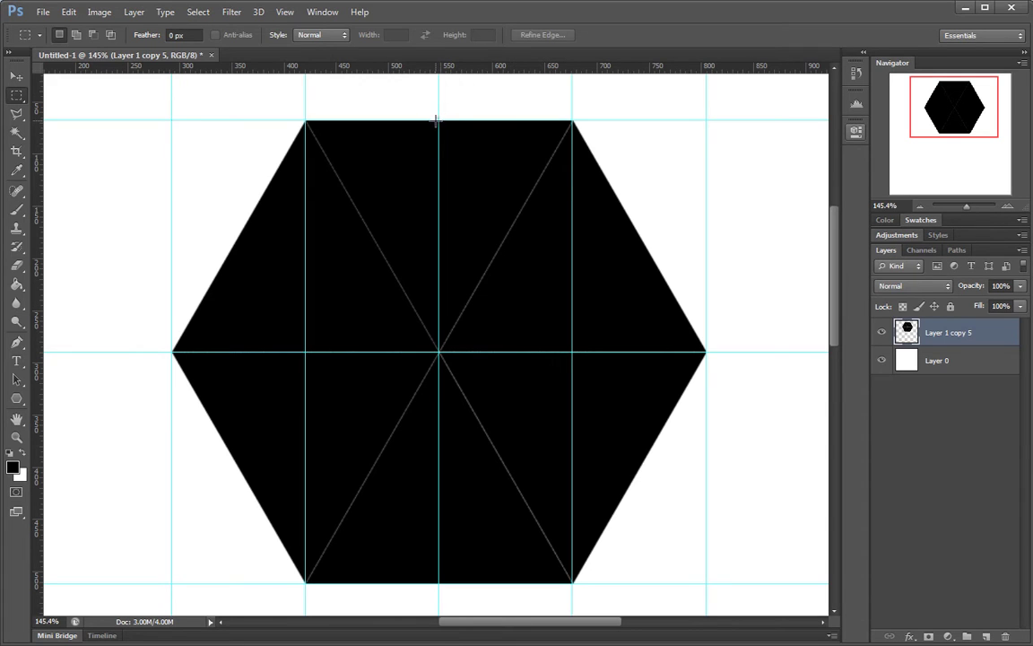
left_click_drag(438, 119, 572, 351)
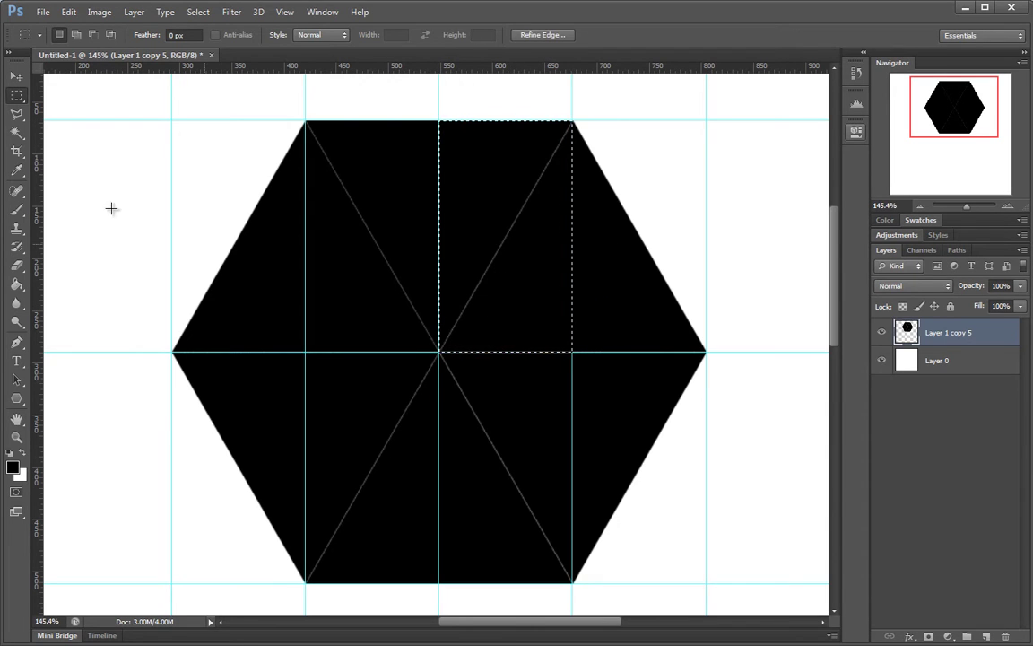
left_click_drag(36, 179, 505, 233)
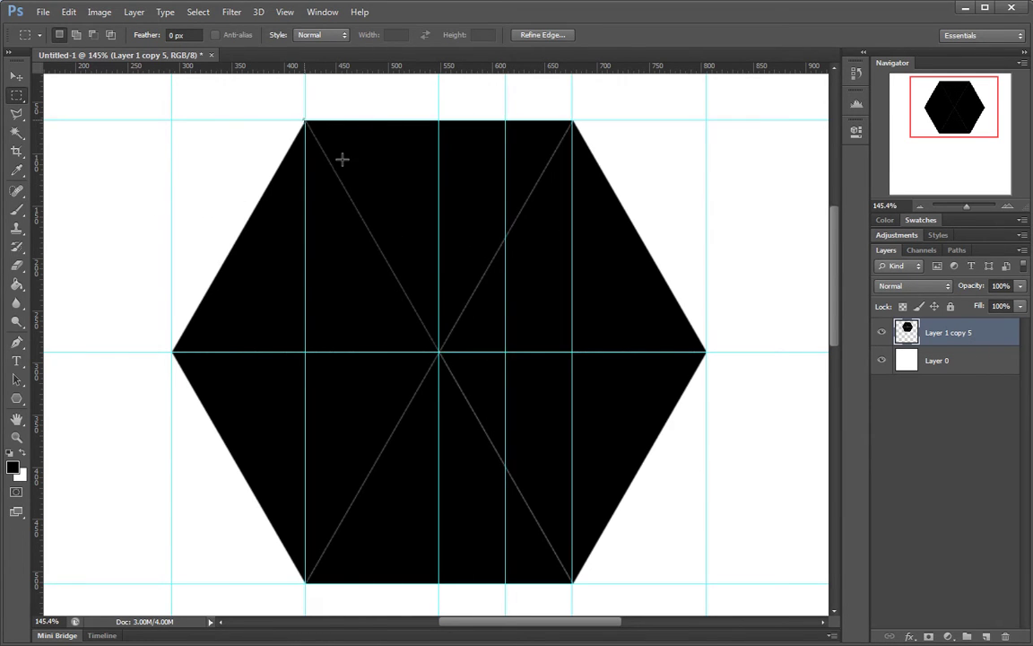
Select the matching rectangle in the hexagon's upper-left part, place a vertical guide through its middle, and deselect.
left_click_drag(306, 120, 439, 351)
left_click_drag(37, 213, 375, 214)
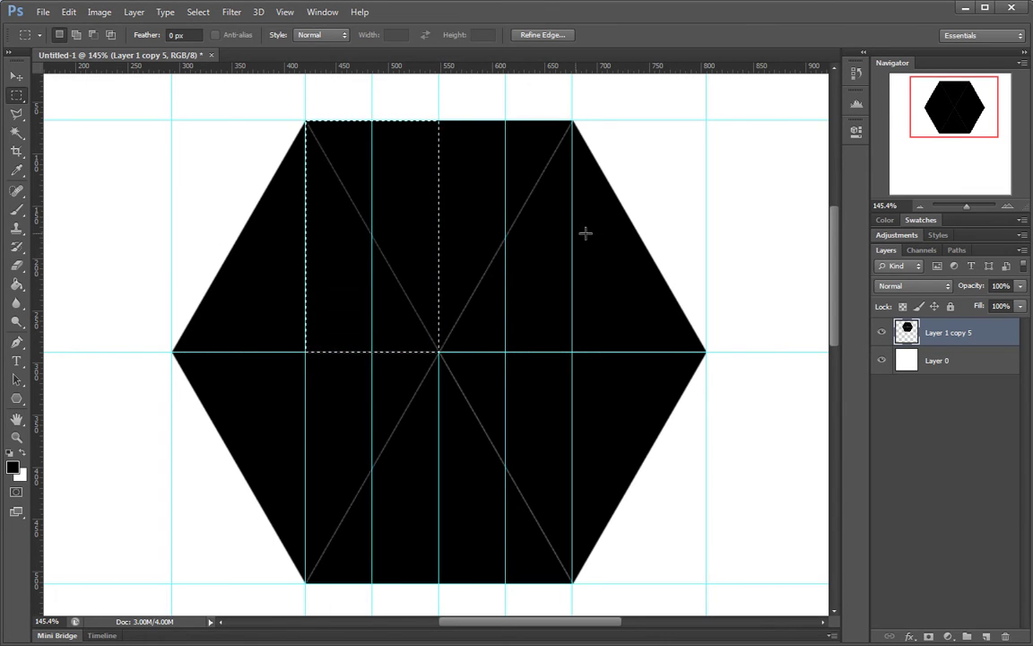
left_click(490, 239)
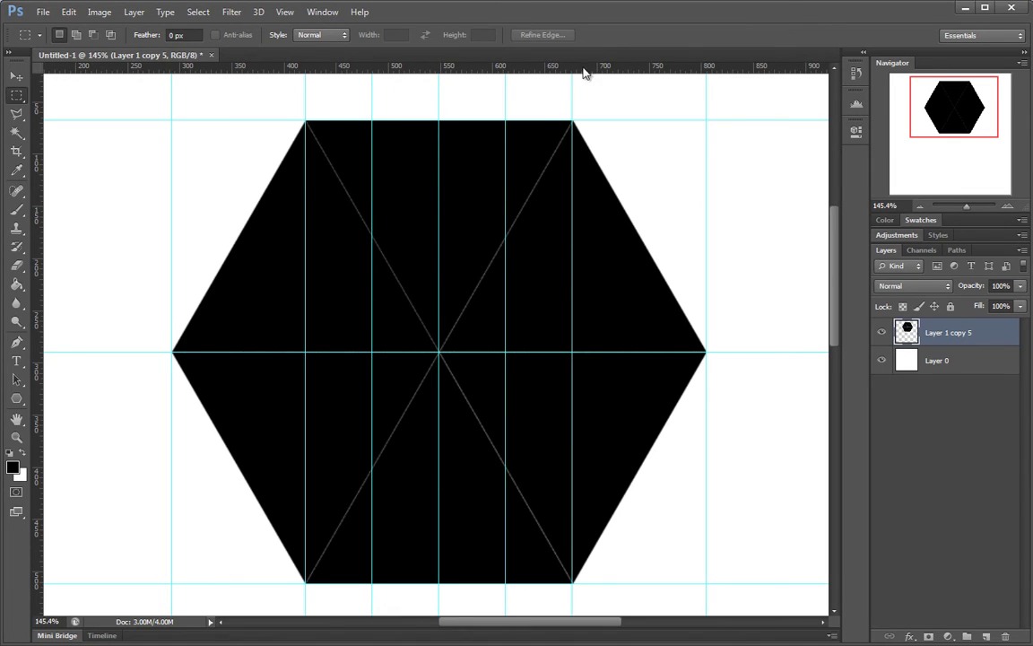
Place horizontal guides midway between the centre and the hexagon's top and bottom edges, using rectangular selections for snapping, and deselect.
left_click_drag(573, 119, 439, 351)
left_click_drag(554, 68, 547, 235)
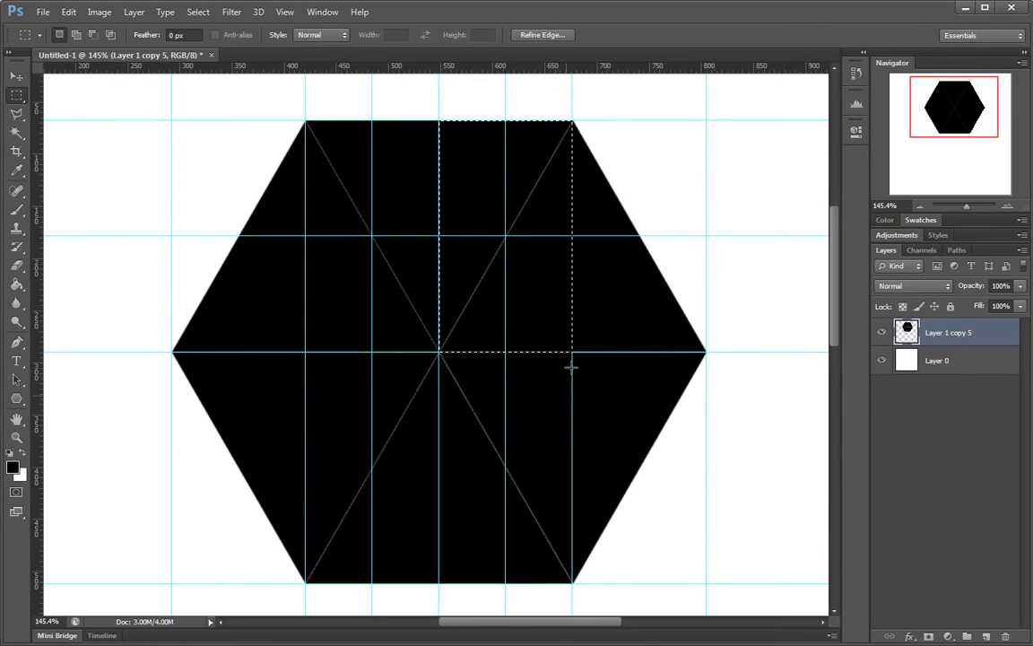
left_click_drag(572, 351, 438, 583)
left_click_drag(536, 68, 510, 467)
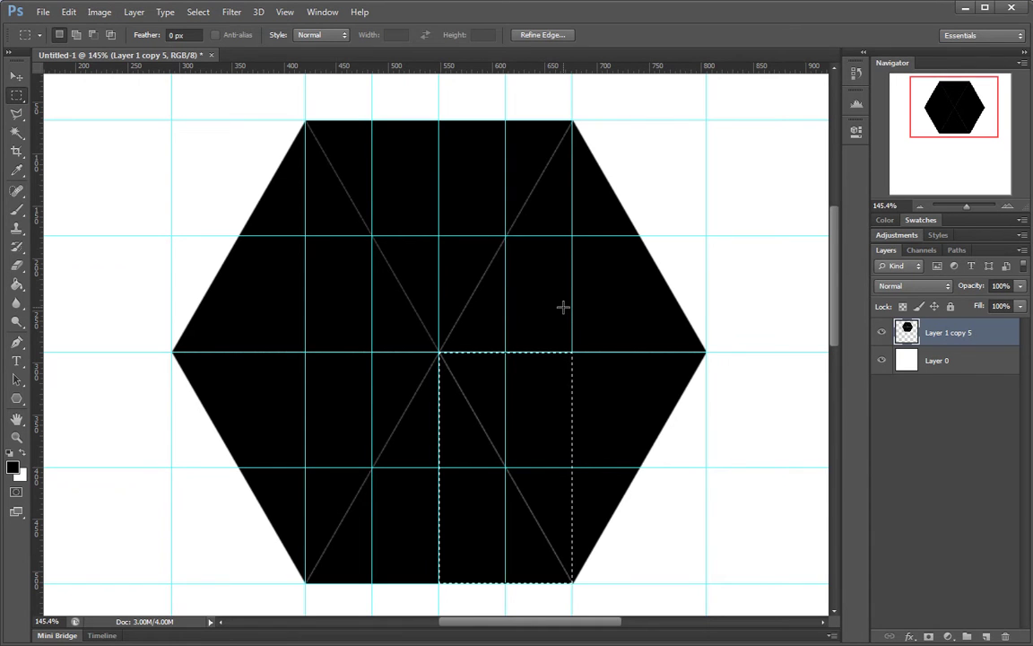
key("ctrl+d")
Create a new empty layer above the hexagon layer.
mouse_move(438, 342)
left_mouse_down()
mouse_move(484, 325)
mouse_move(438, 336)
mouse_move(445, 341)
left_mouse_up()
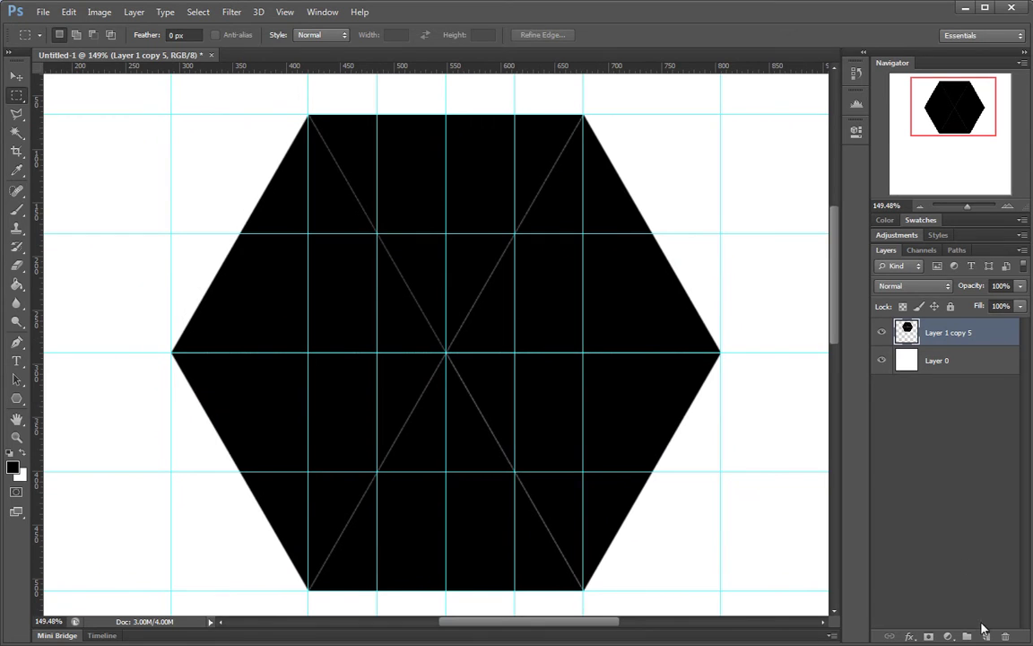
left_click(988, 635)
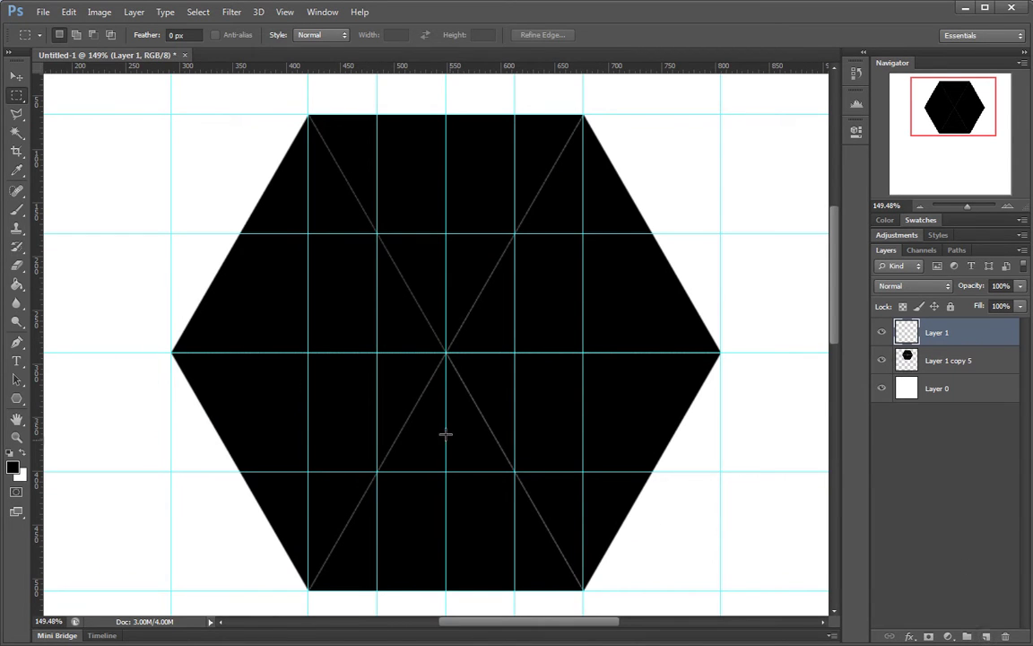
left_click_drag(444, 433, 445, 402)
left_click_drag(521, 364, 542, 356)
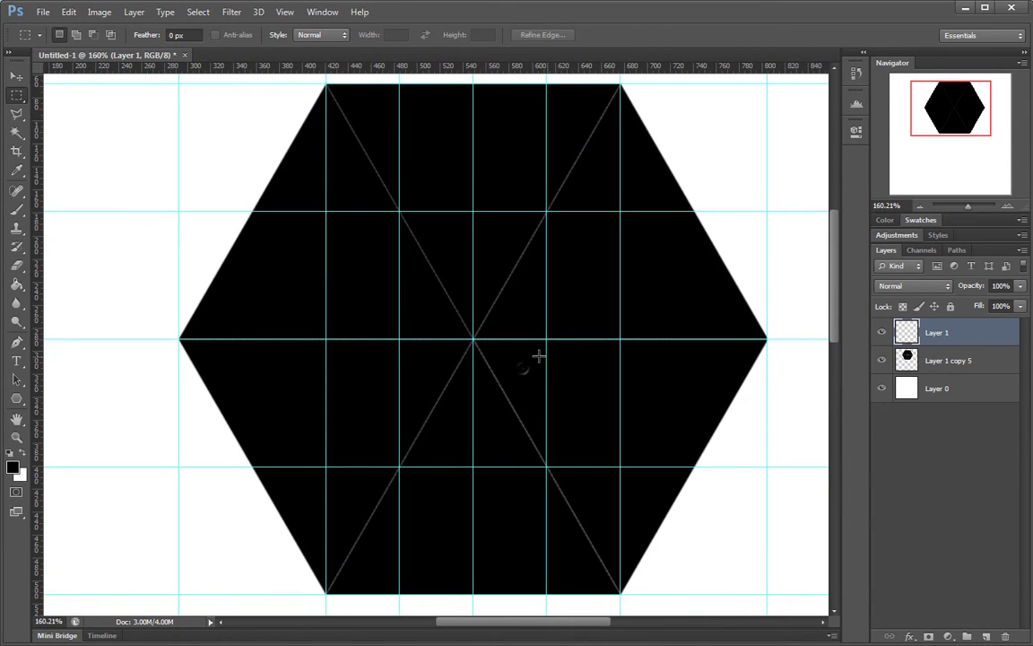
Set the foreground colour to yellow ffd200.
left_click(13, 468)
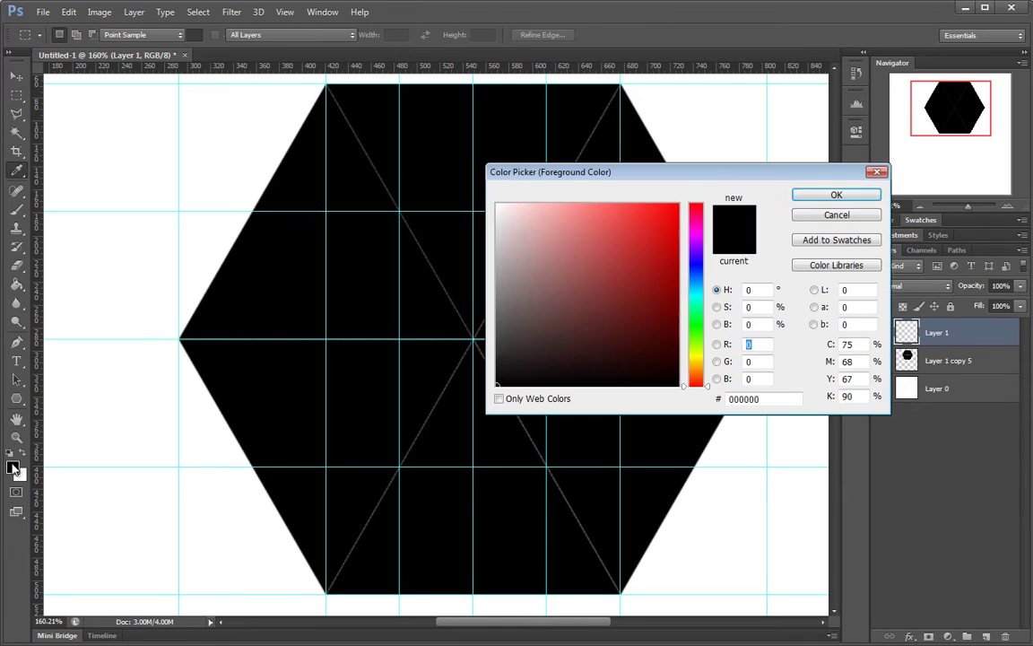
left_click(697, 362)
left_click(660, 284)
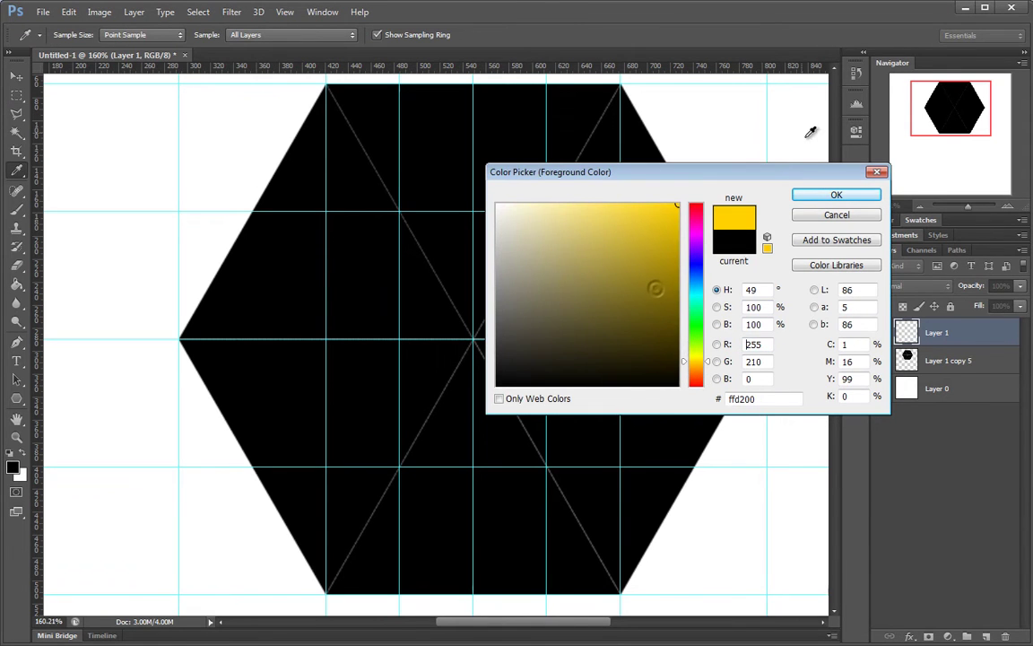
left_click(805, 197)
left_click_drag(465, 281, 477, 285)
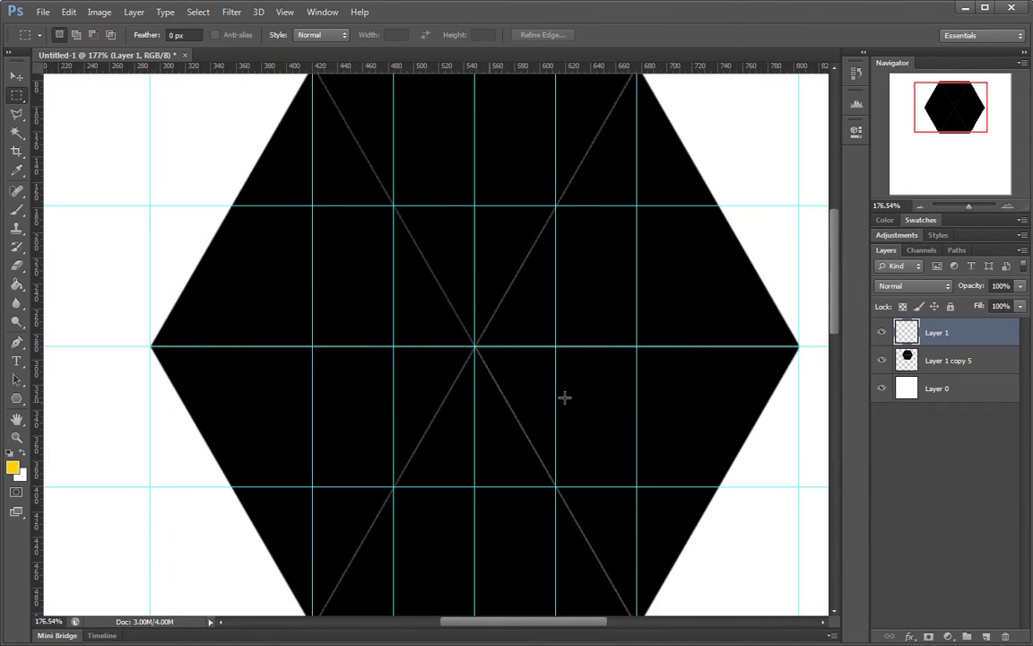
Draw a horizontal yellow bar with the Line tool at 60 px weight, from the left inner corner guide to the hexagon's centre.
left_click_drag(532, 416, 505, 413)
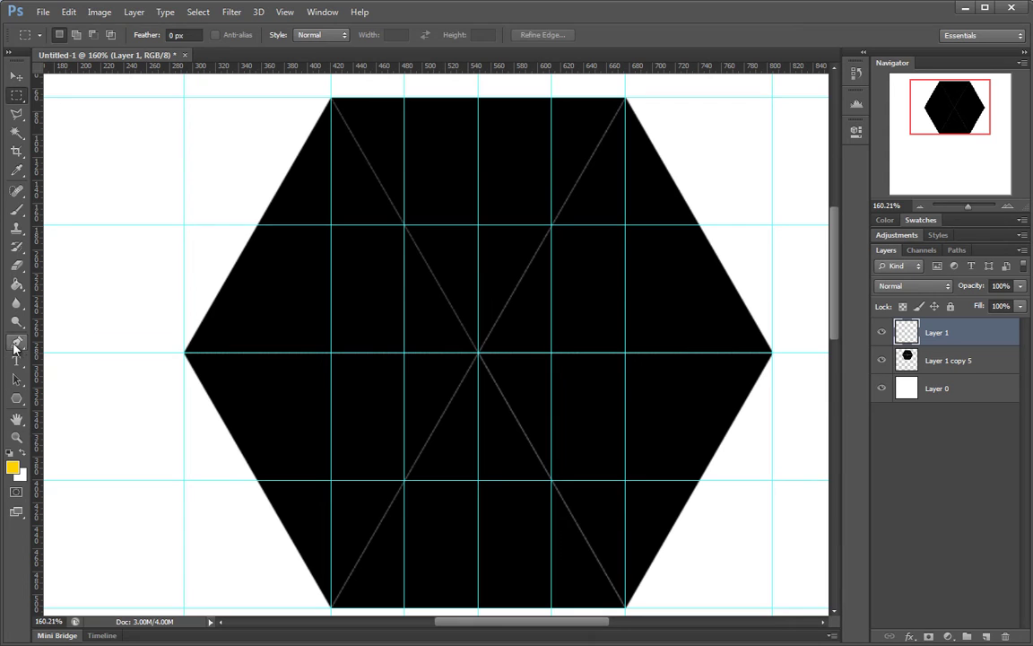
left_click_drag(15, 404, 67, 400)
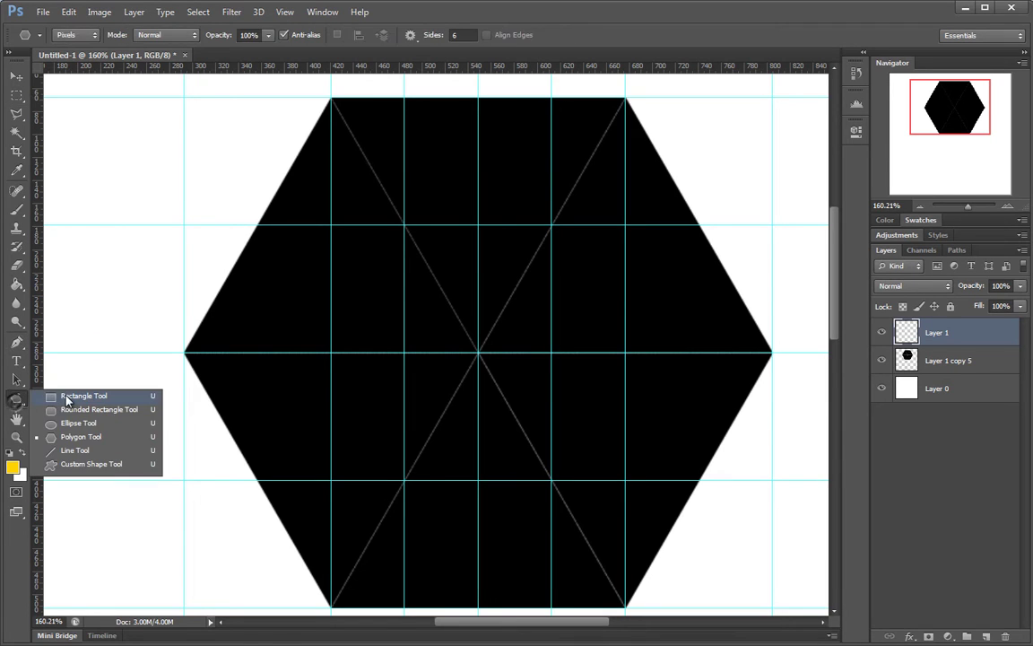
left_click(76, 450)
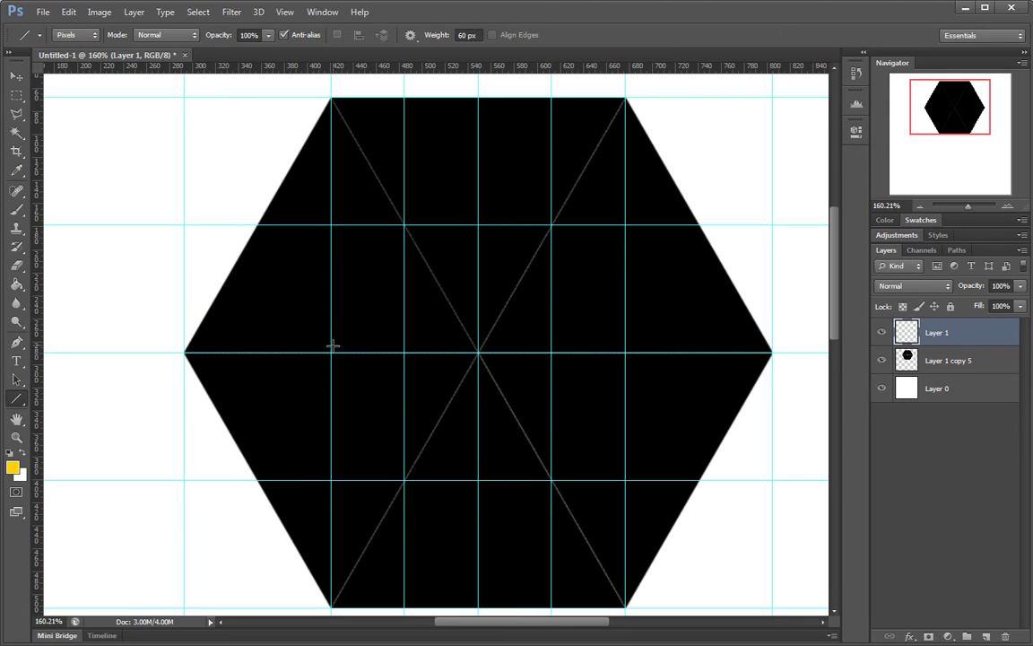
left_click_drag(333, 345, 543, 346)
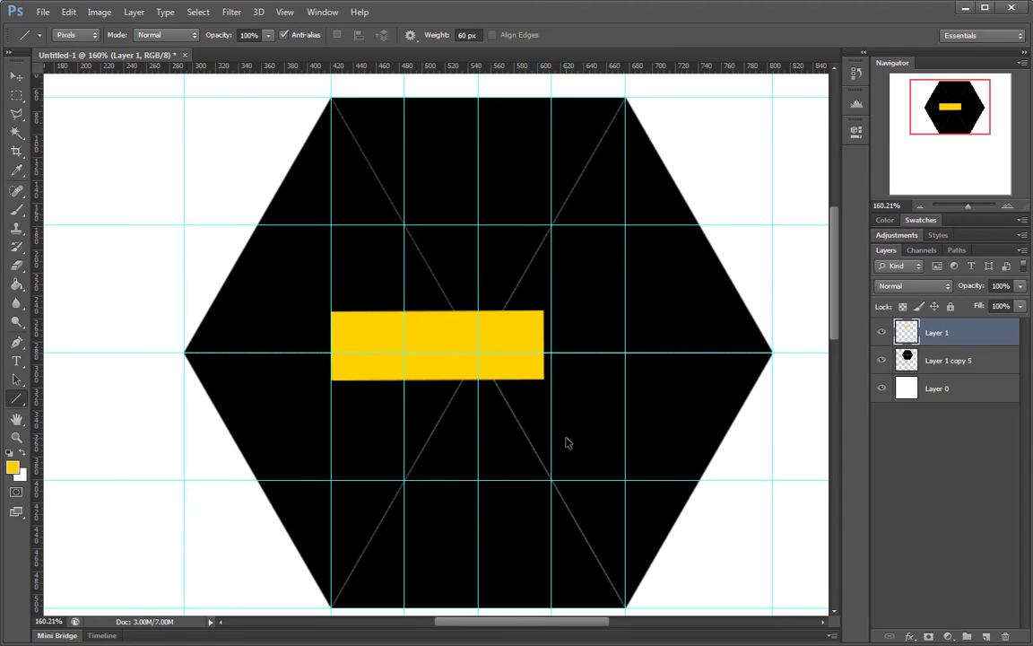
key("ctrl+z")
scroll(505, 349, "up", 2)
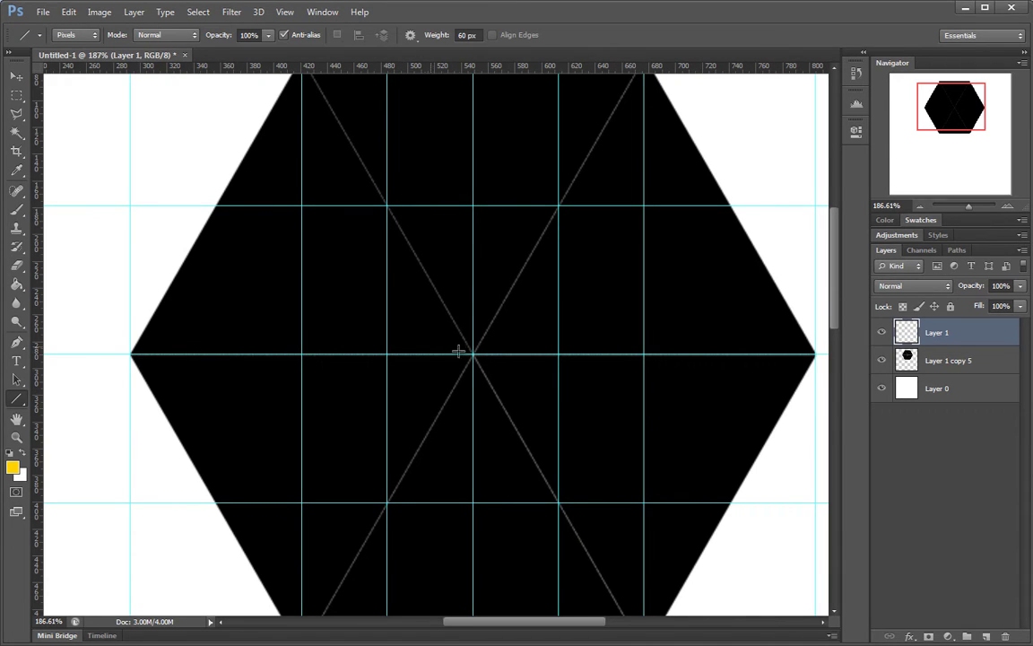
left_click_drag(302, 355, 471, 343)
Draw a second 60 px yellow bar from the hexagon's centre to the guide intersection halfway along the upper-right diagonal.
mouse_move(546, 303)
left_mouse_down()
mouse_move(507, 313)
mouse_move(543, 303)
left_mouse_up()
left_click_drag(542, 300, 540, 371)
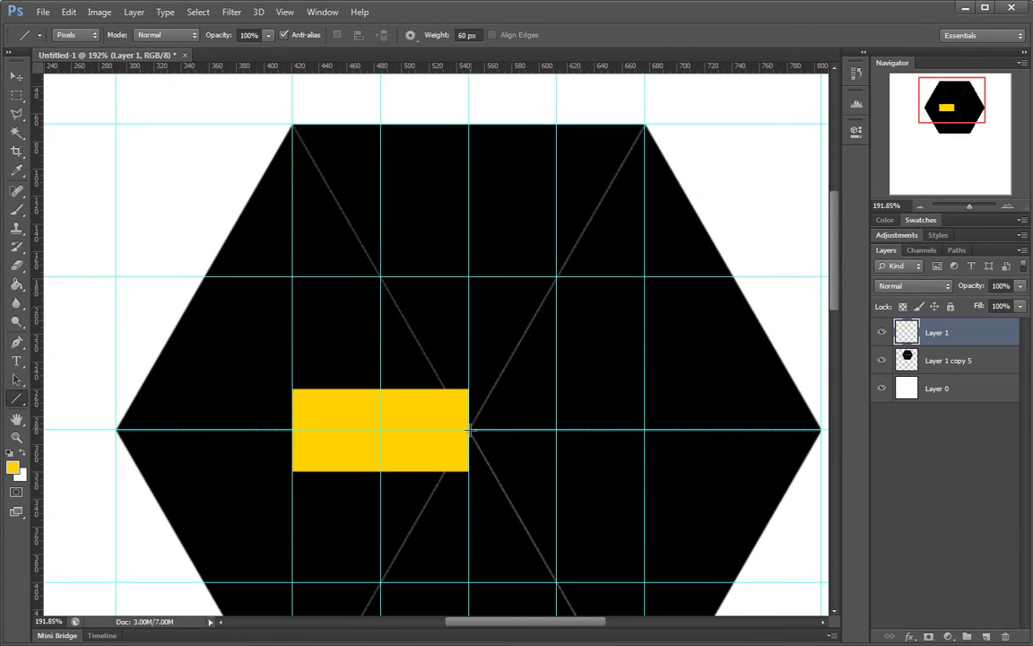
left_click_drag(475, 415, 557, 275)
key("space")
left_click_drag(586, 360, 597, 193)
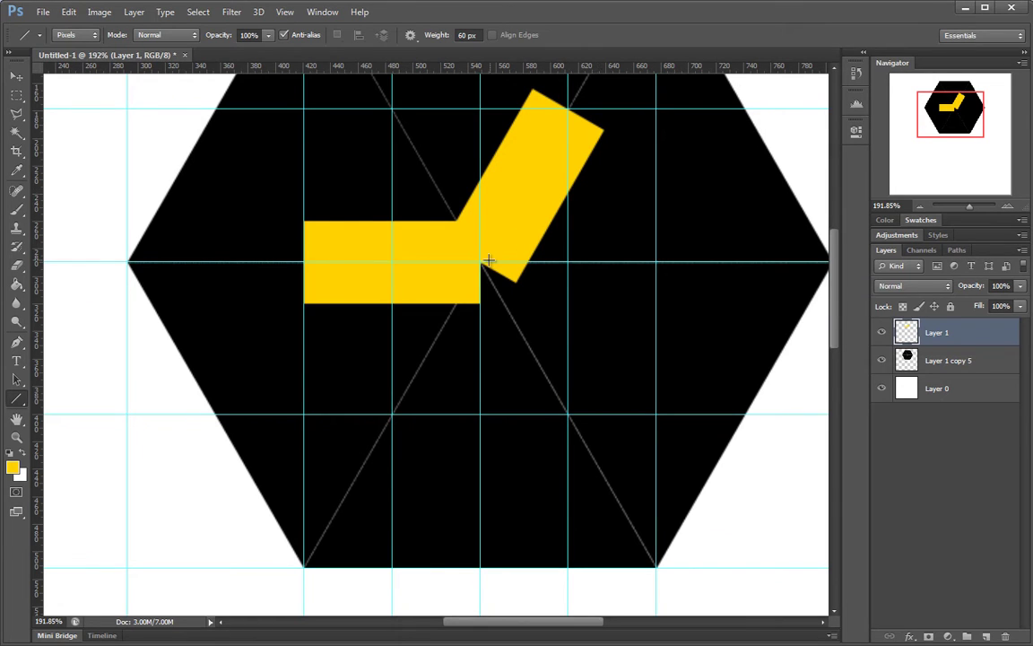
Draw a third 60 px yellow bar from the hexagon's centre to the guide intersection halfway along the lower-right diagonal.
left_click_drag(480, 261, 567, 415)
scroll(536, 323, "down", 3)
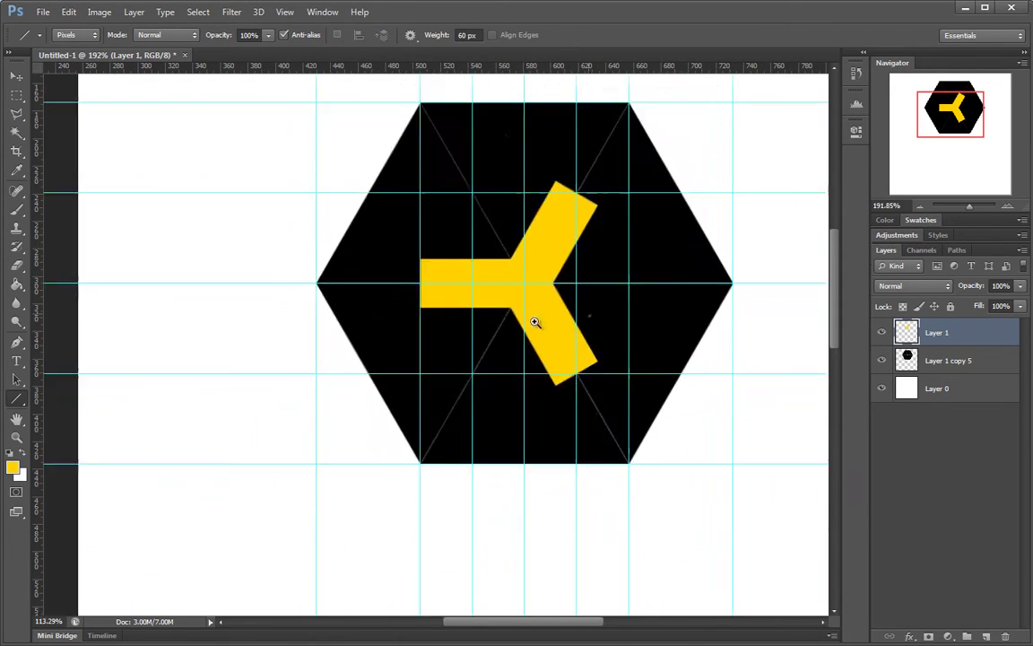
scroll(566, 307, "up", 3)
scroll(579, 345, "up", 1)
scroll(574, 336, "down", 3)
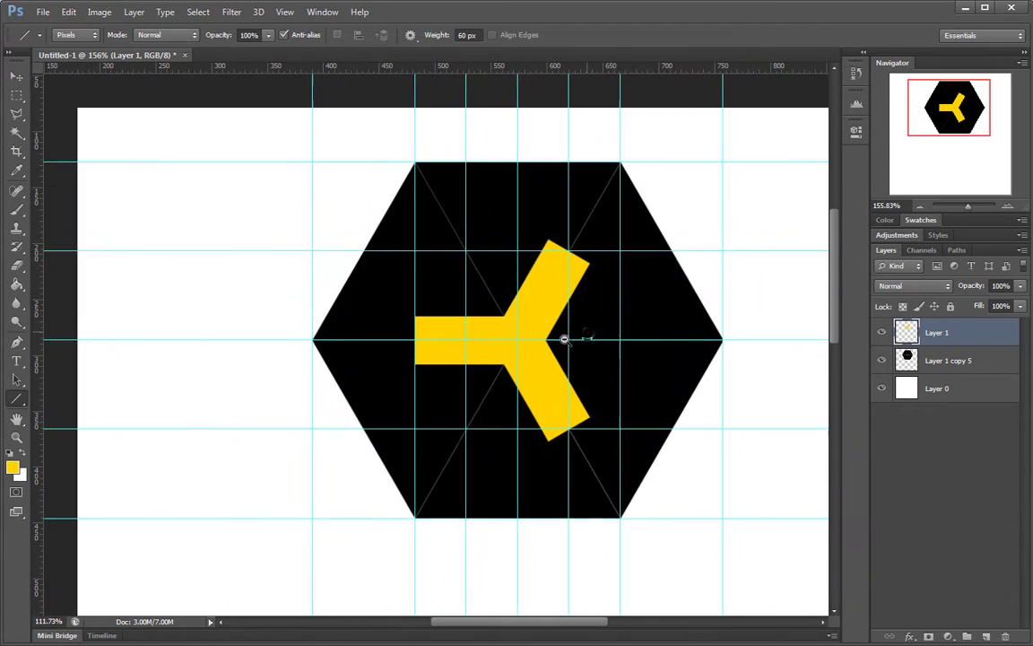
scroll(569, 339, "up", 2)
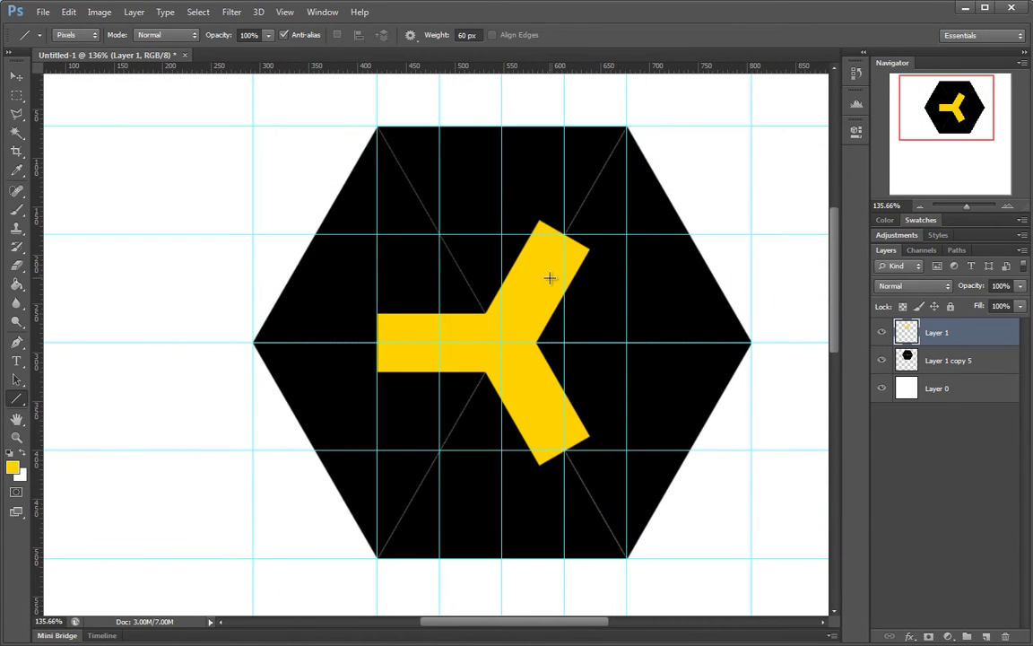
Duplicate the three-armed shape's layer and move the copy up and to the left of the original.
key("m")
scroll(507, 294, "down", 2)
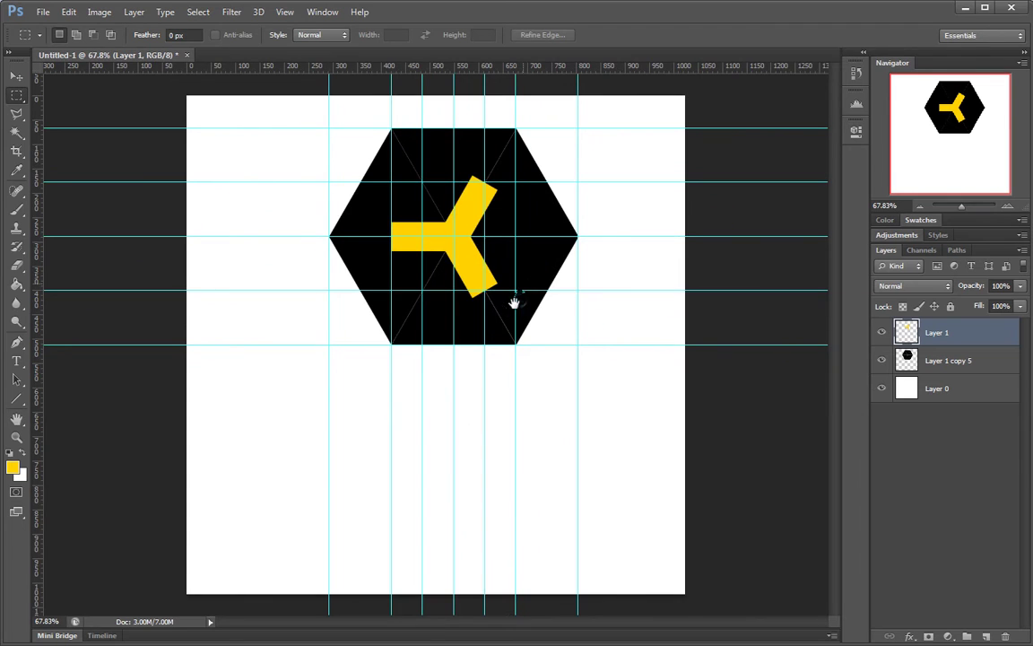
left_click_drag(465, 116, 517, 122)
left_click_drag(523, 213, 569, 231)
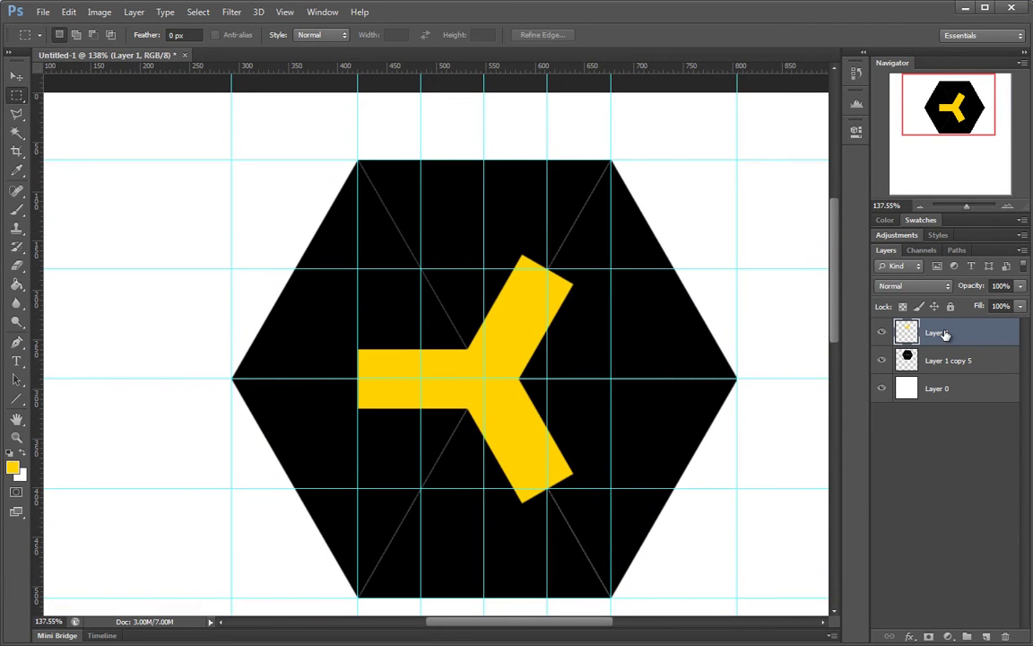
key("ctrl+j")
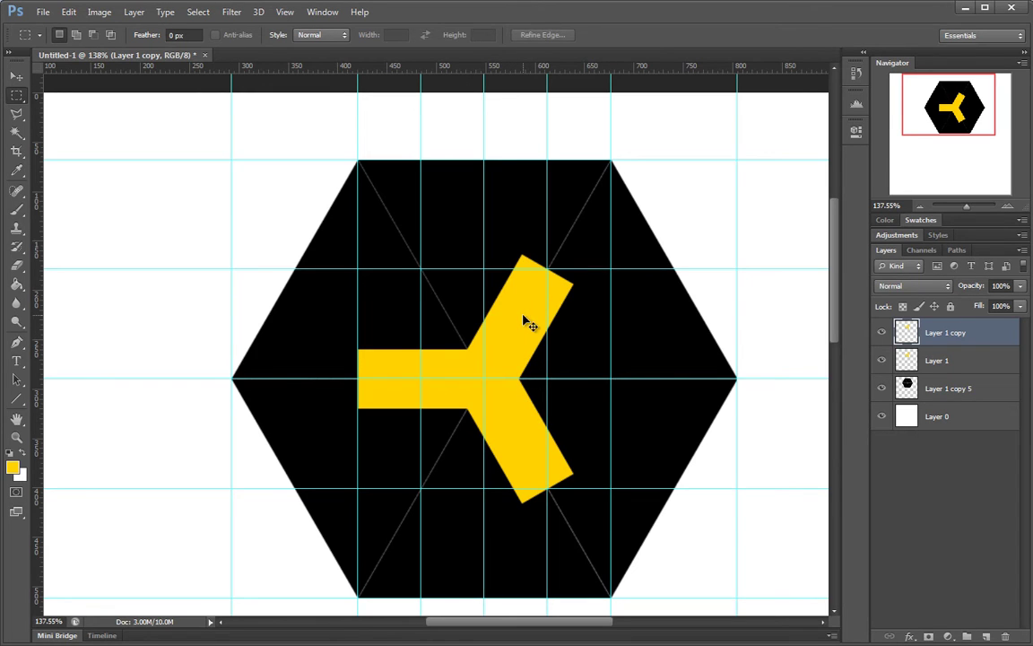
left_click(16, 78)
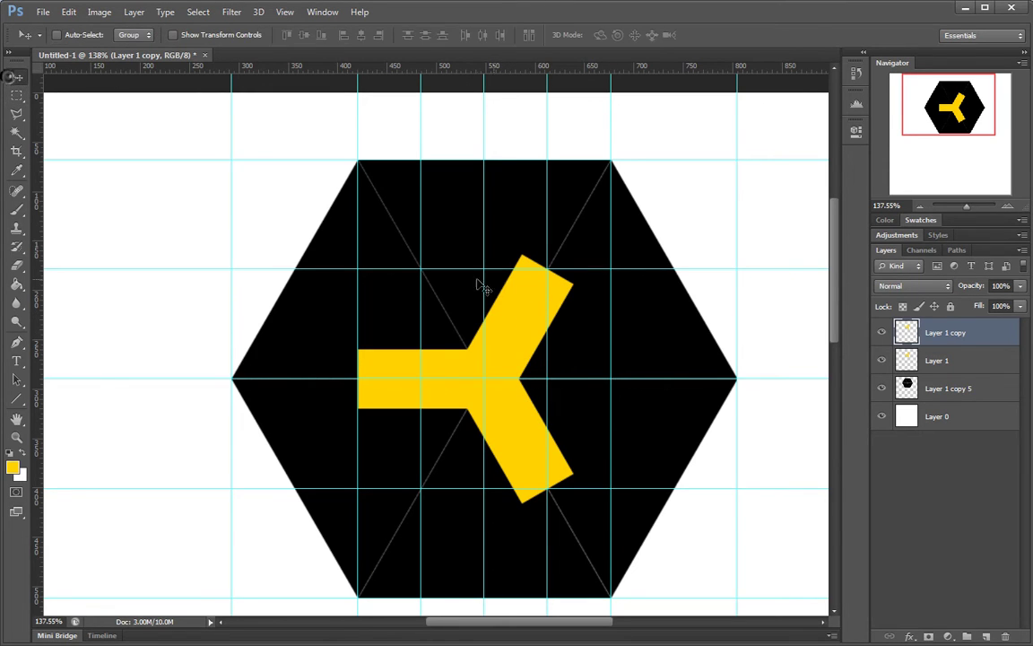
left_click_drag(514, 312, 488, 234)
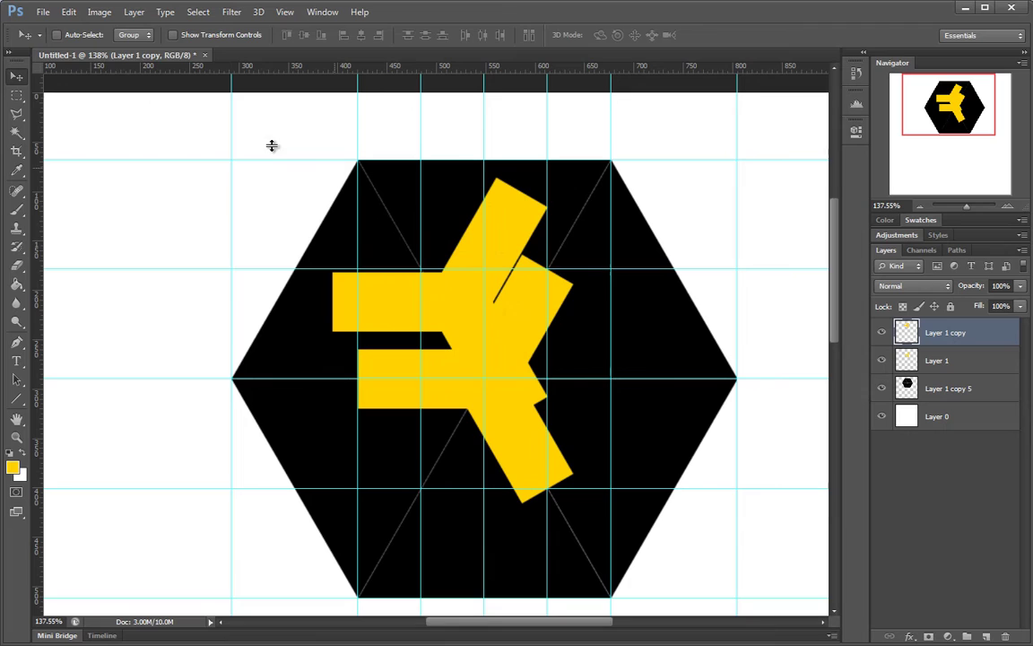
left_click(16, 94)
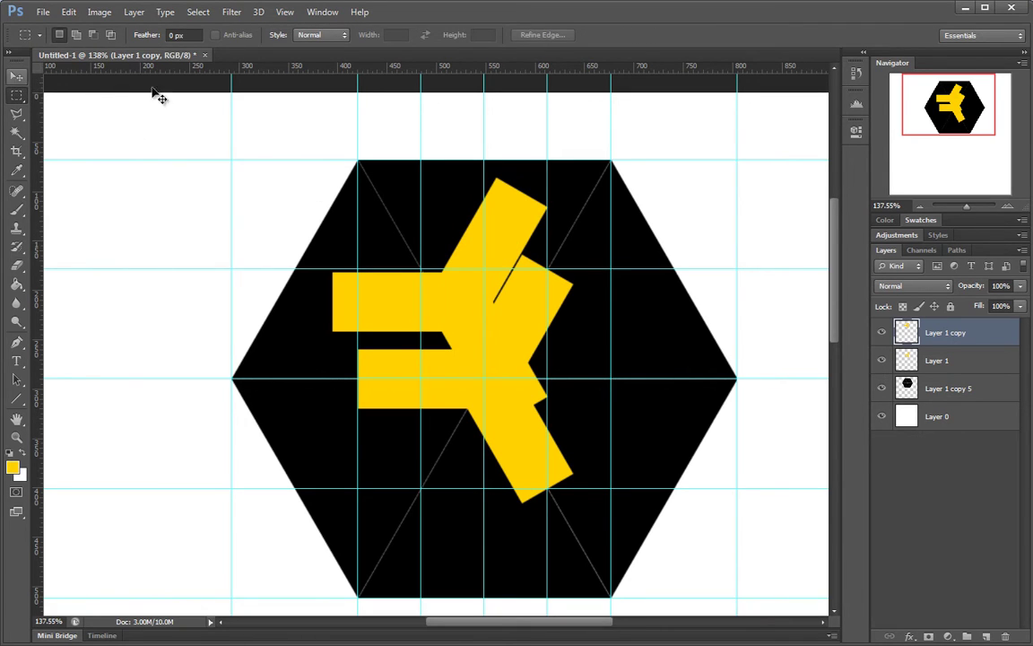
Move the copy onto the hexagon's top edge, with its horizontal arm starting at the central vertical guide.
left_click_drag(497, 251, 683, 129)
left_click_drag(738, 225, 497, 287)
left_click_drag(414, 157, 514, 313)
left_click_drag(464, 210, 463, 368)
left_click(435, 220)
left_click_drag(621, 259, 485, 261)
left_click_drag(468, 197, 501, 199)
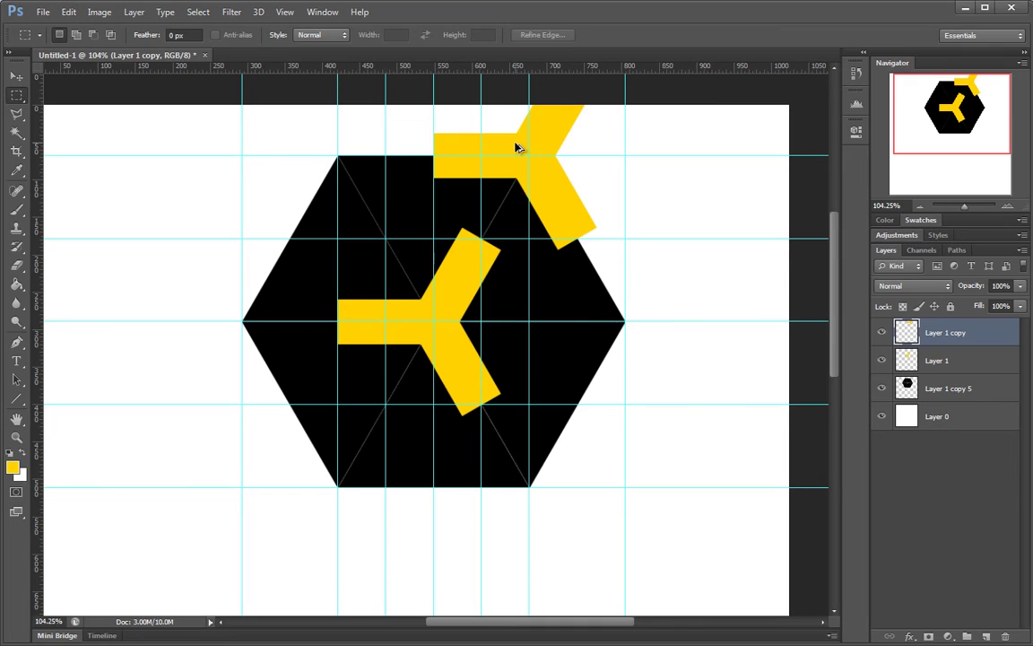
Copy the shape down onto the hexagon's bottom edge guide, aligned with the central vertical guide, and check its arm's vertical centring with a marquee selection.
left_click_drag(516, 146, 533, 487)
left_click_drag(328, 456, 461, 385)
left_click_drag(401, 421, 502, 427)
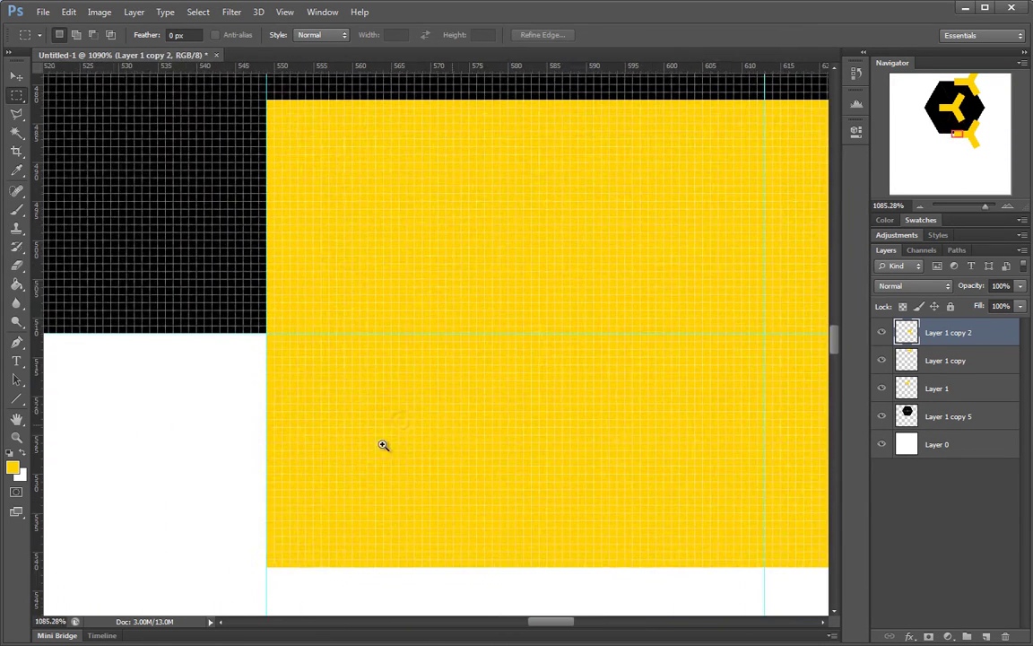
left_click_drag(268, 565, 390, 337)
left_click_drag(344, 435, 350, 199)
left_click(462, 189)
left_click_drag(534, 192, 224, 215)
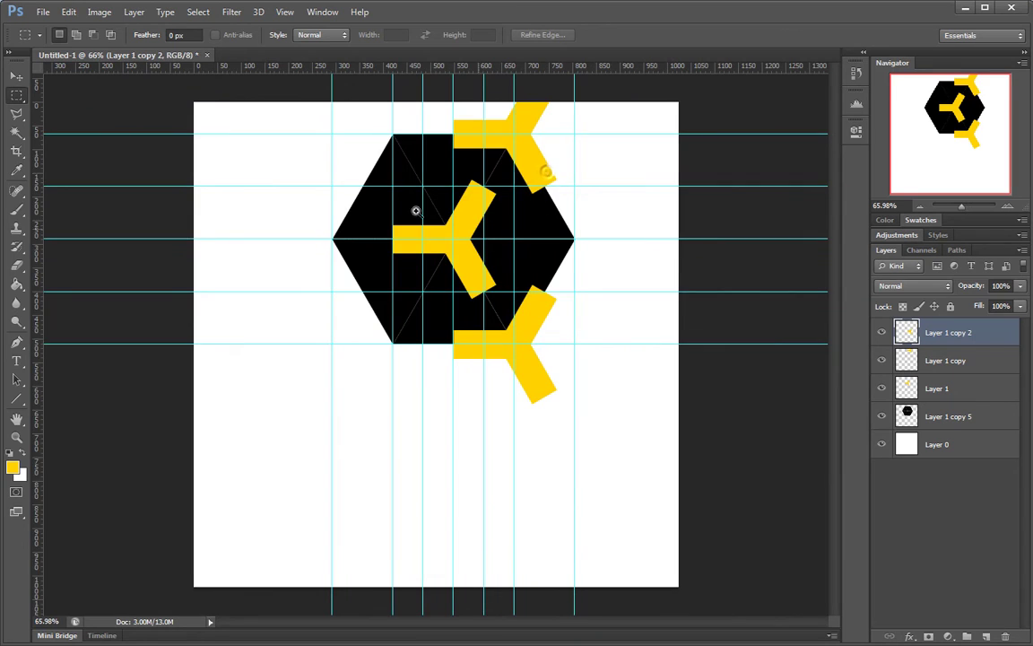
Copy the bottom shape leftwards along the bottom edge guide so its horizontal arm starts at the hexagon's left corner guide.
left_click_drag(389, 172, 427, 168)
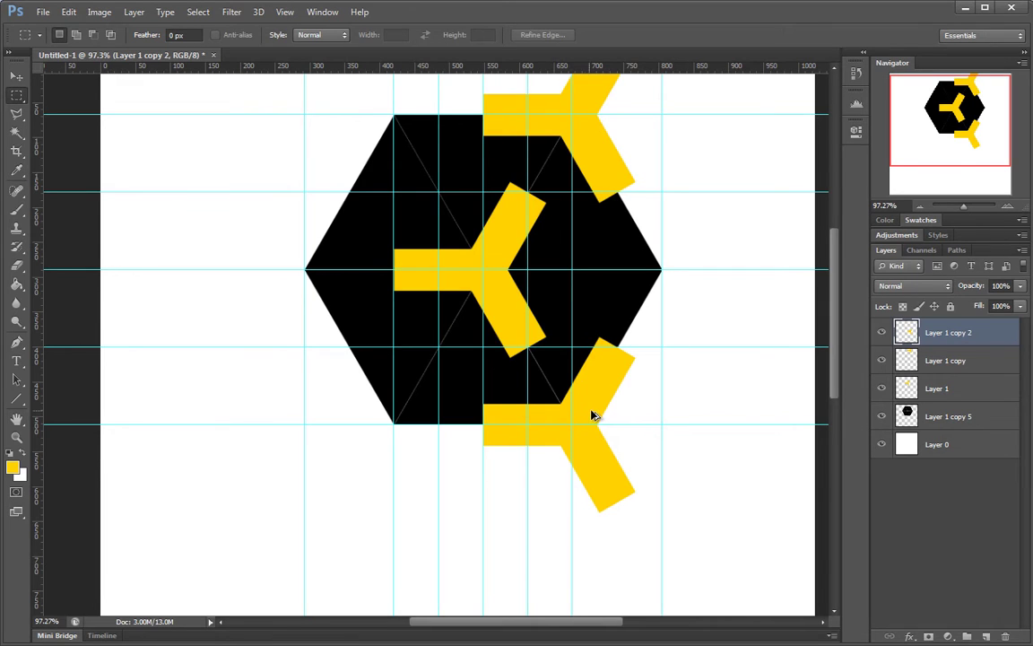
left_click_drag(598, 414, 464, 424)
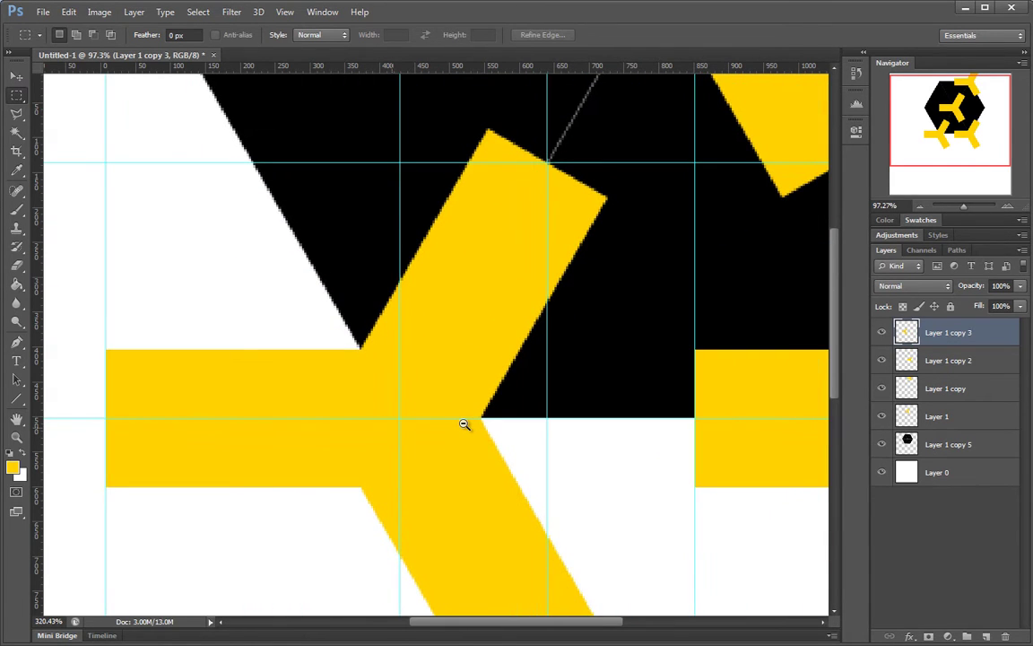
left_click_drag(554, 144, 664, 129)
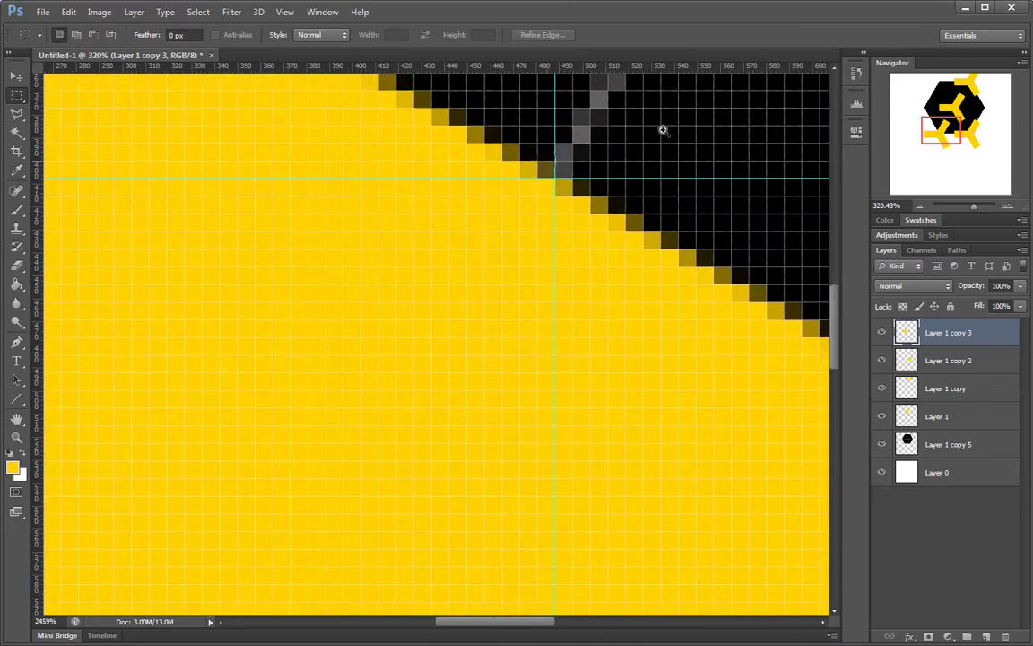
left_click_drag(609, 215, 442, 246)
Place another copy on the top edge guide, starting at the left corner guide, and check its arm's vertical centring with a marquee selection.
left_click_drag(555, 220, 481, 407)
left_click_drag(501, 454, 346, 330)
key("ctrl+space")
left_click_drag(299, 276, 303, 439)
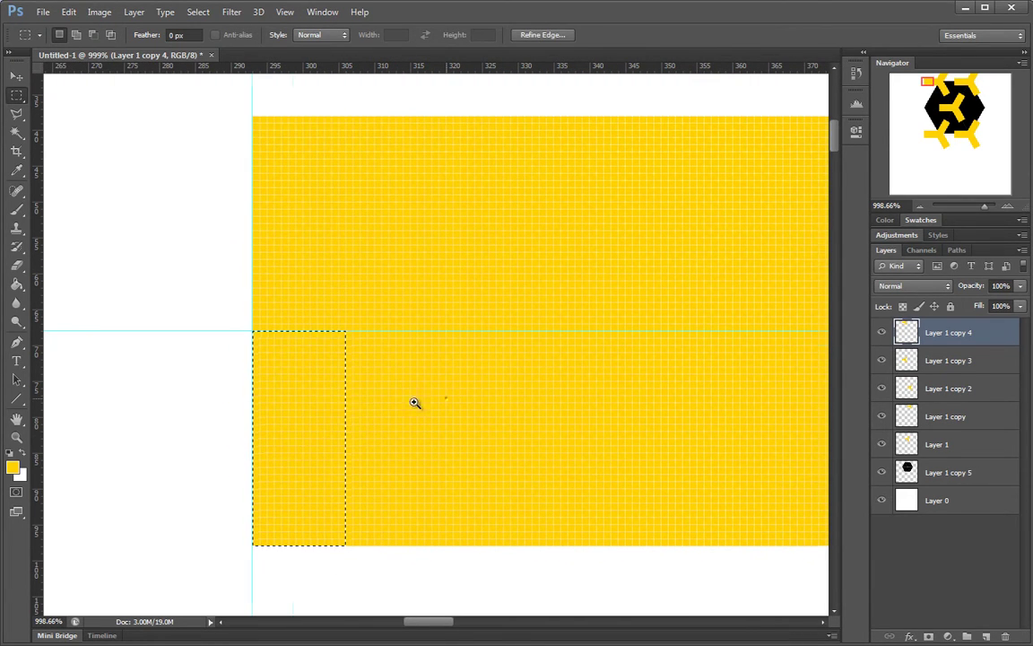
scroll(417, 403, "down", 5)
key("ctrl+d")
scroll(421, 220, "down", 5)
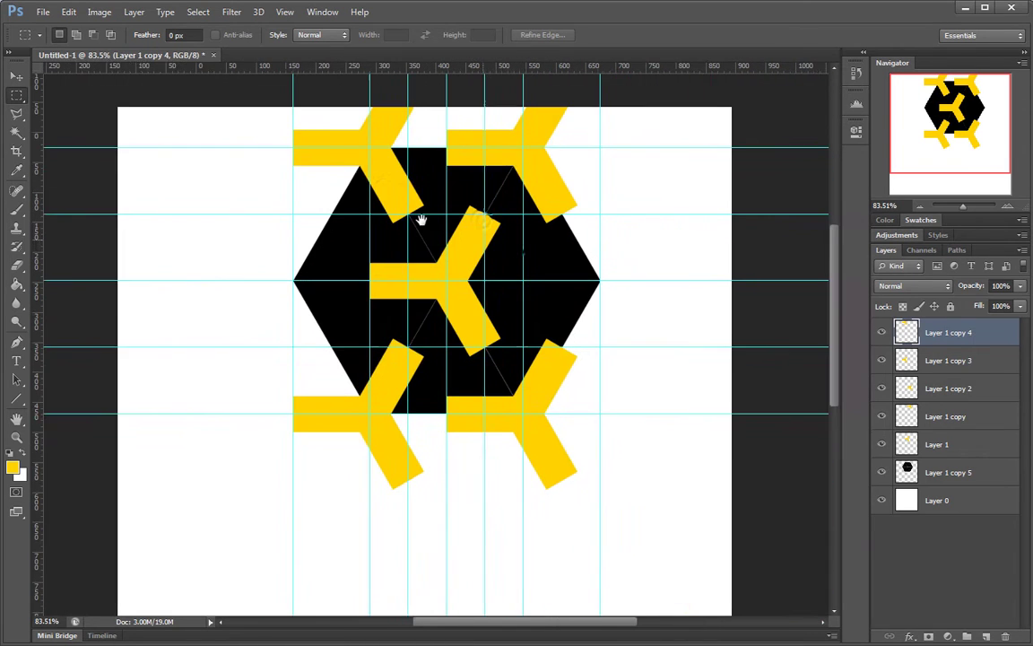
Copy the upper-left shape 384 px right and 222 px down, onto the hexagon's horizontal centre guide.
scroll(426, 223, "up", 2)
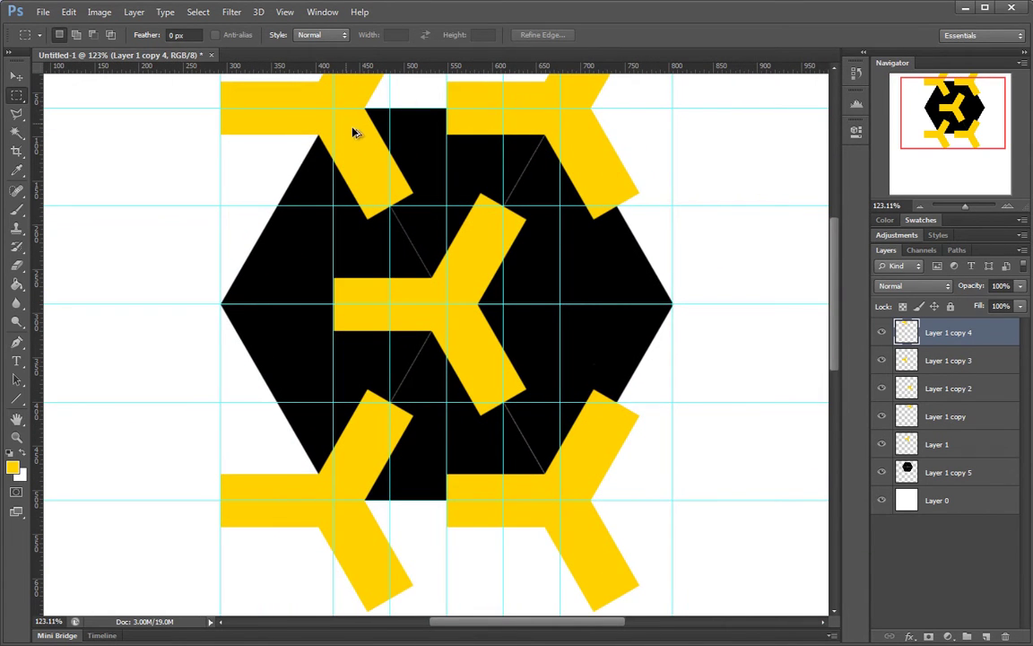
left_click_drag(352, 133, 689, 327)
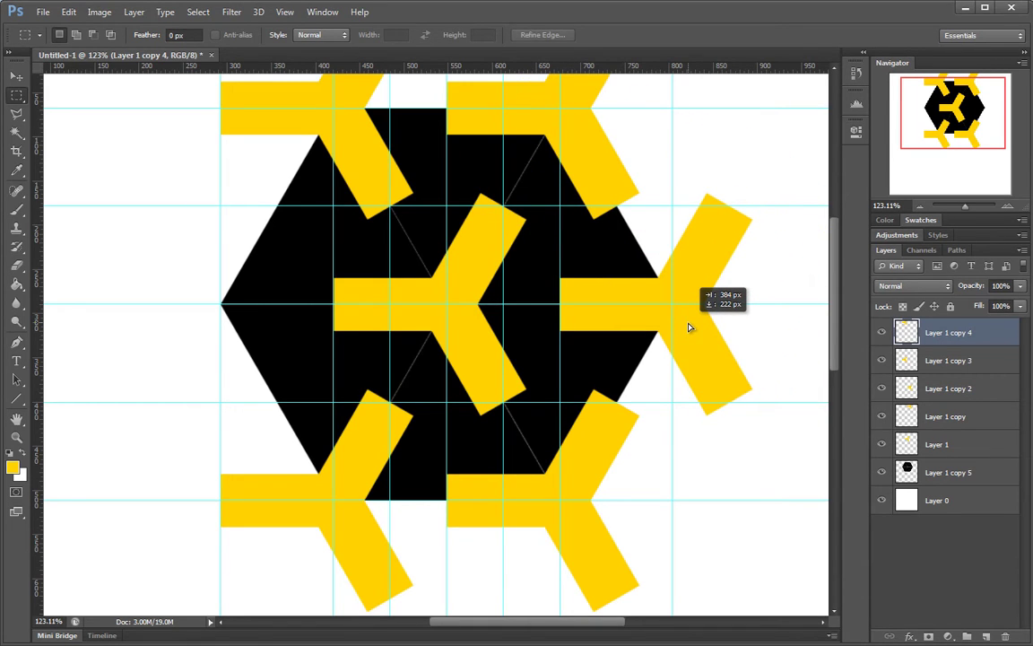
left_click_drag(689, 328, 687, 322)
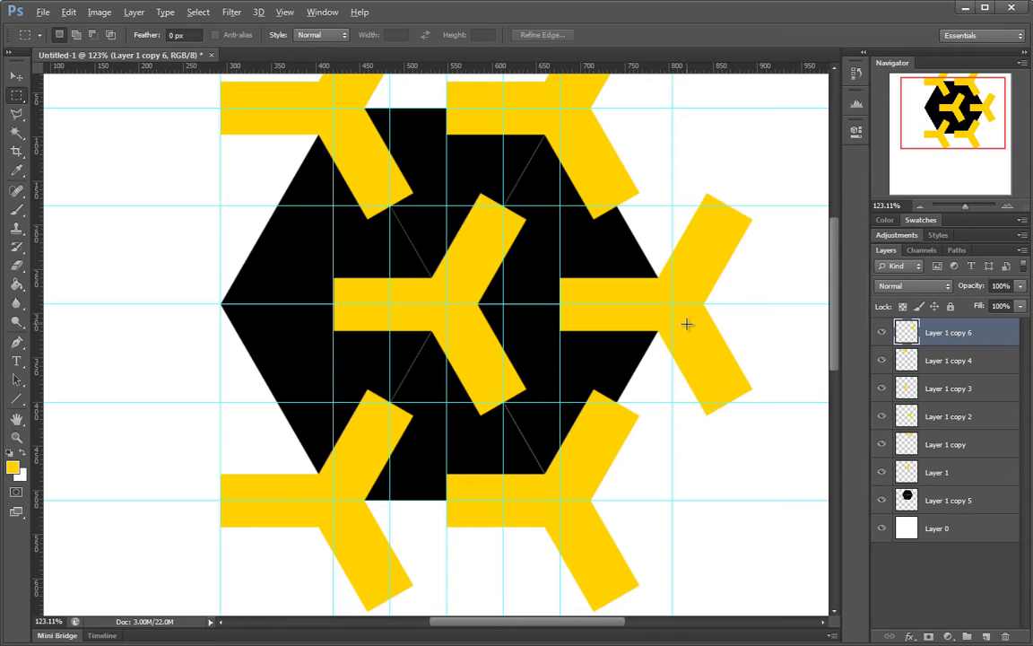
Switch to Windows Photo Viewer to examine the repeating pattern in sample.png, and return to the Photoshop document.
key("alt+Tab")
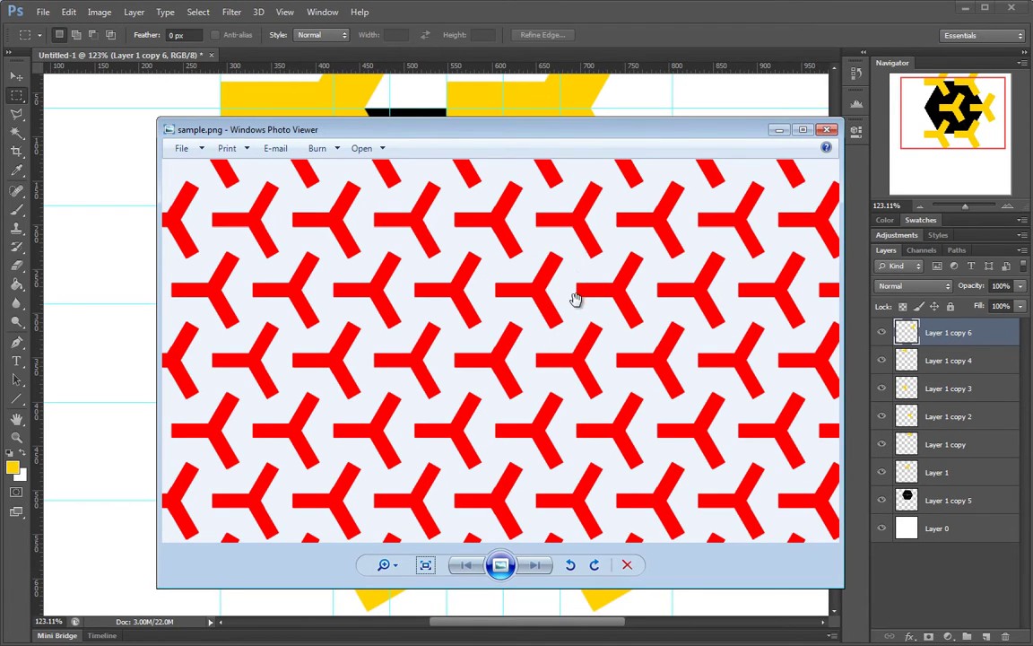
left_click(780, 132)
left_click_drag(576, 321, 582, 344)
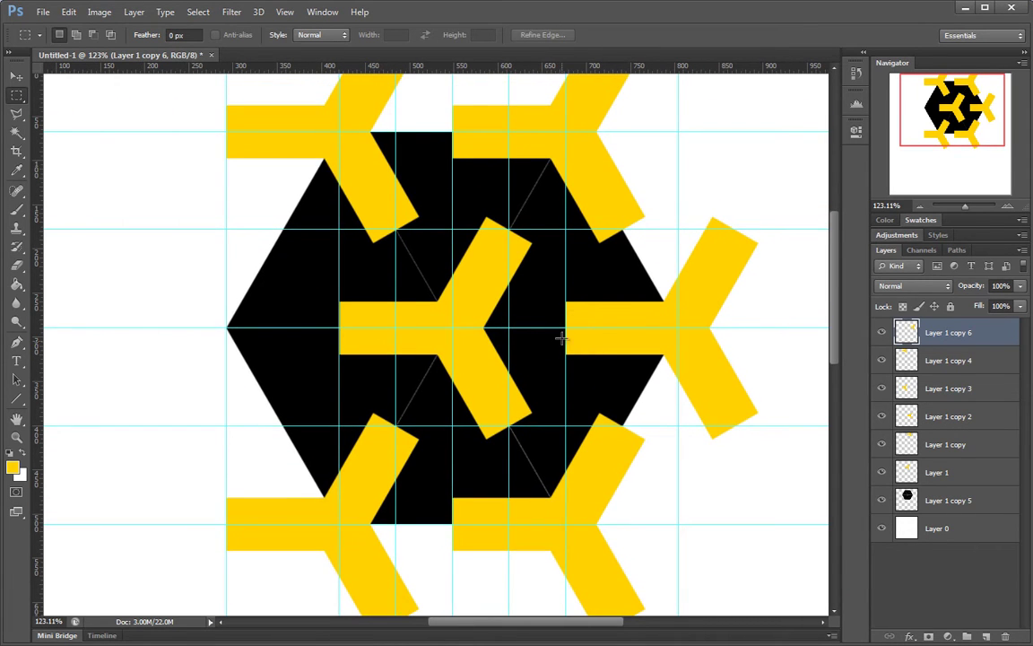
left_click_drag(641, 328, 232, 353)
key("ctrl+j")
key("ctrl+z")
Add a vertical guide at about 165 px, left of the hexagon, using a marquee selection one guide interval wide as a spacer.
left_click_drag(243, 353, 425, 365)
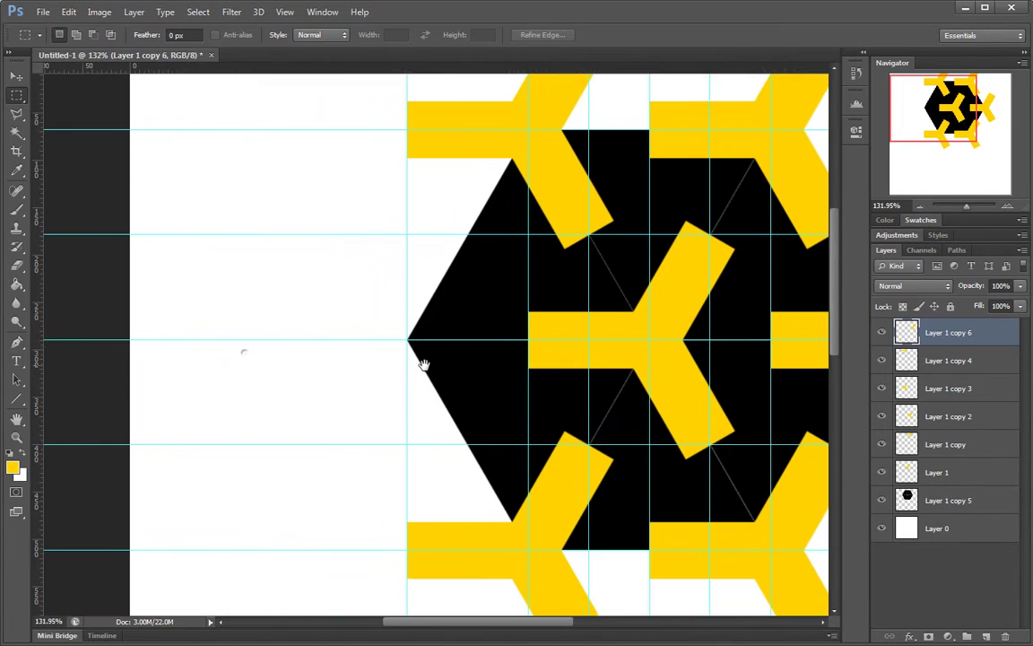
left_click_drag(488, 360, 461, 362)
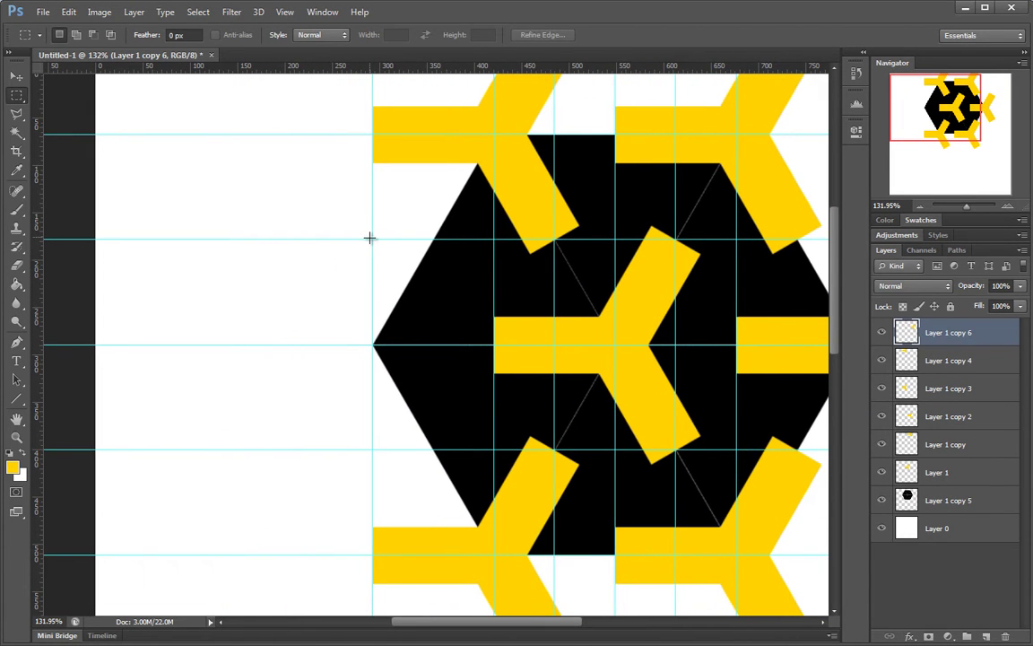
left_click_drag(373, 238, 350, 425)
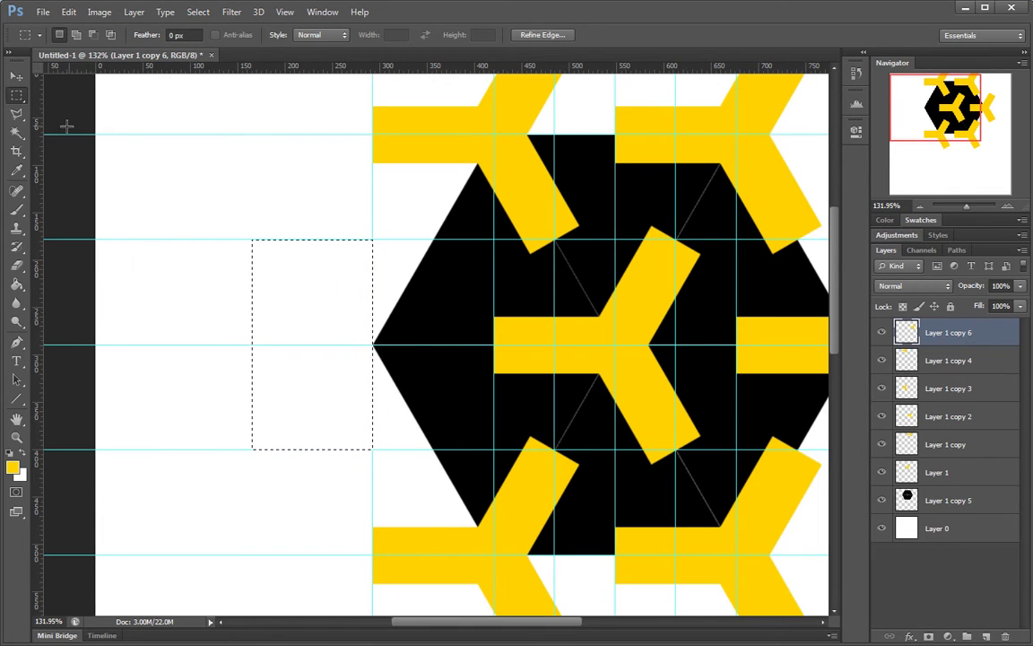
left_click_drag(35, 122, 252, 144)
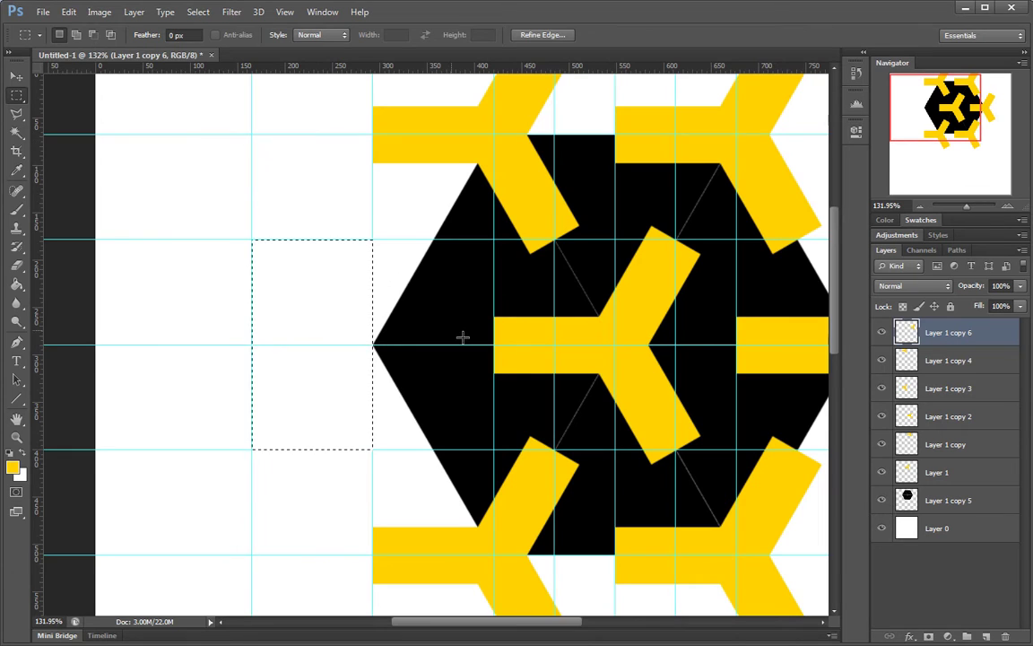
left_click_drag(463, 337, 394, 313)
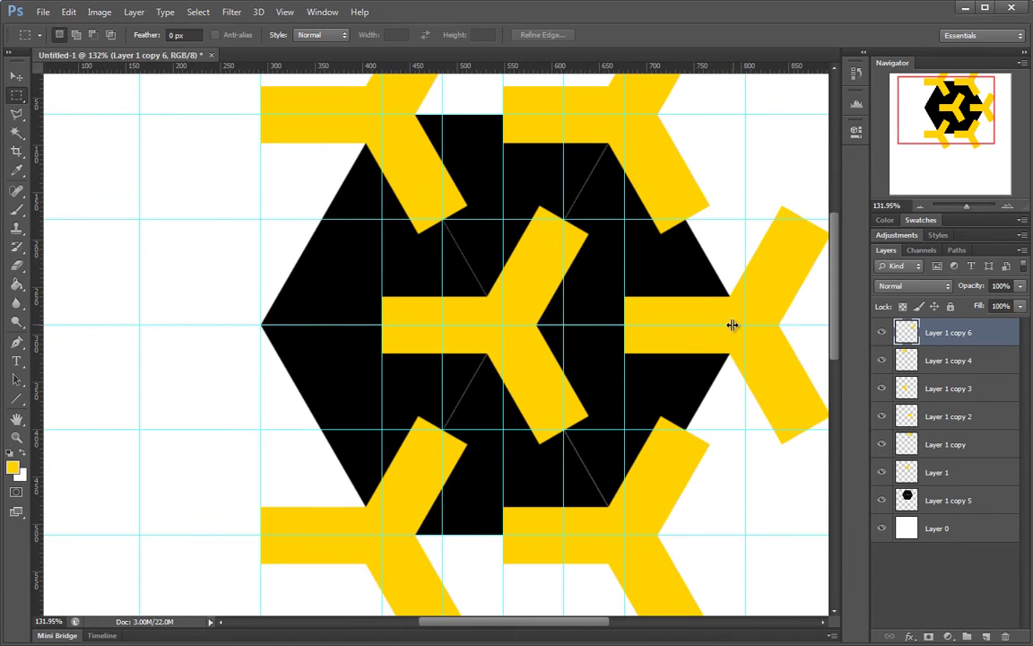
Copy the rightmost shape 512 px to the left onto the new guide, and check its arm and tip alignment with a marquee selection.
left_click_drag(733, 325, 248, 314)
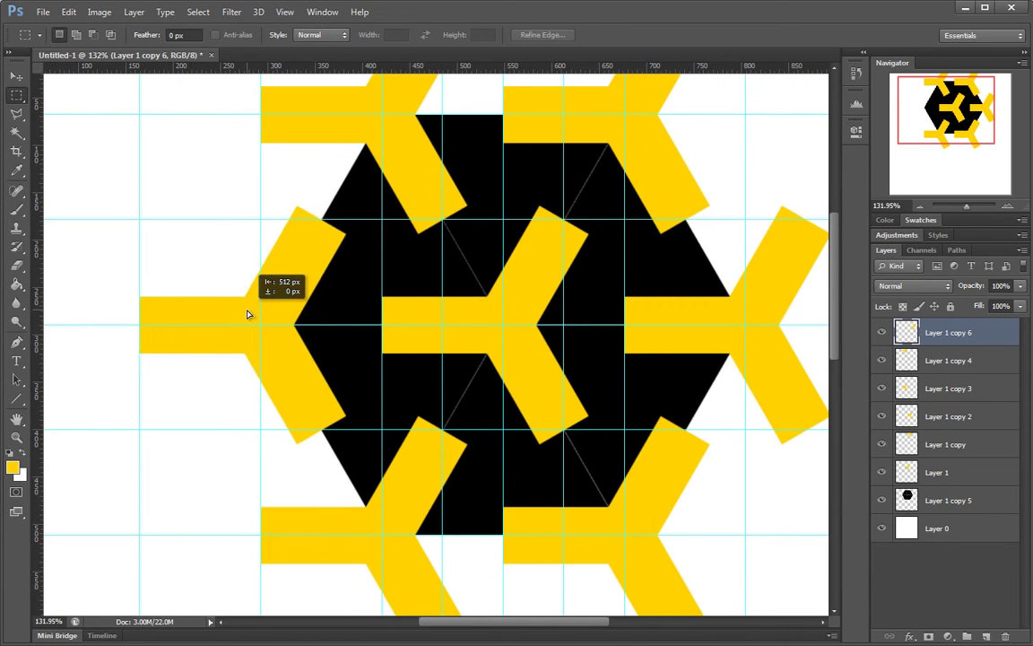
left_click_drag(143, 323, 242, 307)
left_click_drag(140, 171, 207, 342)
left_click_drag(169, 261, 179, 417)
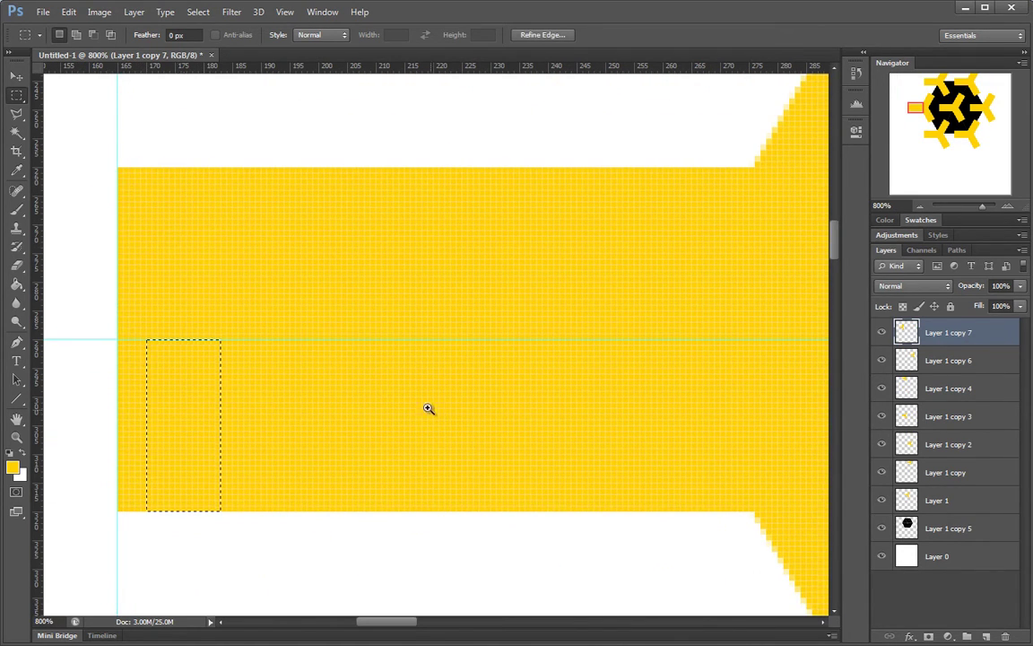
left_click_drag(429, 408, 307, 408)
left_click_drag(594, 285, 693, 275)
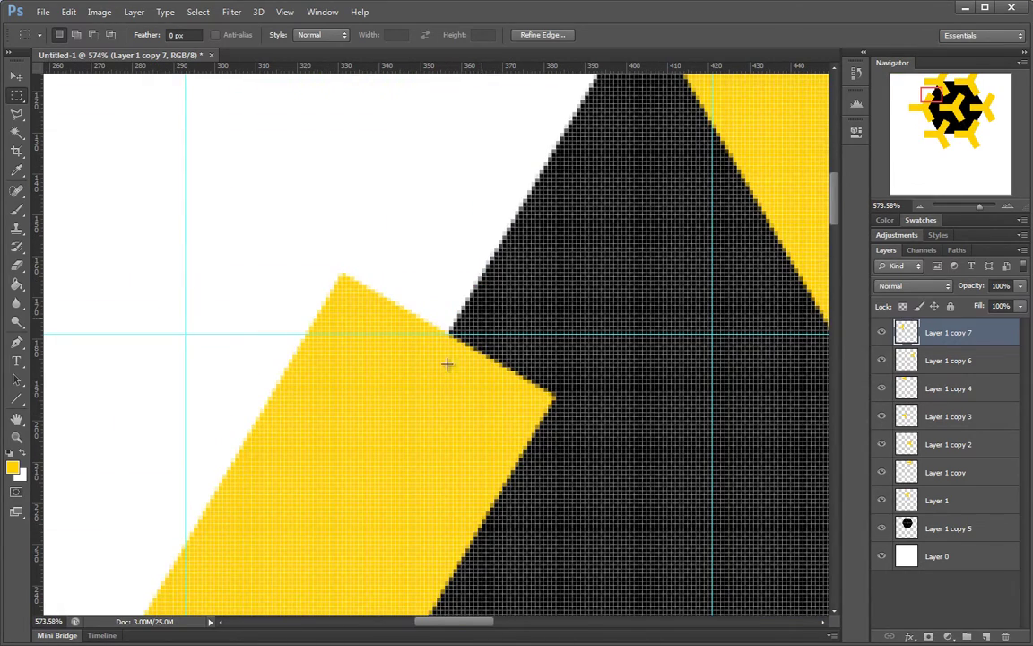
scroll(448, 364, "down", 8)
key("ctrl+d")
left_click_drag(581, 396, 418, 247)
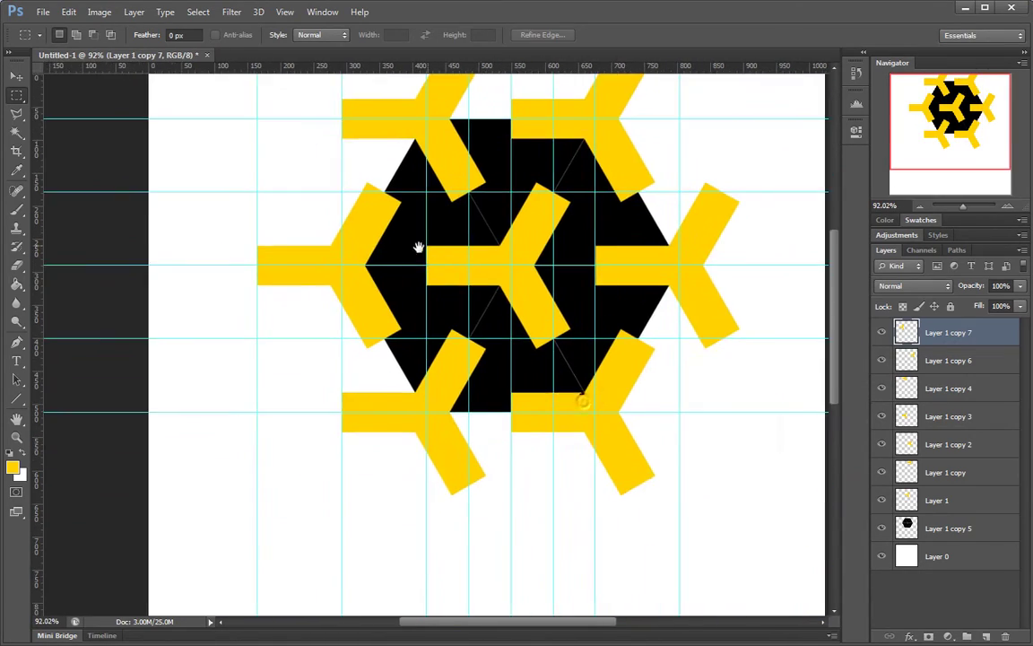
Clear all guides from the document.
scroll(418, 247, "down", 2)
scroll(420, 300, "up", 2)
scroll(396, 300, "down", 2)
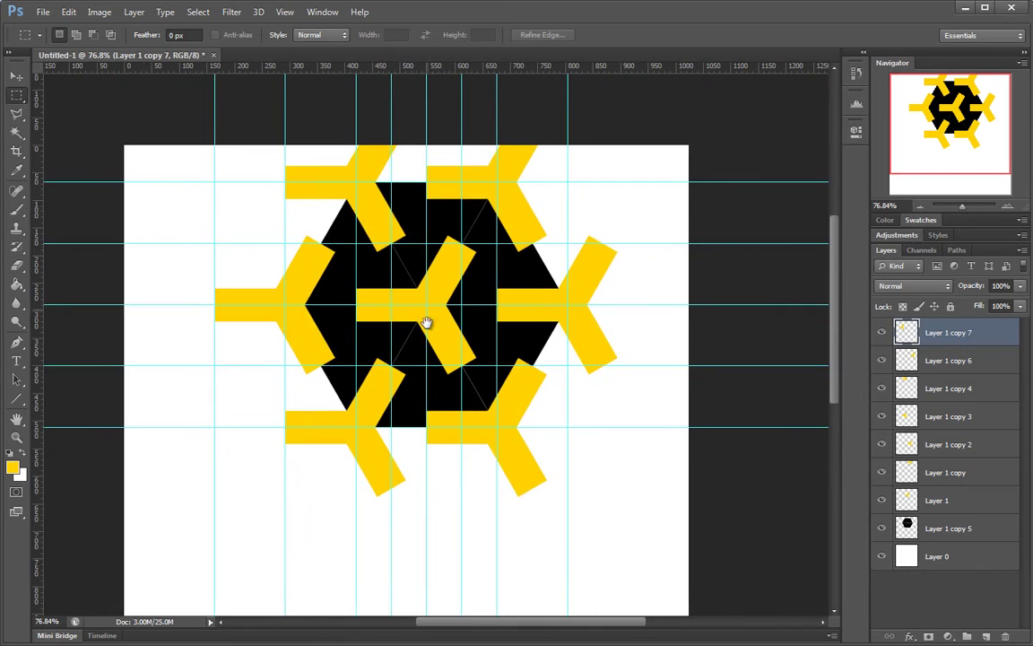
left_click_drag(427, 322, 445, 304)
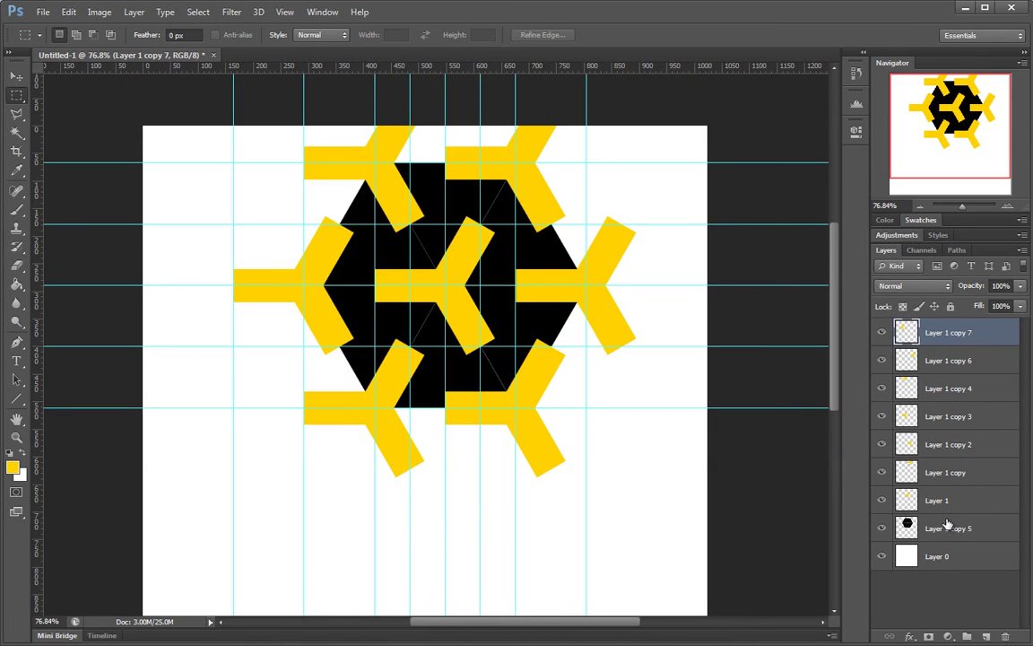
left_click(285, 18)
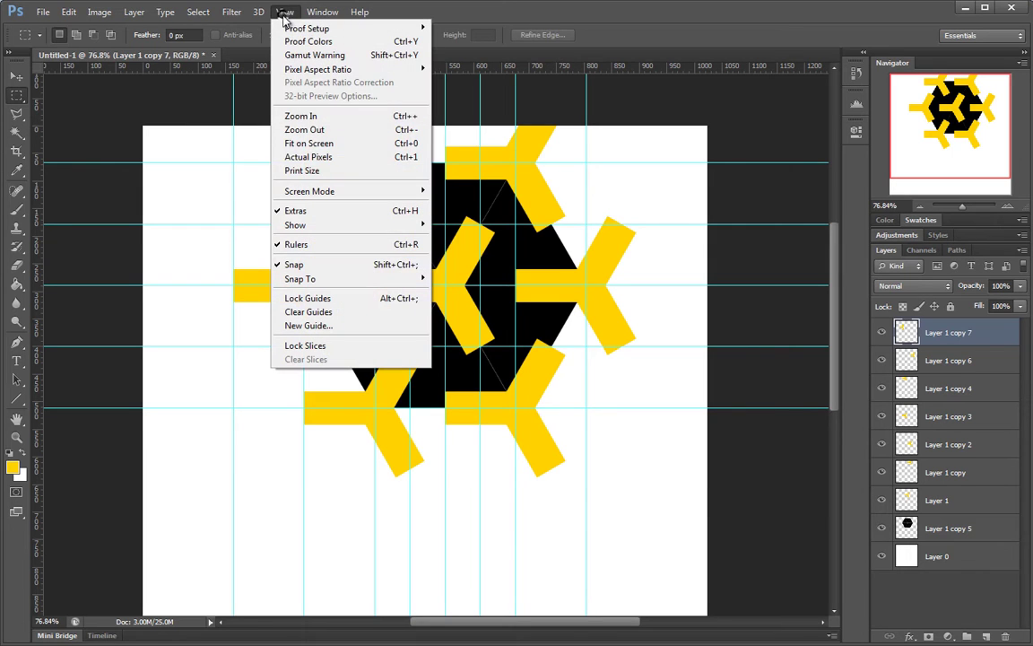
left_click(354, 314)
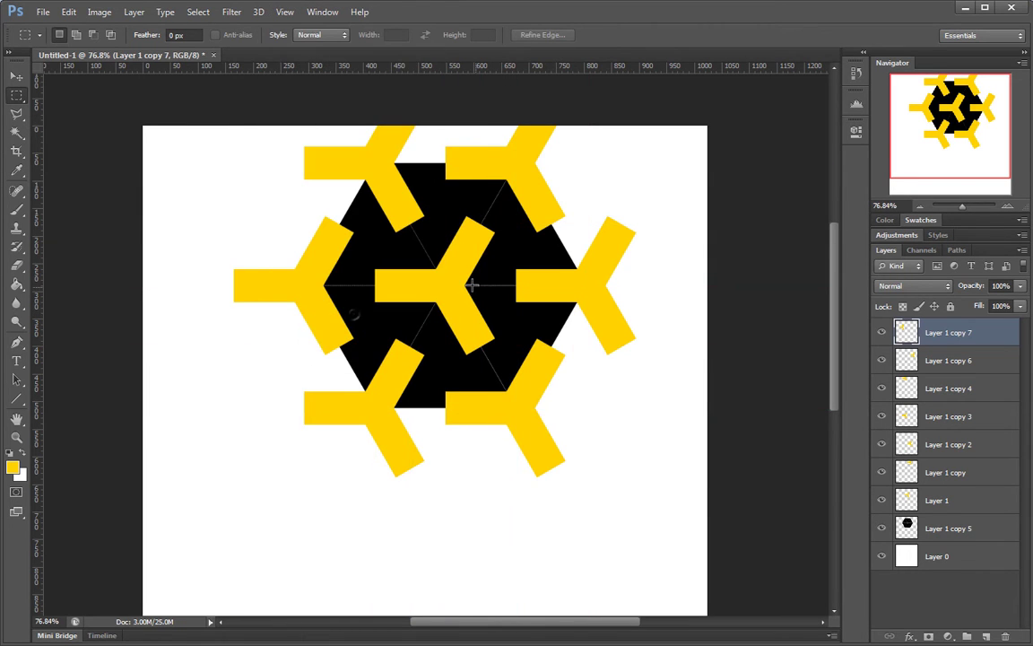
Select all layers from Layer 1 copy 7 to Layer 1 copy 5 and move the hexagon with its shapes to the canvas centre.
left_click_drag(447, 199, 460, 221)
scroll(505, 247, "down", 3)
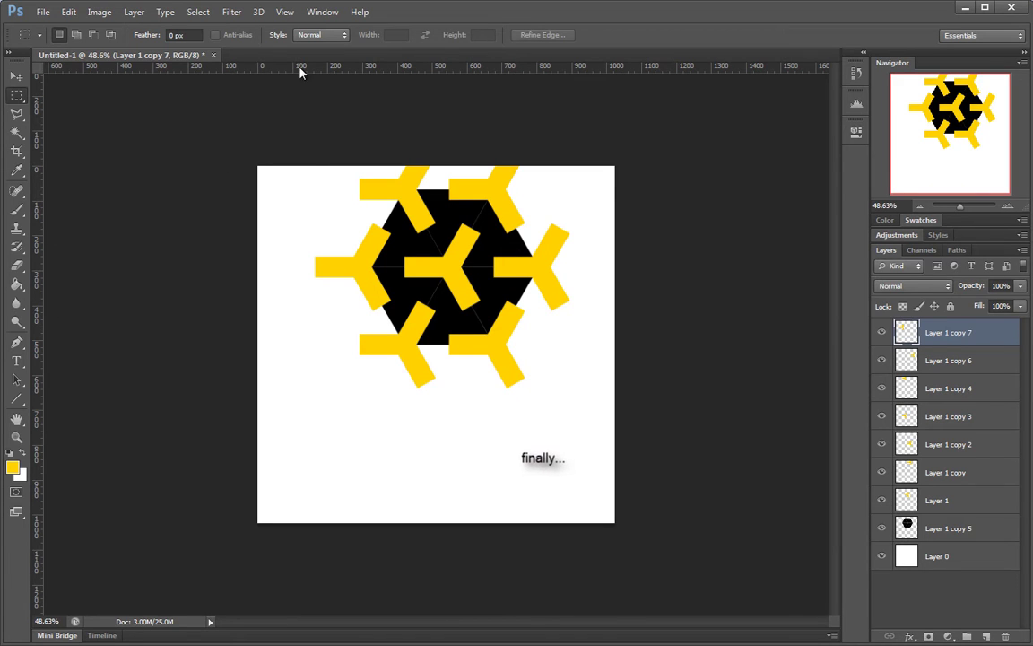
left_click_drag(300, 66, 399, 16)
left_click(969, 530, "shift")
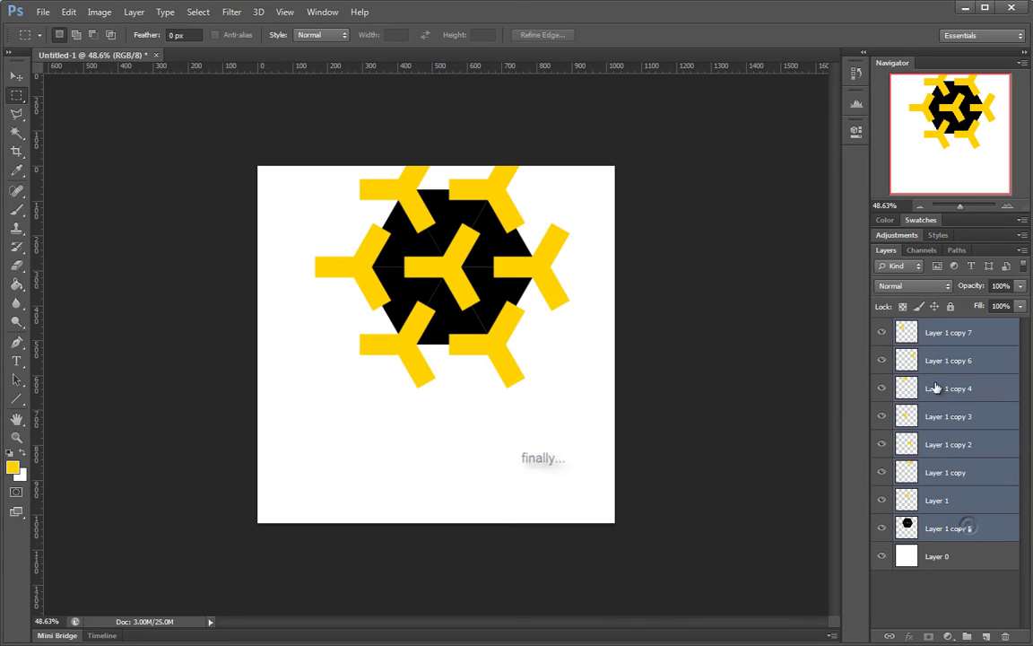
left_click_drag(483, 273, 484, 354)
scroll(494, 357, "up", 2)
scroll(495, 356, "up", 3)
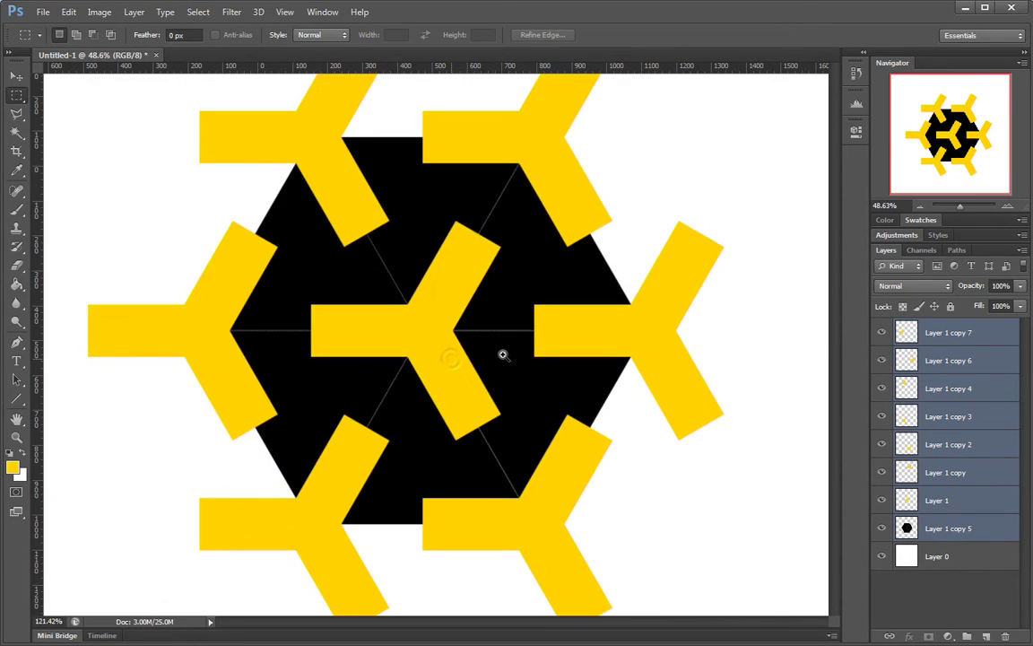
Examine the centred hexagon and its surrounding yellow shapes, framing the hexagon with a temporary marquee selection and clearing it.
scroll(489, 357, "down", 3)
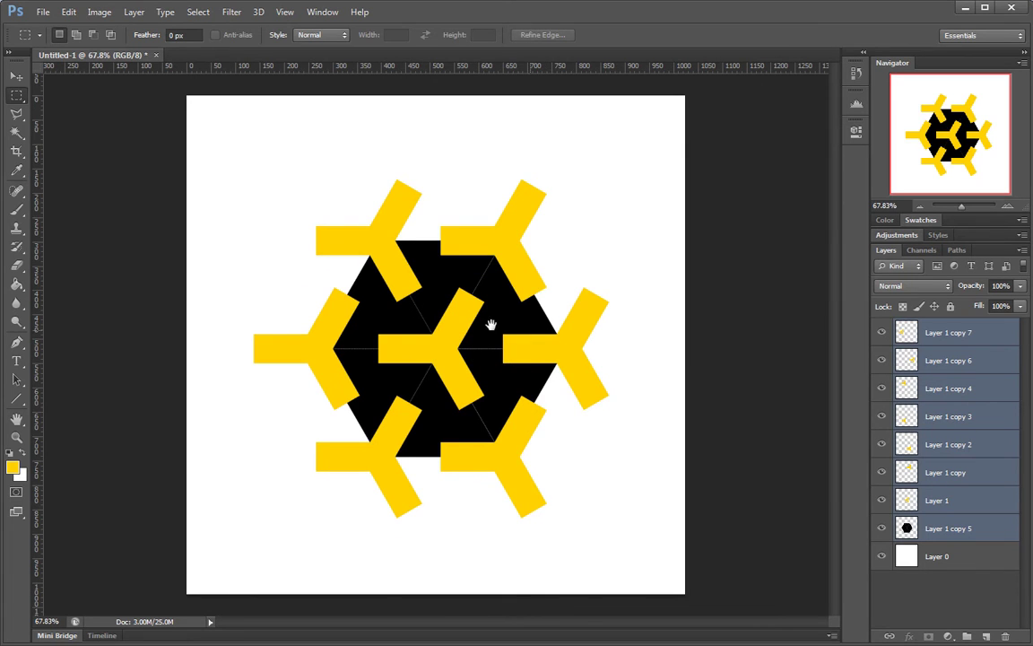
scroll(516, 354, "up", 2)
scroll(510, 351, "down", 1)
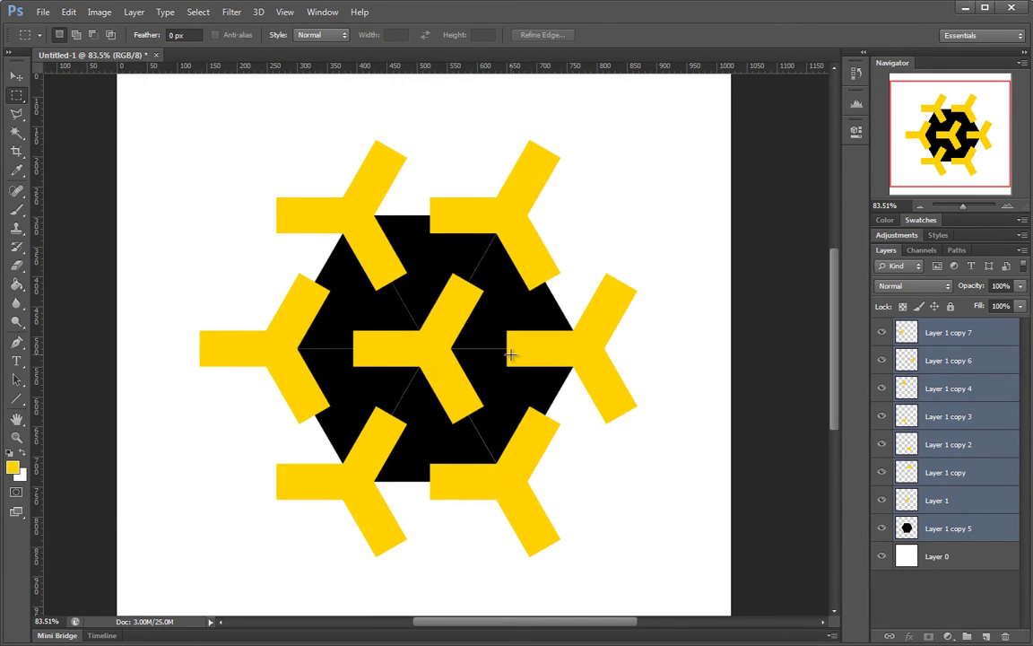
scroll(453, 360, "up", 2)
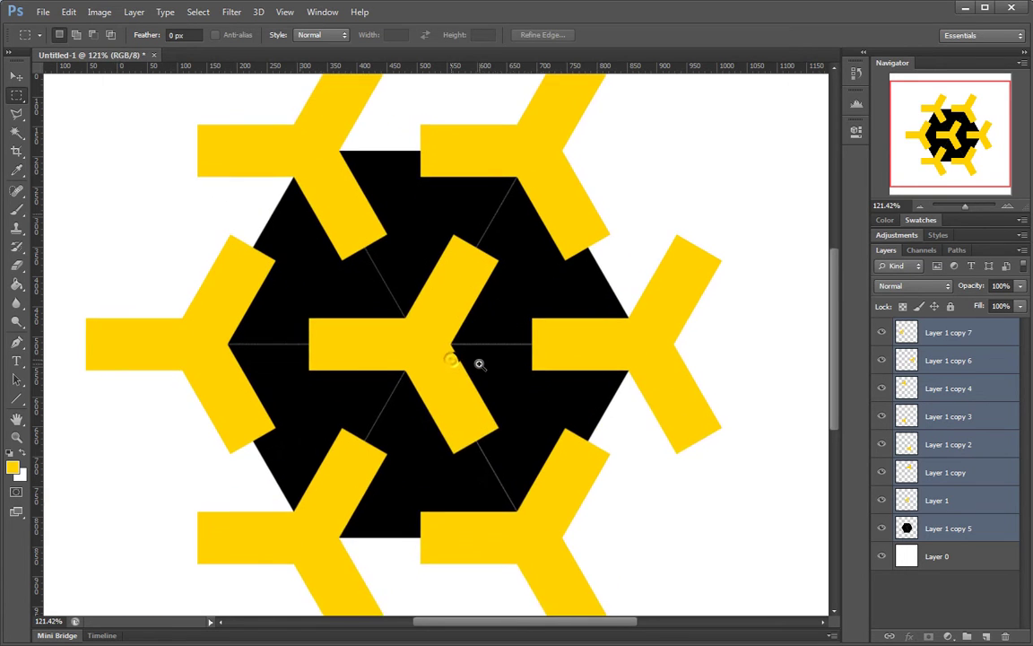
scroll(489, 301, "down", 2)
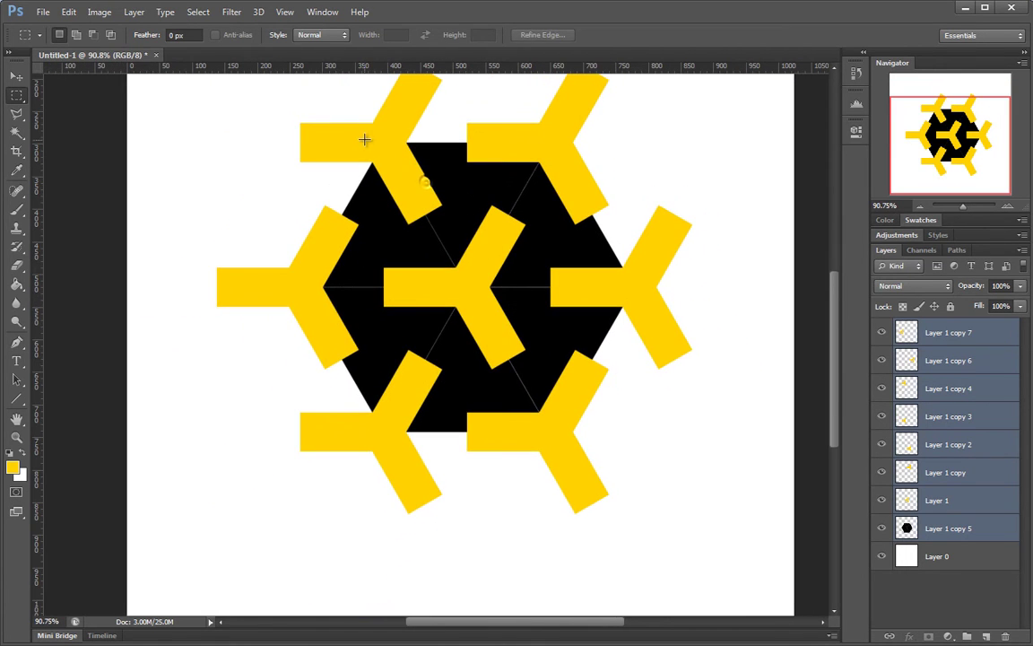
left_click_drag(364, 139, 622, 409)
left_click_drag(306, 181, 687, 429)
left_click(350, 177)
left_click_drag(341, 141, 402, 187)
left_click_drag(629, 438, 671, 443)
left_click_drag(555, 285, 518, 289)
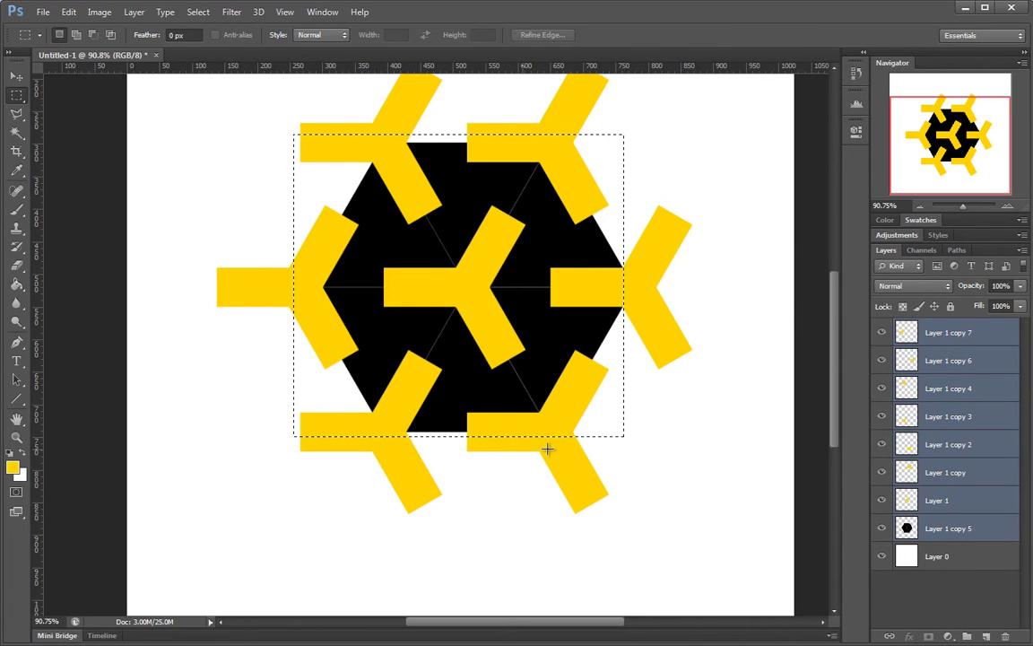
left_click(235, 179)
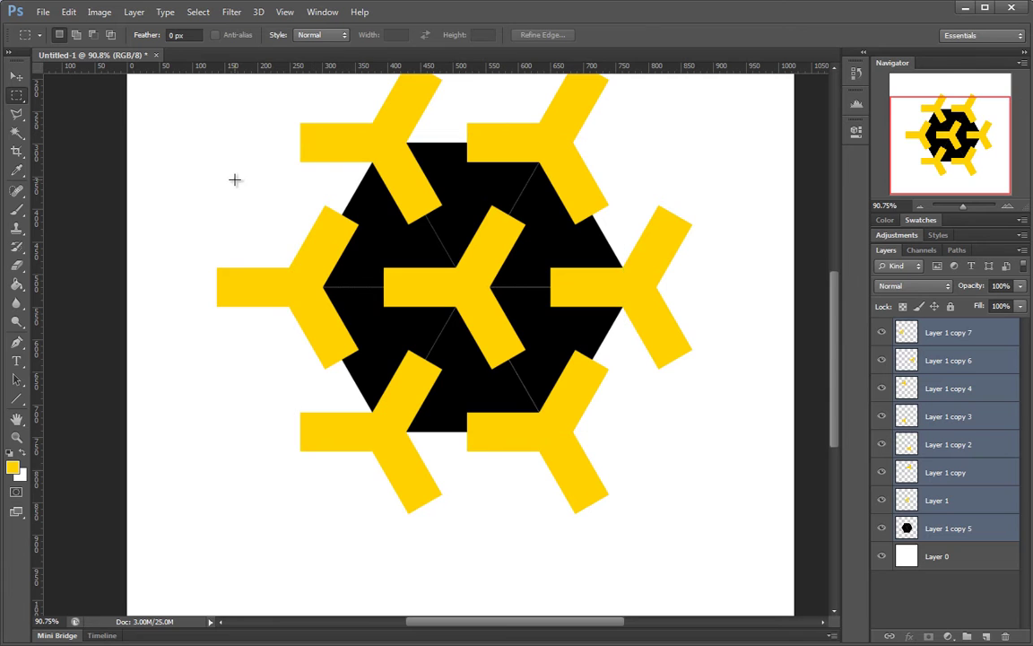
left_click_drag(459, 255, 447, 355)
mouse_move(542, 414)
left_mouse_down()
mouse_move(509, 415)
mouse_move(535, 413)
left_mouse_up()
left_click_drag(527, 411, 553, 307)
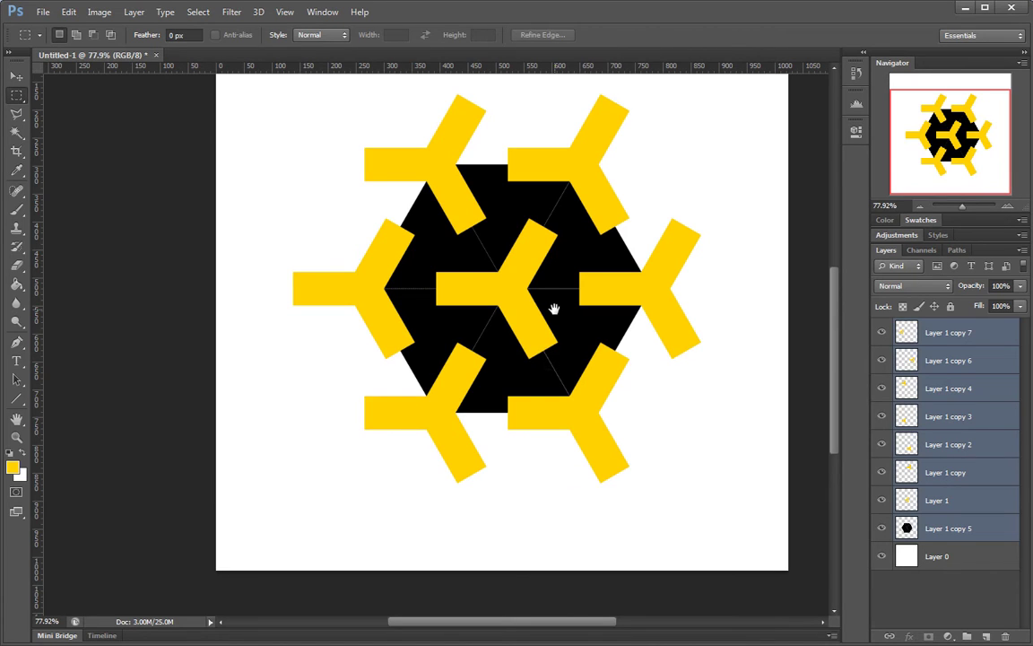
left_click(554, 320, "alt")
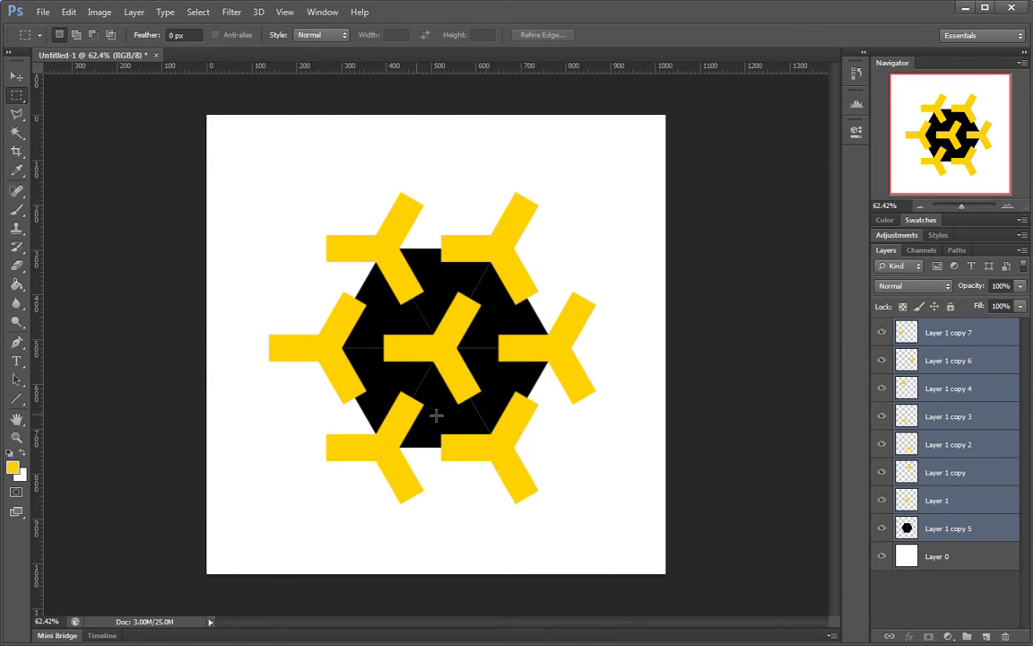
mouse_move(442, 369)
left_mouse_down()
mouse_move(454, 369)
mouse_move(440, 369)
left_mouse_up()
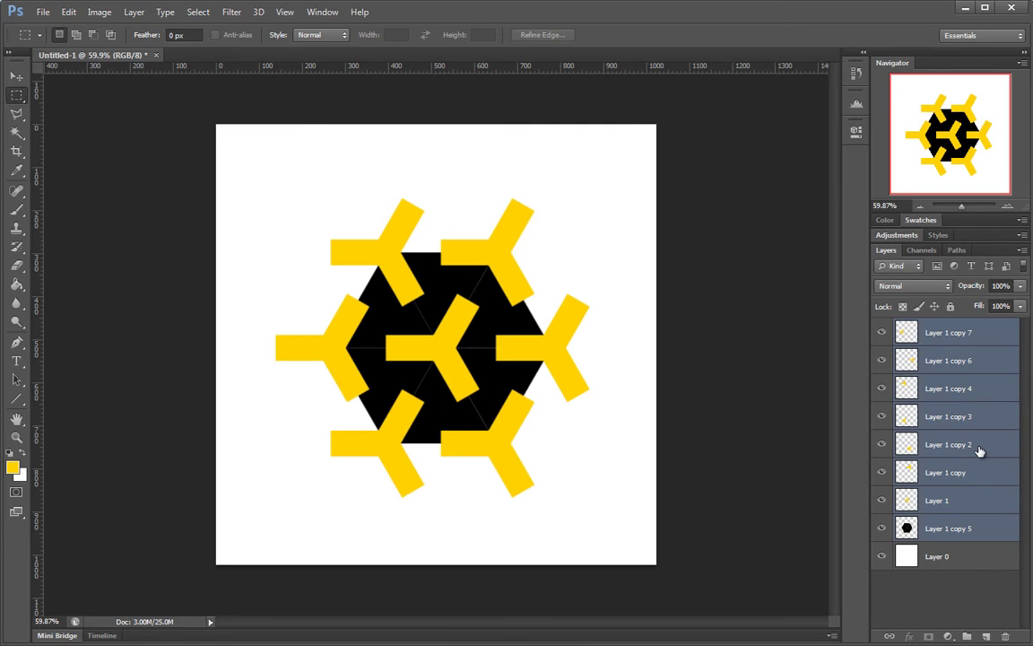
Group the selected hexagon and shape layers and name the group 01.
key("ctrl+g")
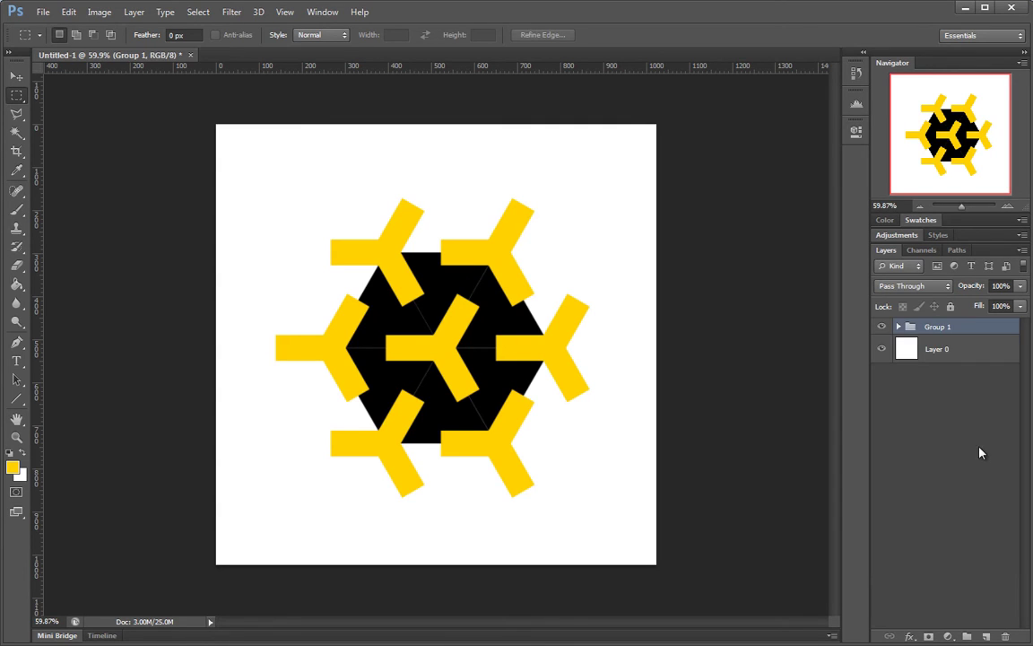
left_click(899, 327)
left_click(899, 329)
double_click(945, 328)
key("Return")
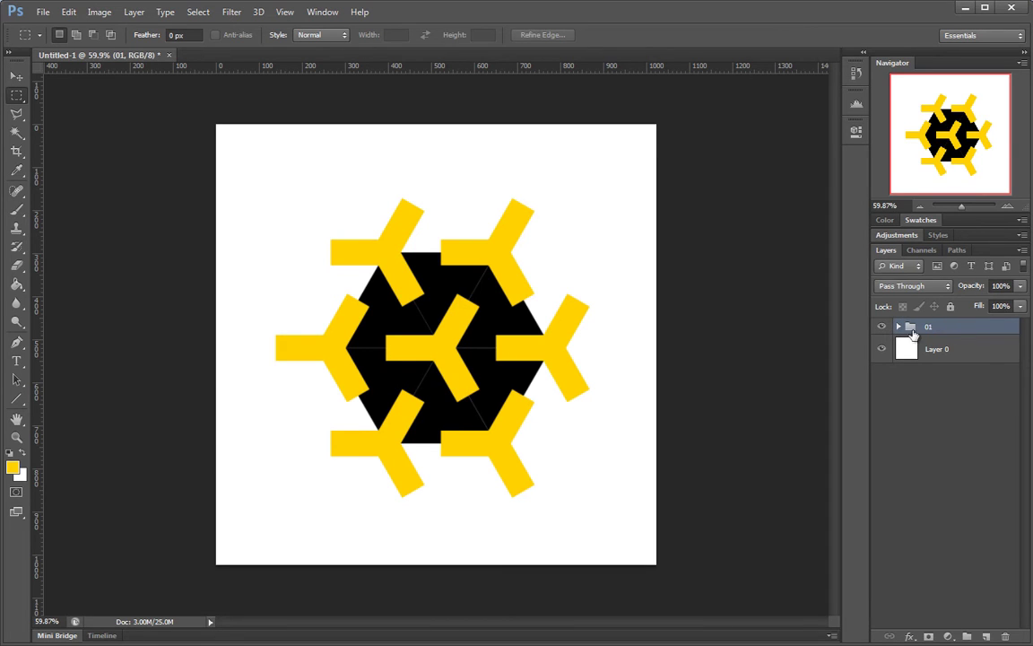
Move group 01 down towards the canvas's lower edge and set the opacity of its seven yellow shape layers to 76%.
left_click_drag(430, 336, 426, 402)
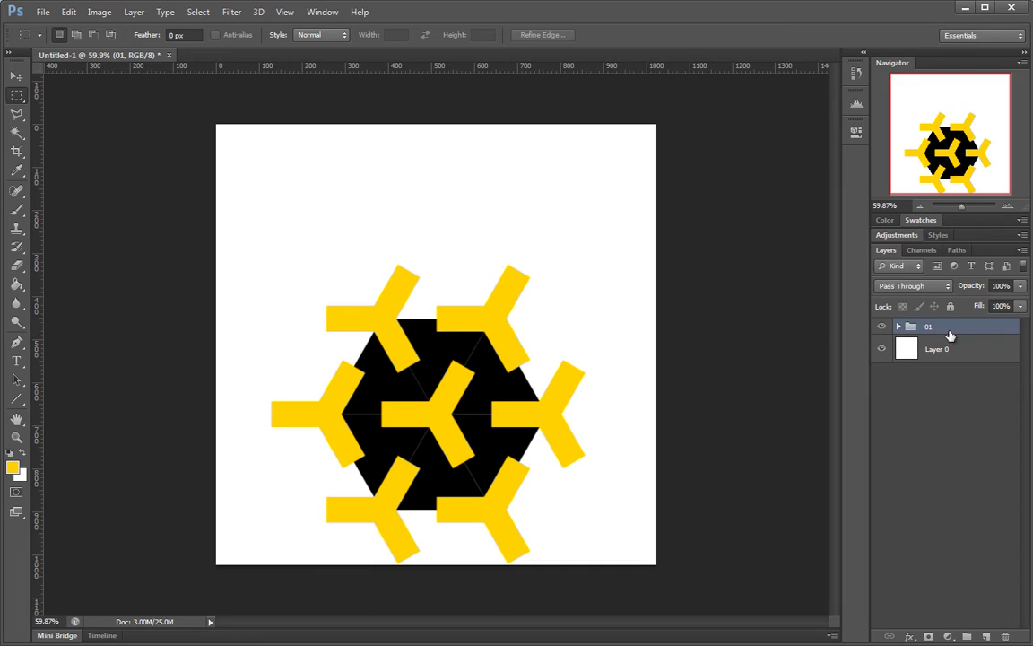
left_click(898, 328)
left_click(978, 349)
left_click(947, 518, "shift")
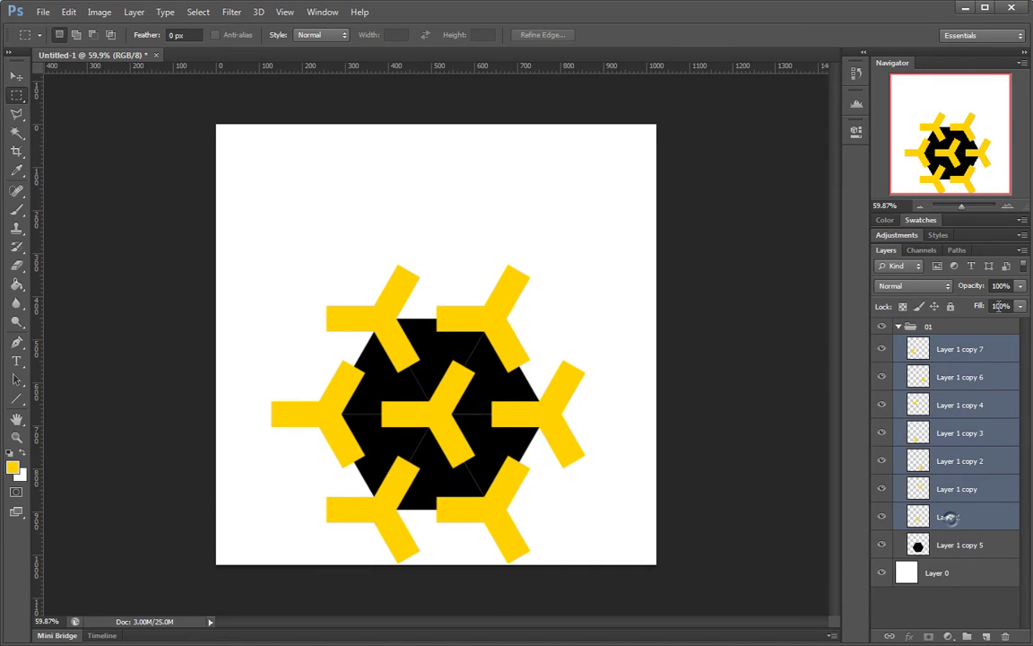
left_click_drag(971, 291, 950, 293)
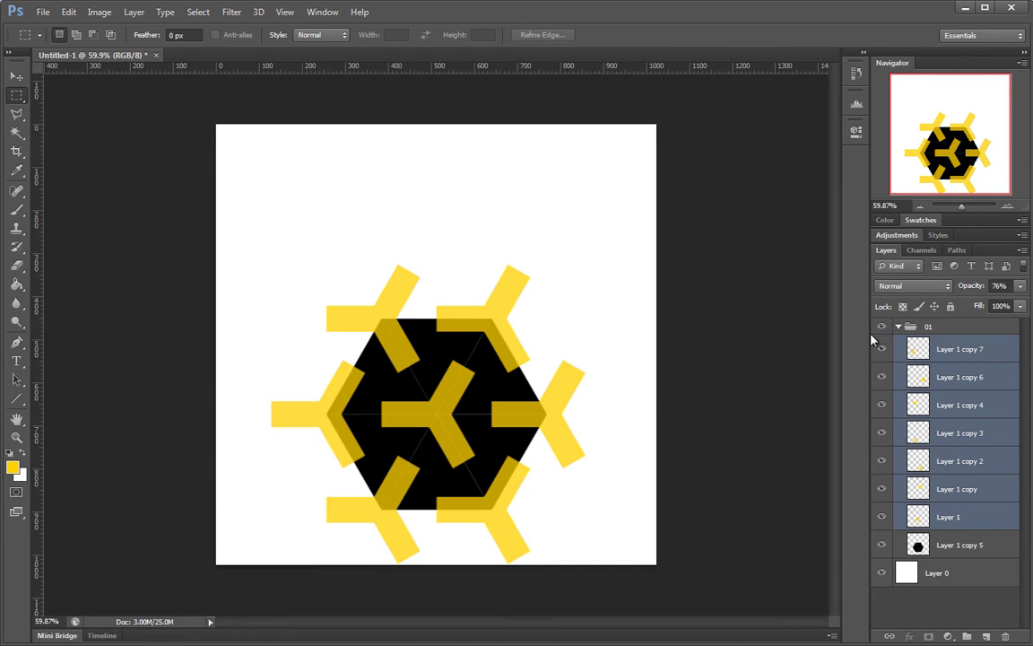
left_click(898, 328)
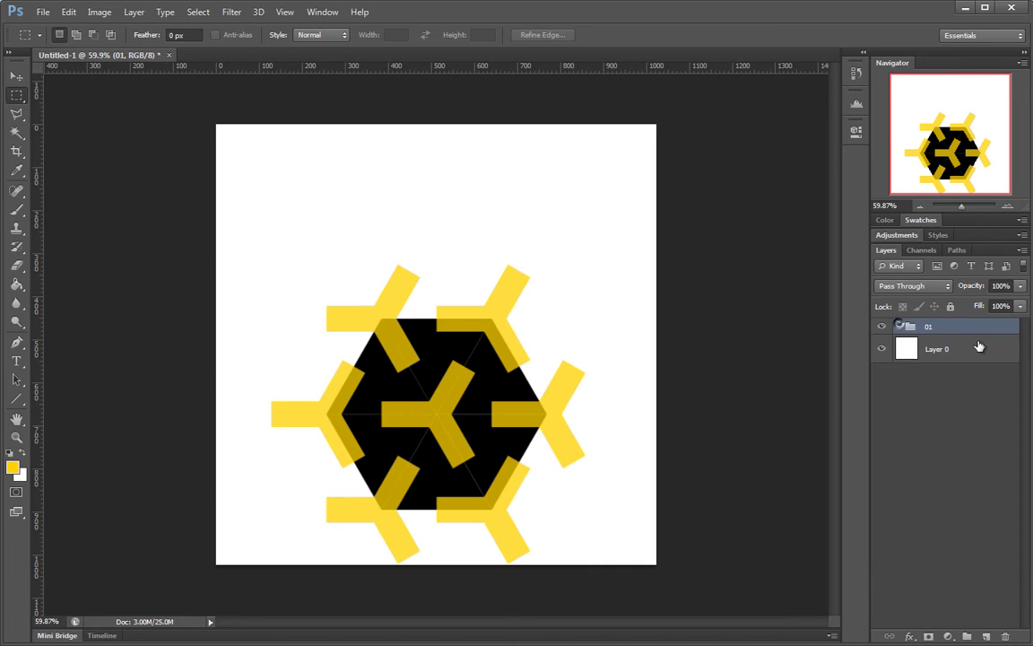
Copy group 01 straight up so the two hexagons share a horizontal edge, checking the seam with a one-pixel nudge.
left_click(985, 327)
left_click_drag(516, 447, 491, 254)
left_click_drag(470, 320, 635, 320)
left_click_drag(230, 323, 617, 339)
left_click_drag(399, 297, 440, 296)
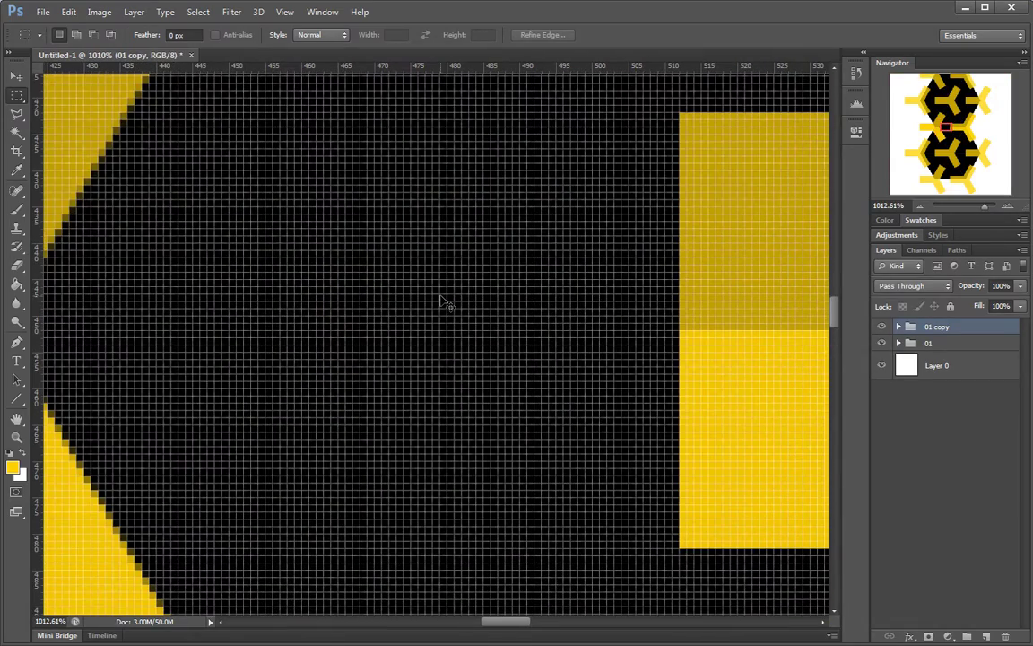
key("ctrl+Up")
key("ctrl+z")
key("ctrl+z")
key("ctrl+z")
key("ctrl+z")
key("ctrl+z")
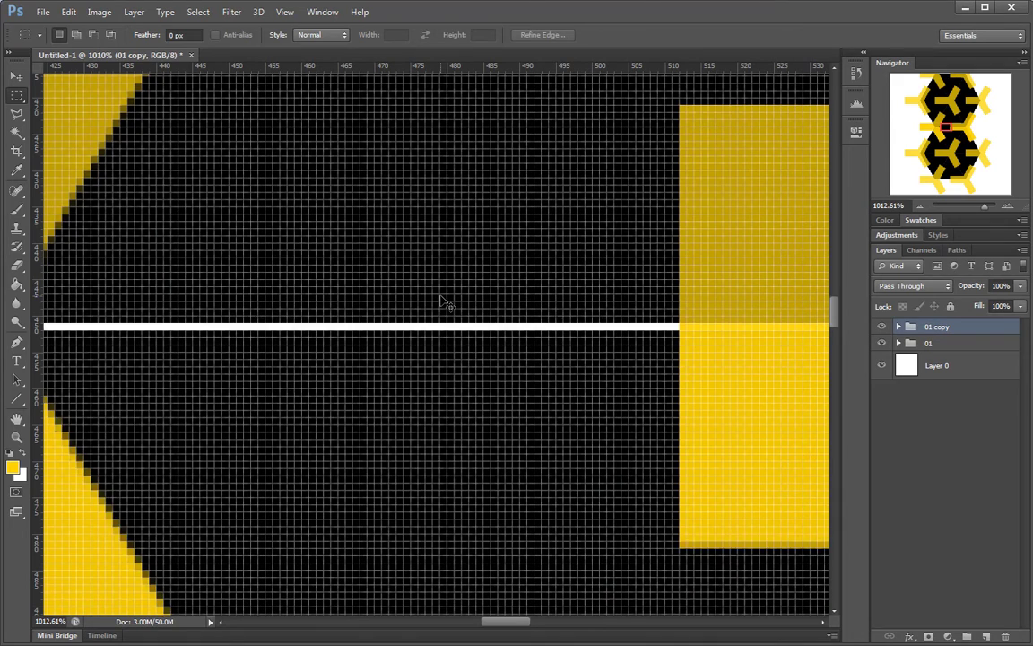
left_click_drag(337, 305, 206, 353)
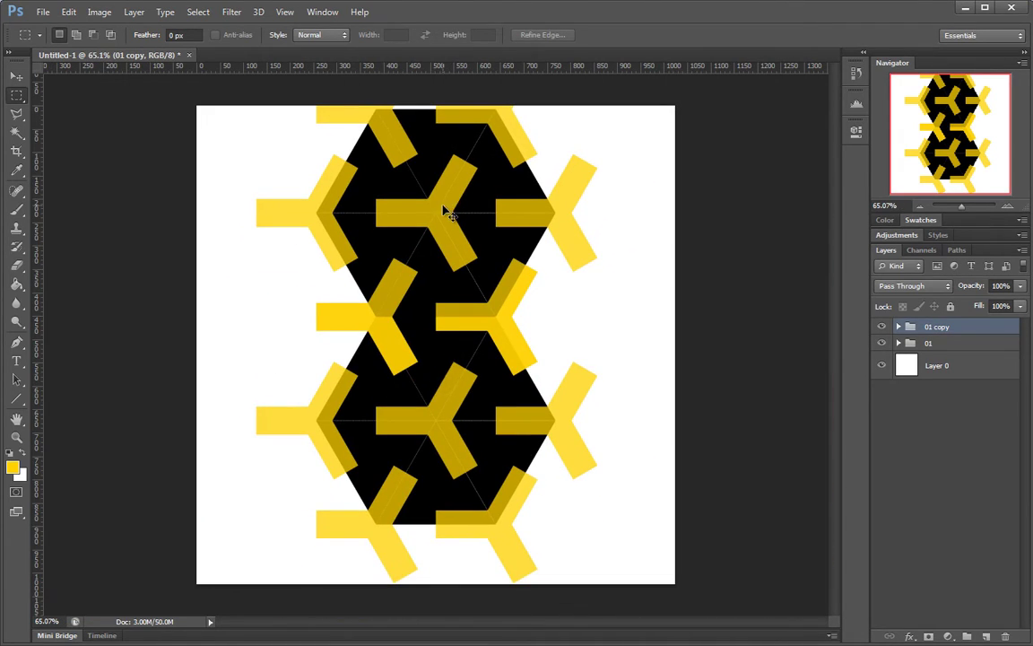
Copy the upper hexagon group down and right so it fits between the two stacked hexagons, checking its alignment at pixel level.
left_click_drag(399, 179, 618, 307)
left_click_drag(506, 325, 656, 291)
left_click_drag(426, 215, 504, 355)
key("Right")
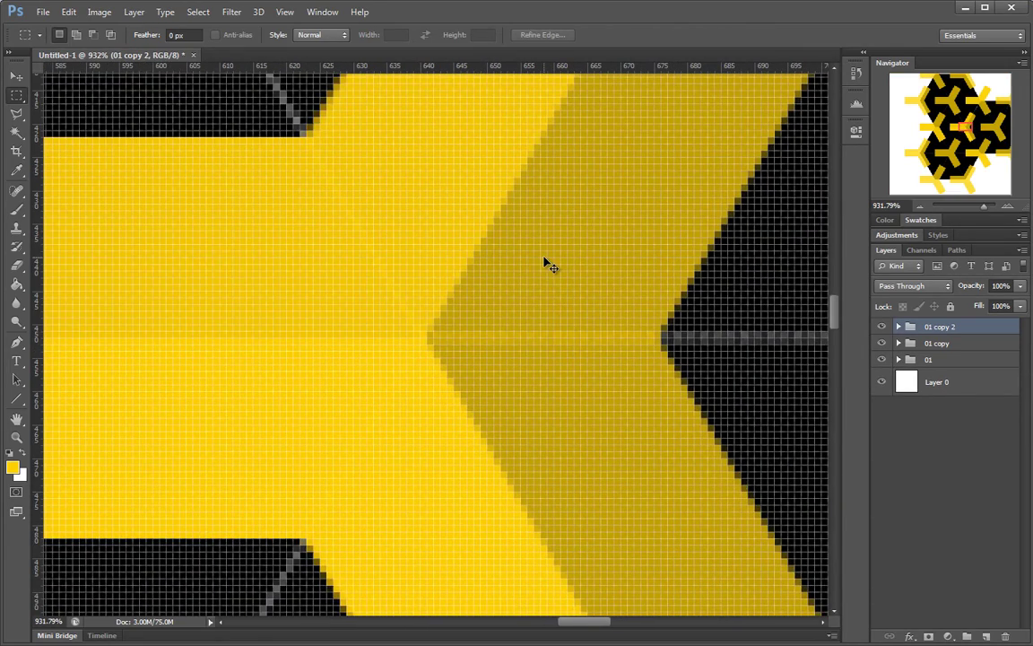
key("Left")
left_click_drag(544, 257, 432, 257)
left_click_drag(580, 177, 507, 385)
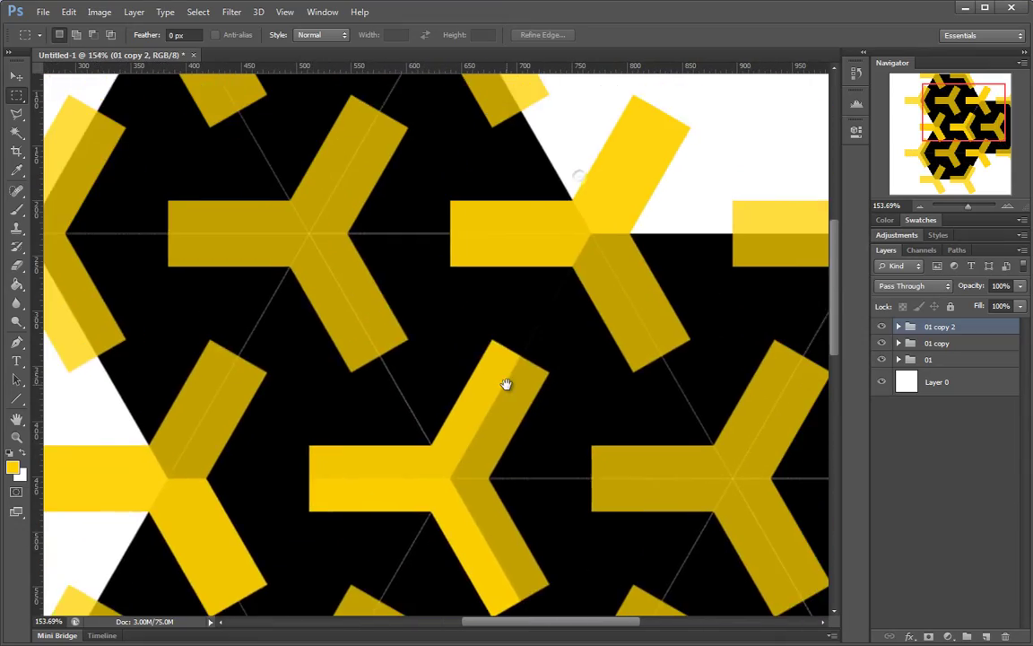
Examine the upper and lower seams between the right-hand hexagon and the two stacked hexagons at pixel level.
left_click_drag(543, 302, 598, 333)
scroll(599, 333, "up", 4)
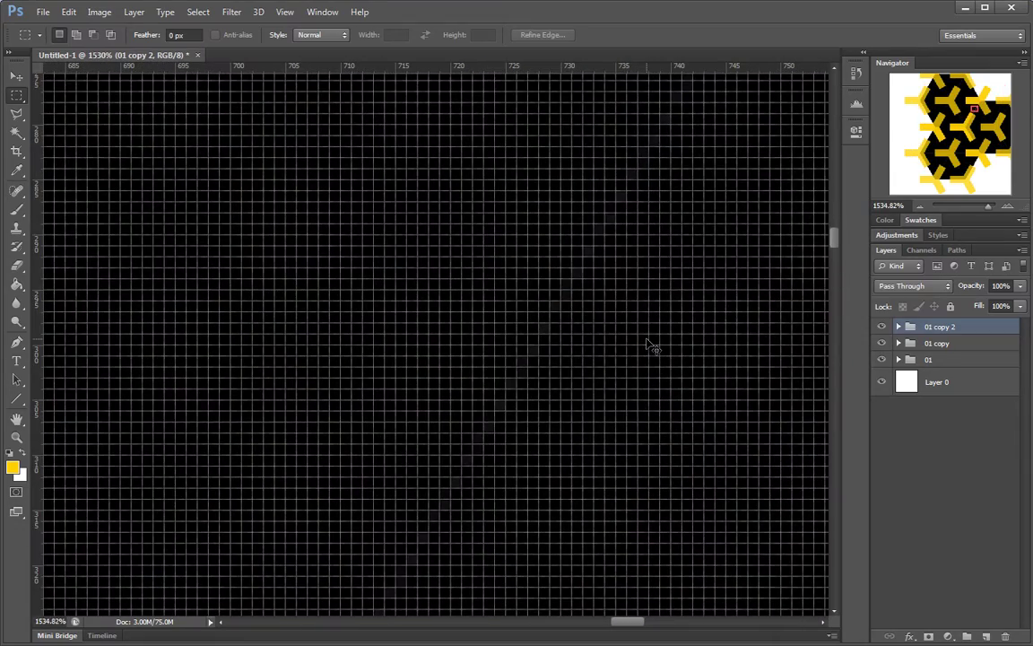
scroll(650, 346, "down", 9)
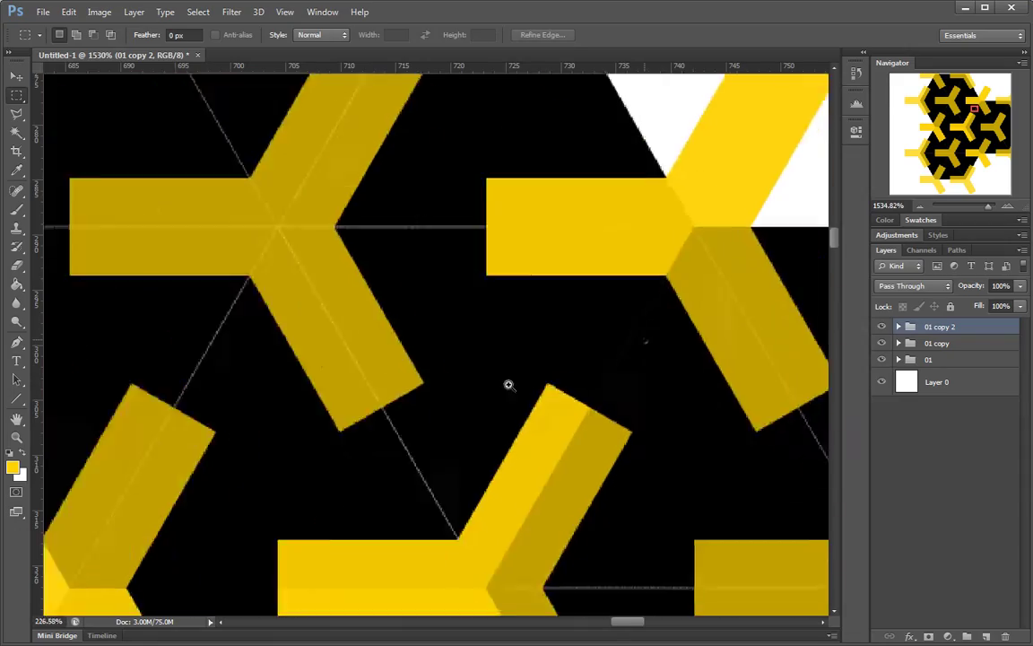
scroll(607, 388, "up", 9)
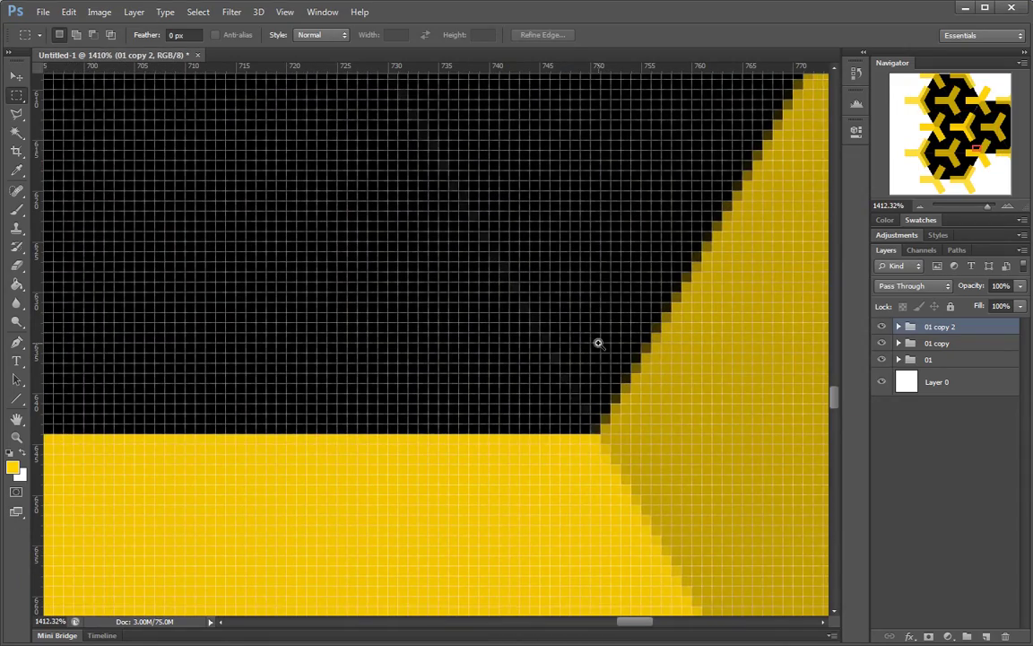
scroll(477, 353, "down", 12)
scroll(683, 424, "up", 3)
scroll(717, 421, "up", 6)
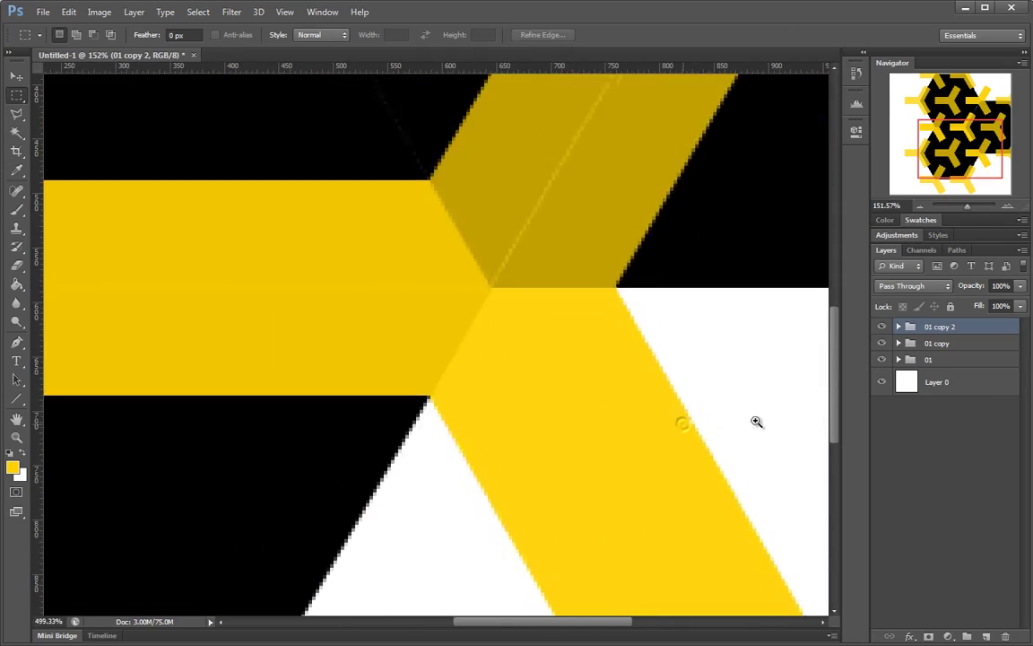
scroll(519, 282, "down", 3)
scroll(519, 282, "down", 6)
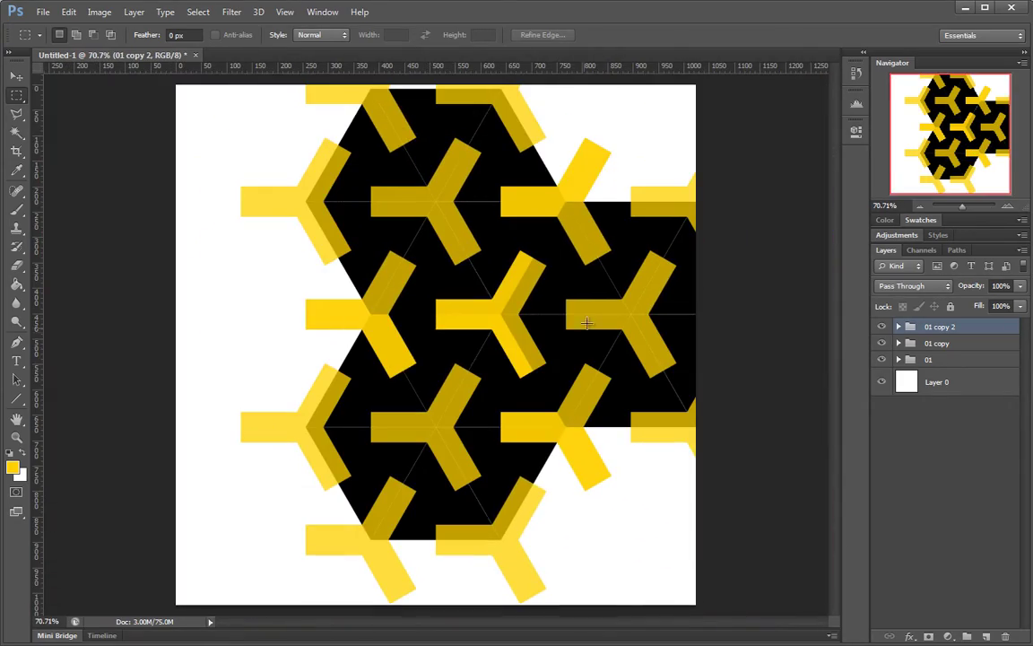
Copy the right-hand hexagon group across to fit against the left of the stacked hexagons, checking its seams with one-pixel nudges.
left_click_drag(649, 329, 260, 327)
key("ctrl+j")
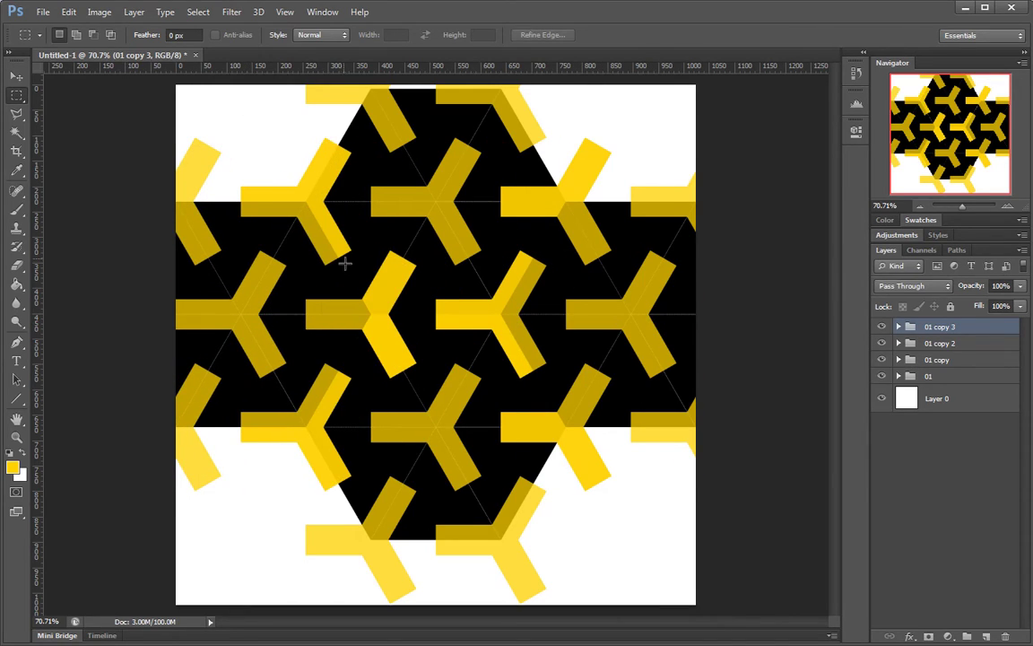
scroll(303, 432, "up", 7)
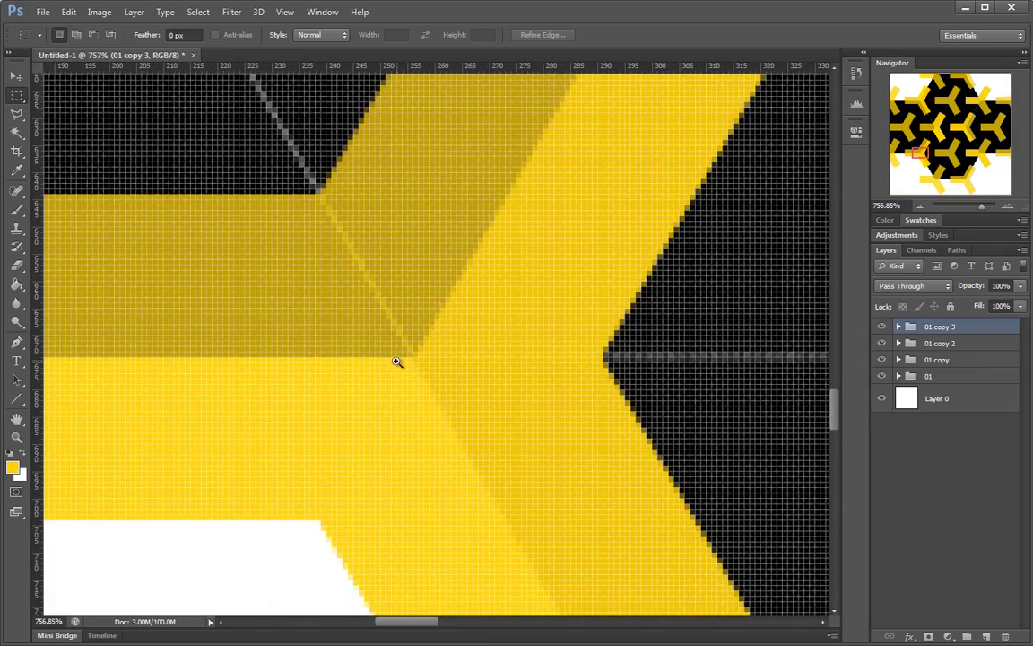
left_click_drag(396, 361, 453, 328)
key("ctrl+Left")
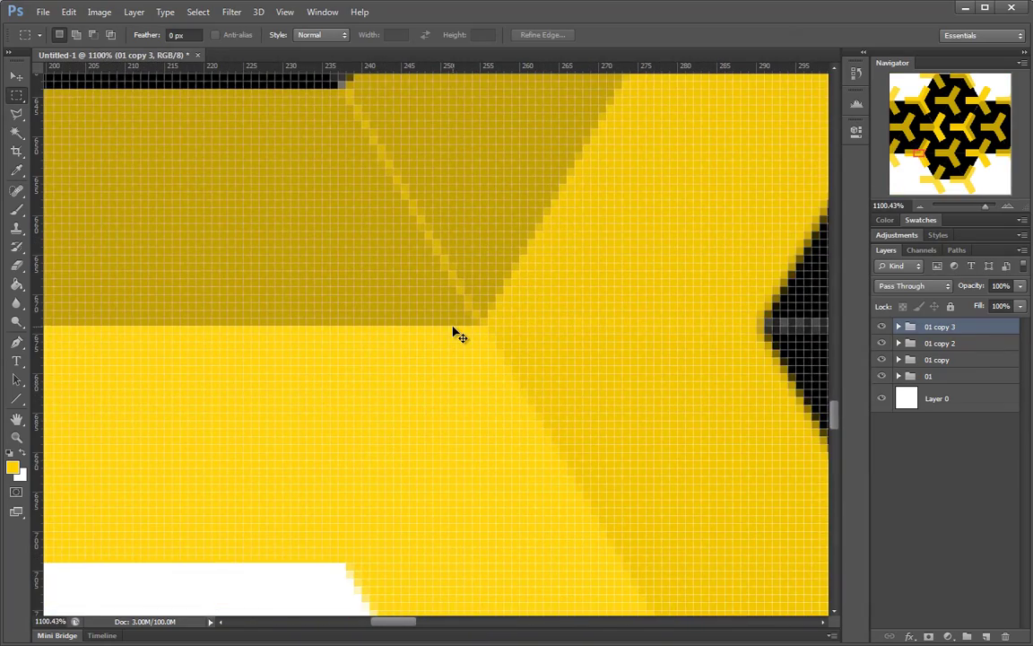
key("ctrl+Right")
left_click_drag(689, 246, 353, 330)
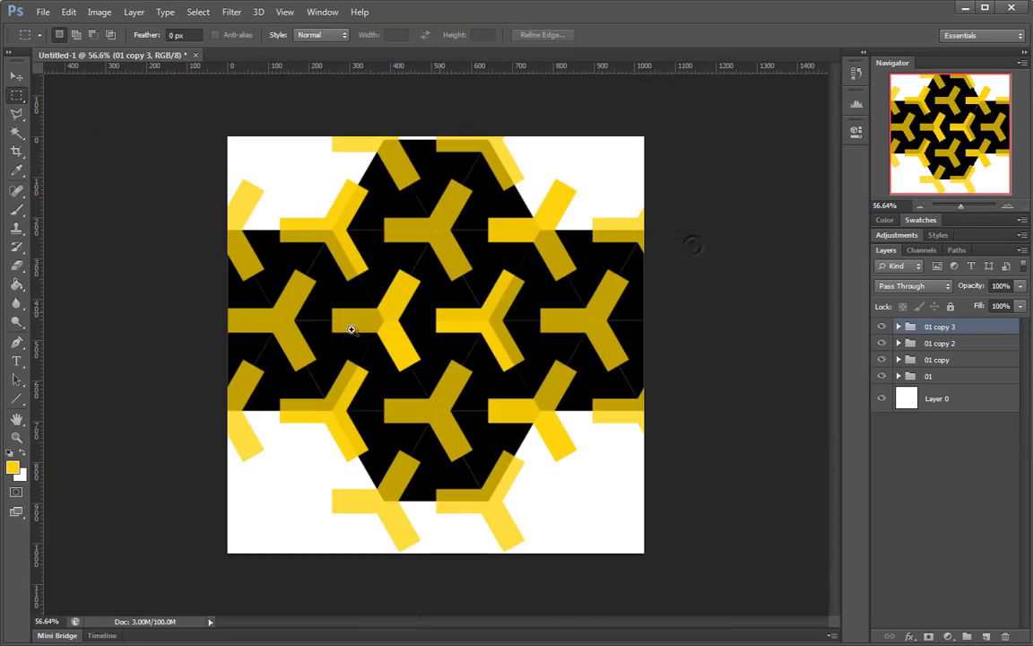
left_click_drag(317, 376, 469, 332)
scroll(468, 332, "down", 5)
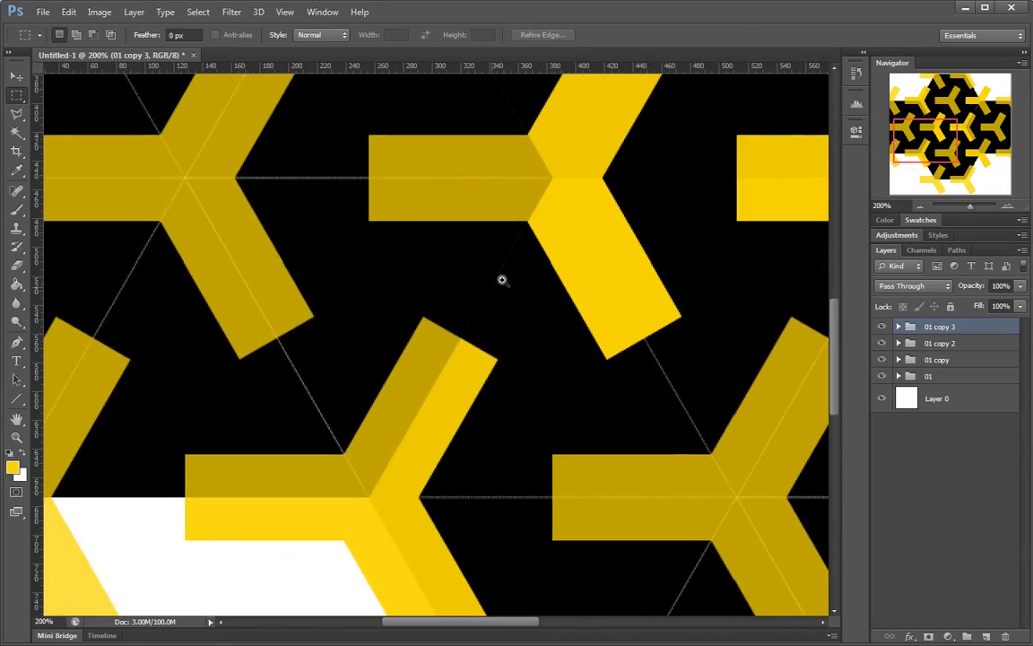
scroll(503, 279, "up", 4)
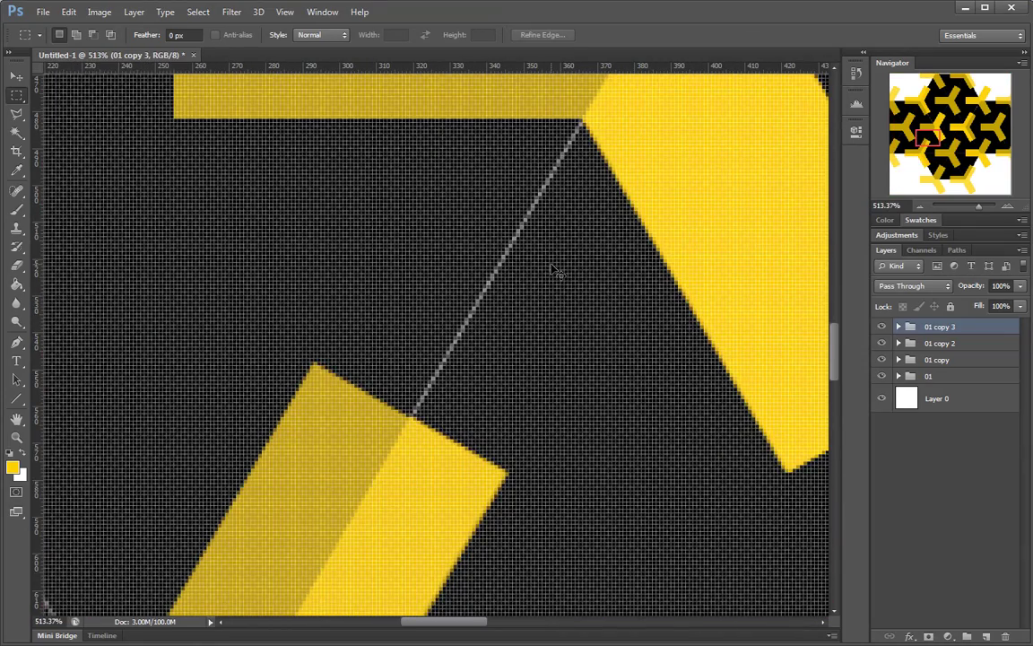
scroll(556, 271, "down", 6)
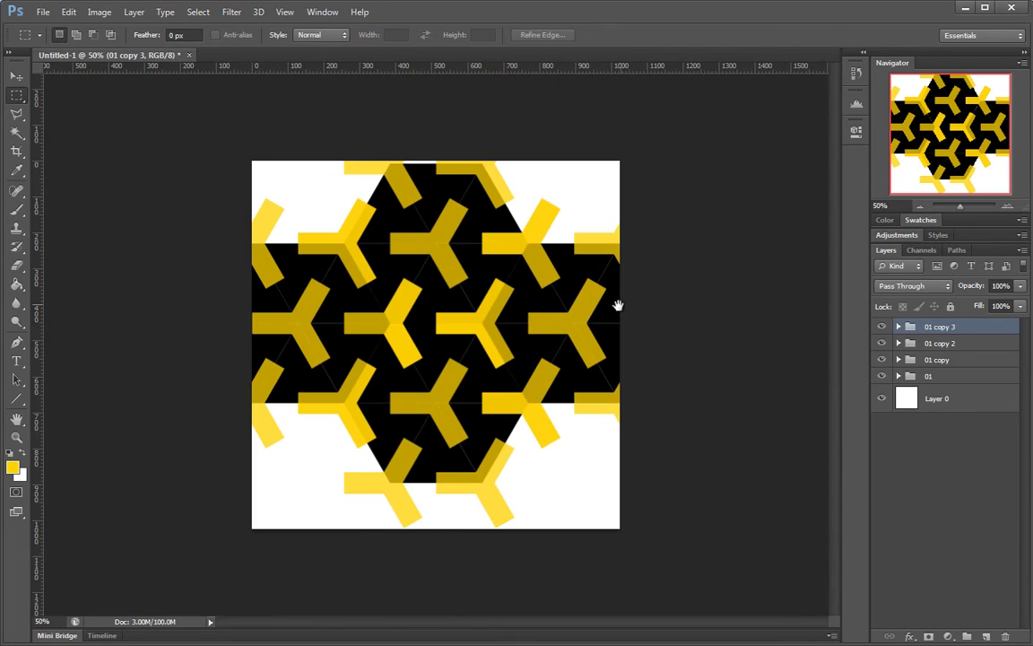
Examine the tiled hexagons and their yellow three-armed shapes for a rectangular area that repeats.
scroll(510, 352, "up", 2)
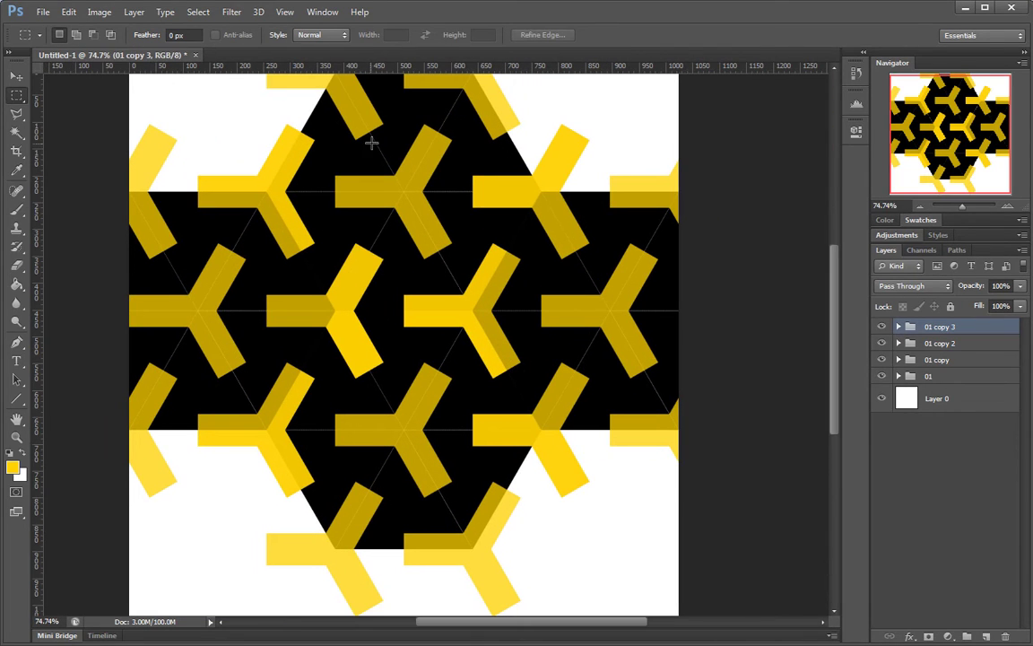
scroll(323, 240, "up", 2)
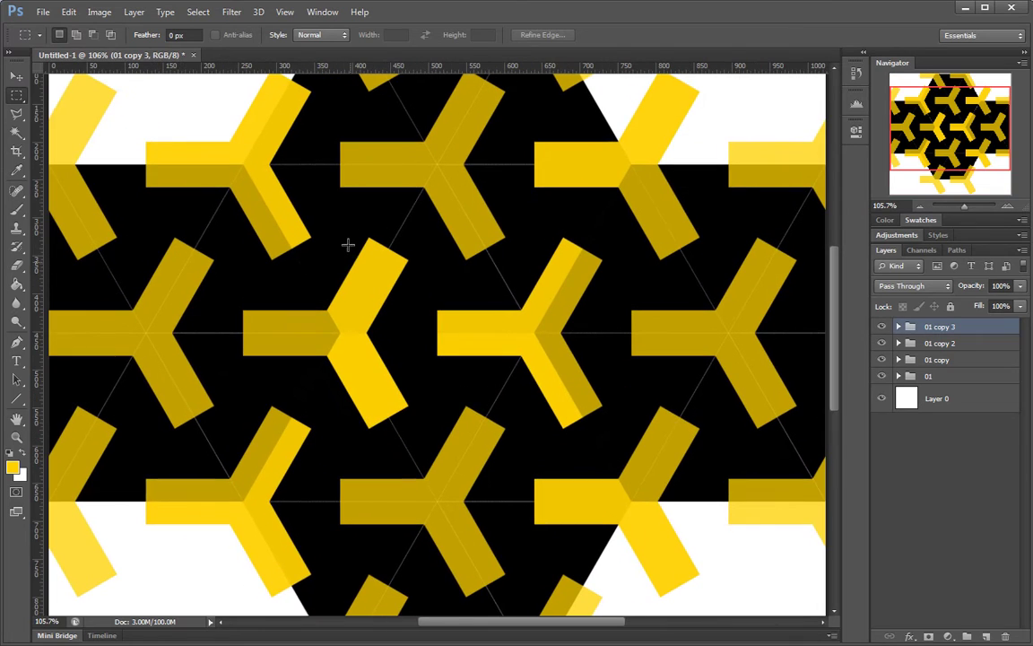
left_click_drag(292, 164, 485, 237)
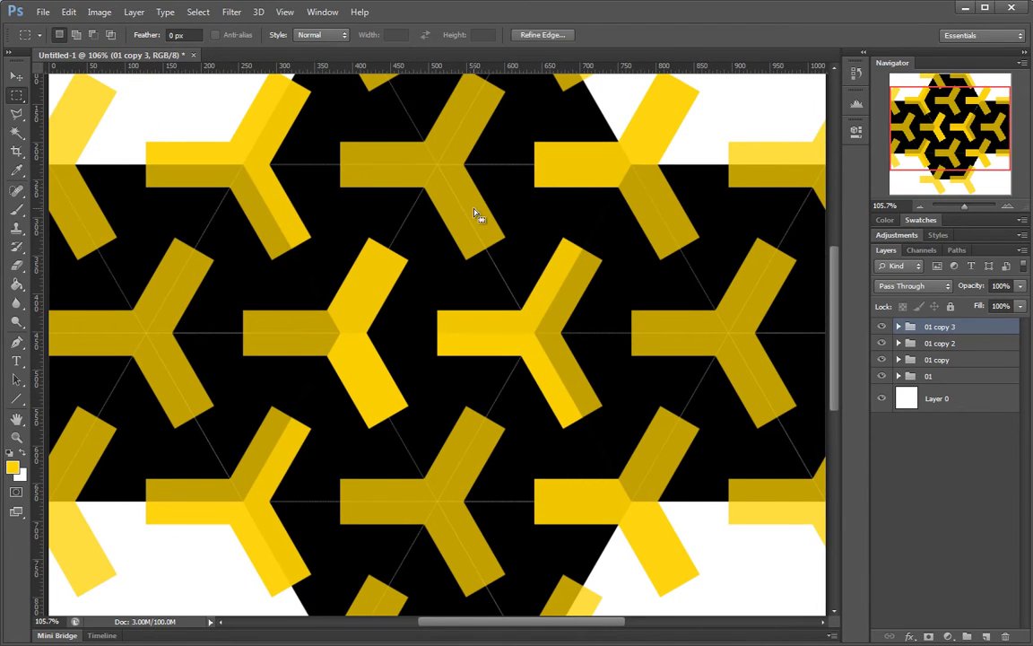
left_click(475, 207)
left_click_drag(428, 292, 561, 349)
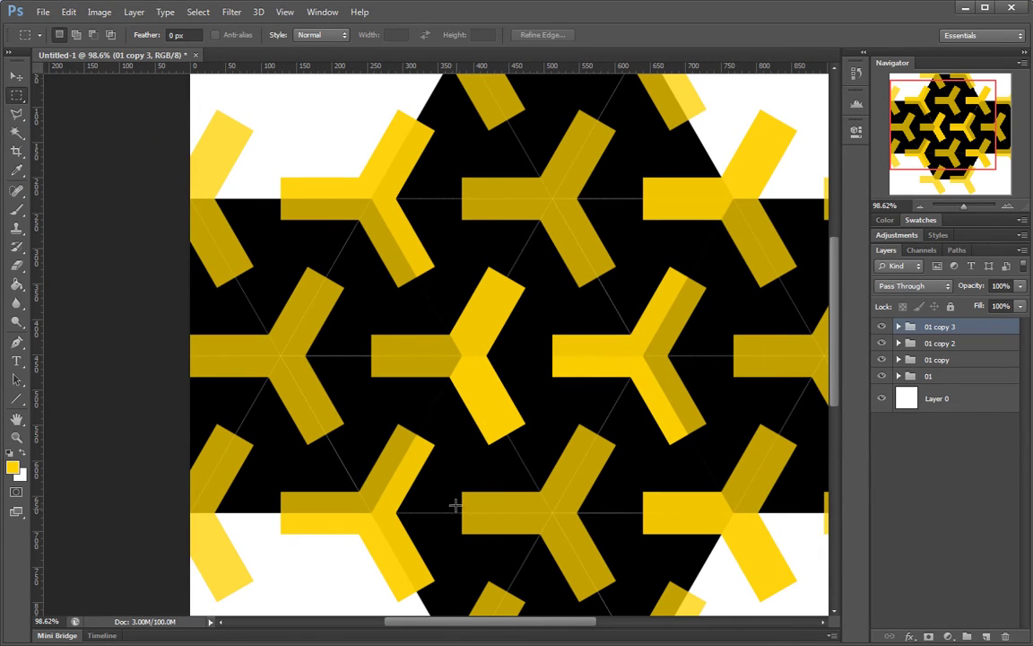
left_click_drag(462, 499, 526, 535)
left_click(558, 535)
left_click_drag(542, 225, 517, 217)
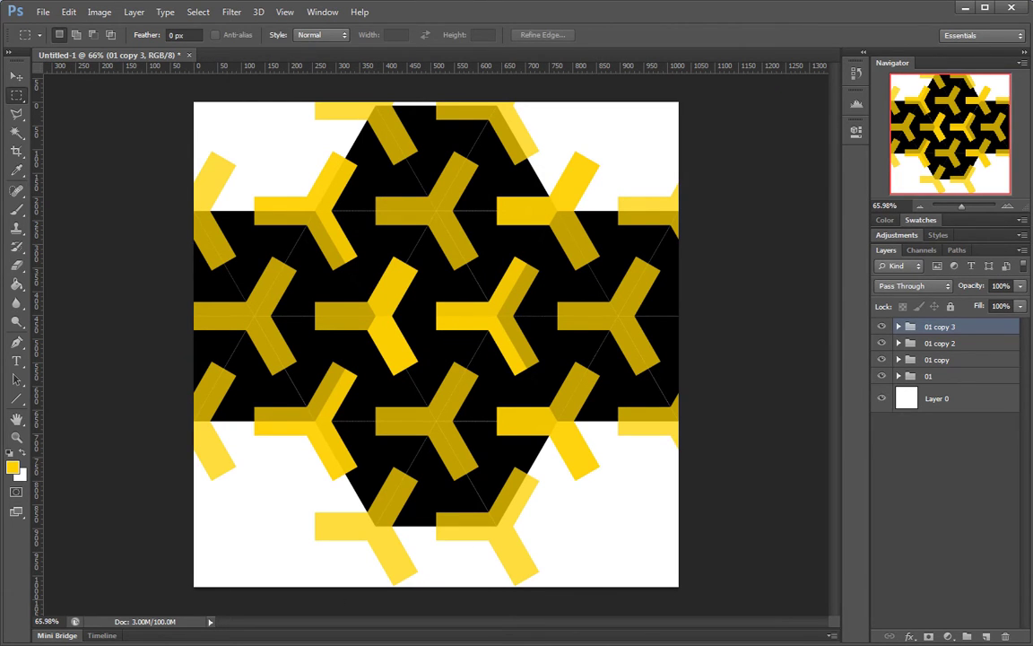
scroll(385, 430, "up", 1)
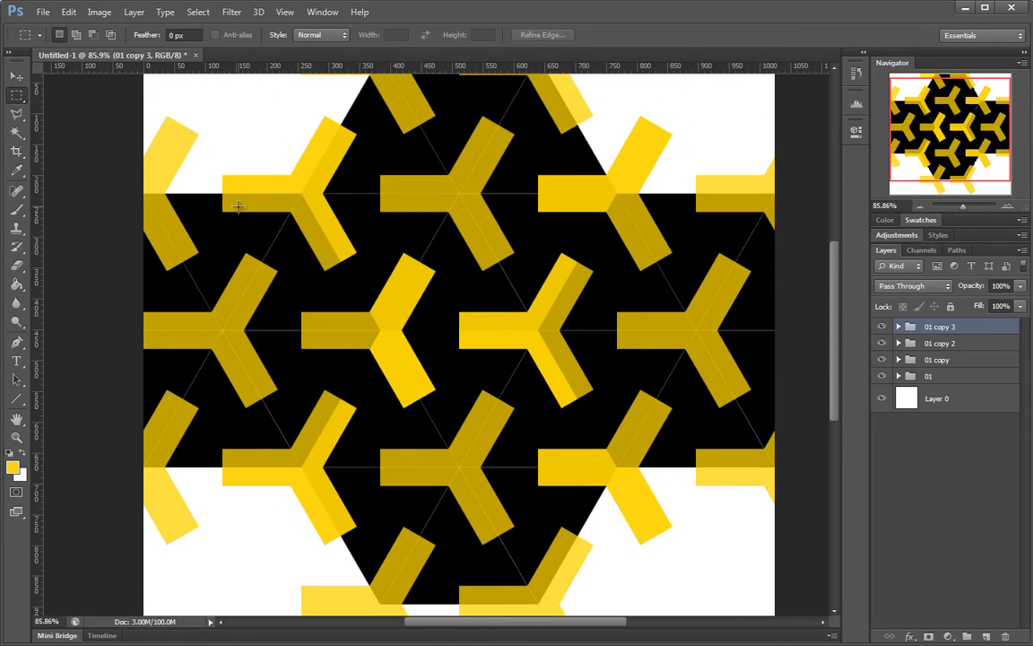
Draw a rectangular selection over the central shapes and transform it so its top edge meets the lower edge of the upper row's horizontal arms.
left_click_drag(238, 206, 683, 545)
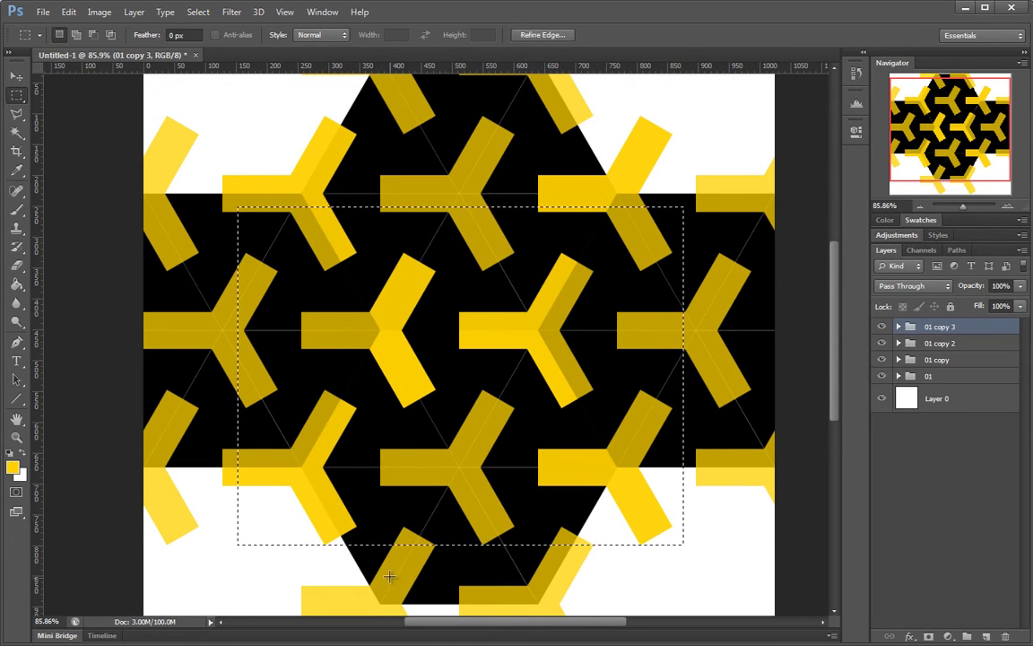
right_click(430, 365)
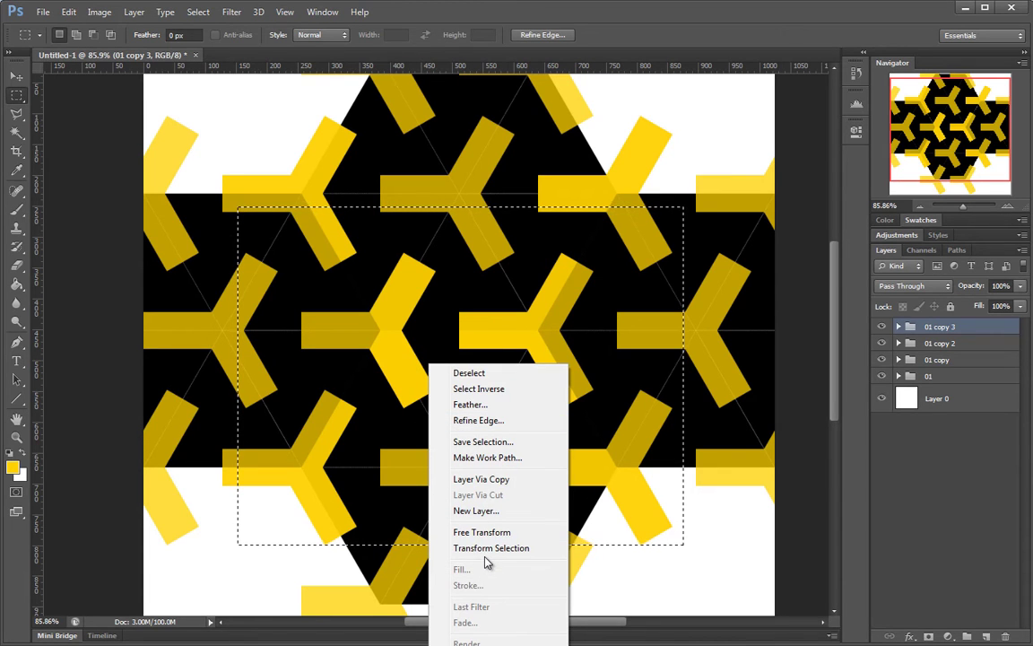
left_click(485, 551)
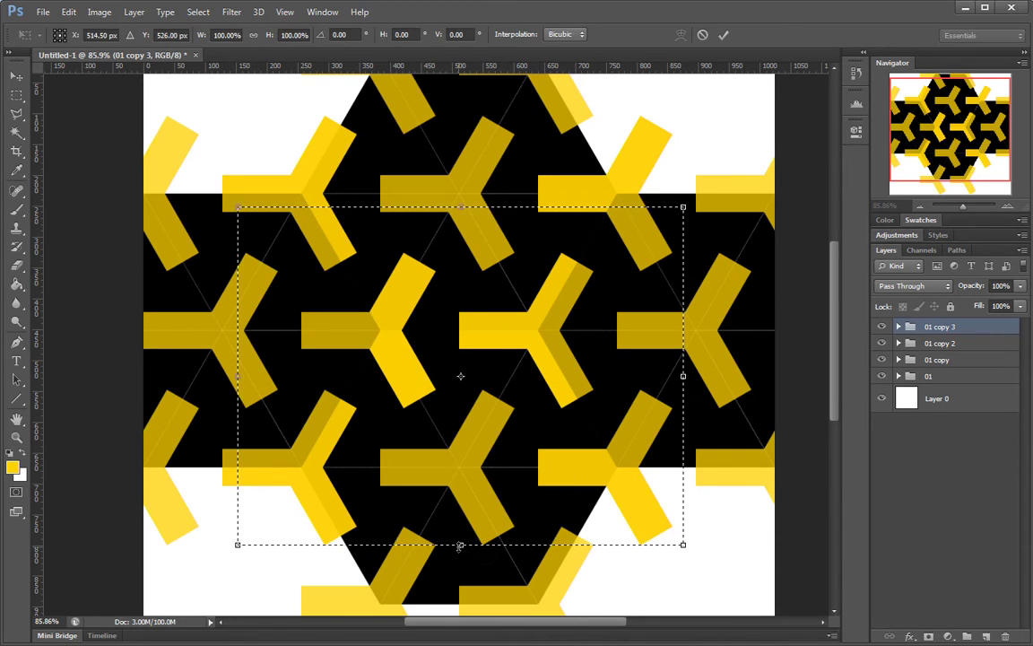
left_click_drag(414, 190, 599, 276)
left_click_drag(369, 256, 489, 261)
left_click_drag(484, 304, 367, 327)
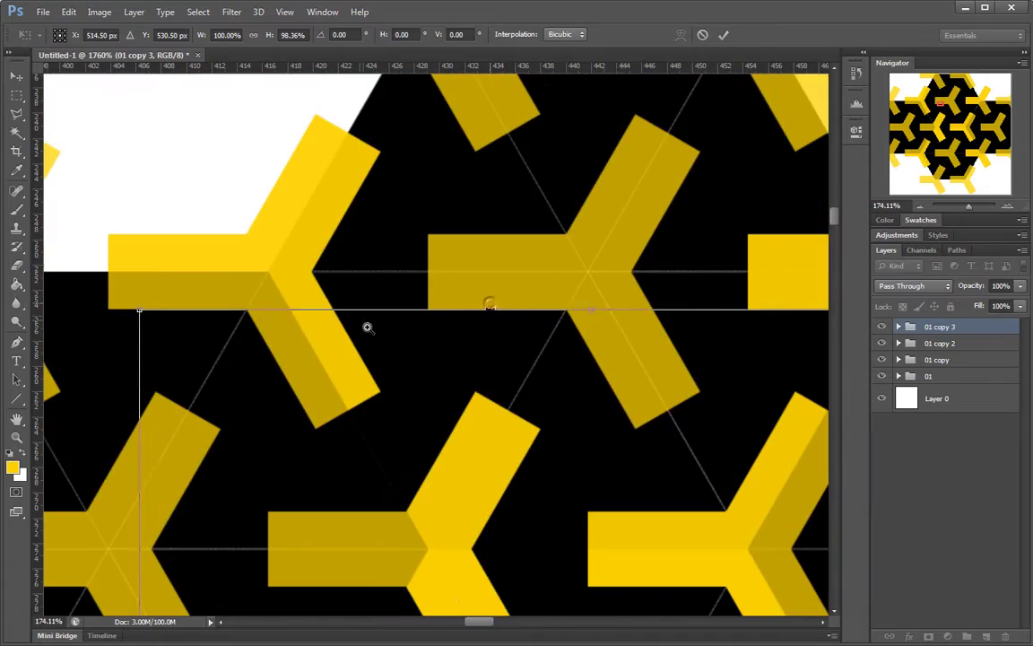
left_click_drag(489, 415, 501, 118)
left_click_drag(587, 344, 463, 197)
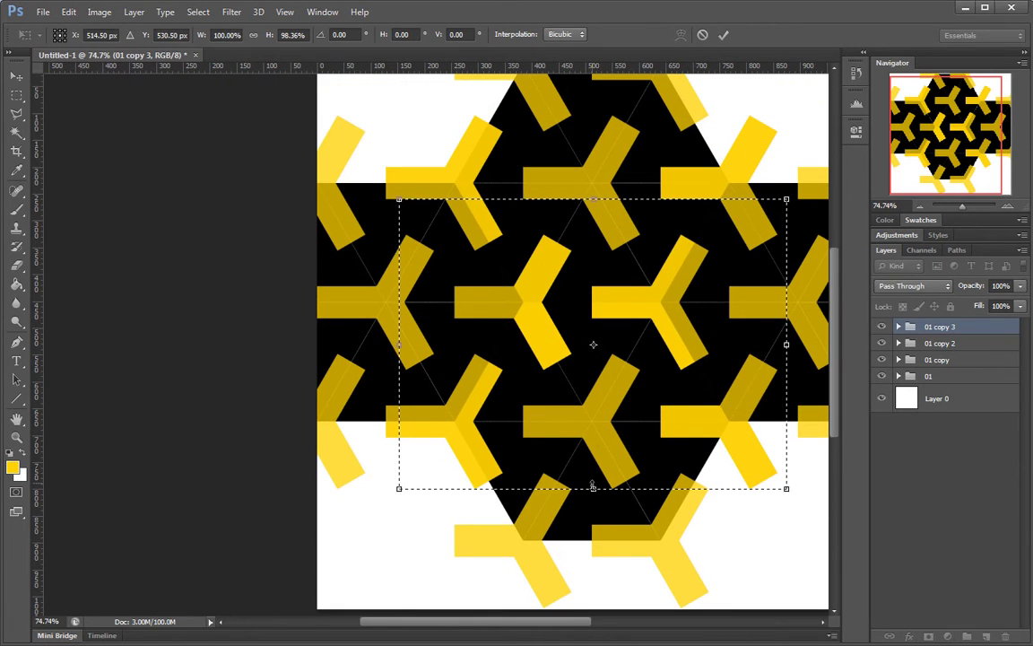
Raise the selection's bottom edge to the lower edge of the next matching row's horizontal arms, scaling its height to 80.73%.
left_click_drag(594, 488, 649, 419)
left_click_drag(661, 355, 442, 398)
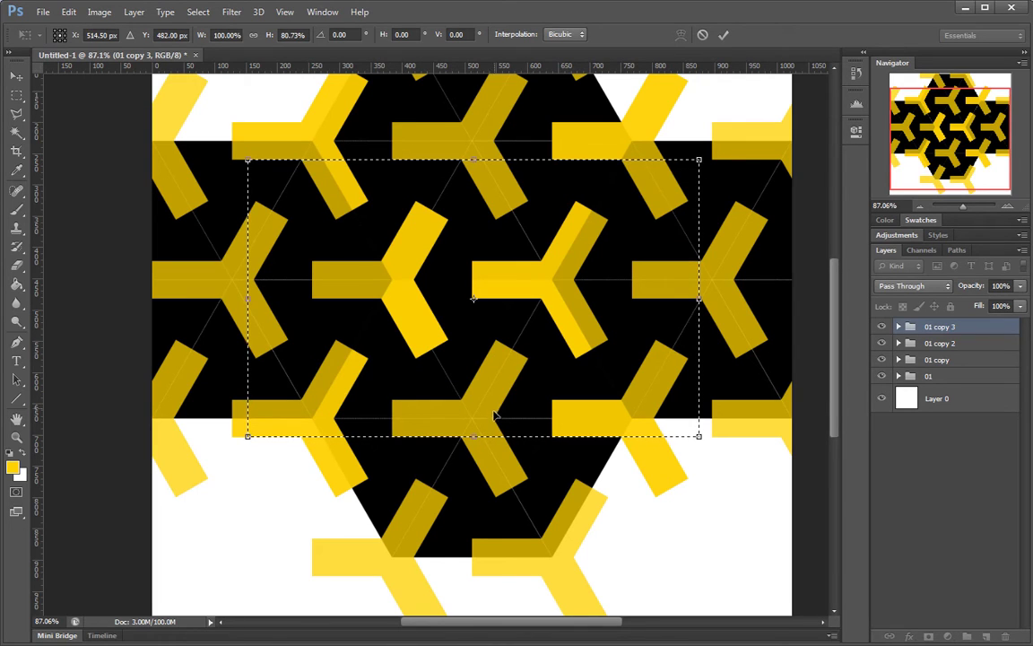
scroll(509, 427, "up", 2)
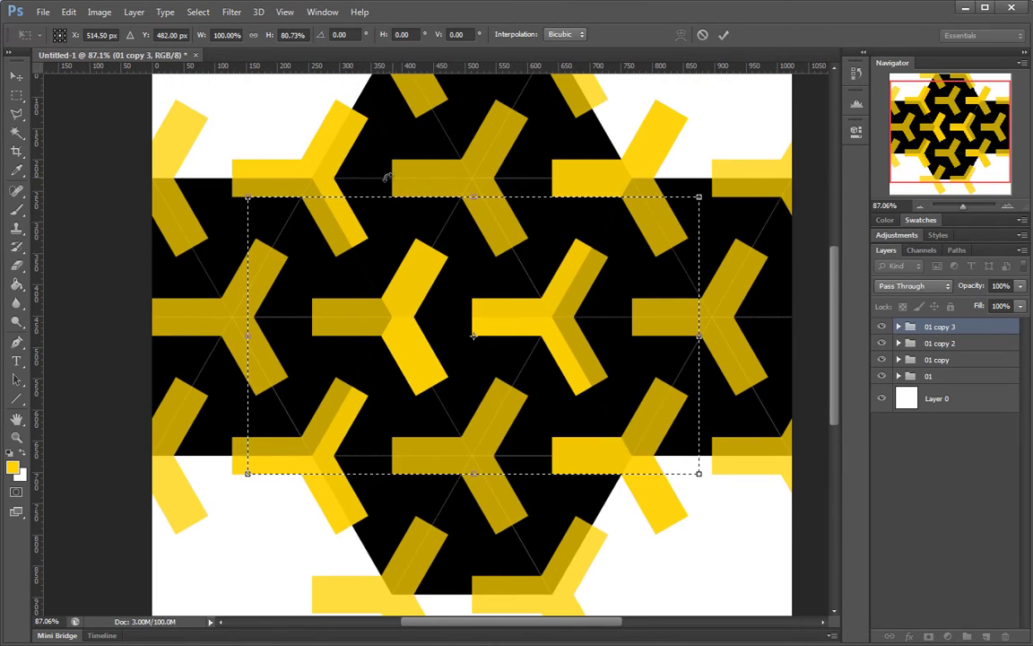
scroll(494, 386, "up", 1)
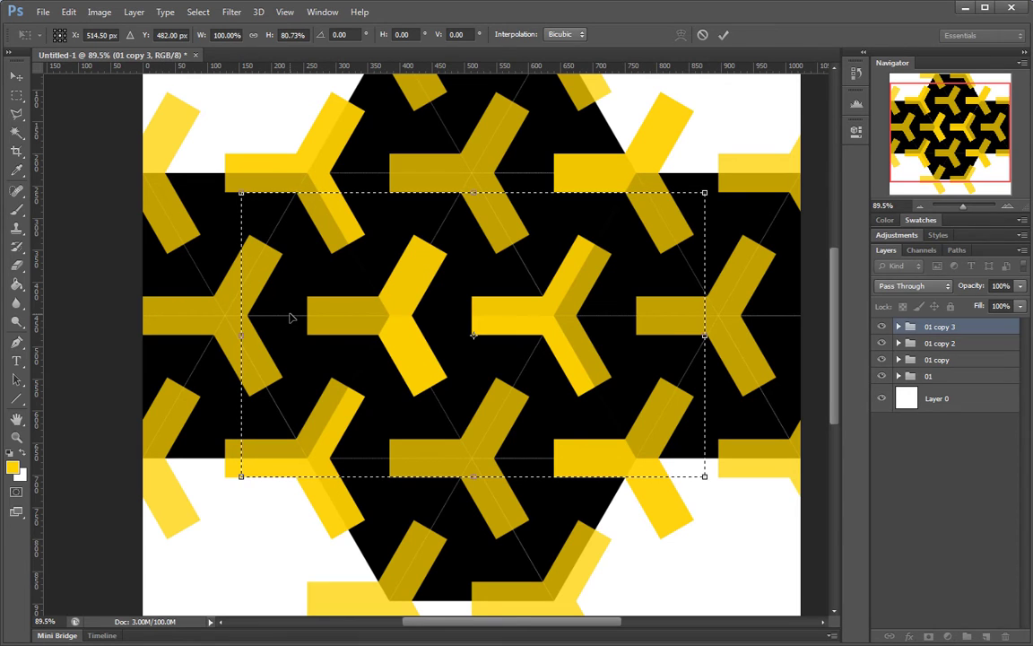
Align the selection's left edge with the tip of the left-central horizontal arm and its right edge with the tip of the neighbouring arm.
left_click_drag(242, 334, 443, 288)
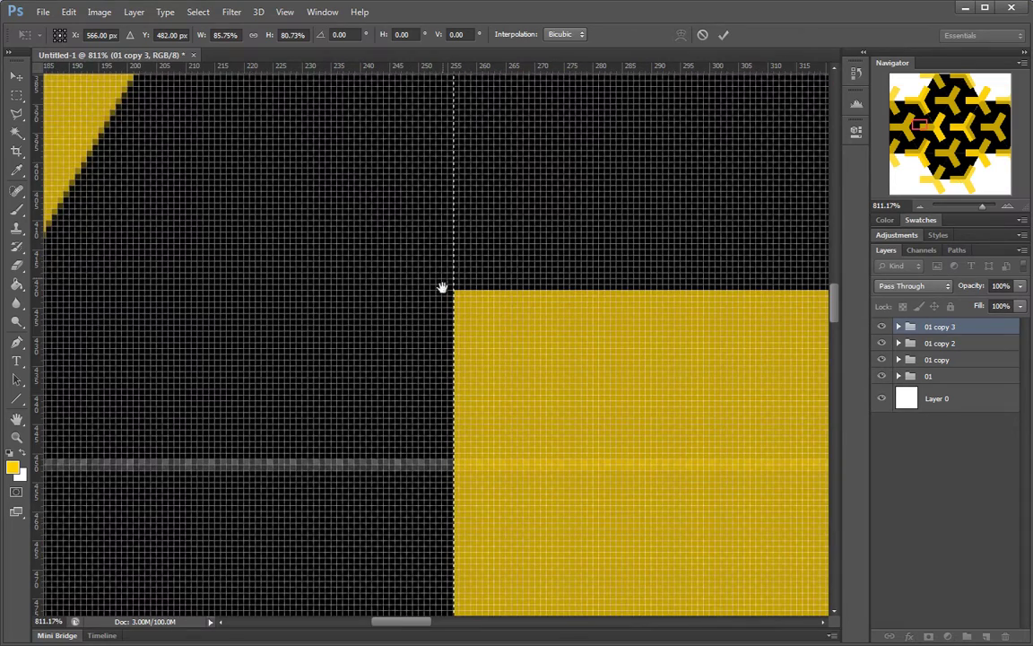
left_click_drag(558, 384, 358, 318)
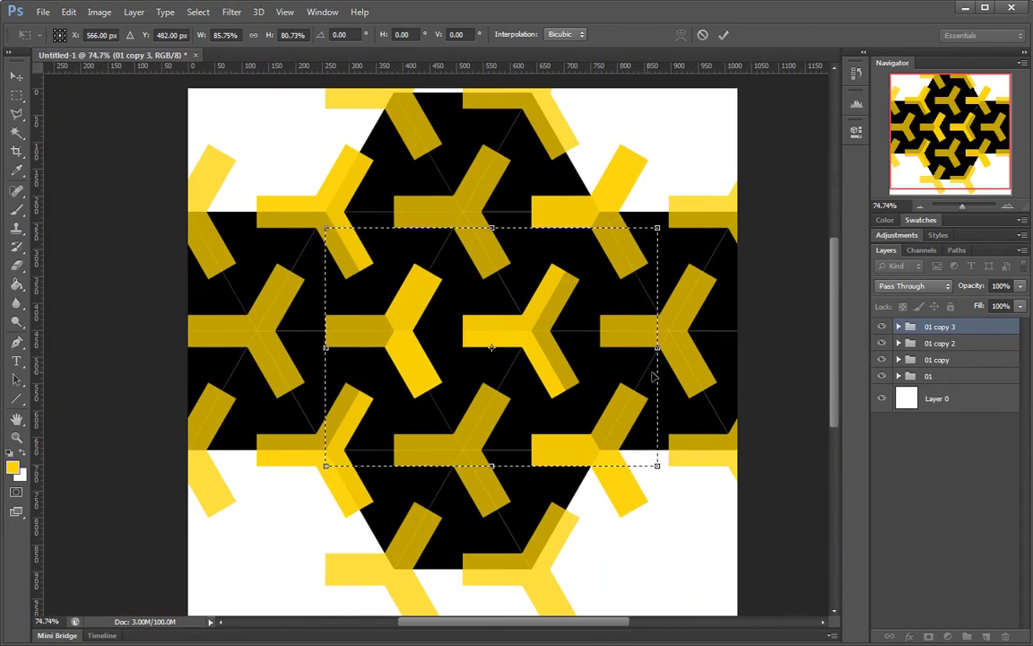
left_click_drag(659, 349, 465, 340)
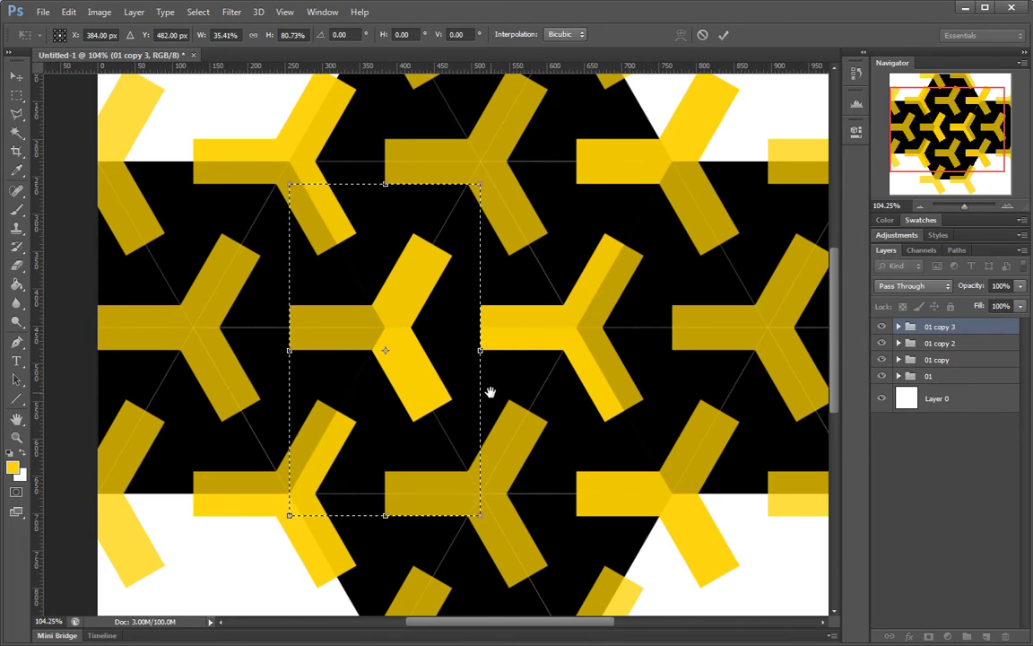
left_click_drag(427, 400, 465, 421)
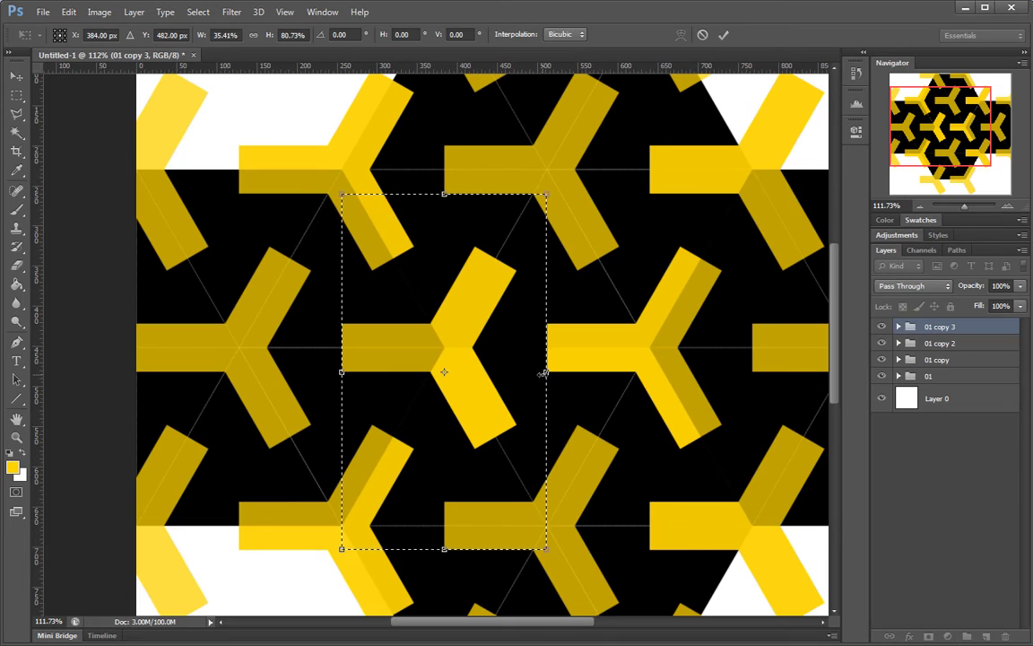
left_click_drag(574, 348, 540, 337)
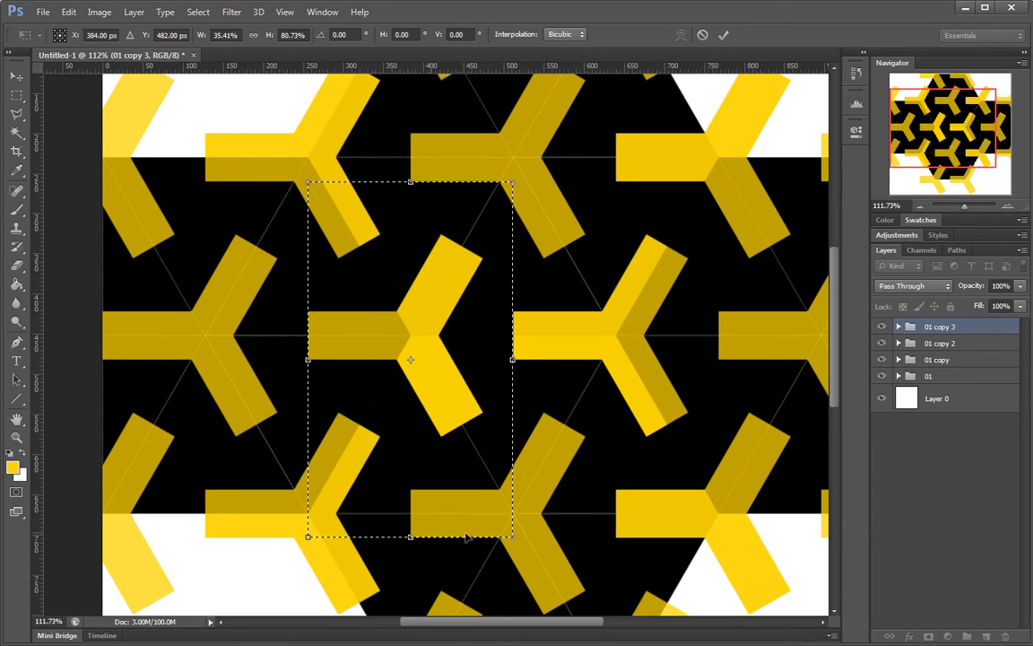
Extend the selection's right edge to the tip of the following middle-row arm, at 70.82% width, and apply the selection transform.
left_click_drag(549, 385, 697, 318)
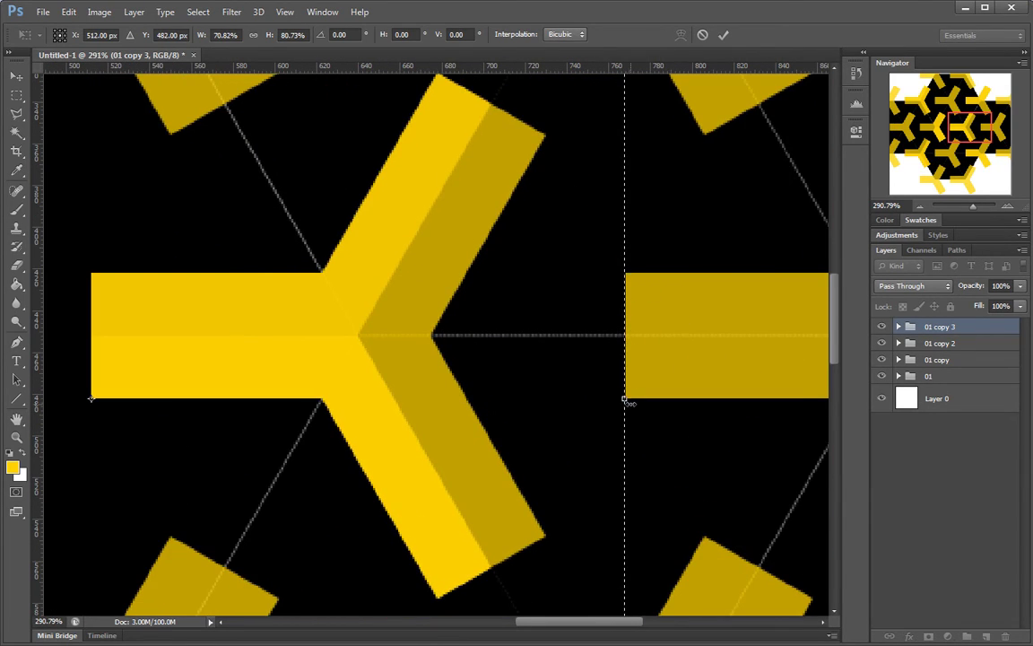
left_click_drag(620, 396, 534, 408)
left_click_drag(562, 388, 623, 358)
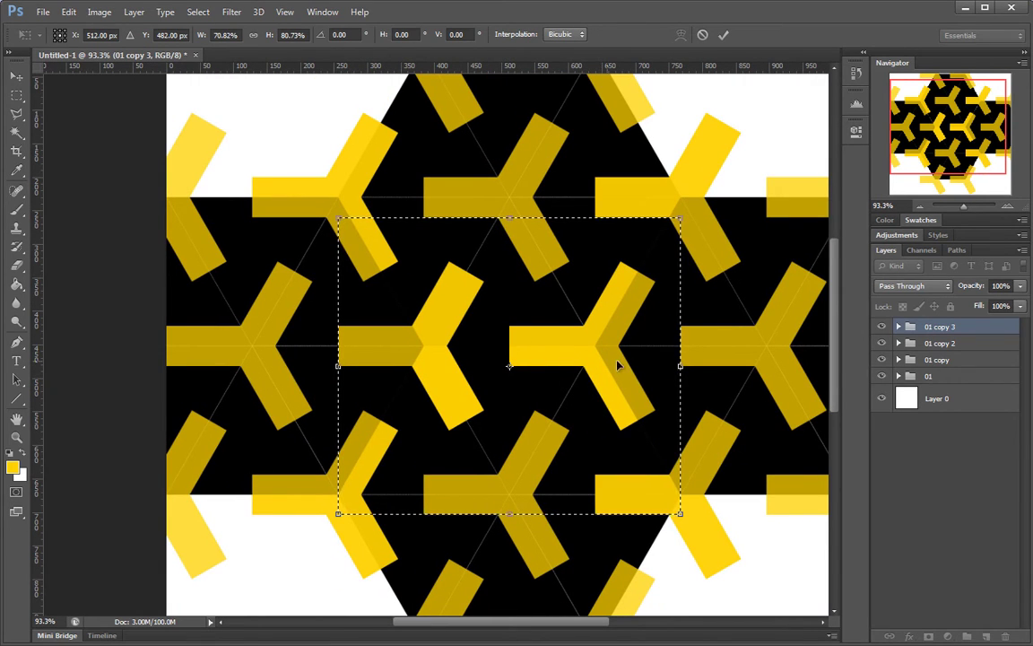
scroll(617, 365, "up", 1)
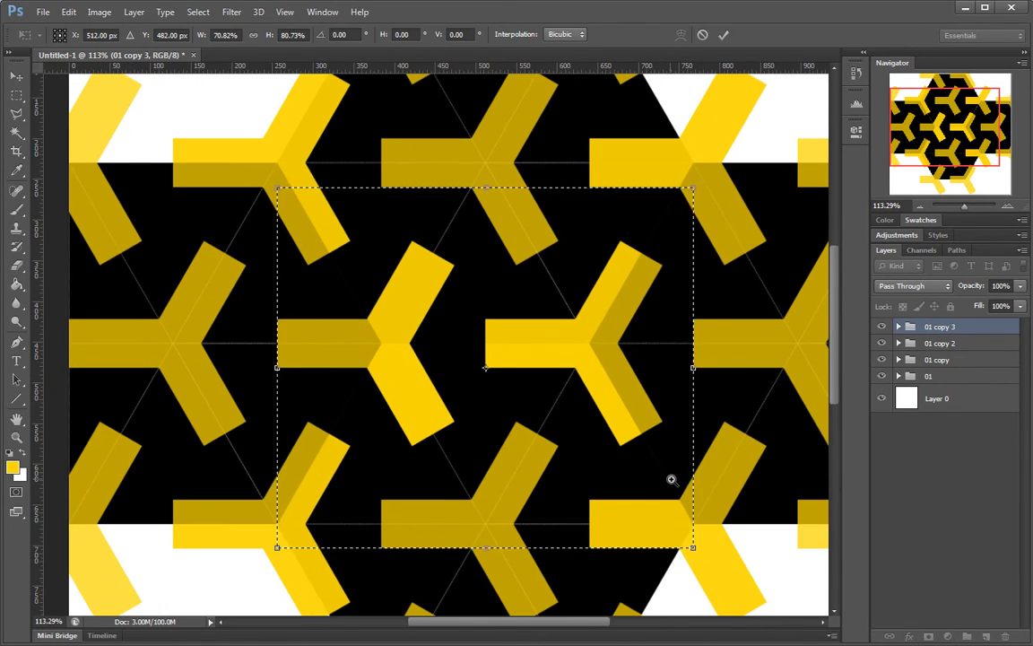
mouse_move(672, 479)
left_mouse_down()
mouse_move(692, 478)
mouse_move(650, 485)
mouse_move(675, 488)
left_mouse_up()
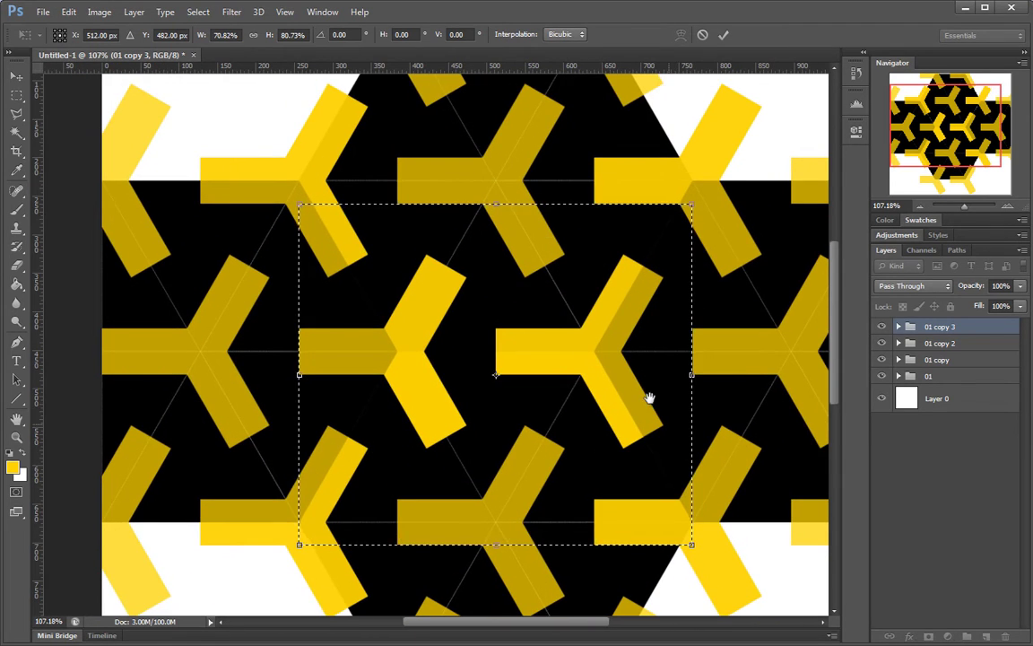
left_click_drag(650, 398, 666, 362)
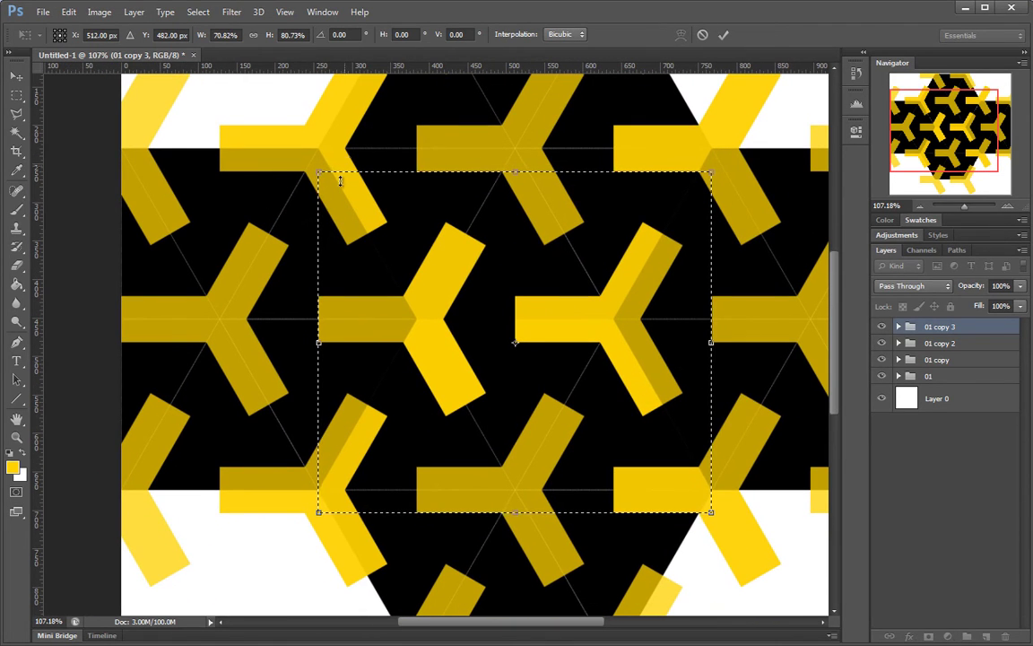
left_click_drag(655, 485, 562, 502)
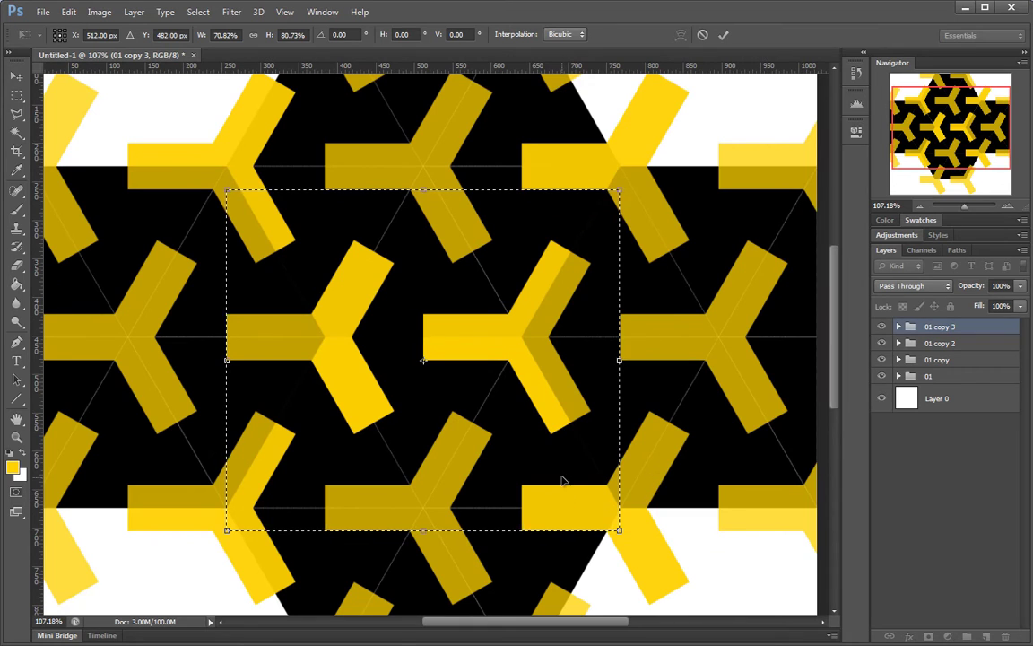
key("Return")
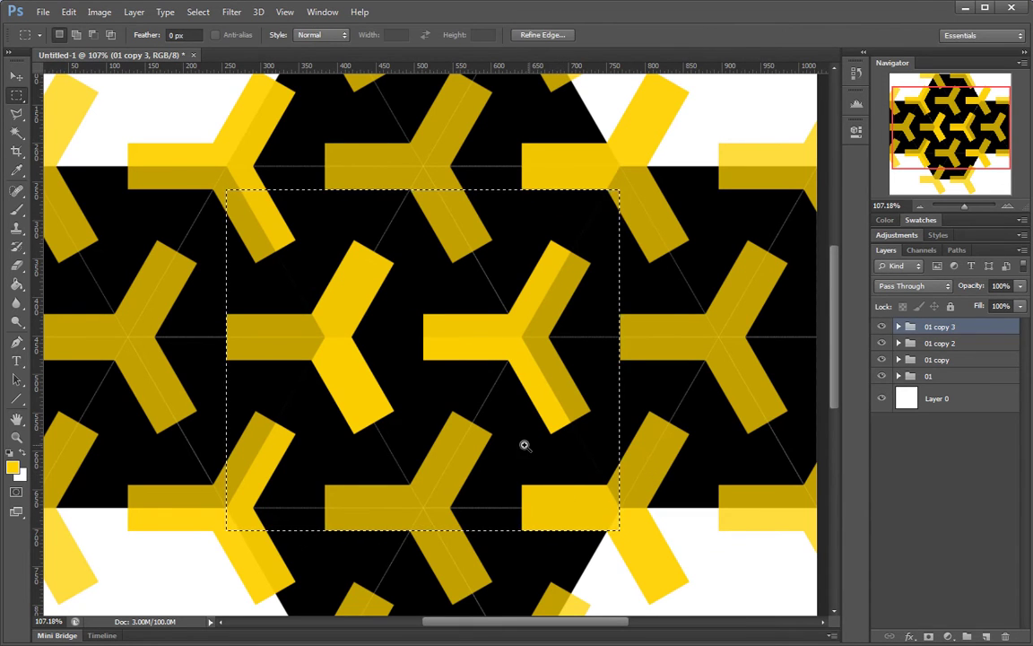
Ungroup all four hexagon groups, 01 through 01 copy 3, into their individual layers.
left_click_drag(525, 444, 516, 453)
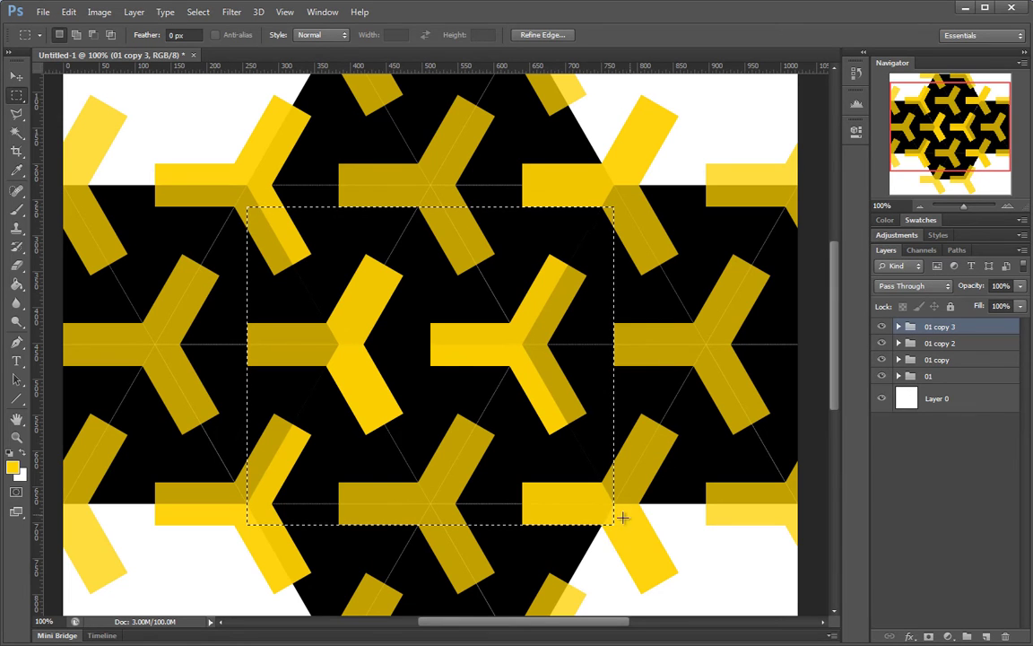
mouse_move(598, 339)
left_mouse_down()
mouse_move(577, 343)
mouse_move(589, 351)
left_mouse_up()
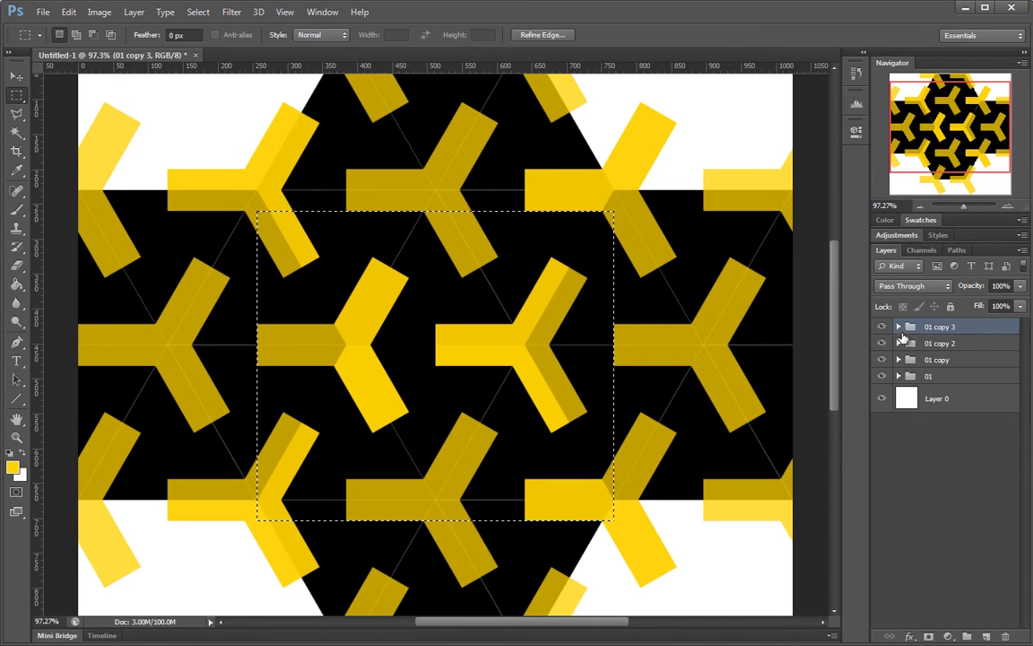
left_click(960, 377, "shift")
right_click(962, 372)
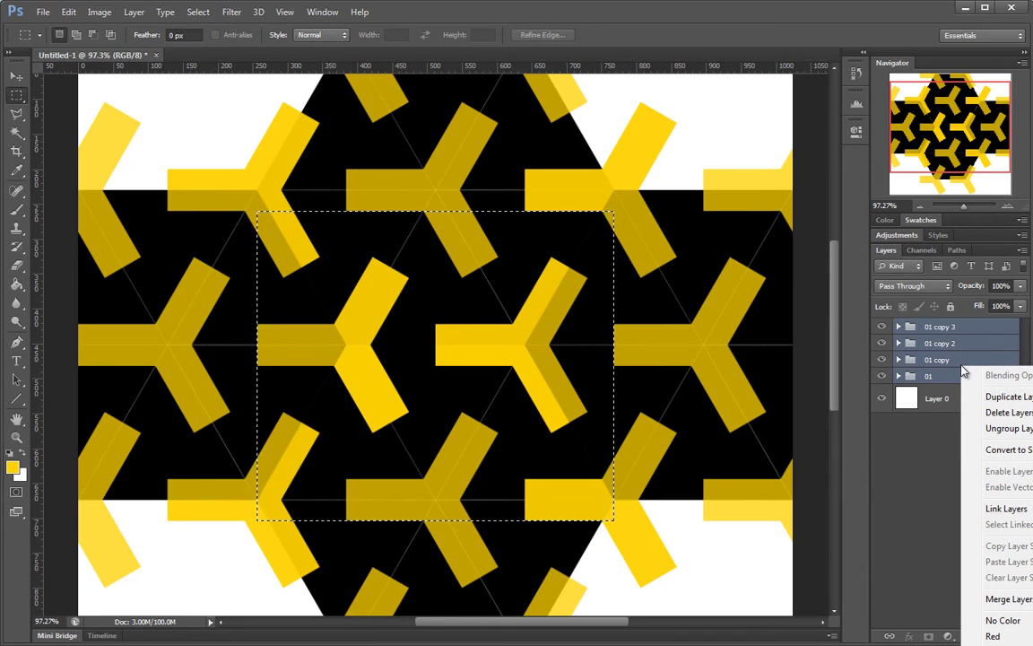
left_click(991, 428)
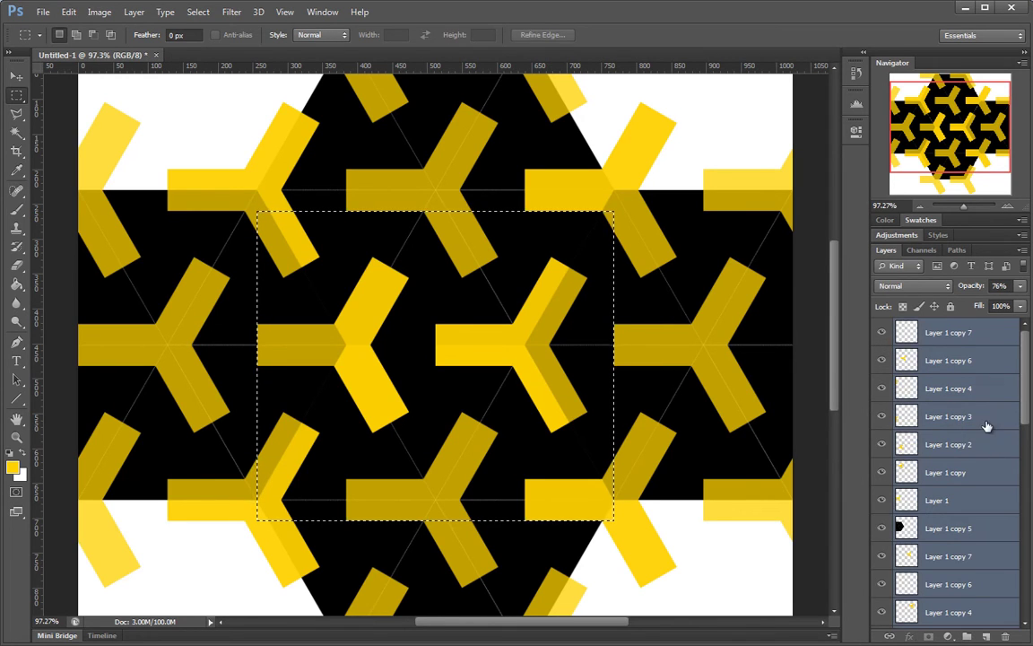
Hide the four black hexagon layers named Layer 1 copy 5, keeping the yellow three-armed shapes and white background visible.
left_click(958, 440)
scroll(960, 460, "down", 3)
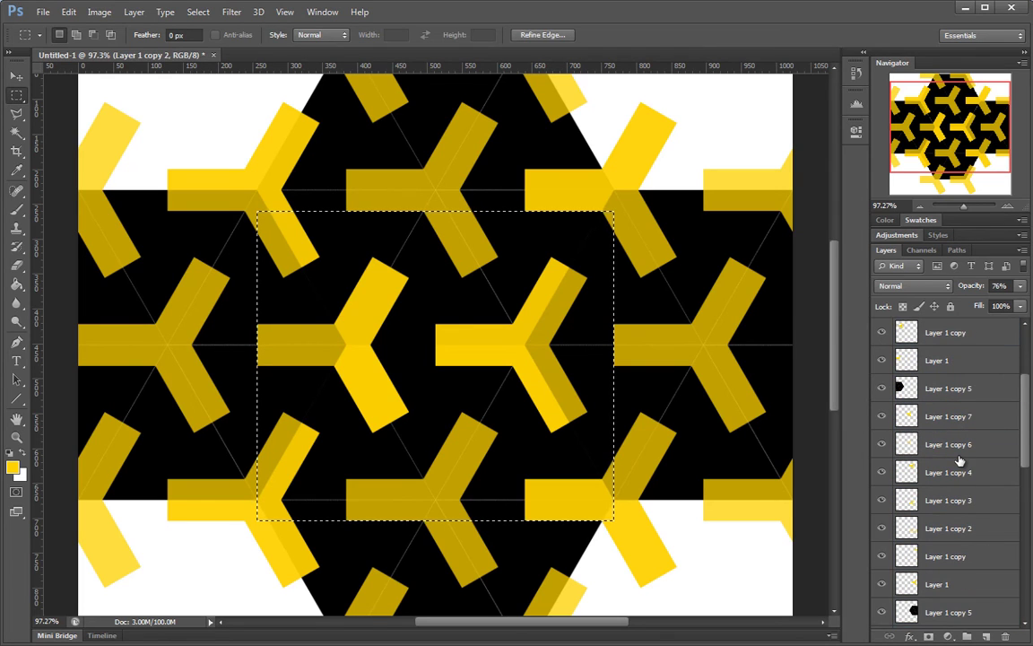
left_click(964, 388)
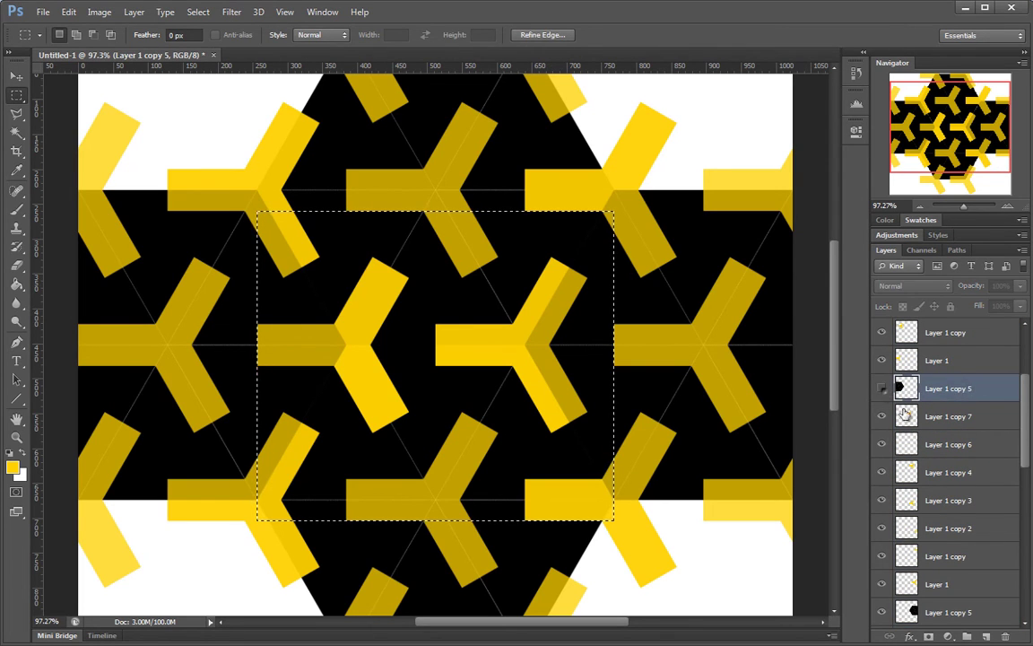
left_click(881, 389)
scroll(881, 404, "up", 3)
left_click(882, 527)
scroll(888, 528, "down", 3)
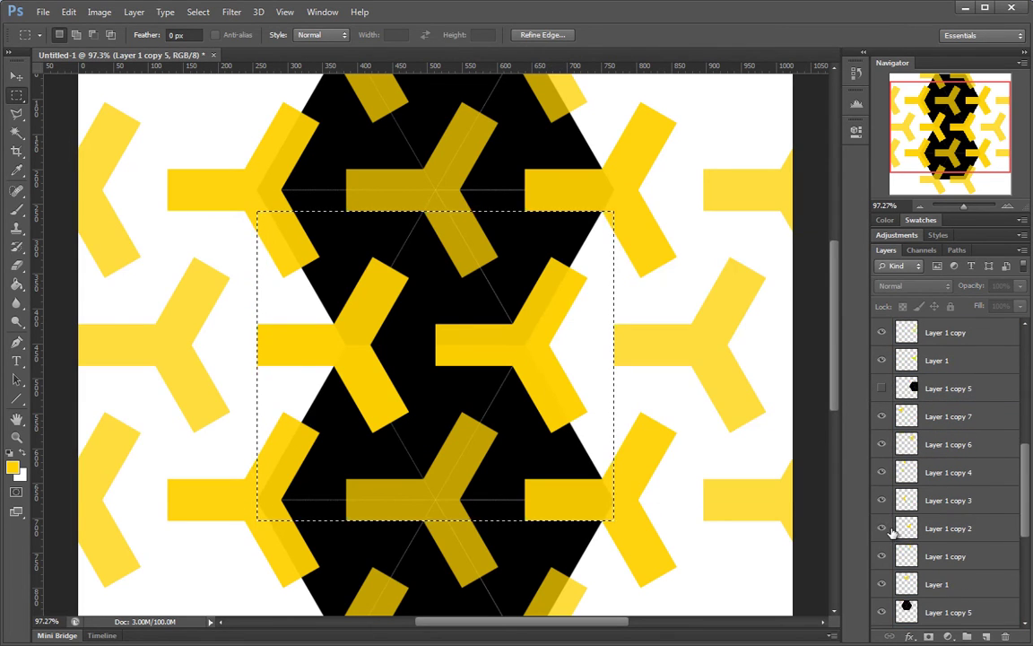
left_click(882, 554)
scroll(888, 556, "down", 3)
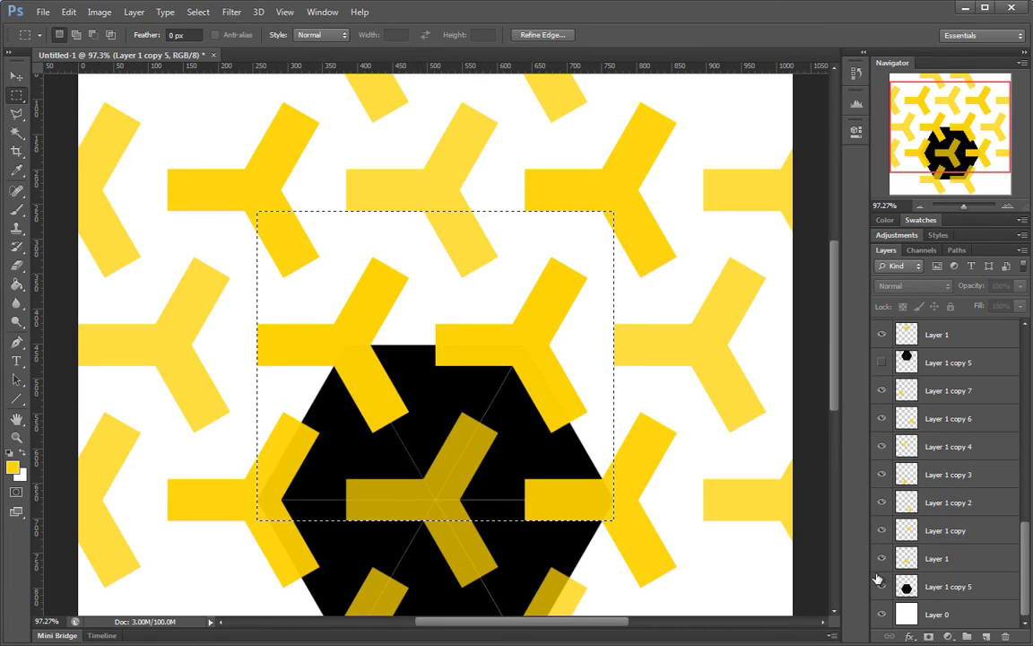
left_click(882, 585)
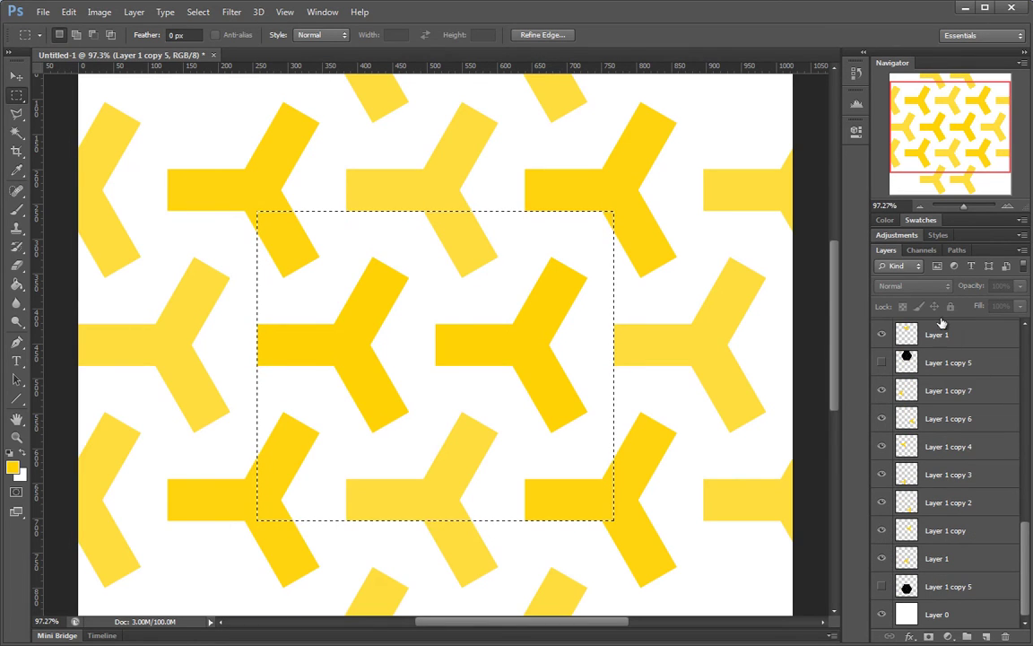
Try filtering the layer list by name, first for "layer" and then for "copy", and turn the filter off again.
left_click(906, 265)
left_click(904, 283)
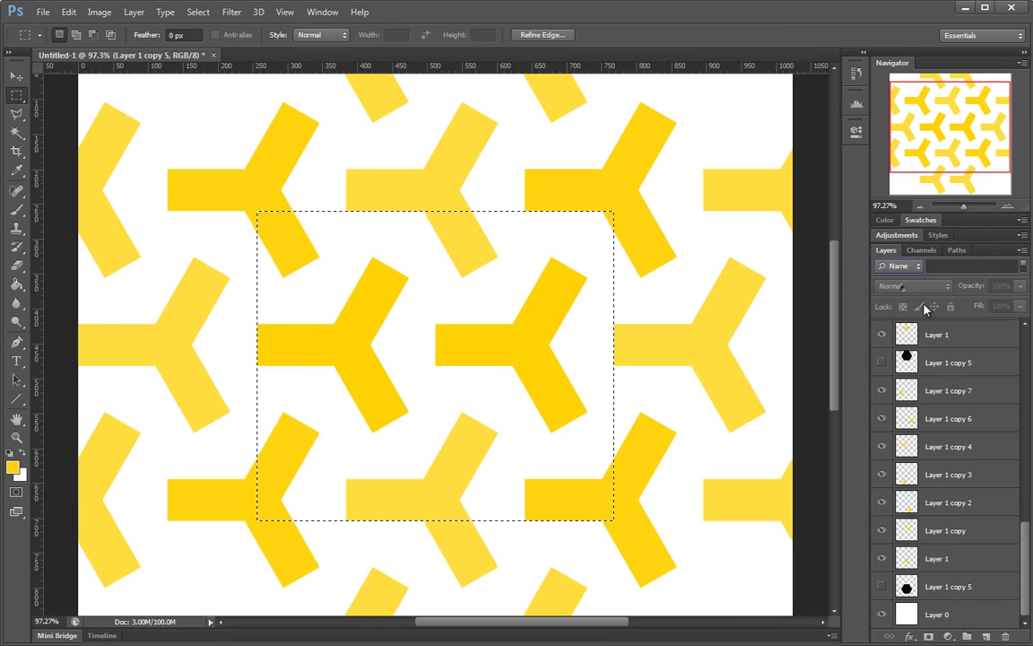
left_click(951, 267)
type("l")
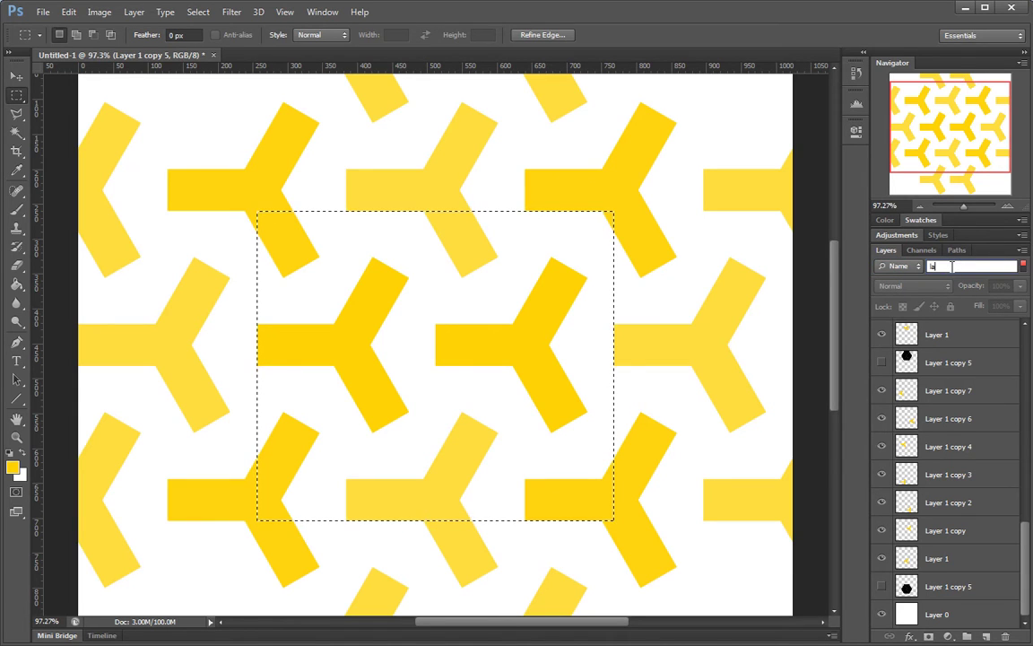
type("ay")
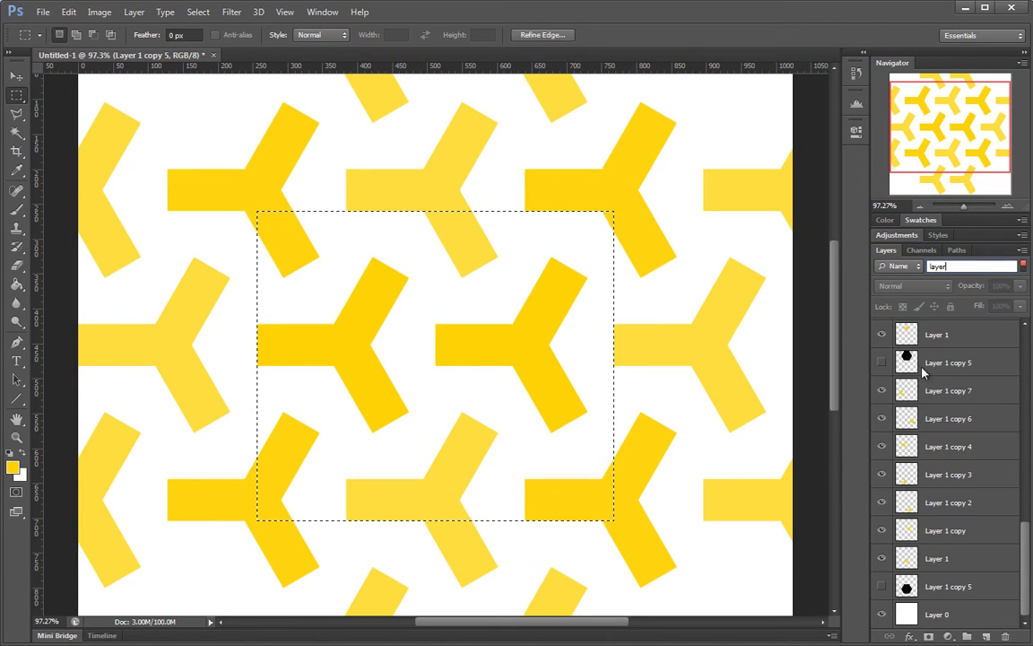
type("er")
left_click(946, 530)
scroll(954, 526, "up", 3)
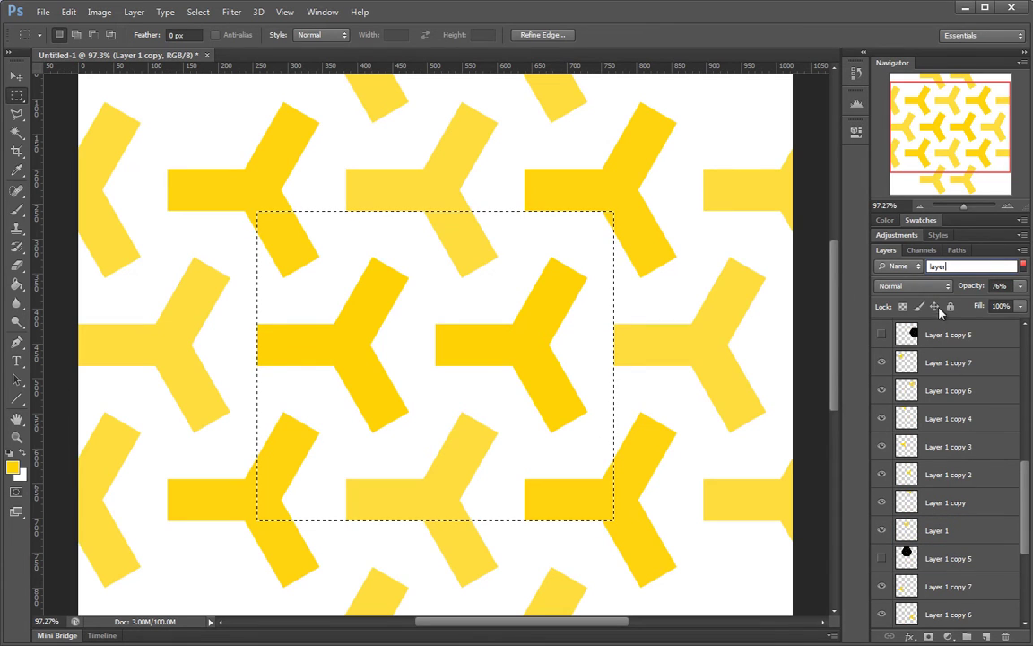
key("ctrl+a")
type("copy")
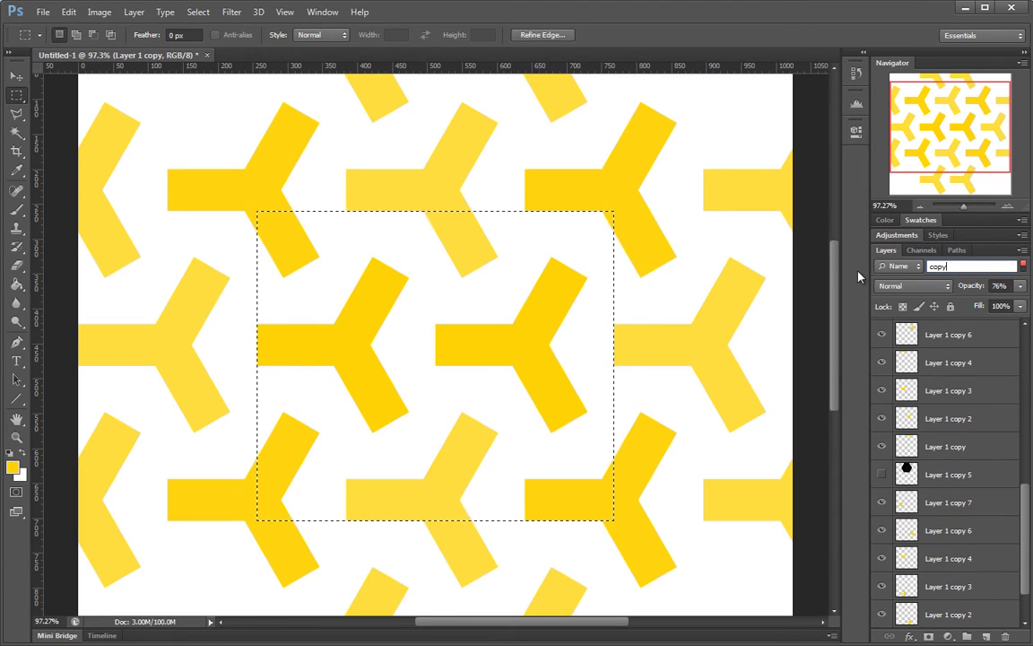
key("Return")
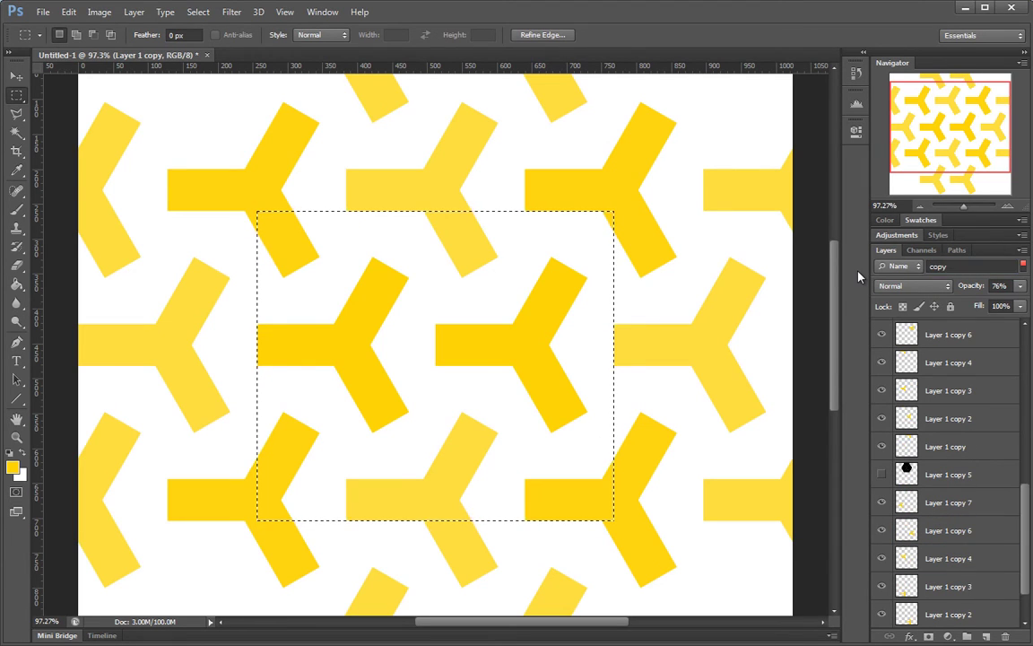
left_click(1022, 265)
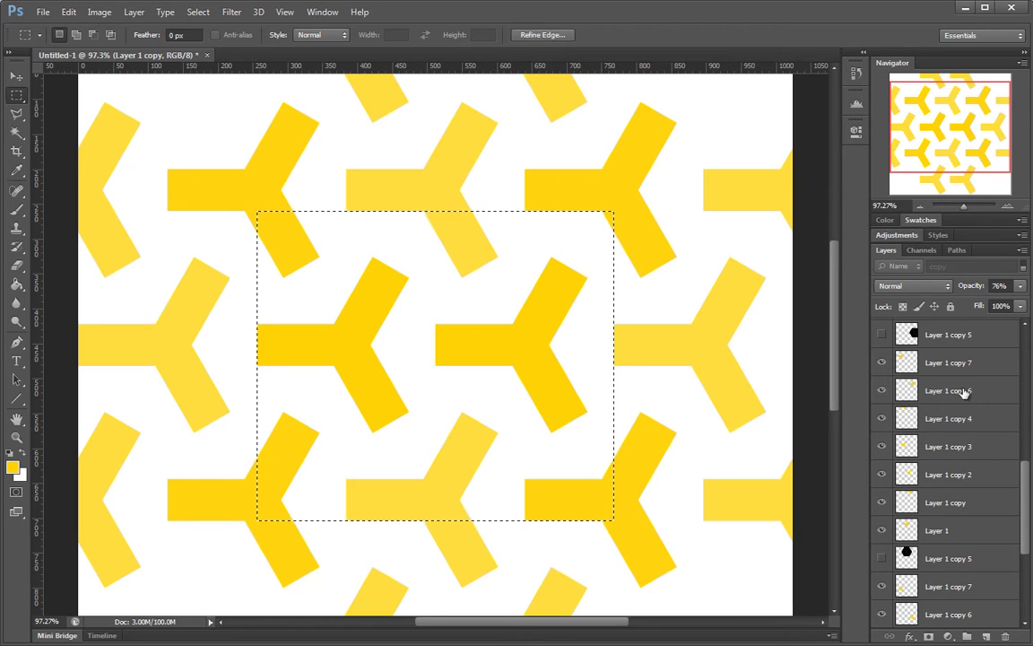
Select the layers from Layer 1 copy 7 below the right black hexagon down to the lowest Layer 1 copy 5 and set their opacity to 100%.
left_click(956, 344)
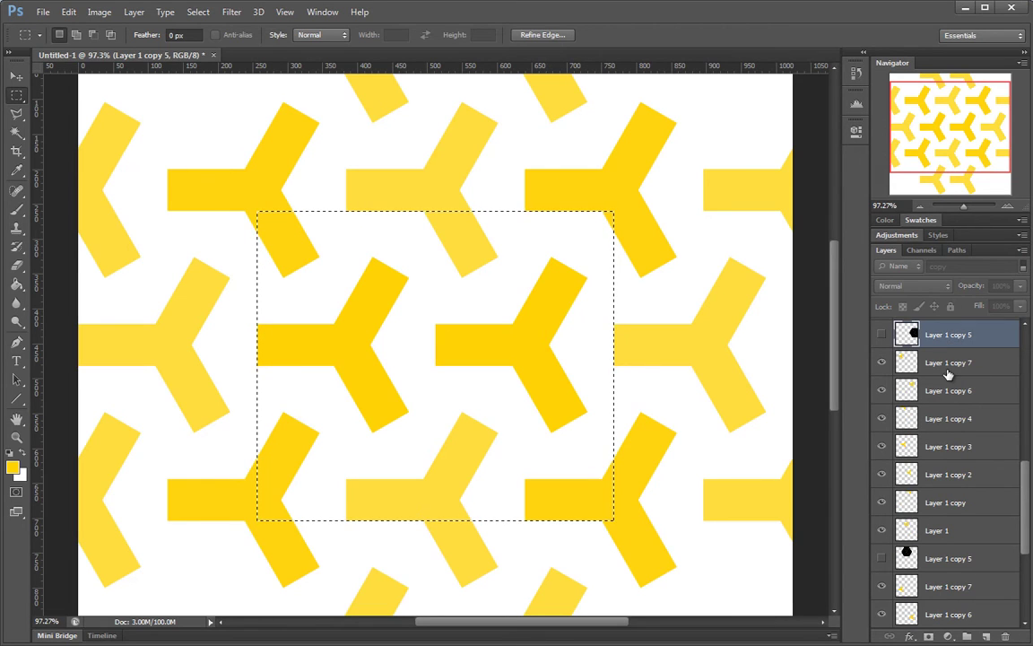
left_click(954, 368)
scroll(958, 404, "down", 3)
left_click(962, 586, "shift")
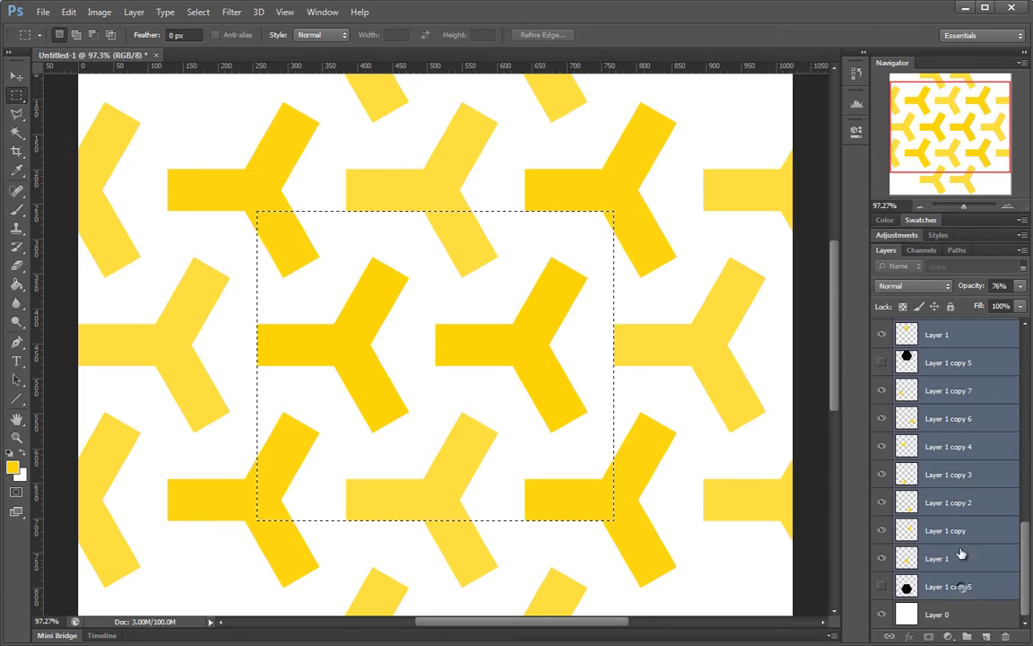
left_click_drag(968, 285, 1006, 285)
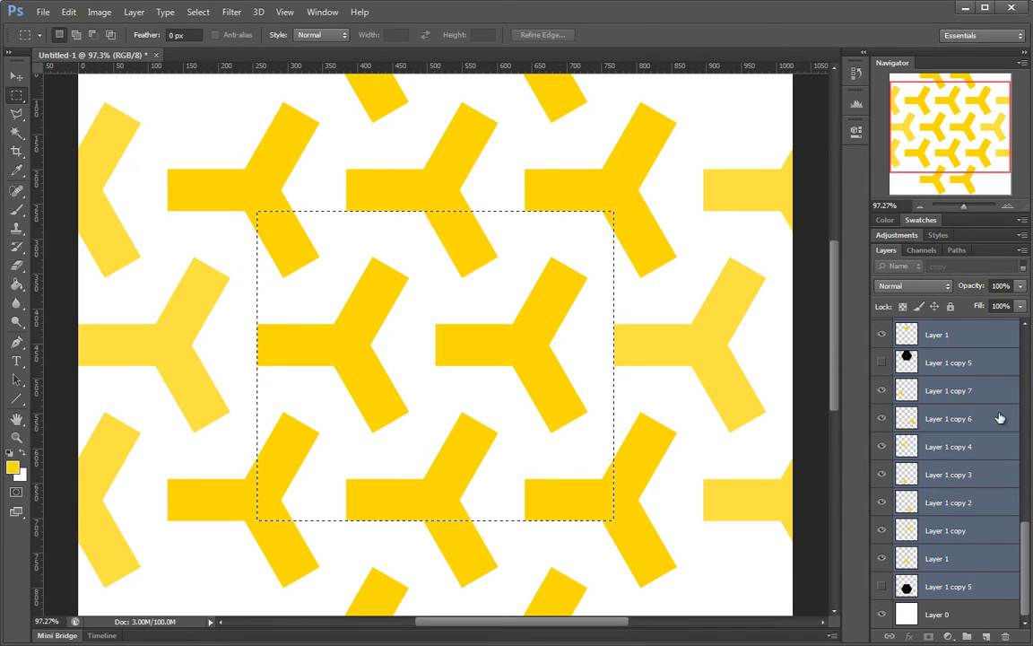
Set the opacity of the Layer 1 directly above the right black hexagon layer to 100%.
scroll(980, 438, "up", 4)
left_click(971, 336)
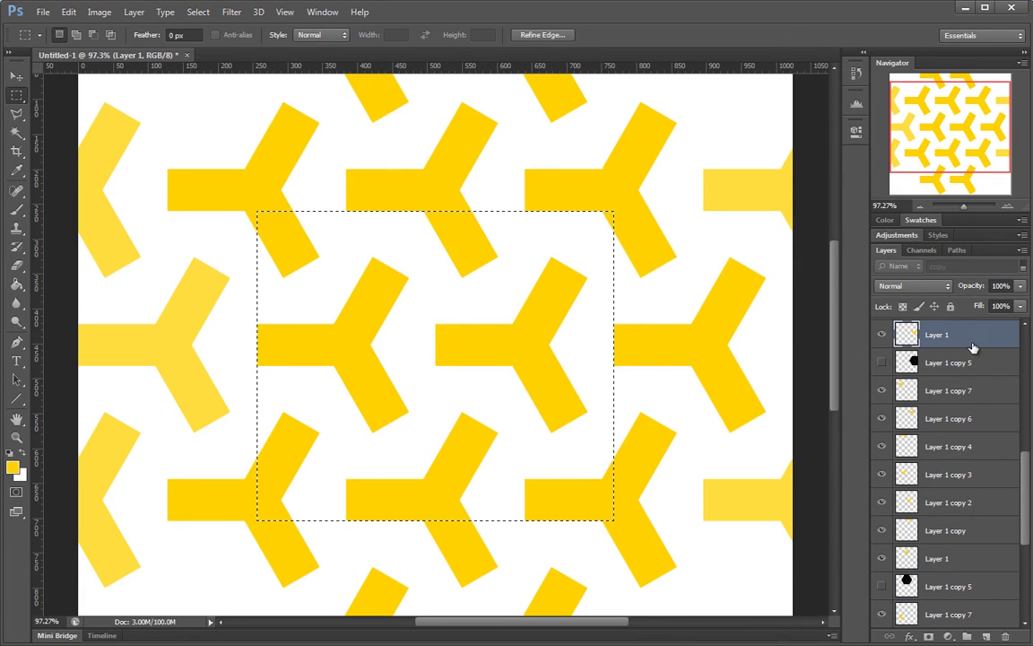
left_click(987, 392)
scroll(982, 425, "down", 3)
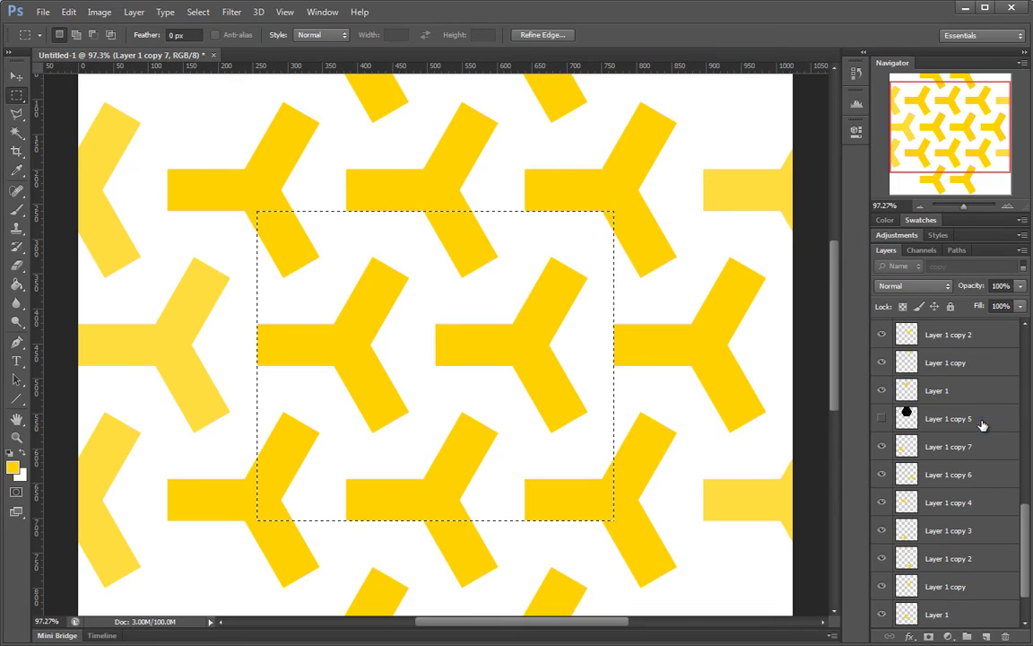
scroll(982, 425, "down", 1)
left_click(945, 560)
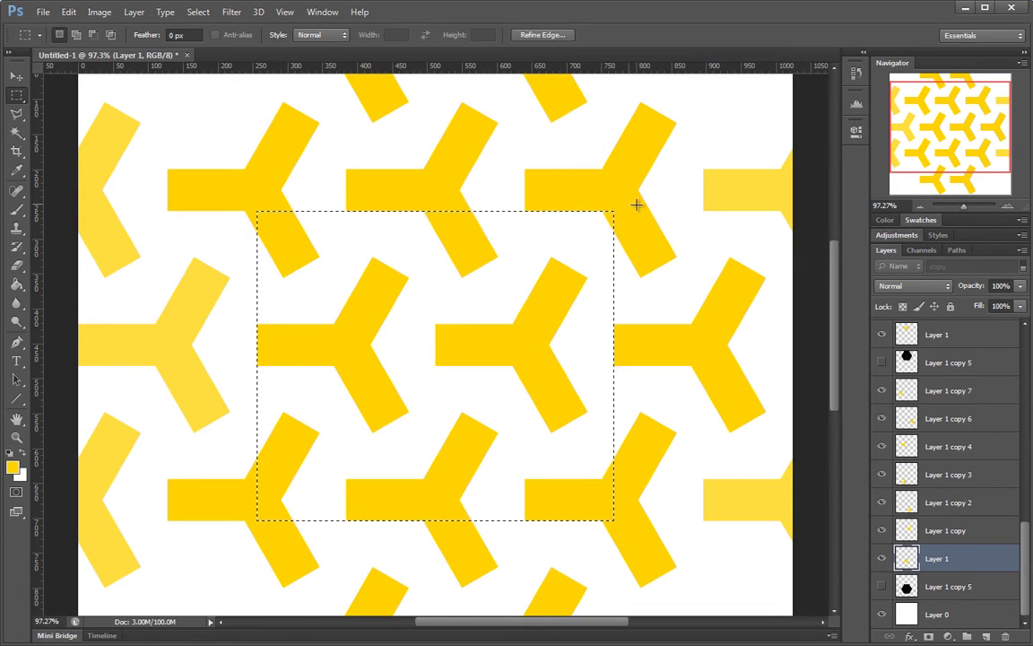
Select all pattern layers at once and set their opacity to 100% so every three-armed shape is solid yellow.
left_click_drag(241, 377, 627, 450)
left_click_drag(169, 331, 142, 334)
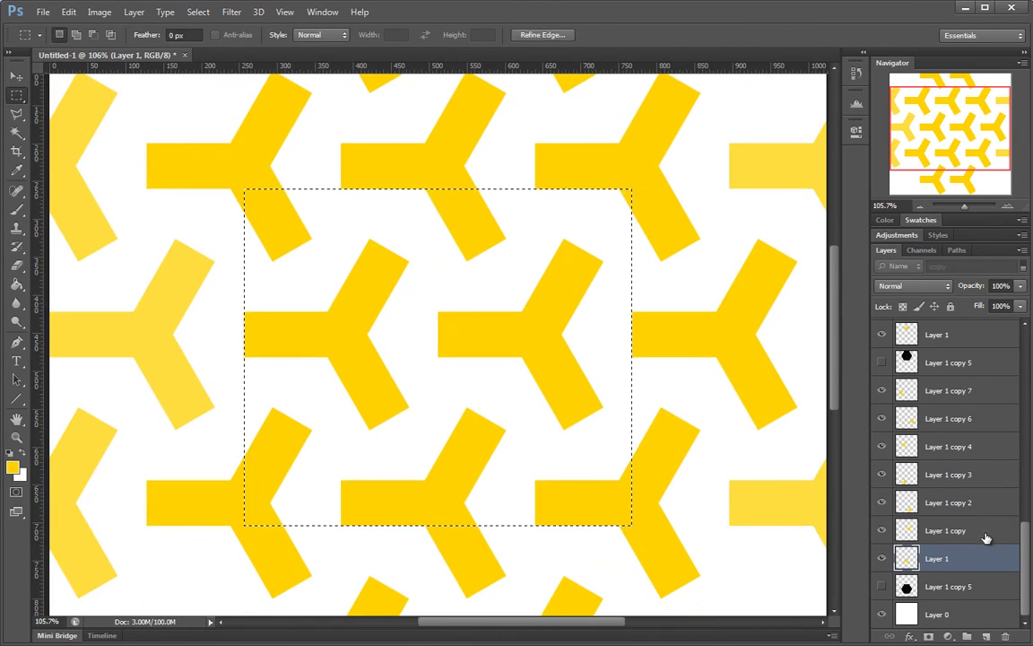
left_click(970, 532)
left_click(970, 559)
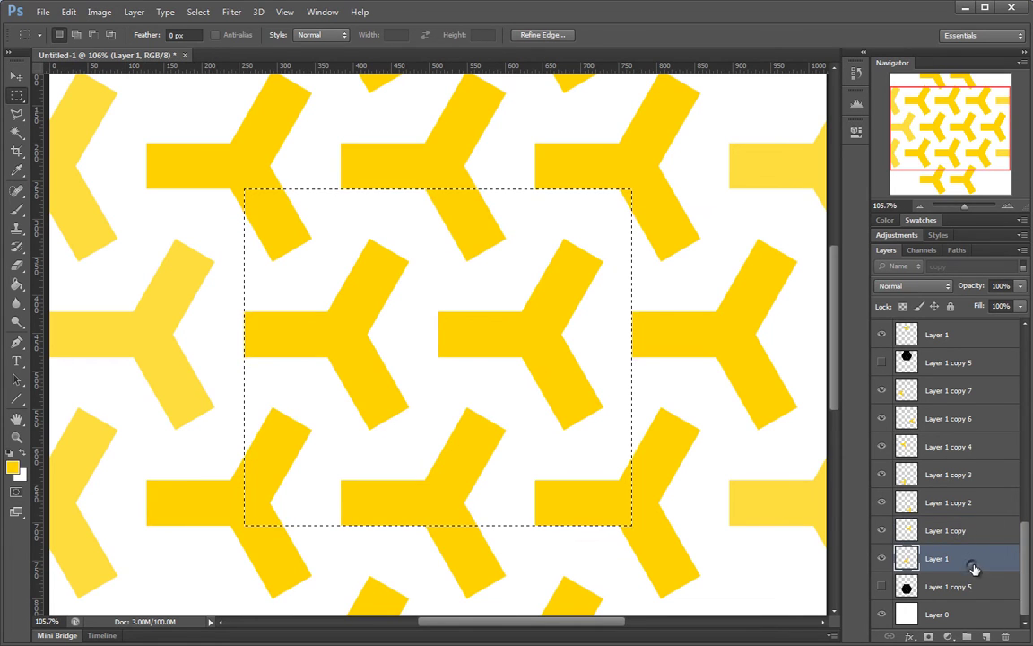
scroll(971, 521, "up", 8)
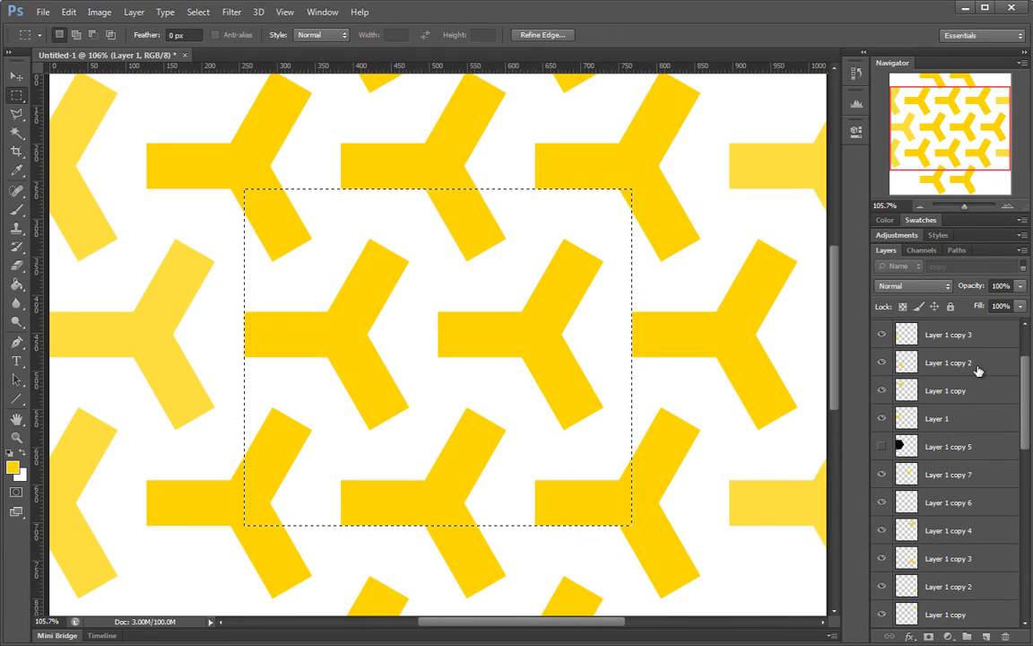
key("ctrl+alt+a")
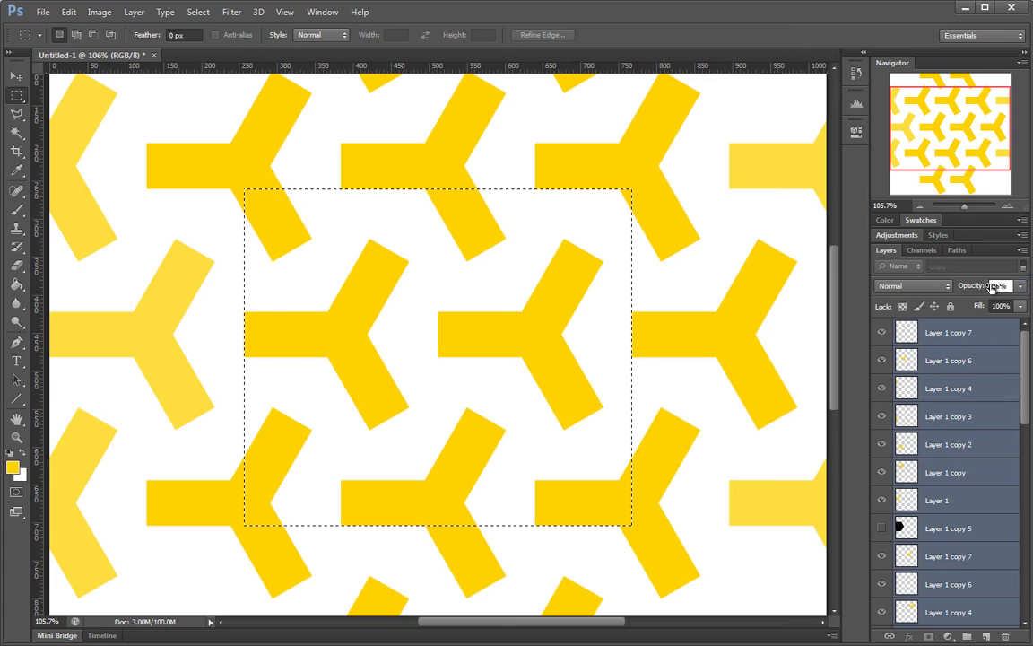
left_click(953, 362)
left_click_drag(537, 270, 556, 283)
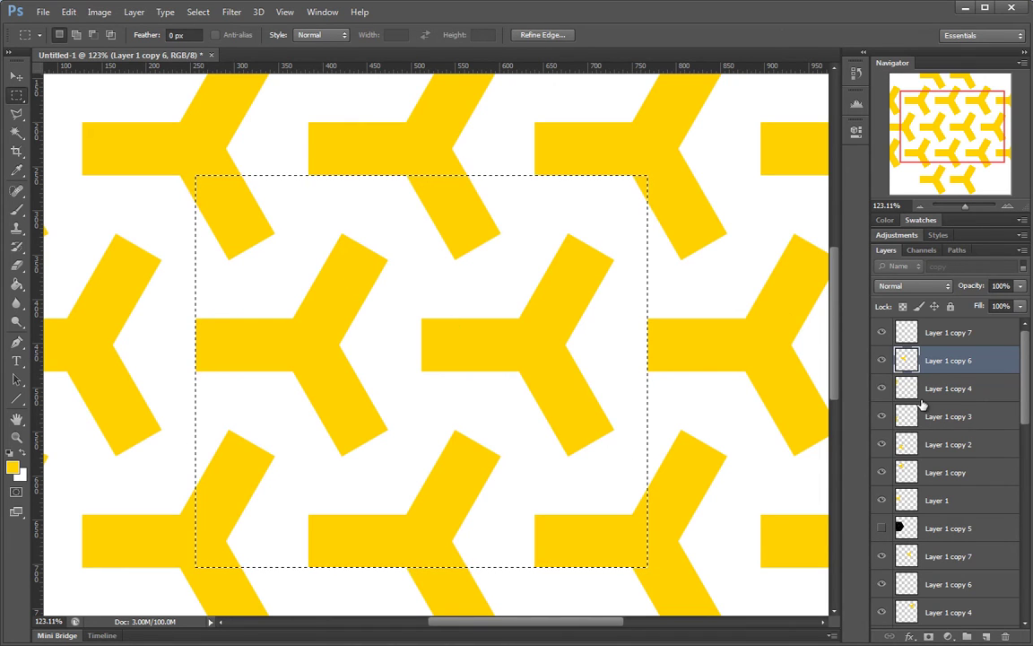
Group all layers from the topmost Layer 1 copy 7 down to the lowest Layer 1 copy 5, leaving out Layer 0.
left_click(964, 333)
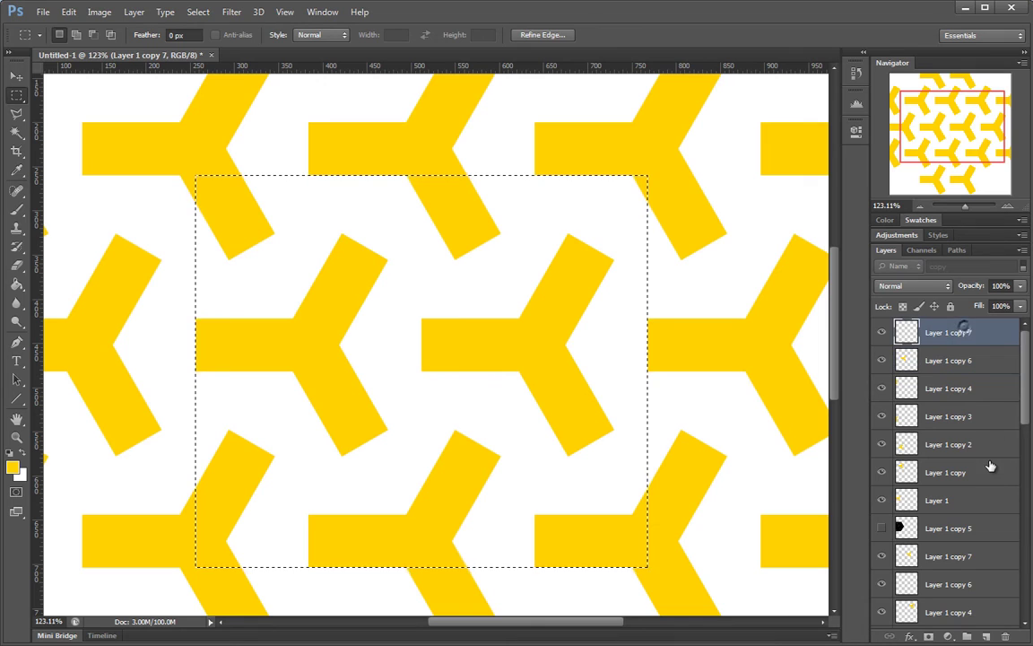
scroll(978, 404, "down", 5)
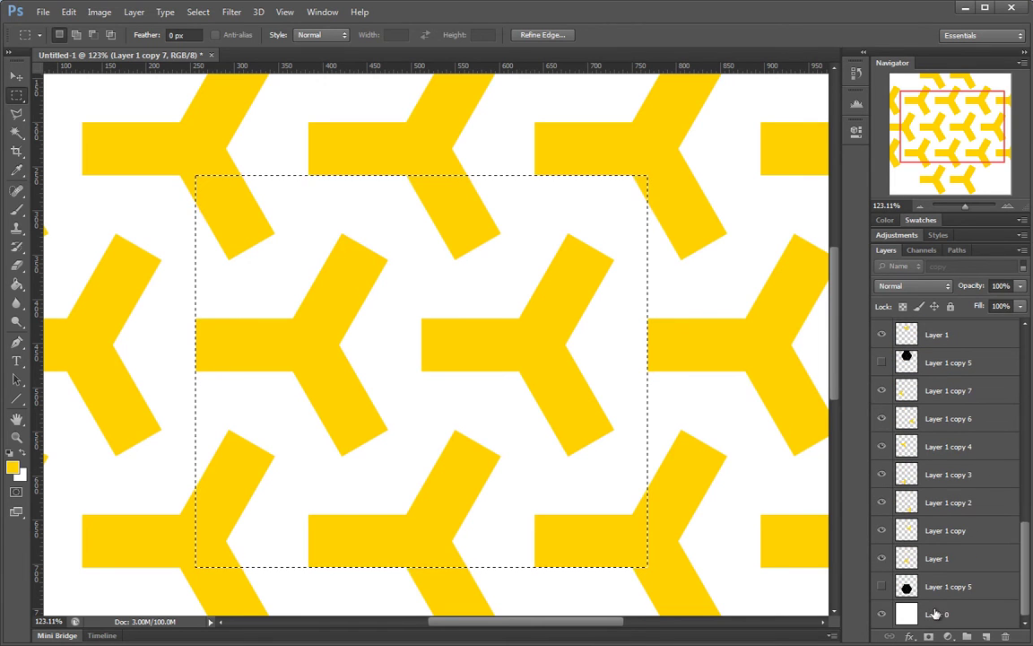
left_click(973, 587, "shift")
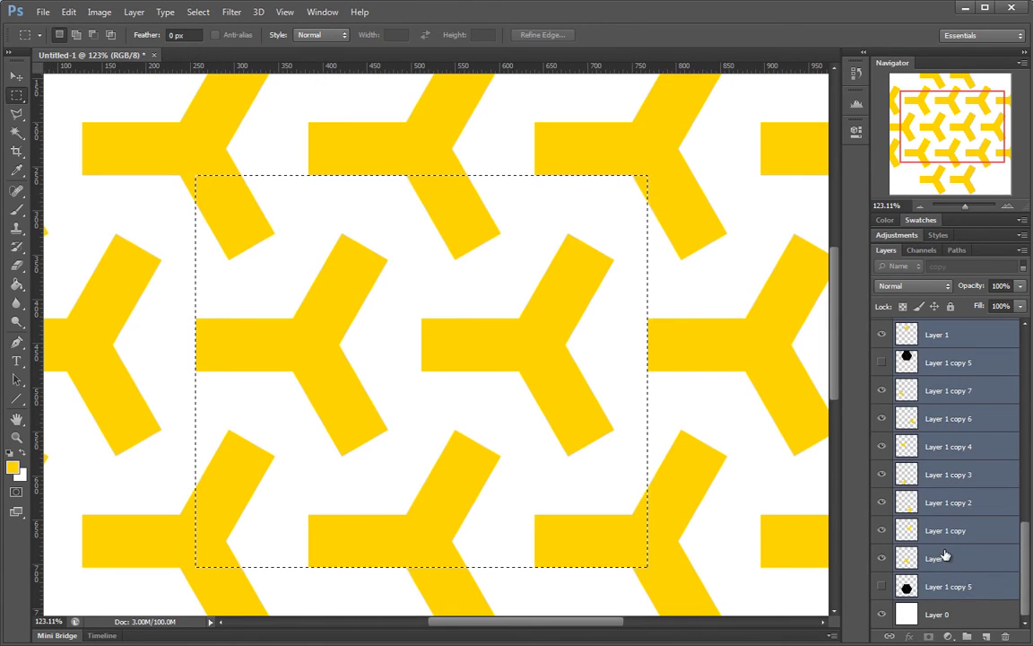
key("ctrl+g")
Apply a black (#000000) Color Overlay layer style to Group 1.
double_click(959, 331)
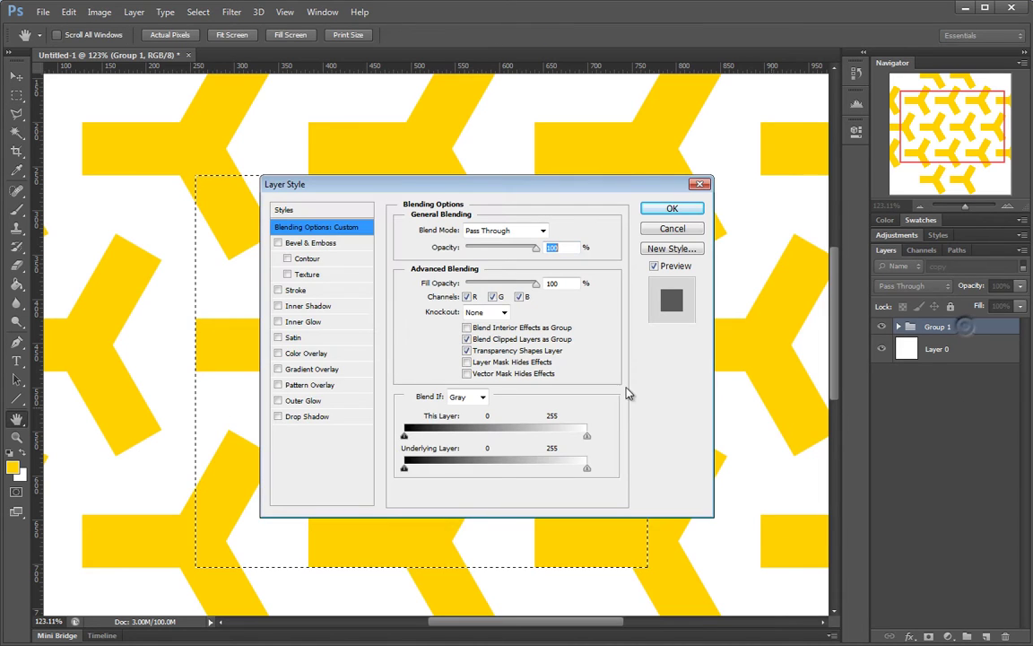
left_click(306, 353)
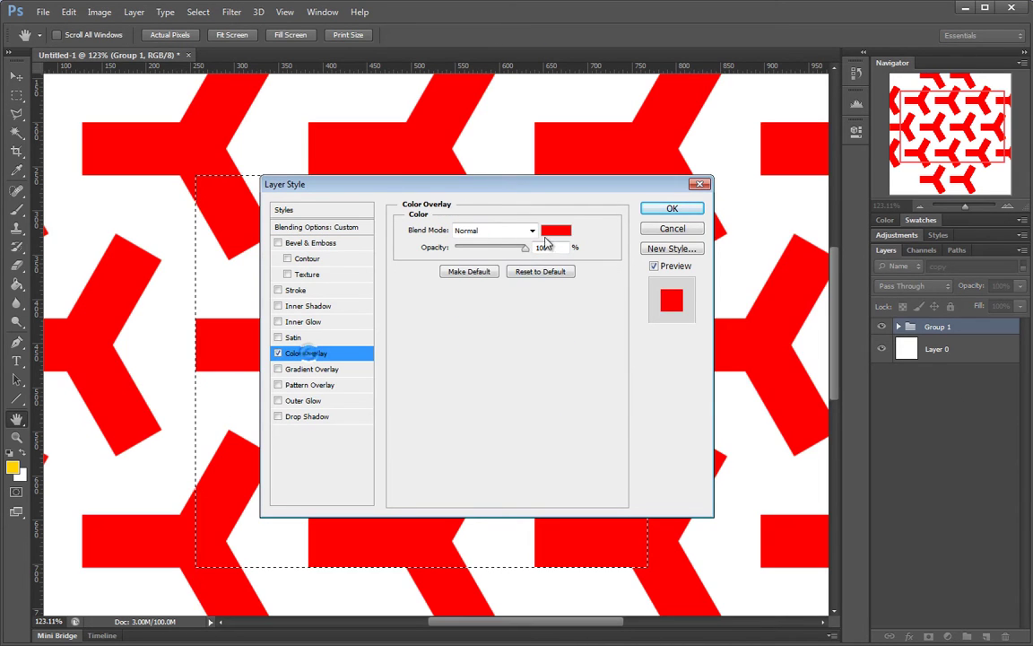
left_click(556, 229)
left_click_drag(595, 234, 685, 431)
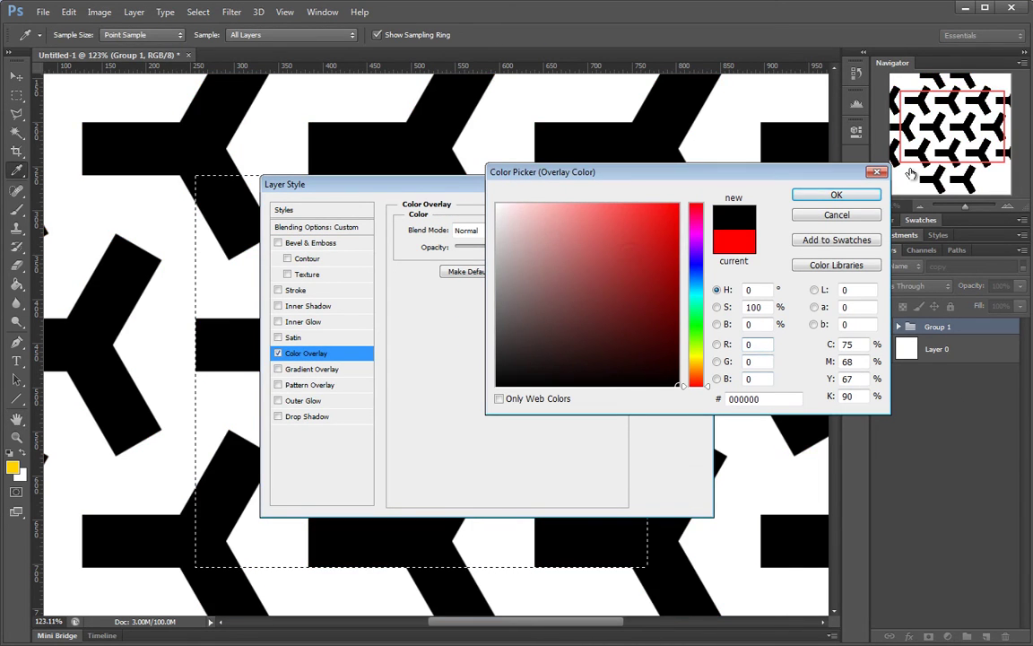
left_click(868, 197)
left_click(689, 212)
Hide the white background layer, Layer 0, leaving only the black three-armed shapes on transparency.
left_click_drag(623, 302, 592, 303)
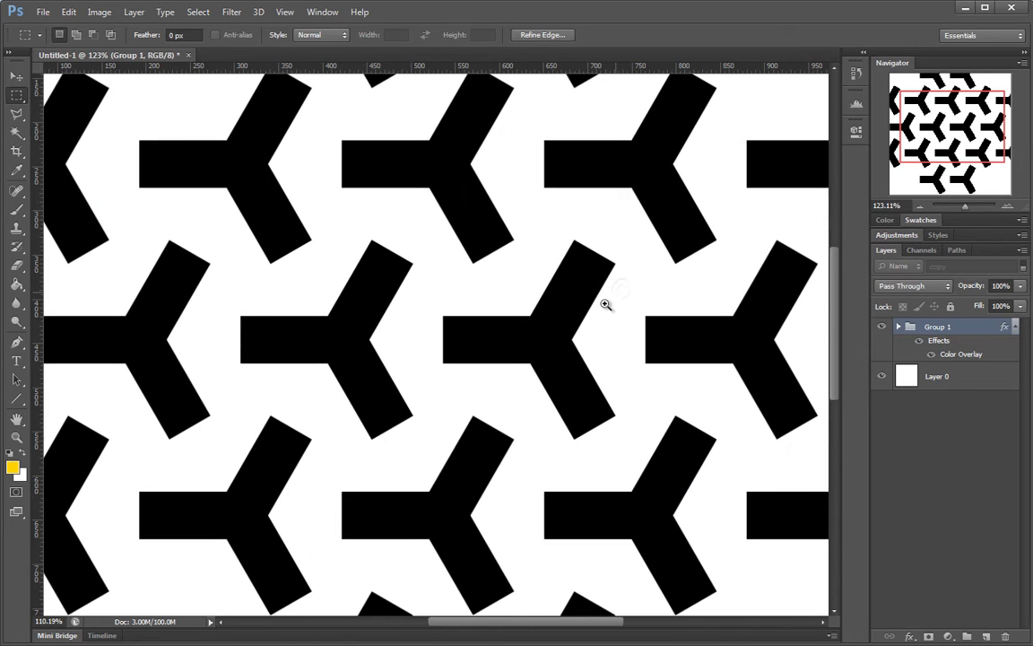
key("ctrl+z")
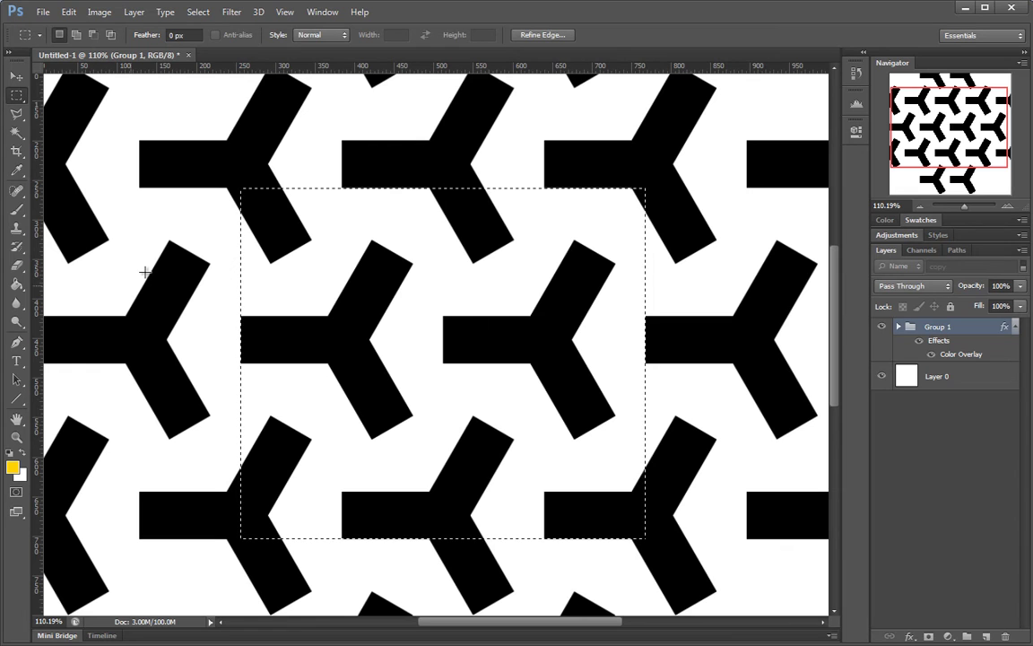
left_click(882, 377)
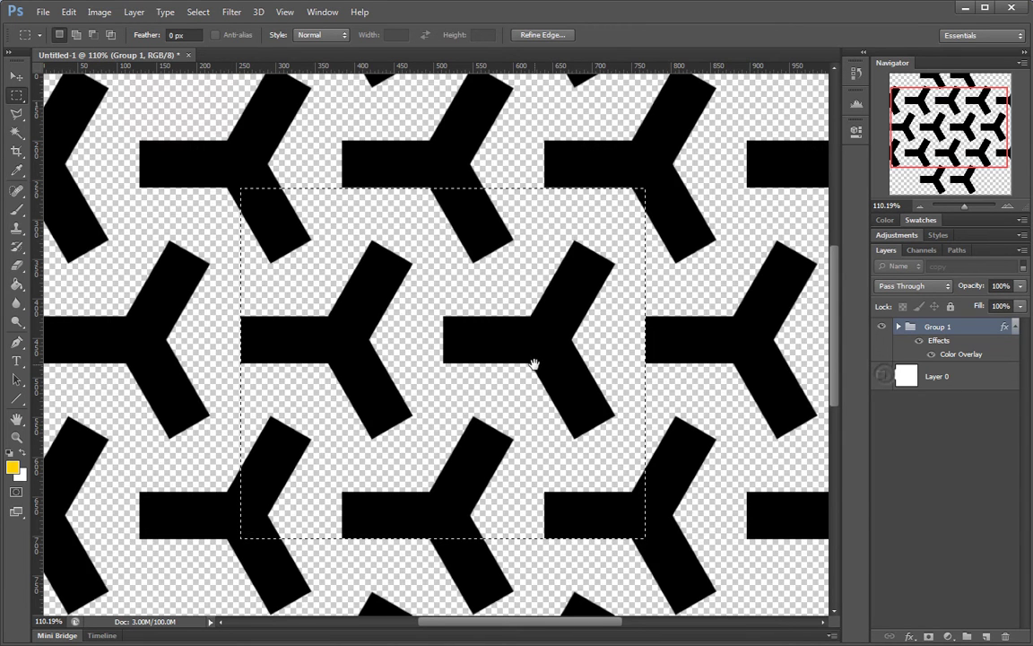
left_click_drag(535, 362, 611, 342)
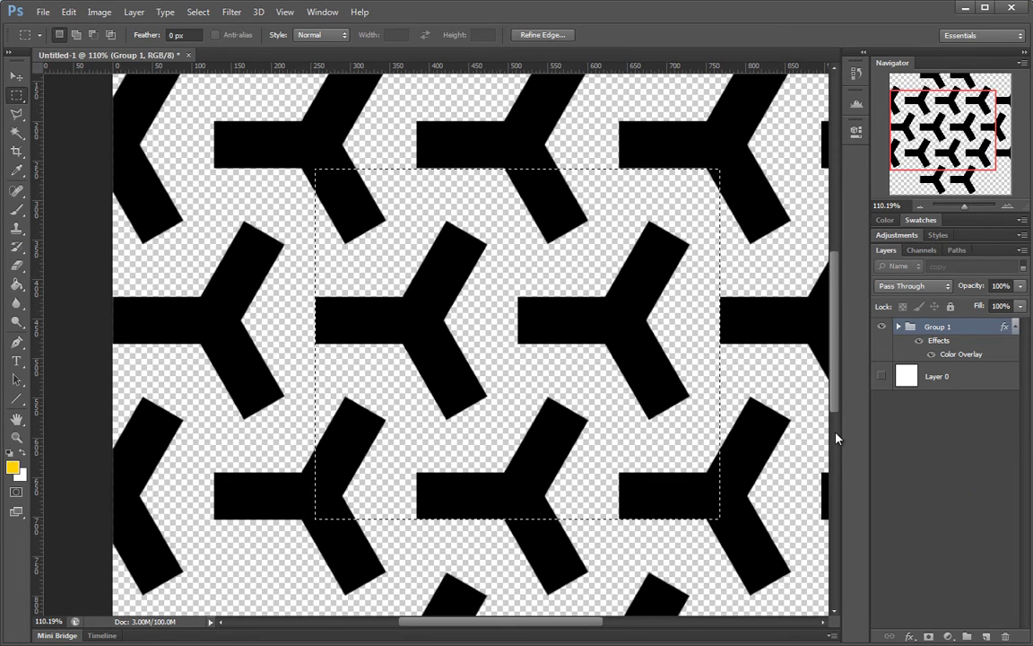
left_click_drag(637, 363, 606, 369)
left_click(620, 374)
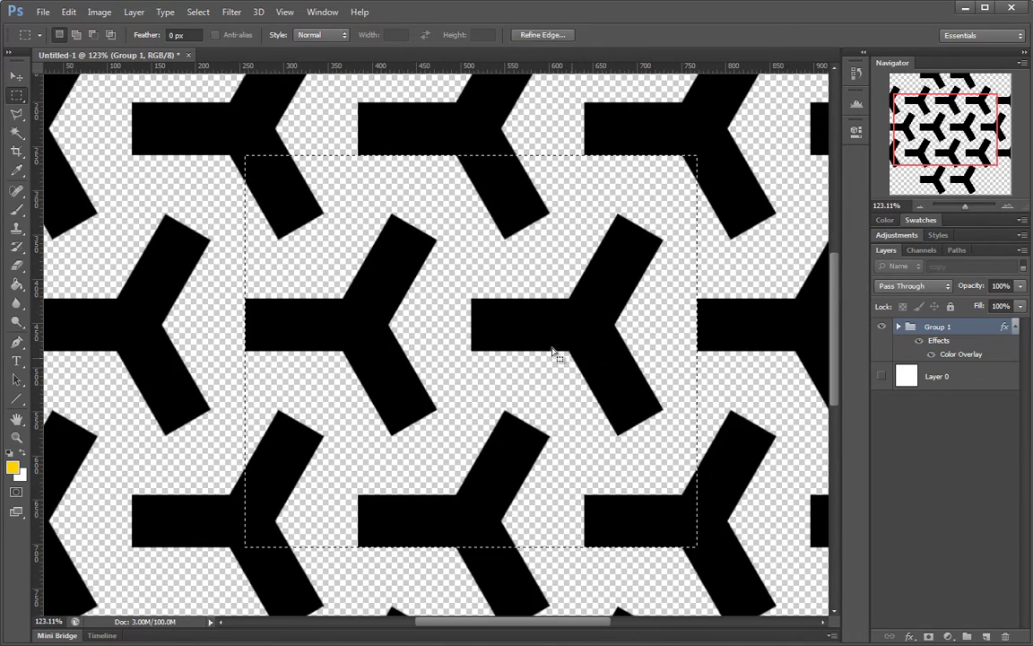
Try to define a pattern from the selected repeating rectangle.
left_click(68, 11)
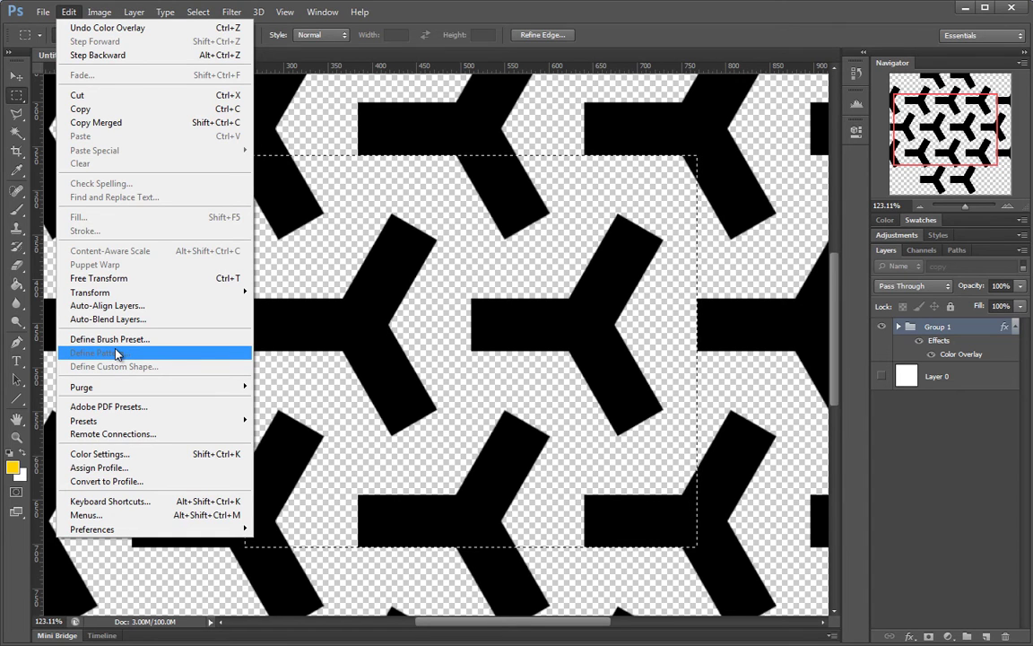
left_click(573, 344)
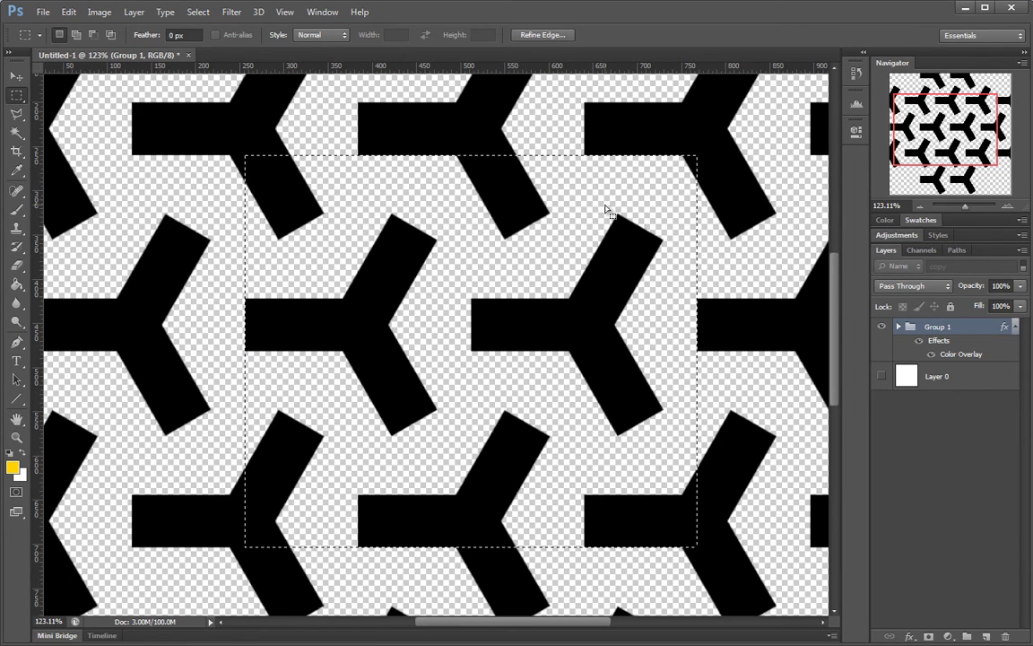
left_click(68, 12)
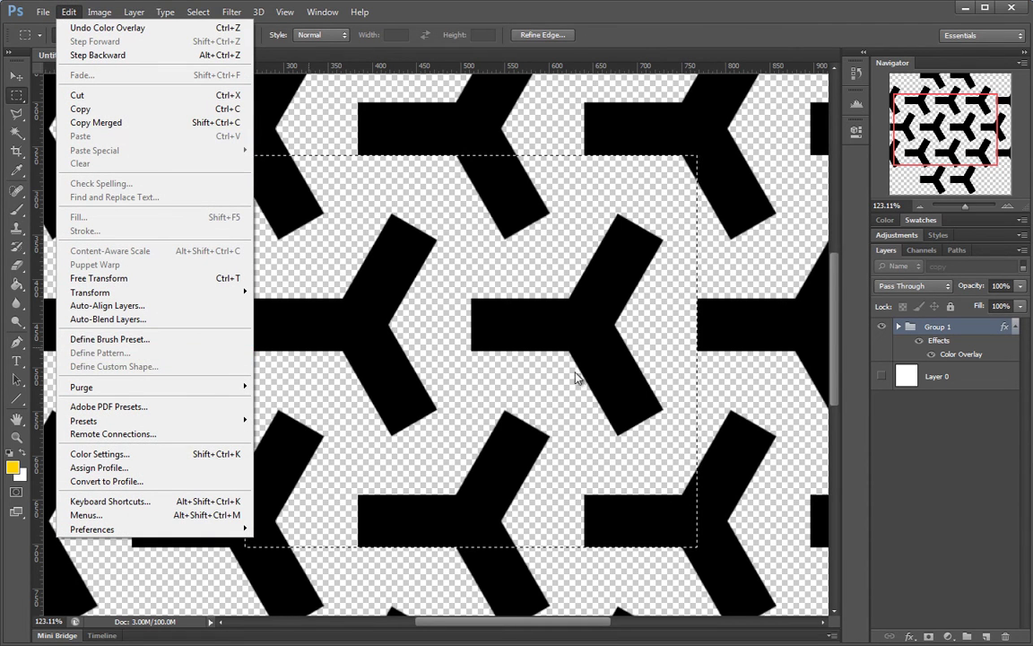
left_click(602, 309)
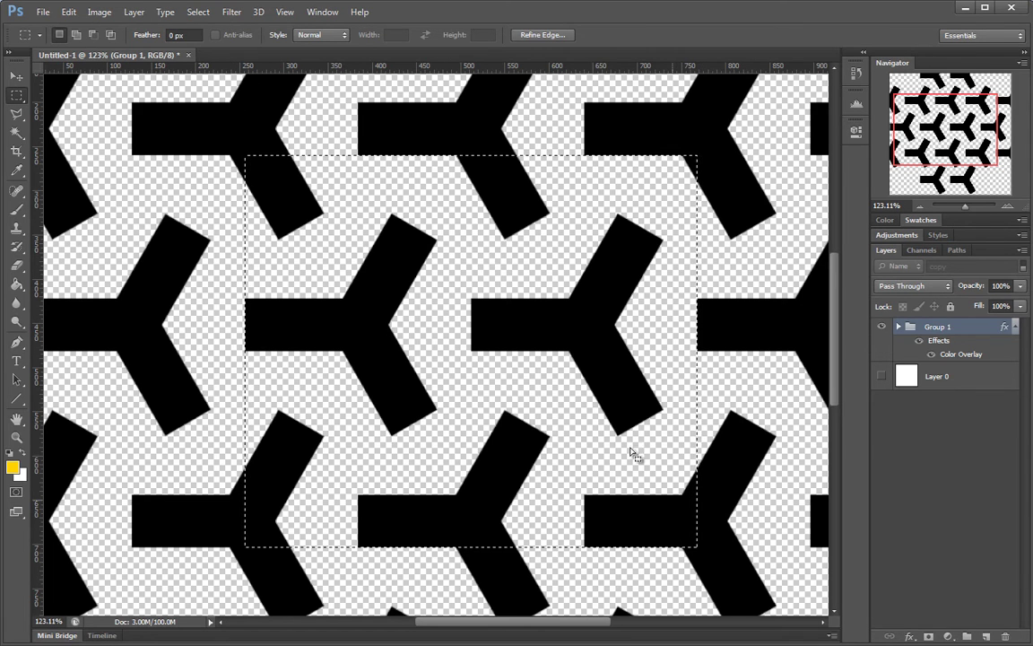
key("ctrl+space")
left_click_drag(334, 147, 419, 150)
left_click_drag(497, 164, 418, 175)
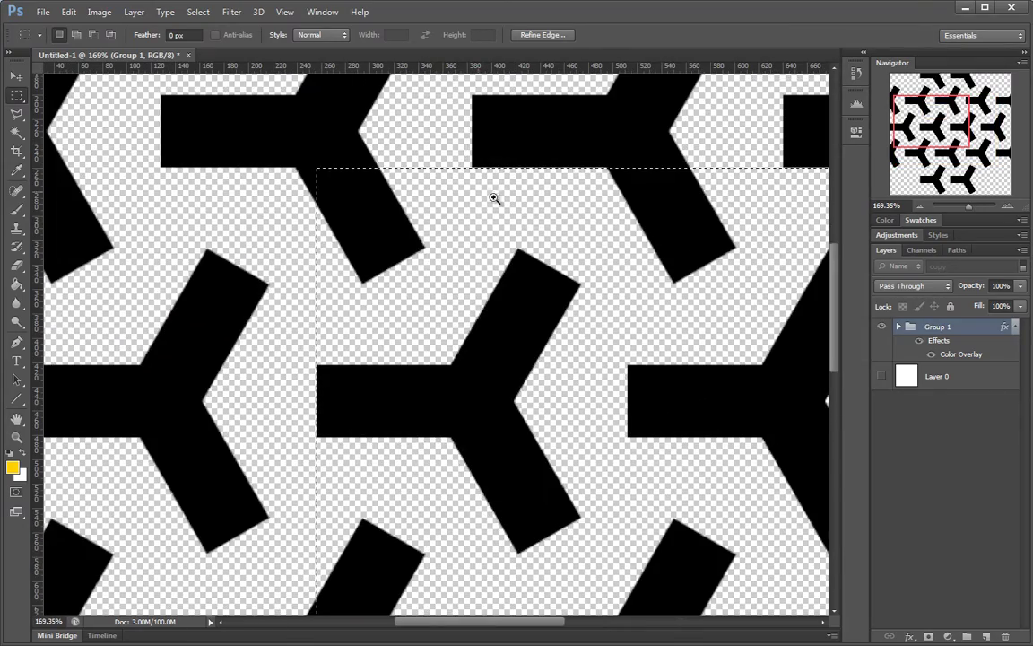
left_click(579, 251, "ctrl+alt")
left_click_drag(566, 264, 421, 265)
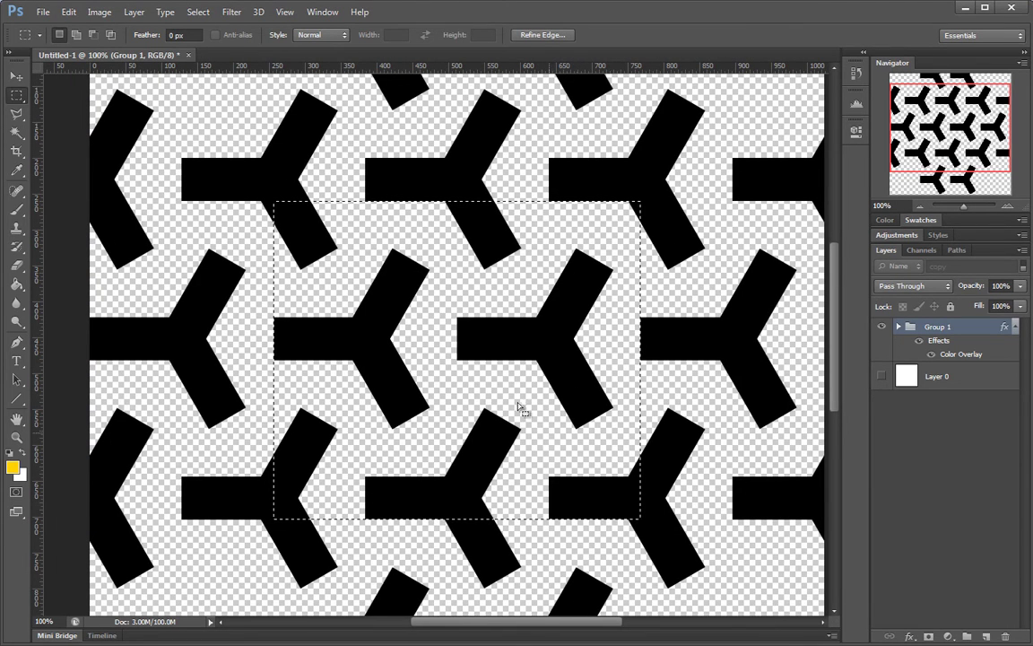
Place two horizontal and two vertical guides along the four edges of the selected repeating rectangle.
left_click_drag(407, 70, 416, 199)
left_click_drag(43, 216, 273, 233)
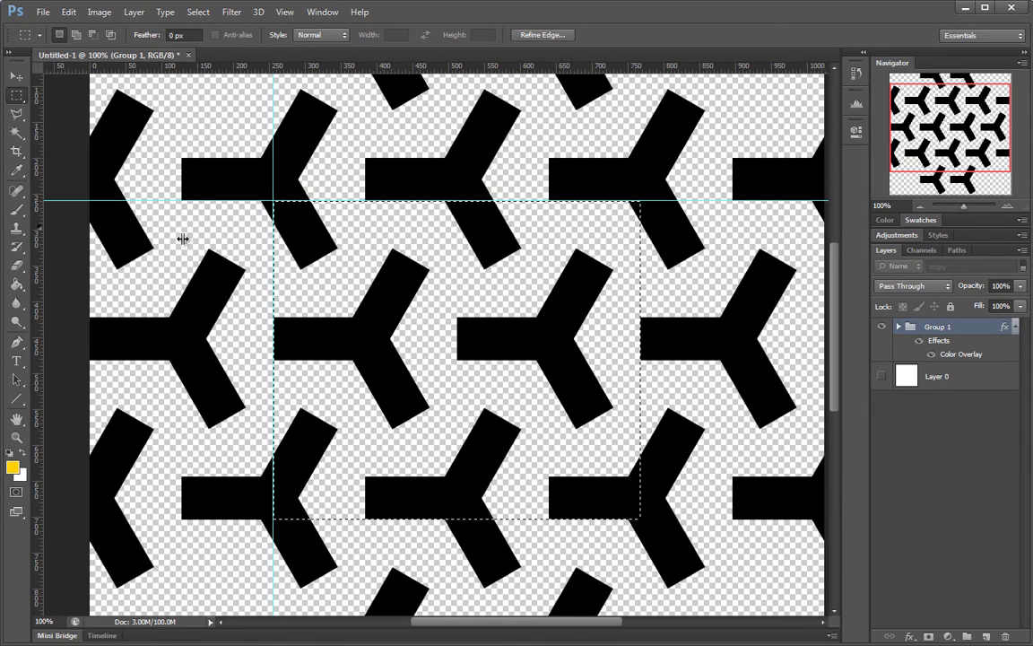
left_click_drag(182, 239, 648, 258)
key("ctrl+d")
key("ctrl+shift+d")
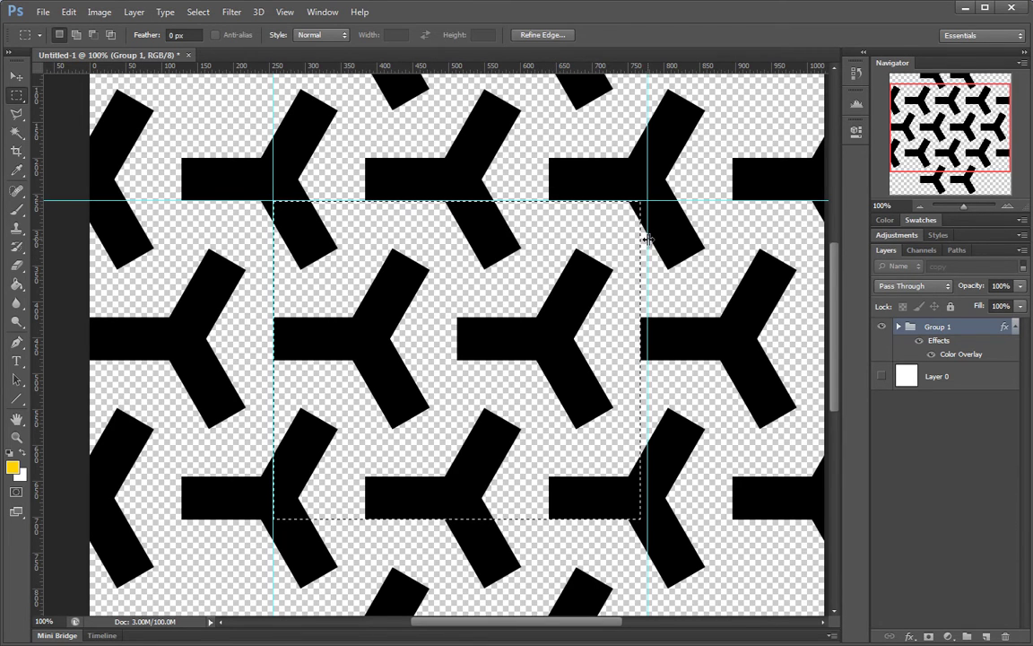
left_click_drag(646, 238, 641, 232)
left_click_drag(592, 68, 558, 519)
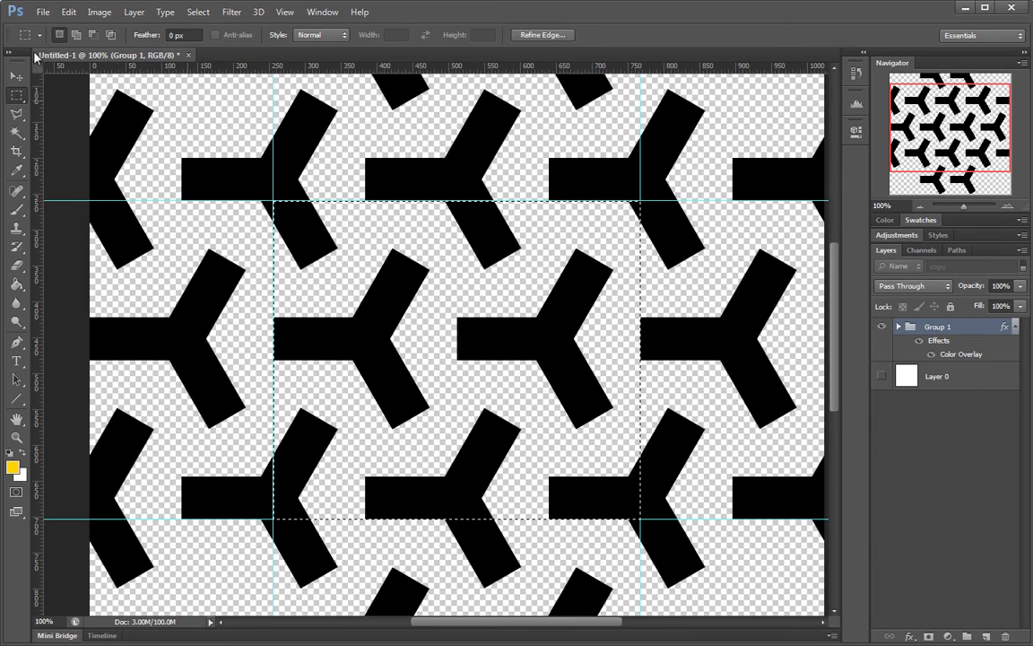
Reselect the rectangle enclosed by the four guides, define it as a pattern named hexa16px, and clear the selection.
key("ctrl+d")
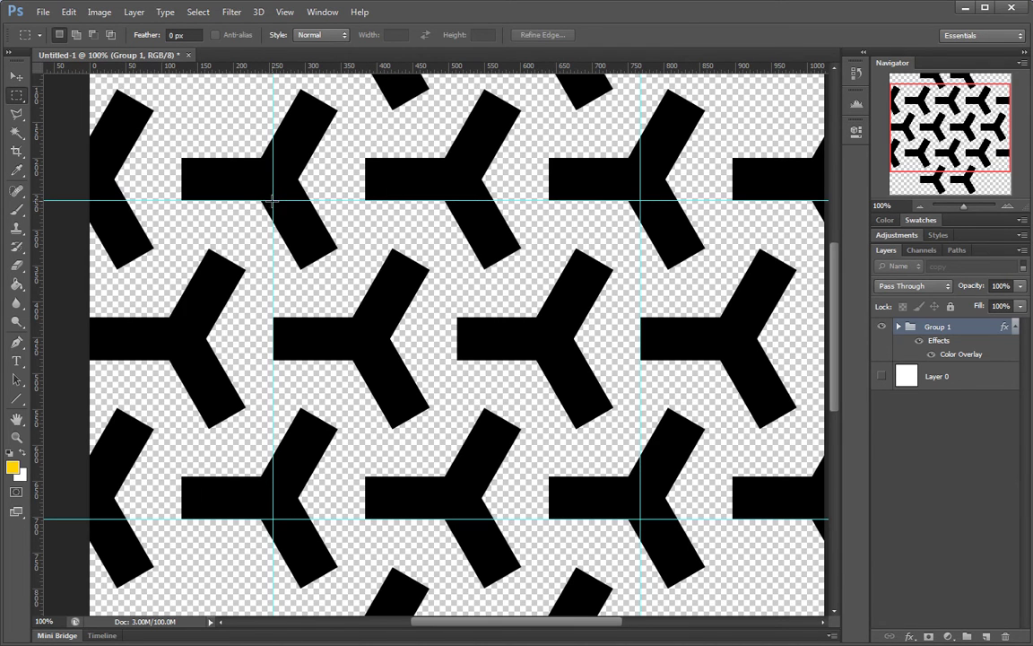
left_click_drag(539, 453, 641, 519)
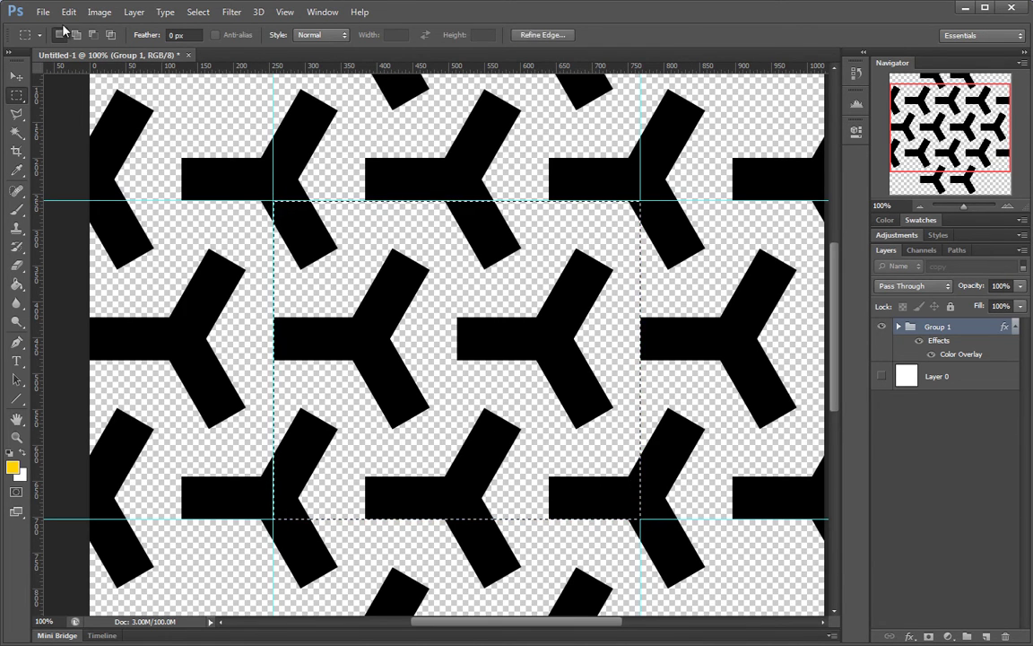
left_click(70, 12)
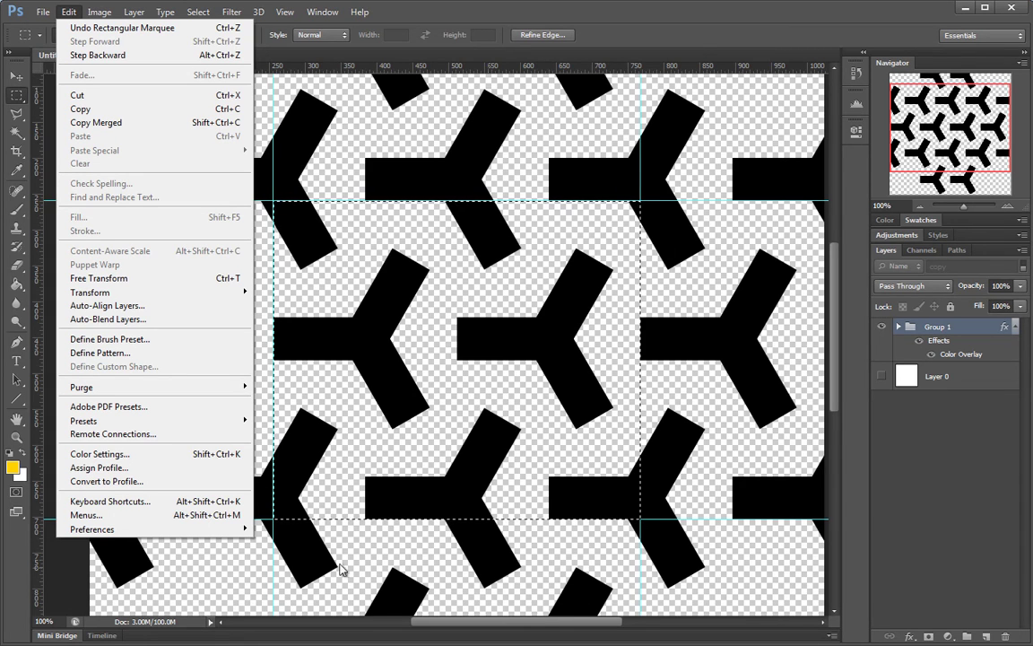
left_click(153, 354)
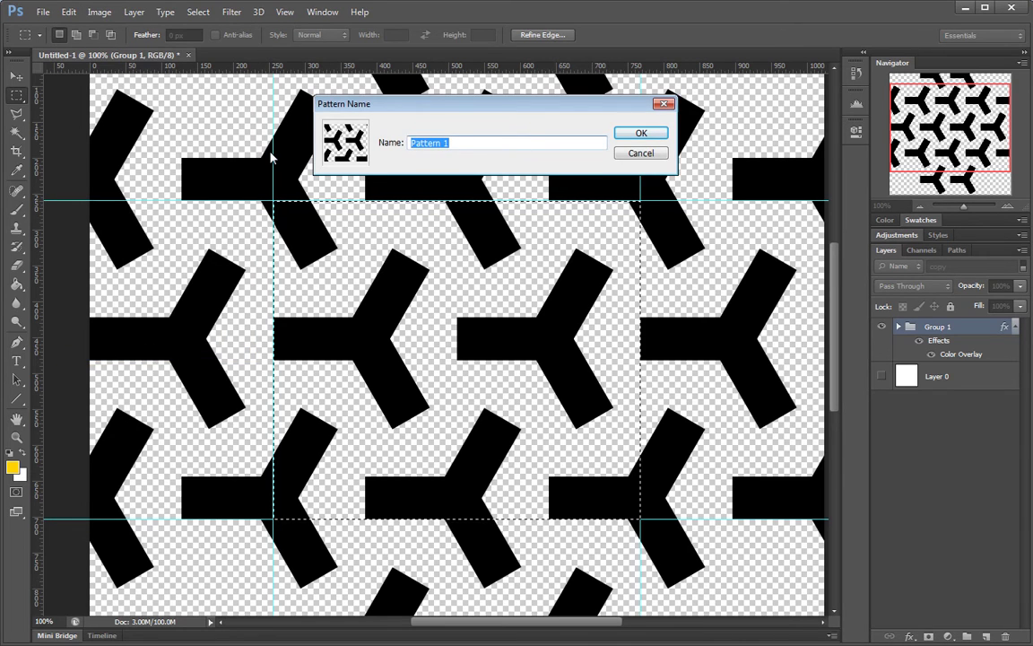
type("hexa16px")
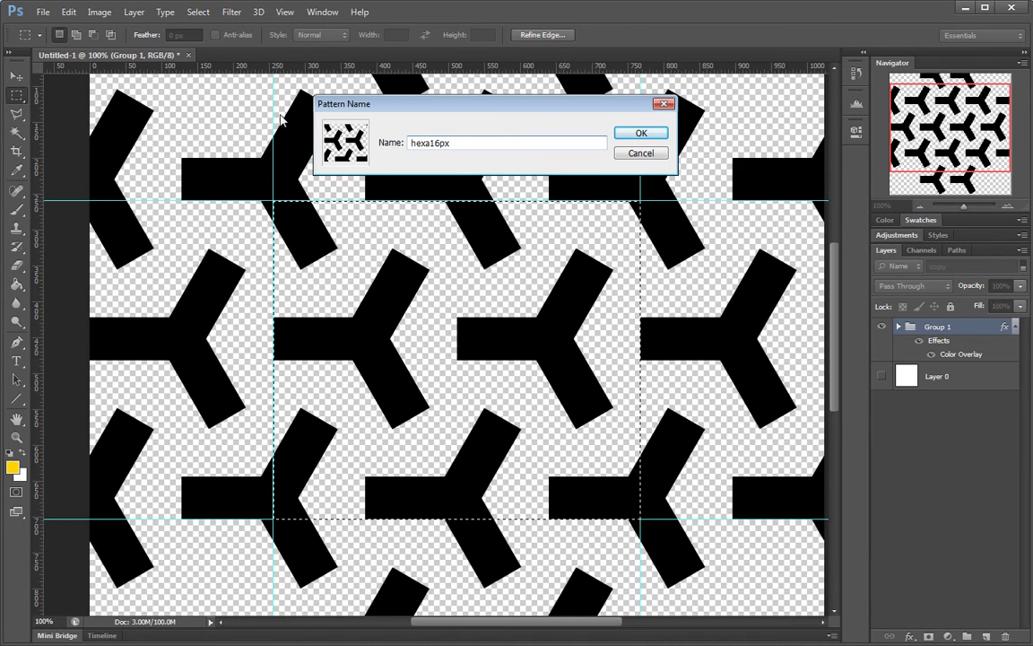
left_click_drag(421, 109, 380, 272)
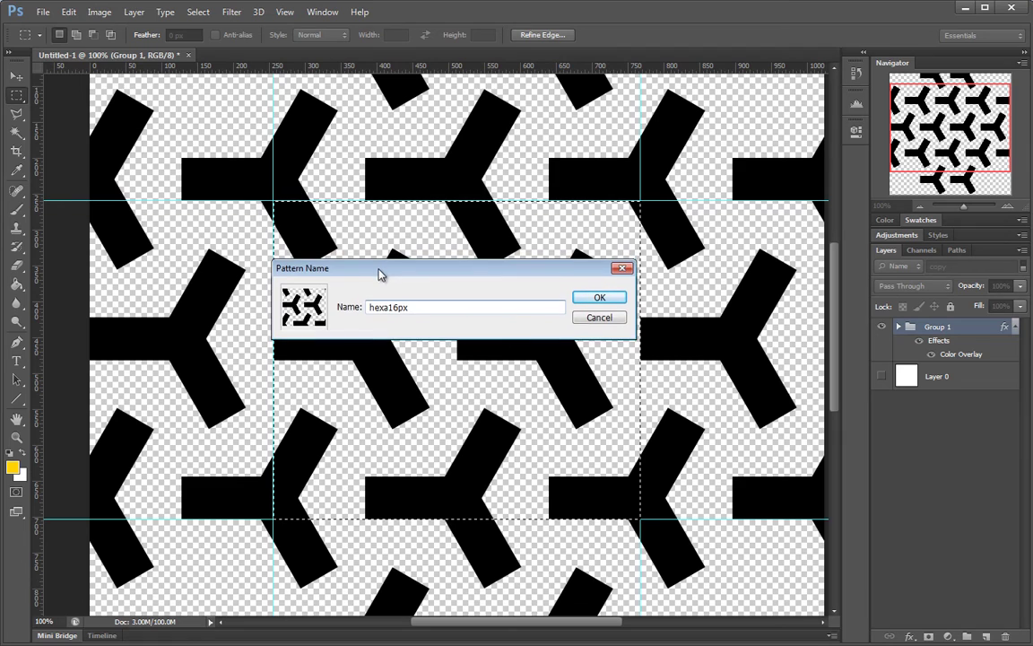
left_click(603, 306)
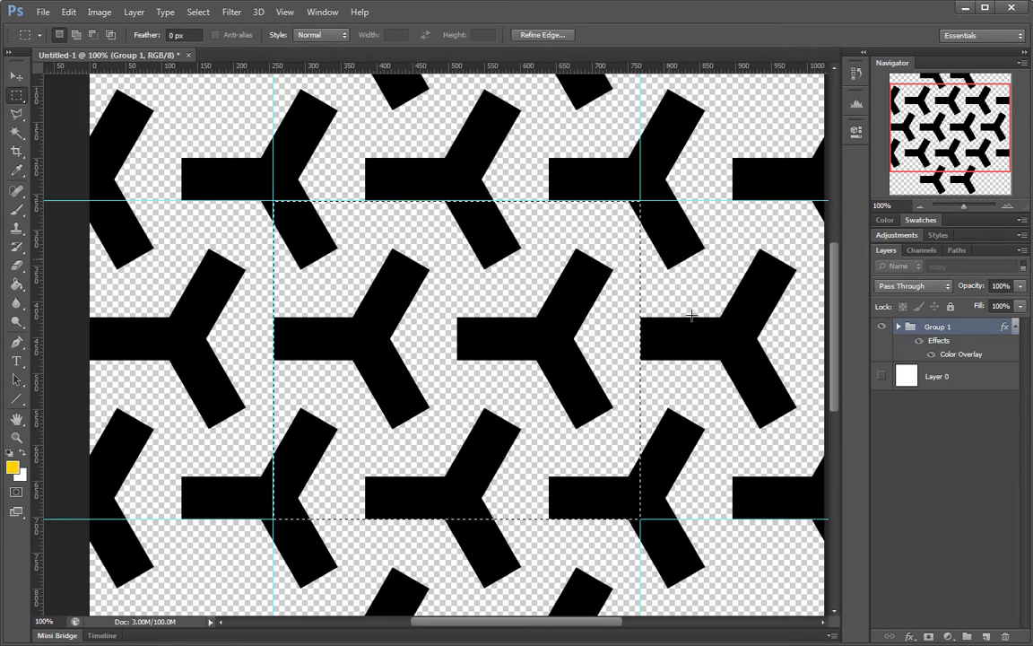
key("ctrl+d")
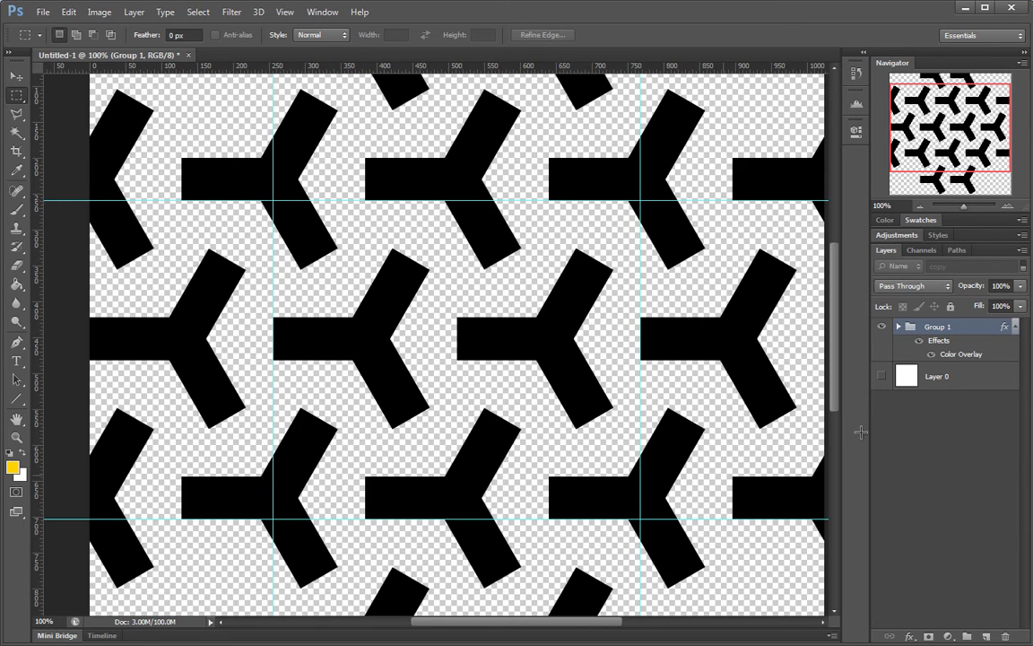
Hide Group 1, show the white Layer 0 again, and make Layer 0 the active layer with nothing selected.
left_click(882, 326)
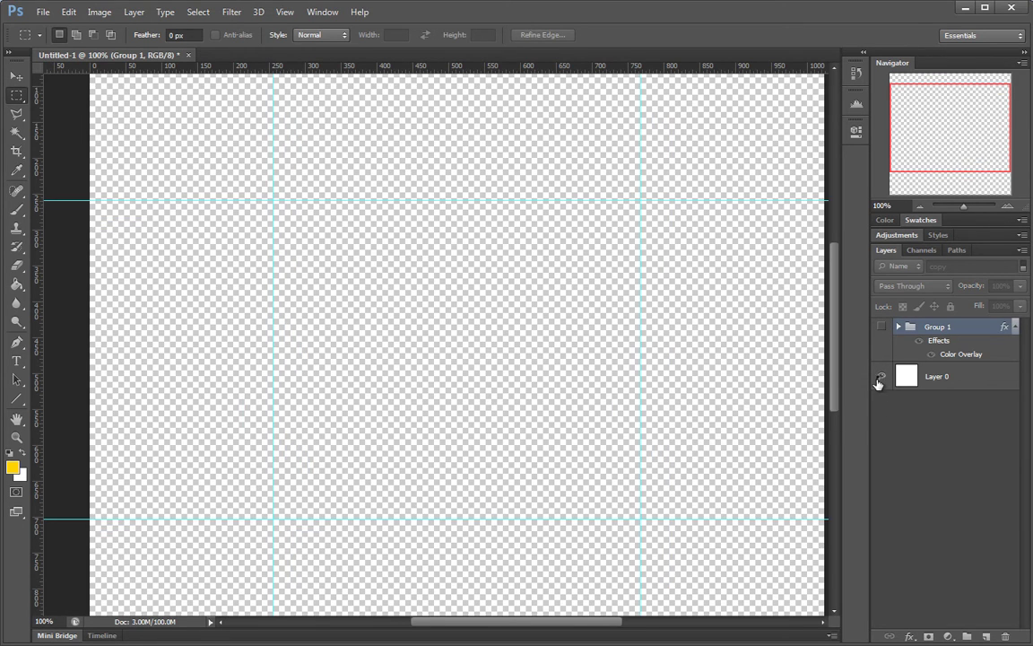
left_click(880, 378)
left_click_drag(674, 397, 649, 401)
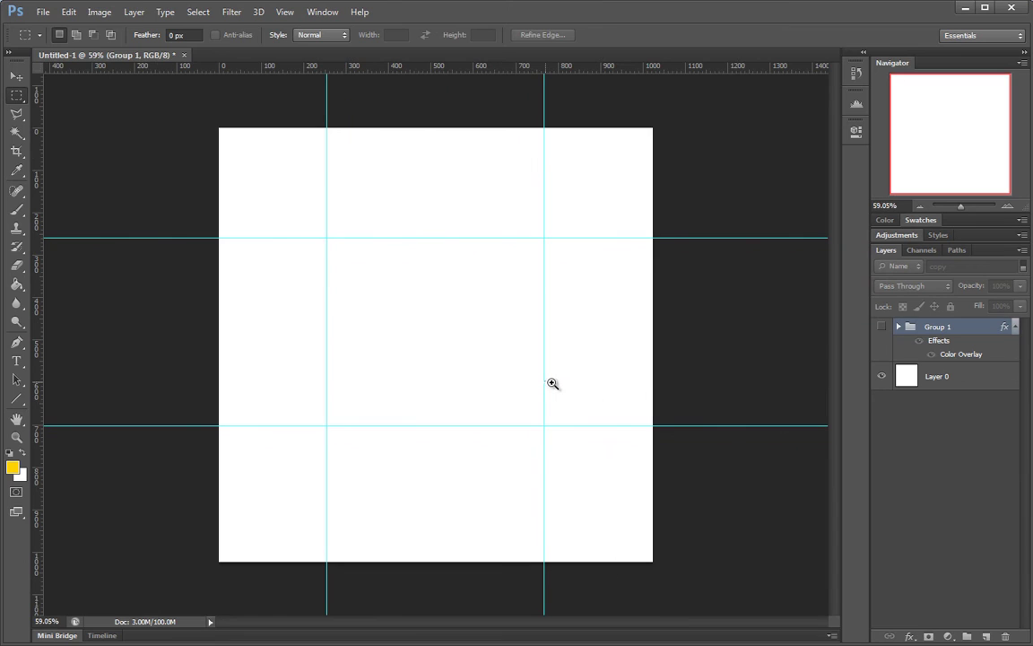
left_click_drag(553, 383, 560, 385)
left_click(897, 376)
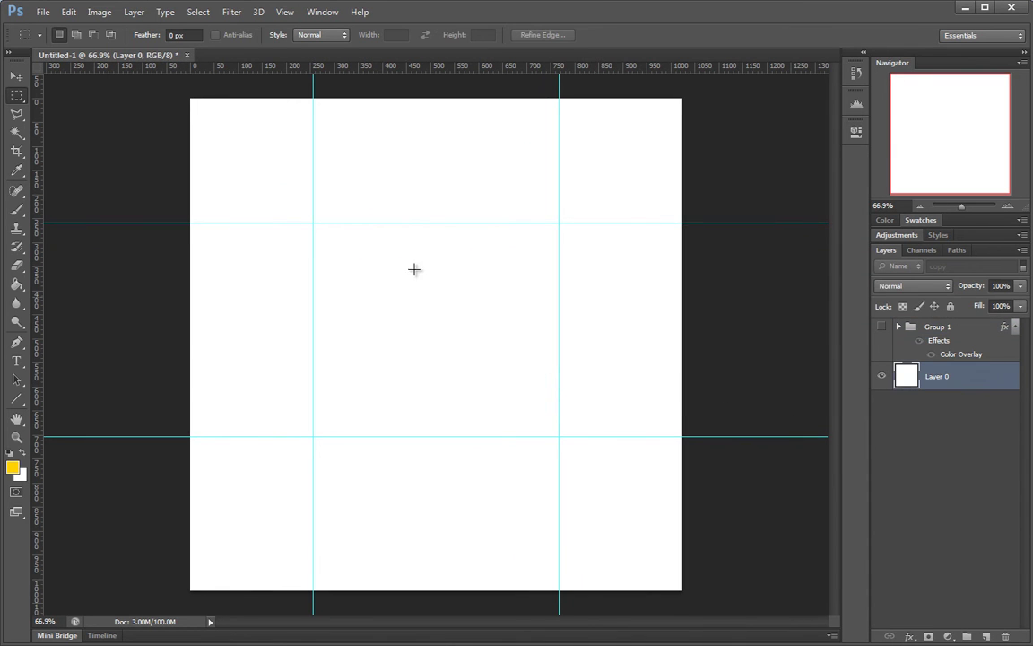
left_click_drag(182, 88, 733, 556)
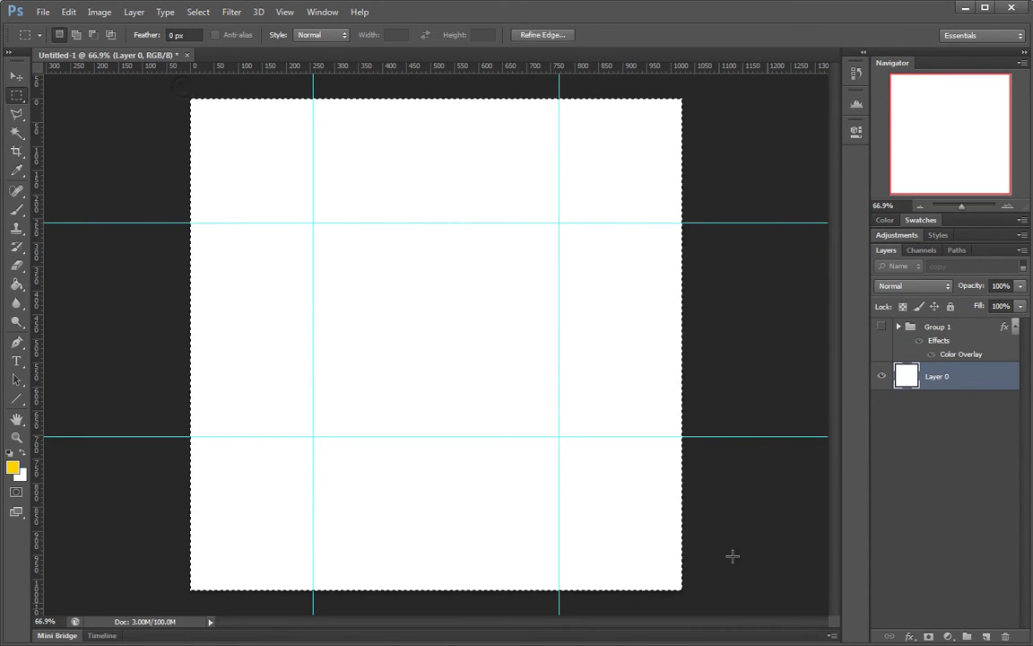
left_click(704, 520)
Apply a Pattern Overlay layer style to Layer 0 using the hexa16px three-armed pattern at 41% scale.
double_click(977, 375)
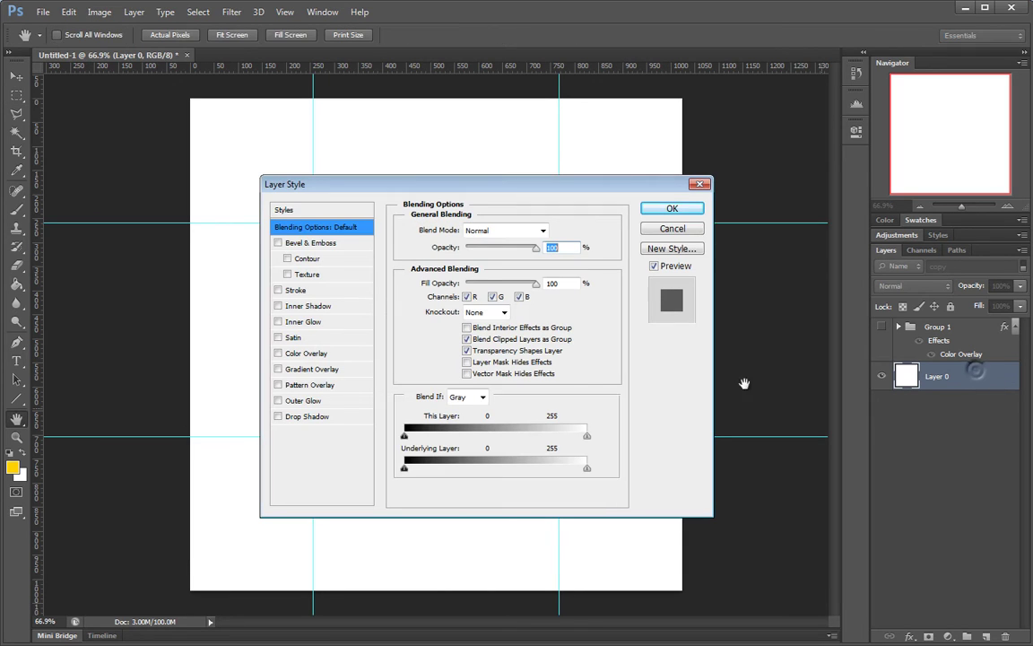
left_click(309, 384)
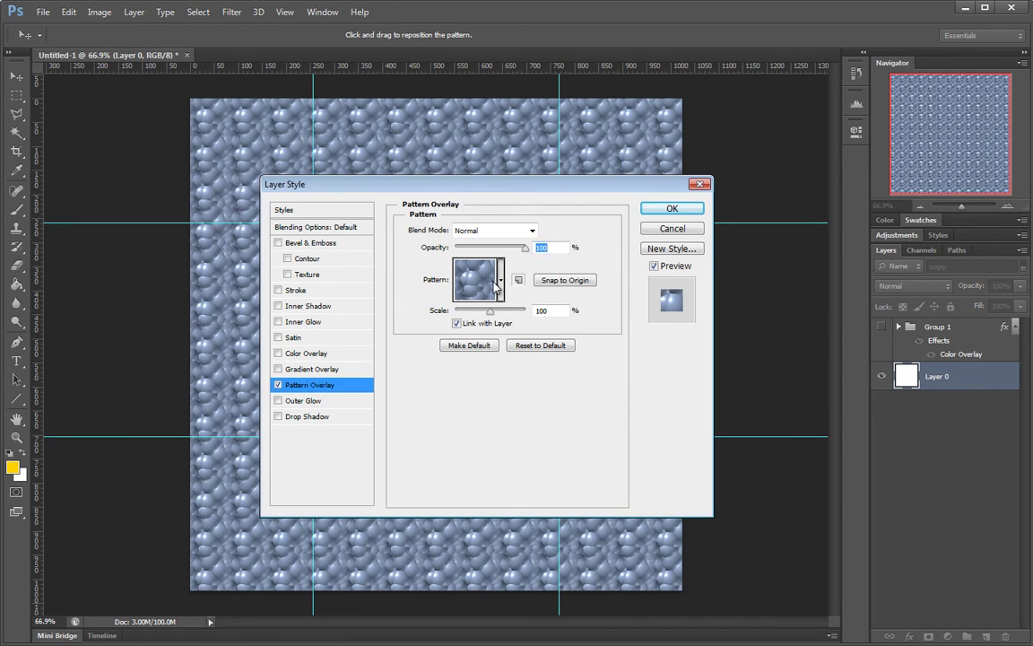
left_click(465, 273)
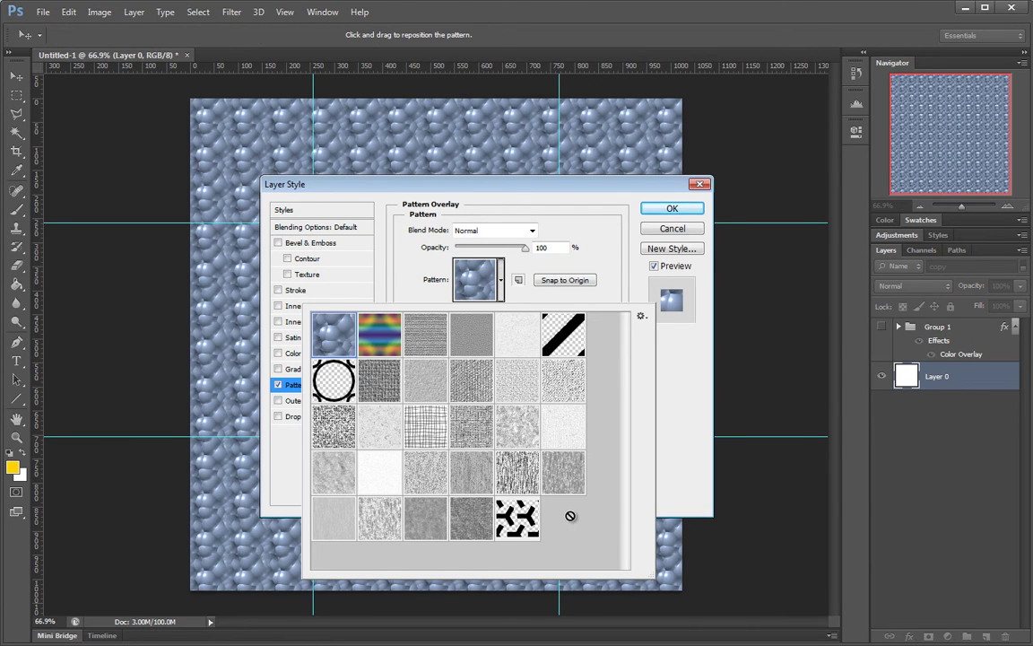
left_click(517, 519)
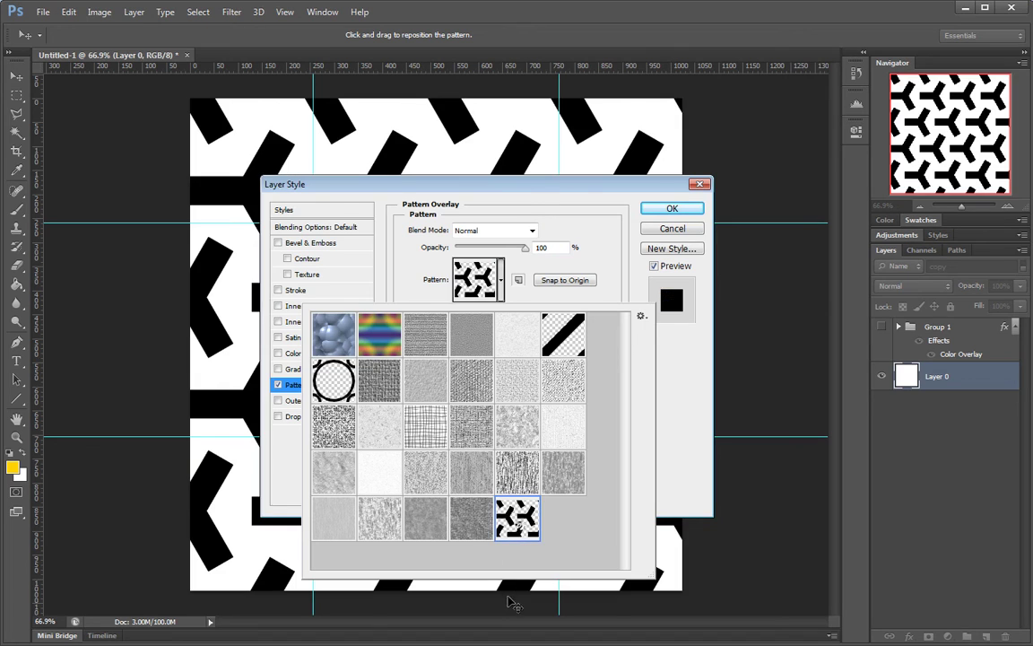
left_click(684, 443)
left_click_drag(616, 185, 1021, 142)
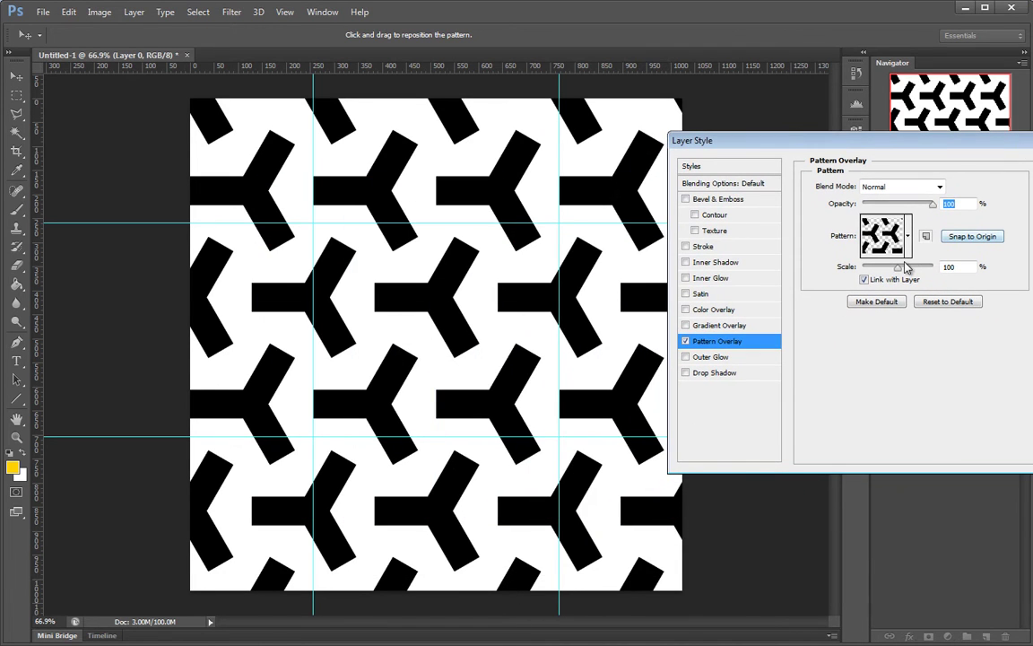
left_click_drag(898, 267, 876, 268)
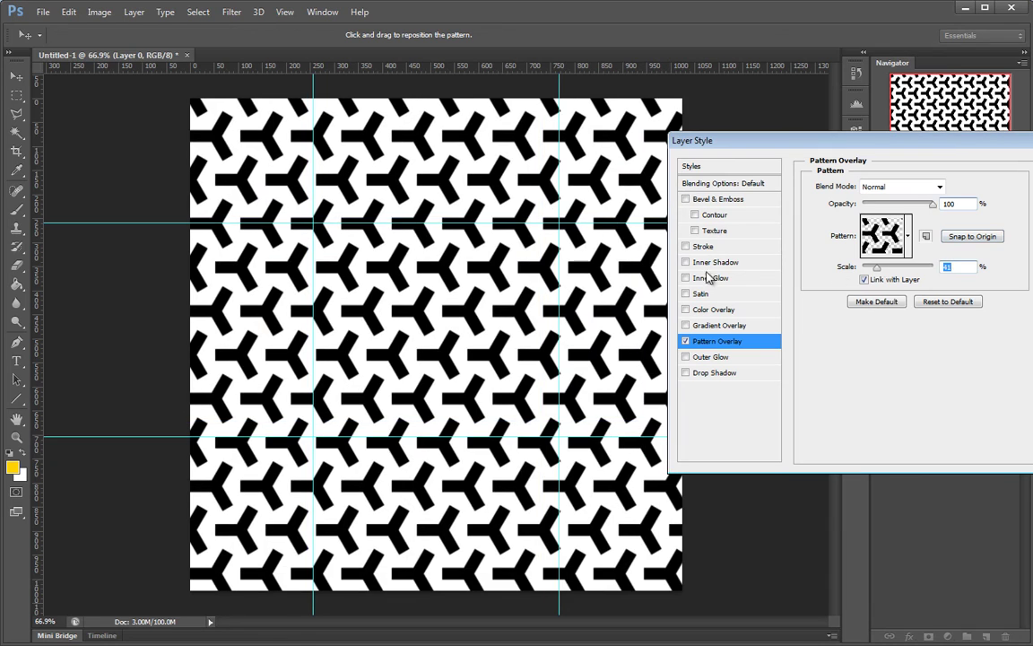
Clear all guides from the document.
left_click(284, 12)
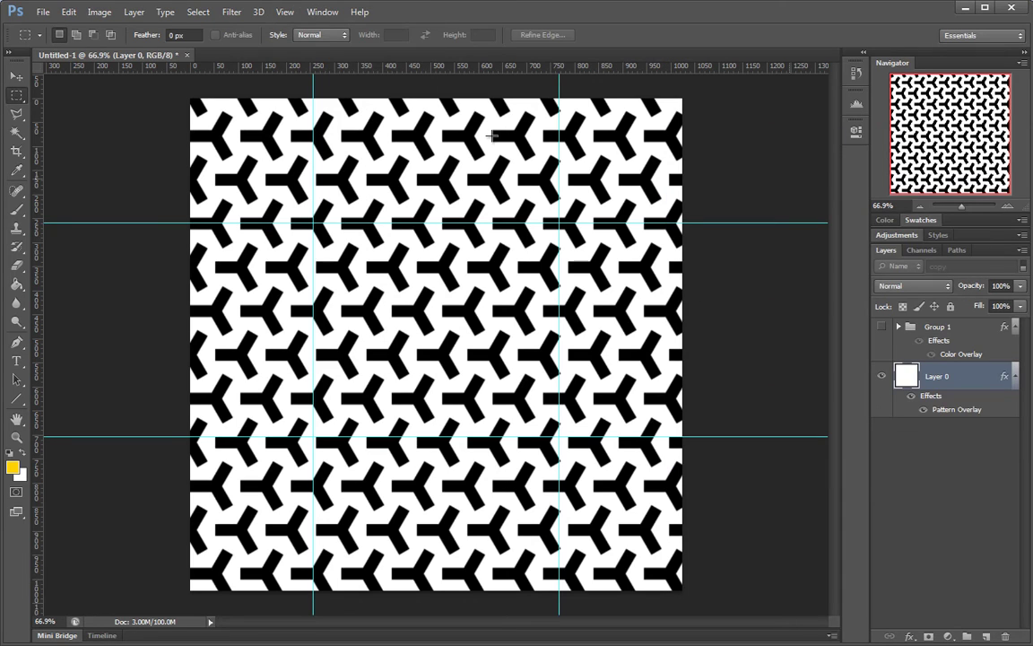
left_click(284, 11)
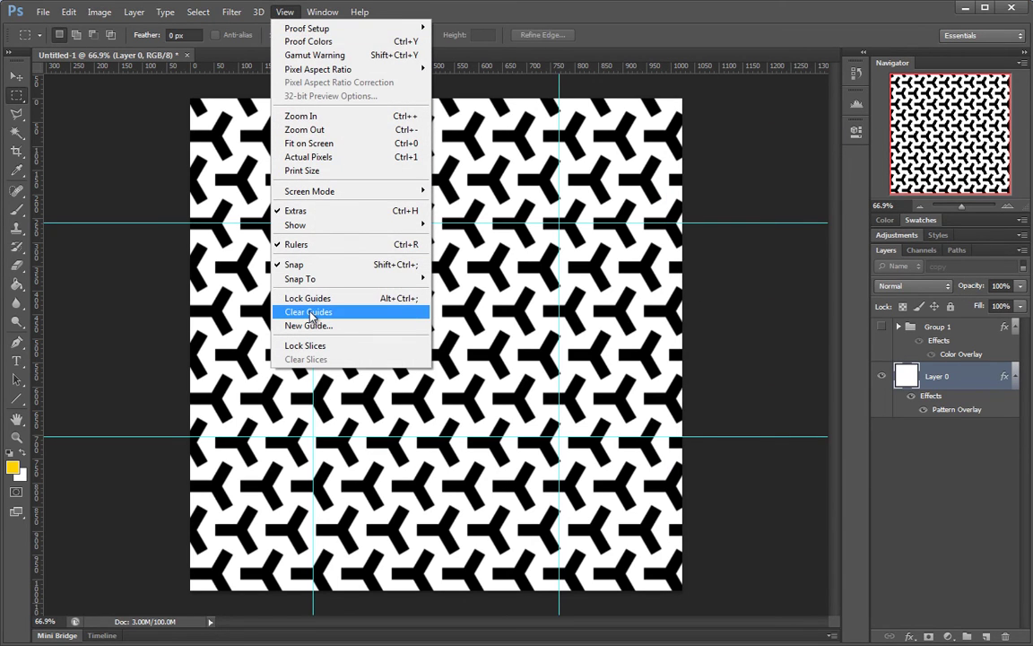
left_click(376, 312)
Review Layer 0's Pattern Overlay settings and examine the tiled pattern closely for visible seams.
double_click(998, 411)
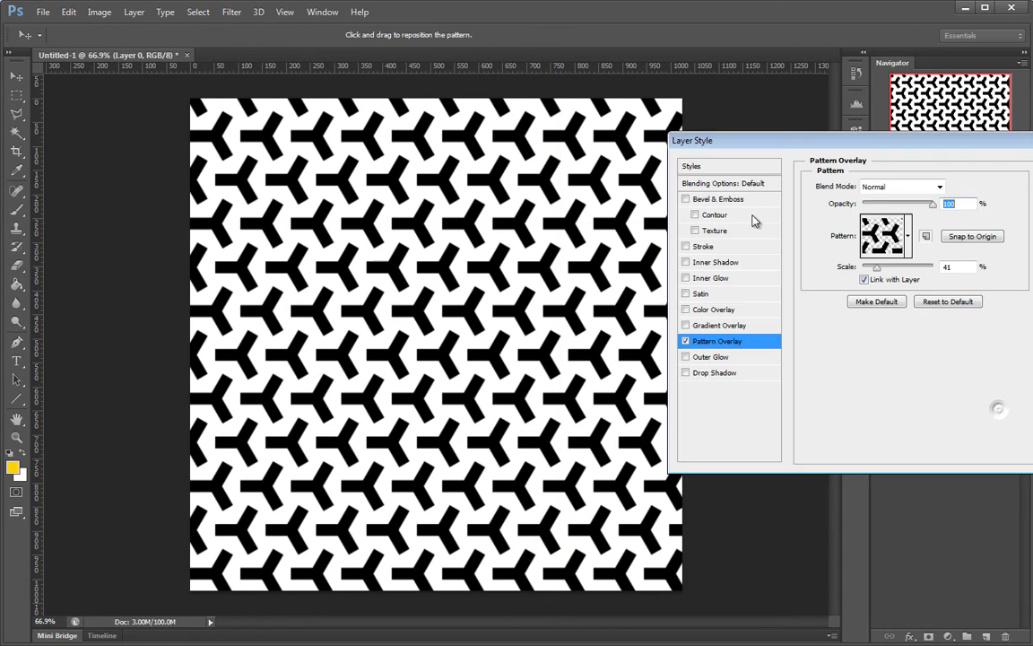
left_click_drag(799, 152, 455, 226)
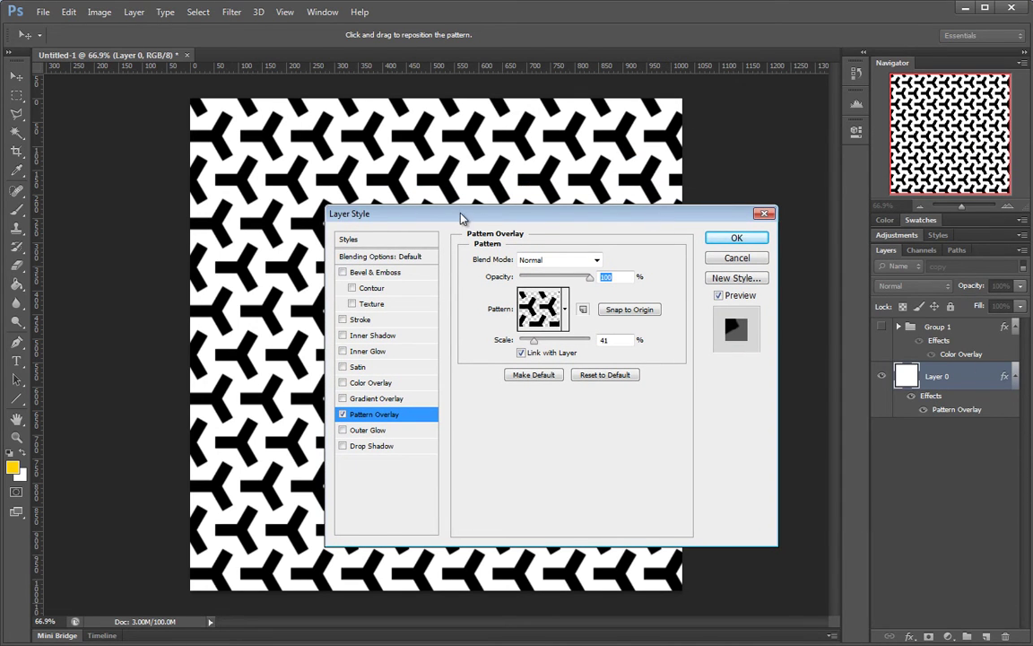
left_click_drag(461, 217, 422, 218)
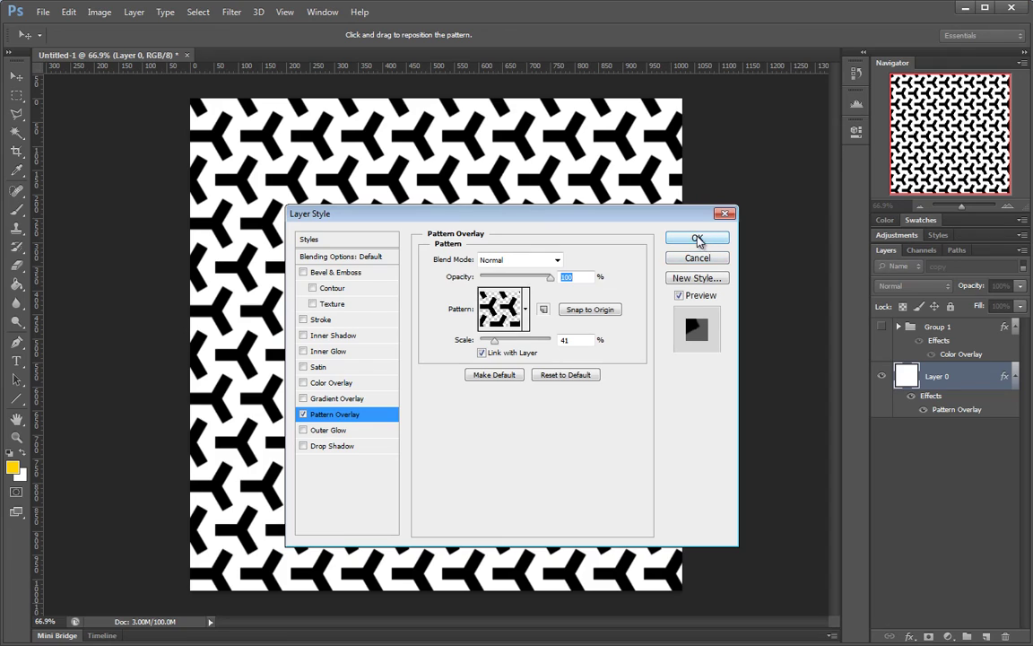
left_click_drag(565, 211, 610, 174)
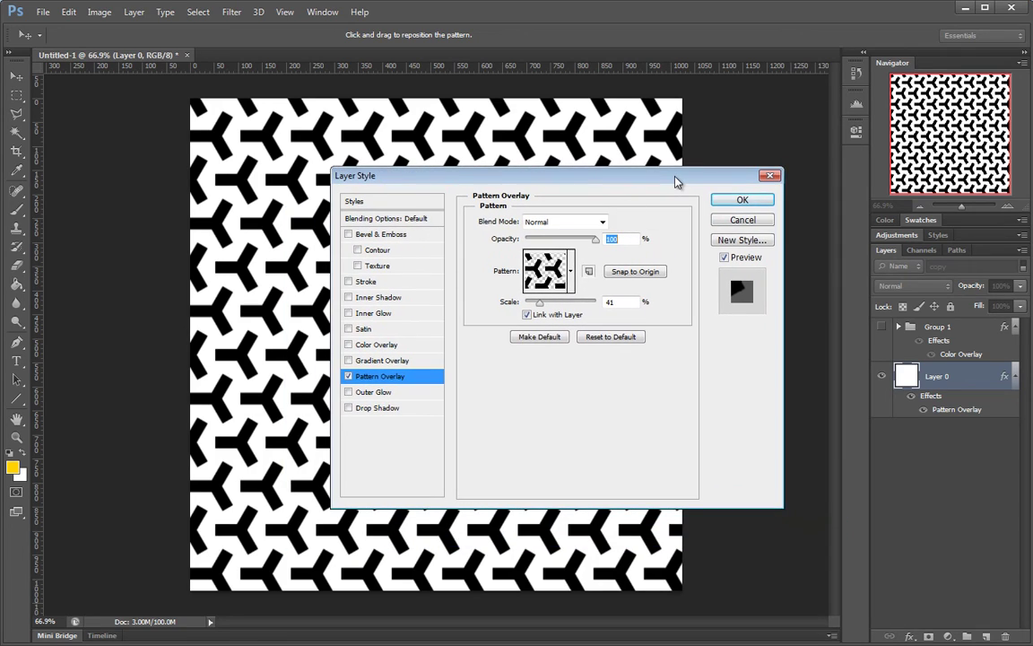
left_click(732, 201)
left_click_drag(431, 335, 487, 333)
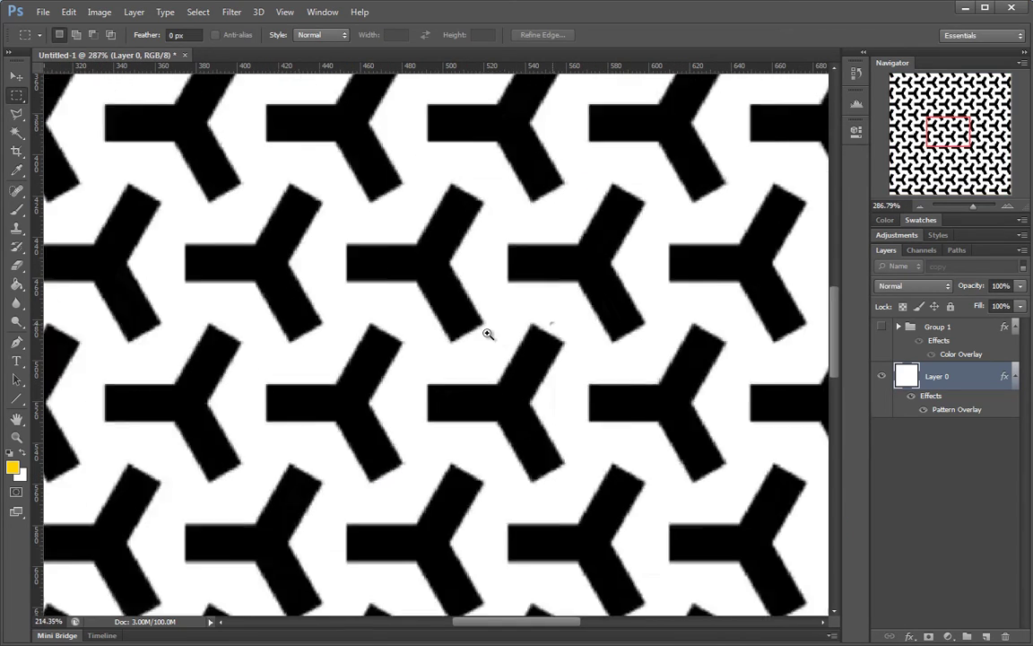
scroll(488, 334, "down", 8)
scroll(496, 346, "up", 3)
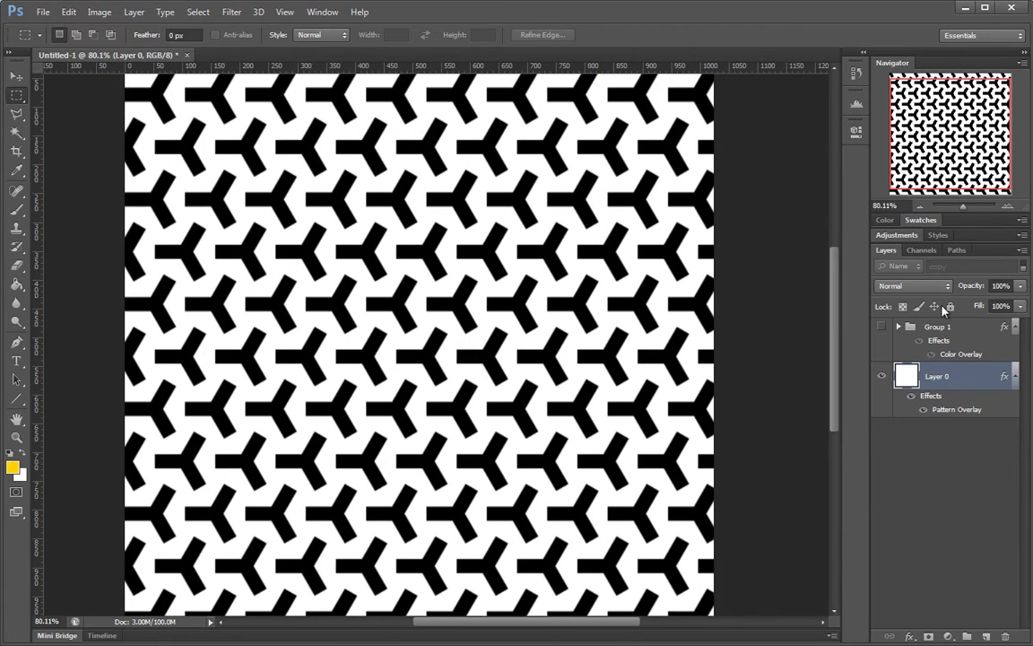
Try Layer 0 with 0% Fill and with a reduced layer Opacity, restoring both to 100%.
left_click_drag(976, 309, 543, 383)
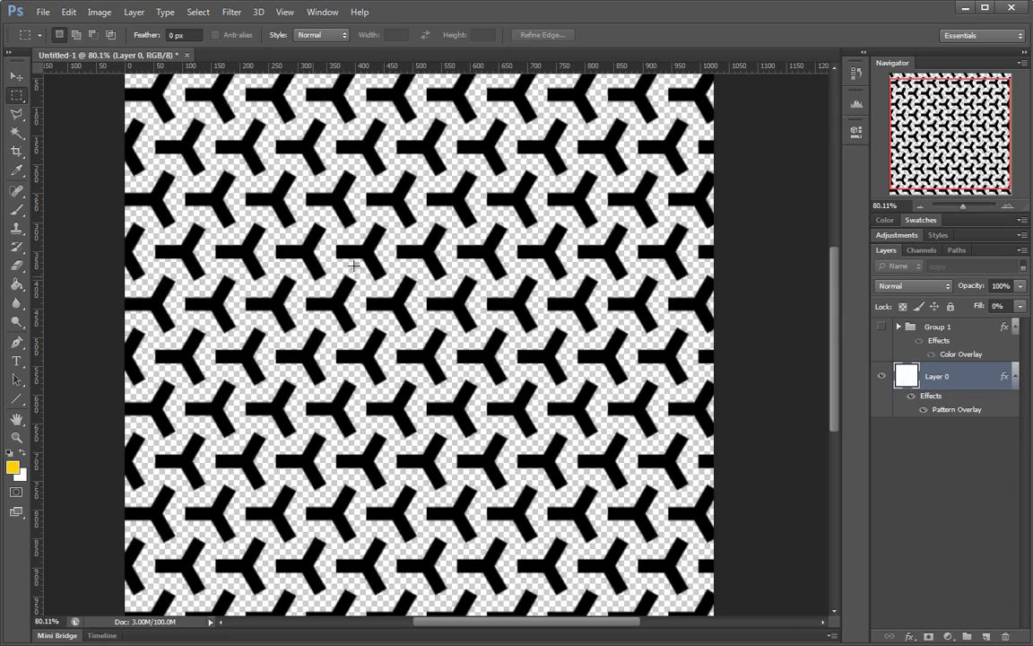
key("ctrl+space")
left_click_drag(439, 298, 422, 299)
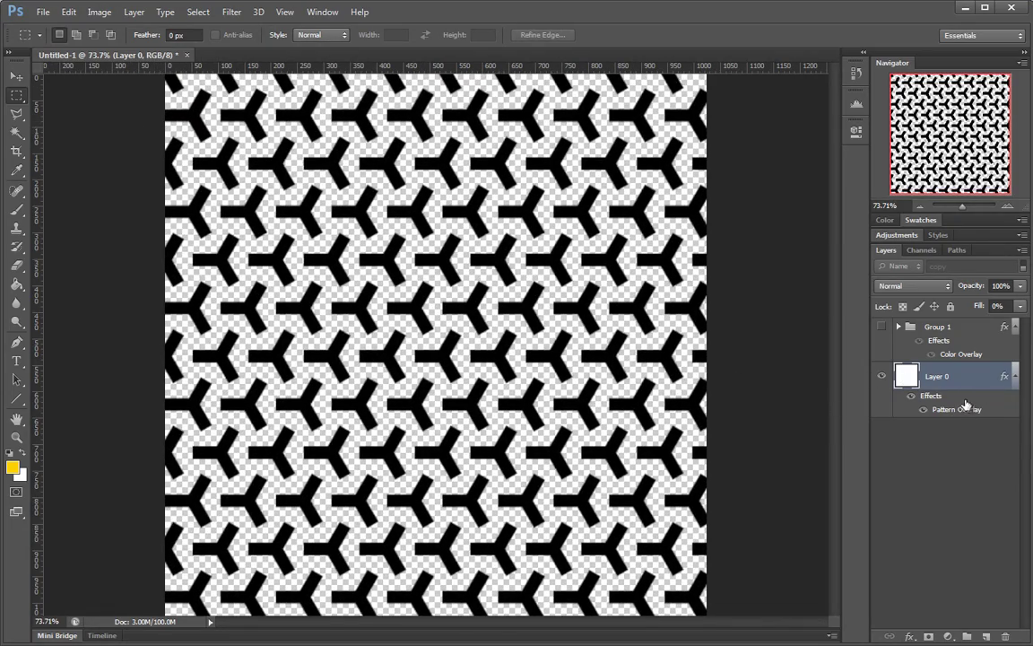
mouse_move(978, 286)
left_mouse_down()
mouse_move(900, 292)
mouse_move(969, 300)
mouse_move(867, 272)
mouse_move(919, 271)
mouse_move(1023, 303)
mouse_move(969, 286)
mouse_move(888, 287)
mouse_move(968, 291)
left_mouse_up()
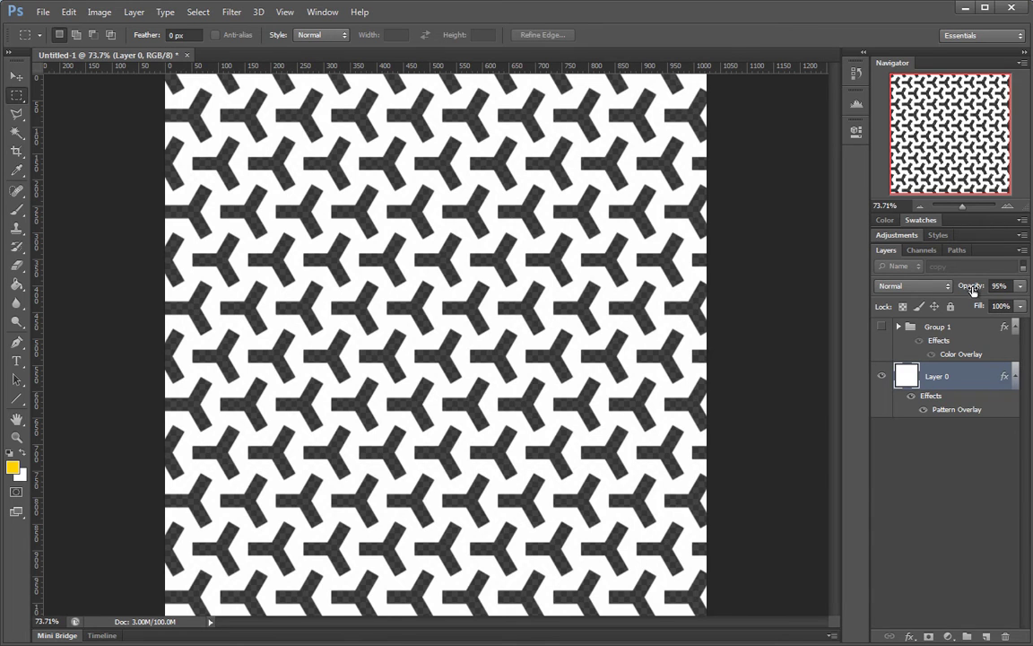
left_click_drag(973, 289, 1022, 380)
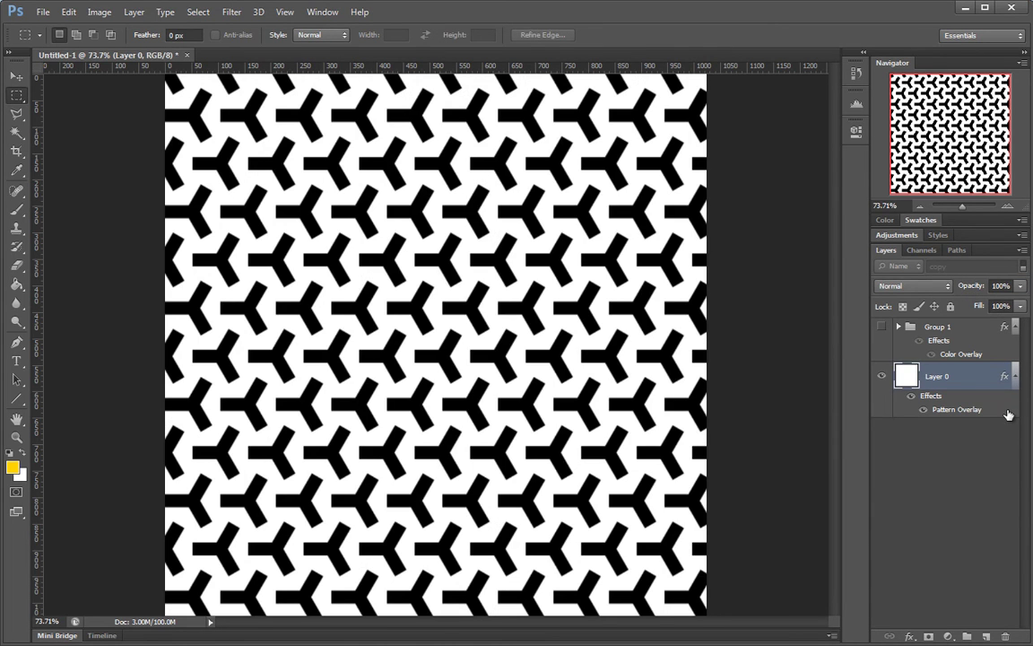
Review Layer 0's layer style, comparing the Opacity and Fill Opacity in Blending Options with the Pattern Overlay settings.
double_click(1008, 412)
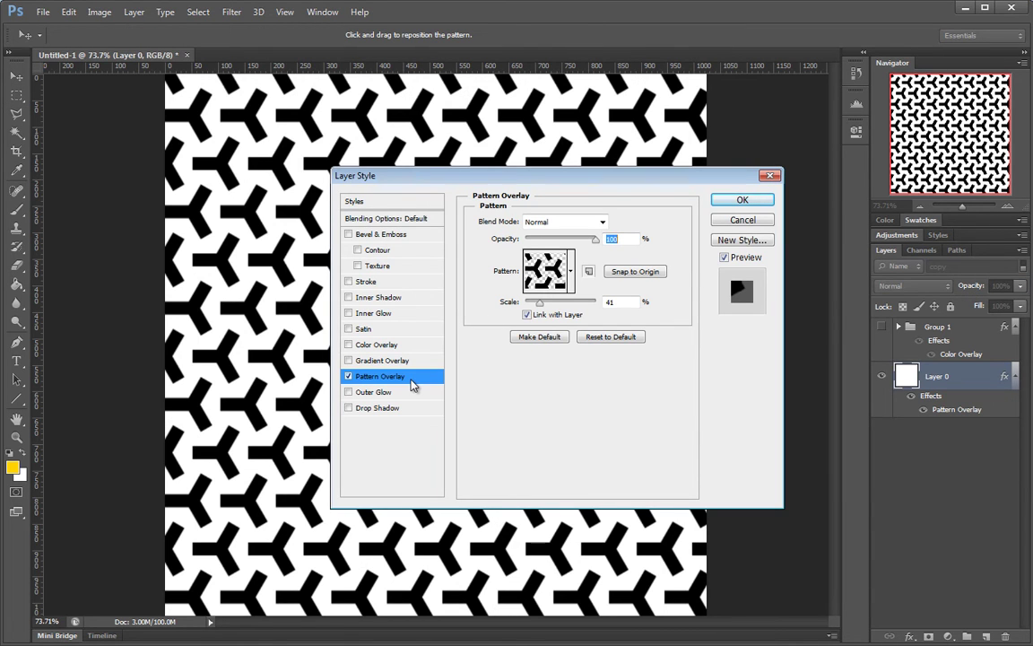
left_click_drag(571, 240, 594, 237)
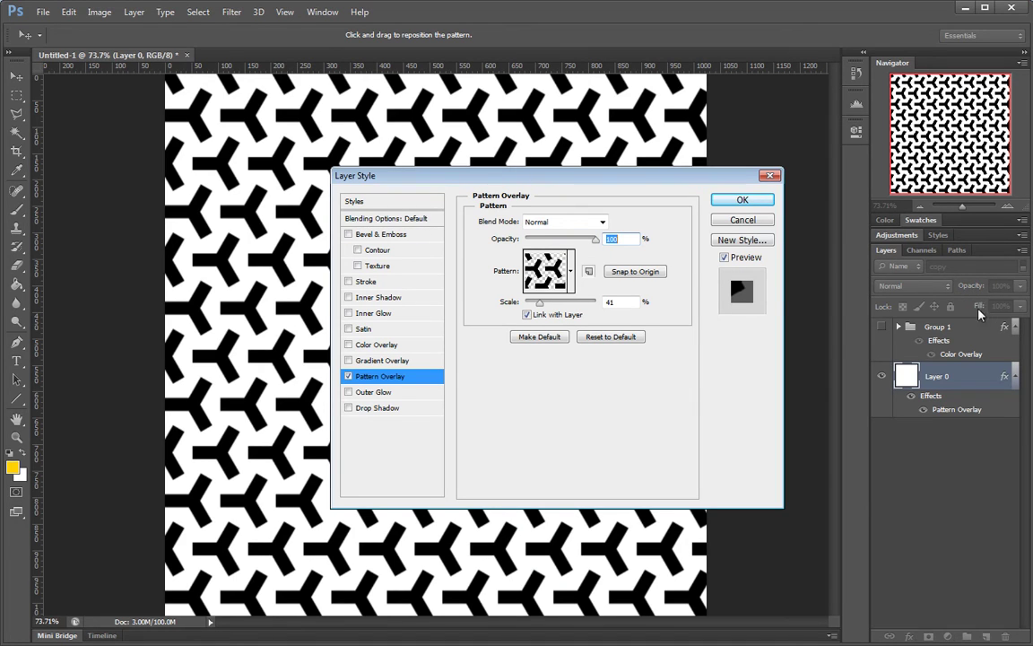
left_click(395, 218)
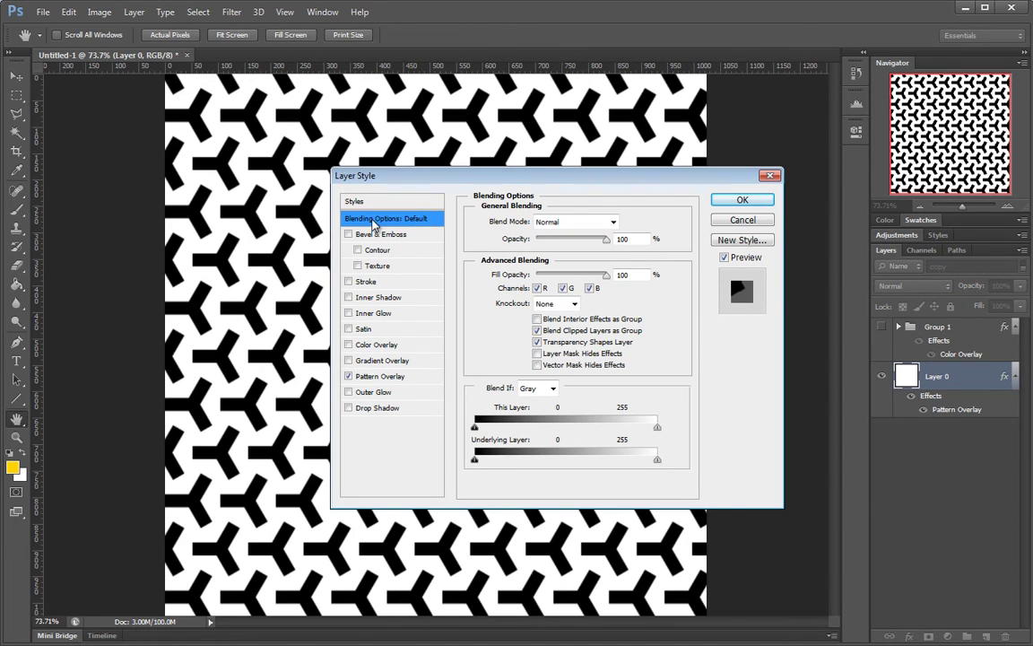
left_click(399, 219)
left_click(420, 203)
left_click(418, 218)
left_click_drag(595, 243, 650, 284)
left_click_drag(592, 175, 547, 214)
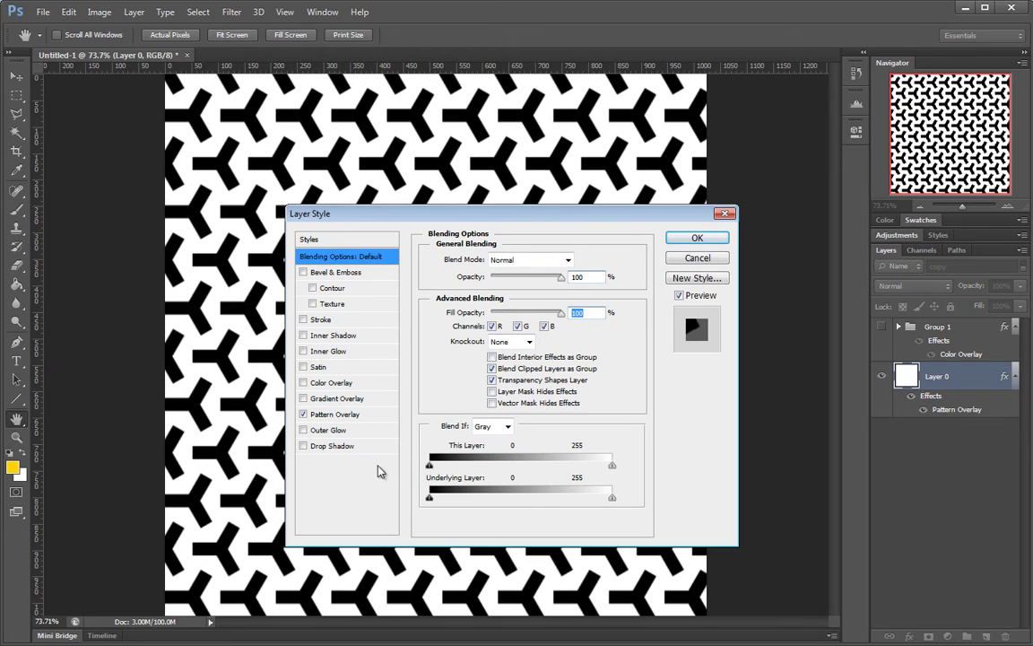
left_click(333, 414)
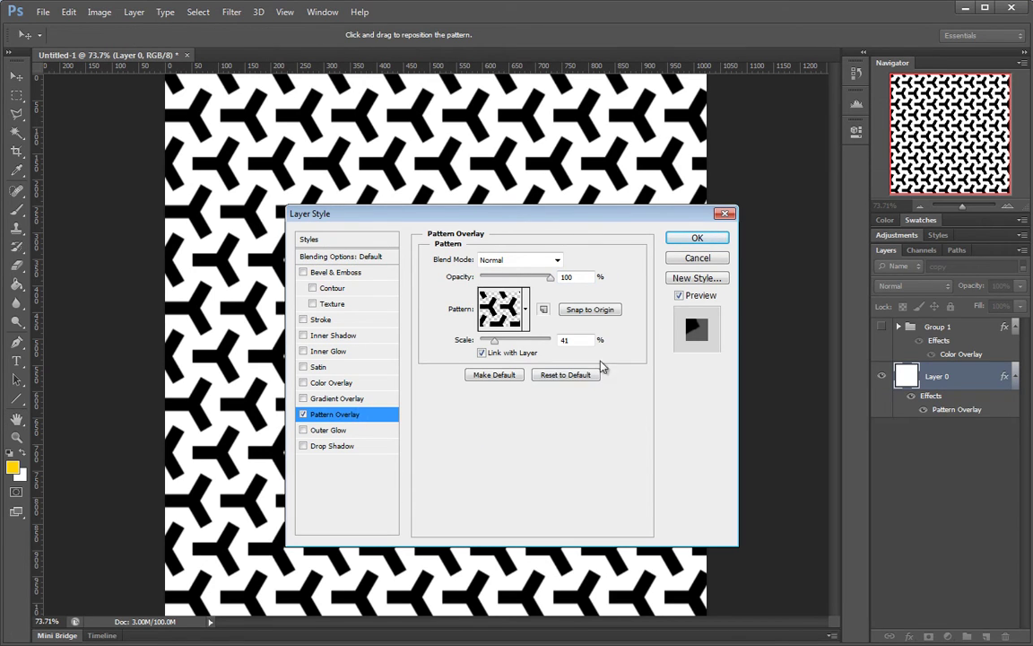
left_click(699, 239)
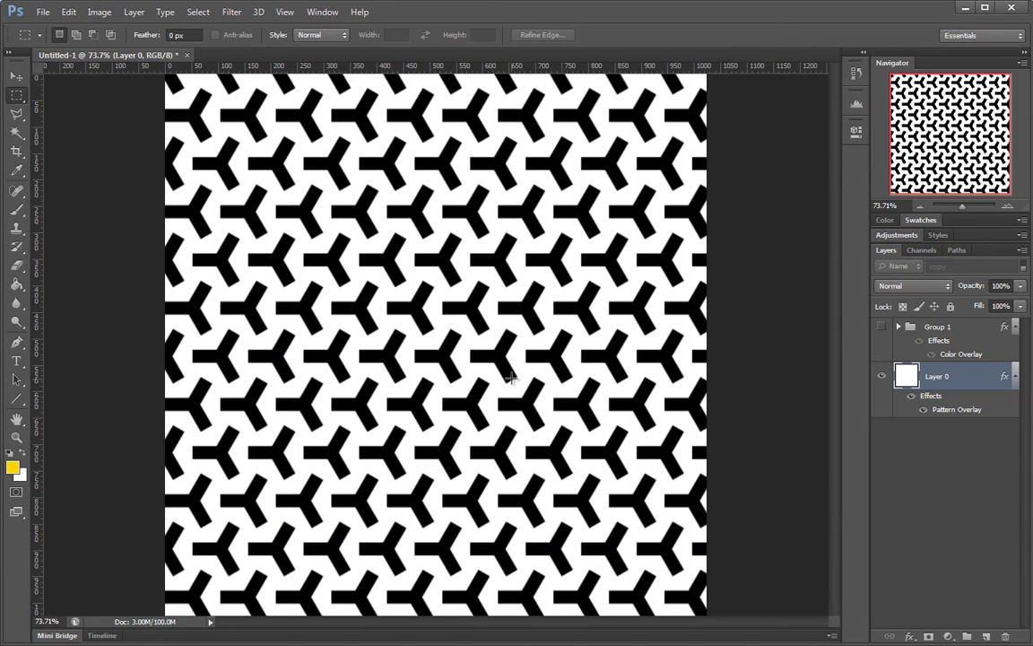
Set the scale of Layer 0's Pattern Overlay to 25%.
mouse_move(508, 379)
left_mouse_down()
mouse_move(476, 378)
mouse_move(500, 386)
left_mouse_up()
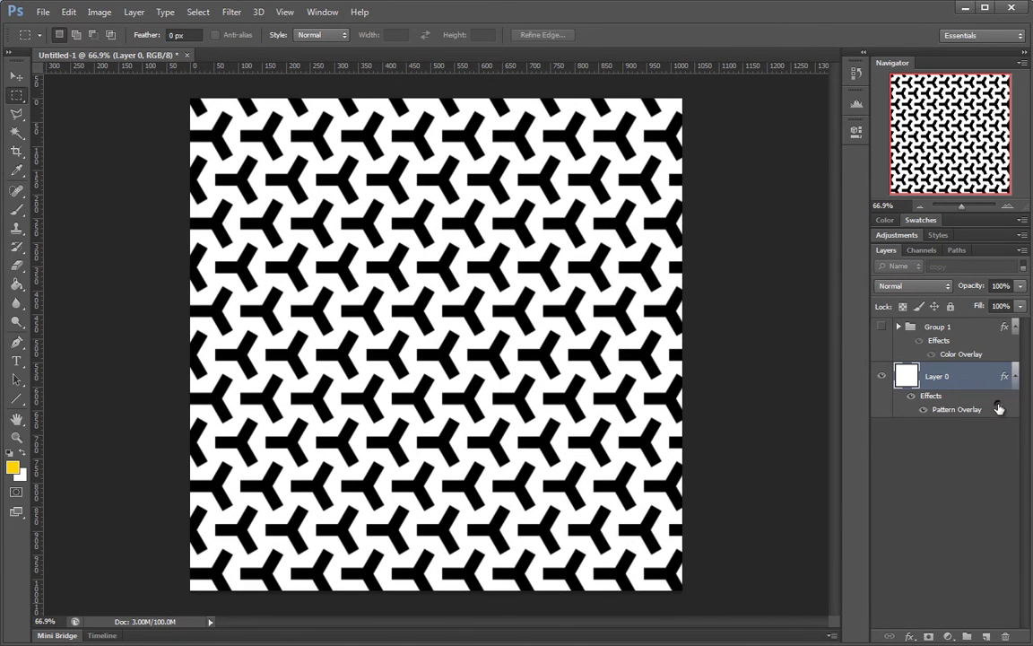
double_click(999, 409)
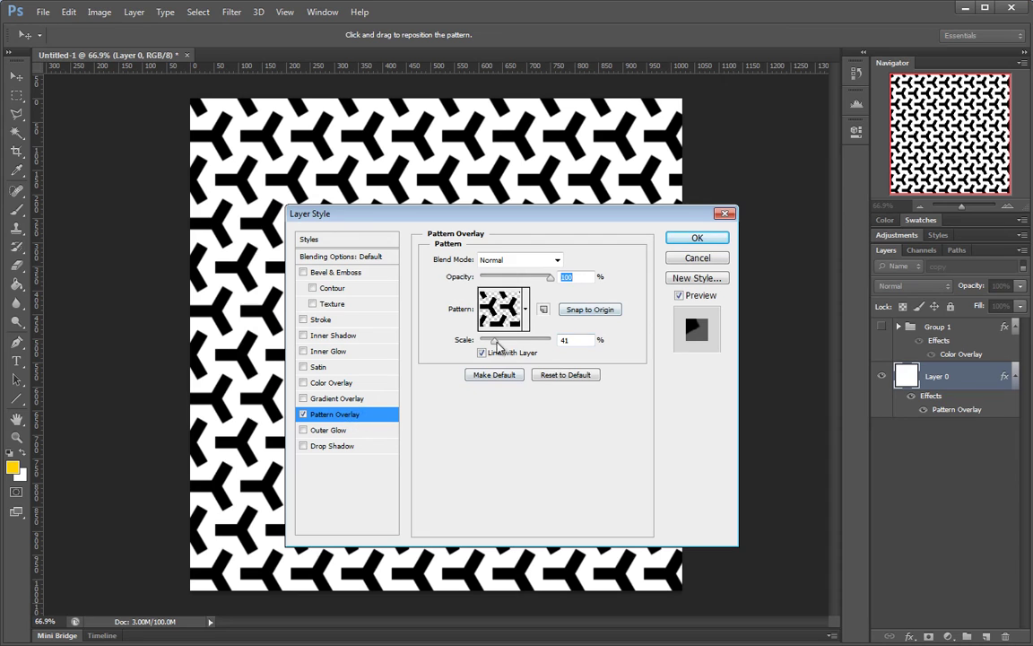
double_click(579, 338)
type("25")
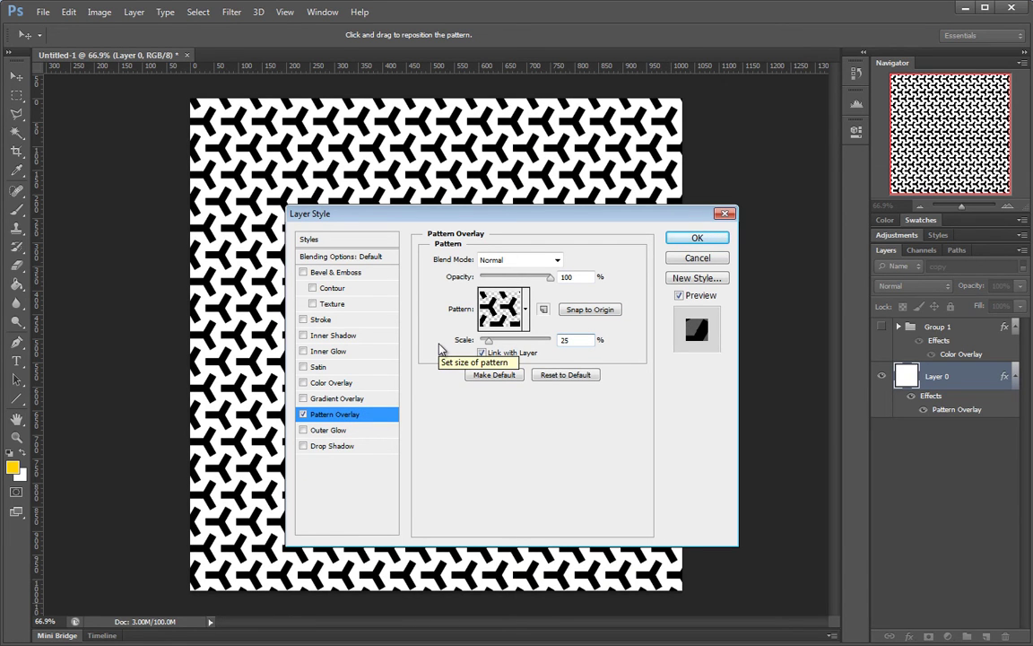
key("Return")
left_click_drag(460, 322, 586, 303)
left_click_drag(627, 268, 513, 328)
key("ctrl+plus")
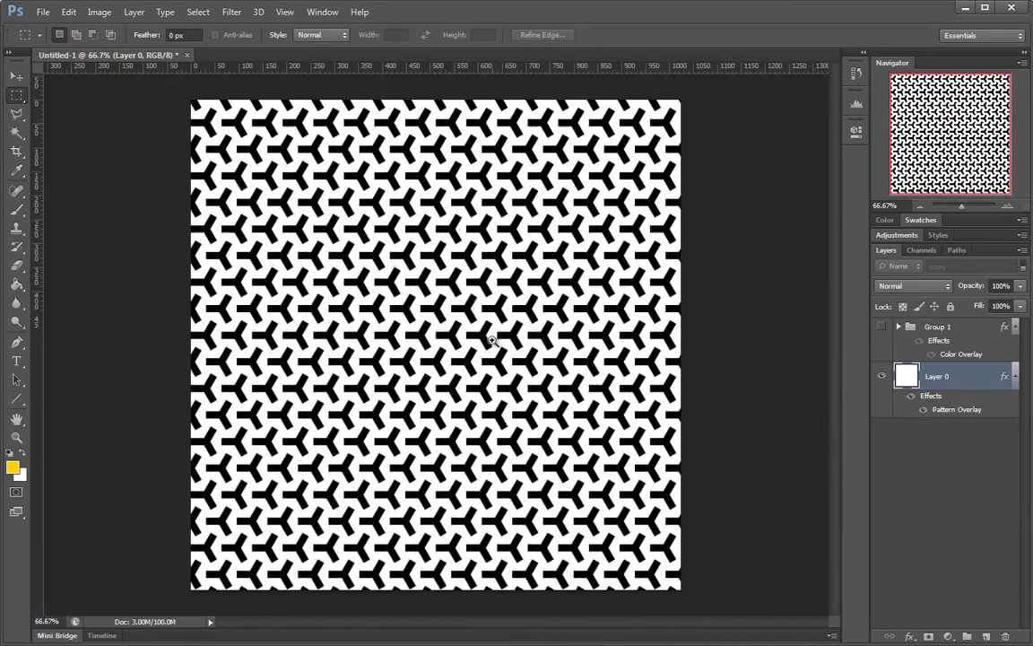
Reposition the Pattern Overlay on the canvas within Layer 0, and set the layer's Fill to 0%.
double_click(999, 416)
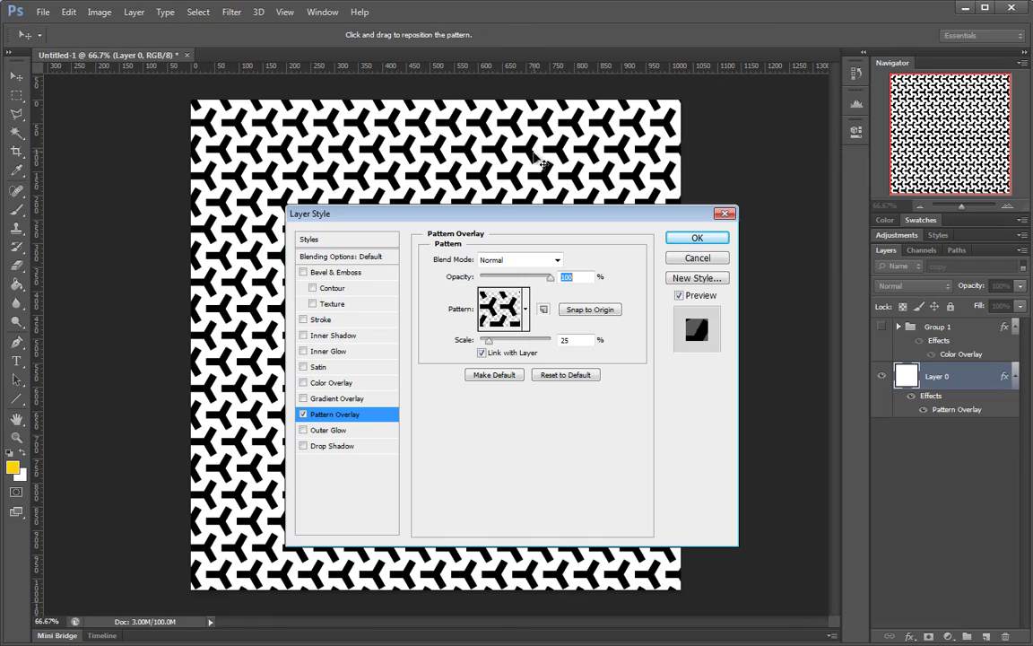
left_click_drag(535, 154, 494, 139)
left_click_drag(529, 215, 739, 187)
left_click_drag(457, 133, 326, 302)
left_click_drag(387, 376, 468, 255)
left_click_drag(334, 311, 327, 278)
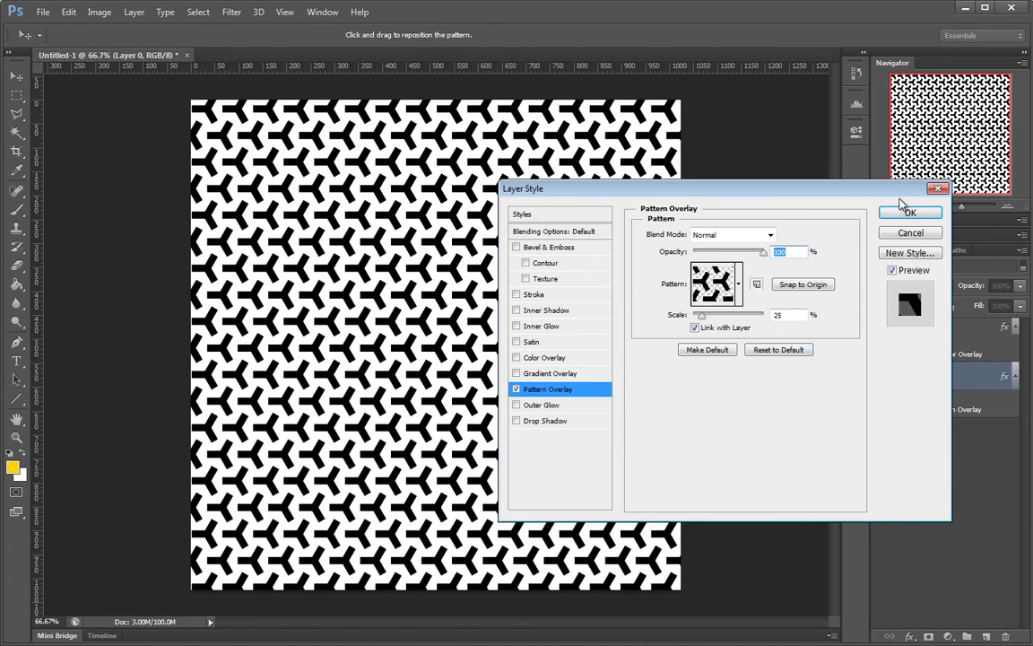
left_click(908, 212)
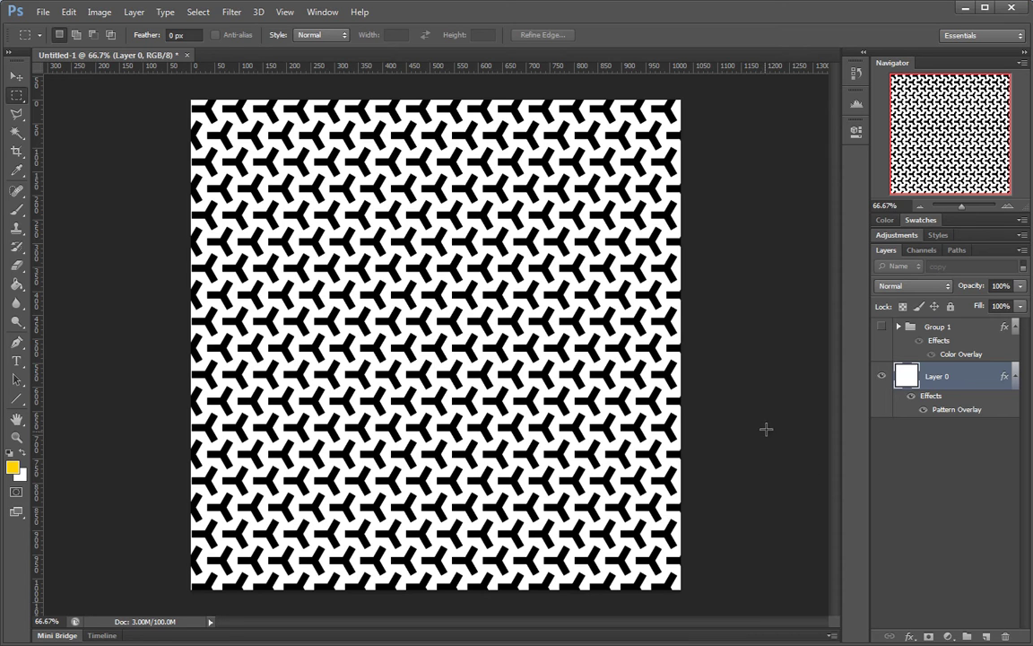
left_click_drag(976, 308, 176, 352)
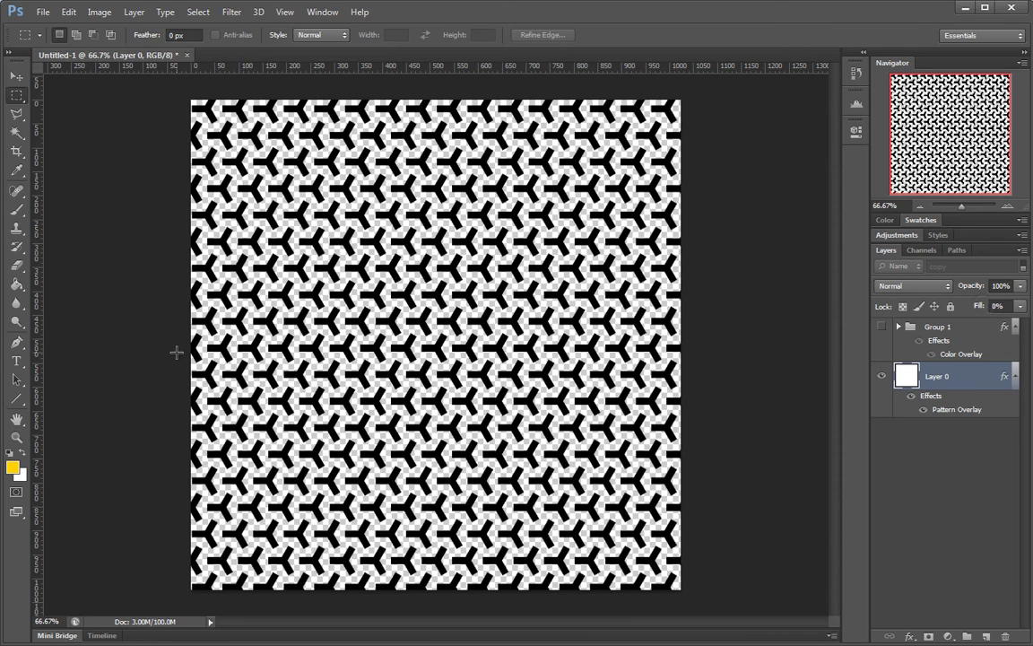
Try converting Layer 0 to a Smart Object.
right_click(979, 377)
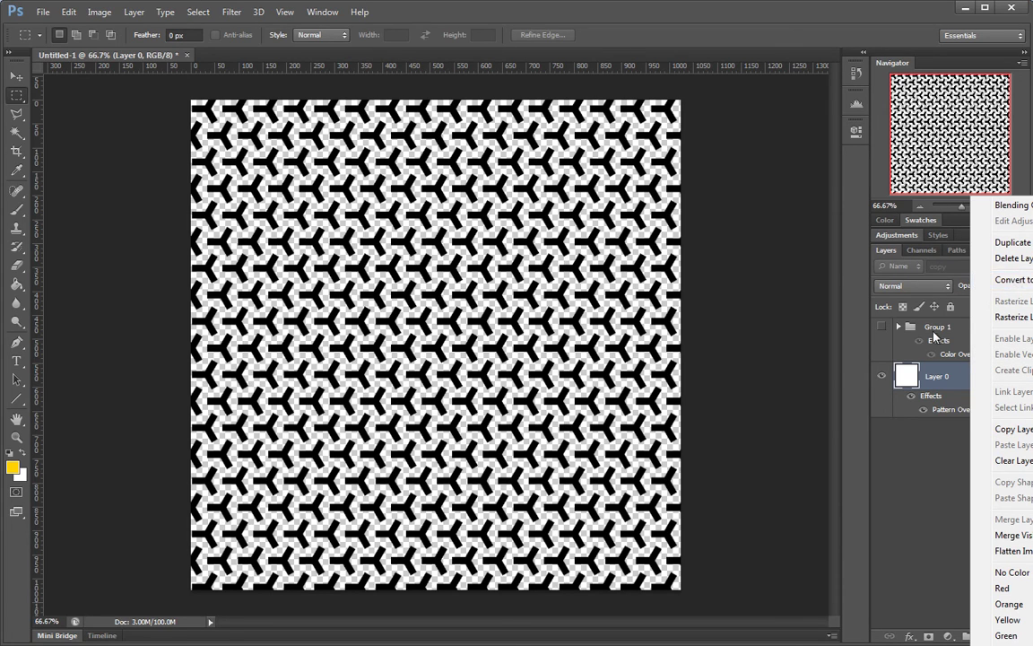
right_click(894, 375)
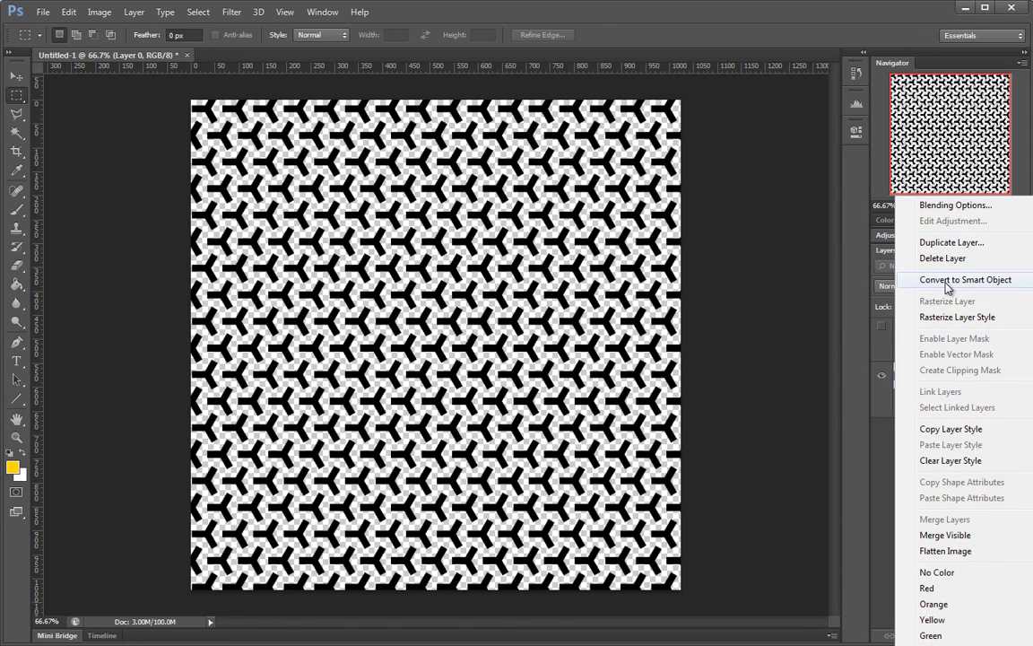
left_click(948, 281)
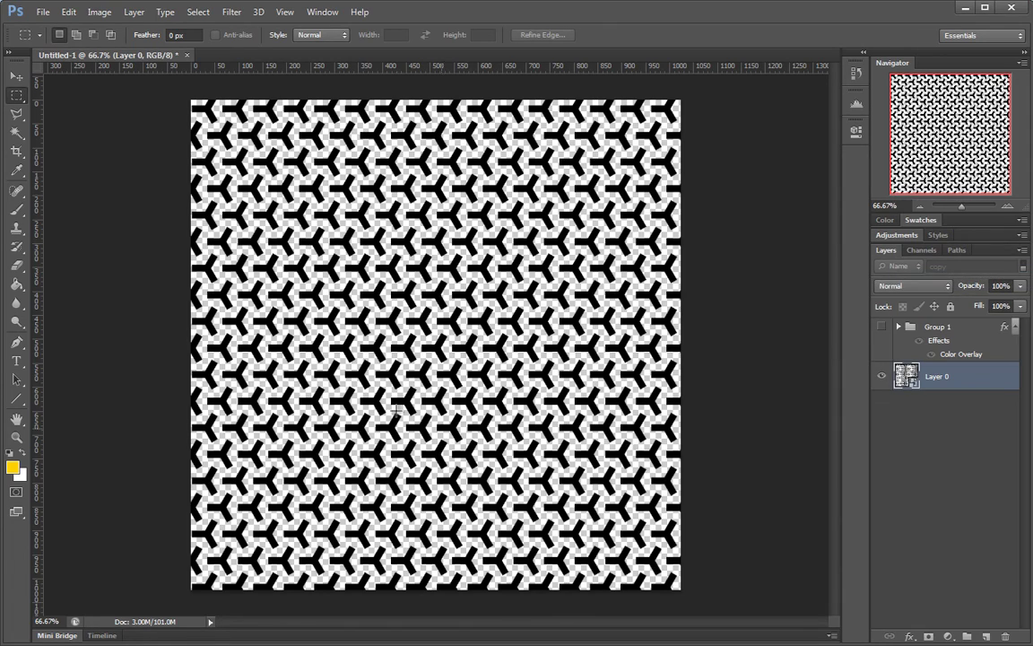
scroll(396, 410, "down", 2)
scroll(387, 408, "up", 1)
left_click_drag(403, 319, 570, 320)
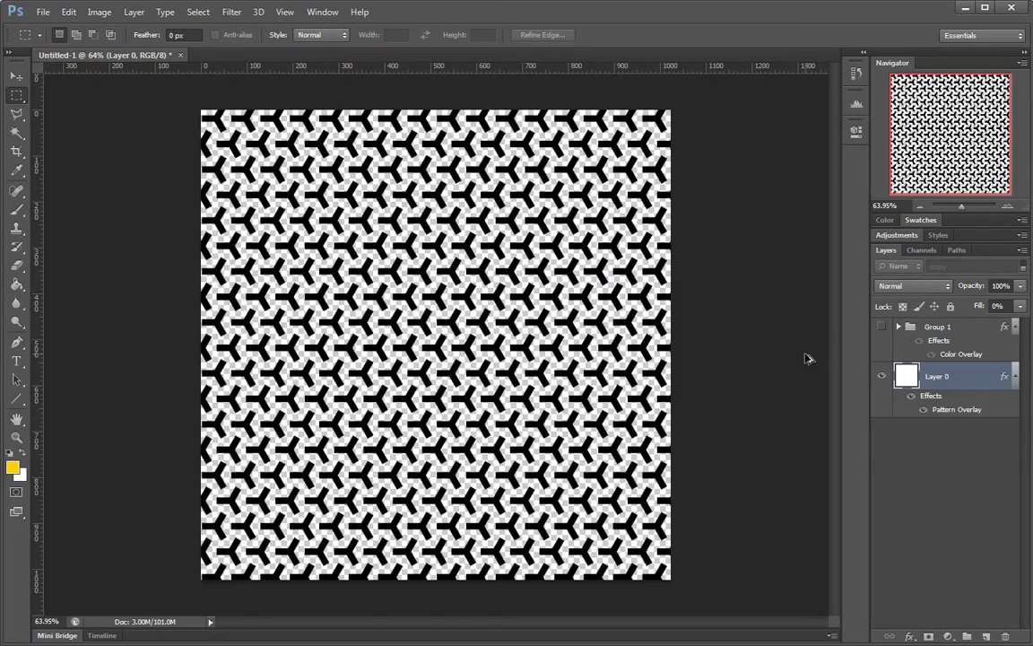
Try moving and transforming the unconverted Layer 0 with its Fill set to 100% to test how the overlay pattern behaves.
left_click_drag(480, 308, 470, 260)
key("ctrl+z")
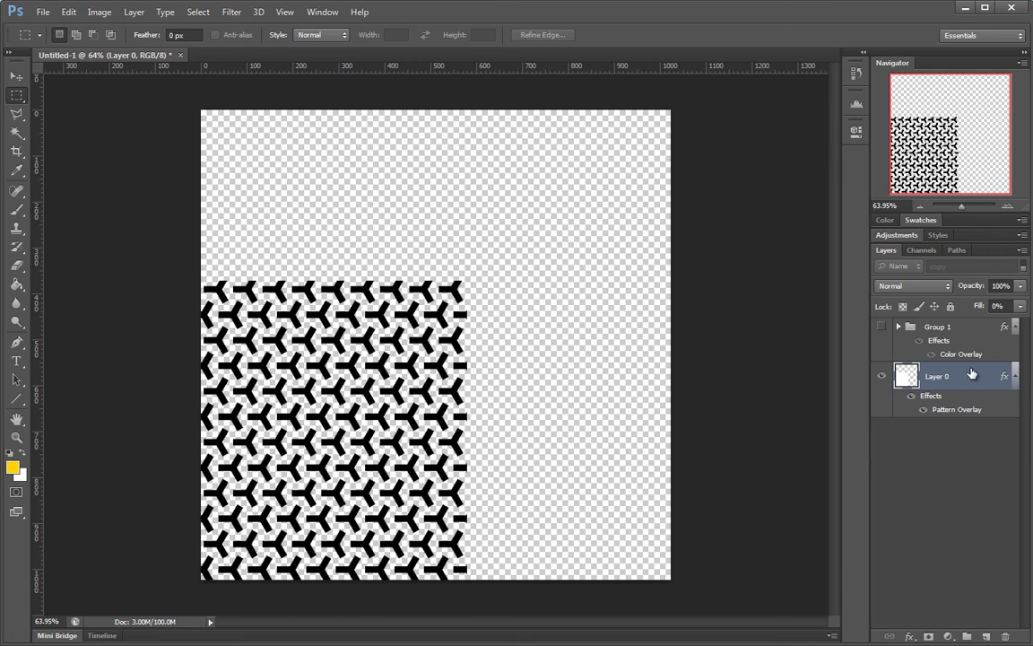
left_click_drag(985, 312, 1031, 309)
left_click_drag(357, 442, 481, 485)
left_click_drag(481, 484, 521, 397)
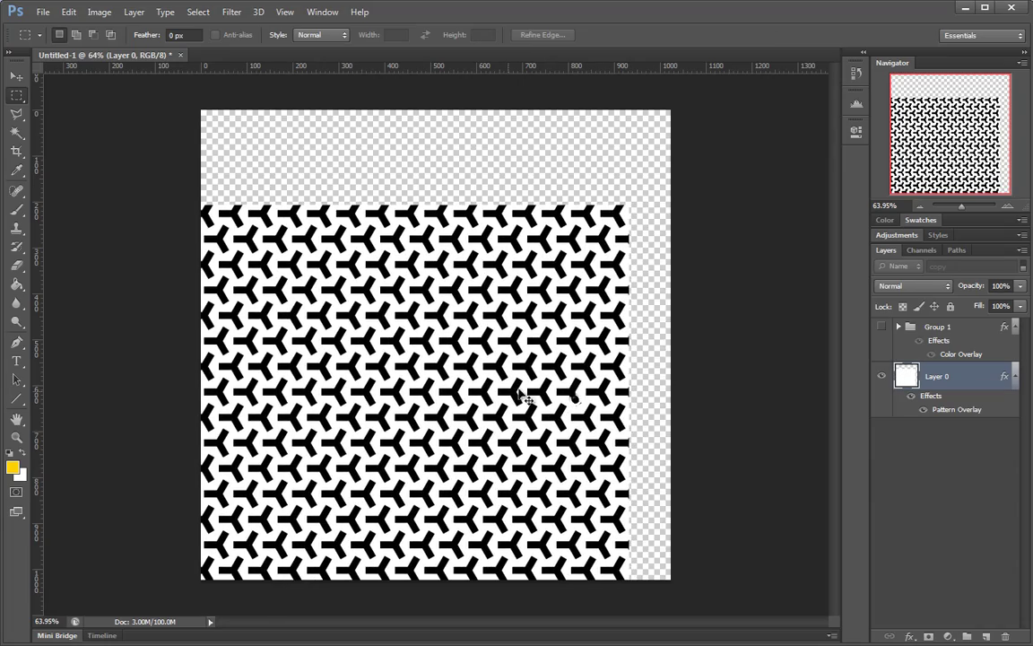
key("ctrl+t")
left_click_drag(628, 238, 561, 310)
key("Escape")
key("shift+0")
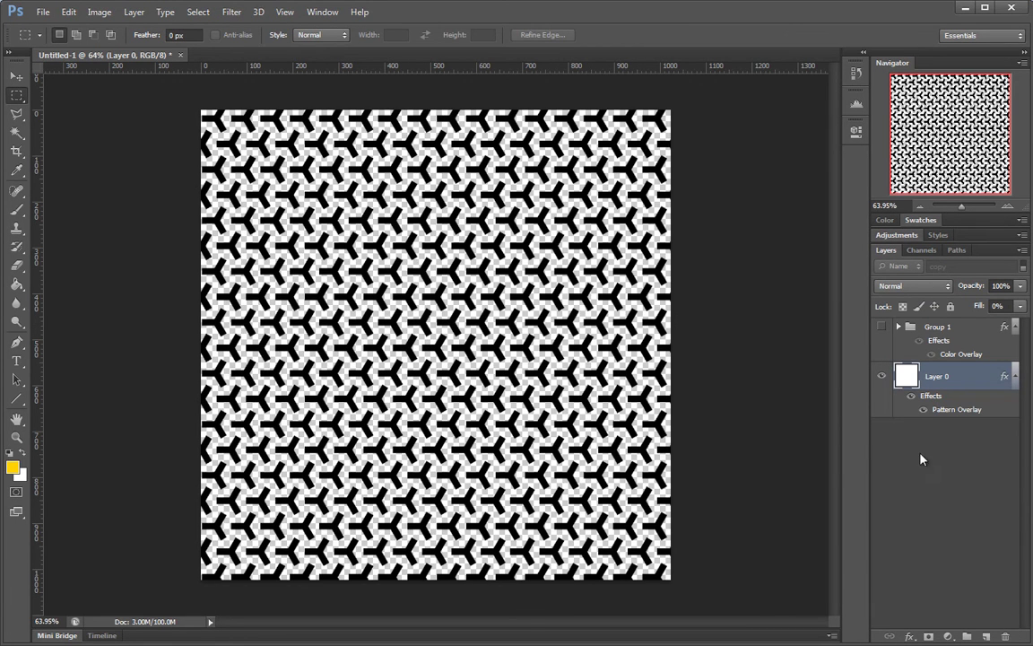
Convert Layer 0 with its Pattern Overlay to a Smart Object and move it down and left on the canvas.
right_click(976, 377)
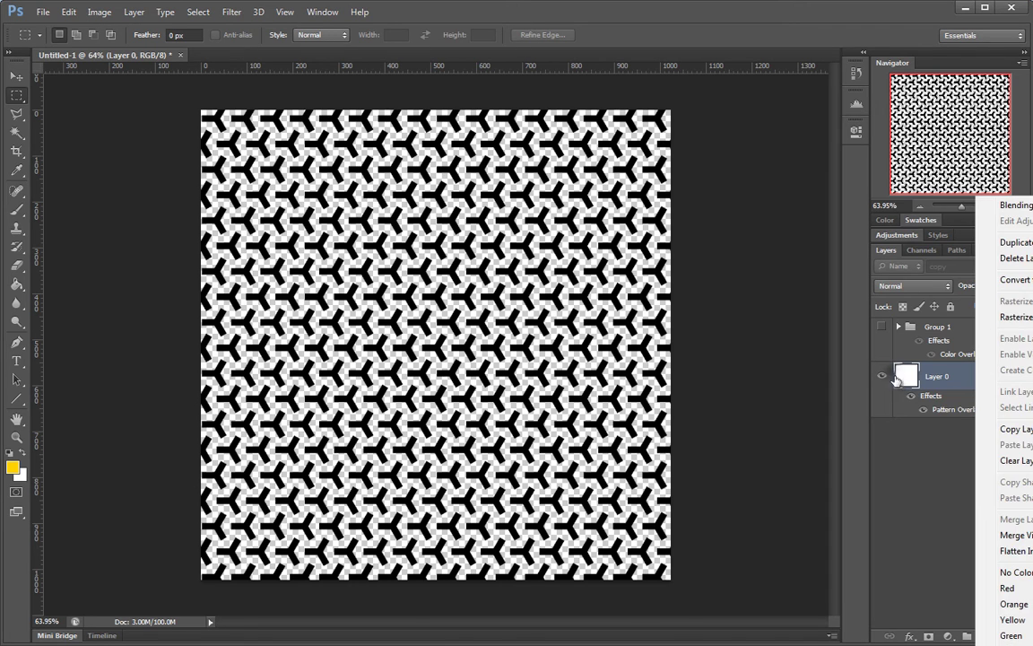
left_click(843, 280)
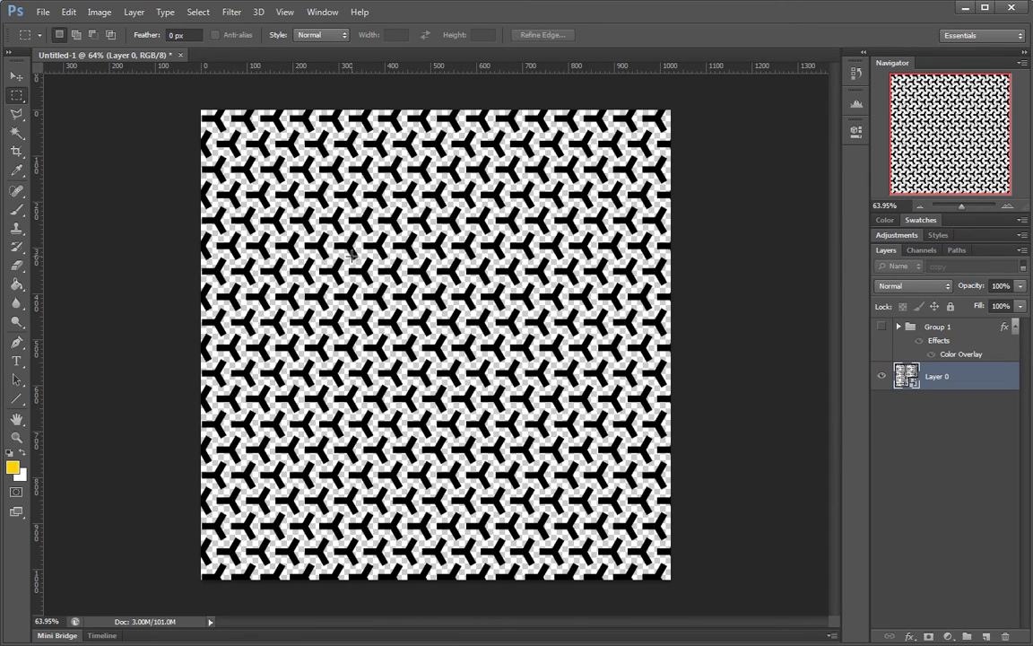
left_click_drag(419, 232, 379, 349, "ctrl")
Try rotating the Layer 0 Smart Object slightly with Free Transform.
key("ctrl+t")
left_click_drag(427, 144, 445, 184)
left_click_drag(433, 320, 470, 202)
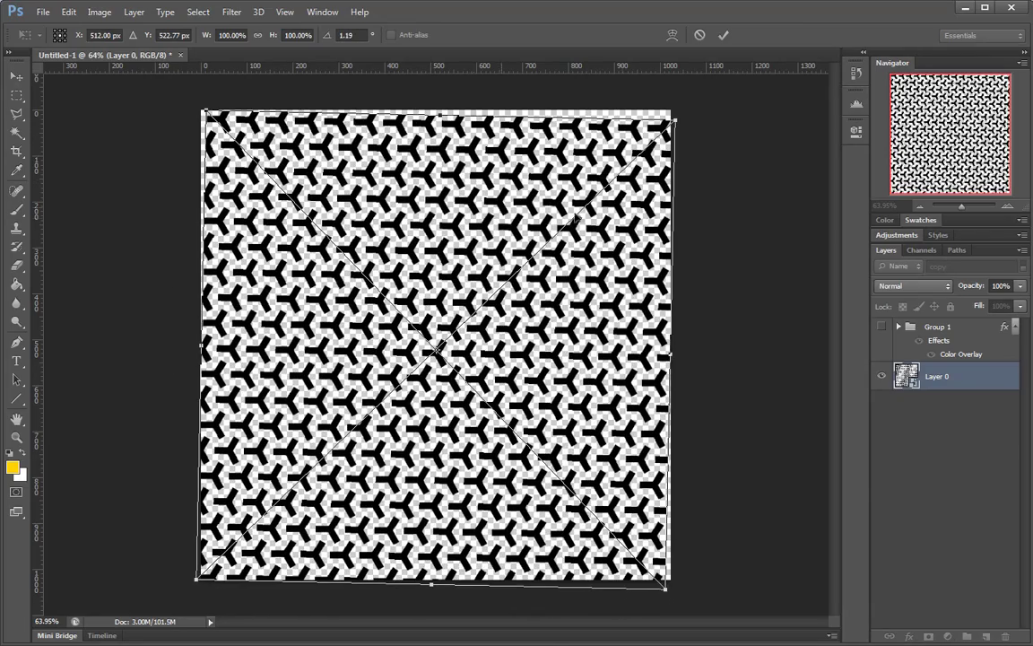
key("Escape")
Move the Layer 0 Smart Object back over the canvas with Free Transform and distort its right corners inward so the pattern tapers in perspective.
key("ctrl+t")
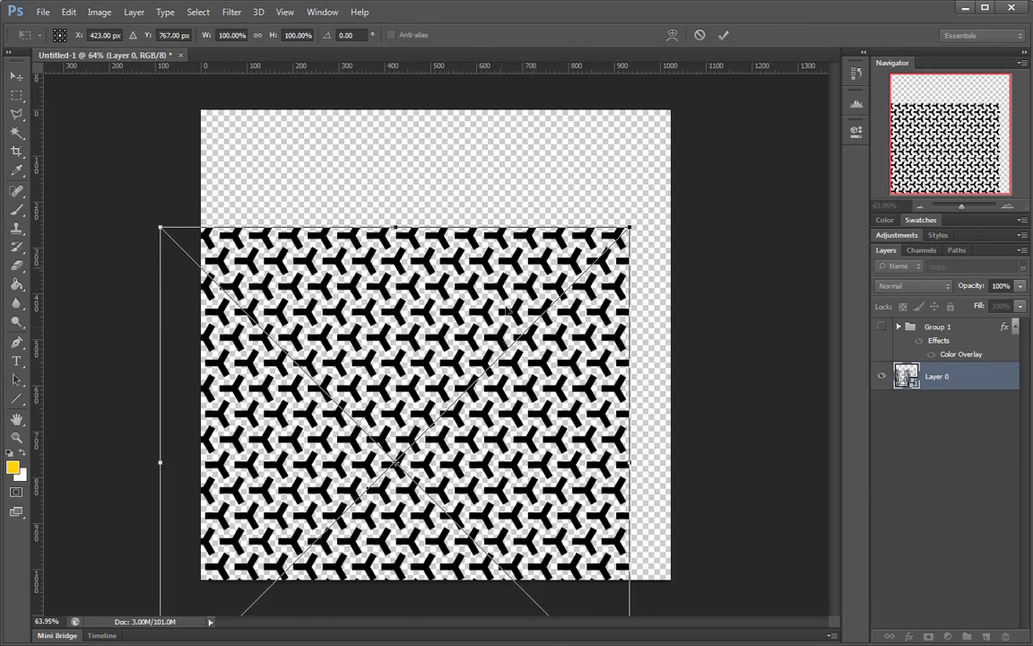
left_click_drag(504, 335, 535, 235)
left_click_drag(661, 127, 732, 319)
left_click_drag(662, 593, 680, 516)
Warp the tapered pattern into a curved surface, bulging its upper edge and pulling its two left corners to the right.
left_click(672, 34)
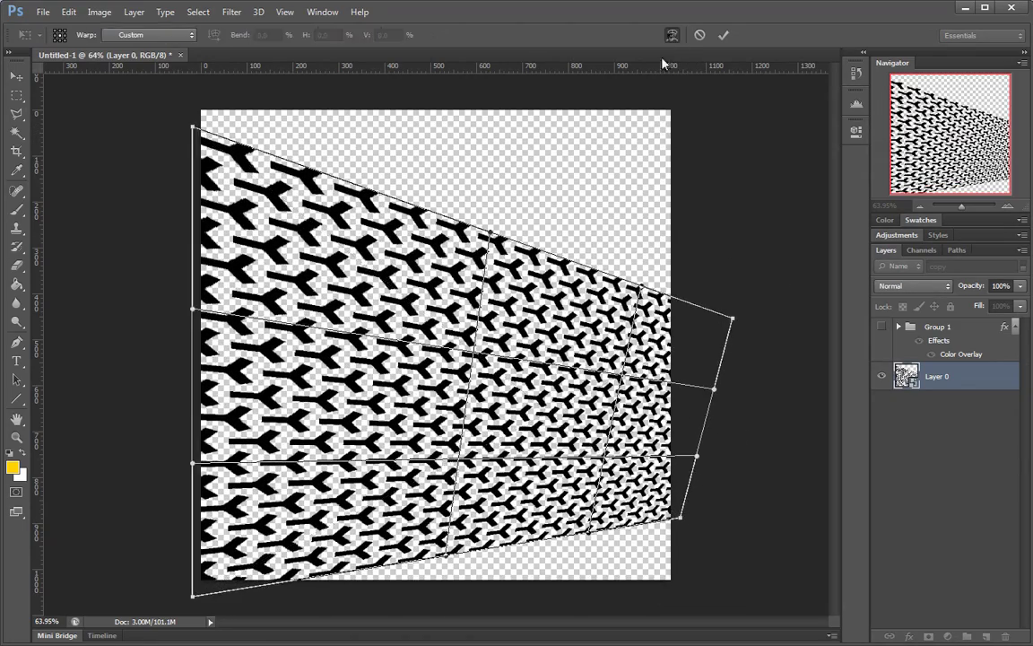
left_click_drag(373, 191, 634, 119)
left_click_drag(500, 454, 496, 404)
left_click_drag(596, 345, 480, 390)
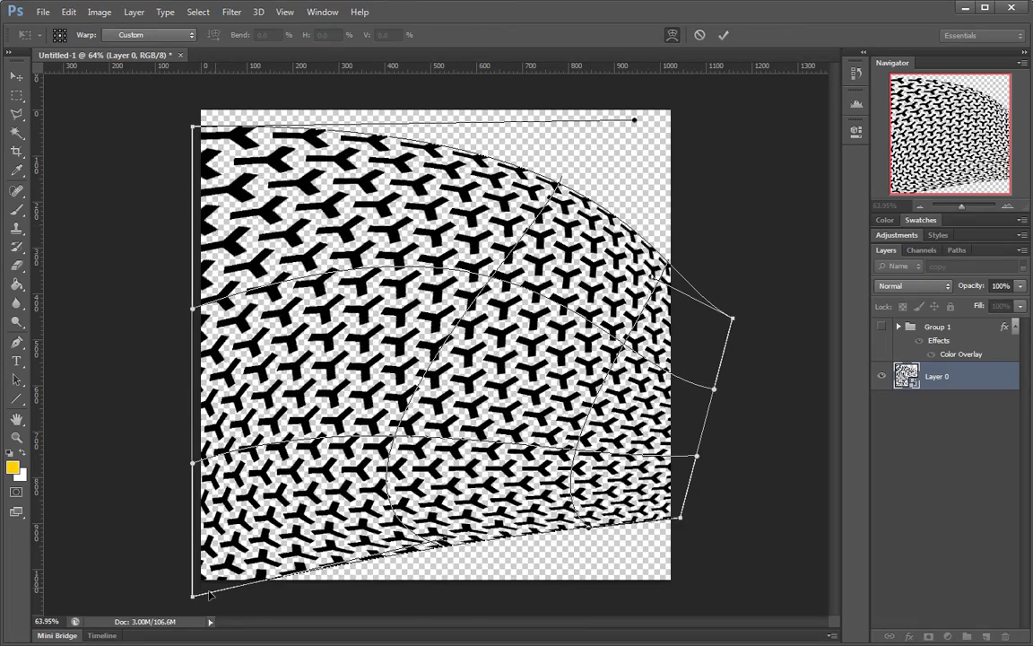
left_click_drag(193, 597, 363, 619)
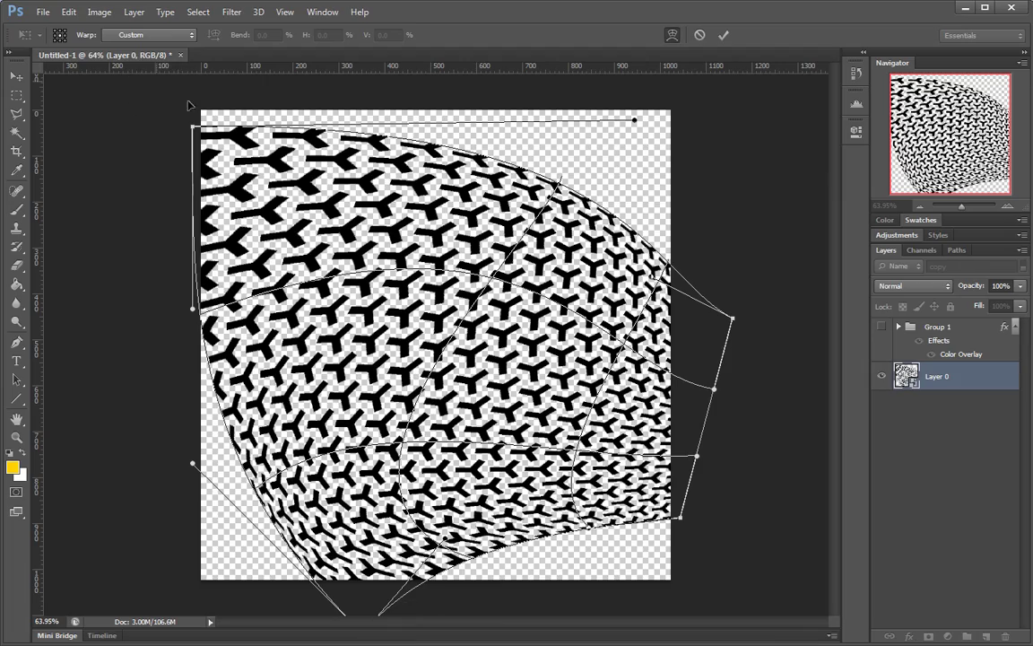
left_click_drag(193, 128, 251, 77)
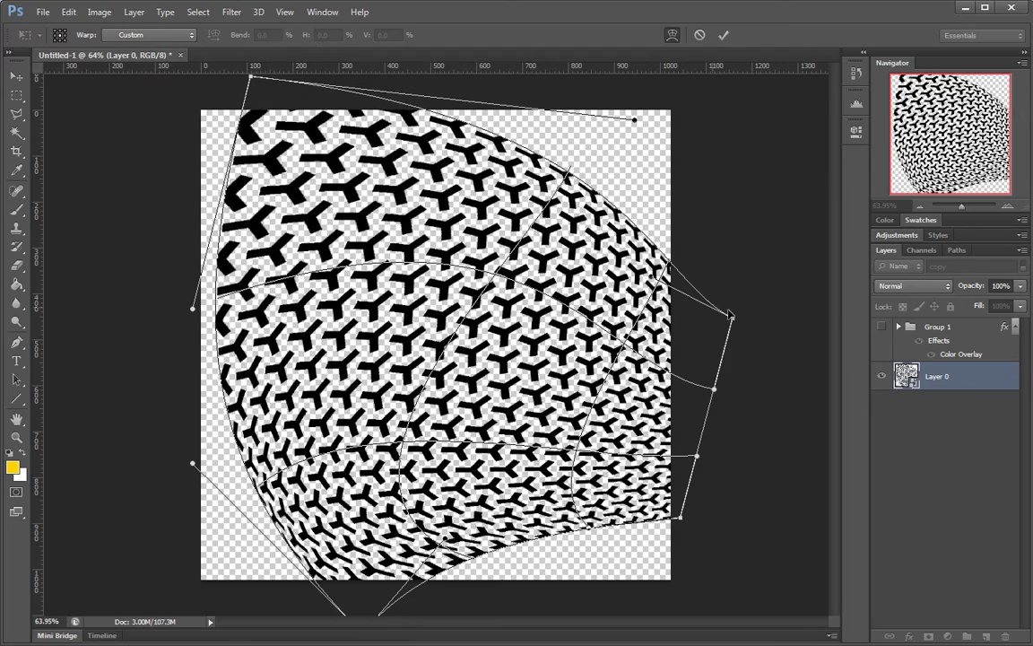
Curve the warp's right edge inward, extend the left side back past the canvas edge, and apply the warp to Layer 0.
left_click_drag(722, 326, 680, 316)
left_click_drag(679, 393, 567, 397)
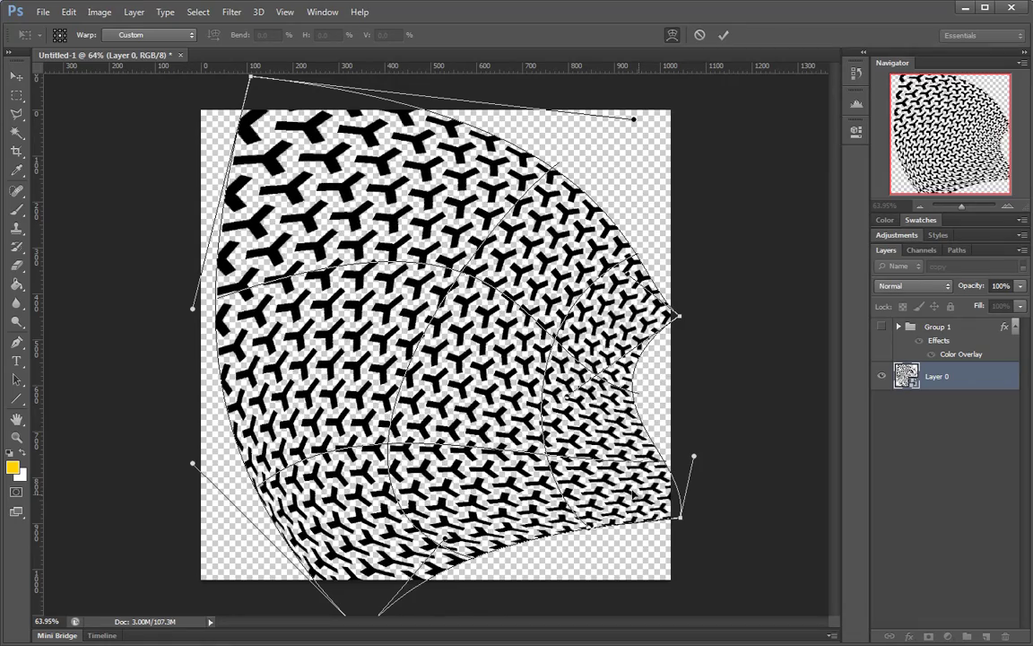
left_click_drag(680, 516, 648, 511)
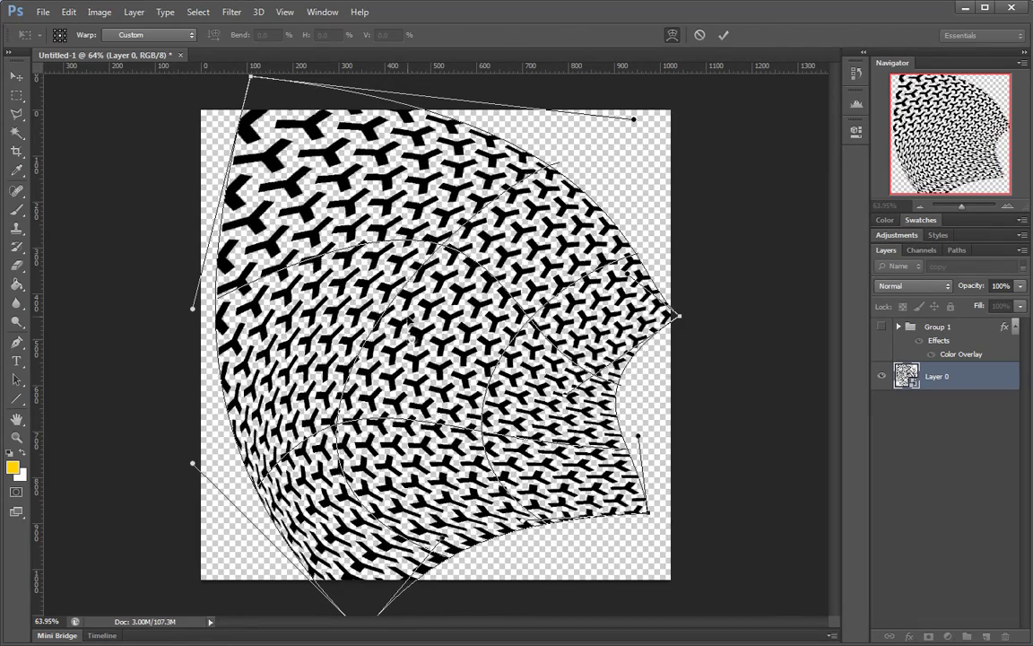
left_click_drag(639, 438, 713, 419)
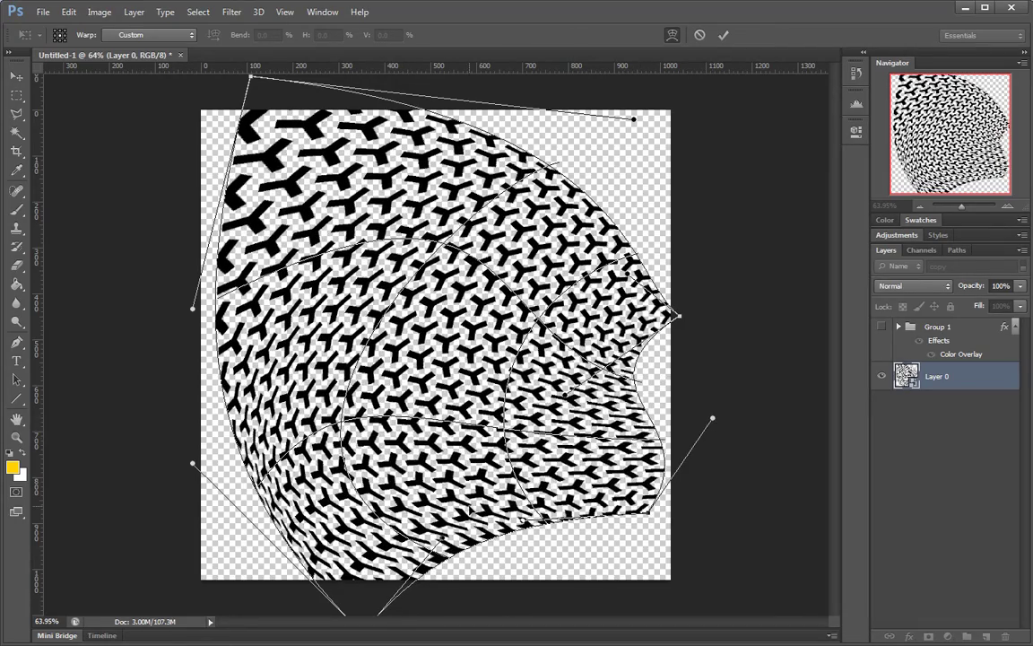
left_click_drag(338, 588, 199, 639)
left_click_drag(241, 160, 203, 132)
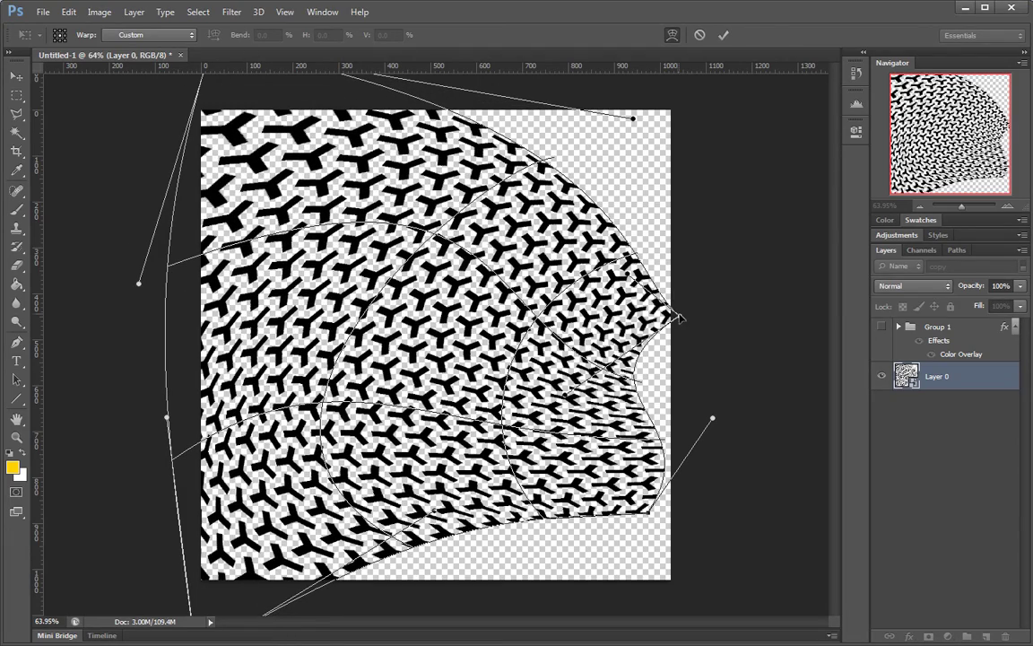
mouse_move(679, 316)
left_mouse_down()
mouse_move(674, 341)
mouse_move(664, 319)
left_mouse_up()
key("Return")
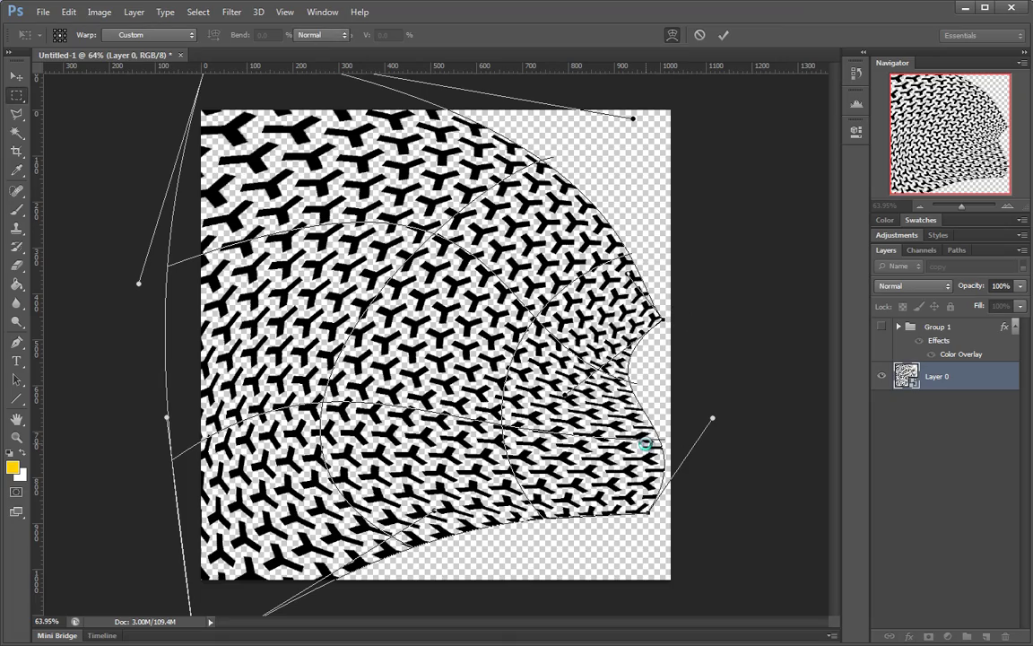
left_click_drag(510, 350, 439, 302)
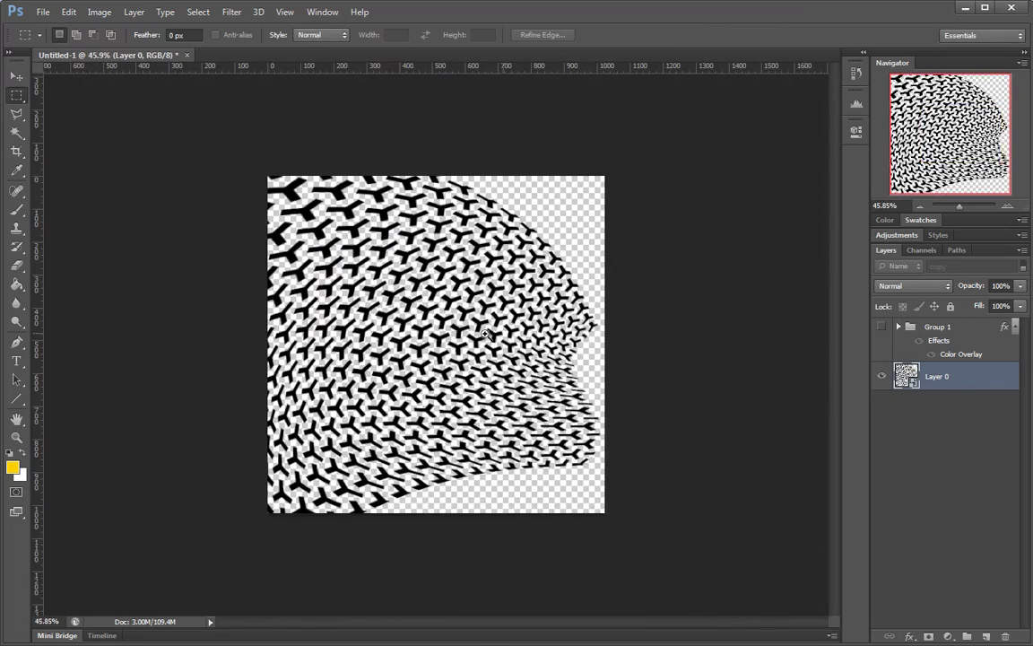
Open Layer 0's Smart Object contents and float the Layer 0.psb window over the Untitled-1 document.
key("ctrl+0")
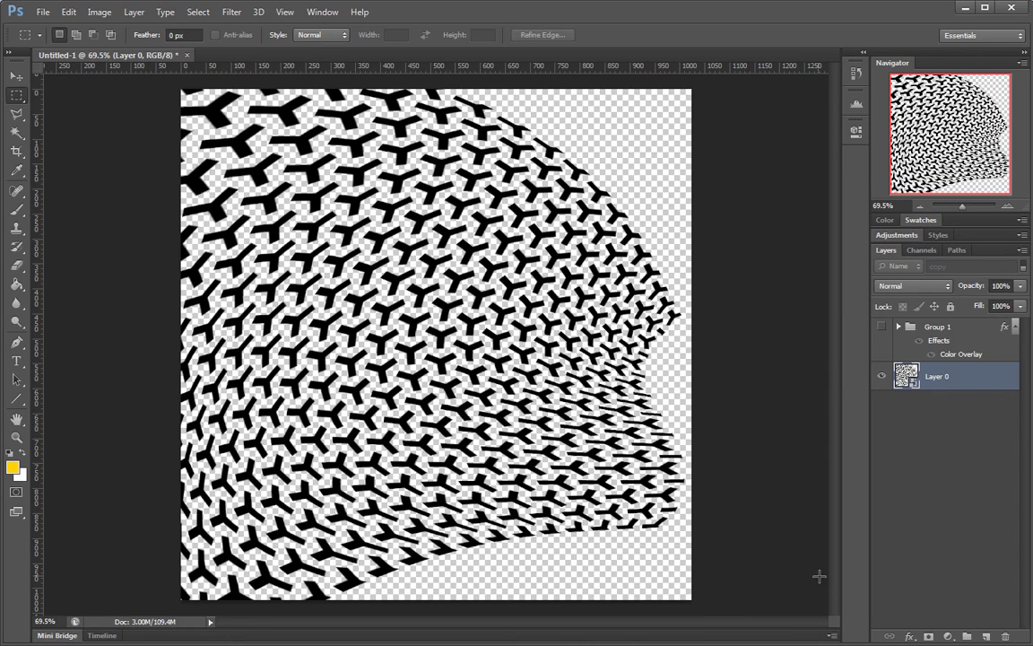
double_click(904, 375)
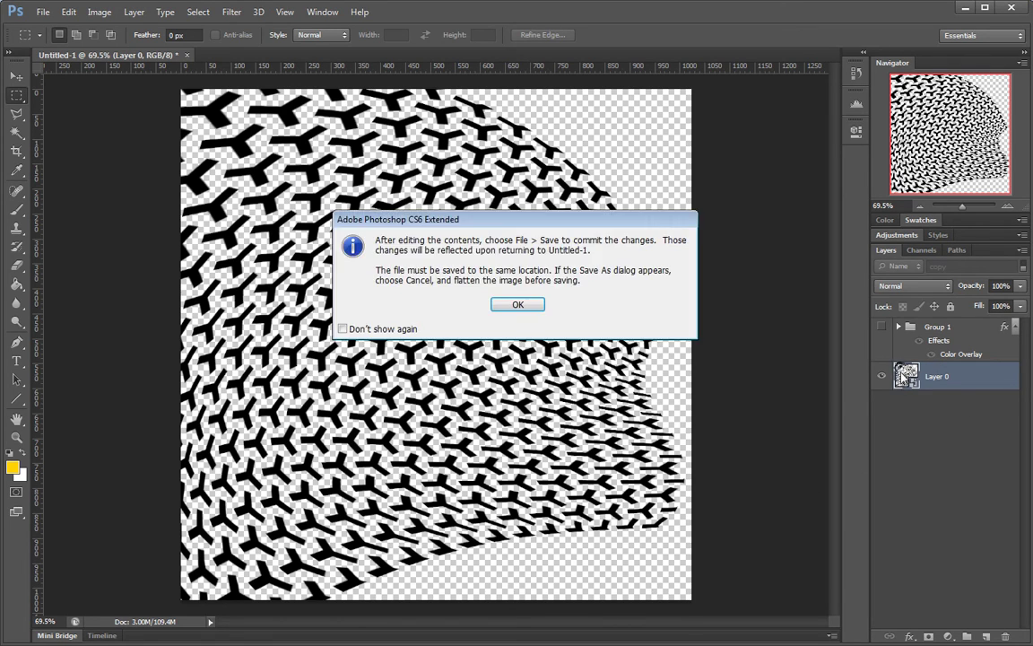
mouse_move(461, 221)
left_mouse_down()
mouse_move(429, 225)
mouse_move(486, 196)
mouse_move(468, 220)
left_mouse_up()
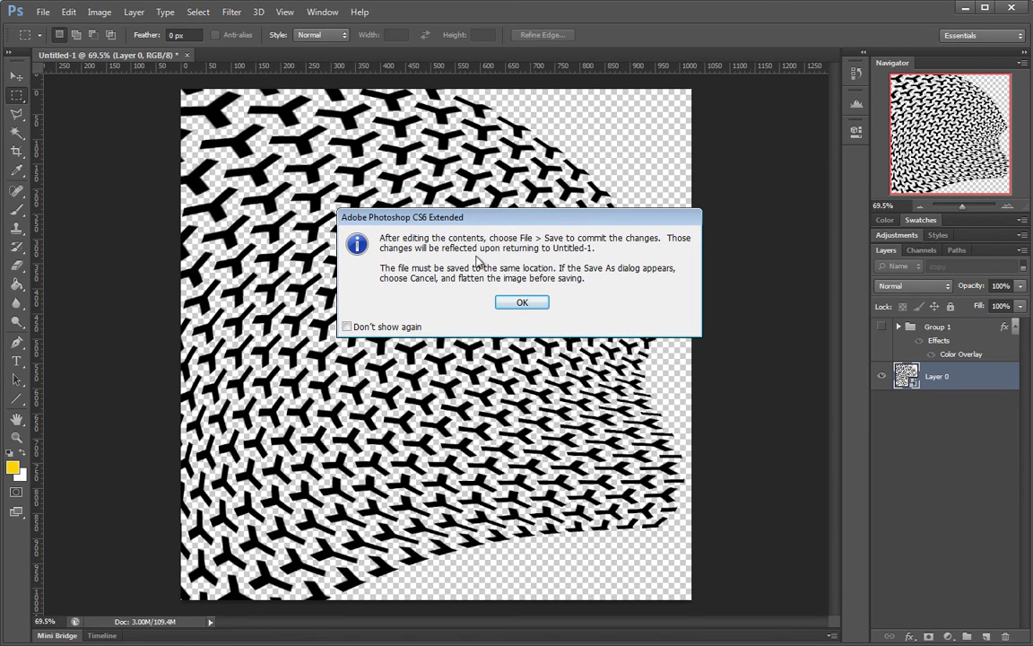
left_click(523, 302)
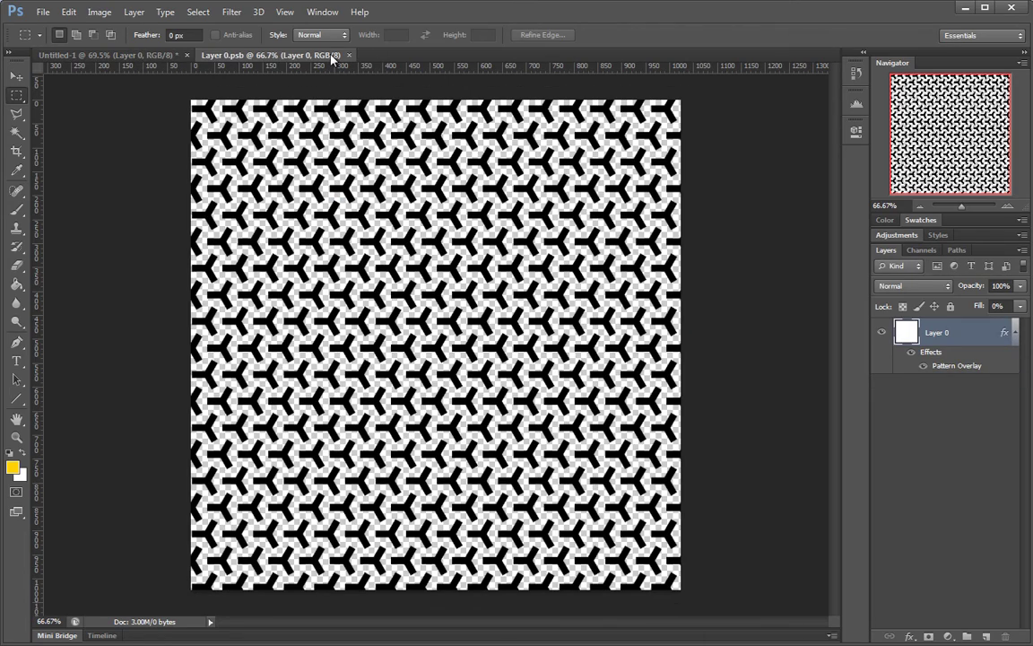
left_click_drag(330, 52, 277, 104)
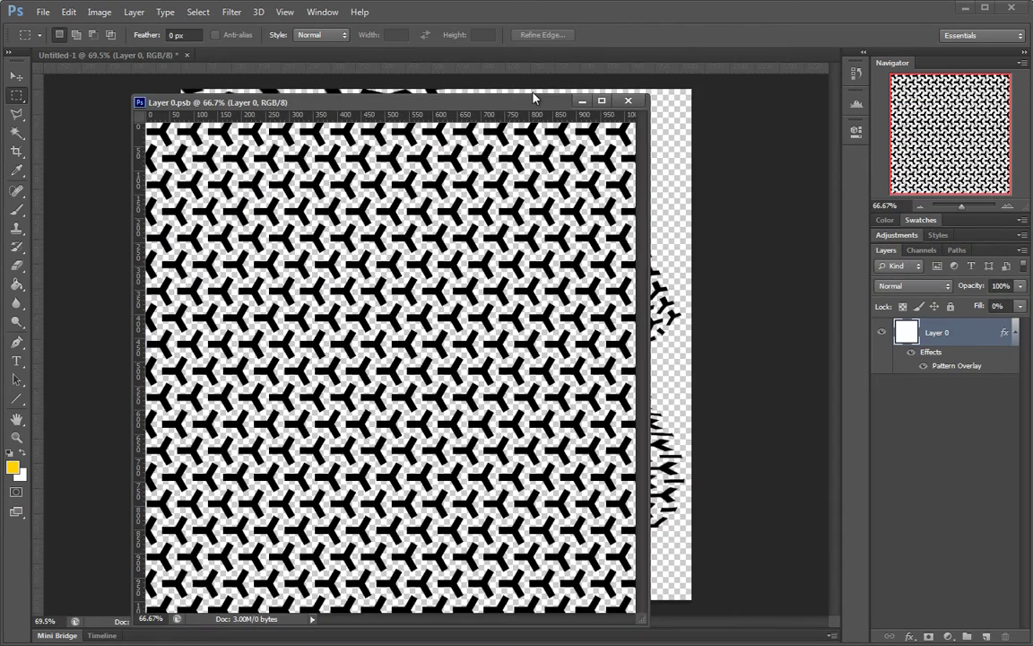
left_click_drag(516, 96, 606, 225)
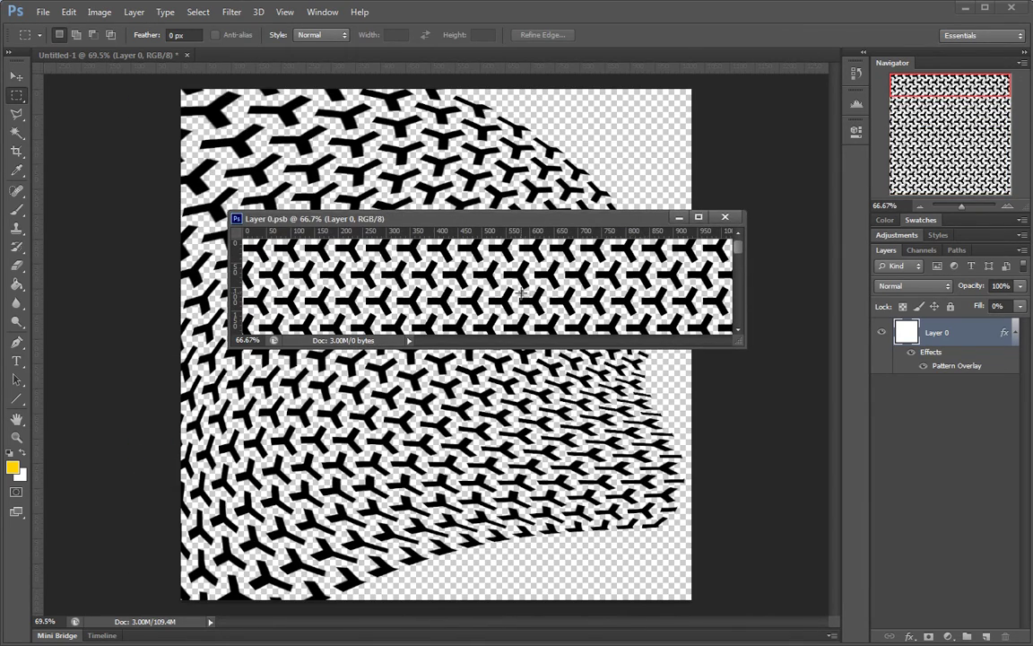
left_click_drag(576, 223, 583, 60)
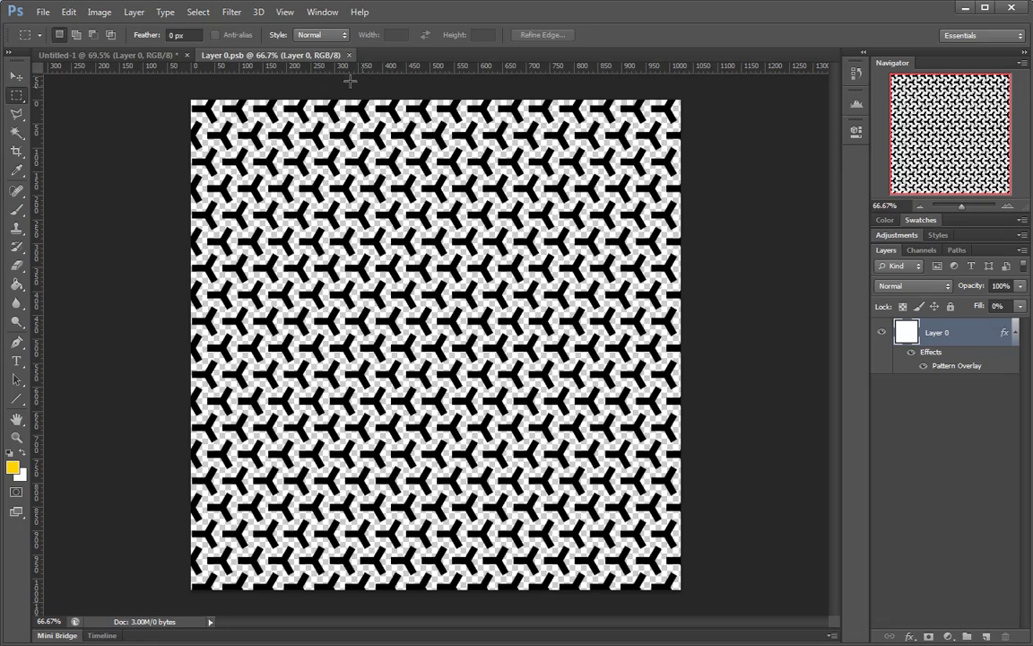
left_click_drag(328, 58, 472, 351)
Set the Pattern Overlay scale of Layer 0.psb to 97% and save it to update the warped Smart Object.
double_click(994, 372)
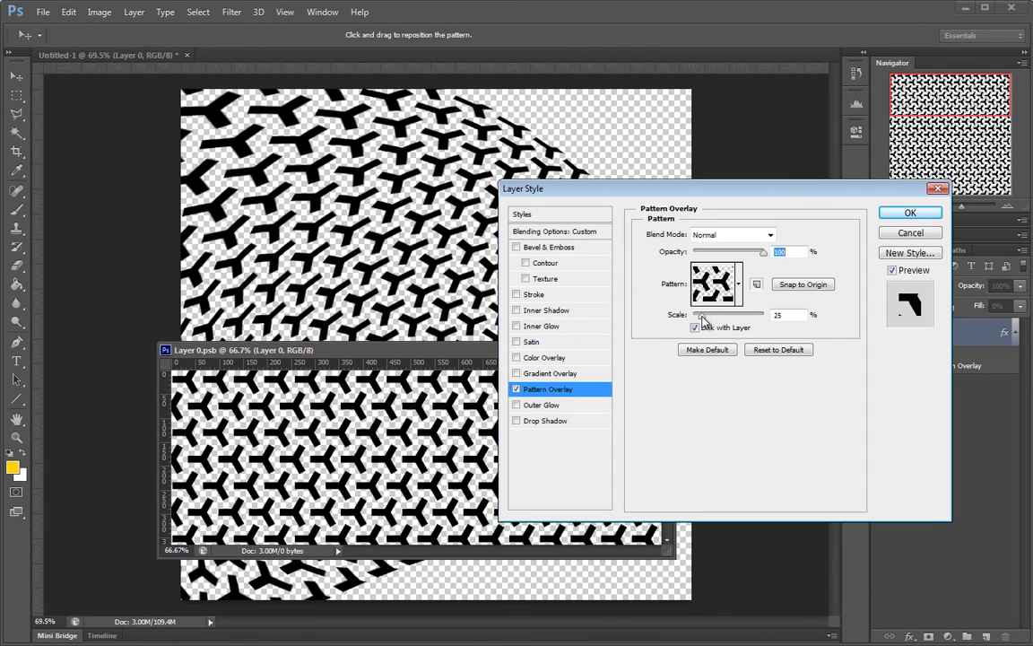
left_click_drag(702, 315, 729, 325)
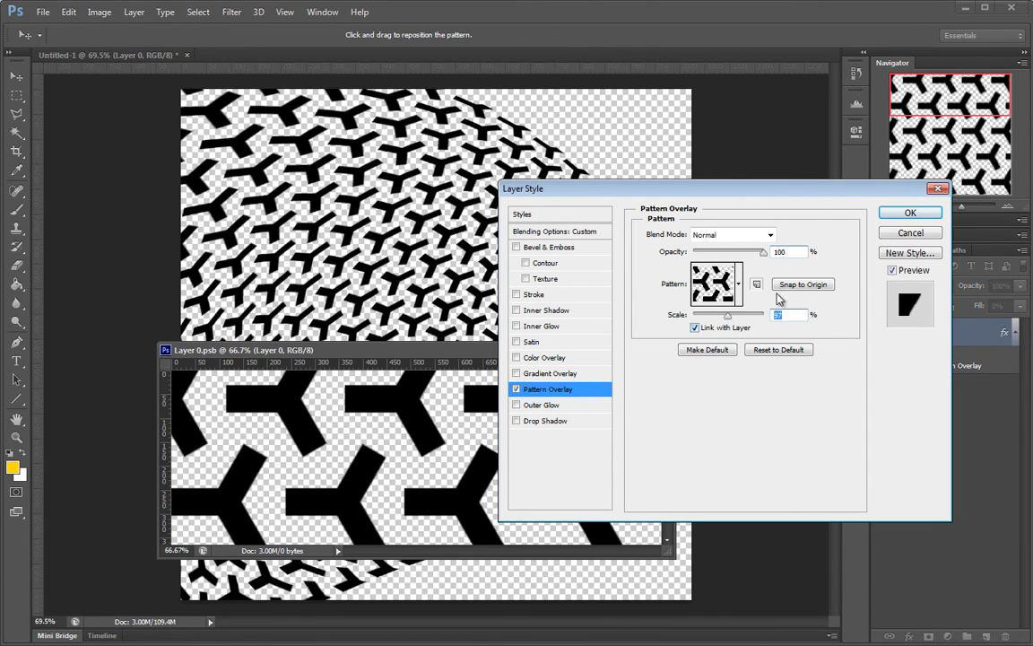
left_click(898, 220)
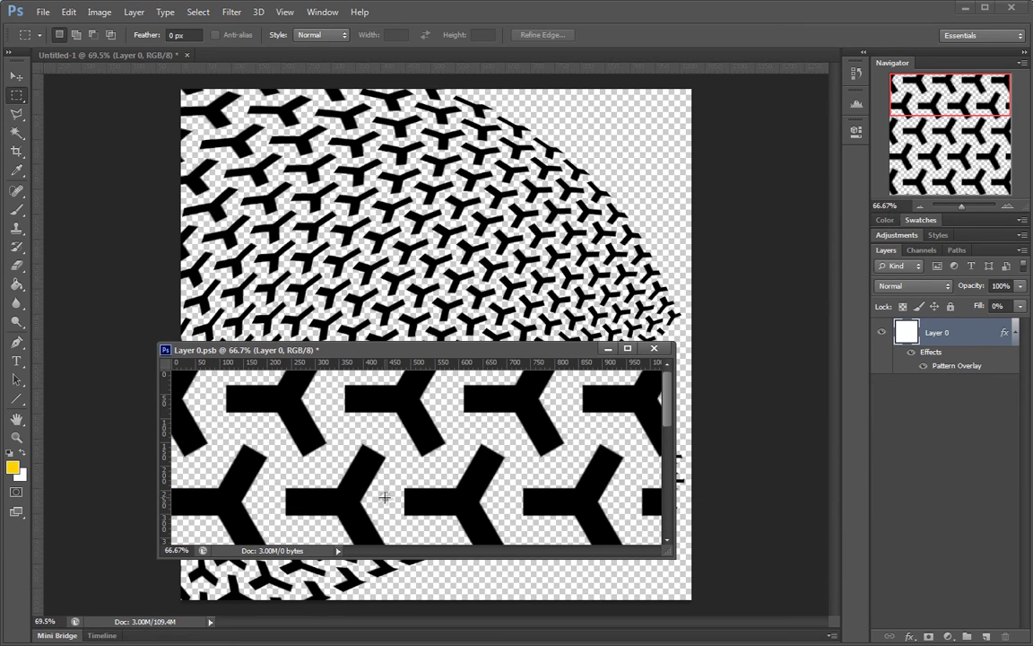
key("ctrl+s")
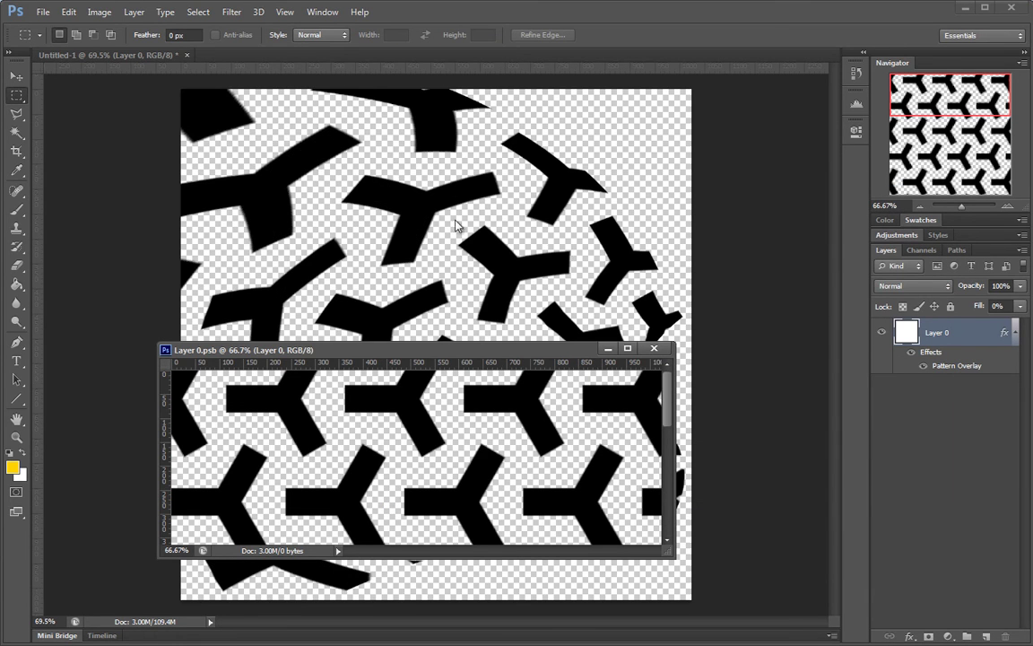
Reduce the Pattern Overlay scale in Layer 0.psb to a few percent for a very fine pattern and save the contents.
left_click_drag(458, 353, 516, 302)
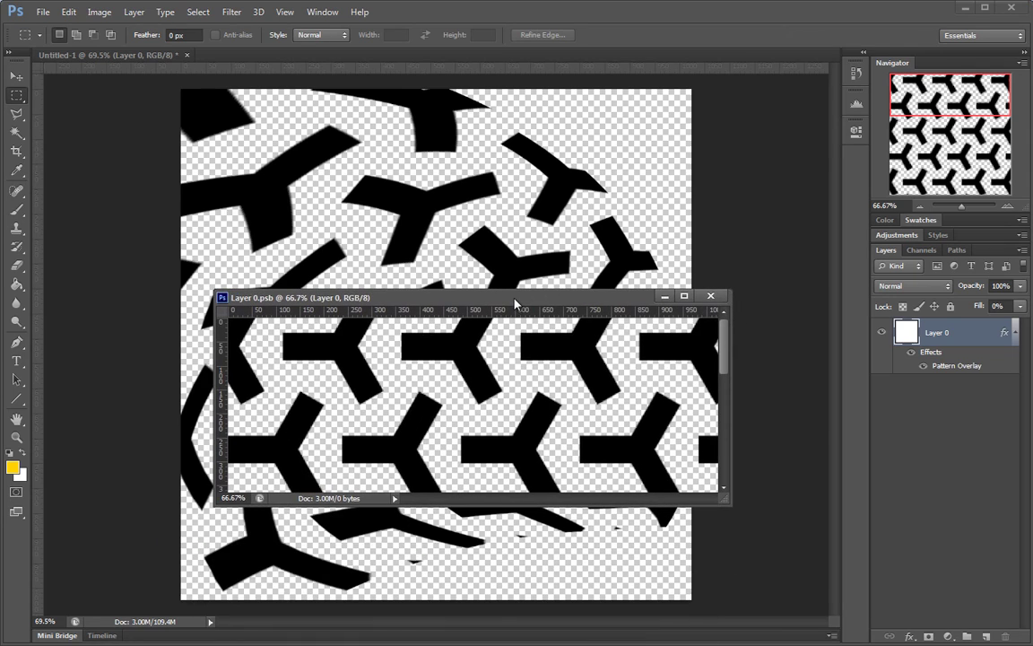
double_click(960, 366)
left_click_drag(701, 314, 695, 319)
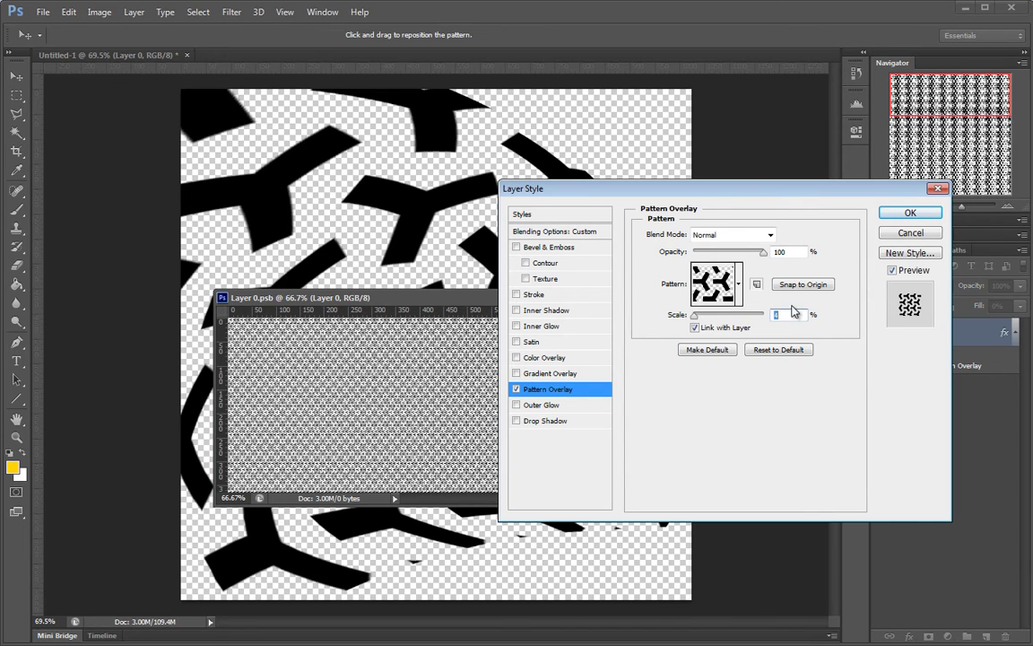
key("Up")
left_click(910, 215)
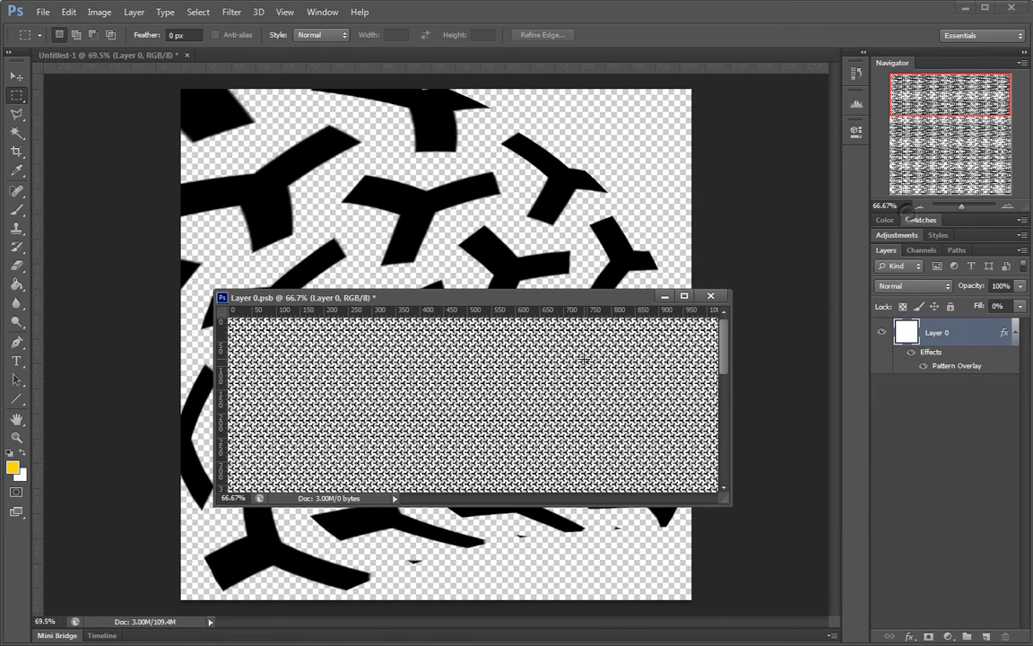
key("ctrl+s")
Dock the Layer 0.psb window and return to Untitled-1 to examine the fine pattern on the warped surface.
left_click_drag(647, 299, 612, 411)
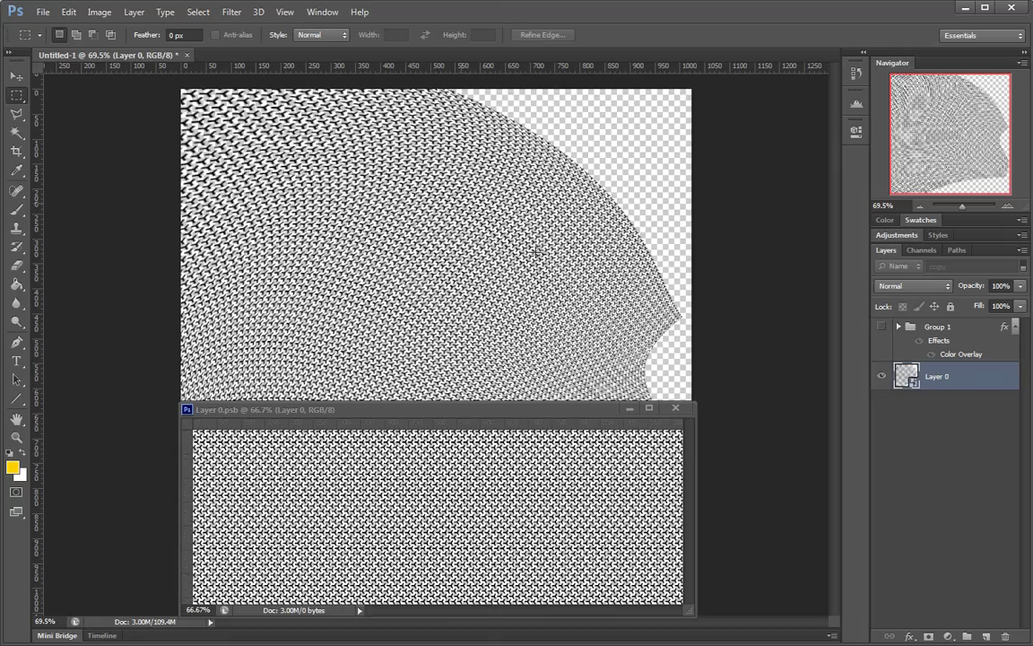
left_click_drag(556, 418, 420, 44)
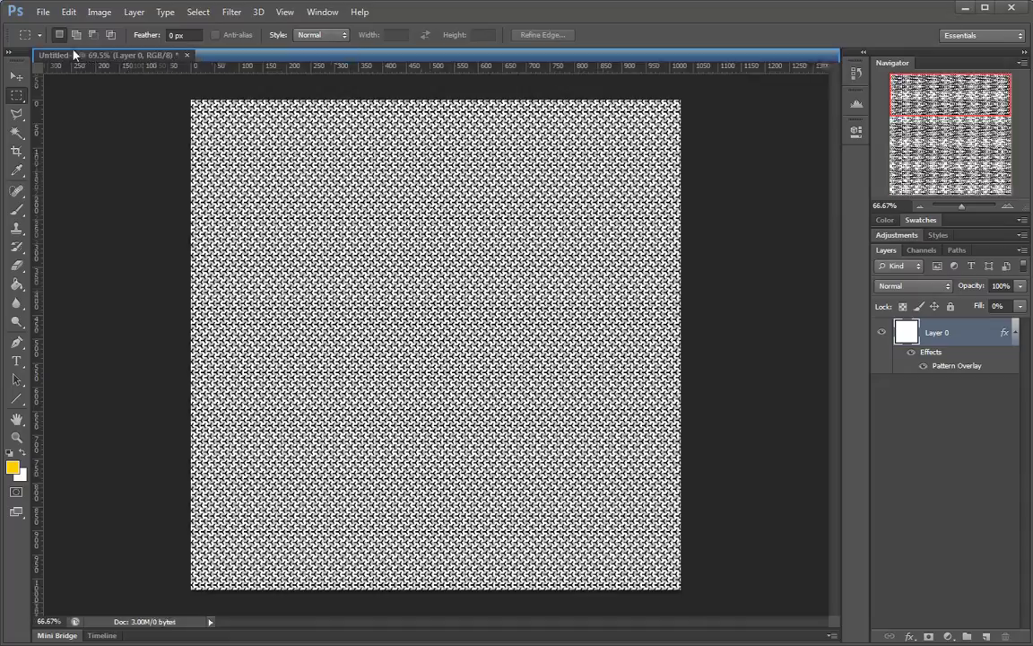
left_click(95, 56)
mouse_move(522, 323)
left_mouse_down()
mouse_move(480, 323)
mouse_move(549, 327)
mouse_move(508, 323)
left_mouse_up()
scroll(508, 323, "down", 1)
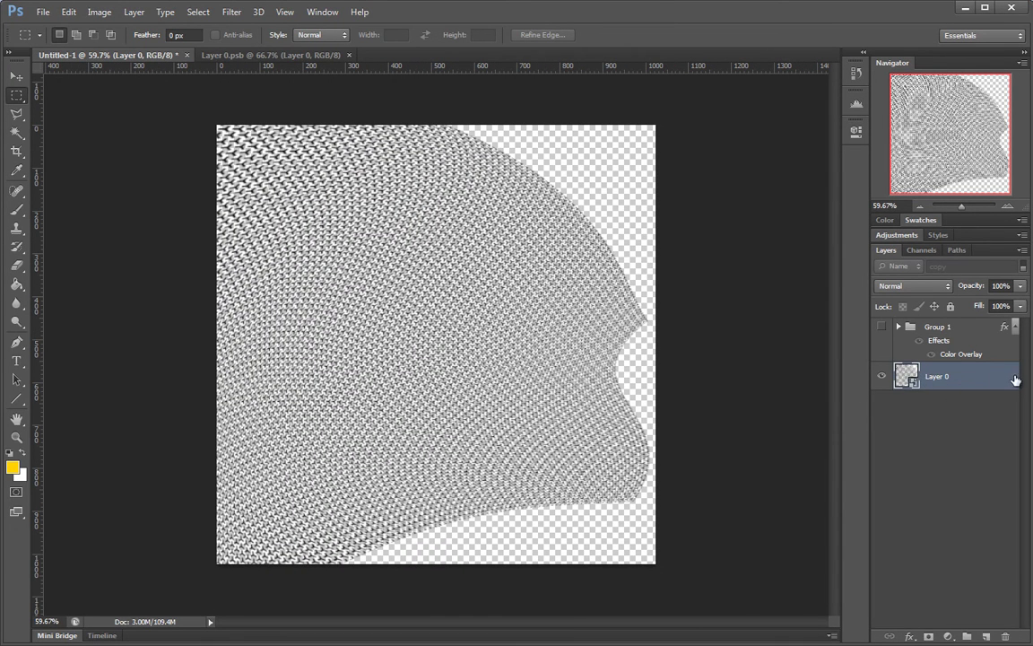
scroll(526, 393, "up", 5)
scroll(500, 411, "down", 5)
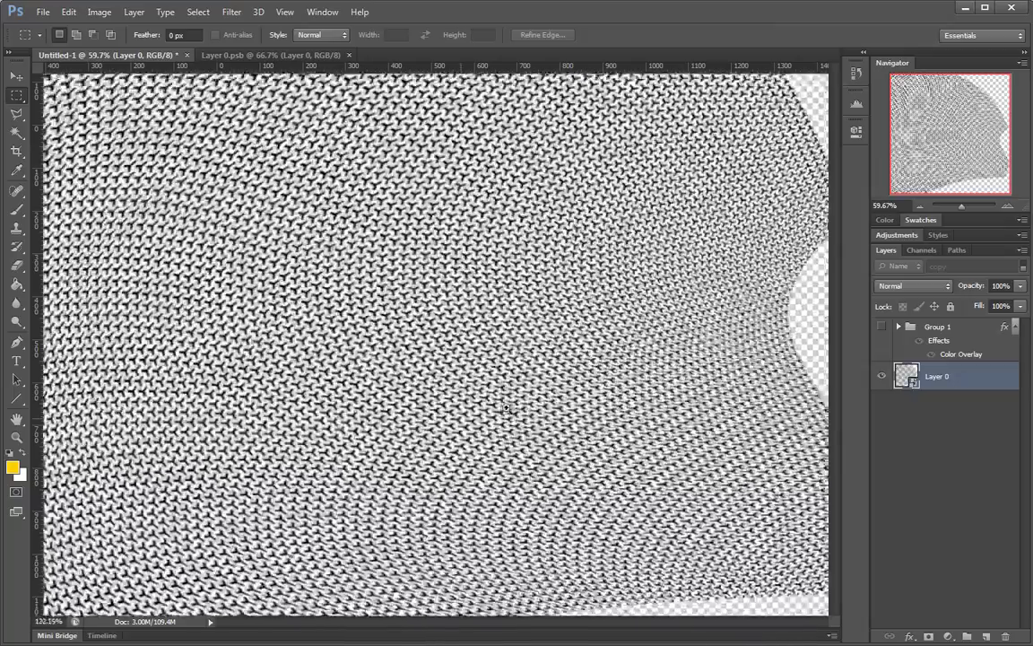
scroll(469, 418, "up", 1)
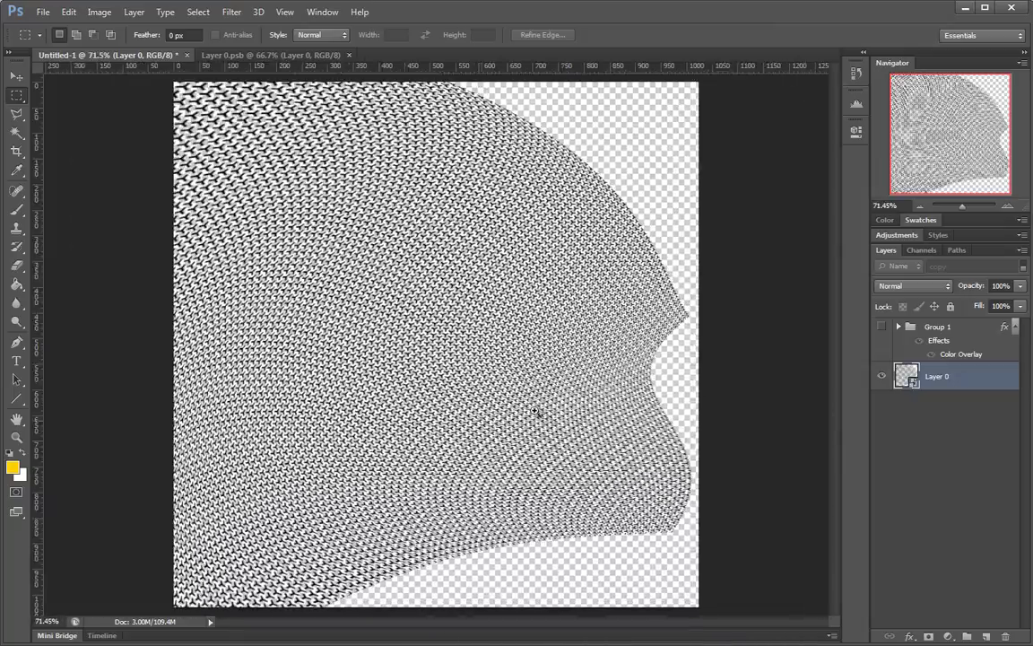
Add a Gradient Overlay to Layer 0 from the Foreground to Background preset, with an orange-red color stop at 55%.
double_click(993, 378)
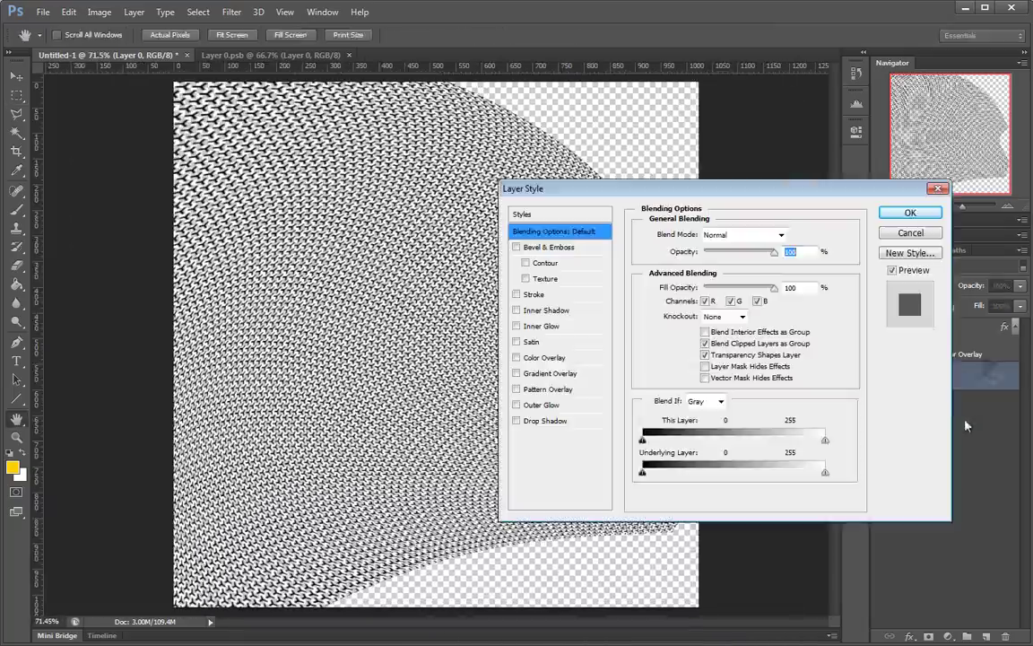
left_click(550, 373)
left_click(731, 268)
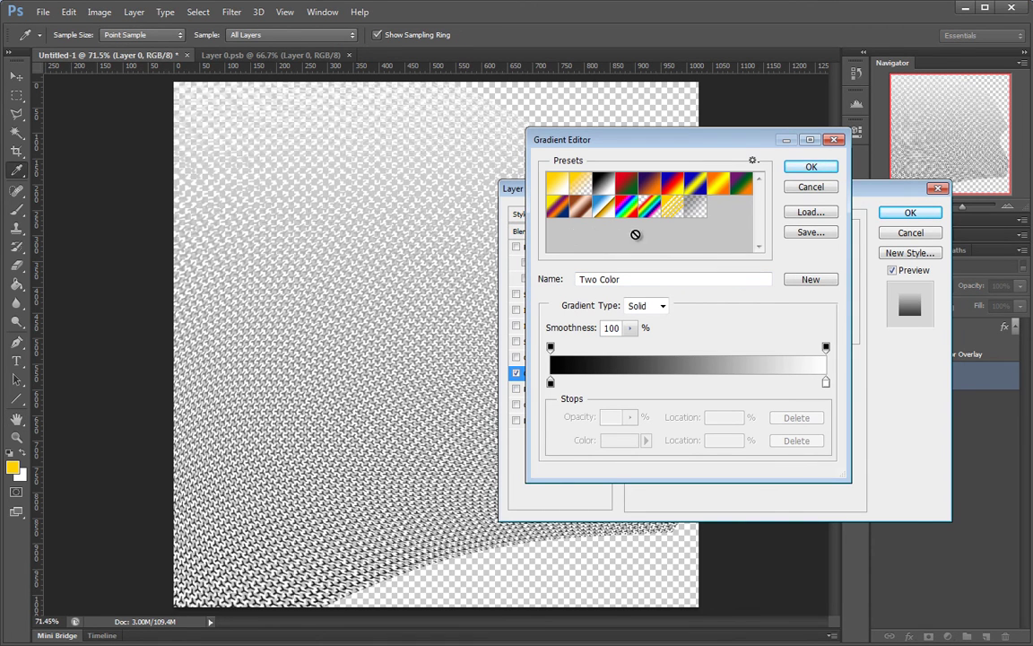
left_click(557, 183)
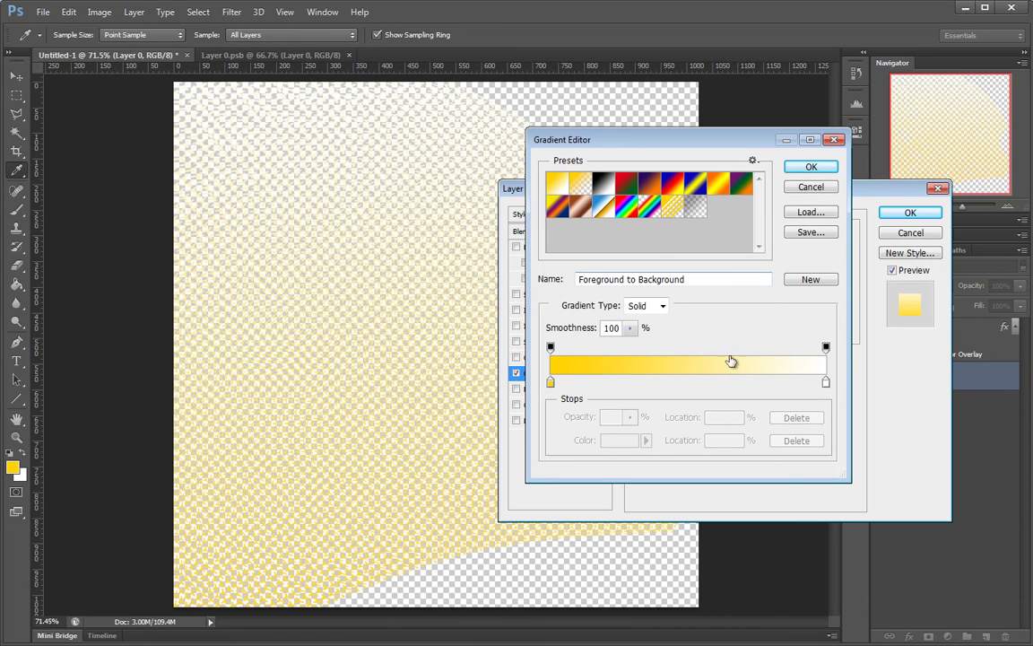
left_click(701, 383)
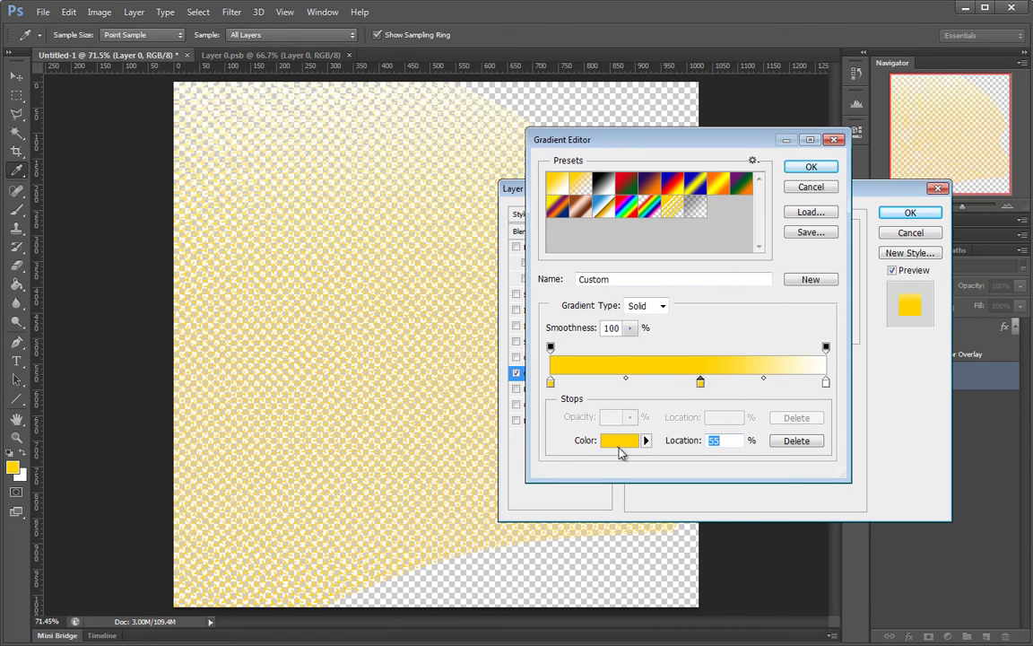
left_click(620, 445)
left_click_drag(696, 364, 697, 379)
left_click_drag(629, 240, 644, 202)
left_click(826, 194)
Change the gradient's end stop at 100% to purple 843461 and apply the Gradient Overlay to Layer 0.
left_click(826, 383)
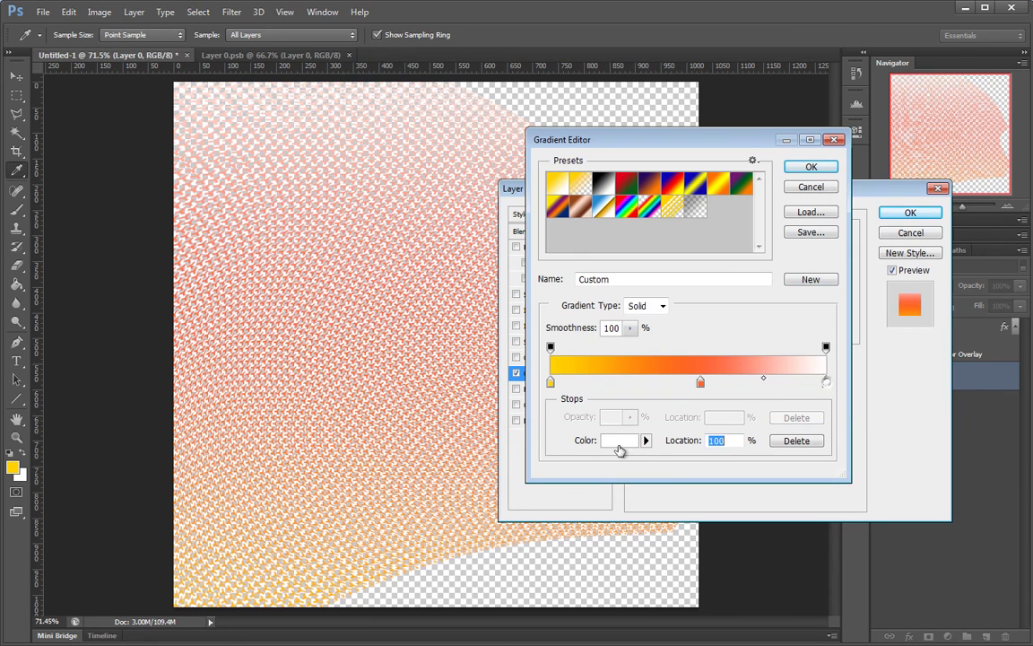
left_click(619, 440)
mouse_move(698, 242)
left_mouse_down()
mouse_move(698, 260)
mouse_move(706, 224)
left_mouse_up()
left_click_drag(561, 296, 606, 290)
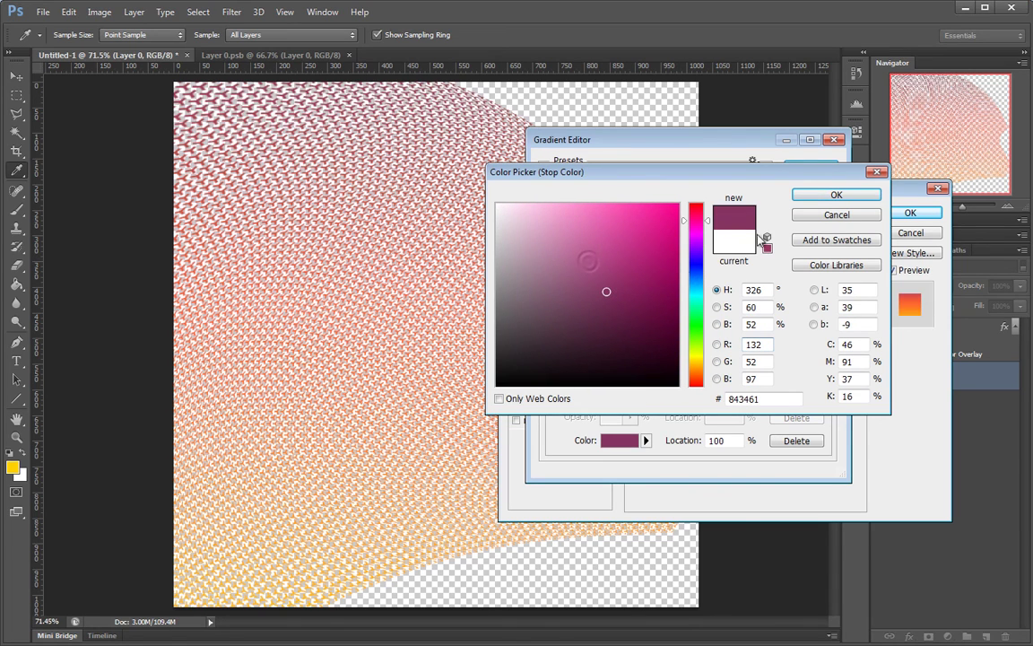
left_click(815, 201)
left_click(812, 168)
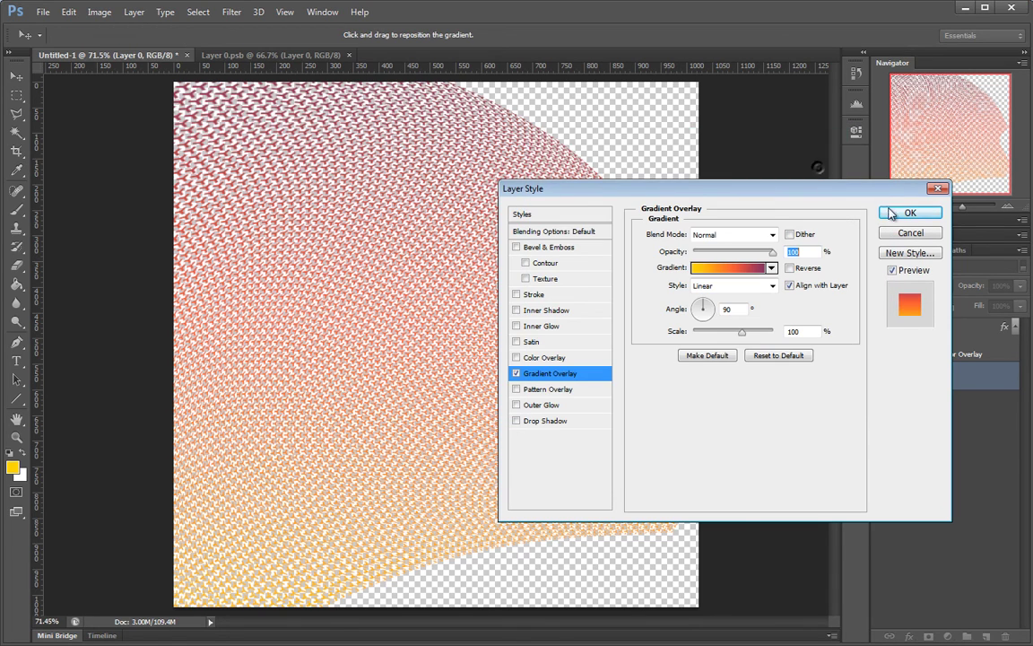
left_click_drag(788, 199, 455, 219)
left_click(587, 238)
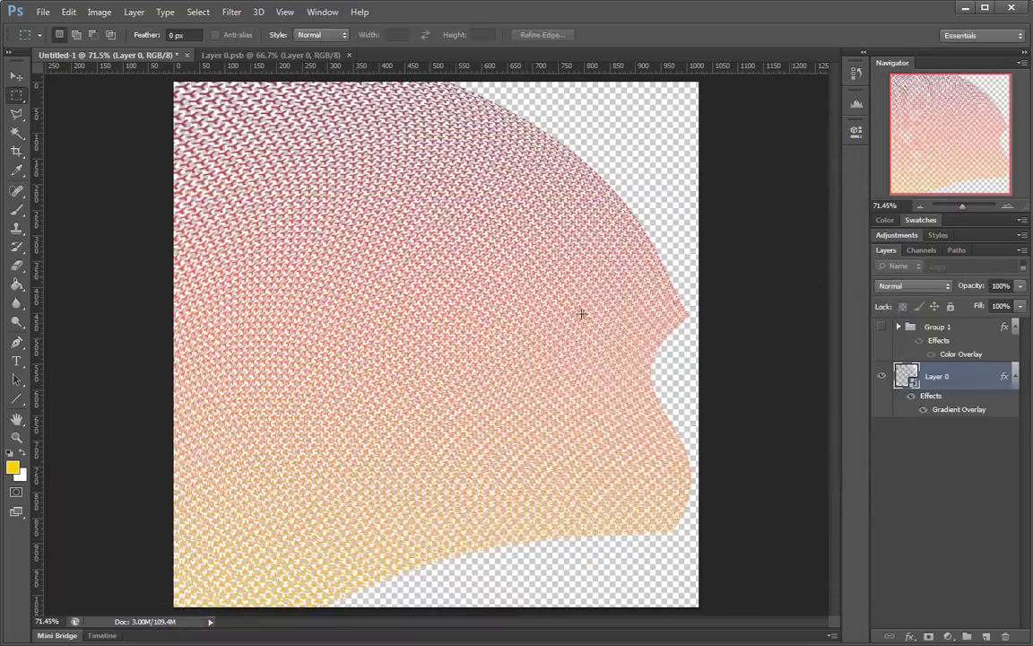
Create a new layer above Layer 0 and fill it with white.
mouse_move(484, 325)
left_mouse_down()
mouse_move(558, 327)
mouse_move(487, 316)
left_mouse_up()
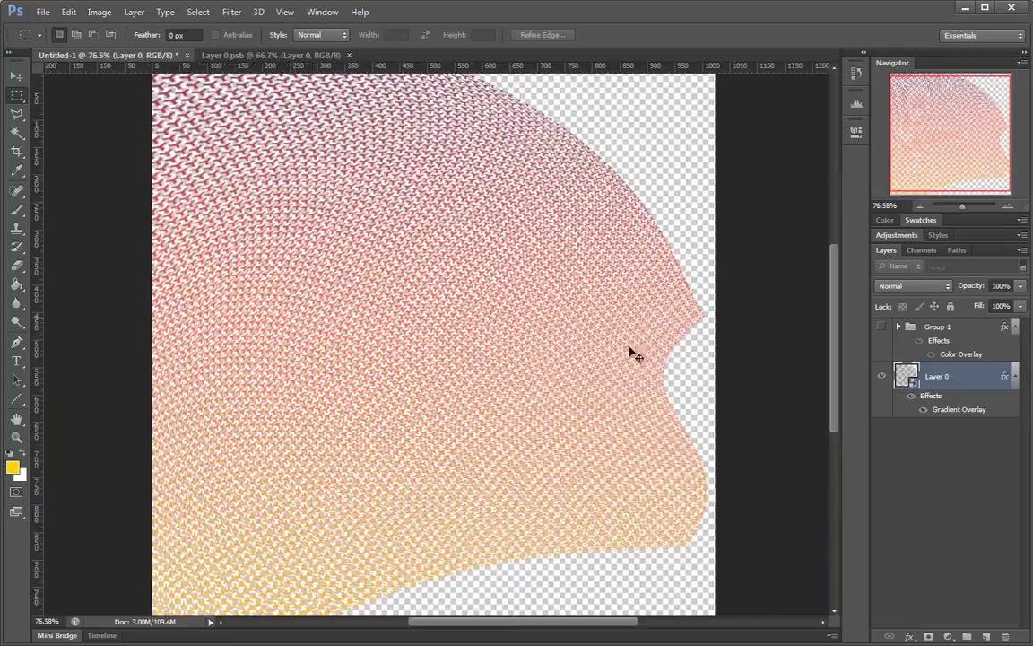
left_click_drag(459, 258, 588, 273)
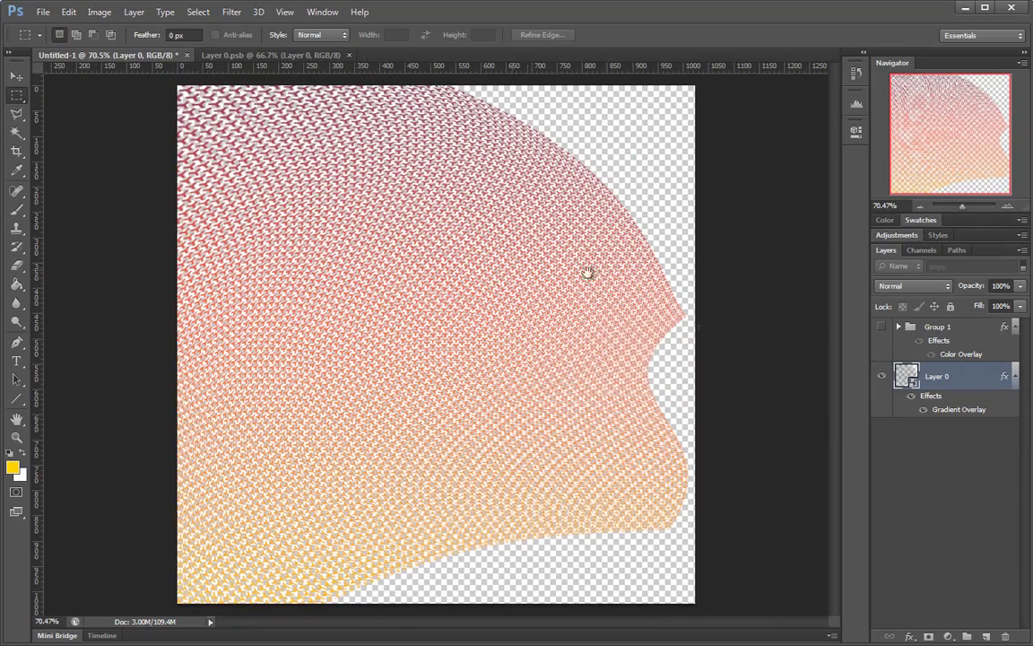
left_click(987, 636)
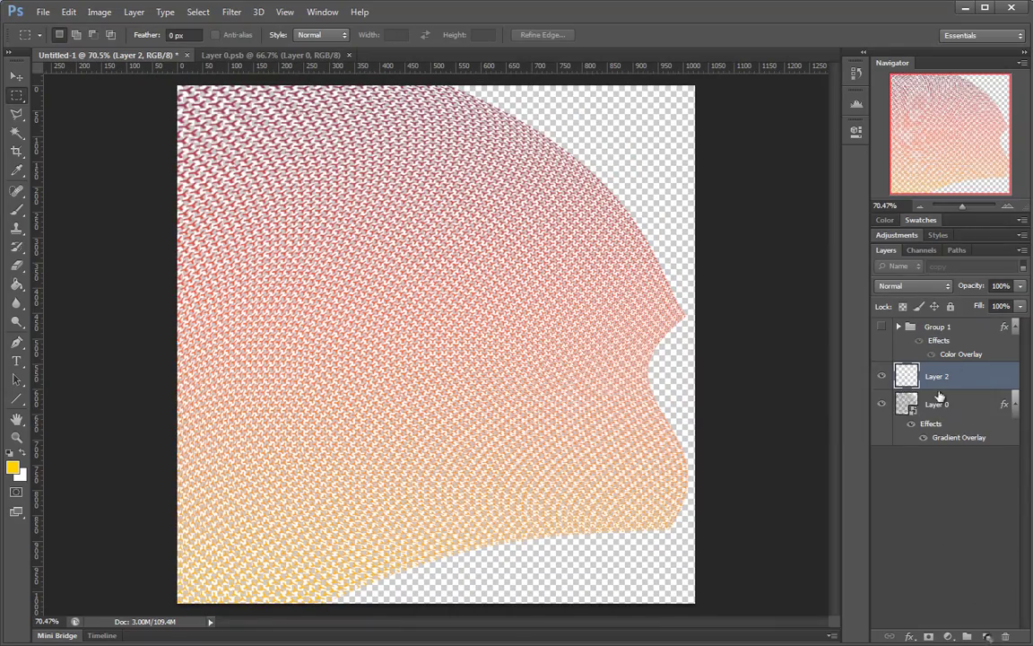
key("shift+F5")
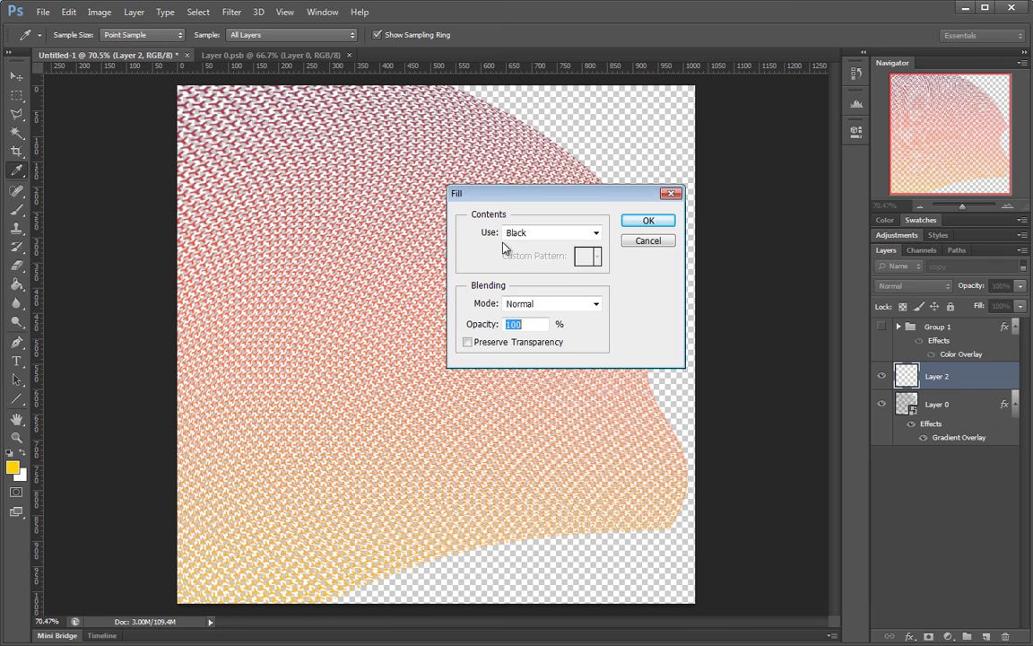
left_click(595, 232)
left_click(542, 362)
left_click(649, 220)
key("m")
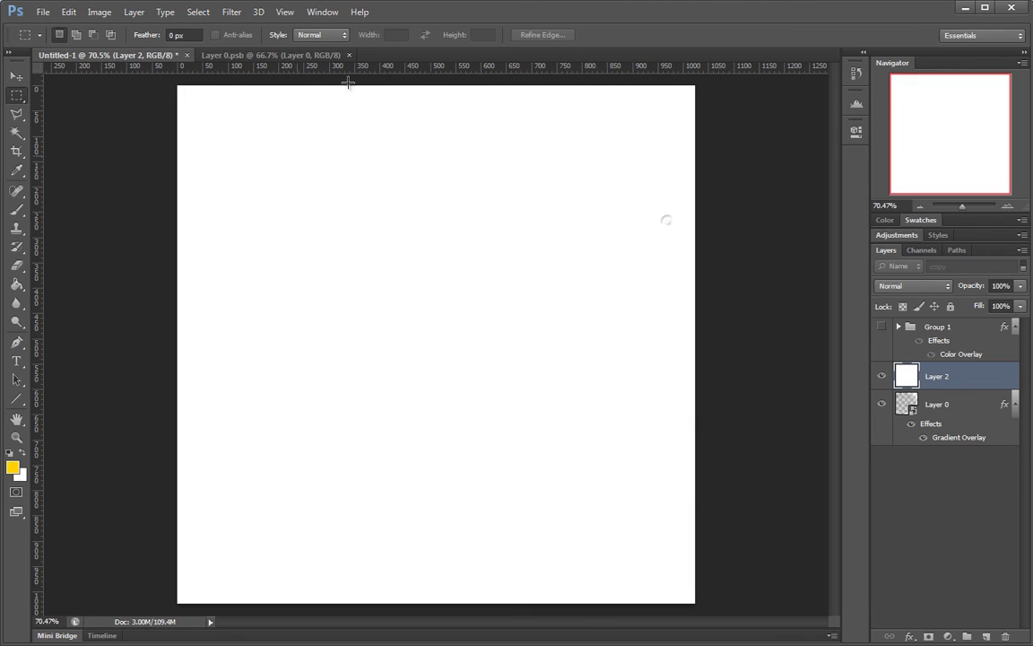
Add a Pattern Overlay to Layer 2 using the black three-armed hexa pattern and scale the pattern down.
double_click(971, 385)
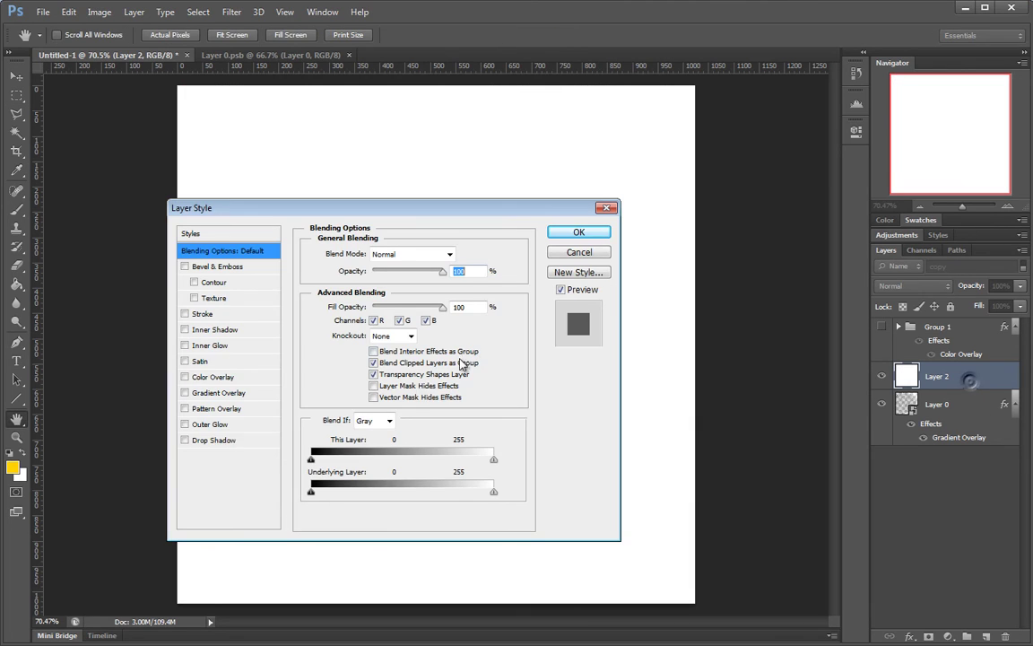
left_click(215, 409)
left_click(377, 298)
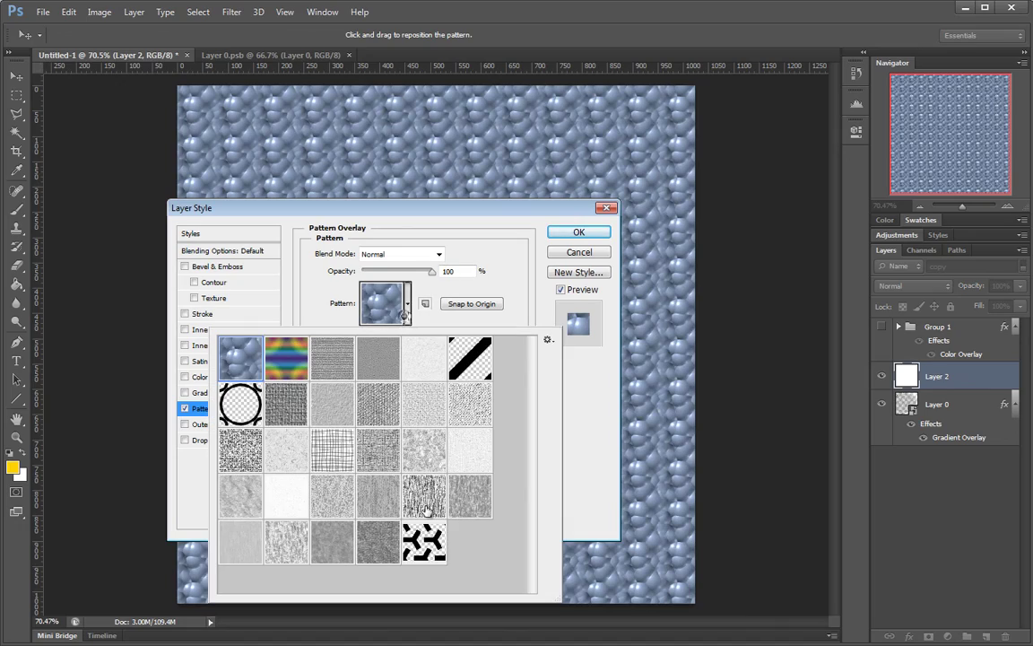
left_click(424, 542)
left_click(508, 379)
left_click_drag(370, 333, 364, 335)
left_click_drag(449, 209, 541, 238)
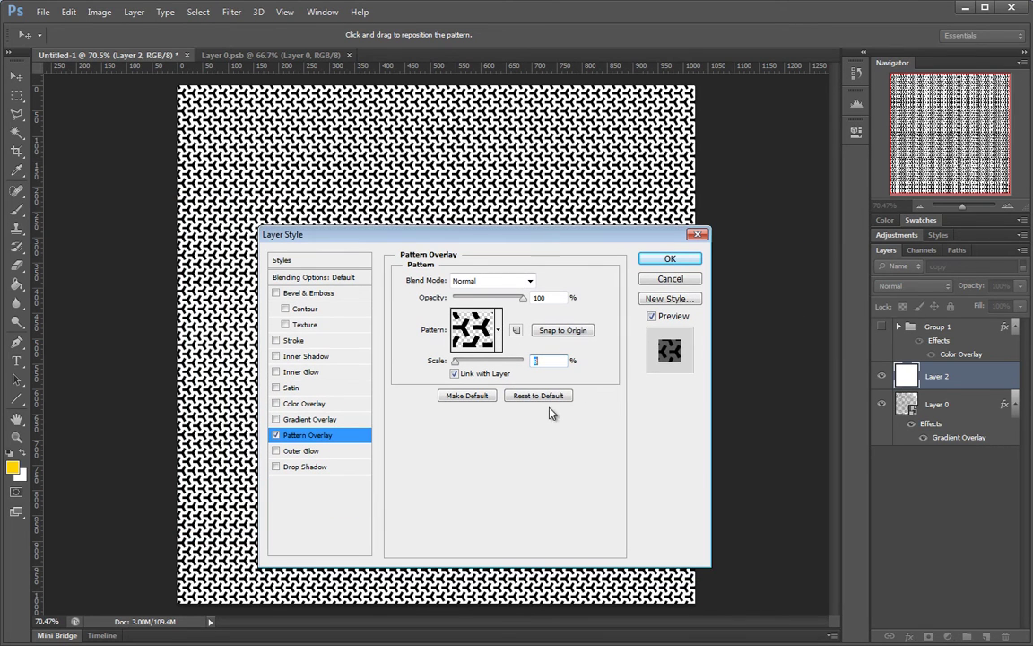
Add a black-to-white Gradient Overlay to Layer 2 over the pattern with its blend mode set to Screen.
left_click(276, 419)
left_click(322, 419)
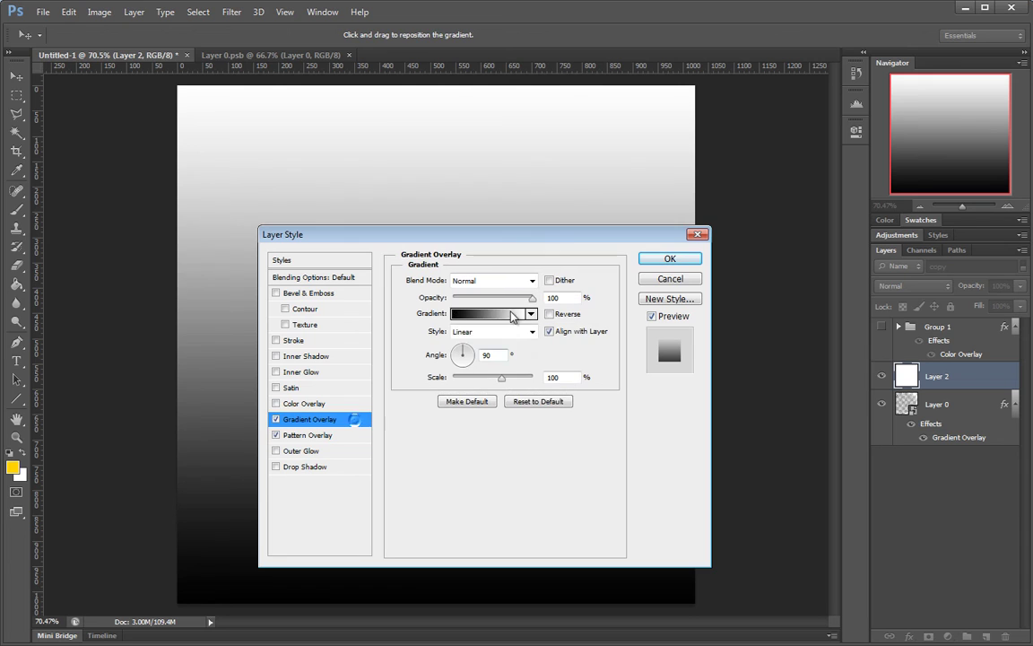
left_click(510, 281)
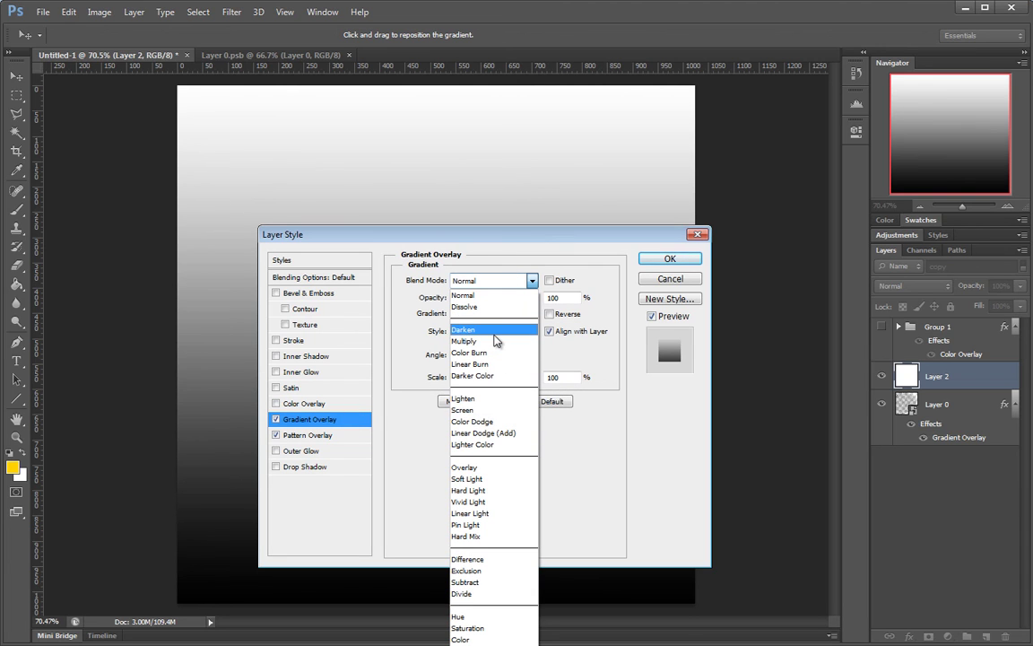
left_click(484, 411)
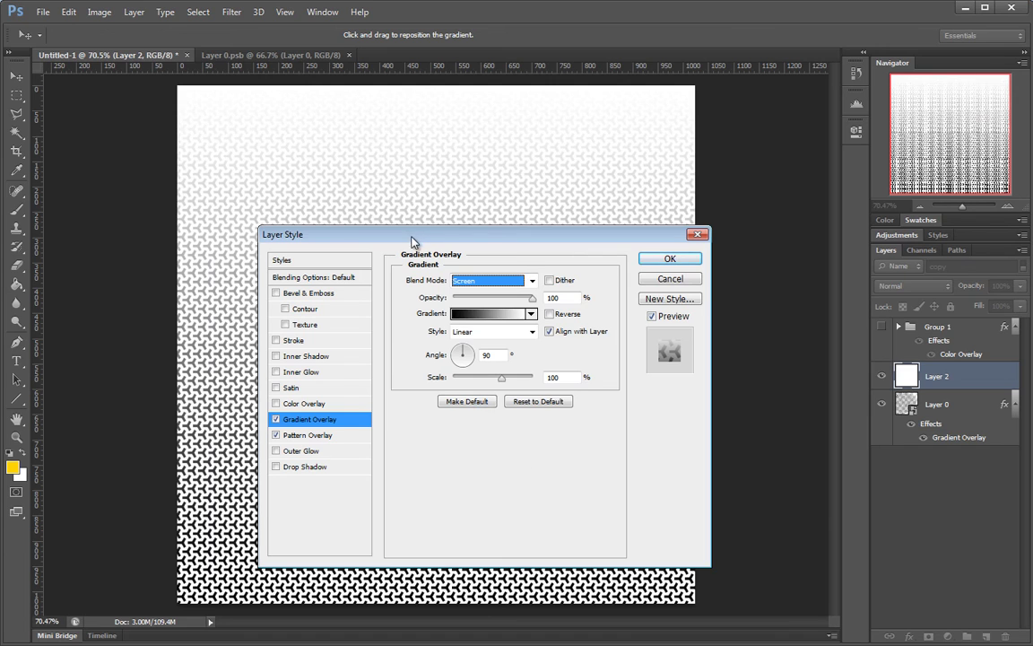
left_click_drag(413, 240, 358, 252)
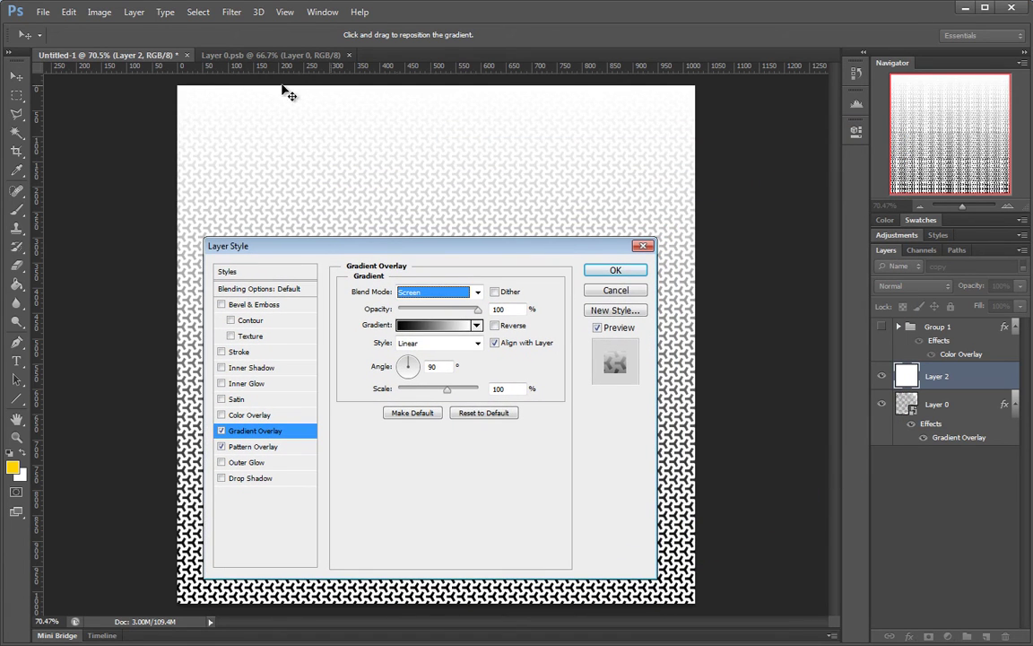
left_click_drag(542, 249, 567, 206)
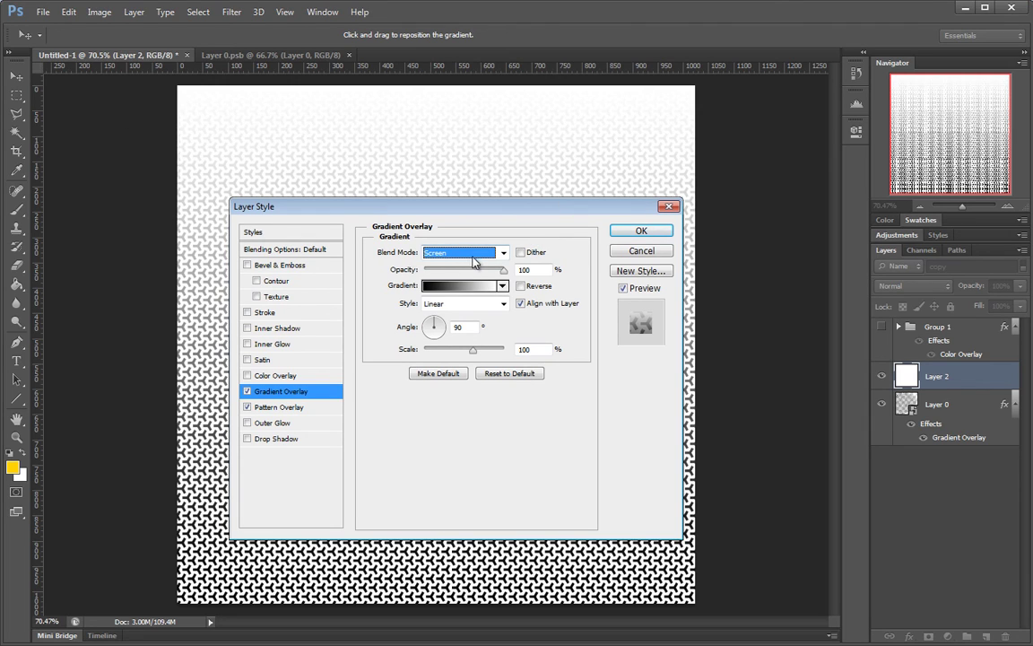
Change the black stop at 0% of Layer 2's overlay gradient to bright red.
left_click(430, 285)
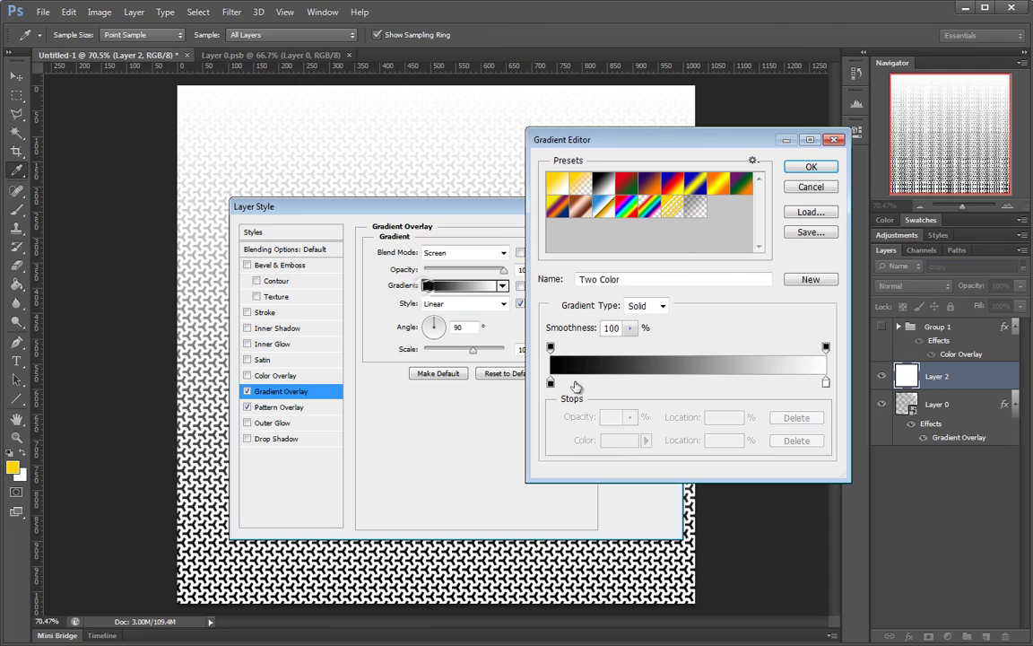
left_click(551, 384)
left_click(623, 444)
left_click_drag(661, 276, 686, 194)
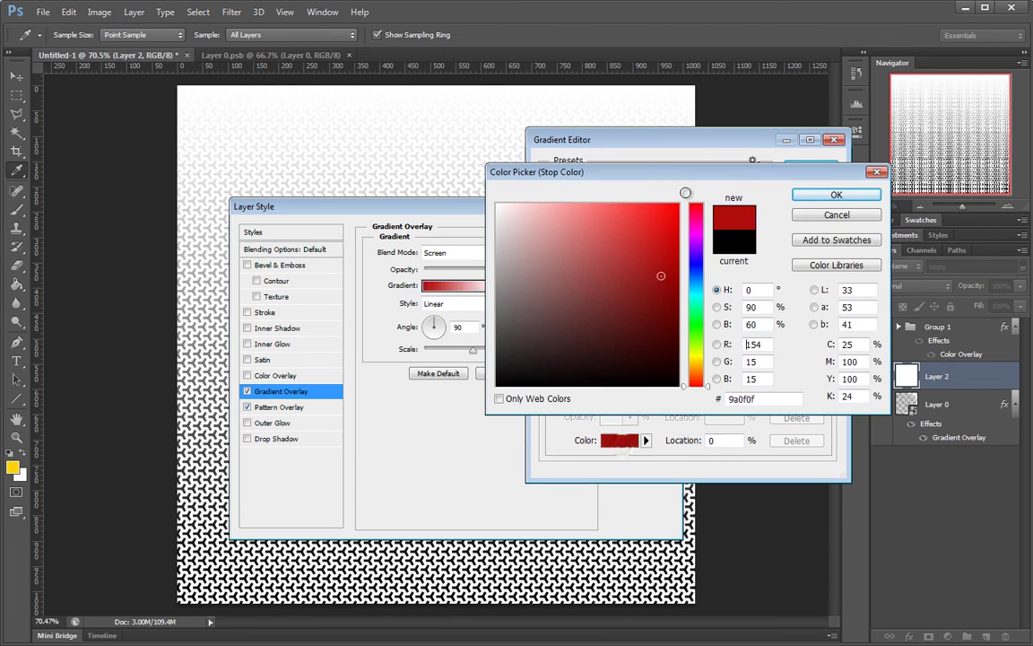
left_click(836, 198)
left_click(807, 167)
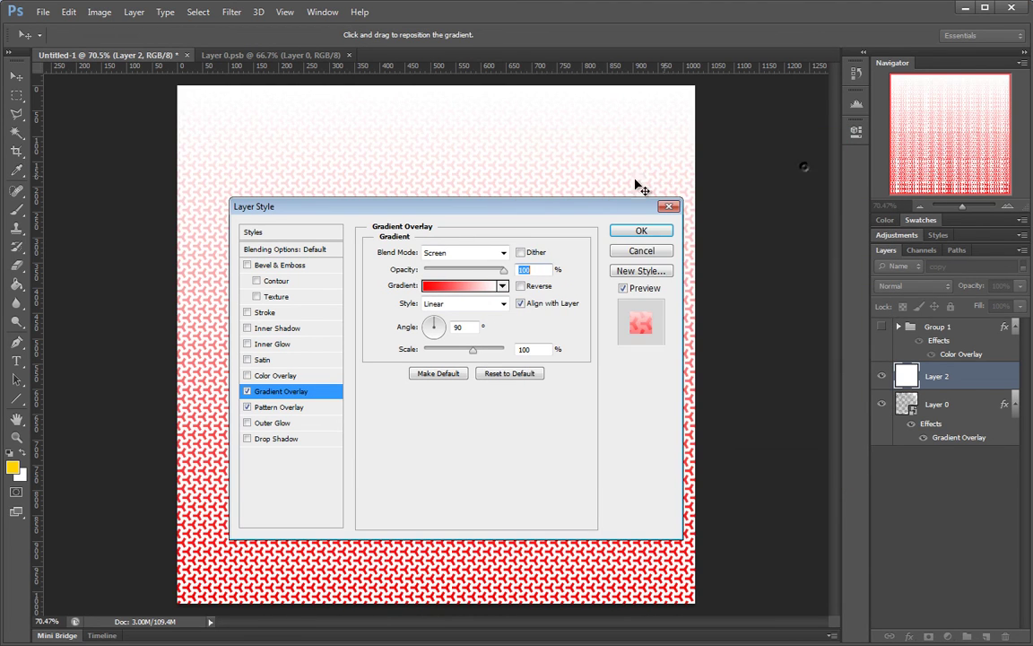
Check the gradient's blend mode options, keep Screen, and apply the Gradient and Pattern Overlays to Layer 2.
left_click_drag(571, 203, 483, 98)
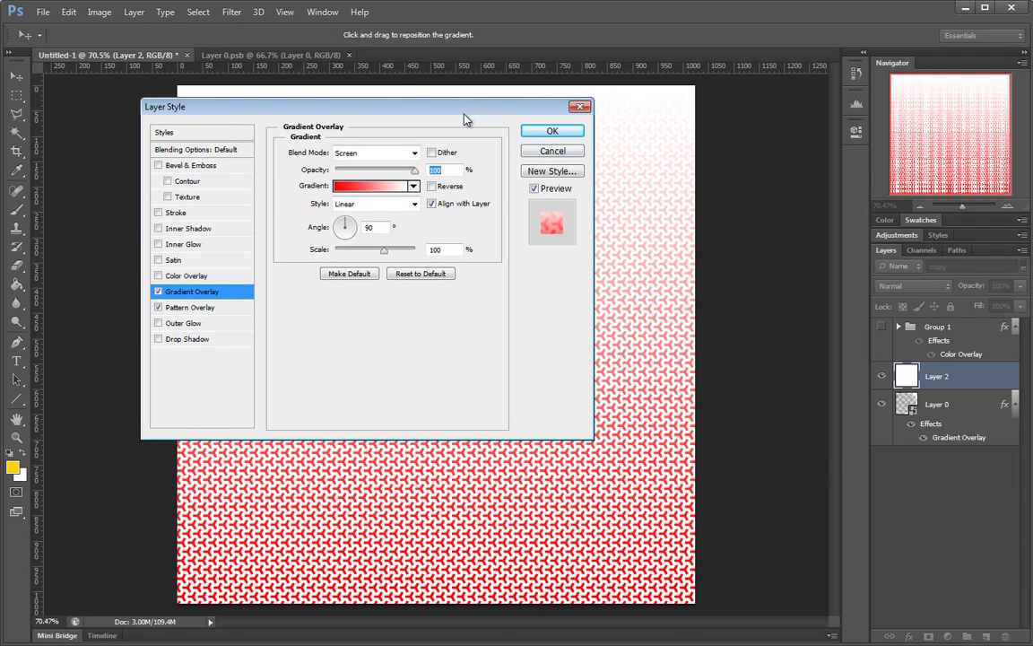
left_click_drag(418, 102, 505, 160)
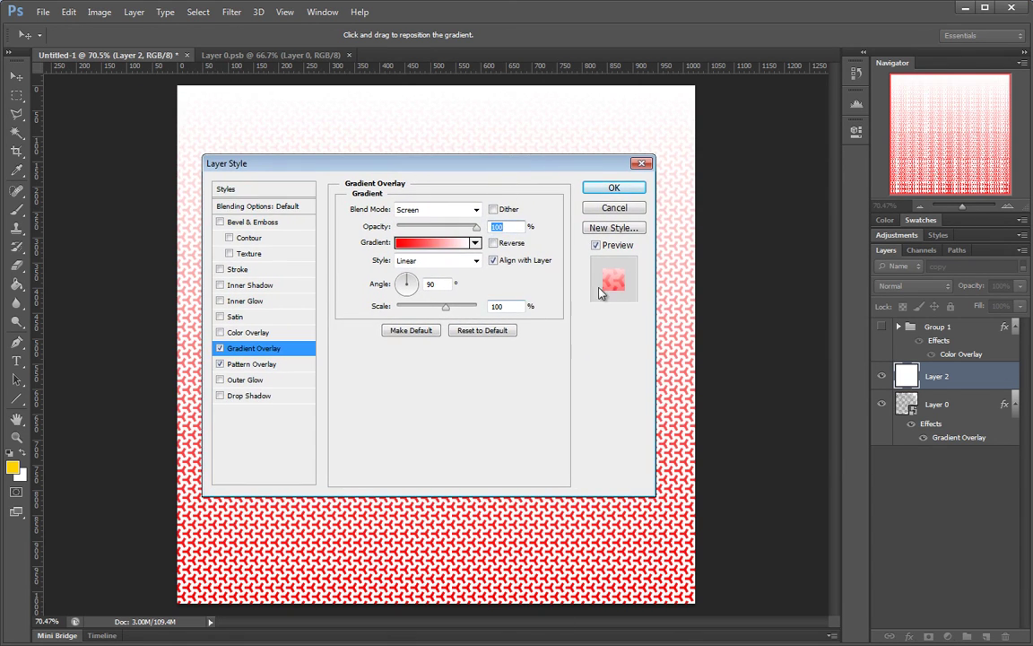
left_click(462, 211)
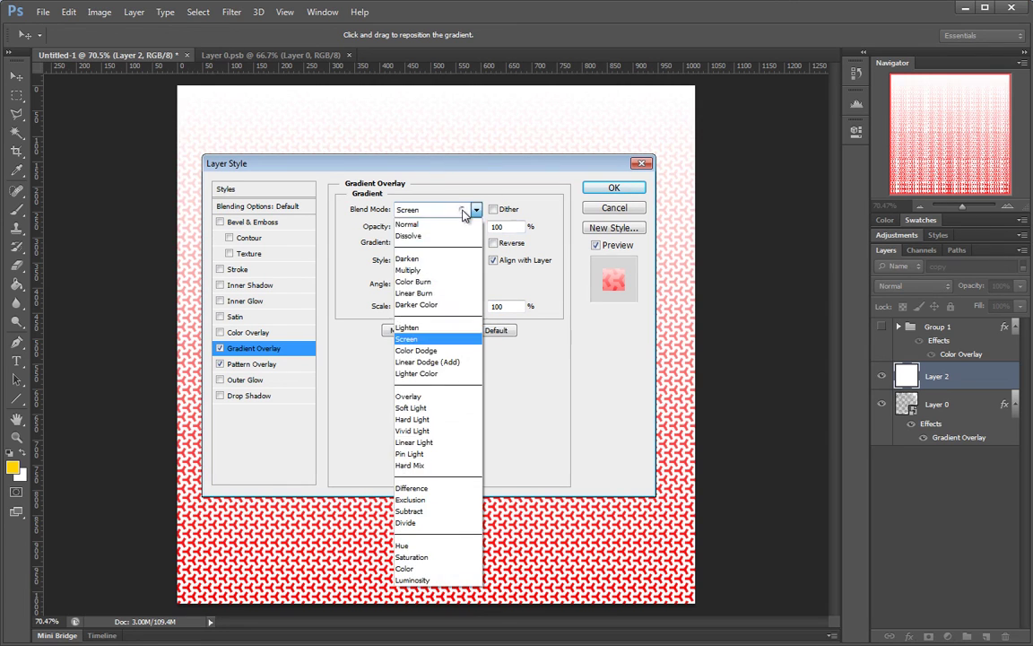
left_click(449, 211)
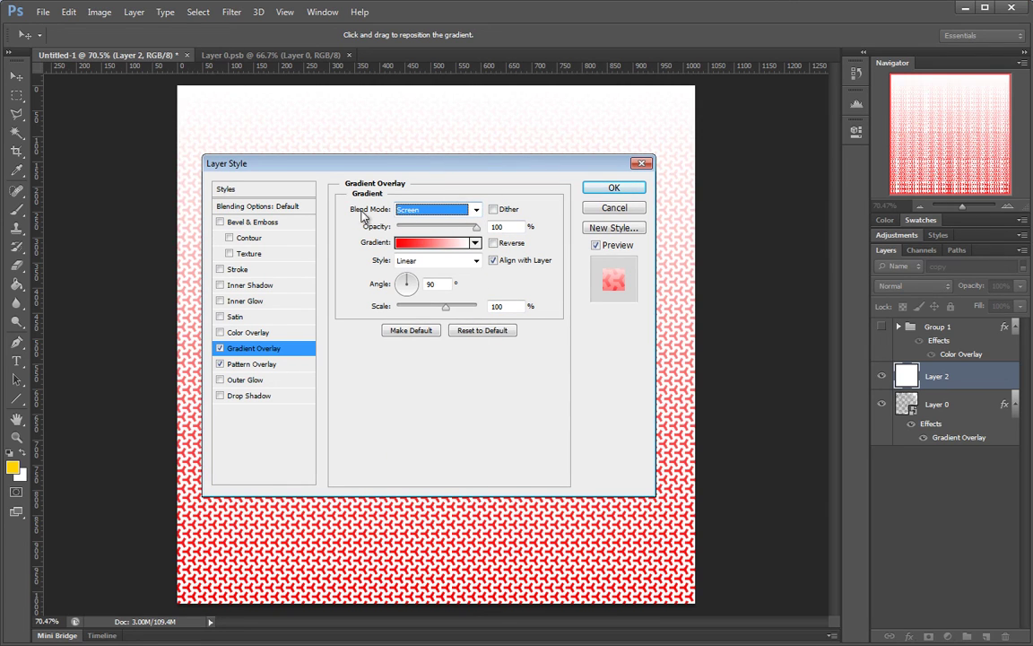
left_click_drag(482, 168, 466, 164)
left_click(596, 185)
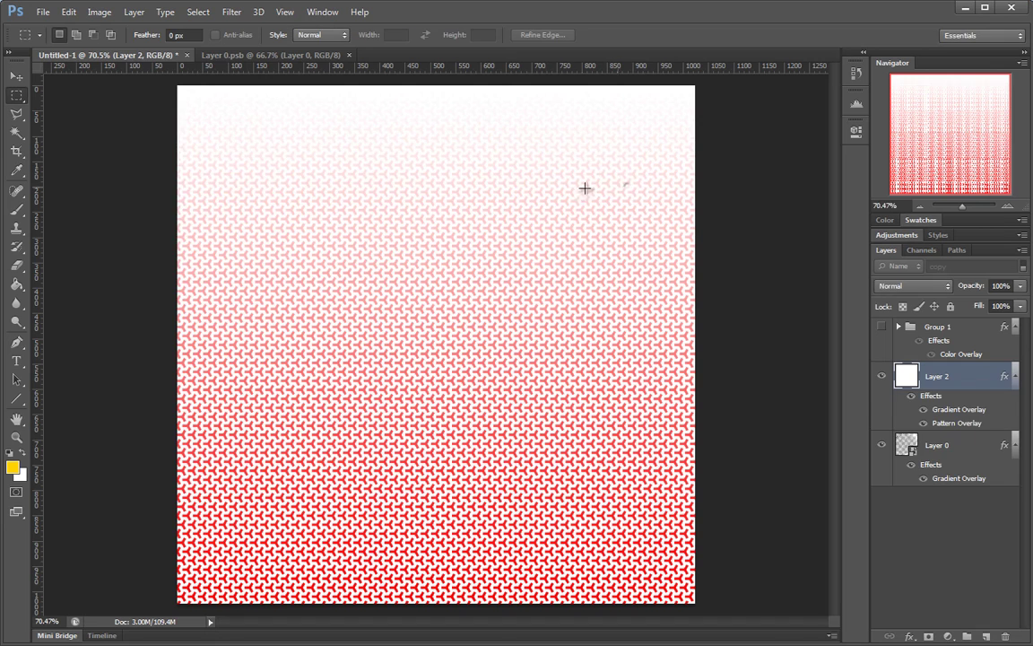
Delete a rectangular area from the upper half of Layer 2 and deselect it.
left_click_drag(298, 181, 473, 328)
key("Delete")
left_click(246, 425)
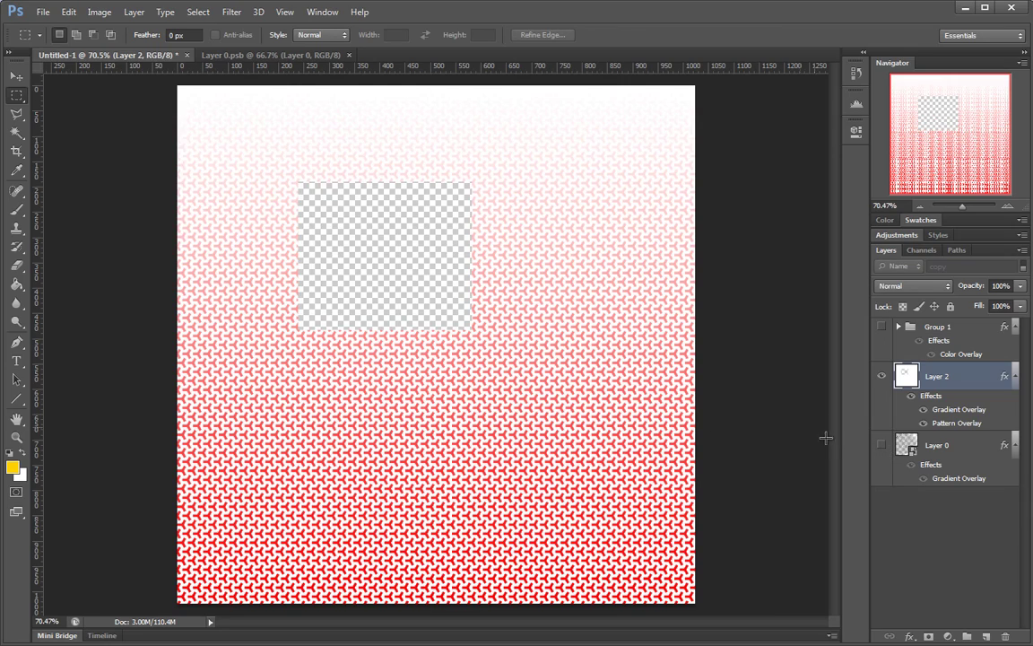
Delete Layer 2 with its effects and make the warped Layer 0 visible.
left_click_drag(975, 395, 1005, 636)
left_click(877, 378)
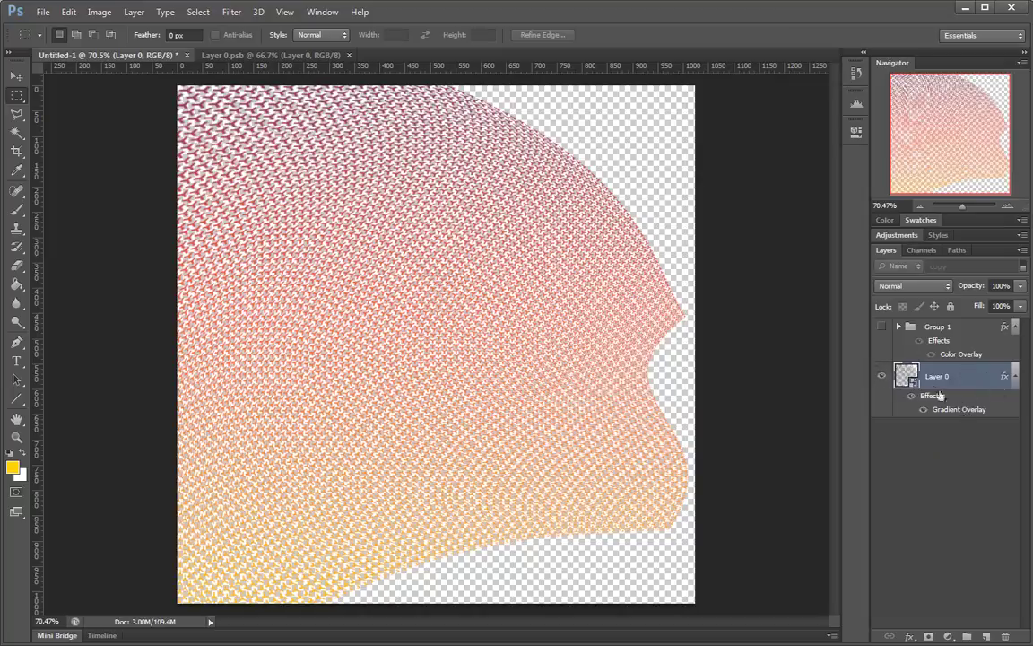
key("ctrl+space")
left_click_drag(461, 333, 375, 256)
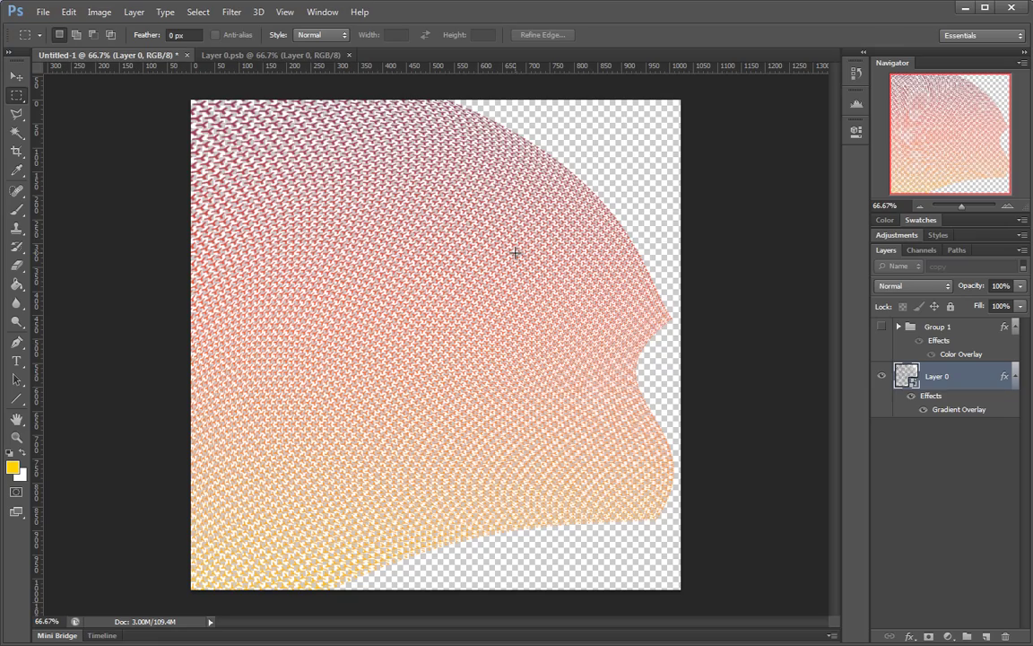
left_click_drag(515, 254, 350, 377)
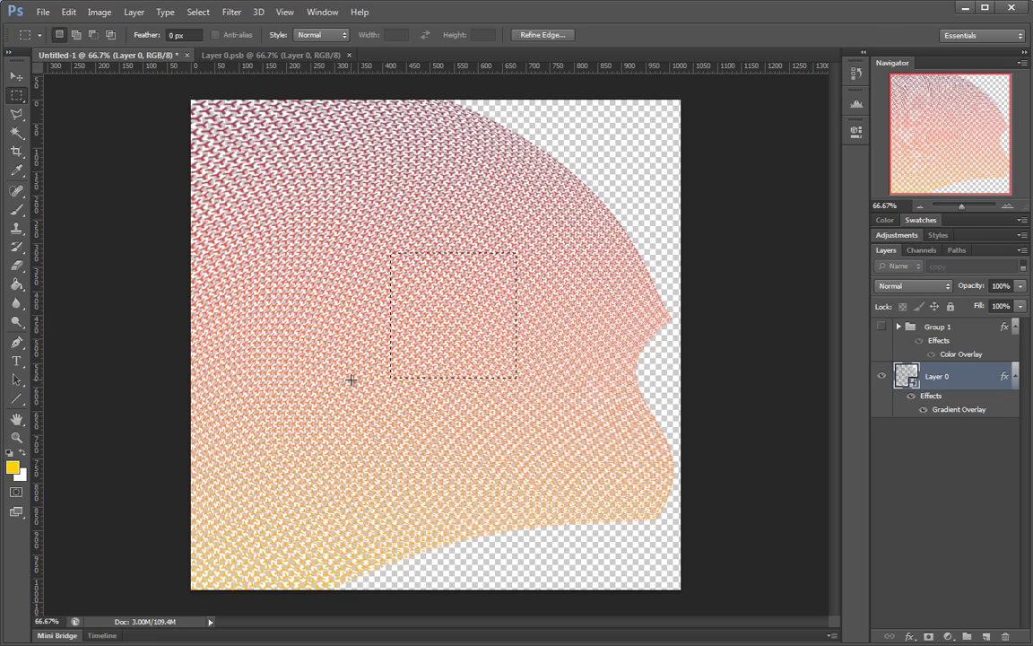
left_click(355, 377)
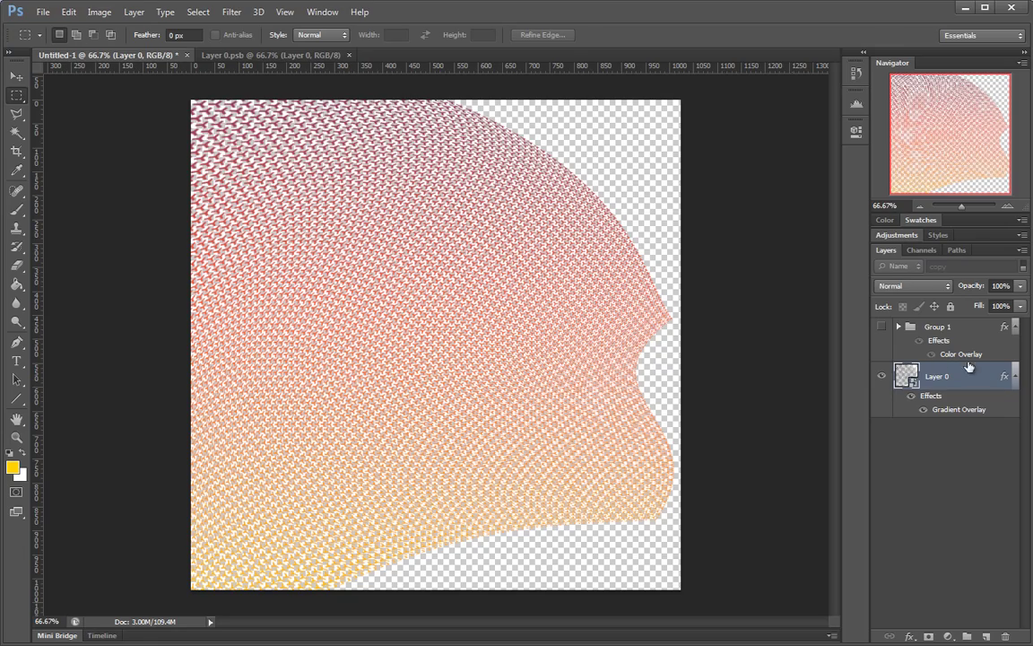
left_click_drag(436, 371, 466, 359)
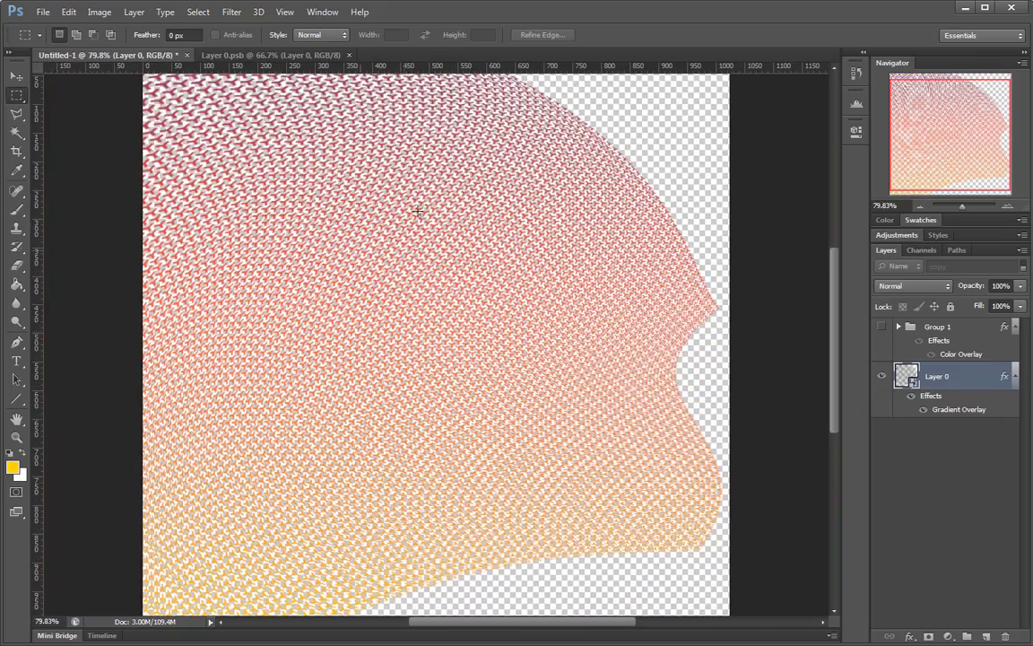
left_click(526, 177, "ctrl+alt")
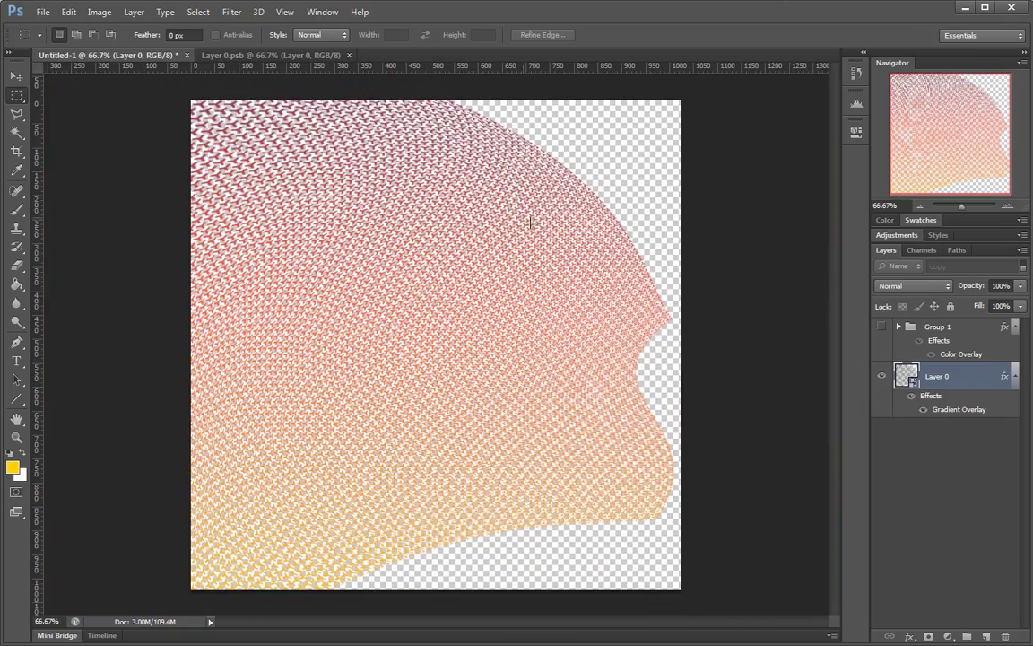